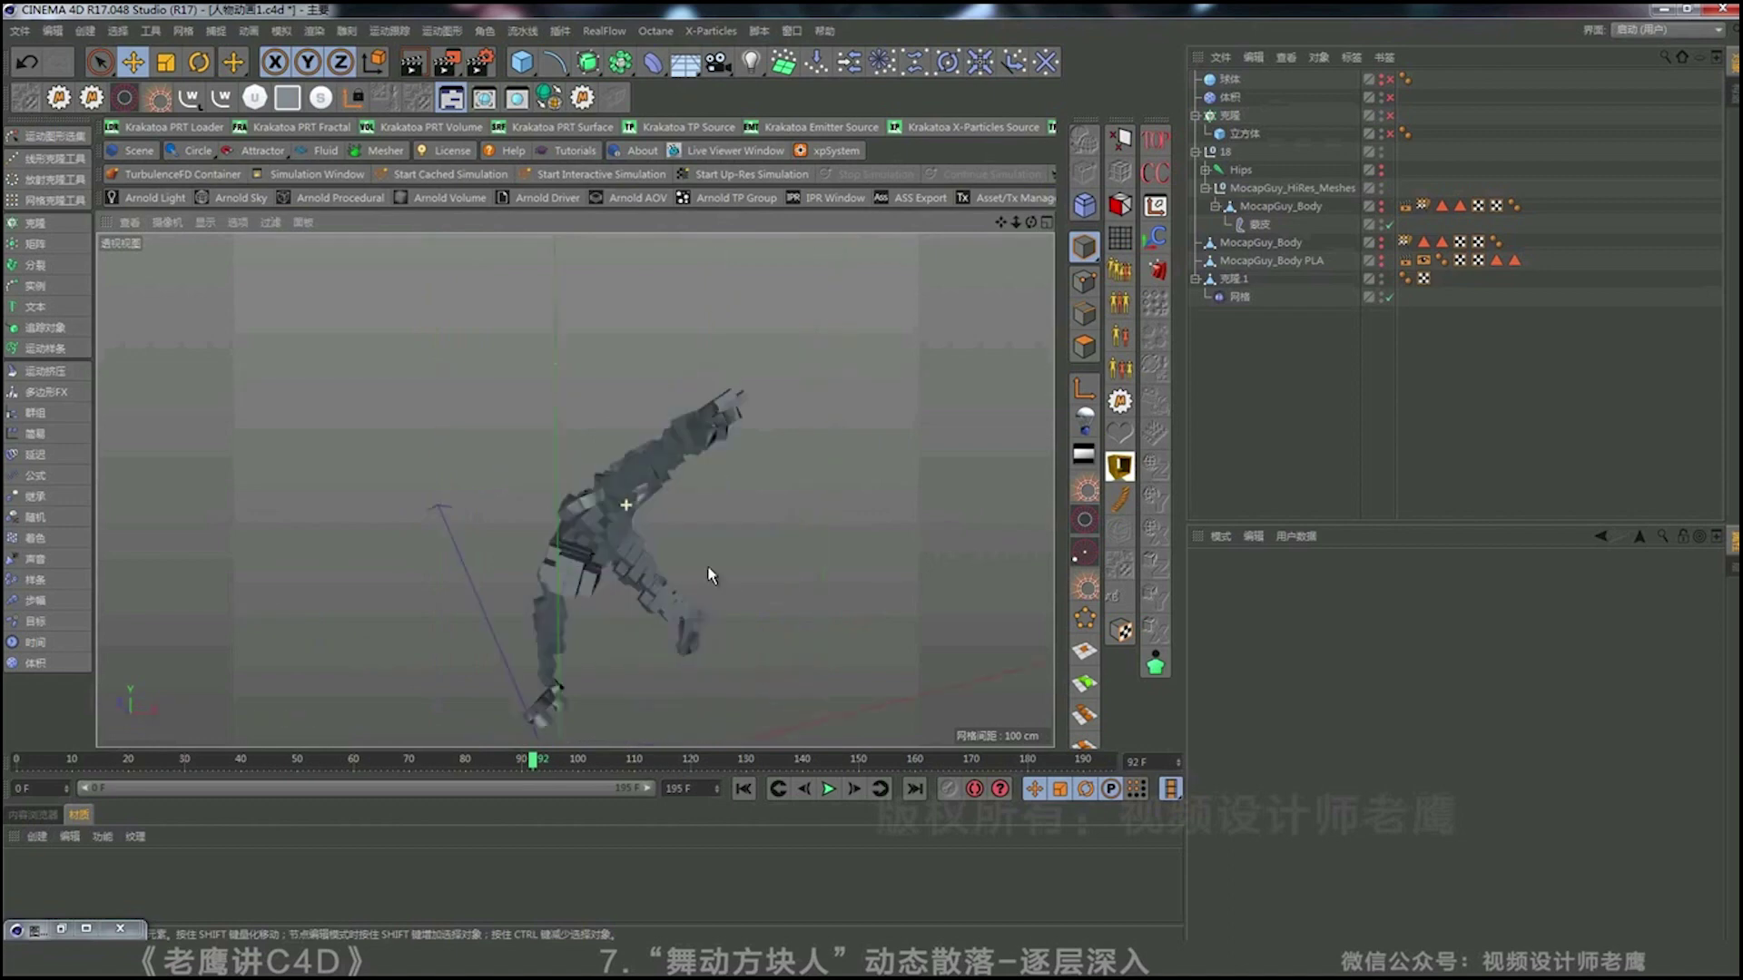
# Inspect the block-built dancing figure from several angles, return the animation to its first frame, and select 克隆.1.
pyautogui.keyDown('alt'); pyautogui.moveTo(674, 502); pyautogui.dragTo(599, 504, button='right'); pyautogui.keyUp('alt')
pyautogui.keyDown('alt'); pyautogui.moveTo(599, 504); pyautogui.dragTo(581, 543); pyautogui.keyUp('alt')
pyautogui.keyDown('alt'); pyautogui.moveTo(581, 543); pyautogui.dragTo(701, 528, button='right'); pyautogui.keyUp('alt')
pyautogui.keyDown('alt'); pyautogui.moveTo(702, 527); pyautogui.dragTo(711, 494); pyautogui.keyUp('alt')
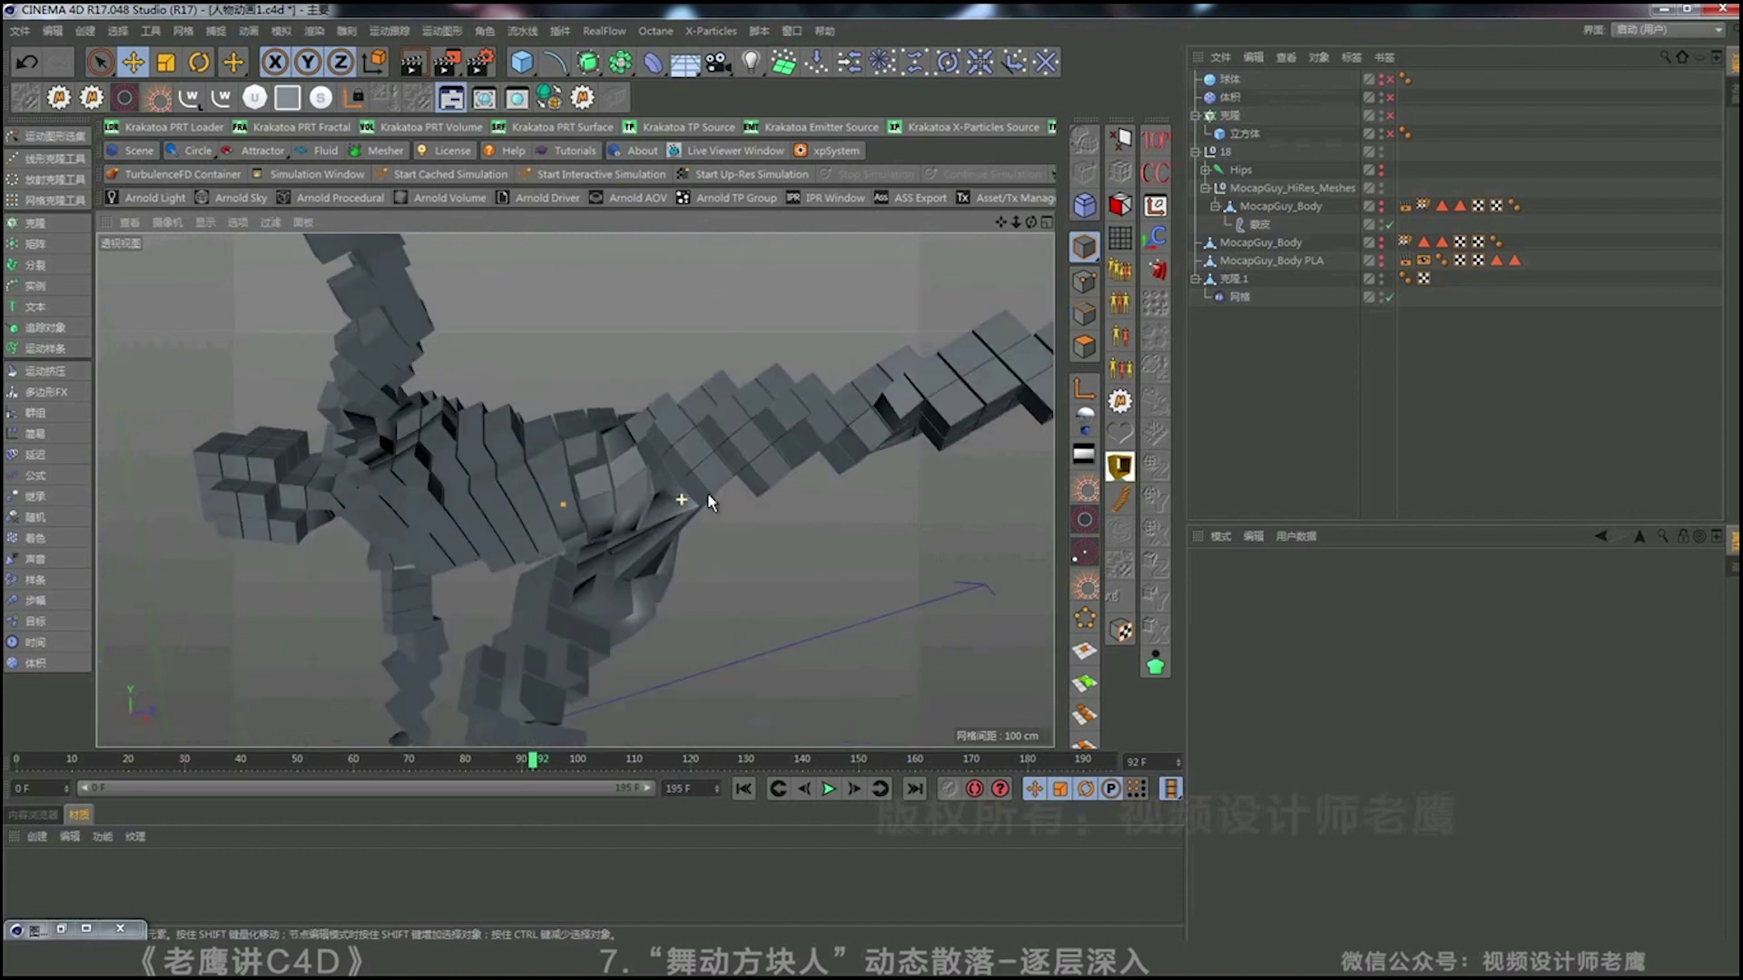
pyautogui.keyDown('alt'); pyautogui.moveTo(712, 494); pyautogui.dragTo(679, 678, button='right'); pyautogui.keyUp('alt')
pyautogui.click(743, 788)
pyautogui.keyDown('alt'); pyautogui.moveTo(687, 543); pyautogui.dragTo(527, 481); pyautogui.keyUp('alt')
pyautogui.click(646, 428)
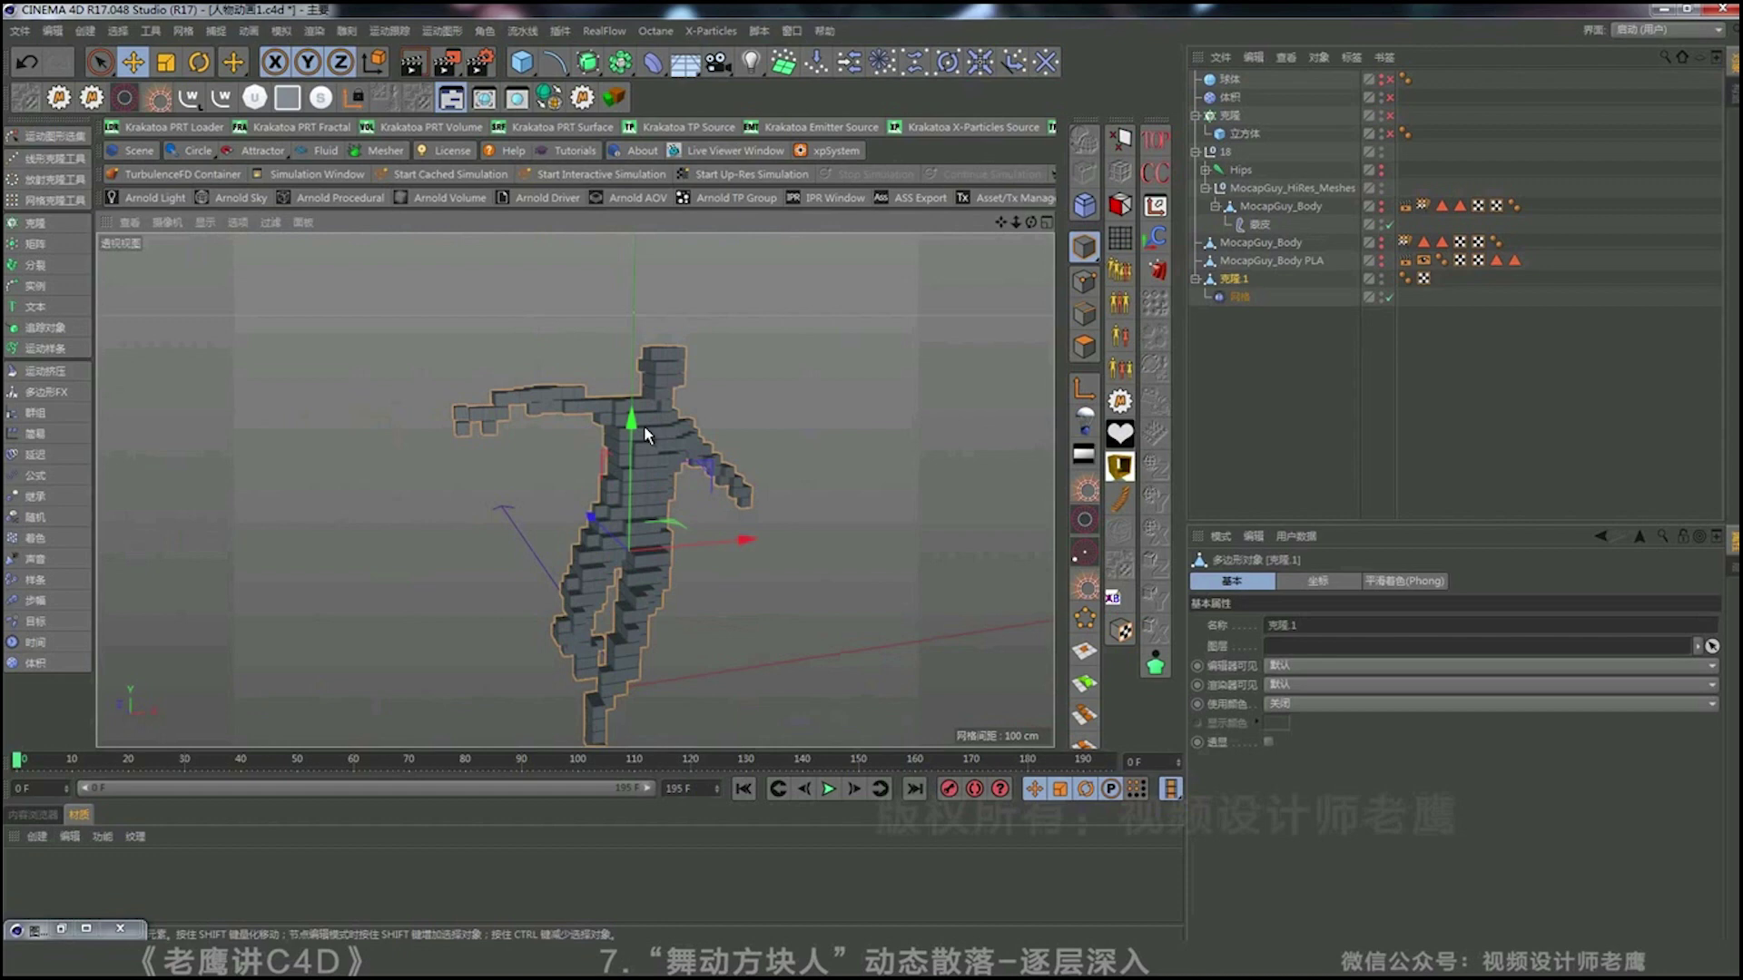
# Create a cube inside a new MoGraph Cloner and scale the cube down to a small block.
pyautogui.click(530, 75)
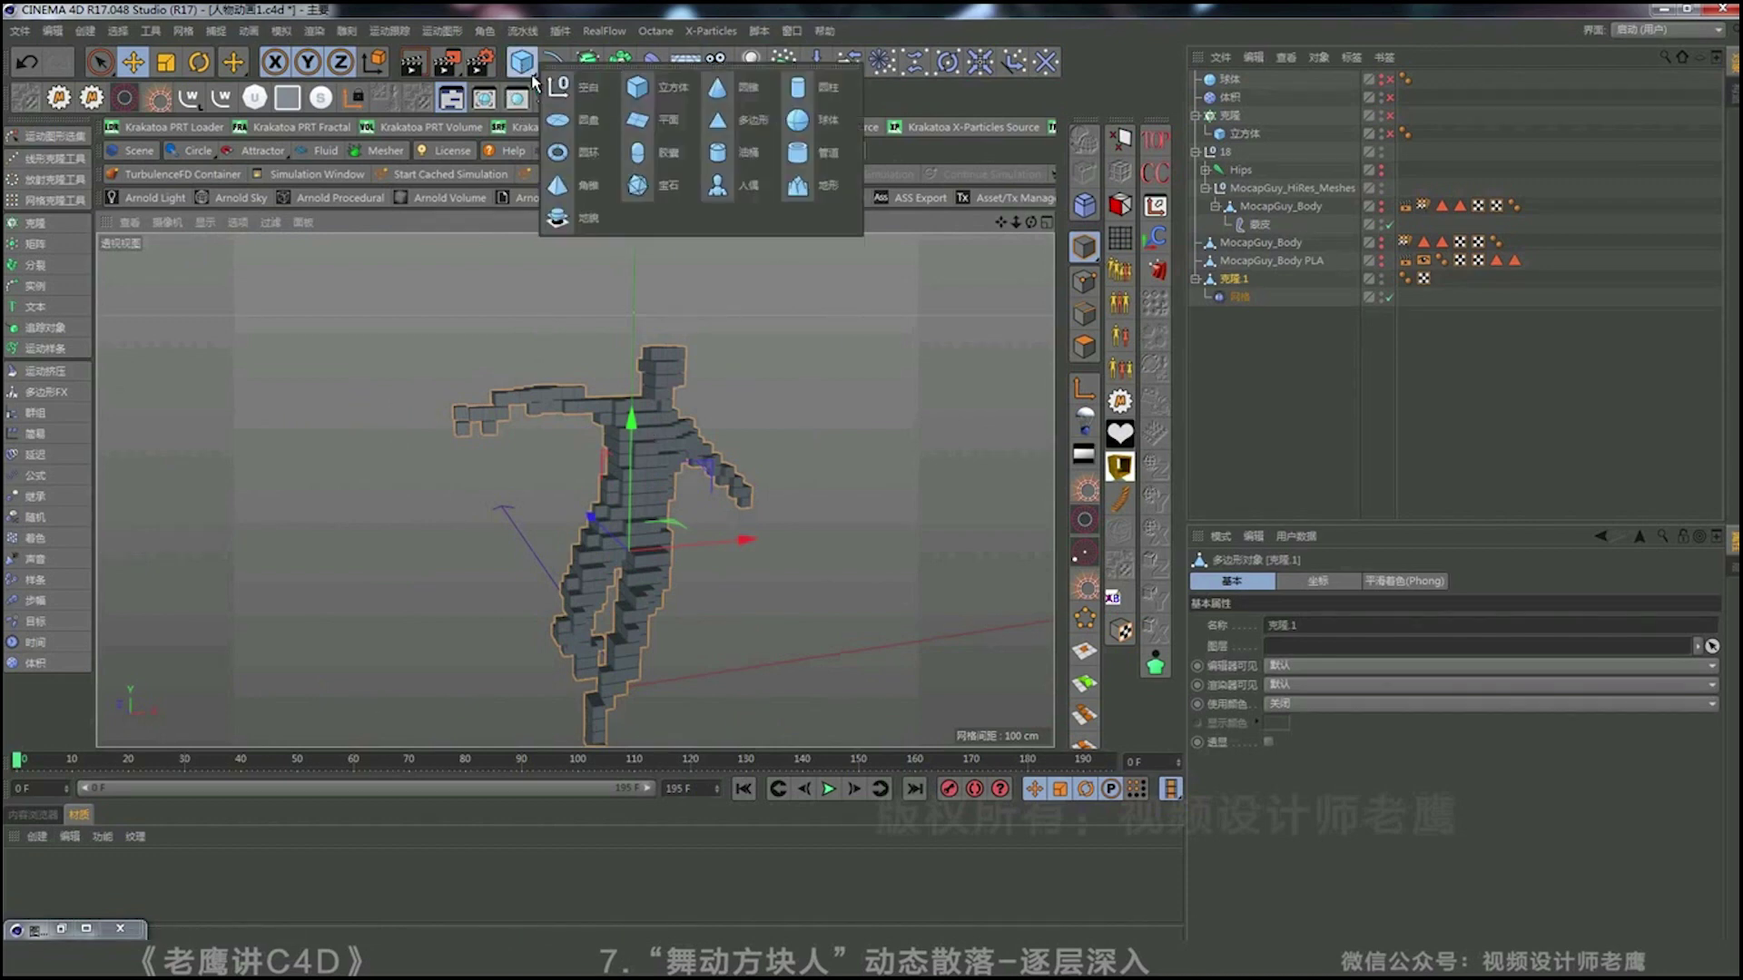
pyautogui.click(646, 89)
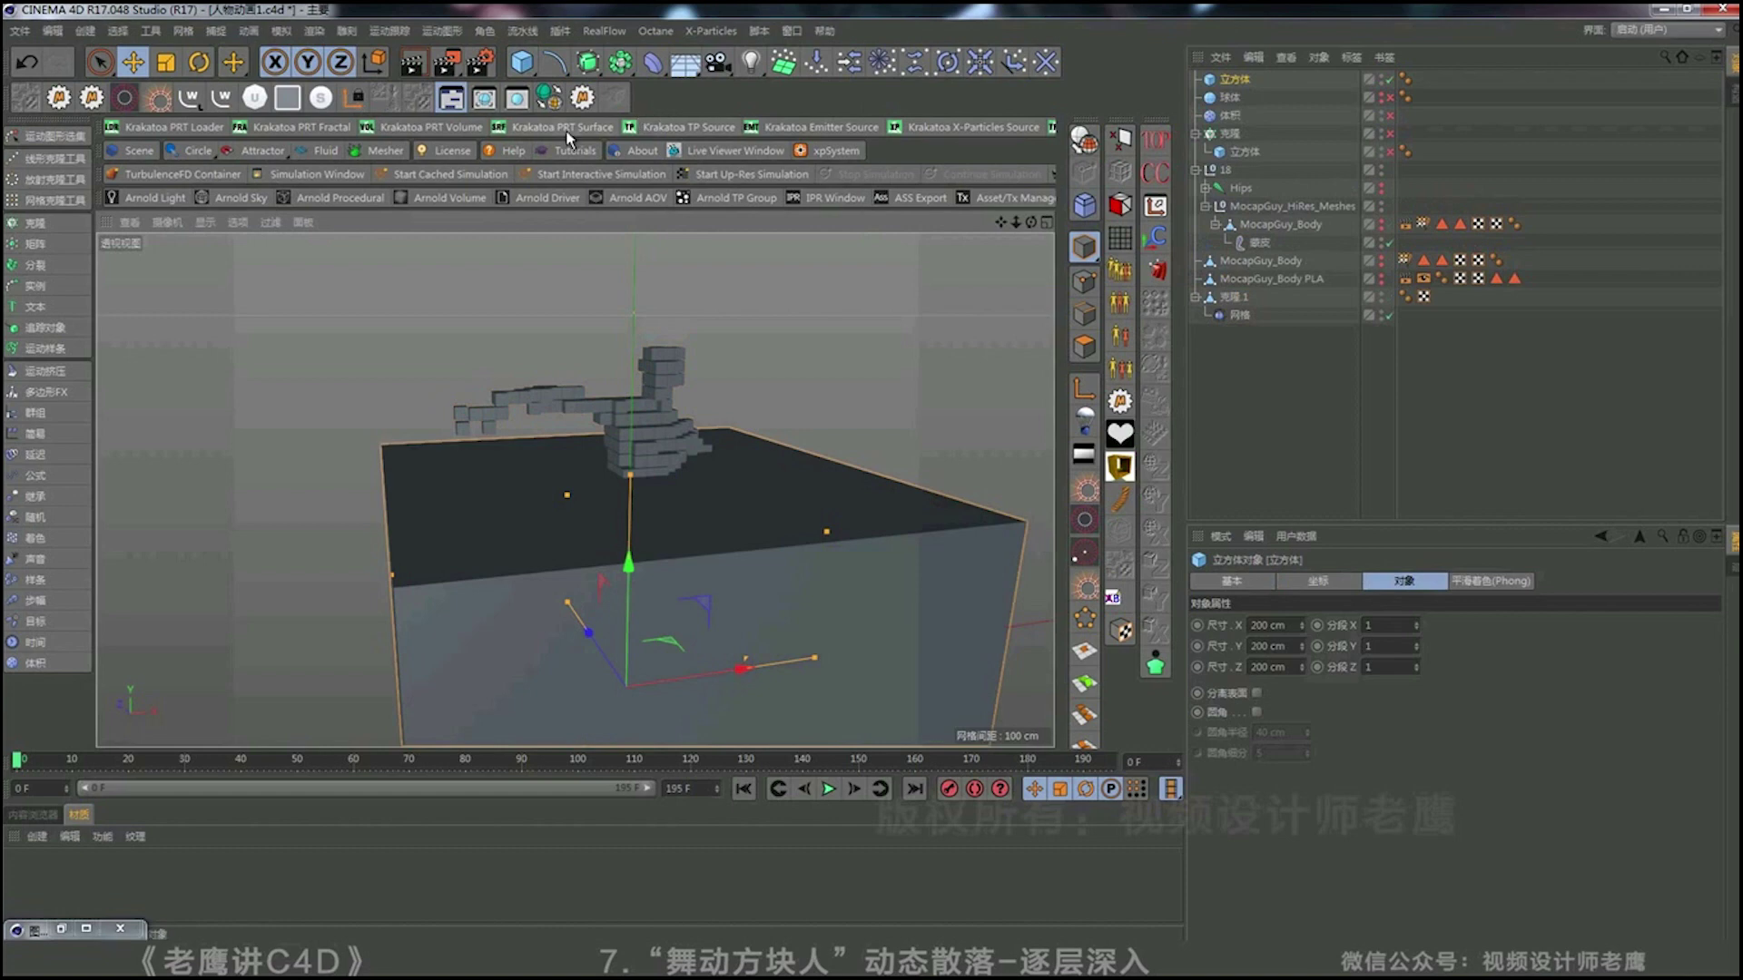
pyautogui.click(442, 30)
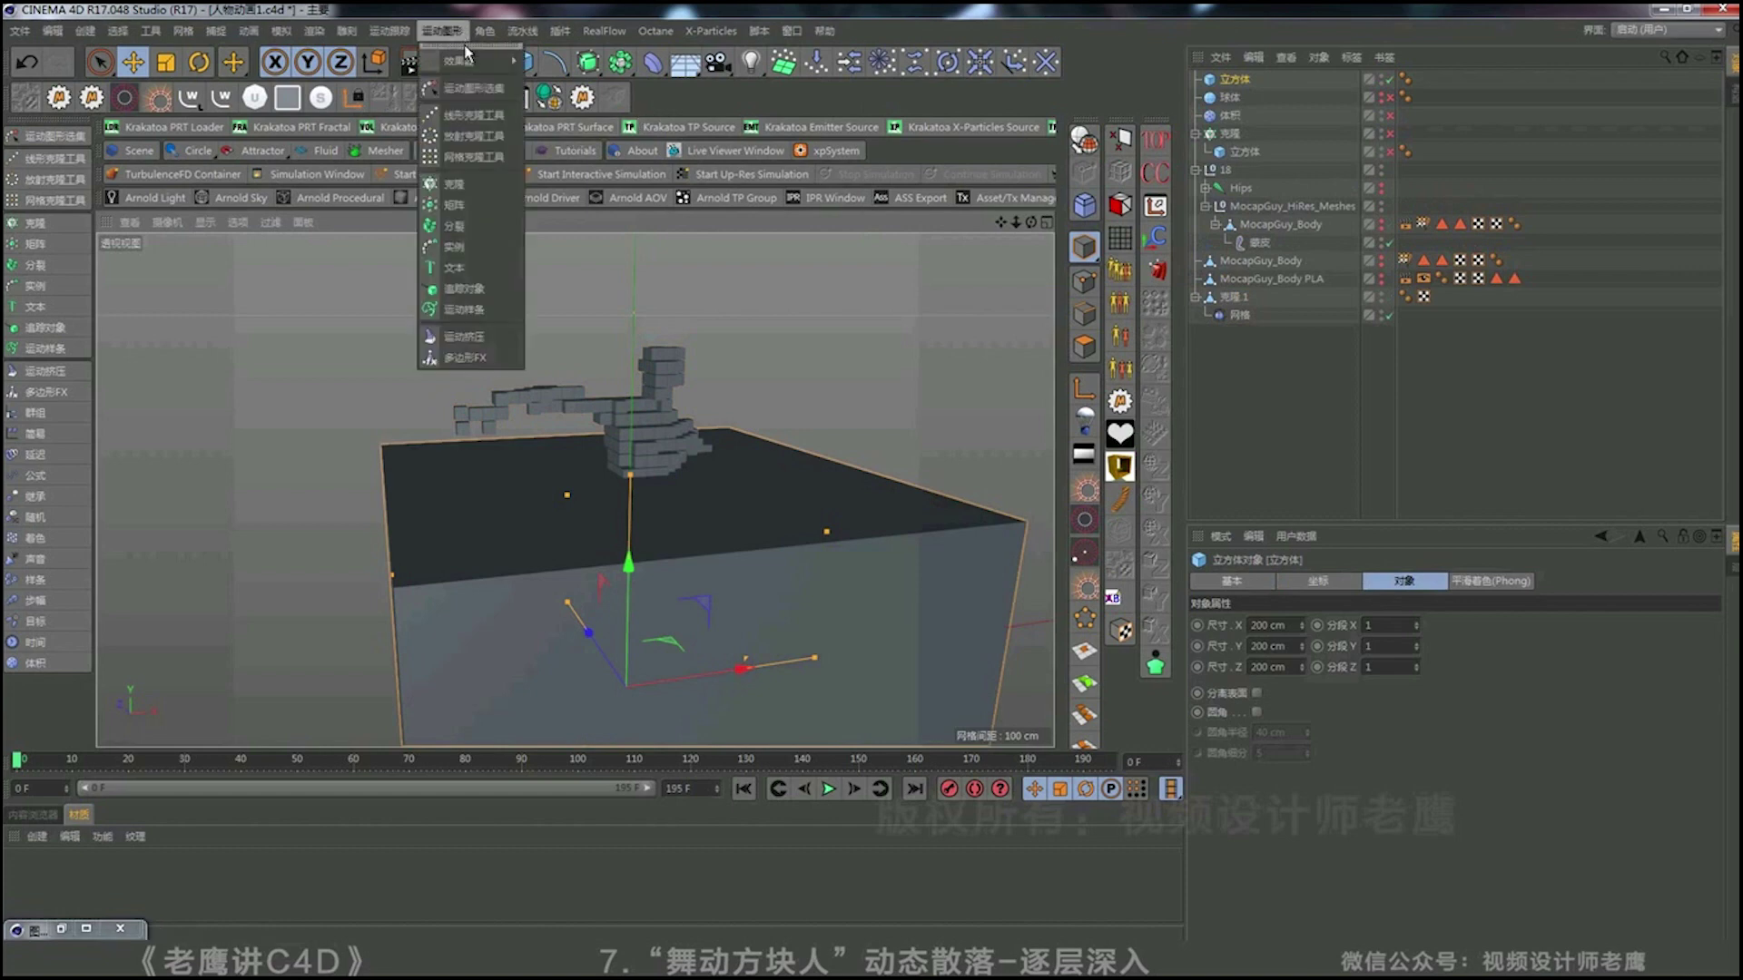
pyautogui.click(454, 183)
pyautogui.moveTo(1232, 100); pyautogui.dragTo(1232, 94)
pyautogui.click(165, 62)
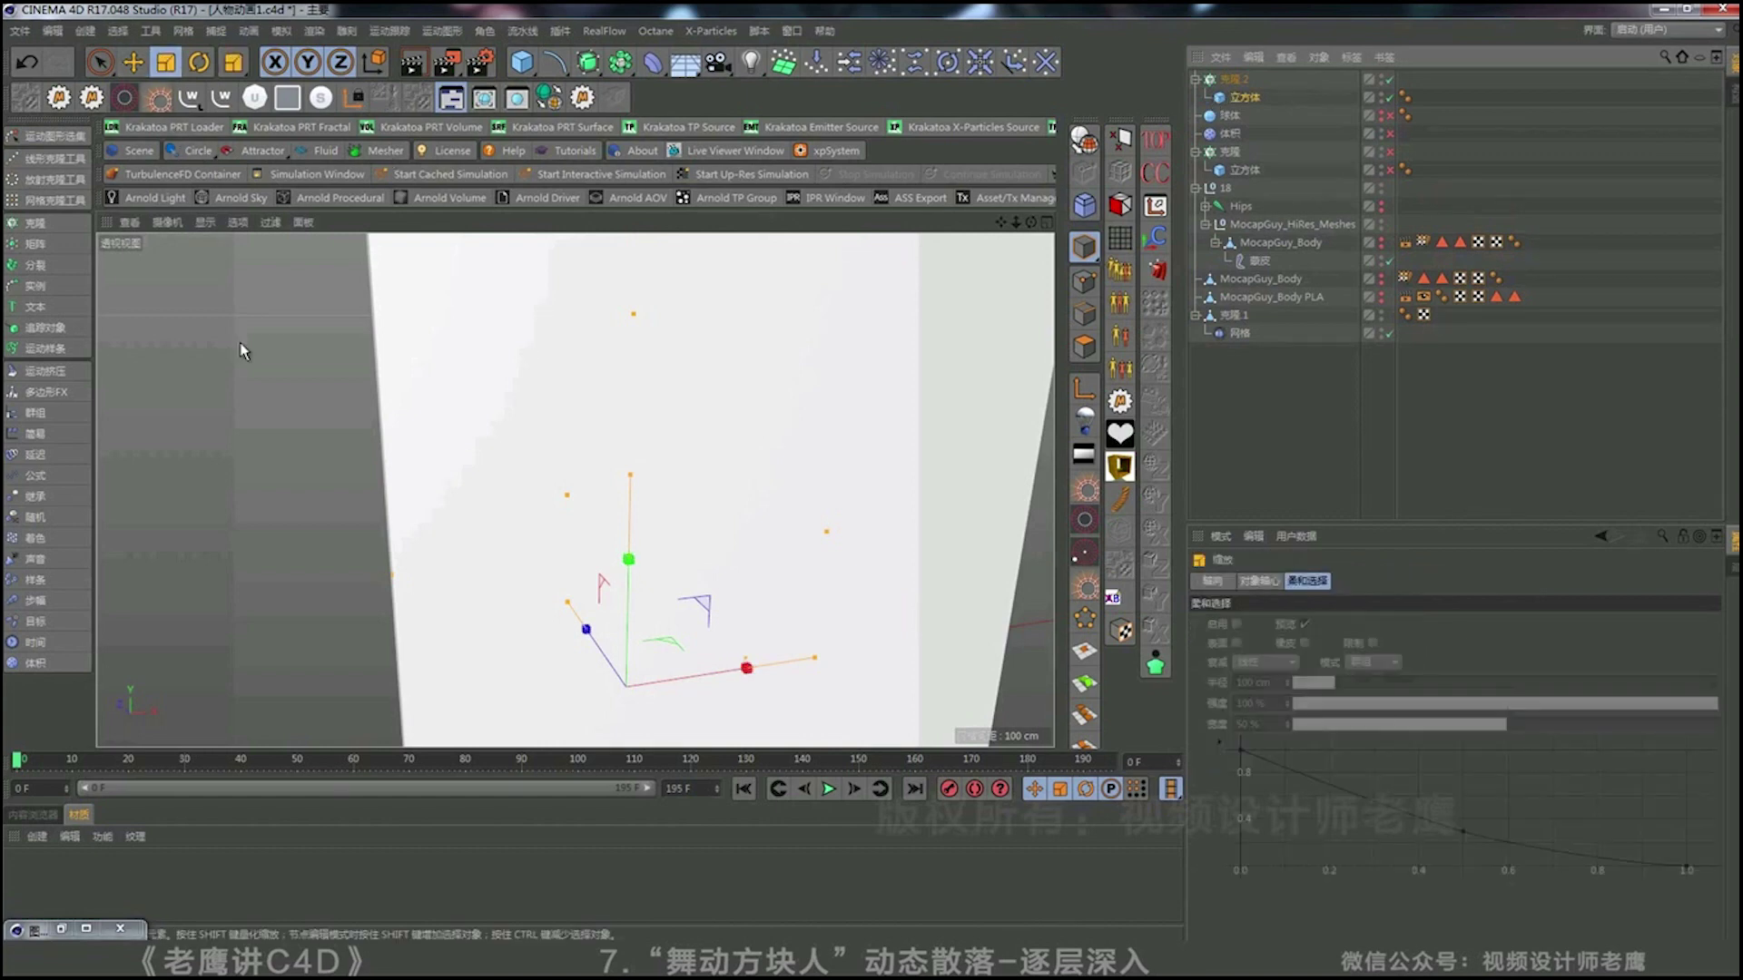
pyautogui.scroll(-10, 873, 472)
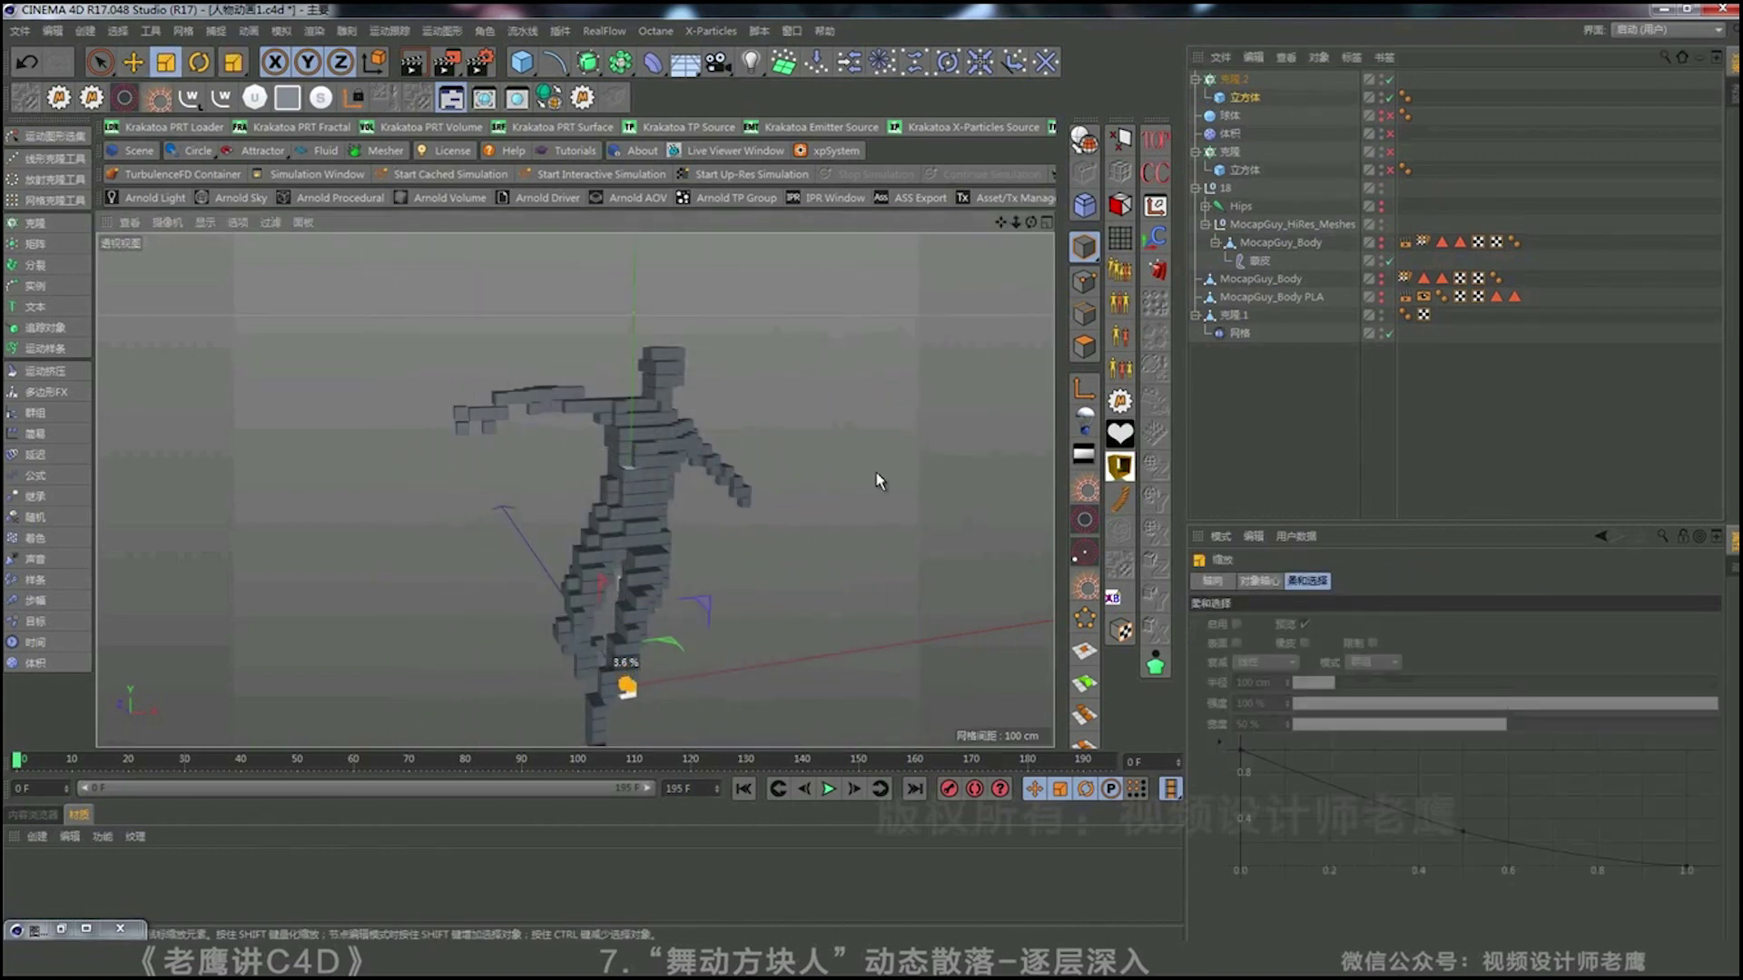
# Set the new cloner 克隆.2 to Object mode and assign 克隆.1 as the object it clones onto.
pyautogui.click(1225, 80)
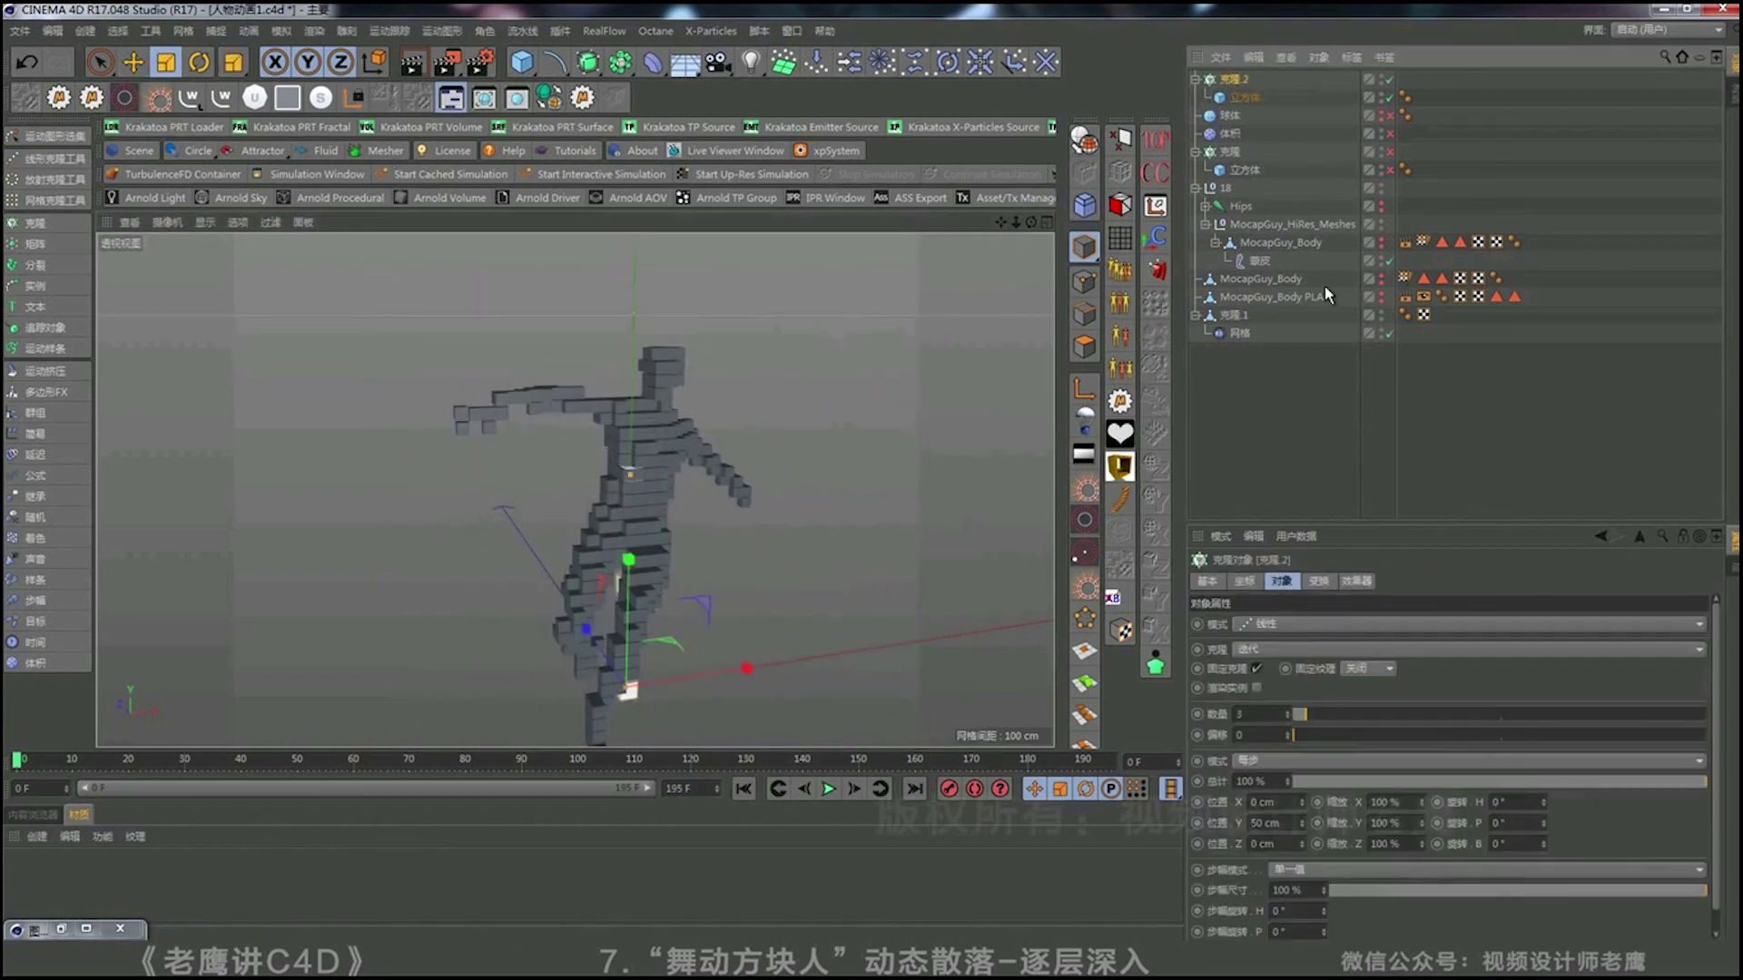
pyautogui.click(1258, 632)
pyautogui.click(1267, 615)
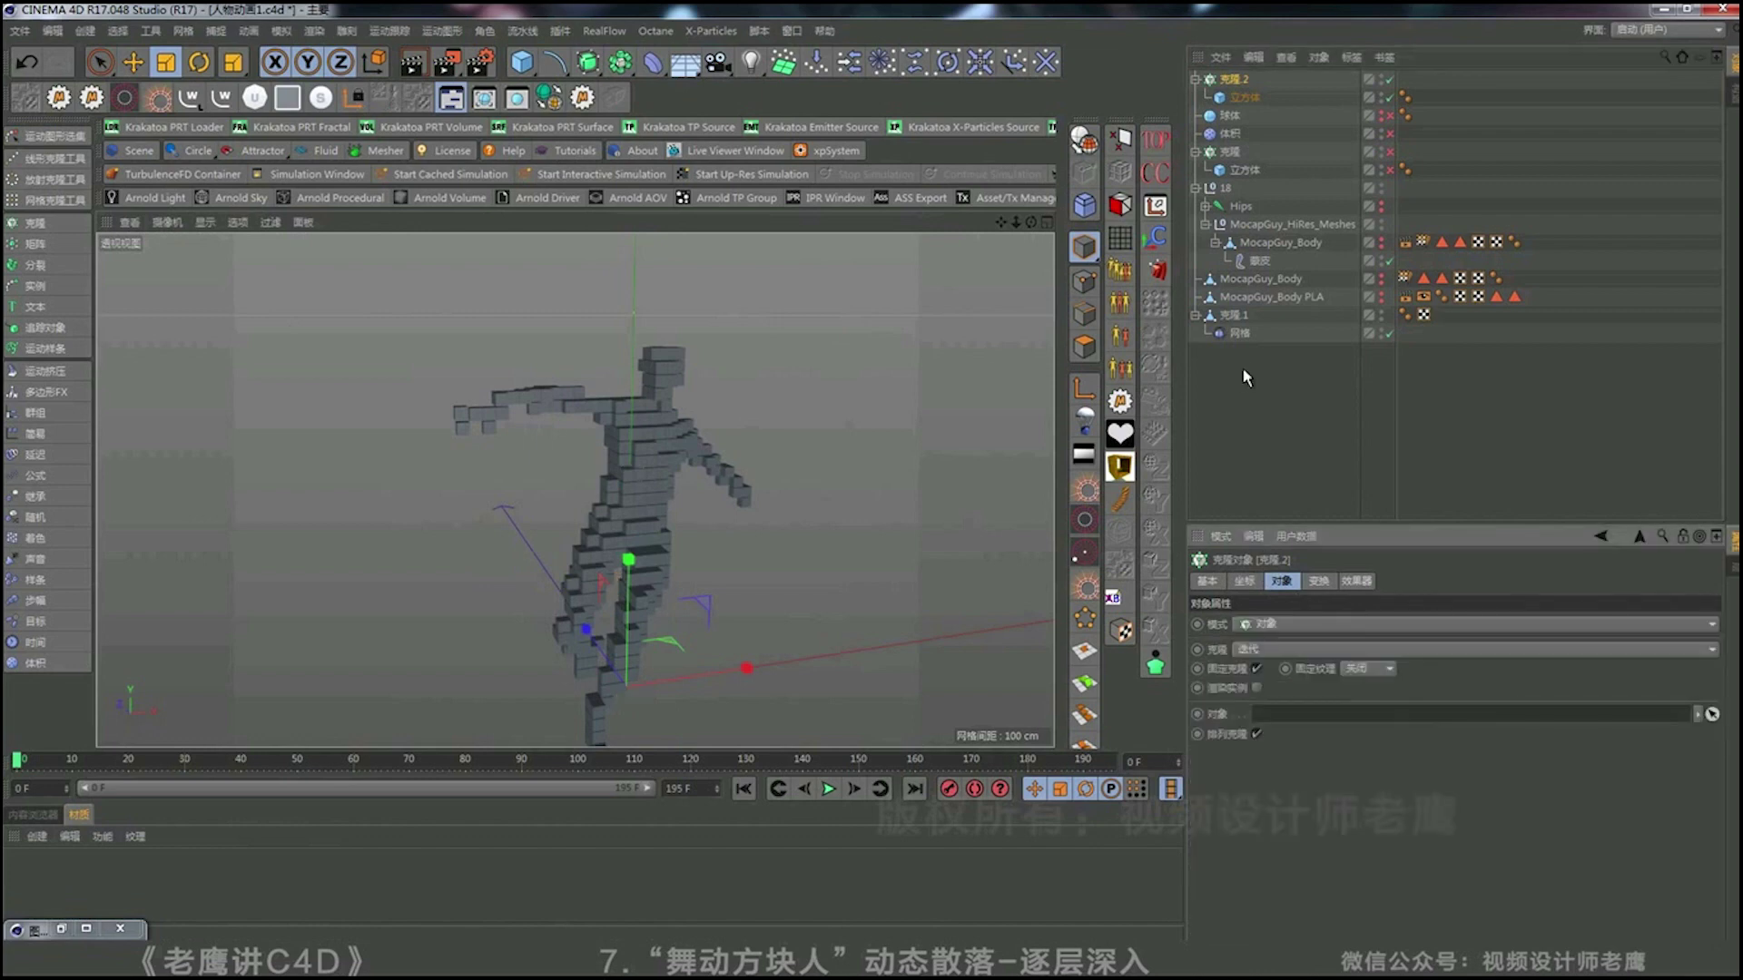
pyautogui.moveTo(1249, 330); pyautogui.dragTo(1398, 654)
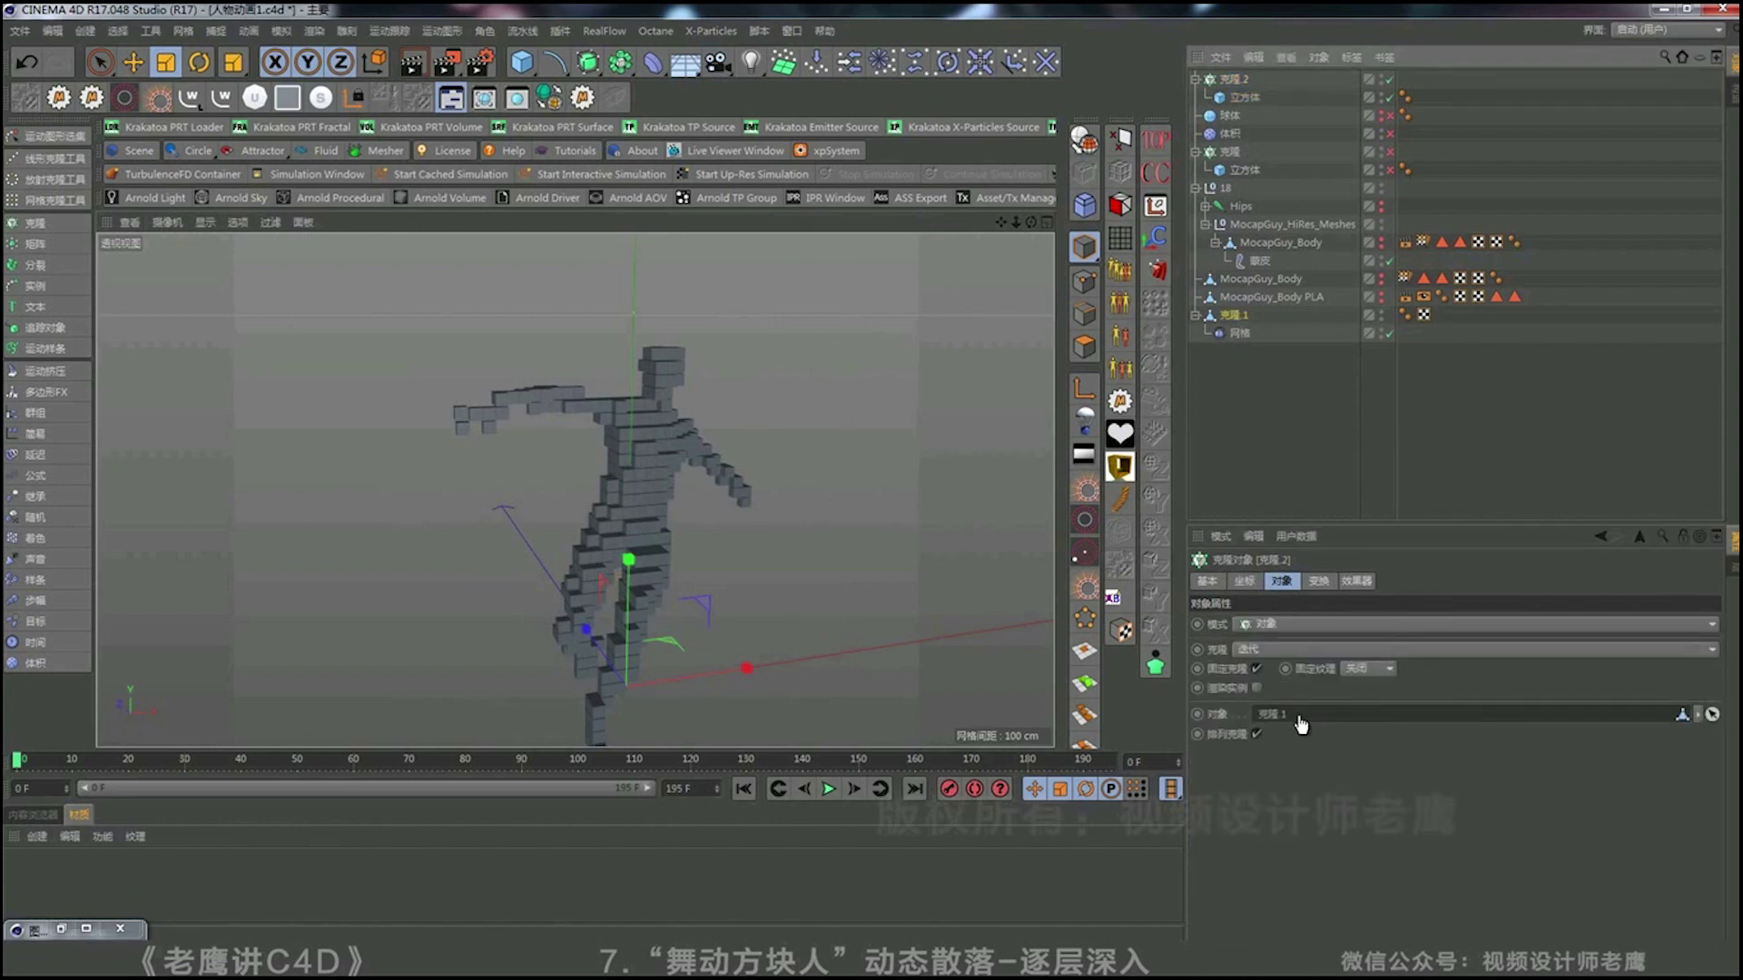
pyautogui.moveTo(1302, 723); pyautogui.dragTo(1300, 717)
pyautogui.moveTo(613, 472)
pyautogui.keyDown('alt'); pyautogui.mouseDown()
pyautogui.moveTo(875, 479)
pyautogui.moveTo(712, 511)
pyautogui.moveTo(558, 508)
pyautogui.moveTo(603, 502)
pyautogui.mouseUp(); pyautogui.keyUp('alt')
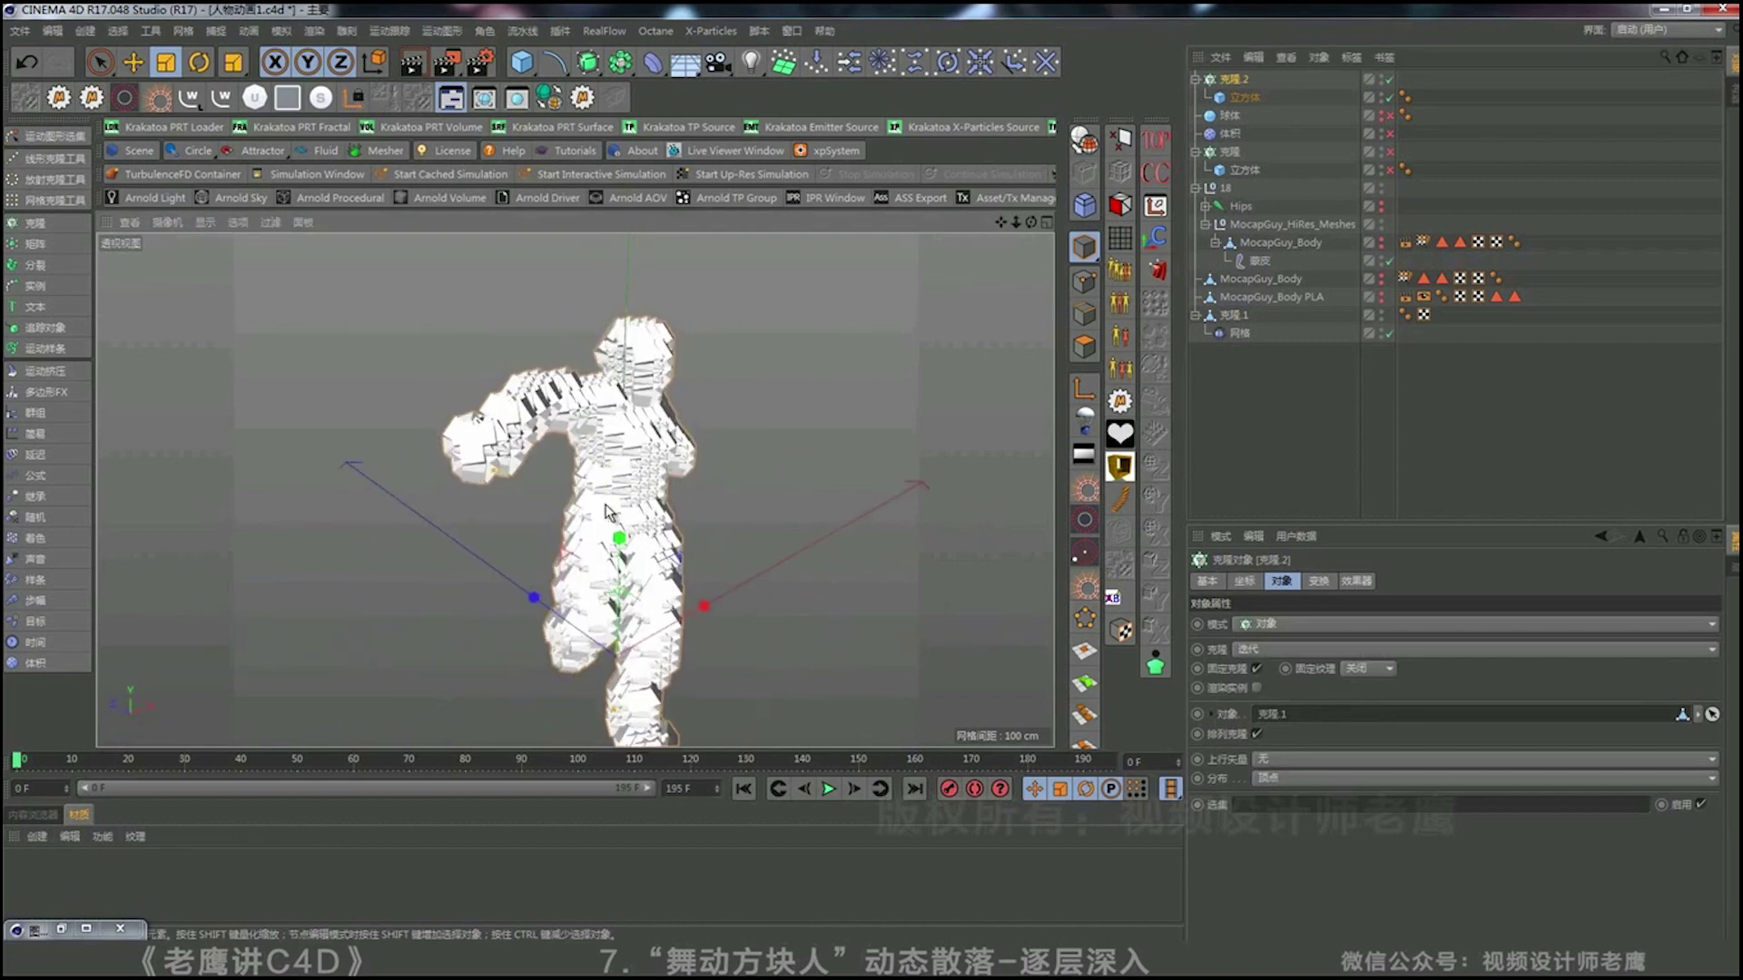
# Shrink the cube inside 克隆.2 further so the clones at the figure's vertices stand apart.
pyautogui.click(1219, 102)
pyautogui.click(173, 69)
pyautogui.moveTo(906, 498); pyautogui.dragTo(484, 558)
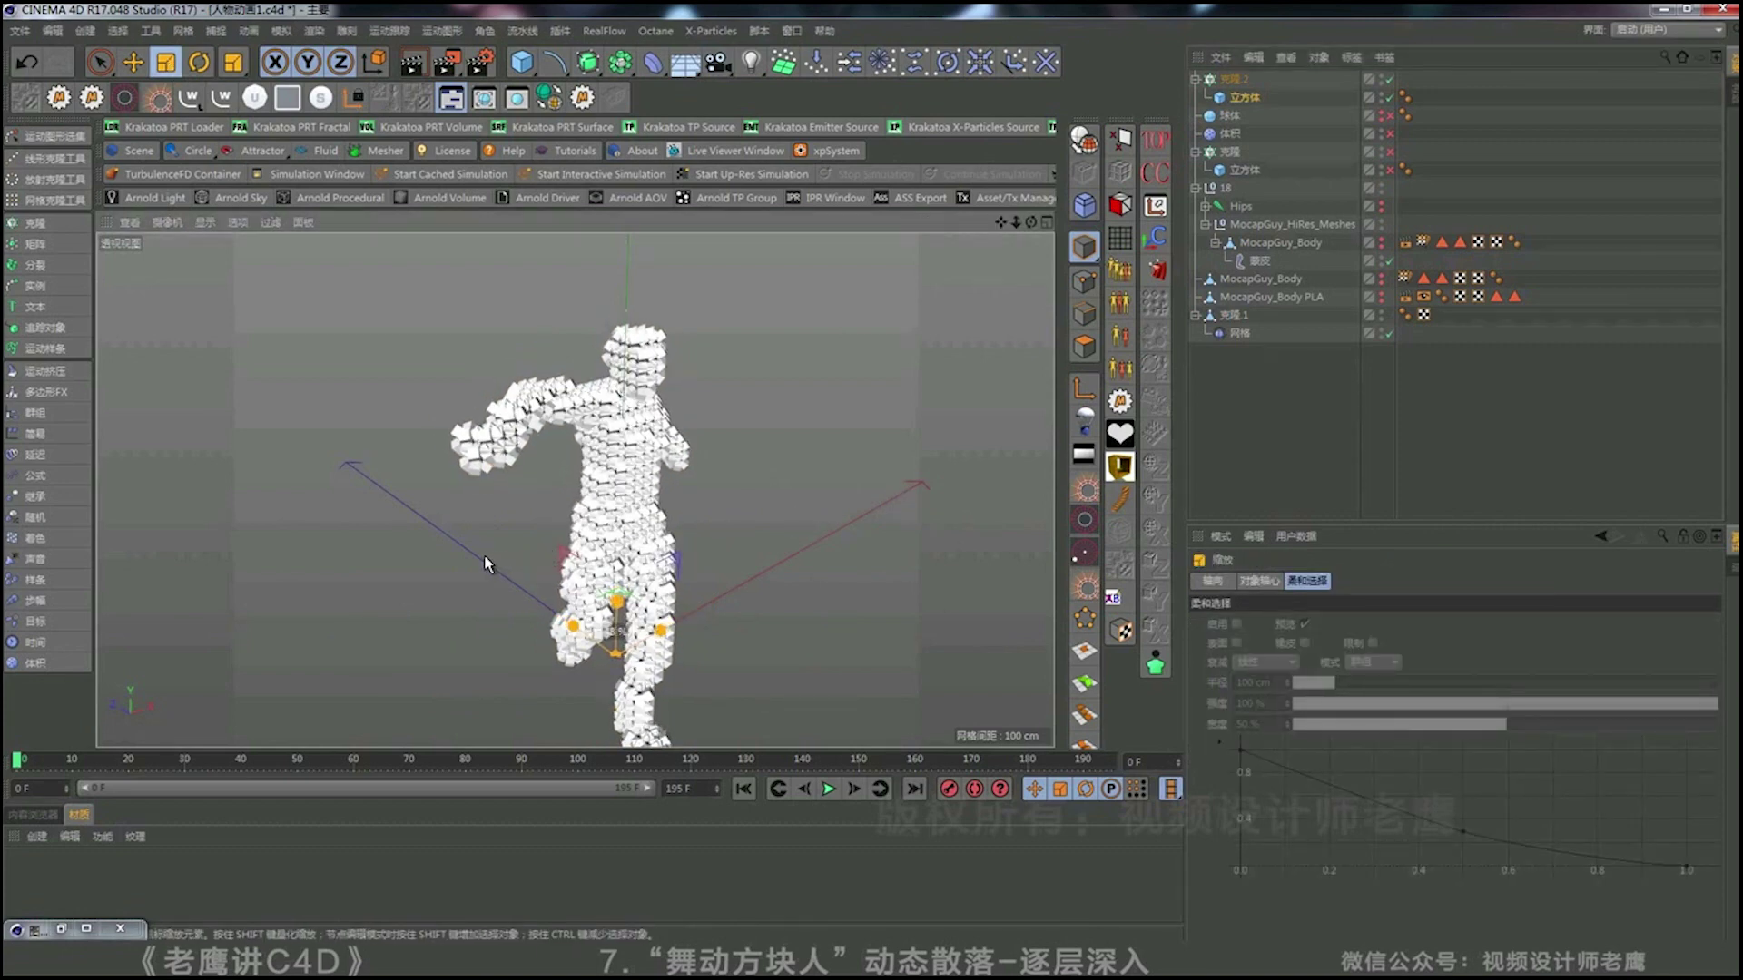
pyautogui.keyDown('alt'); pyautogui.moveTo(657, 473); pyautogui.dragTo(815, 475, button='right'); pyautogui.keyUp('alt')
pyautogui.keyDown('alt'); pyautogui.moveTo(693, 495); pyautogui.dragTo(857, 496); pyautogui.keyUp('alt')
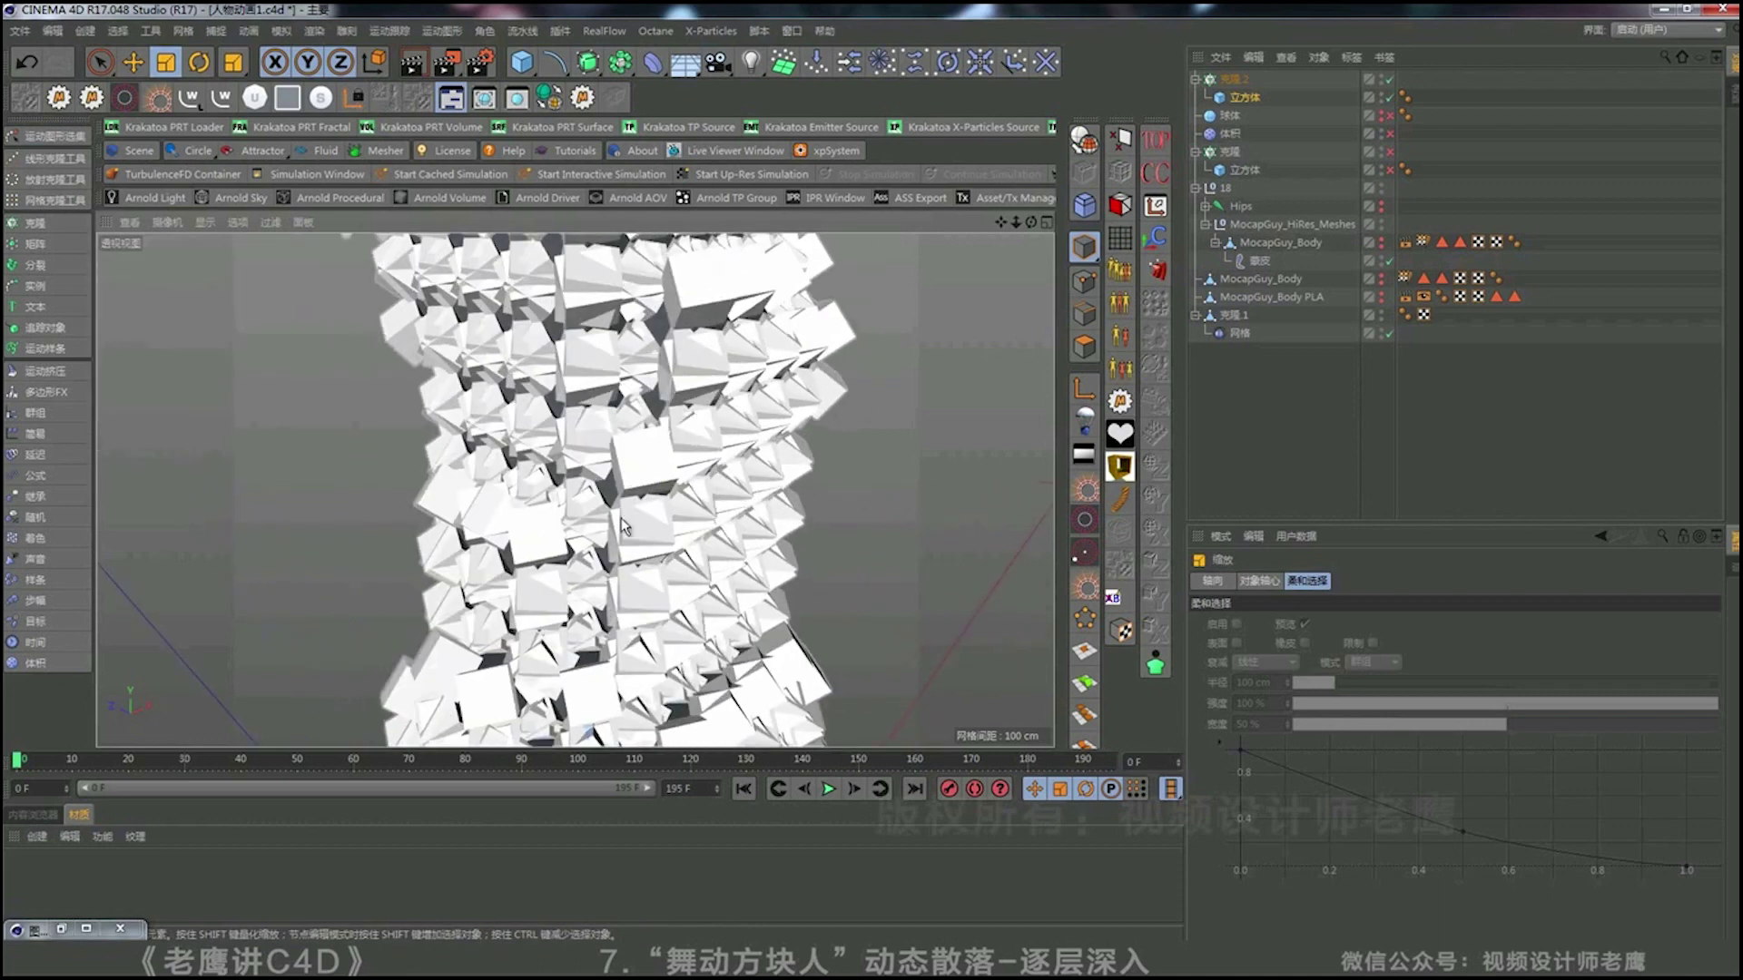
pyautogui.moveTo(623, 526); pyautogui.dragTo(517, 505)
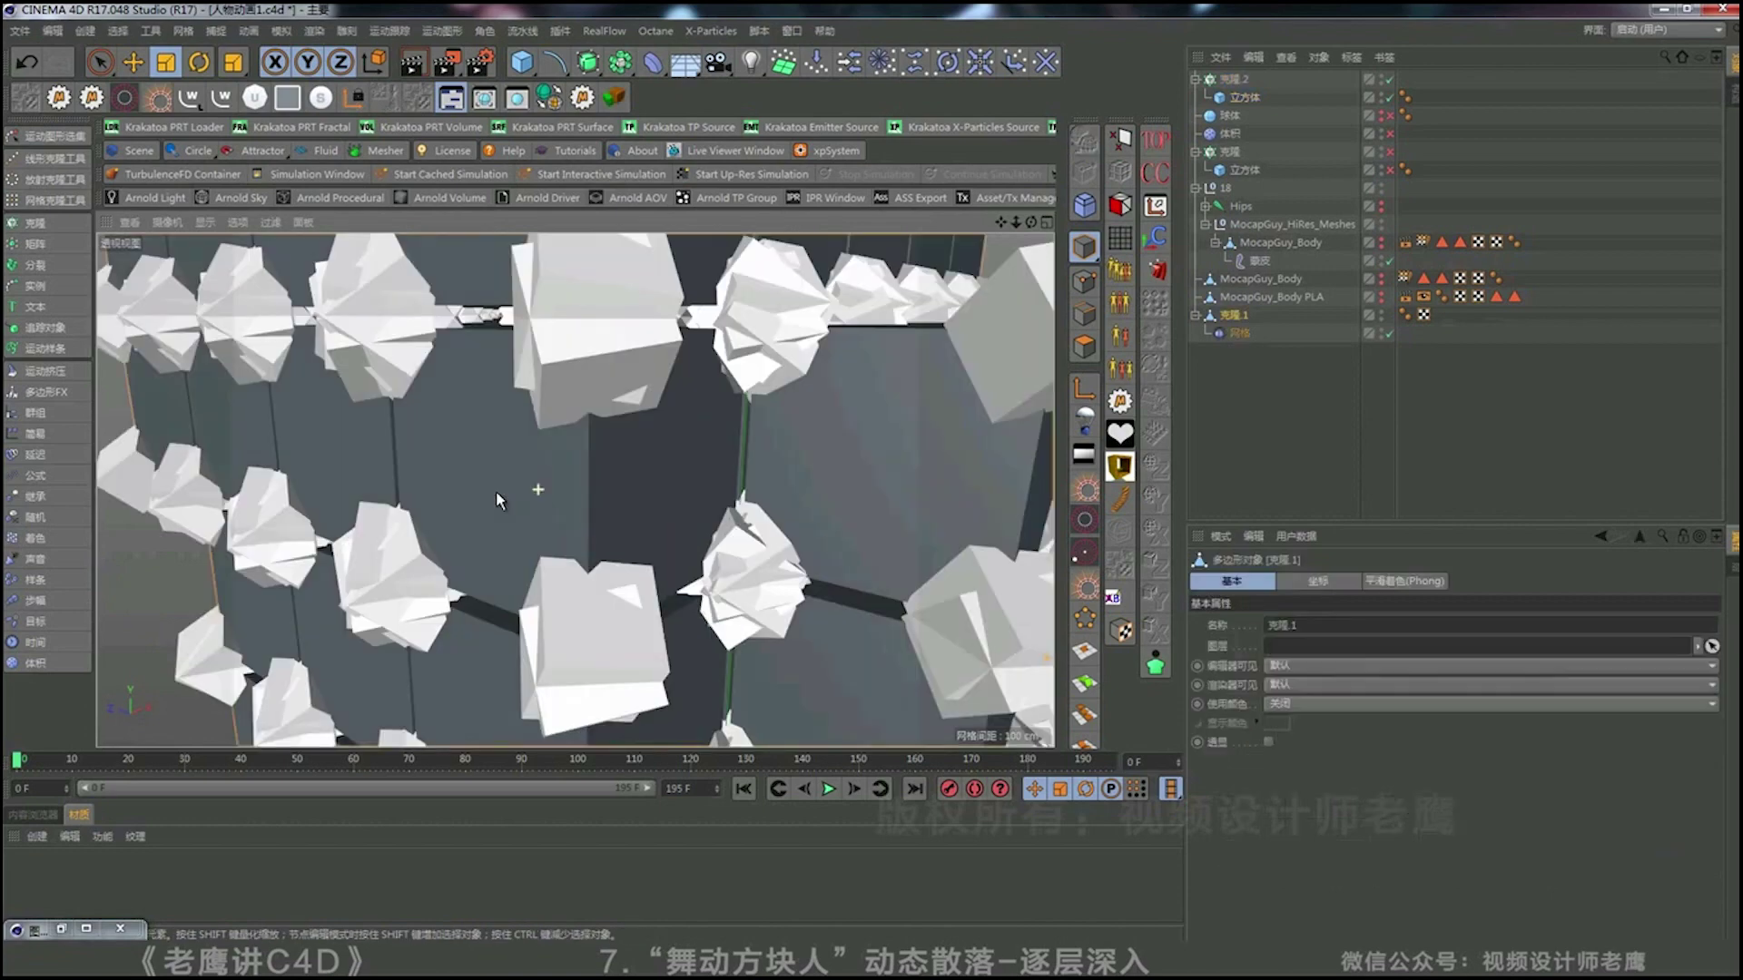
# Examine the corners of the figure's blocks up close with 克隆.2 disabled, and re-enable the cloner and its cube.
pyautogui.keyDown('alt'); pyautogui.moveTo(543, 504); pyautogui.dragTo(616, 603); pyautogui.keyUp('alt')
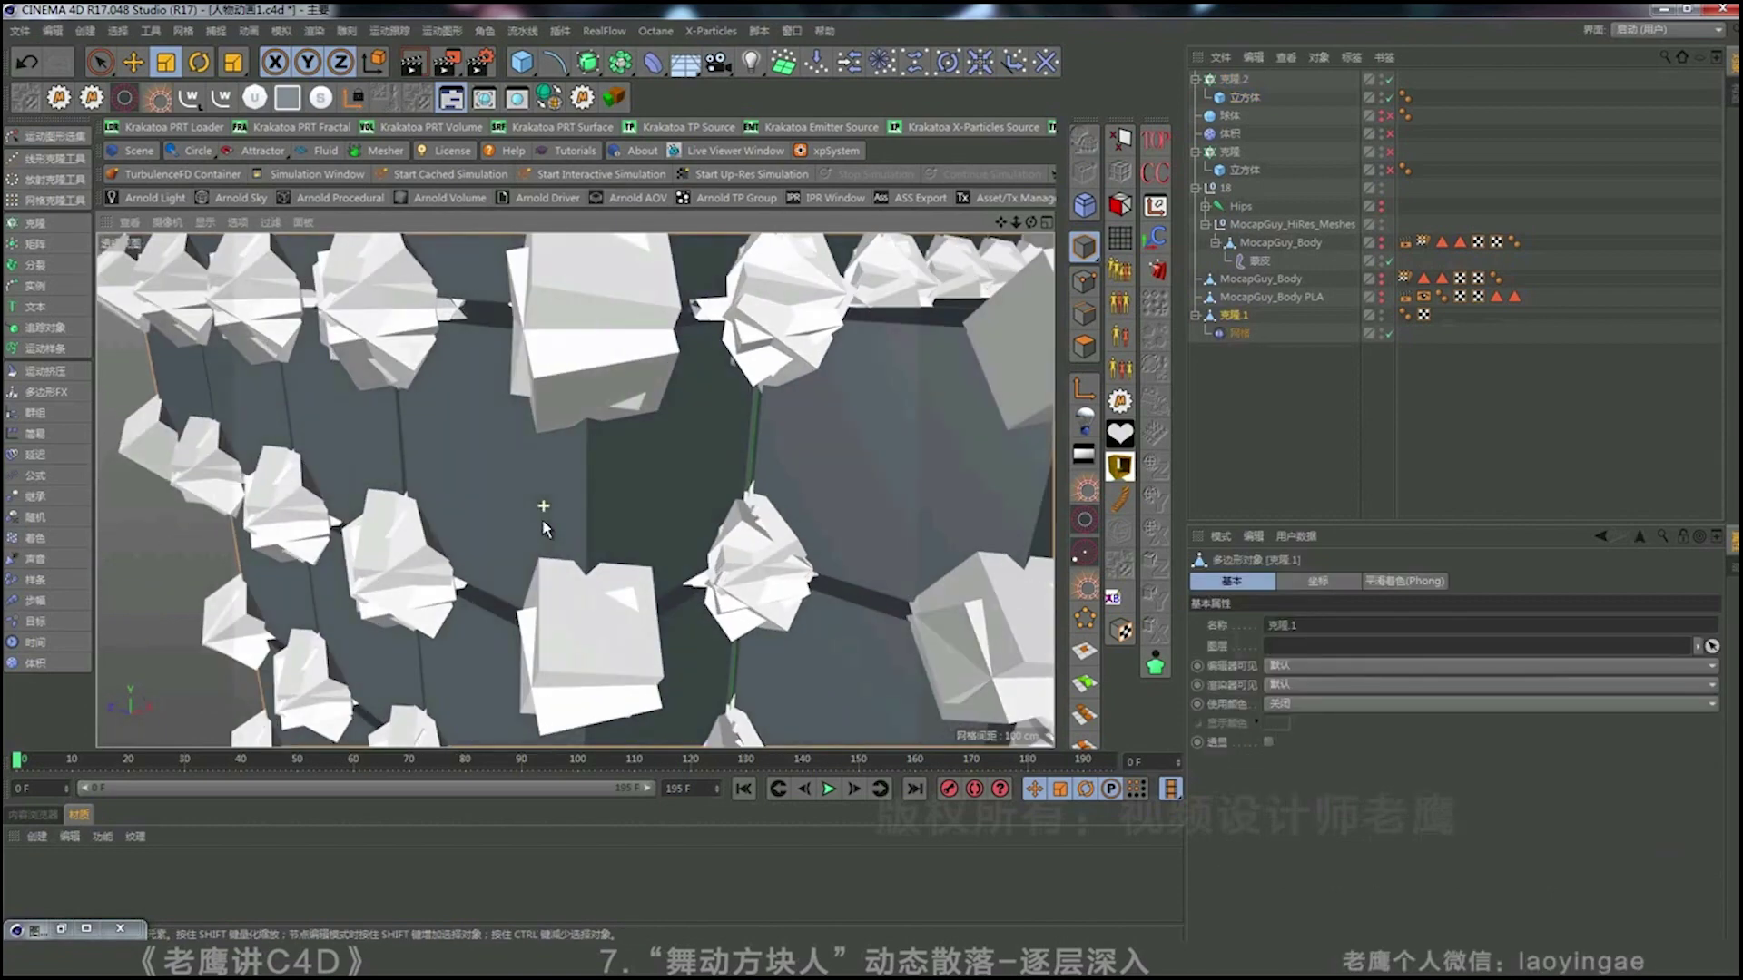
pyautogui.keyDown('alt'); pyautogui.moveTo(617, 394); pyautogui.dragTo(638, 436); pyautogui.keyUp('alt')
pyautogui.click(625, 392)
pyautogui.moveTo(578, 567)
pyautogui.keyDown('alt'); pyautogui.mouseDown()
pyautogui.moveTo(562, 568)
pyautogui.moveTo(573, 554)
pyautogui.moveTo(588, 579)
pyautogui.moveTo(684, 533)
pyautogui.mouseUp(); pyautogui.keyUp('alt')
pyautogui.scroll(3, 617, 550)
pyautogui.scroll(-5, 685, 532)
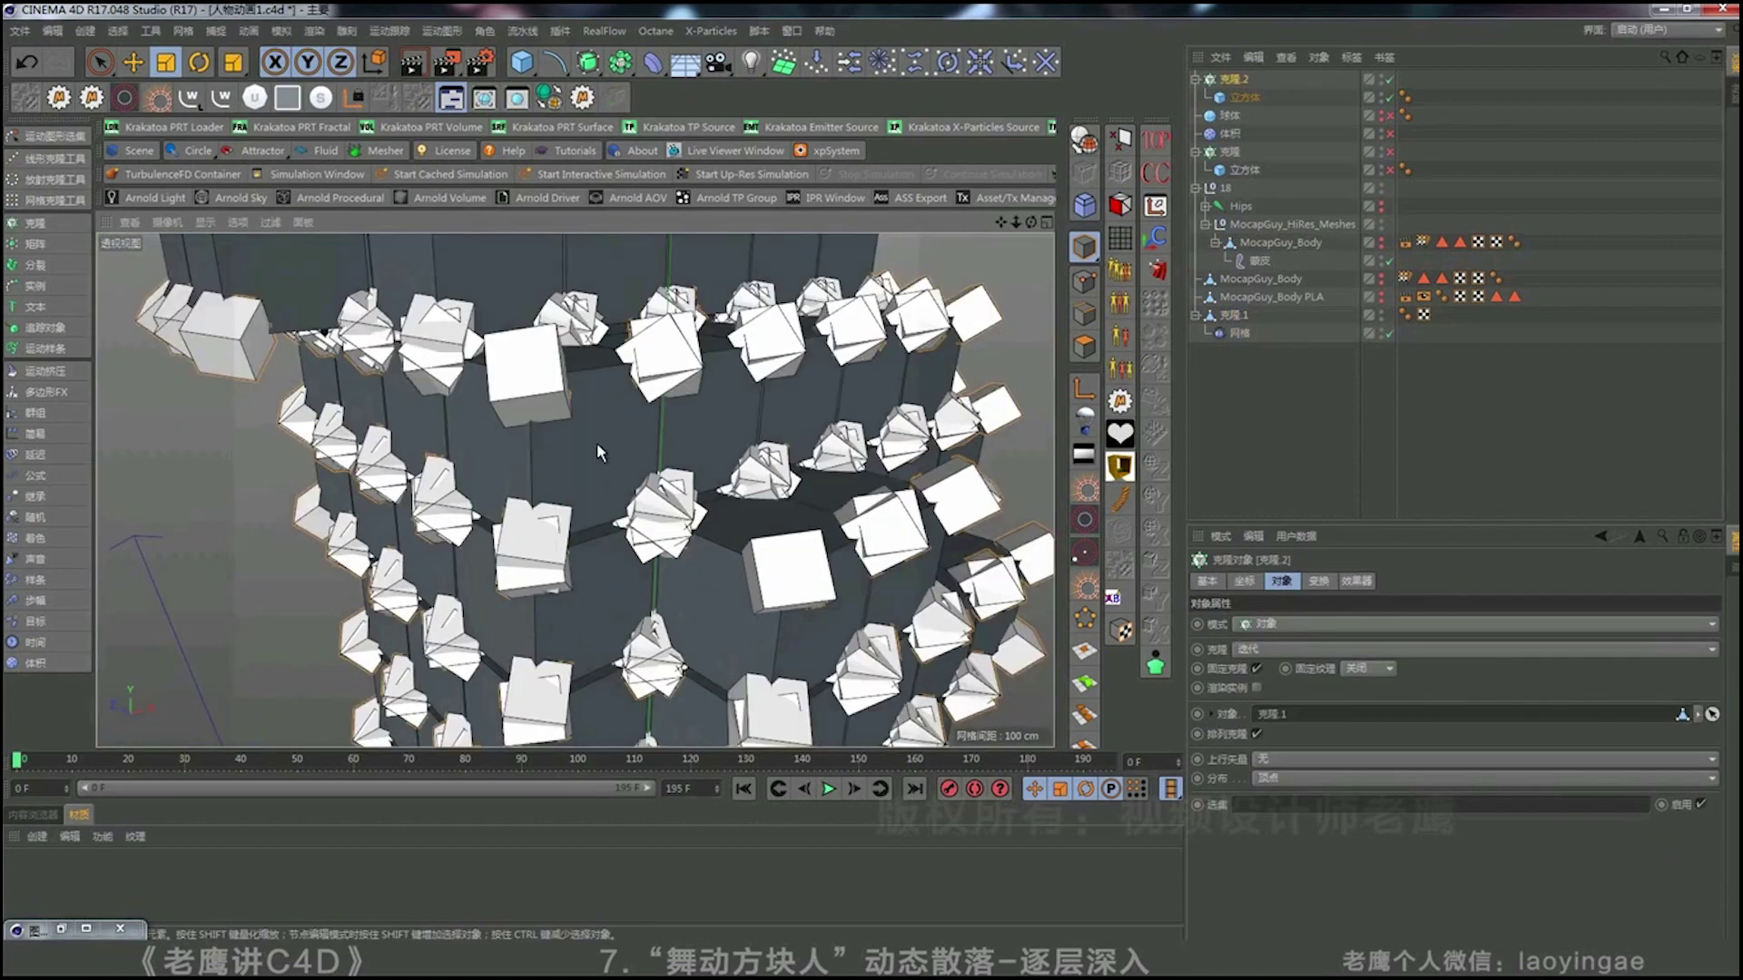
pyautogui.keyDown('alt'); pyautogui.moveTo(599, 451); pyautogui.dragTo(573, 468); pyautogui.keyUp('alt')
pyautogui.keyDown('alt'); pyautogui.moveTo(601, 531); pyautogui.dragTo(643, 664); pyautogui.keyUp('alt')
pyautogui.scroll(4, 494, 529)
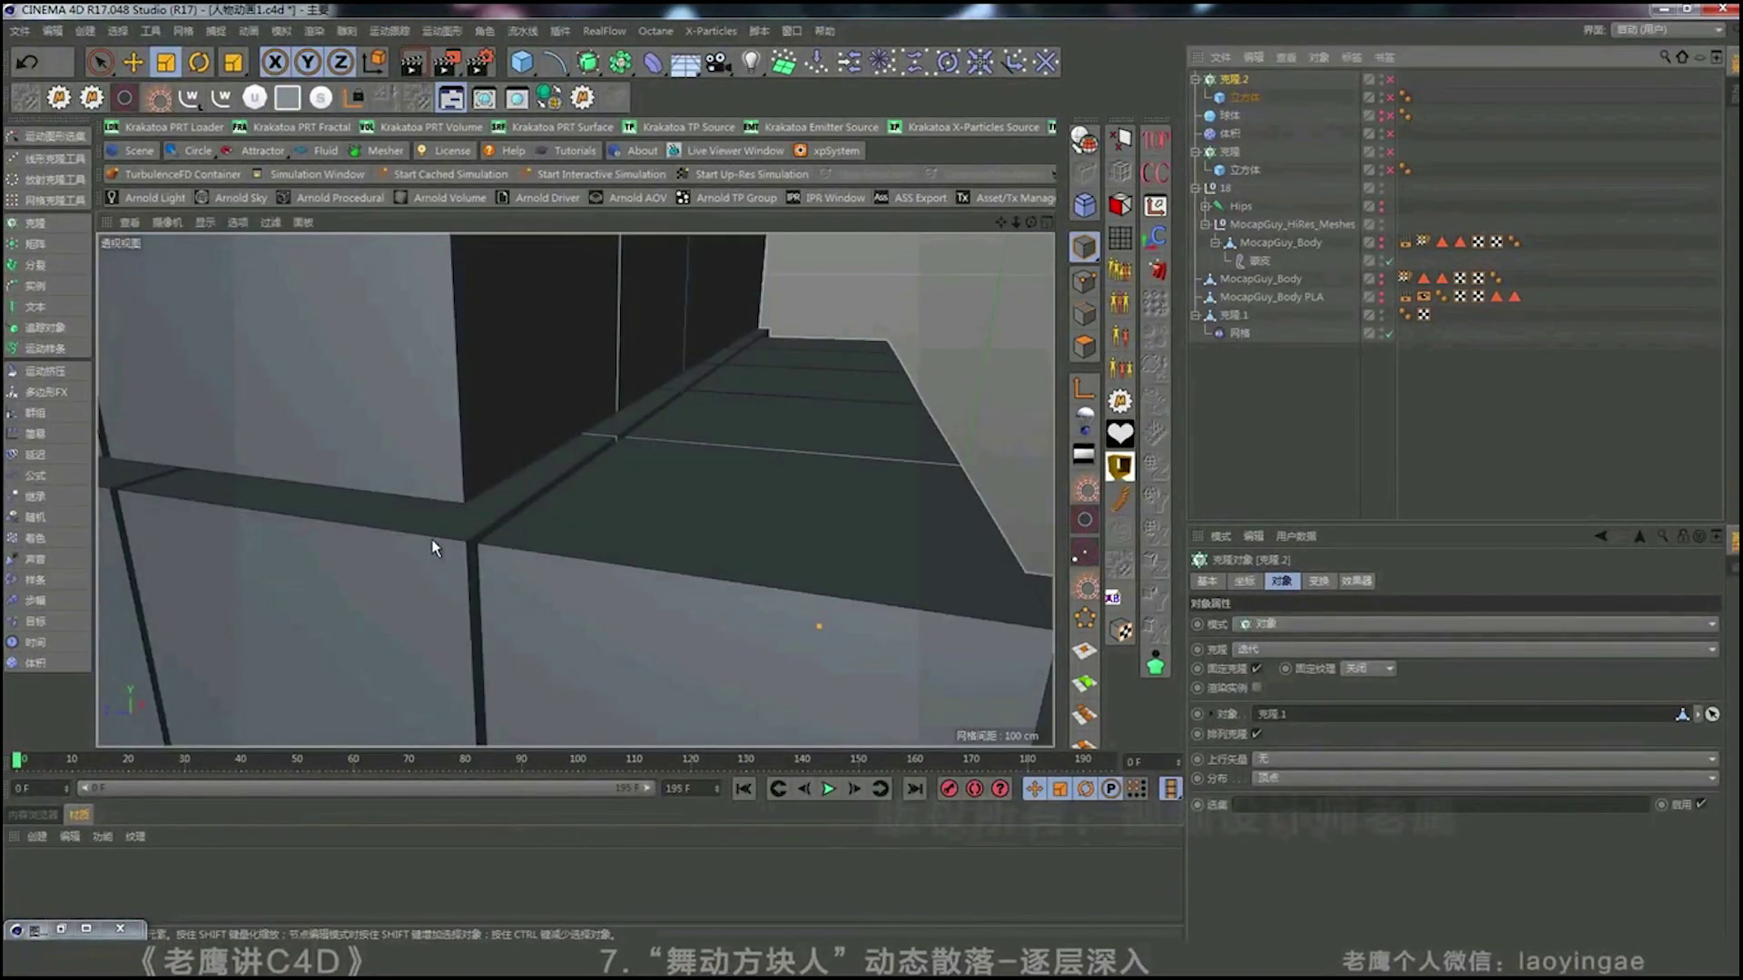
pyautogui.keyDown('alt'); pyautogui.moveTo(480, 561); pyautogui.dragTo(520, 542); pyautogui.keyUp('alt')
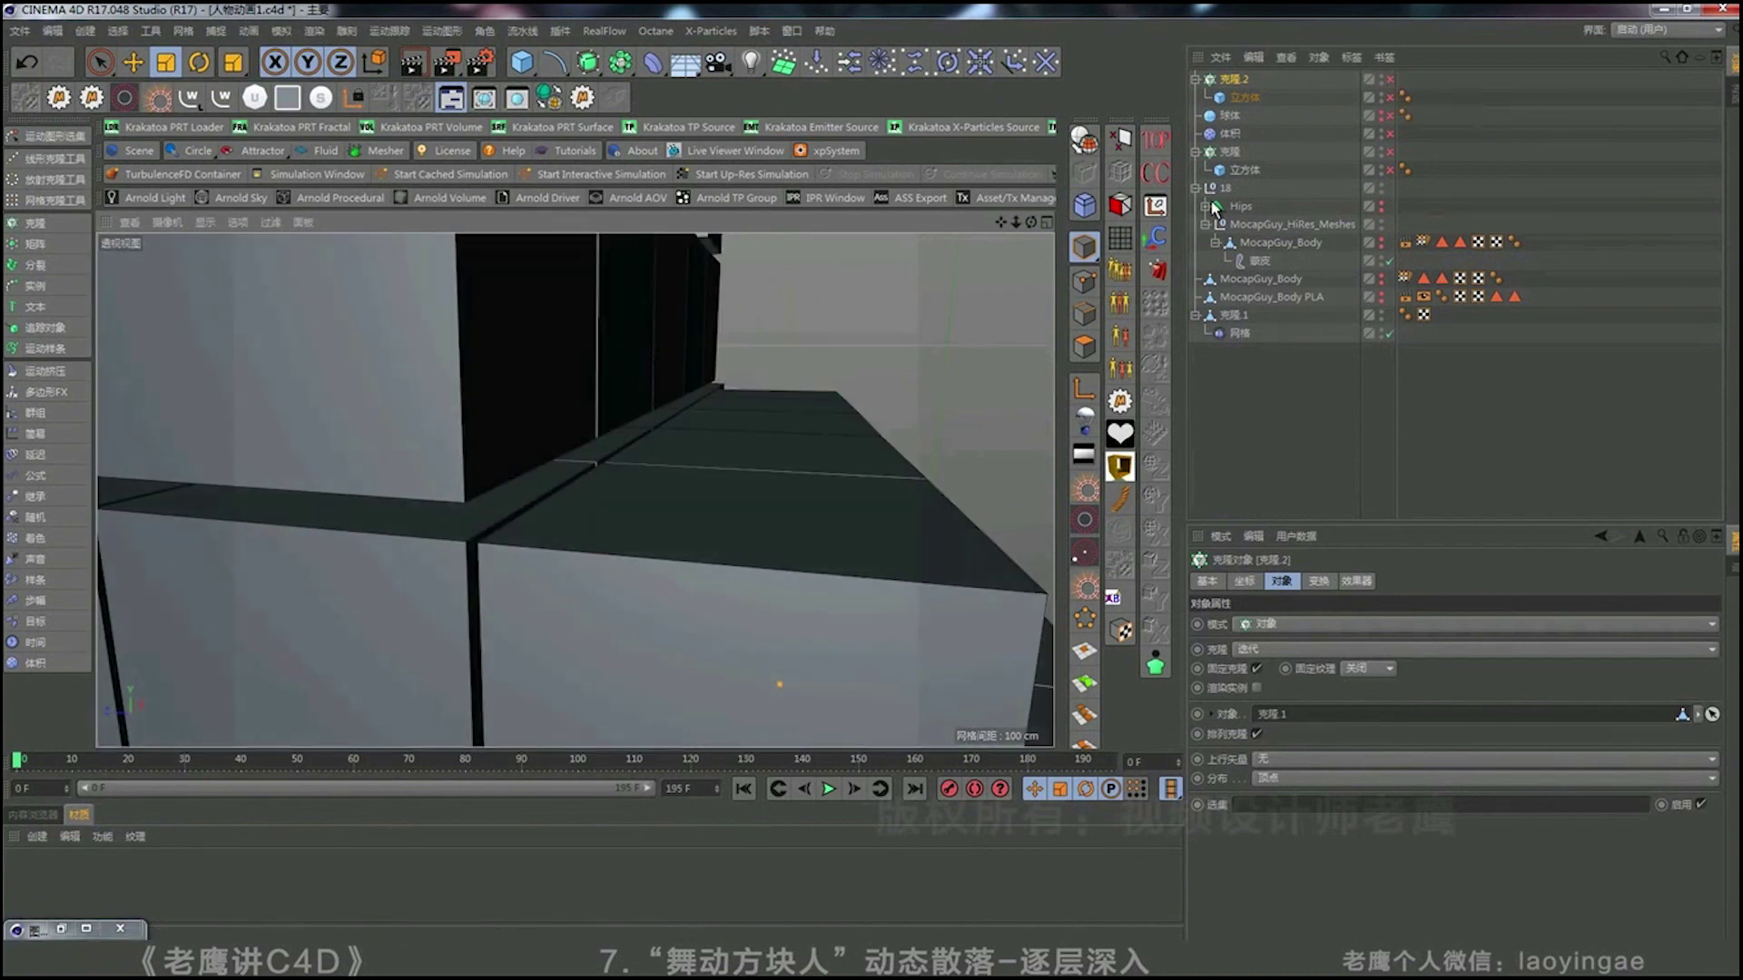
pyautogui.click(1391, 80)
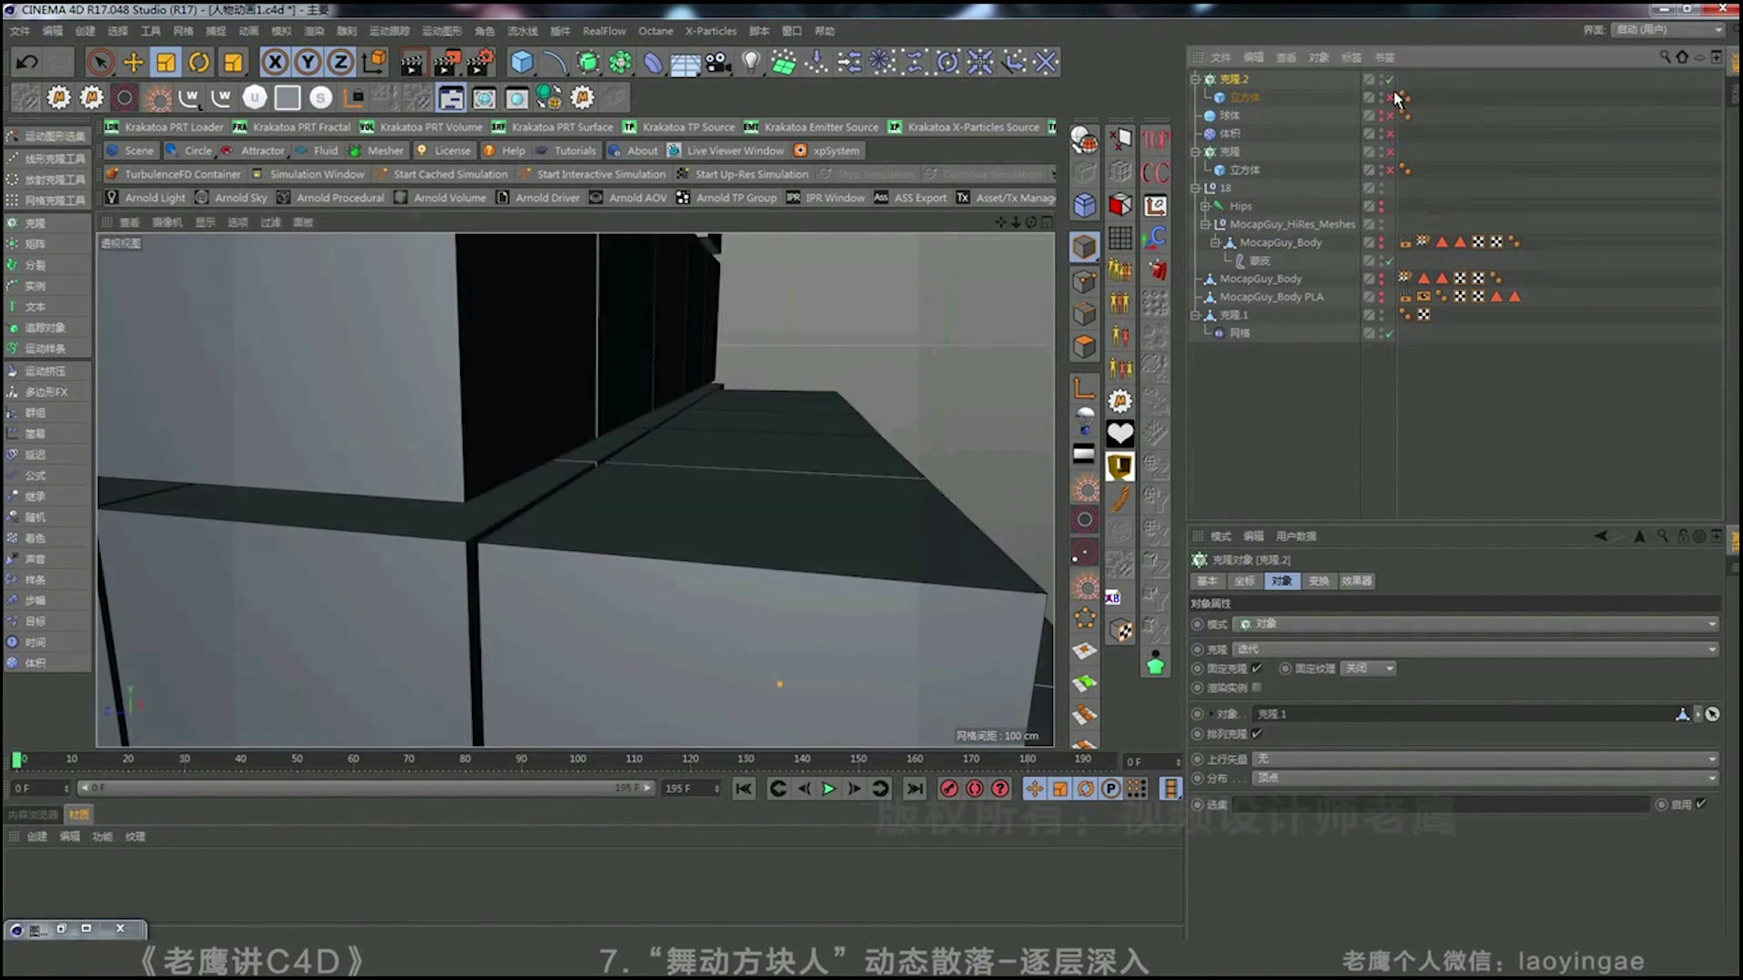
pyautogui.click(1390, 97)
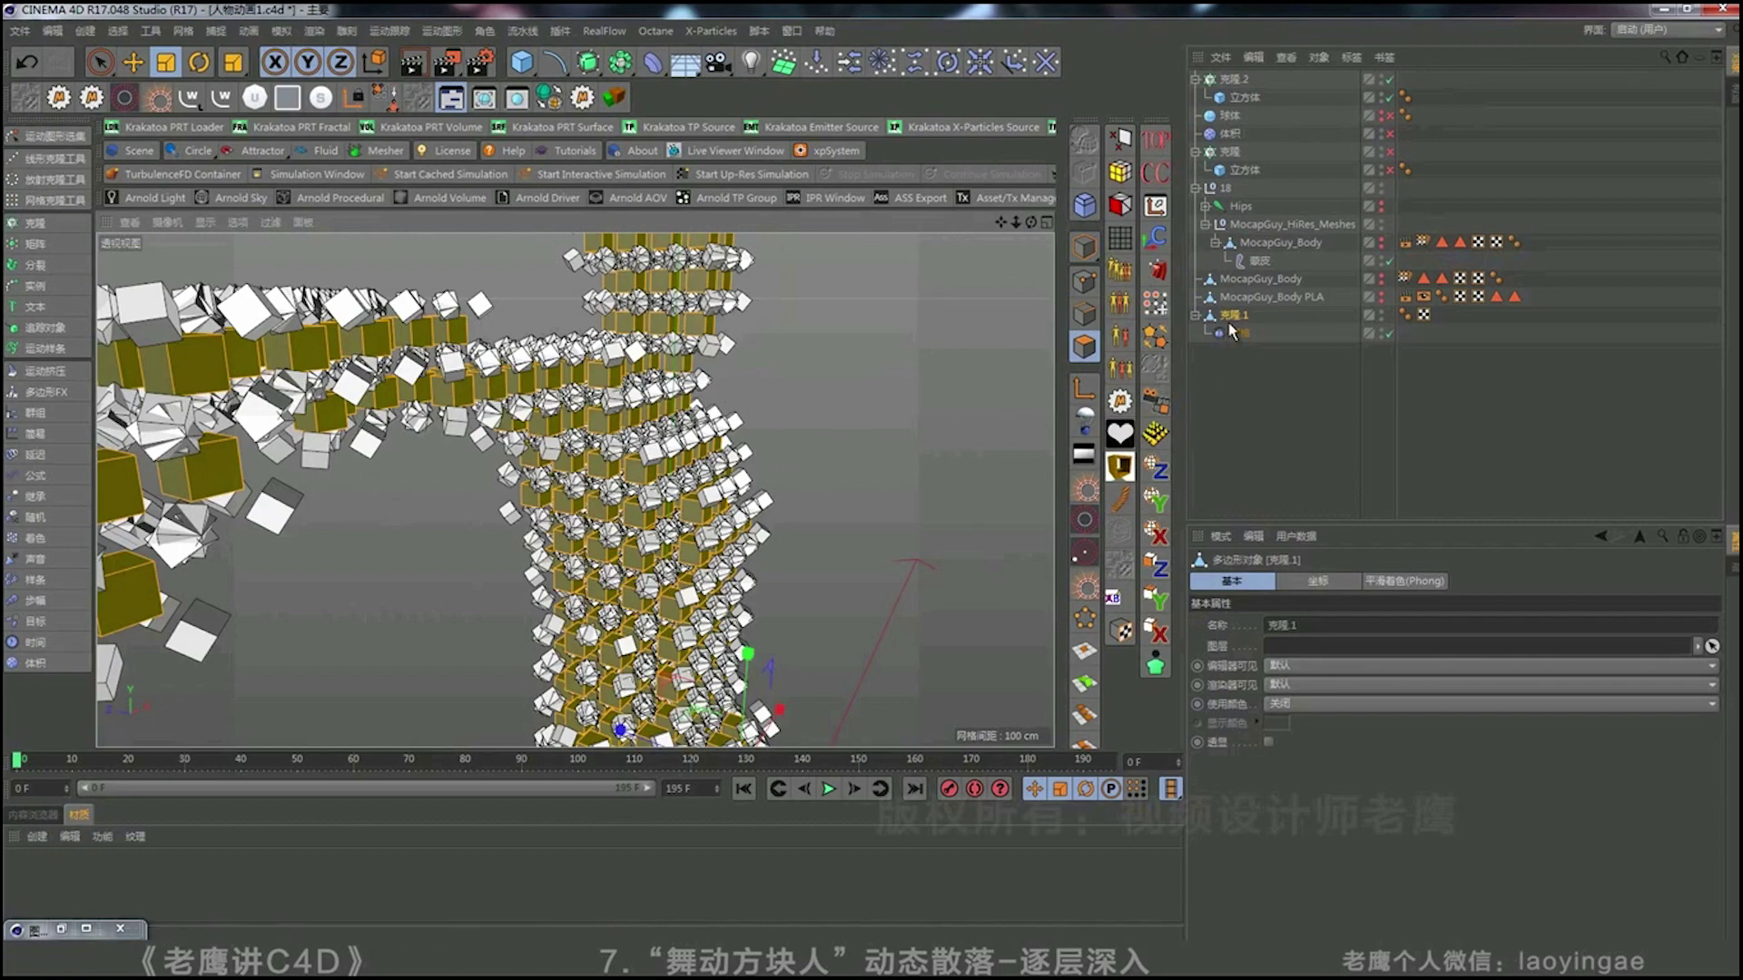
# Scale the polygons of 克隆.1 down along their normals and reinitialize its 网格 mesh deformer.
pyautogui.keyDown('alt'); pyautogui.moveTo(490, 376); pyautogui.dragTo(719, 420); pyautogui.keyUp('alt')
pyautogui.rightClick(912, 419)
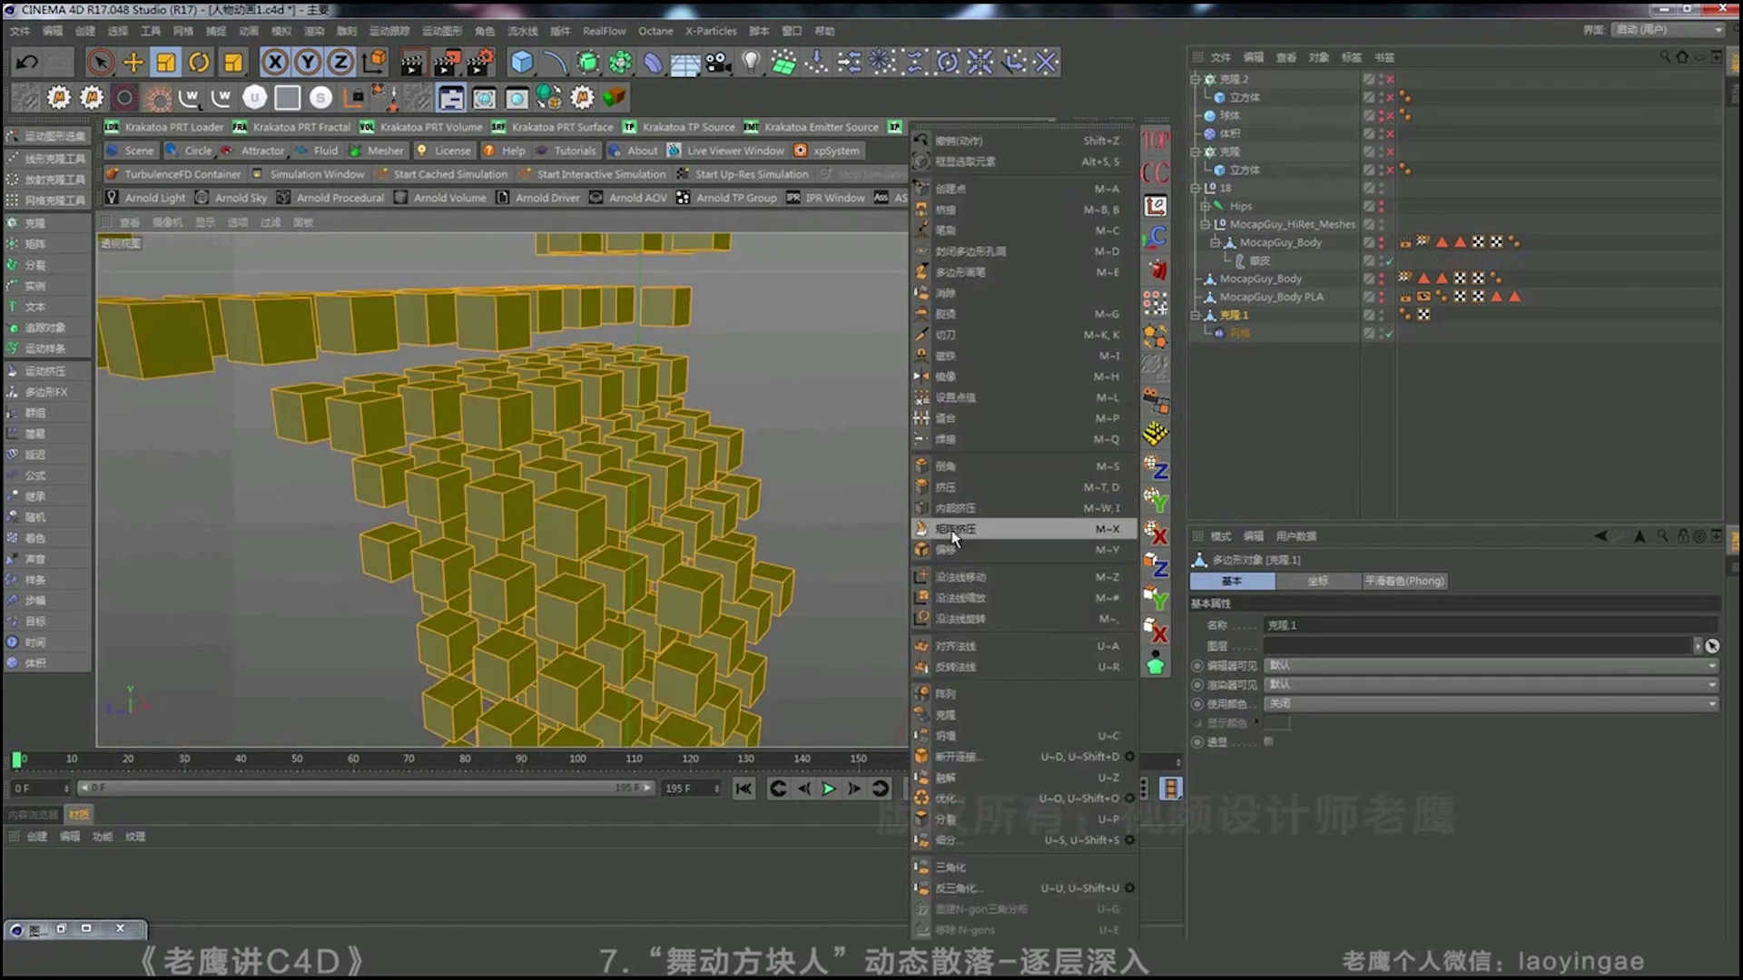
pyautogui.click(976, 598)
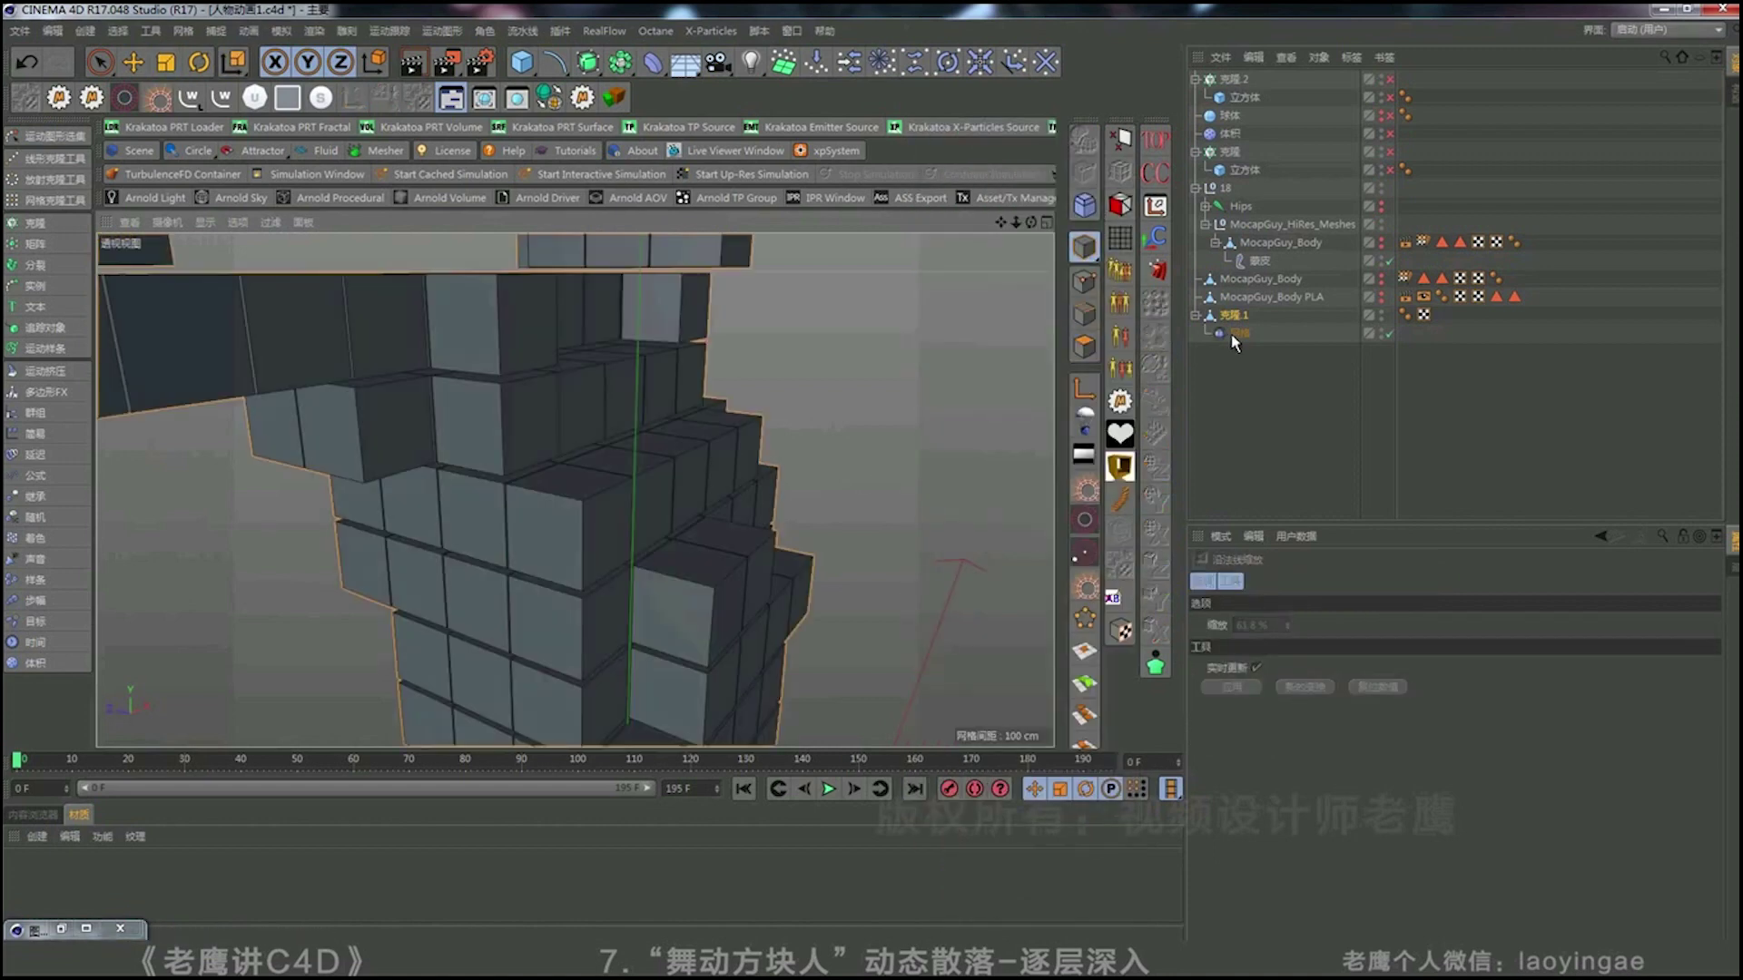
pyautogui.click(1236, 333)
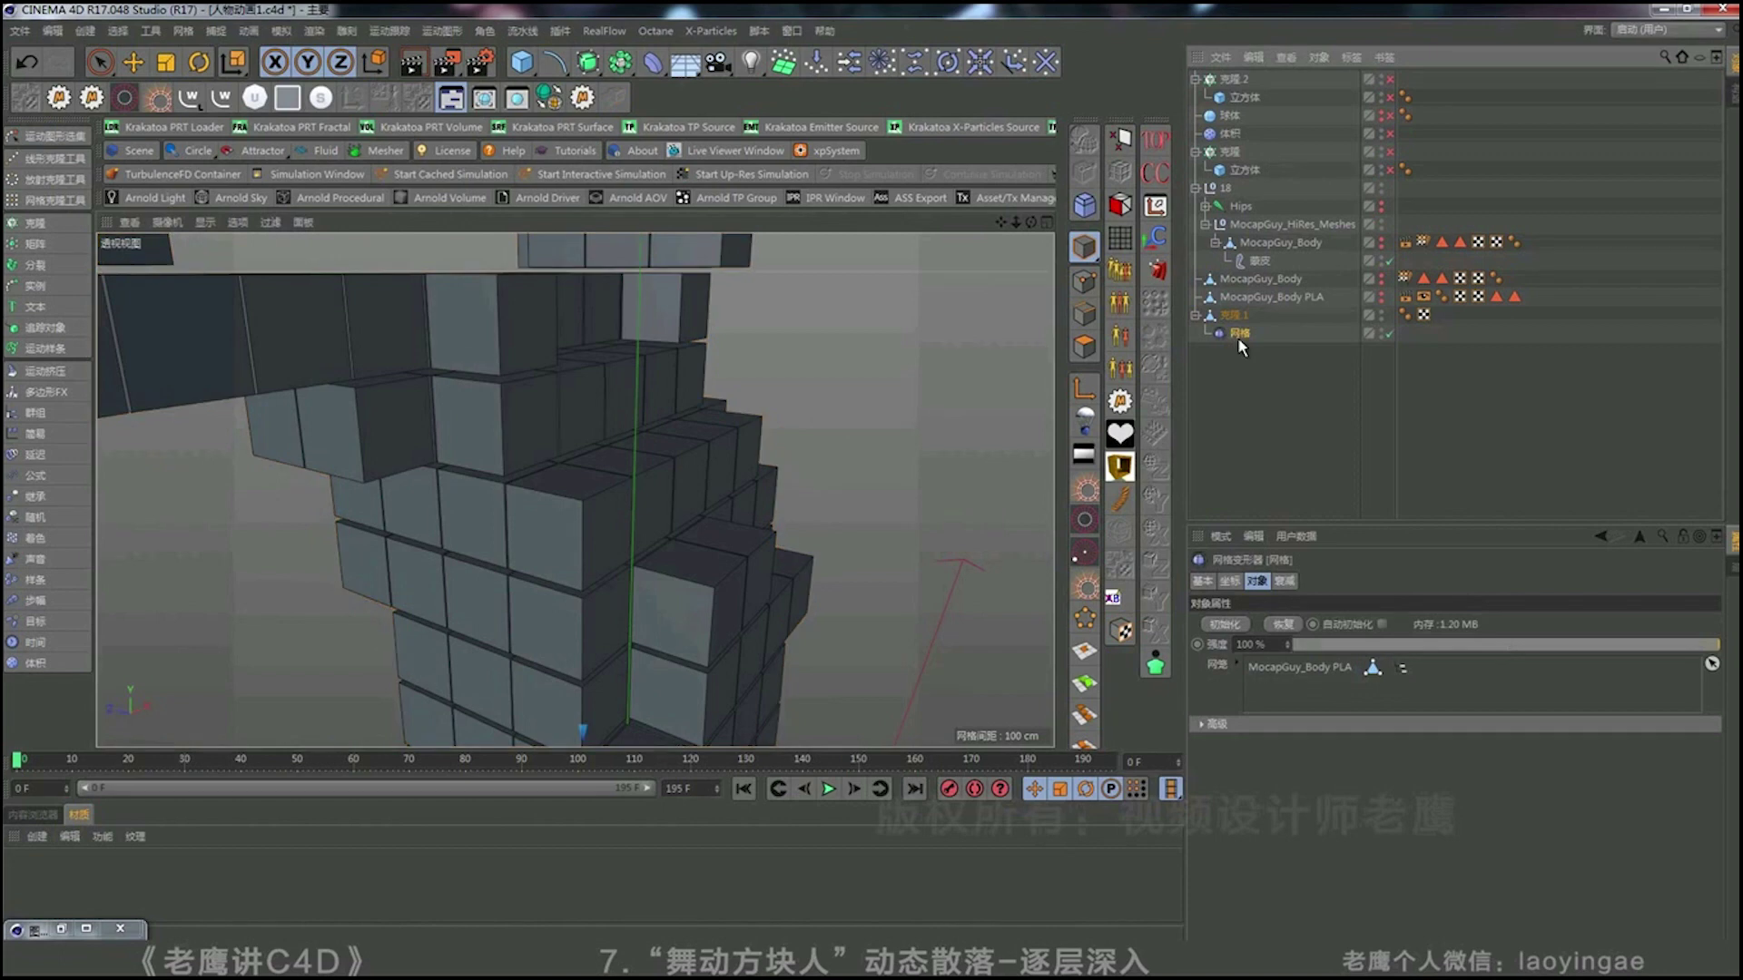
pyautogui.click(1225, 625)
# Play back the animation of the separated blocks and inspect the figure with the 克隆.2 clones enabled.
pyautogui.keyDown('alt'); pyautogui.moveTo(650, 491); pyautogui.dragTo(625, 504); pyautogui.keyUp('alt')
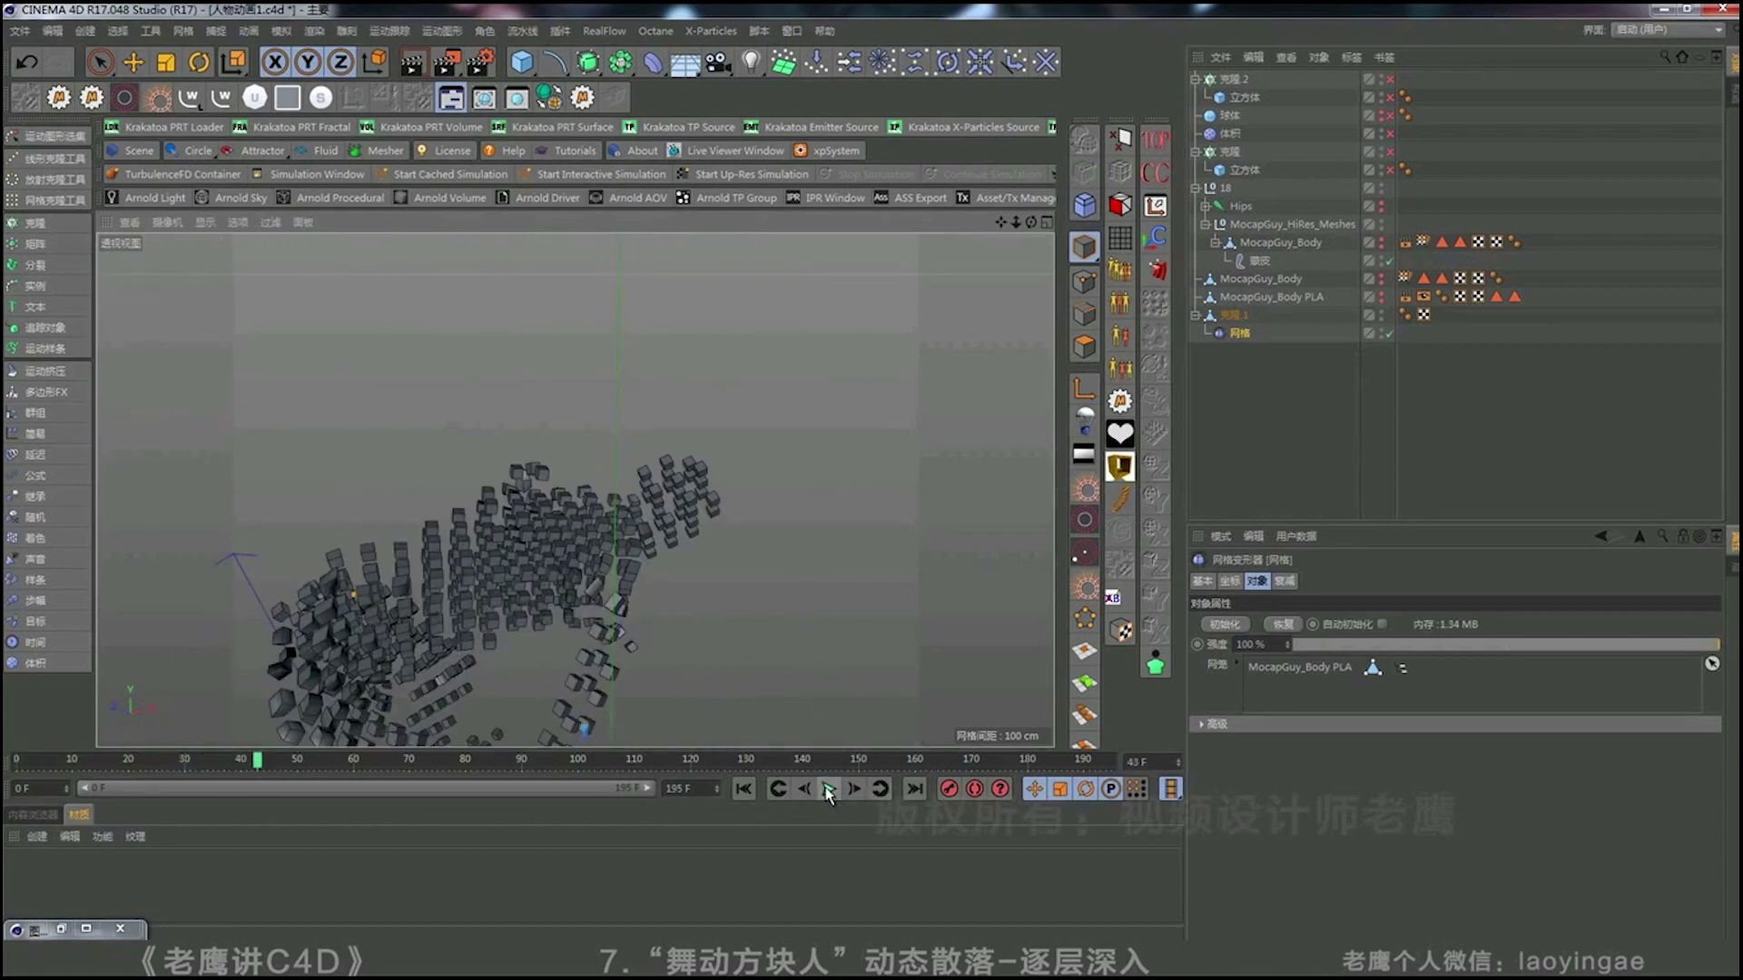
pyautogui.click(829, 789)
pyautogui.keyDown('alt'); pyautogui.moveTo(601, 529); pyautogui.dragTo(393, 428); pyautogui.keyUp('alt')
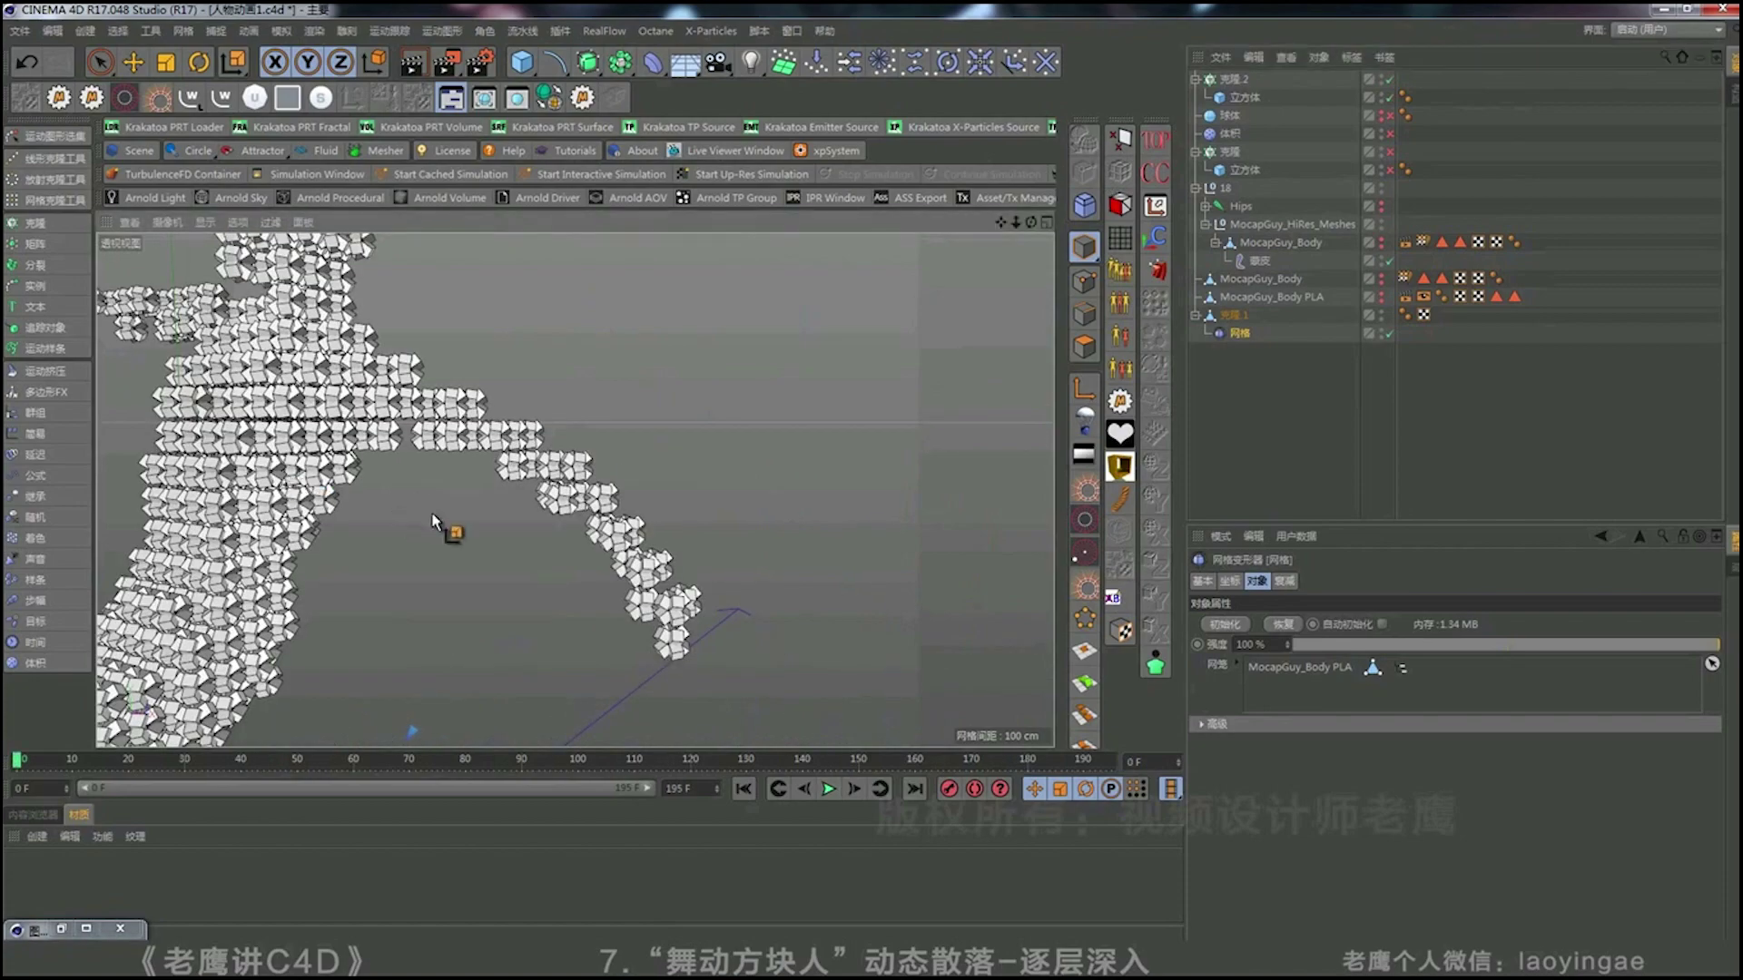
pyautogui.keyDown('alt'); pyautogui.moveTo(399, 492); pyautogui.dragTo(662, 568); pyautogui.keyUp('alt')
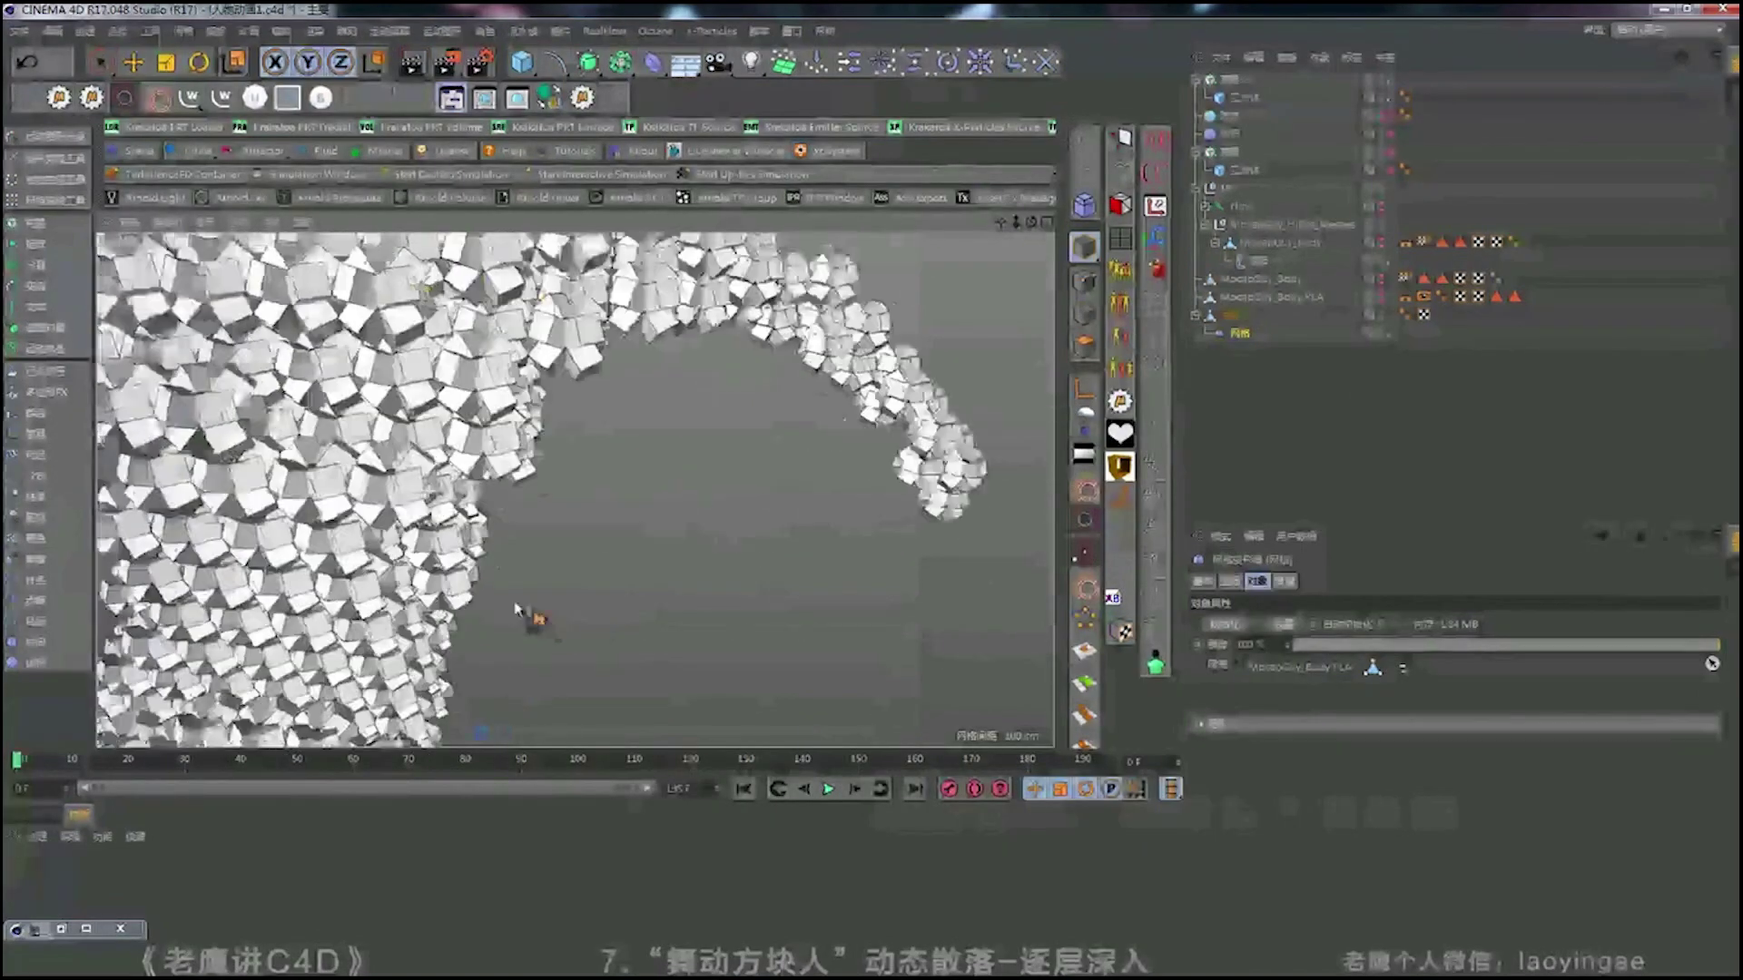
pyautogui.keyDown('alt'); pyautogui.moveTo(526, 556); pyautogui.dragTo(653, 533); pyautogui.keyUp('alt')
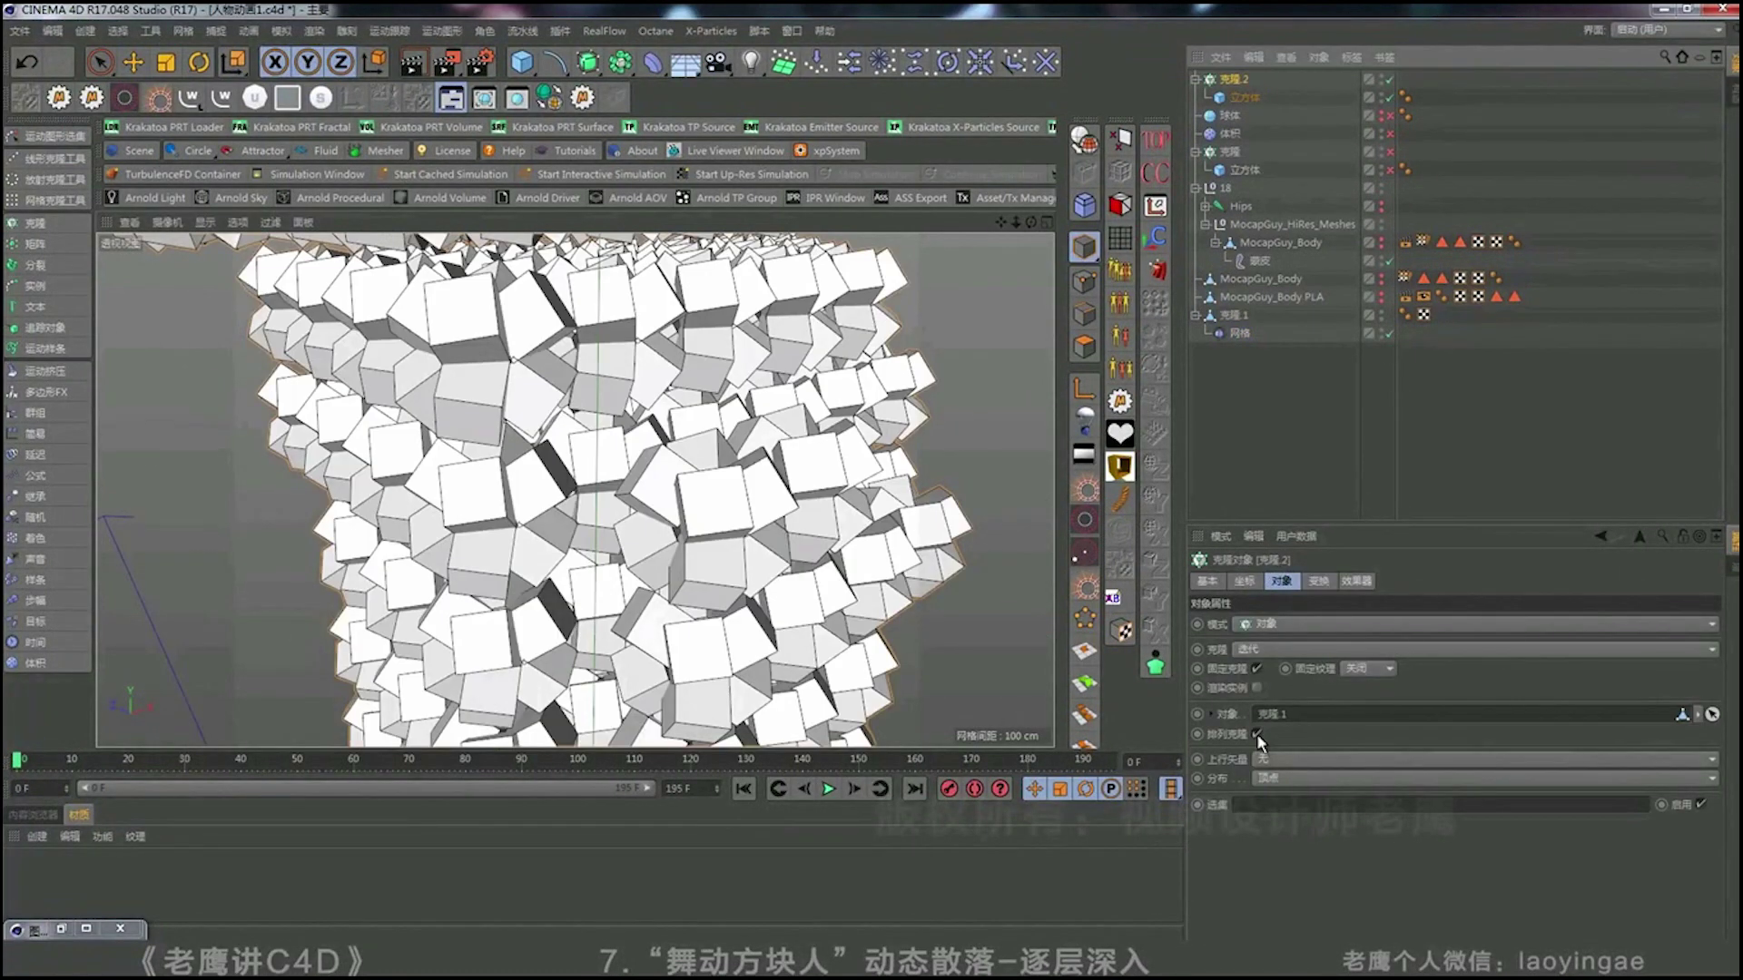
# Disable clone alignment (排列克隆) on 克隆.2 and check the orientation of the cubes on the figure.
pyautogui.click(1257, 734)
pyautogui.scroll(3, 772, 517)
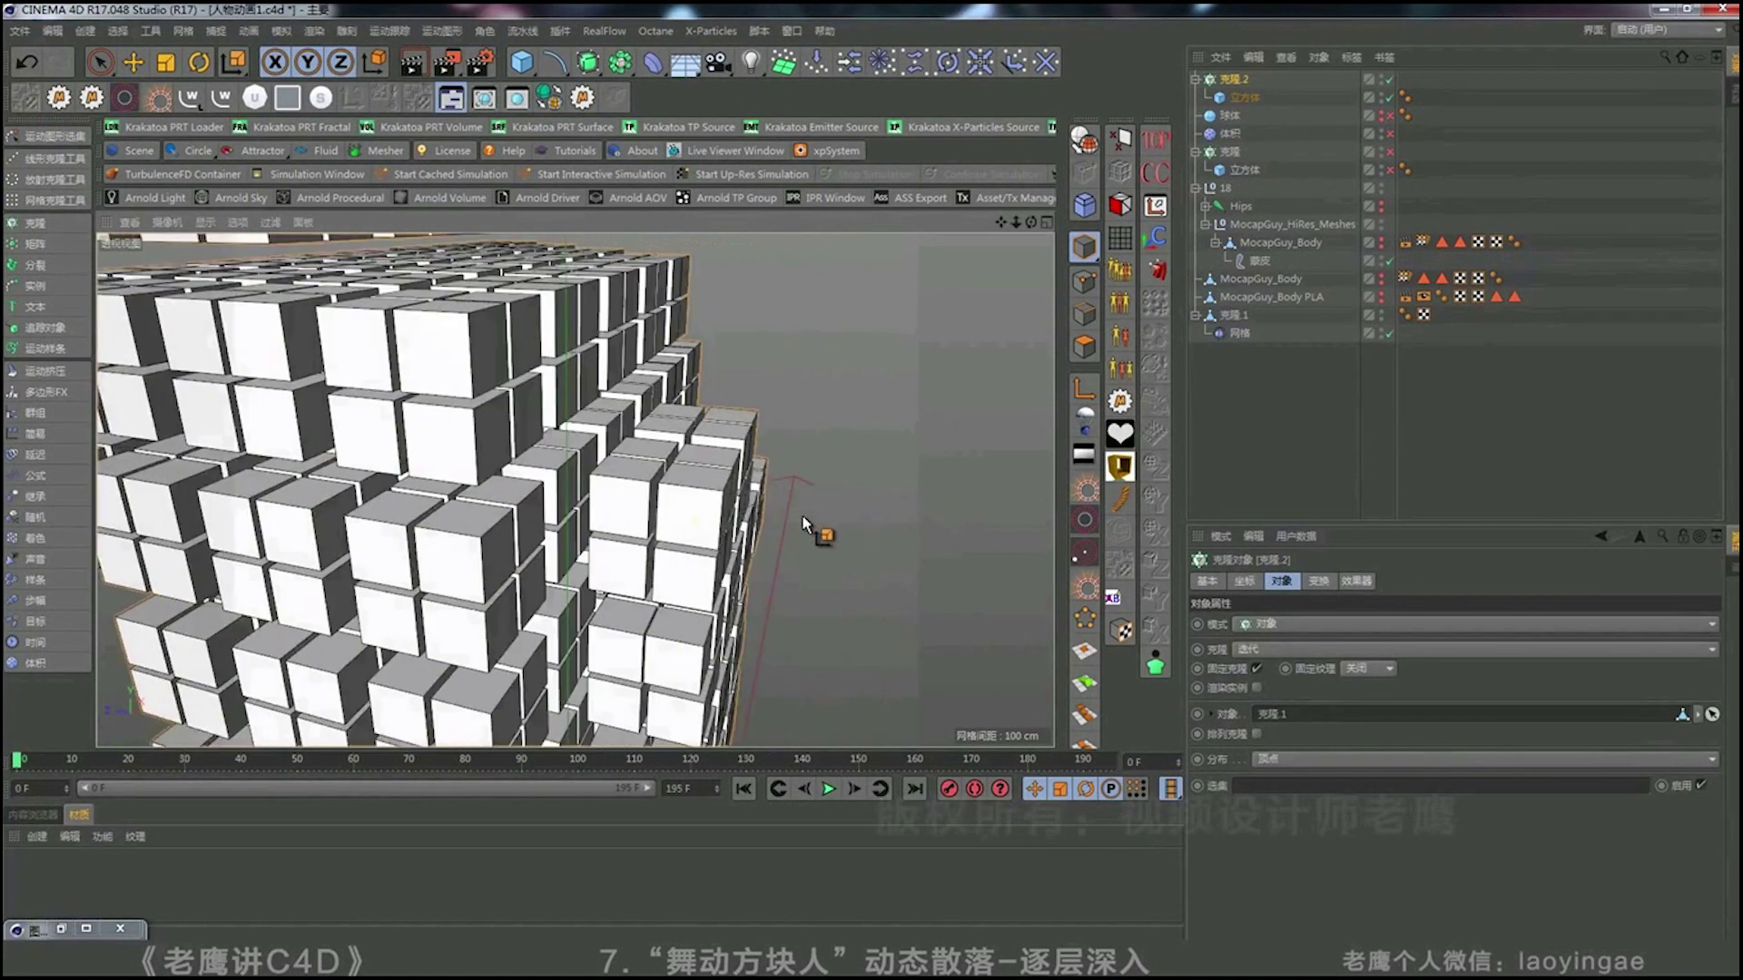
pyautogui.keyDown('alt'); pyautogui.moveTo(803, 524); pyautogui.dragTo(683, 526); pyautogui.keyUp('alt')
pyautogui.keyDown('alt'); pyautogui.moveTo(669, 461); pyautogui.dragTo(655, 451); pyautogui.keyUp('alt')
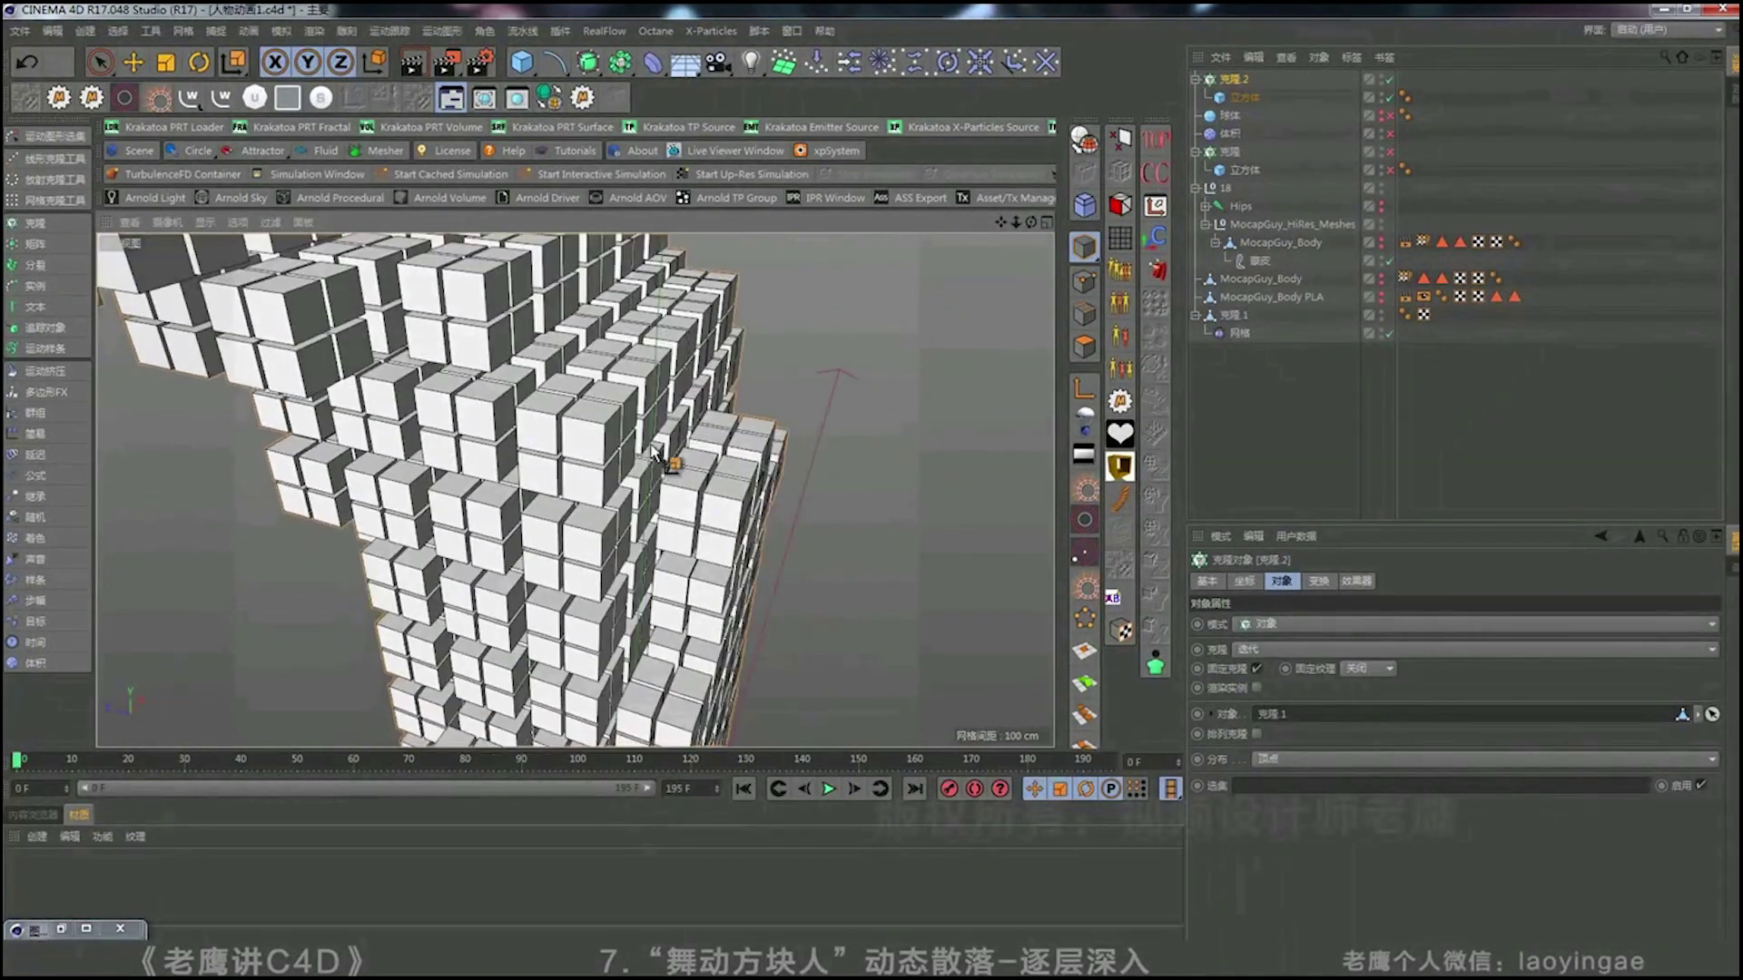
pyautogui.scroll(2, 655, 451)
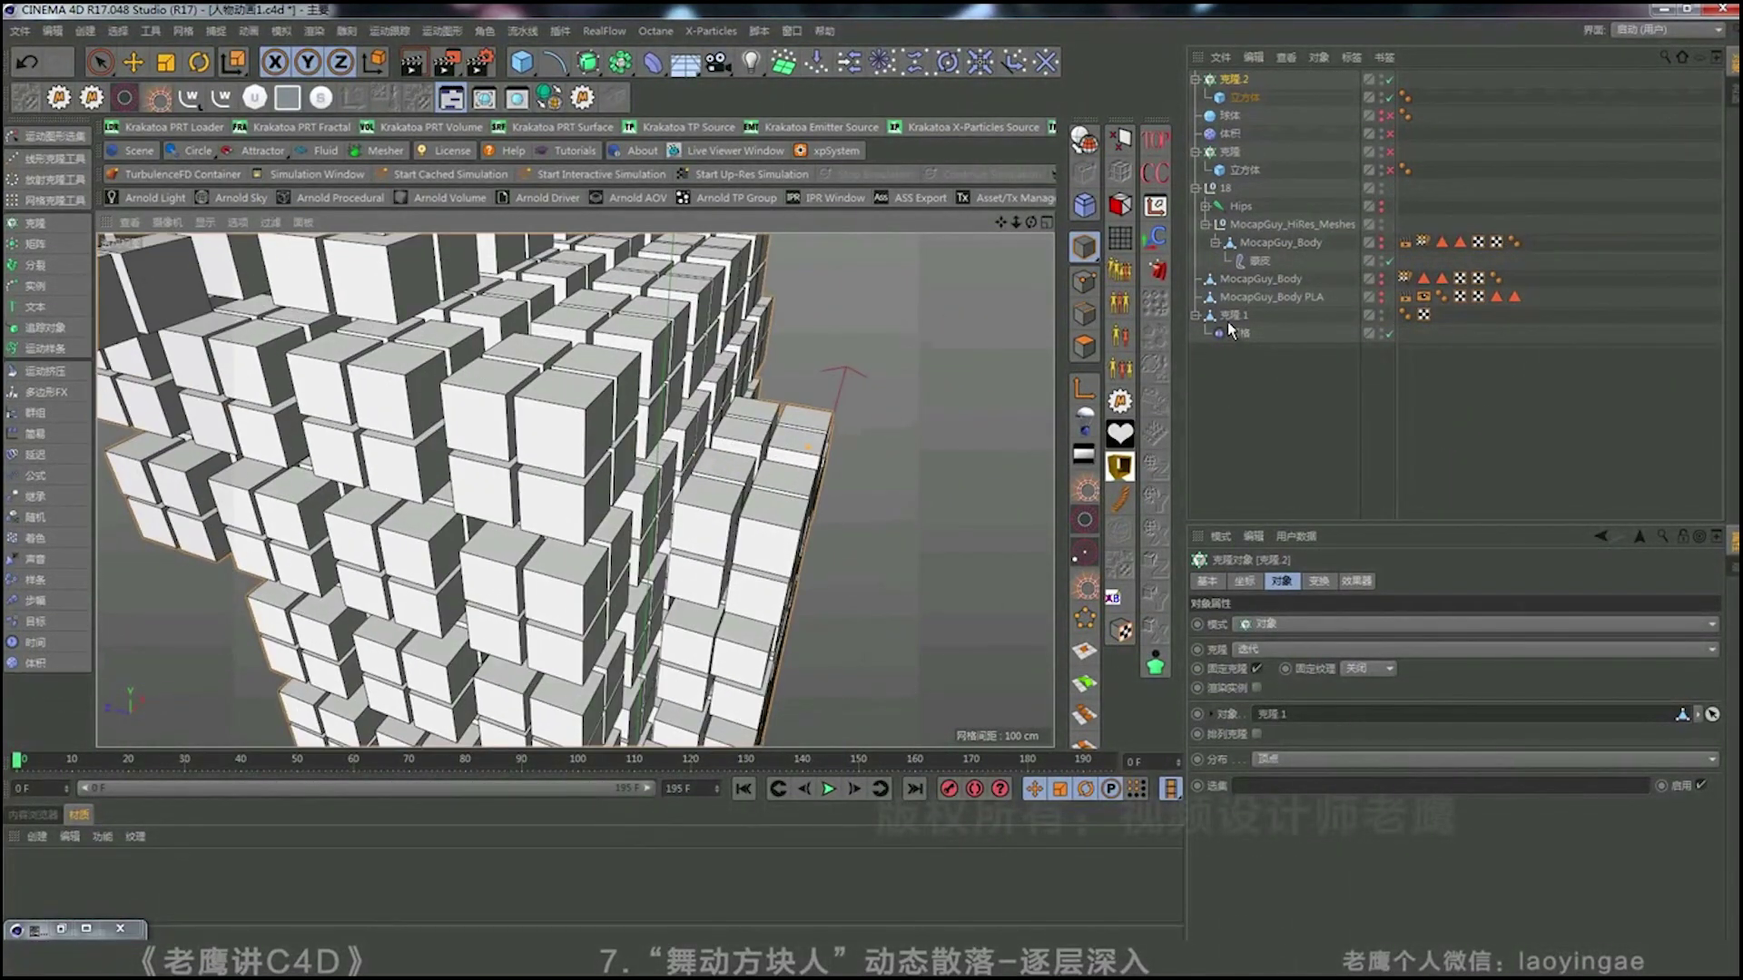
# Rescale the polygons of 克隆.1 along their normals again and reinitialize the 网格 mesh deformer in model mode.
pyautogui.click(1233, 315)
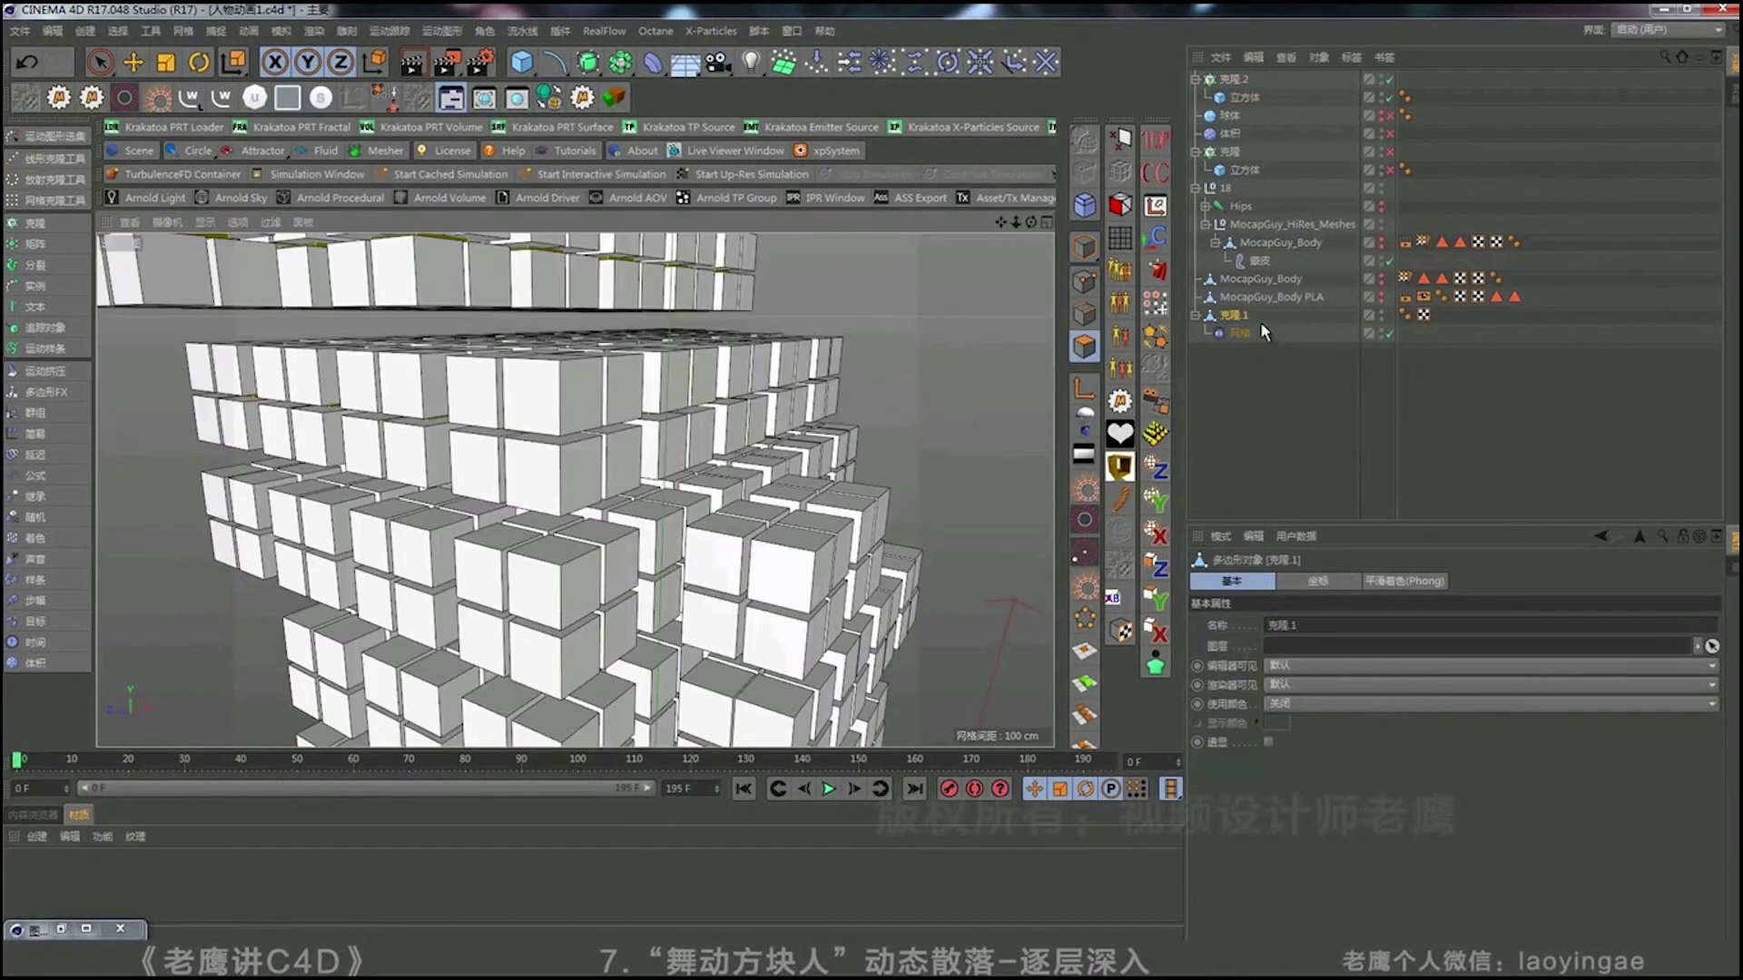
pyautogui.rightClick(898, 490)
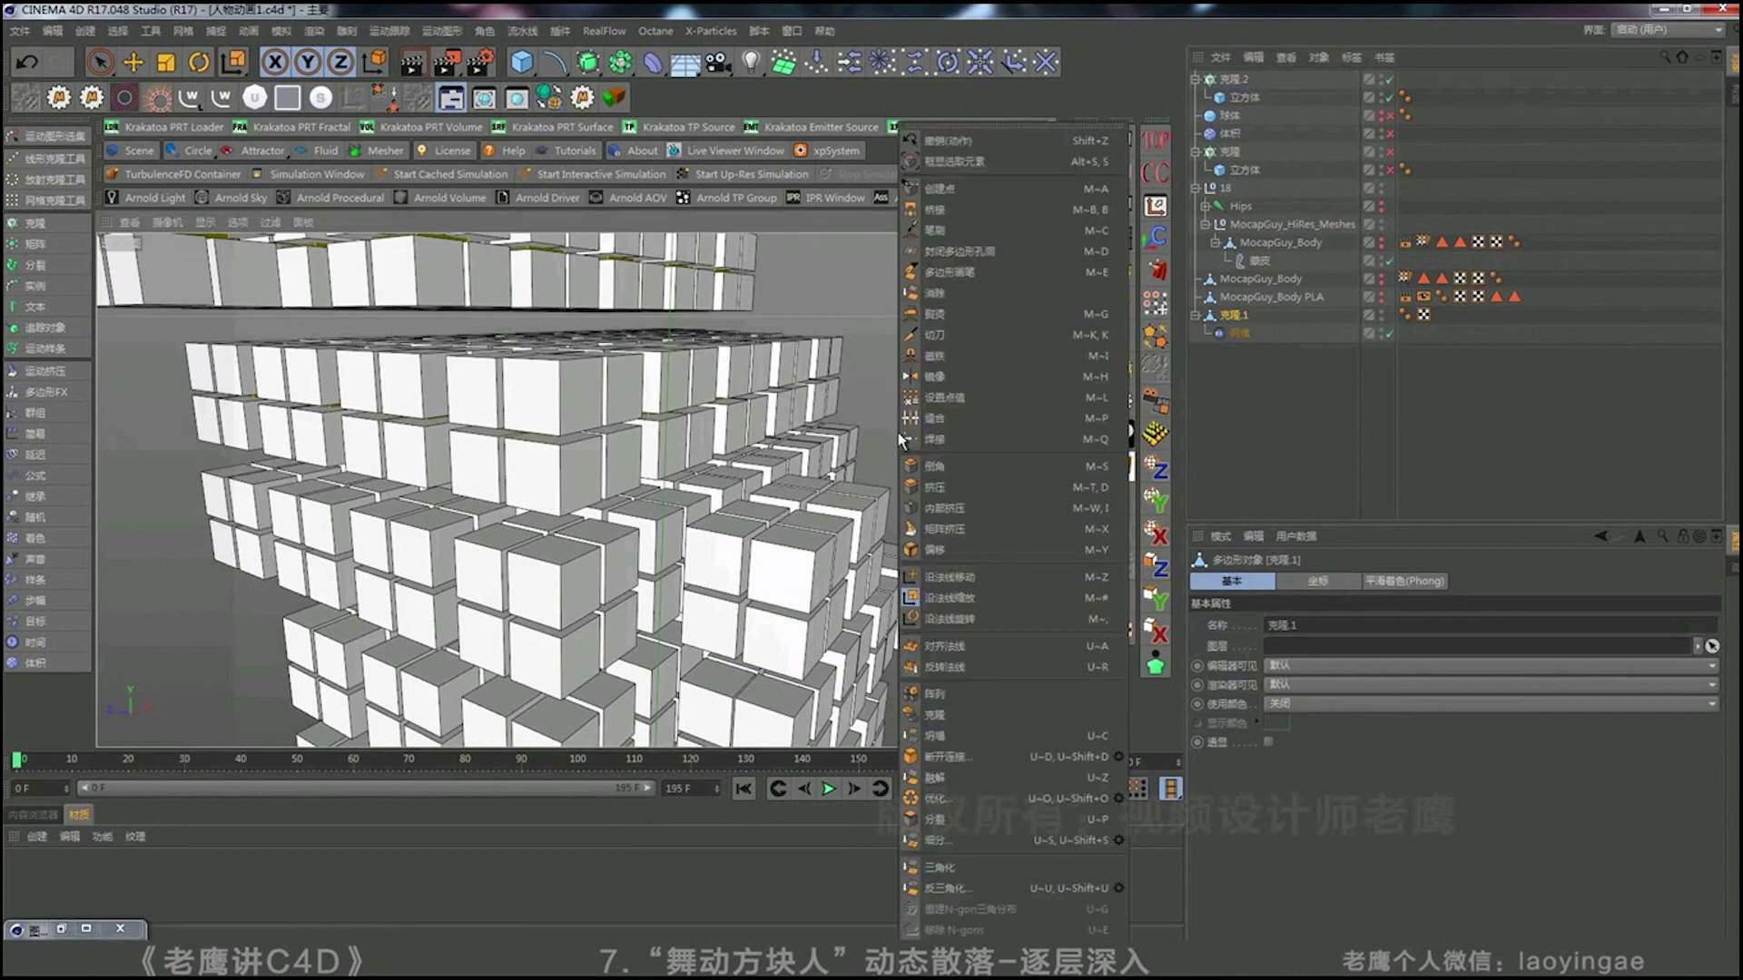
pyautogui.click(949, 599)
pyautogui.moveTo(870, 481); pyautogui.dragTo(947, 521)
pyautogui.click(1082, 242)
pyautogui.click(1239, 333)
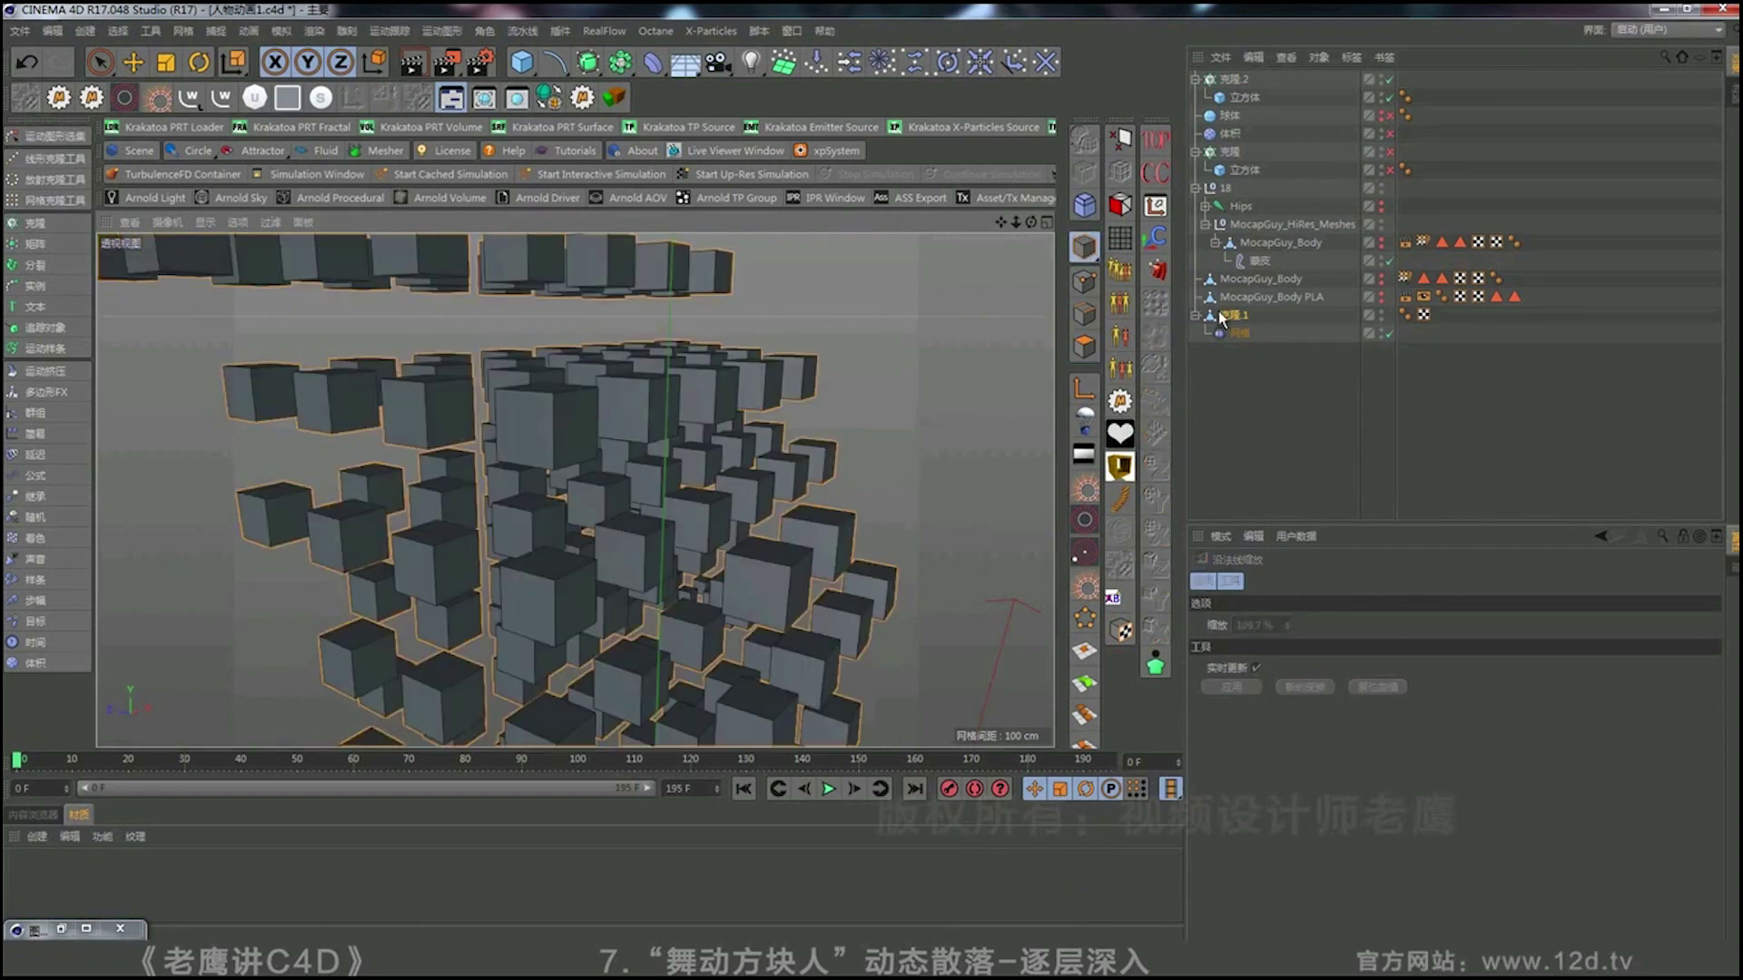
pyautogui.click(1227, 625)
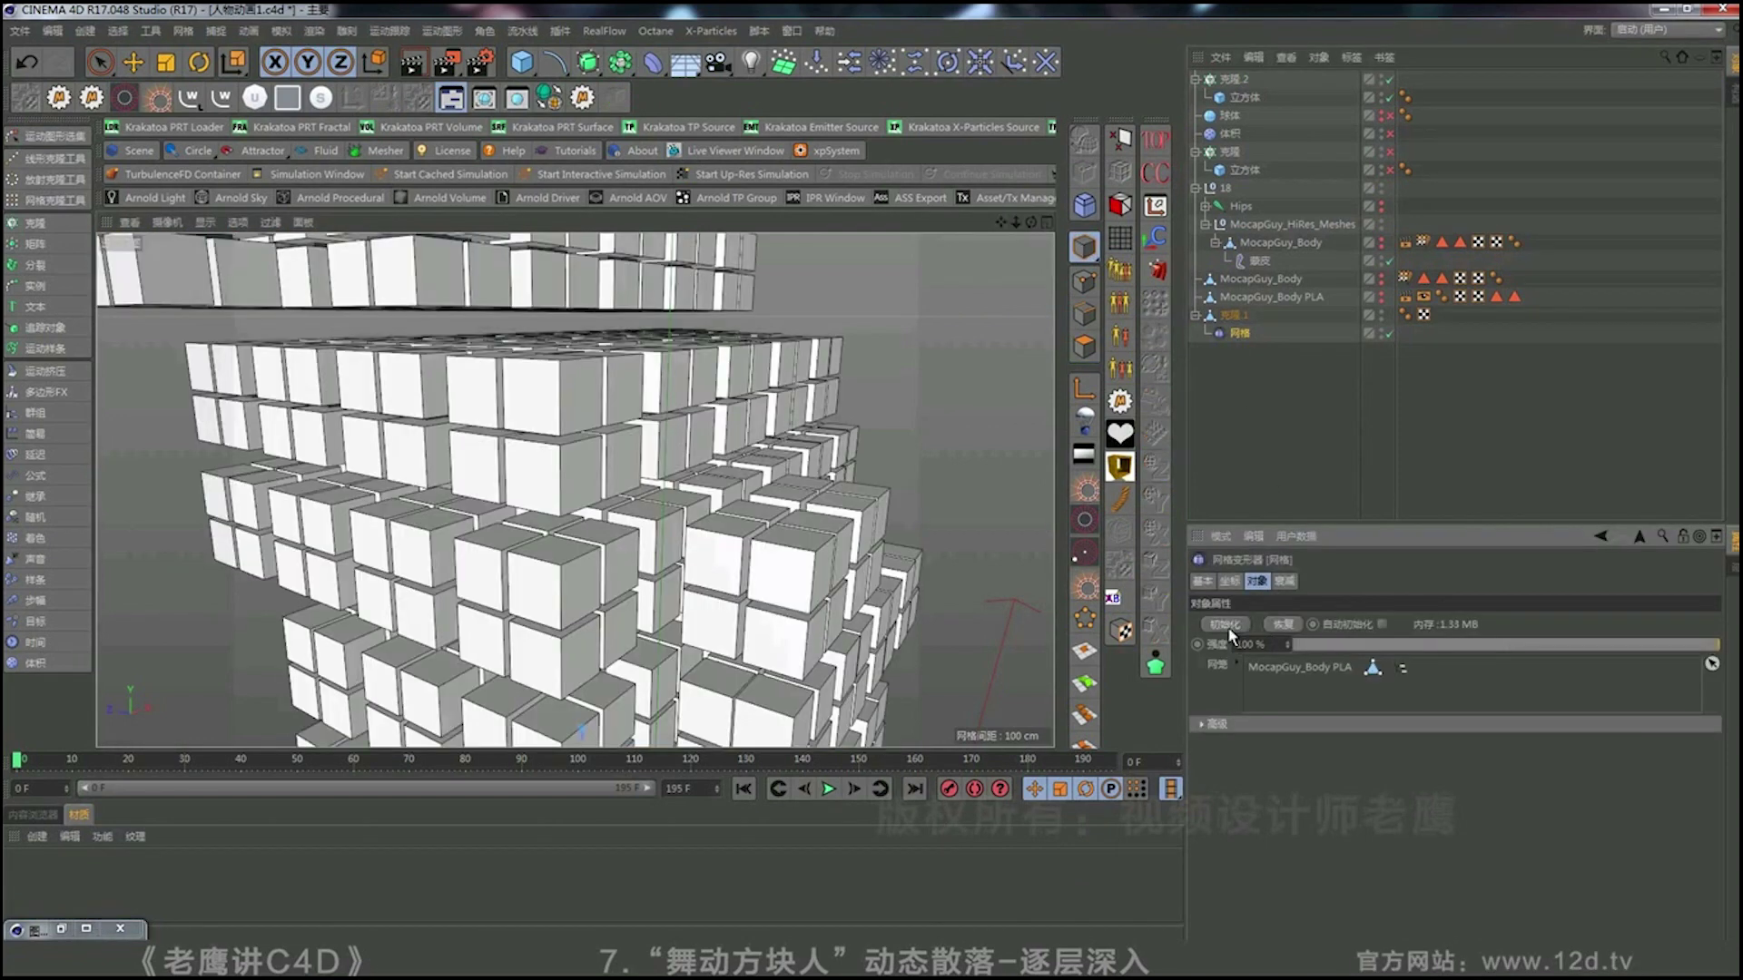
pyautogui.keyDown('alt'); pyautogui.moveTo(780, 566); pyautogui.dragTo(793, 494); pyautogui.keyUp('alt')
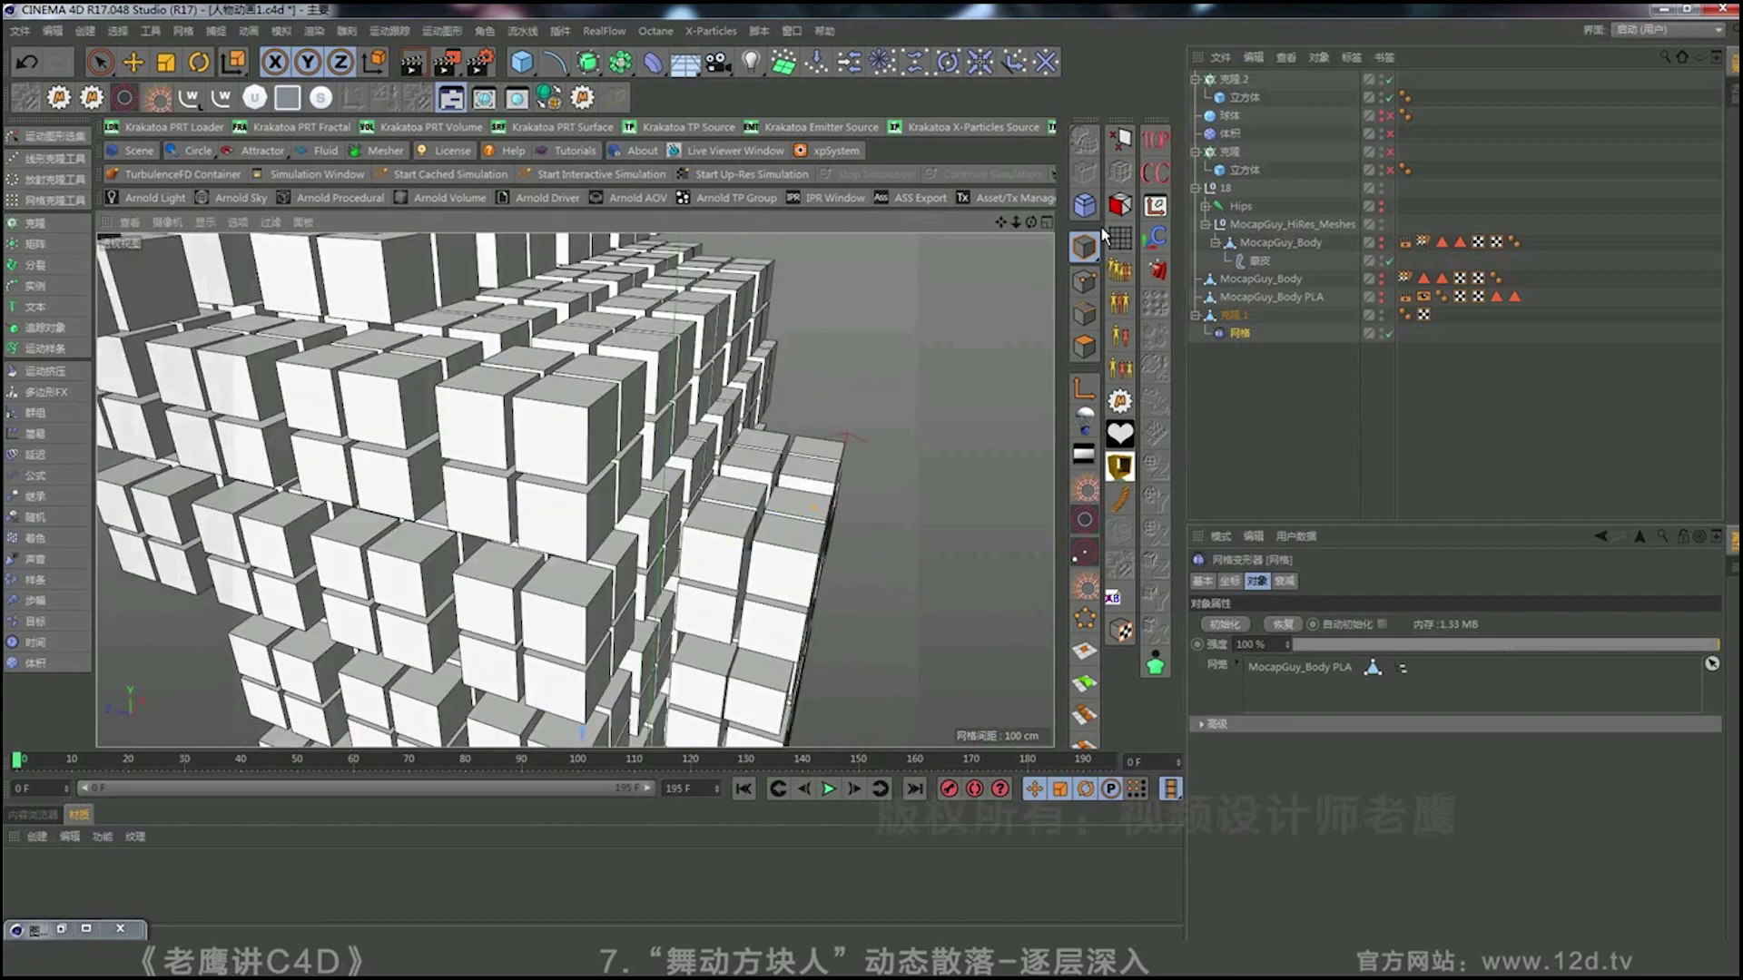
# Hide the 克隆.1 block mesh so only the small 克隆.2 cubes show on the figure.
pyautogui.click(135, 64)
pyautogui.scroll(-10, 535, 427)
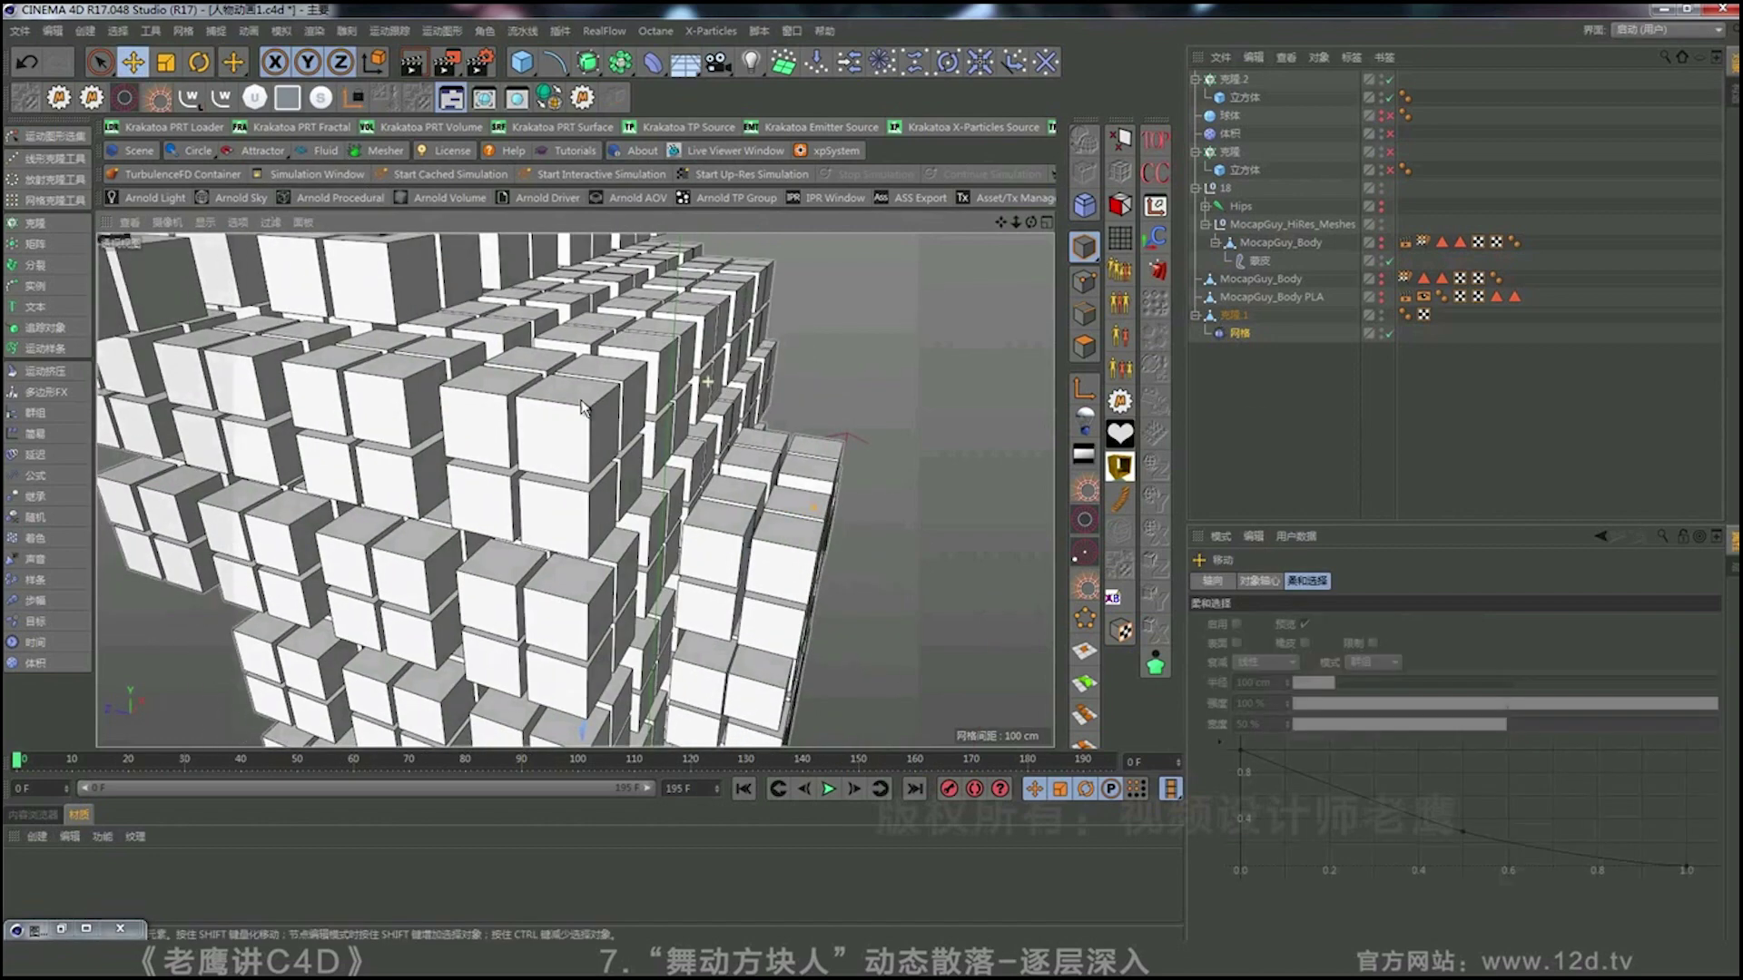
pyautogui.click(1272, 419)
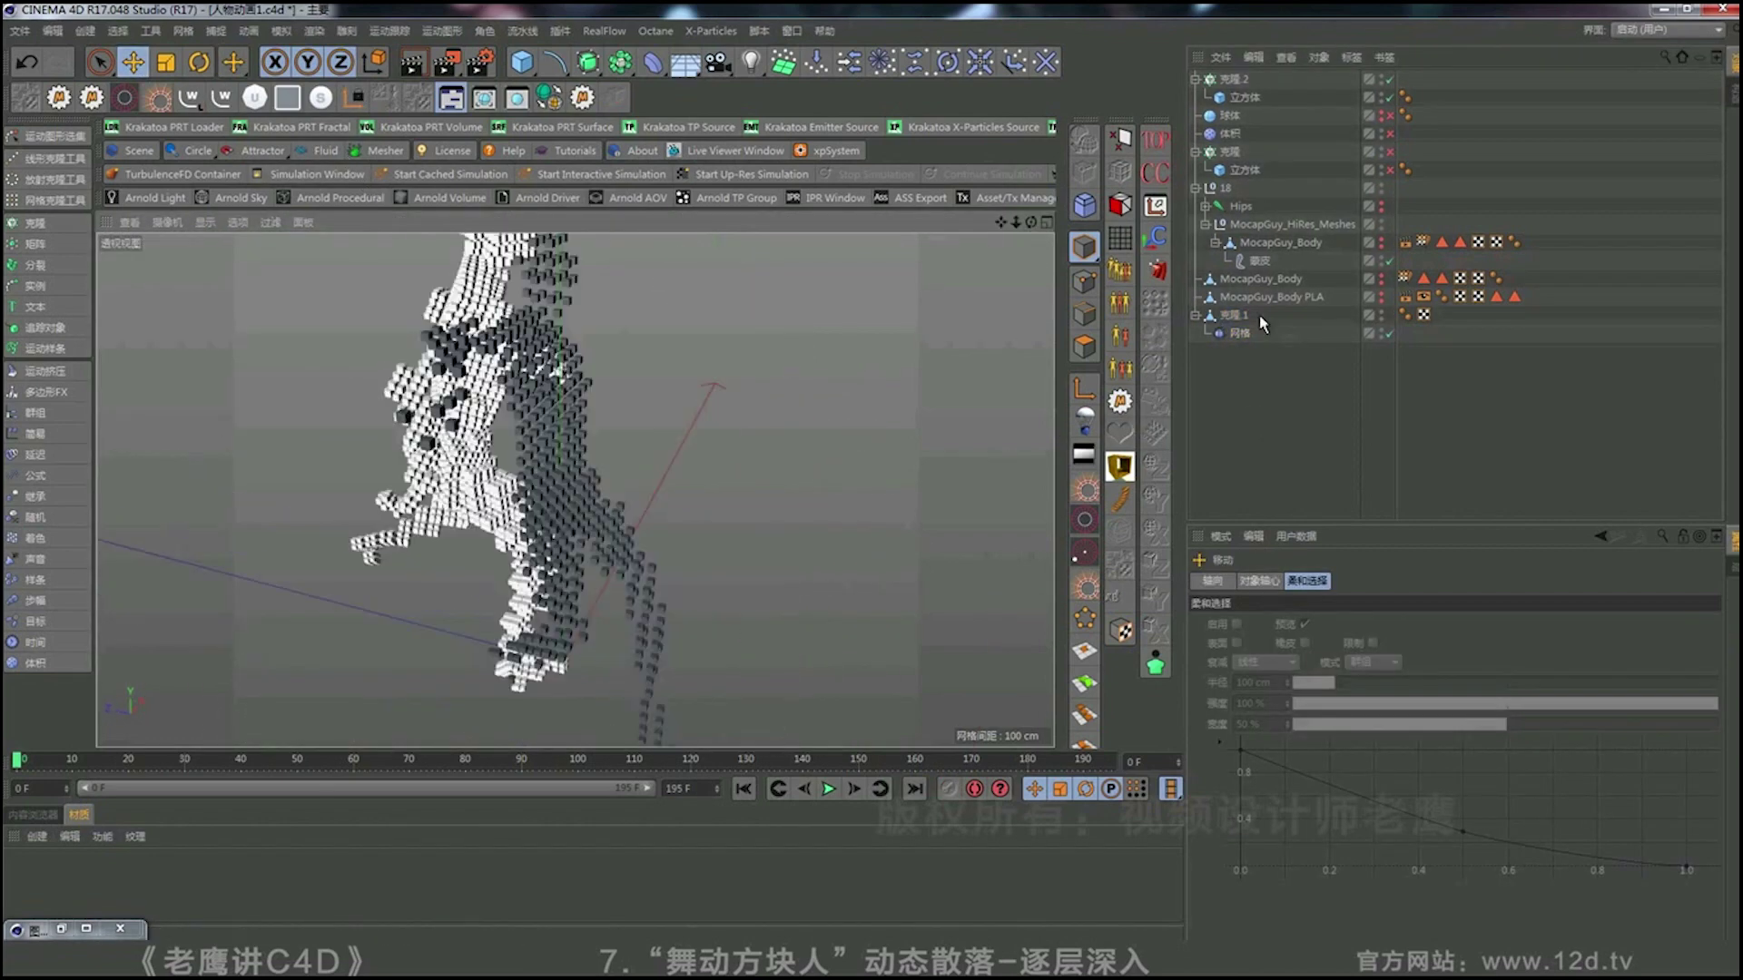
pyautogui.click(1238, 315)
pyautogui.click(1383, 330)
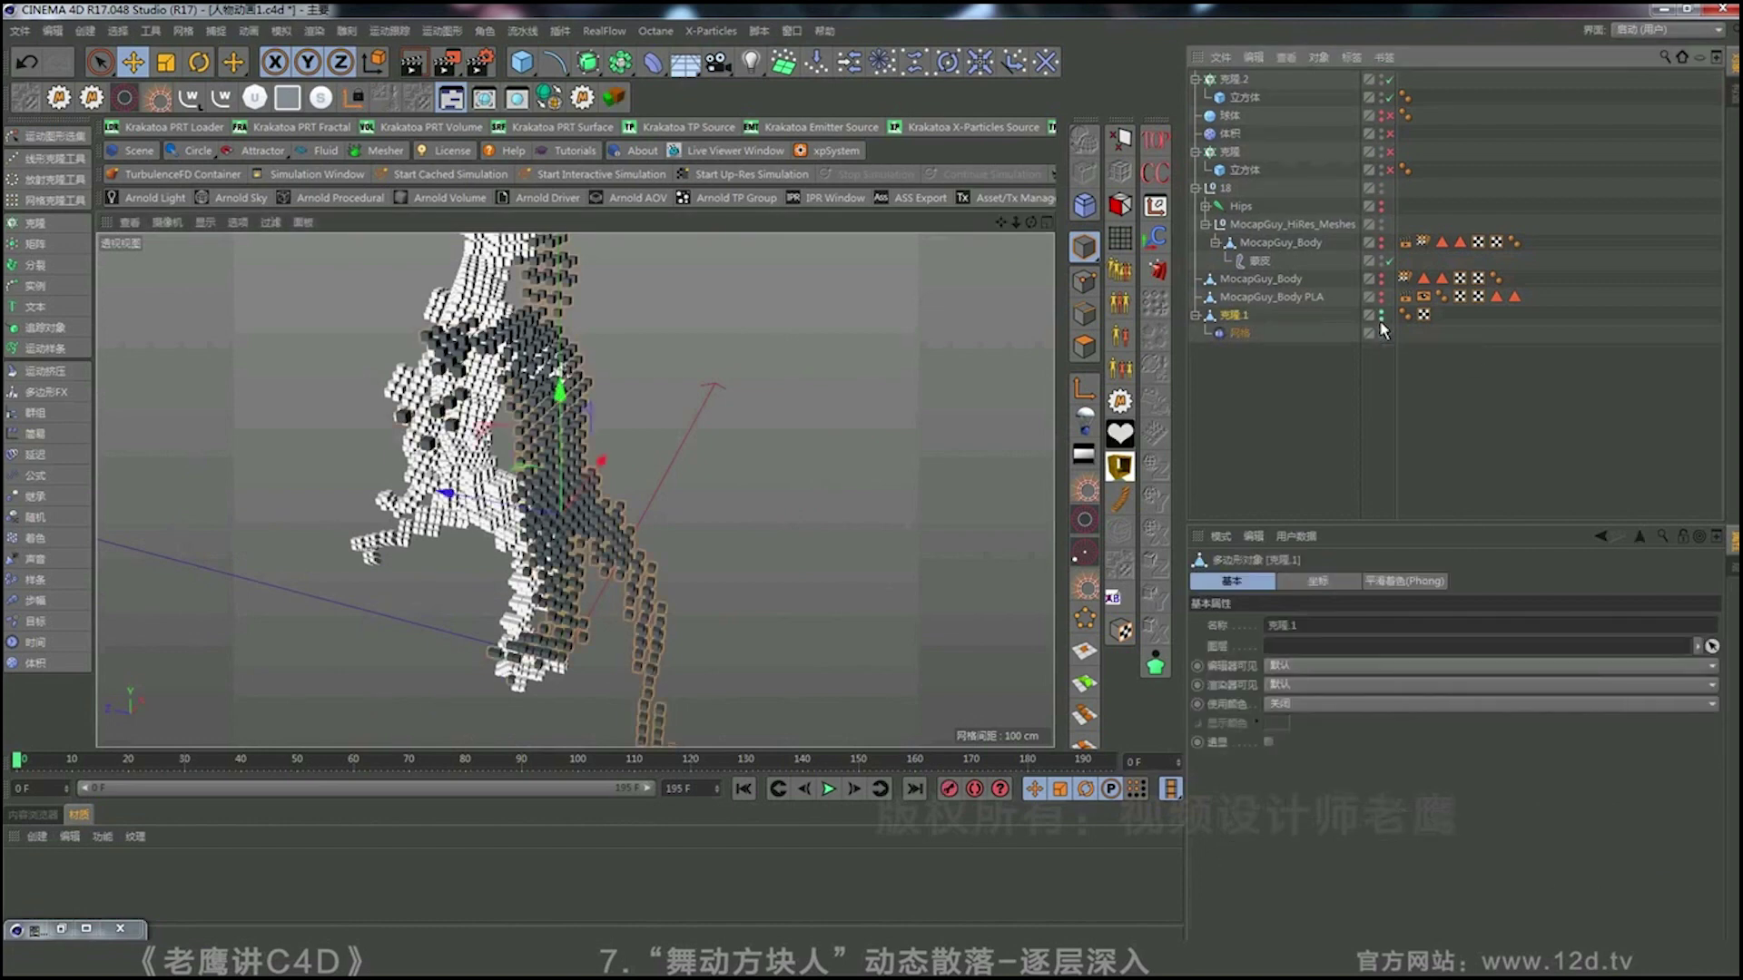
pyautogui.click(1342, 416)
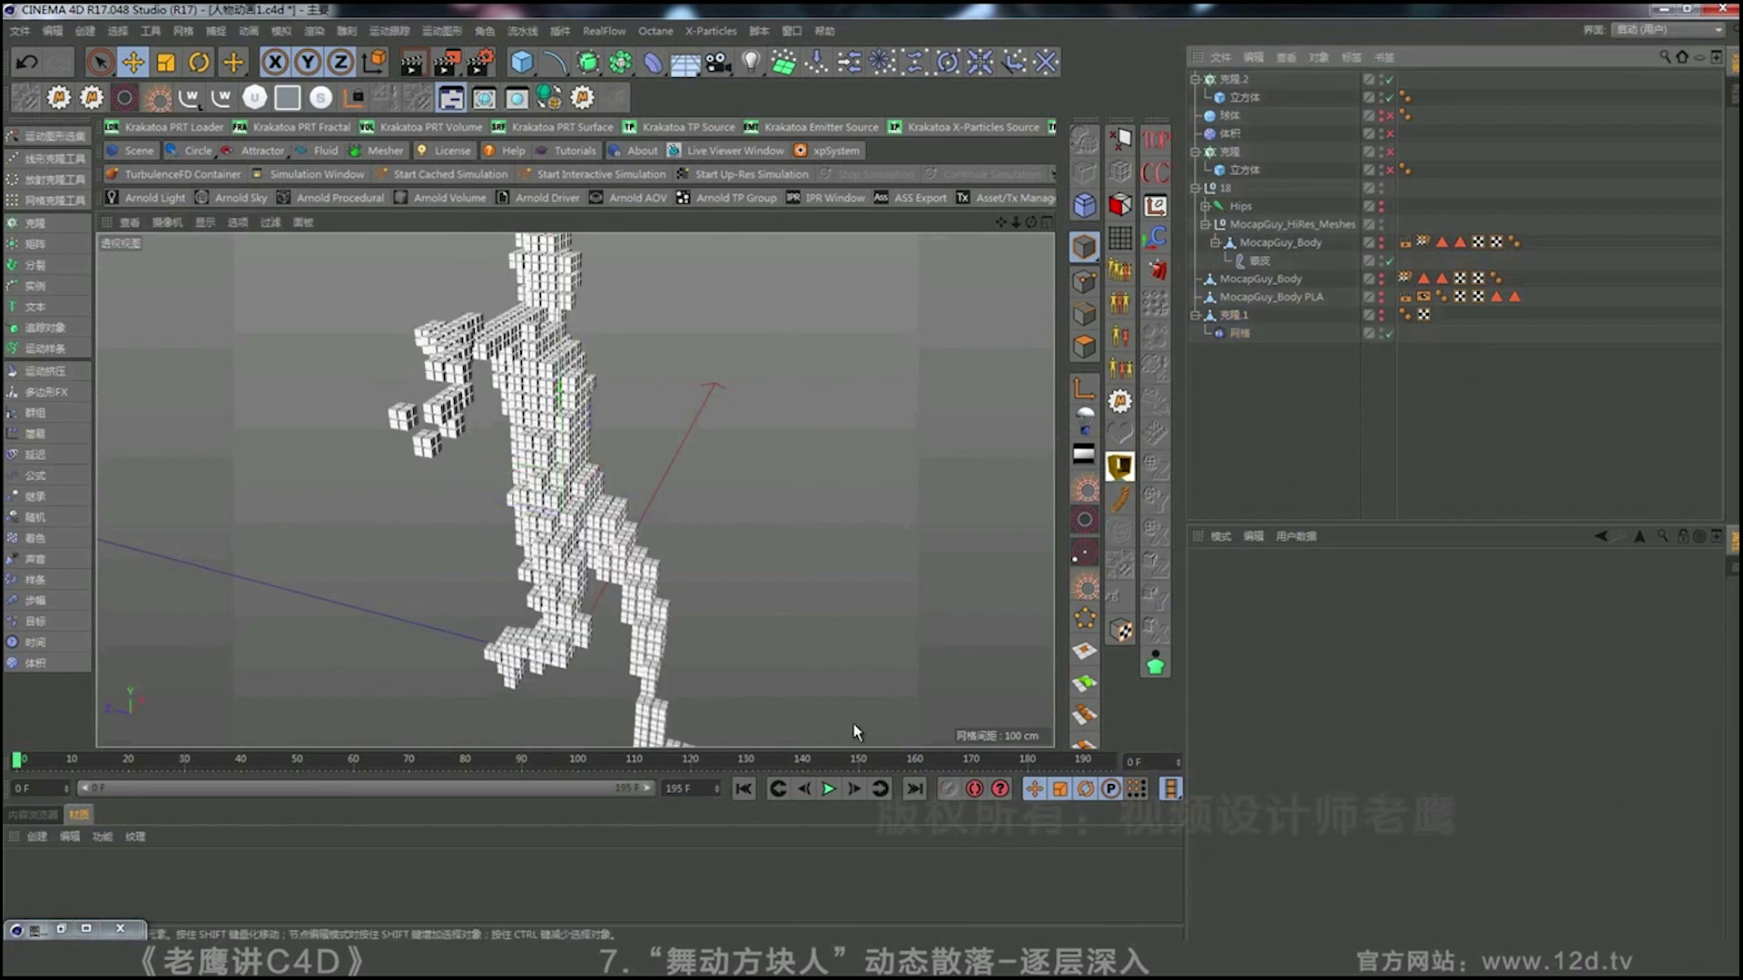
# Play back the cube figure's animation to frame 38 and add a floor plane (平面) beneath it.
pyautogui.click(835, 792)
pyautogui.keyDown('alt'); pyautogui.moveTo(487, 397); pyautogui.dragTo(531, 397); pyautogui.keyUp('alt')
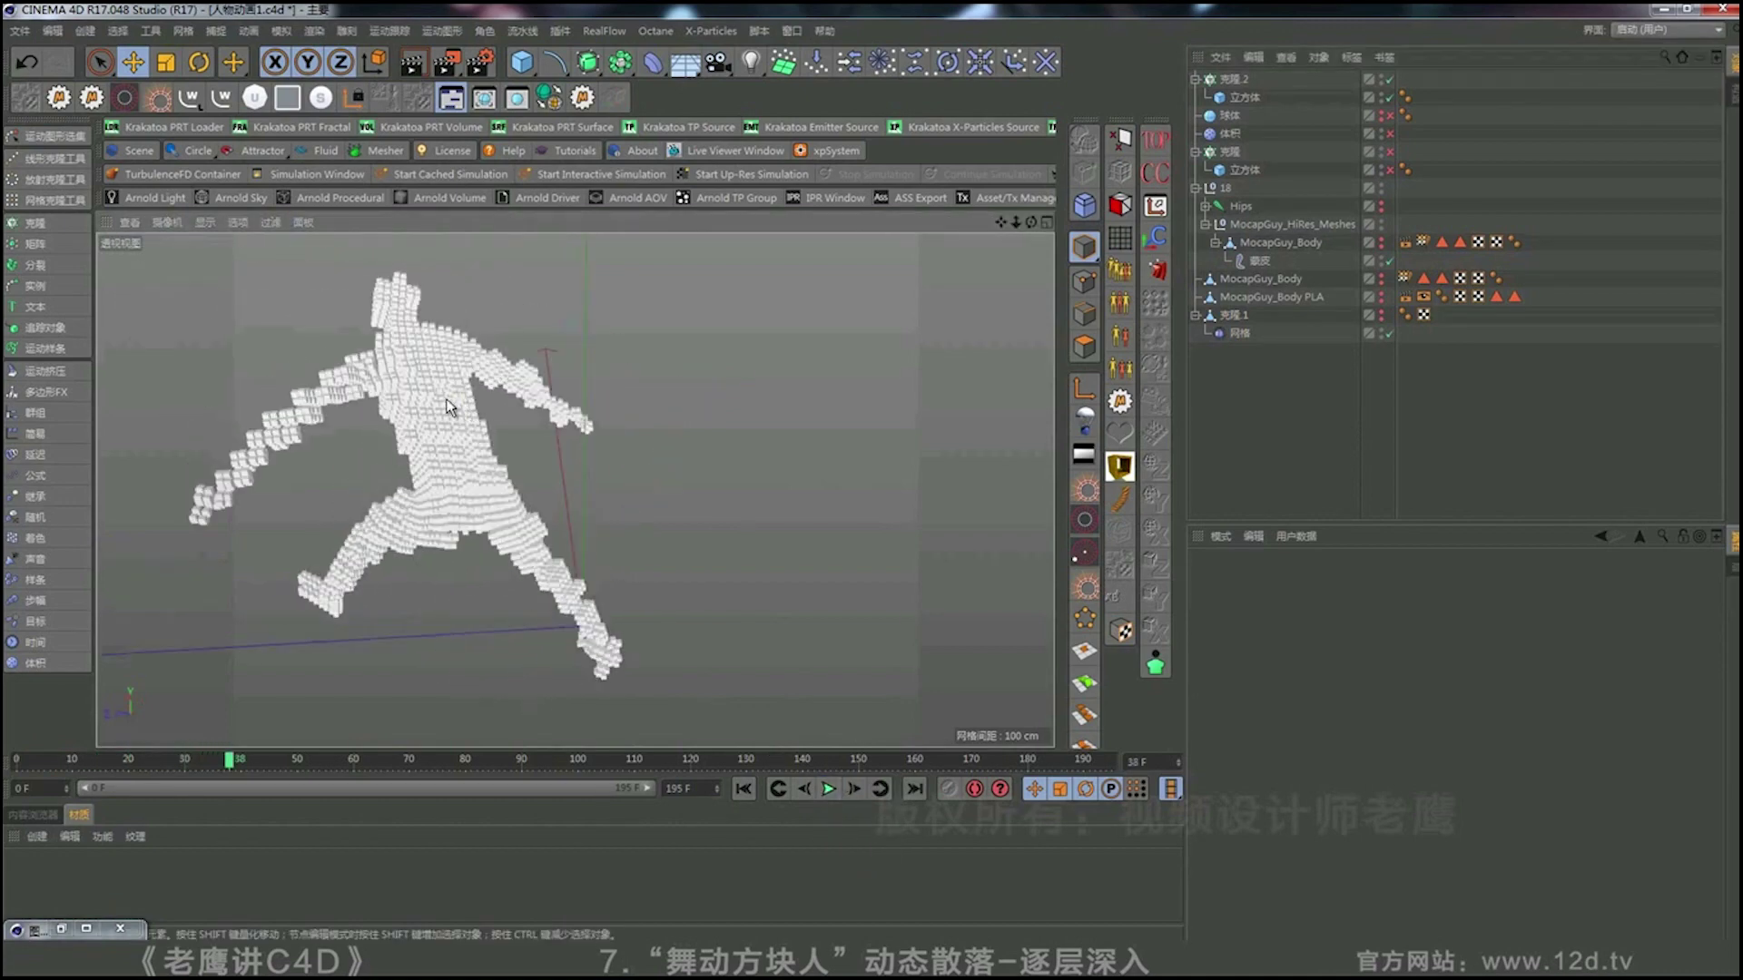
pyautogui.keyDown('alt'); pyautogui.moveTo(447, 398); pyautogui.dragTo(586, 394, button='right'); pyautogui.keyUp('alt')
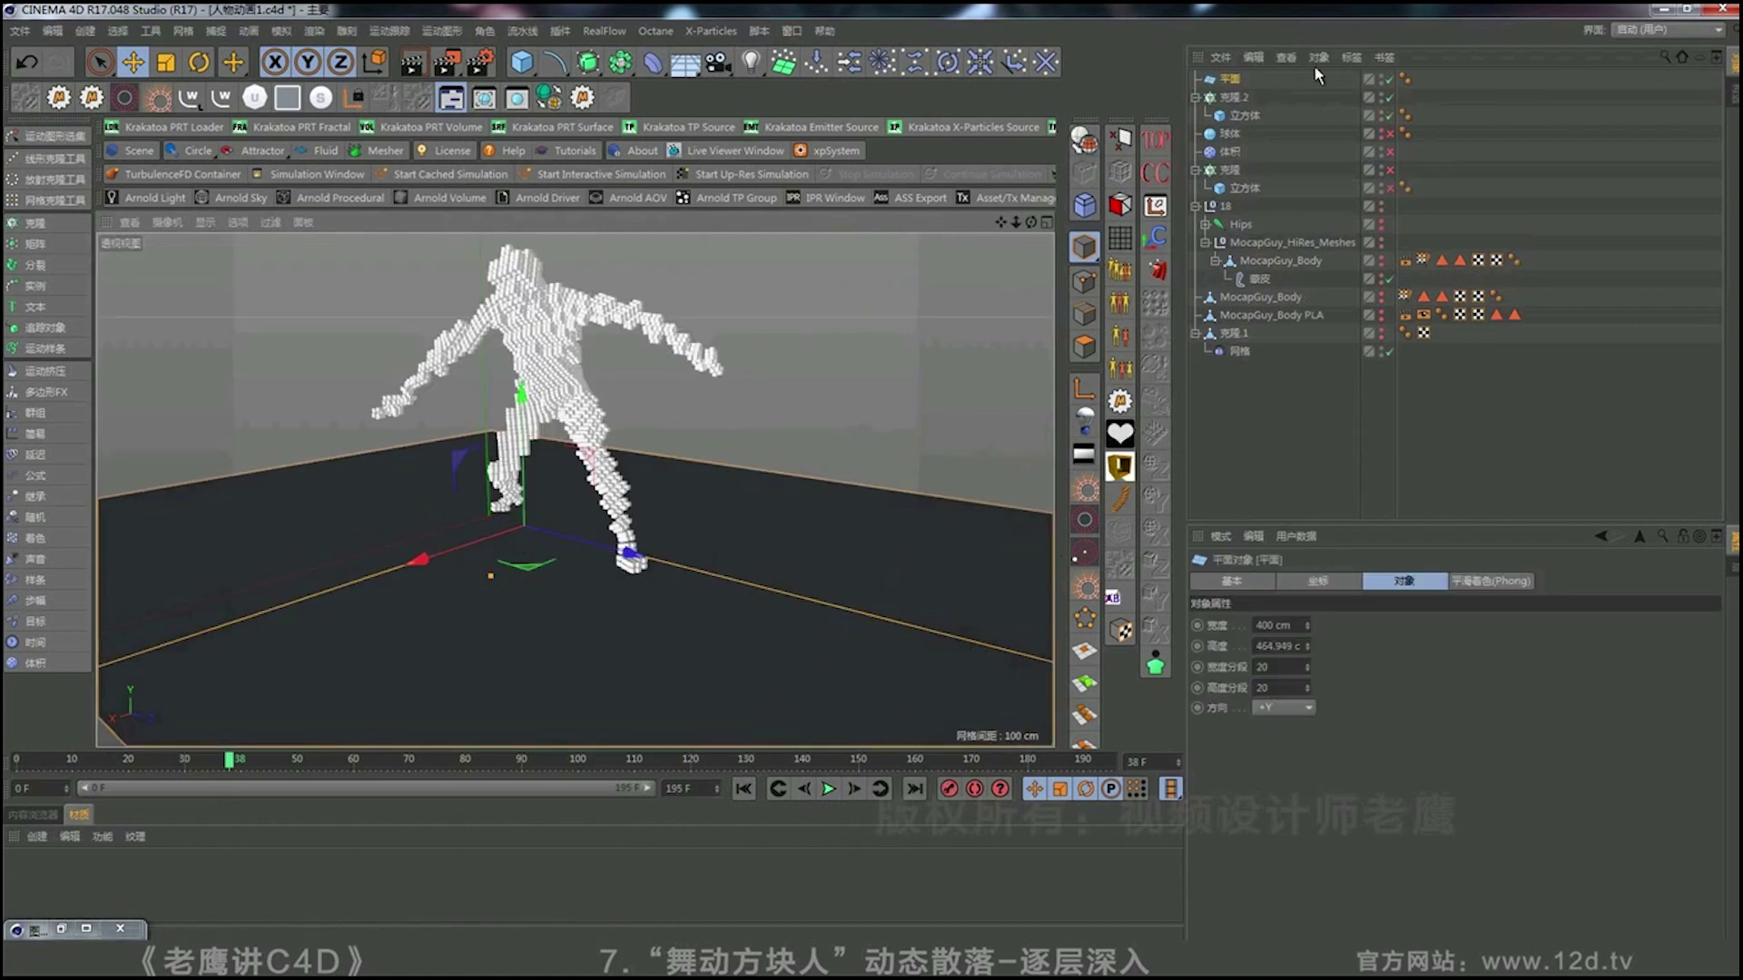
# Add a rigid body dynamics tag to 克隆.2 and set its trigger (激发) to activate on collision (开启碰撞).
pyautogui.rightClick(1213, 97)
pyautogui.moveTo(1300, 277)
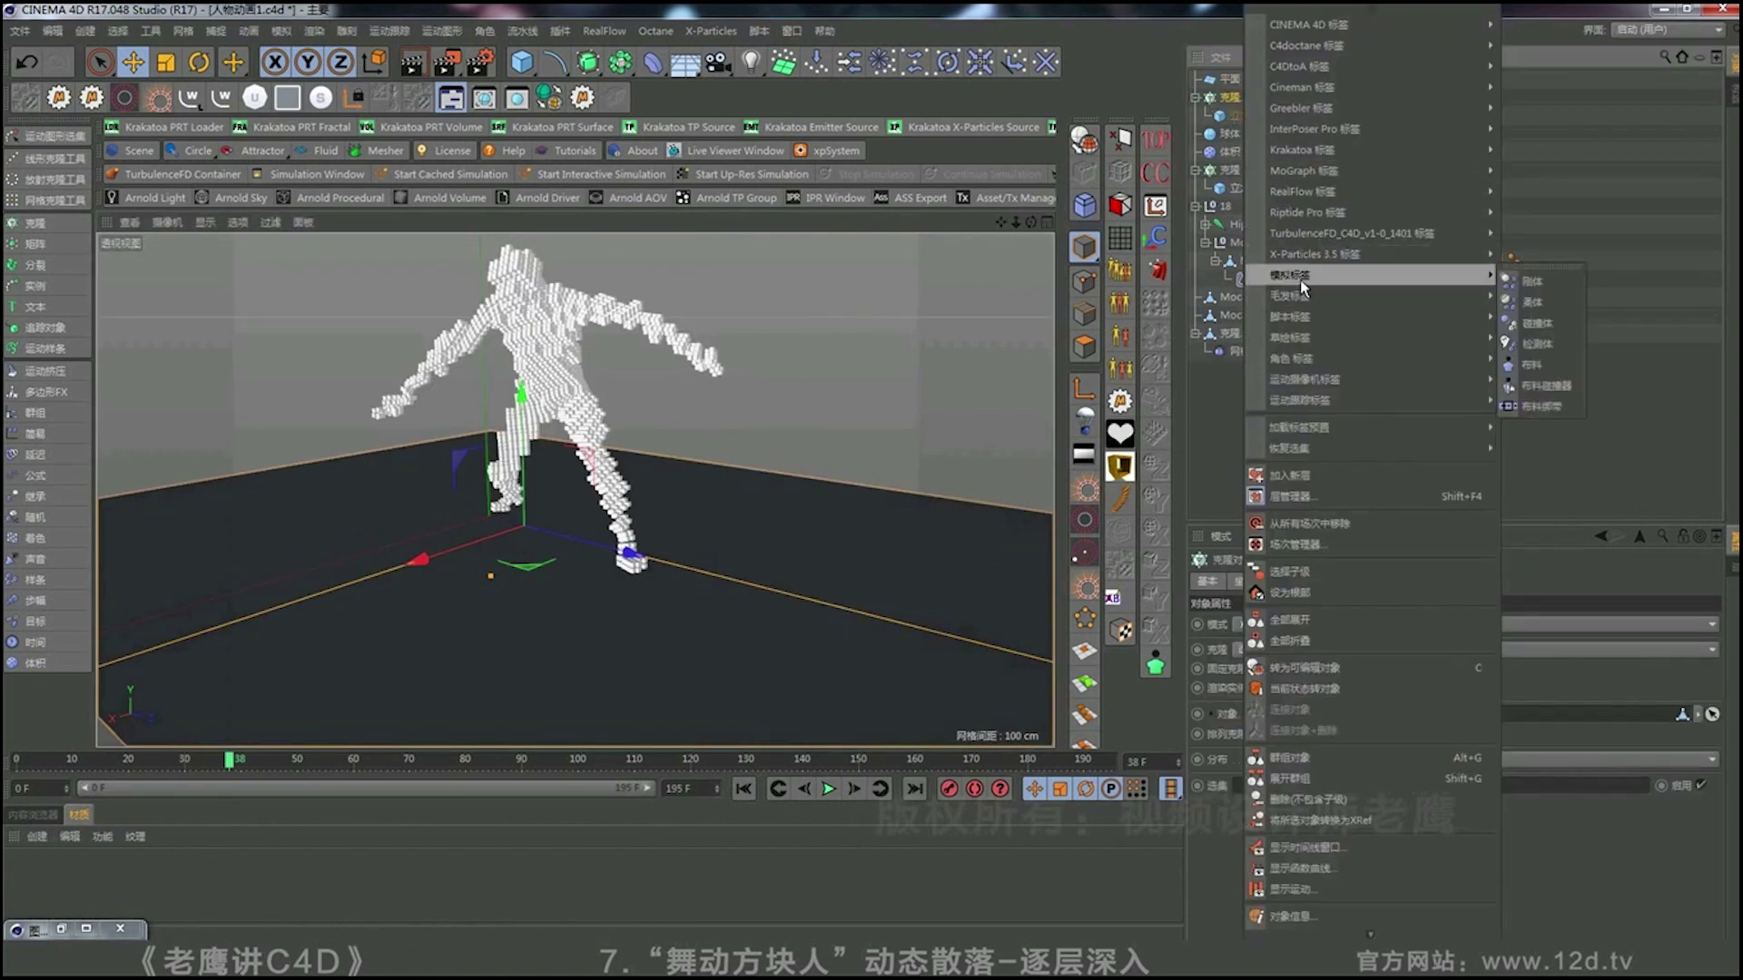
pyautogui.click(1531, 284)
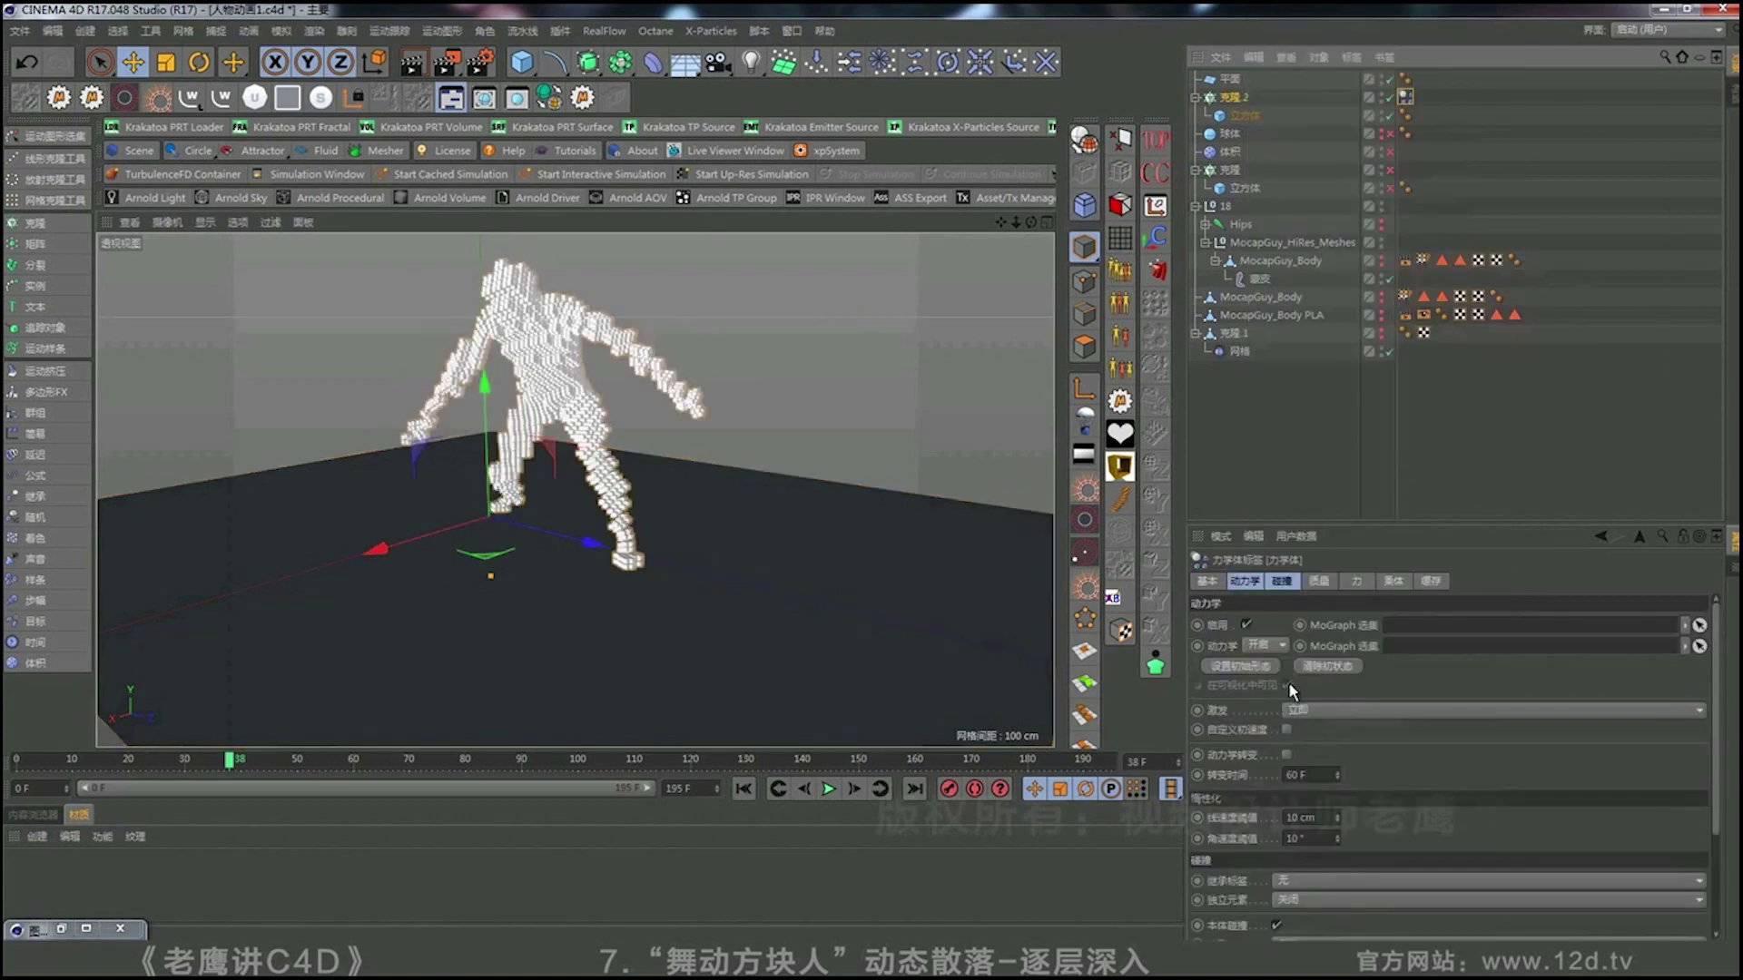
pyautogui.click(1309, 709)
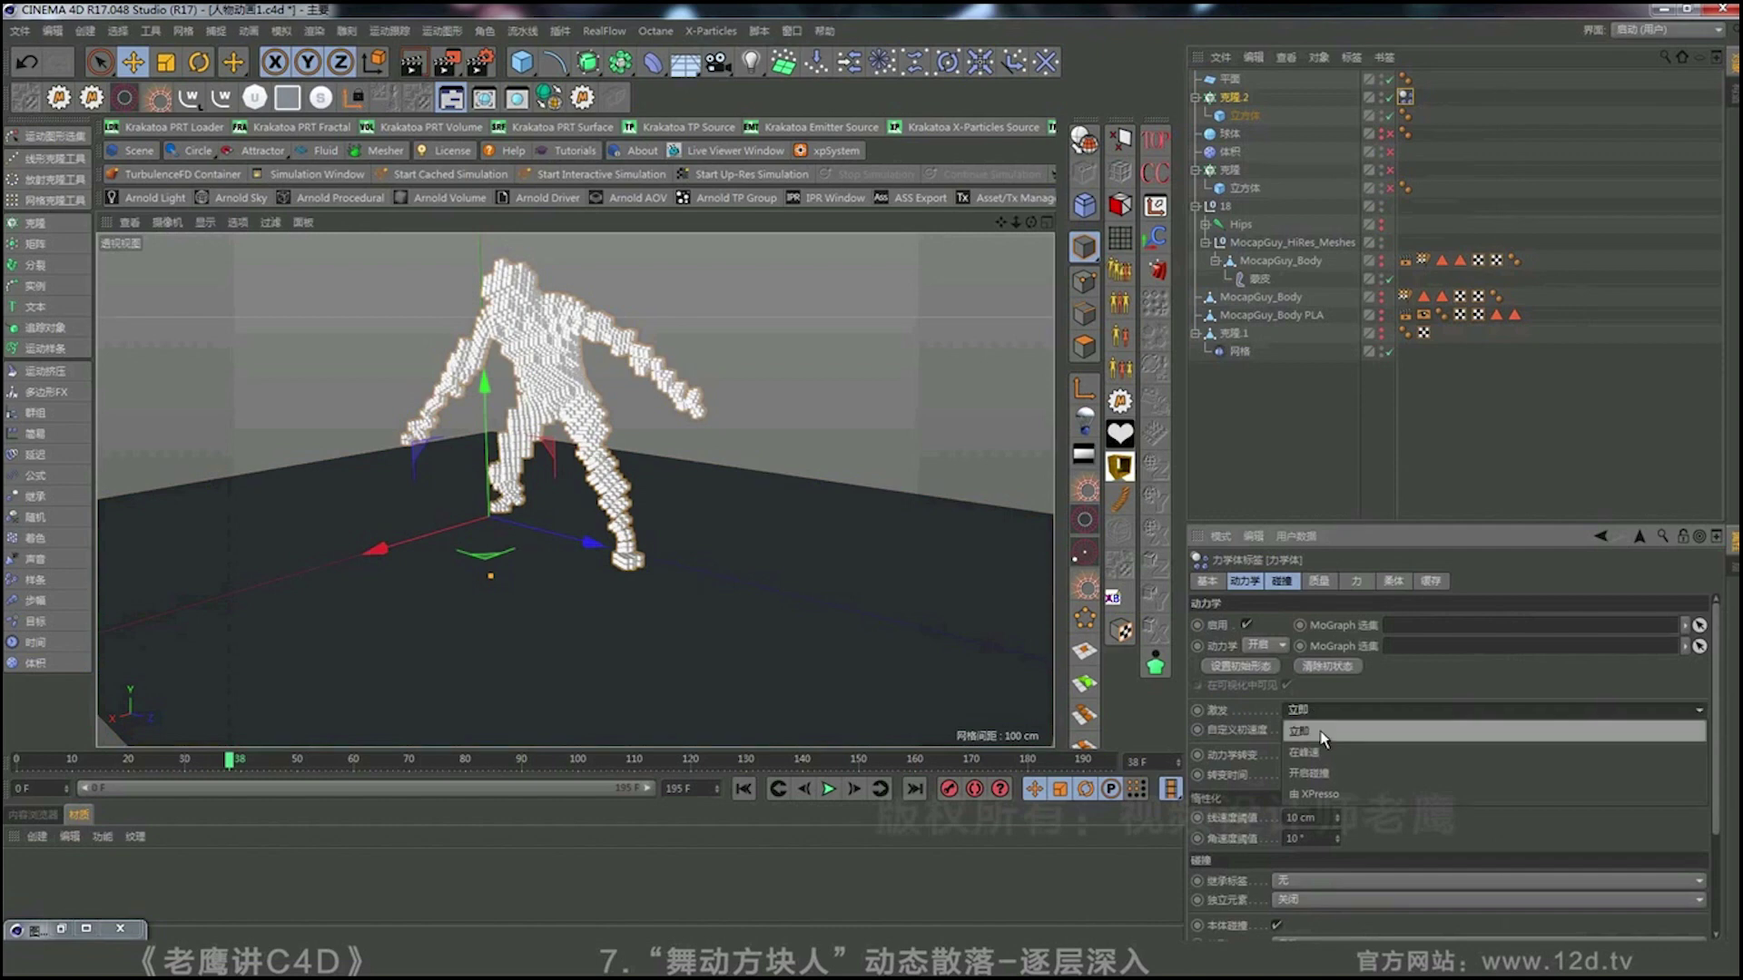
pyautogui.click(1327, 773)
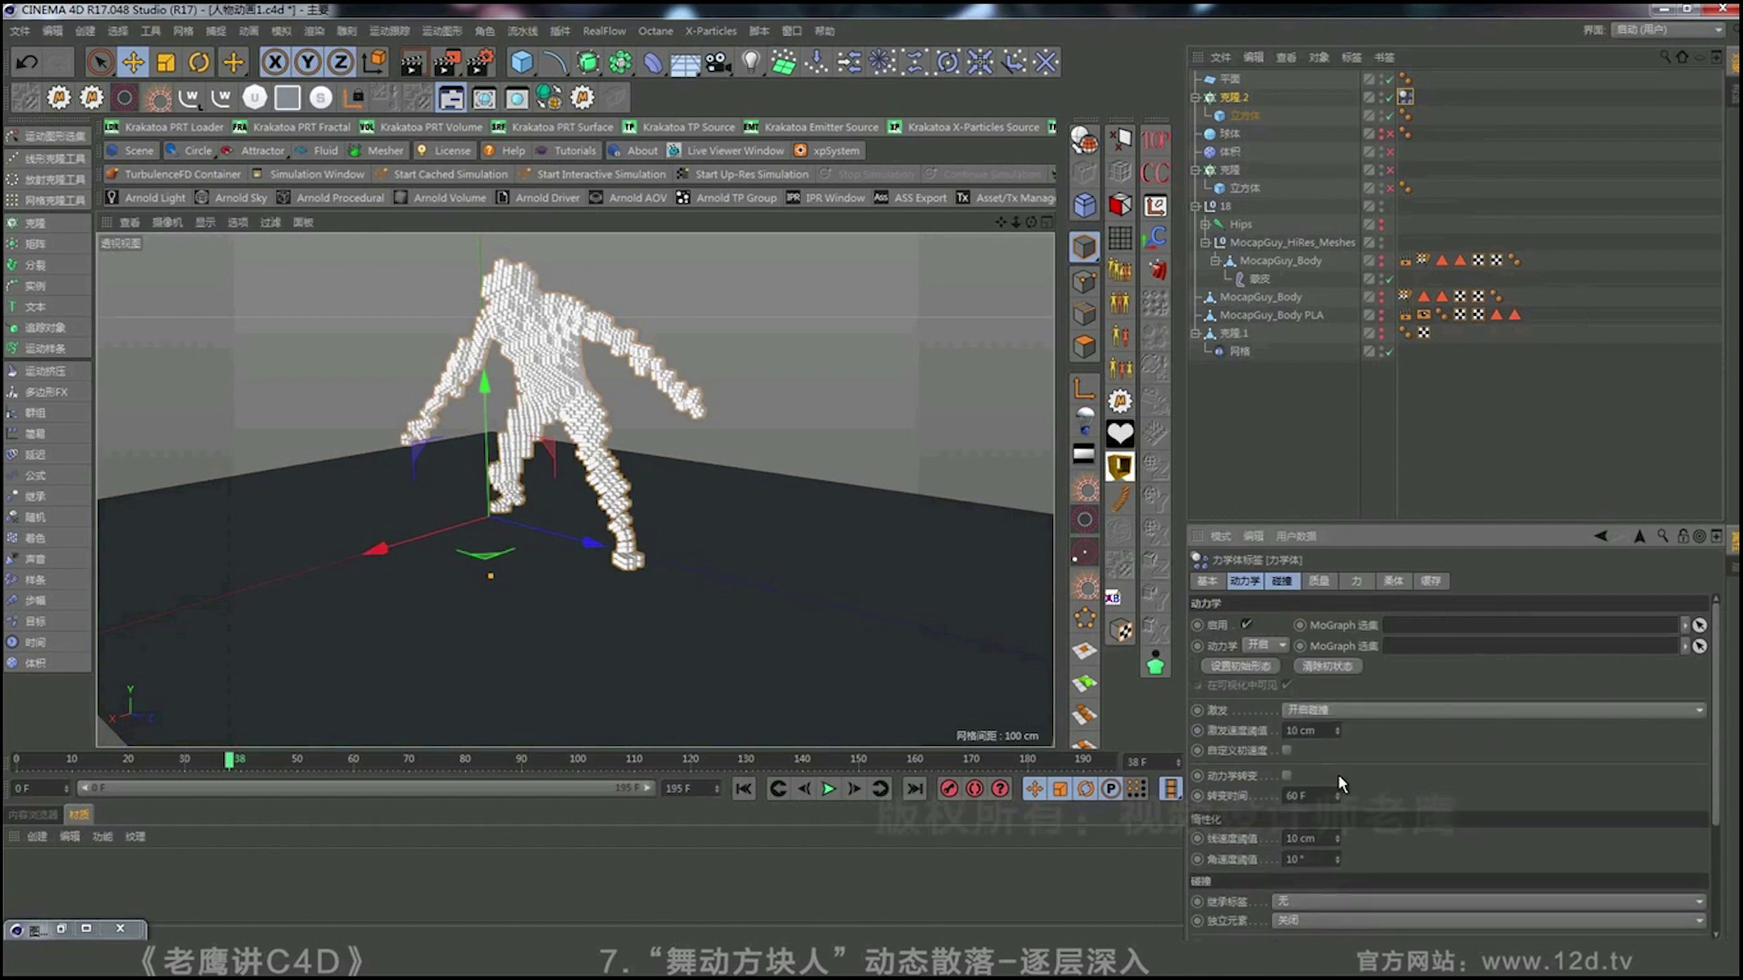
# In the tag's collision settings, set inheritance to 应用标签到子级 and make the cloned cubes collide as individual elements (独立元素).
pyautogui.click(1287, 582)
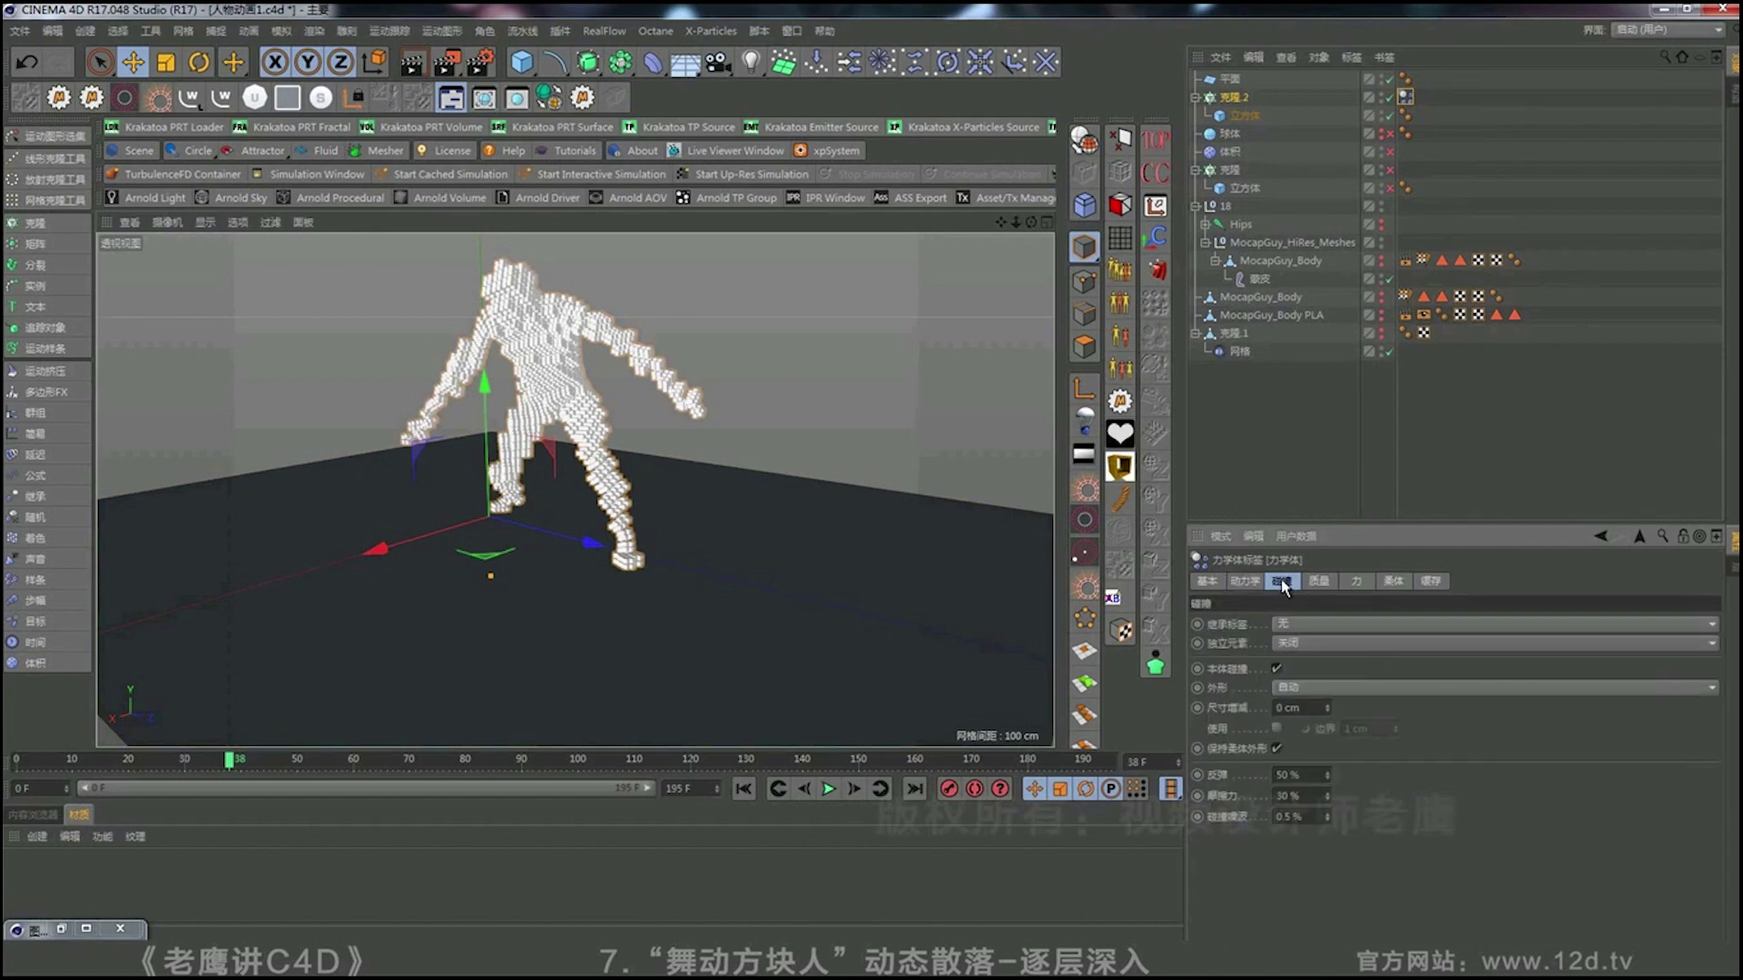
pyautogui.click(1300, 626)
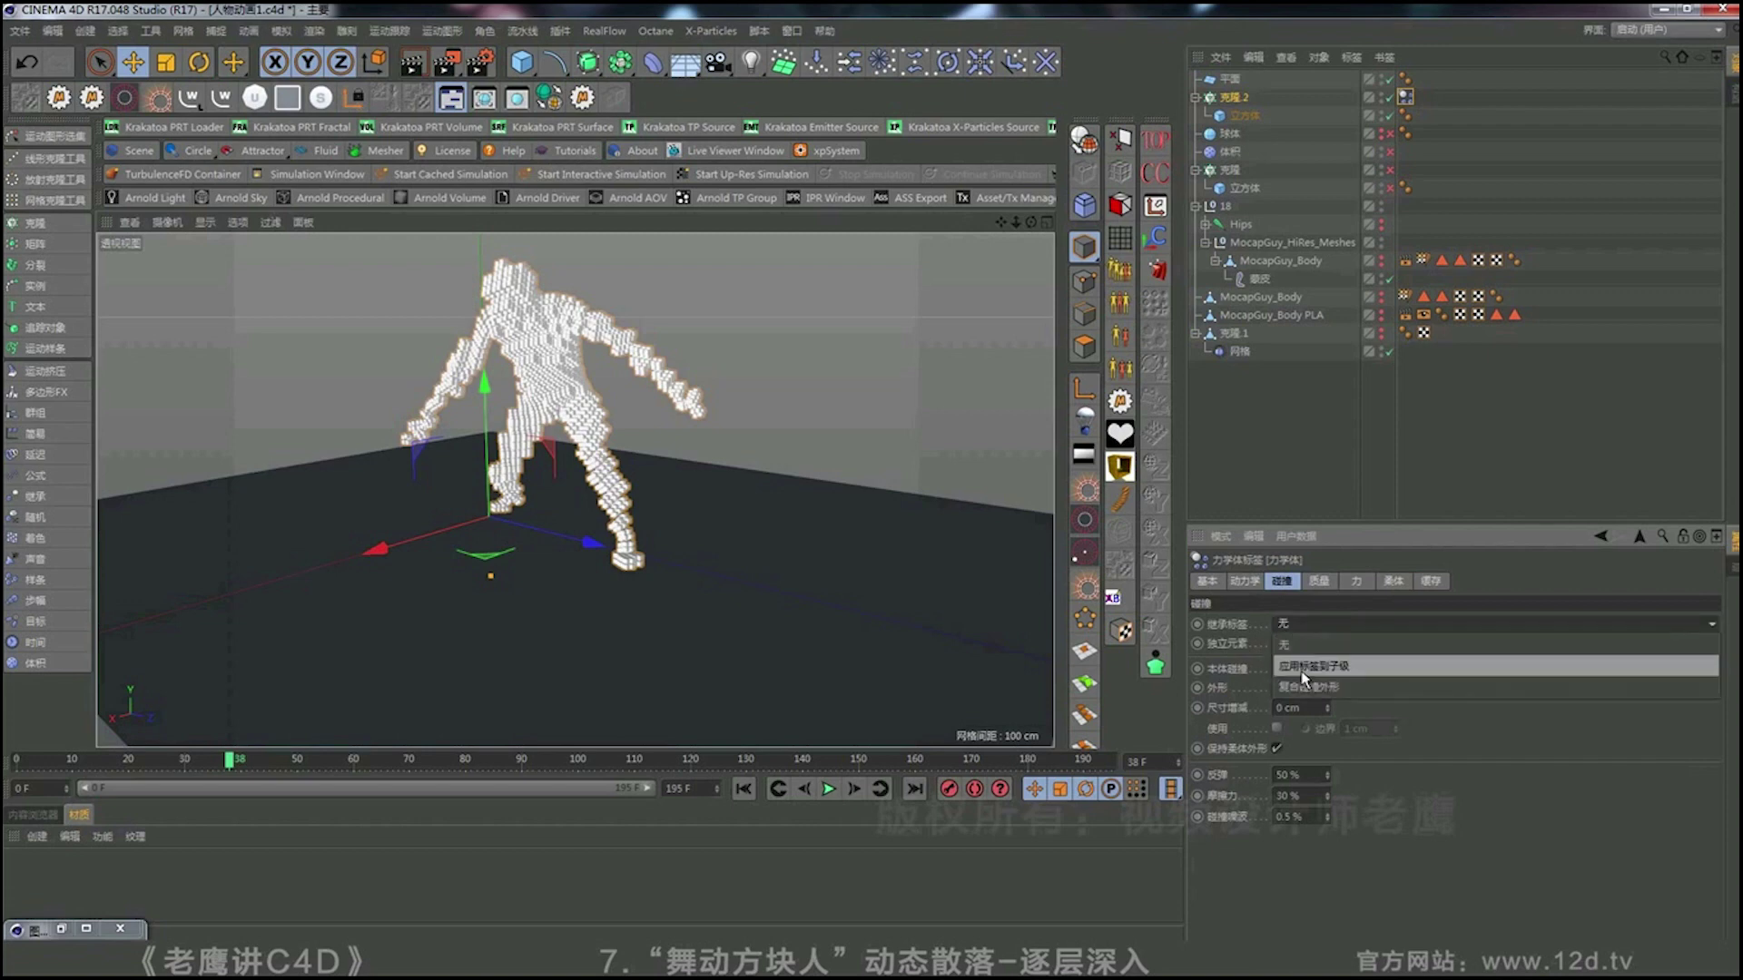
pyautogui.click(1304, 670)
pyautogui.click(1303, 647)
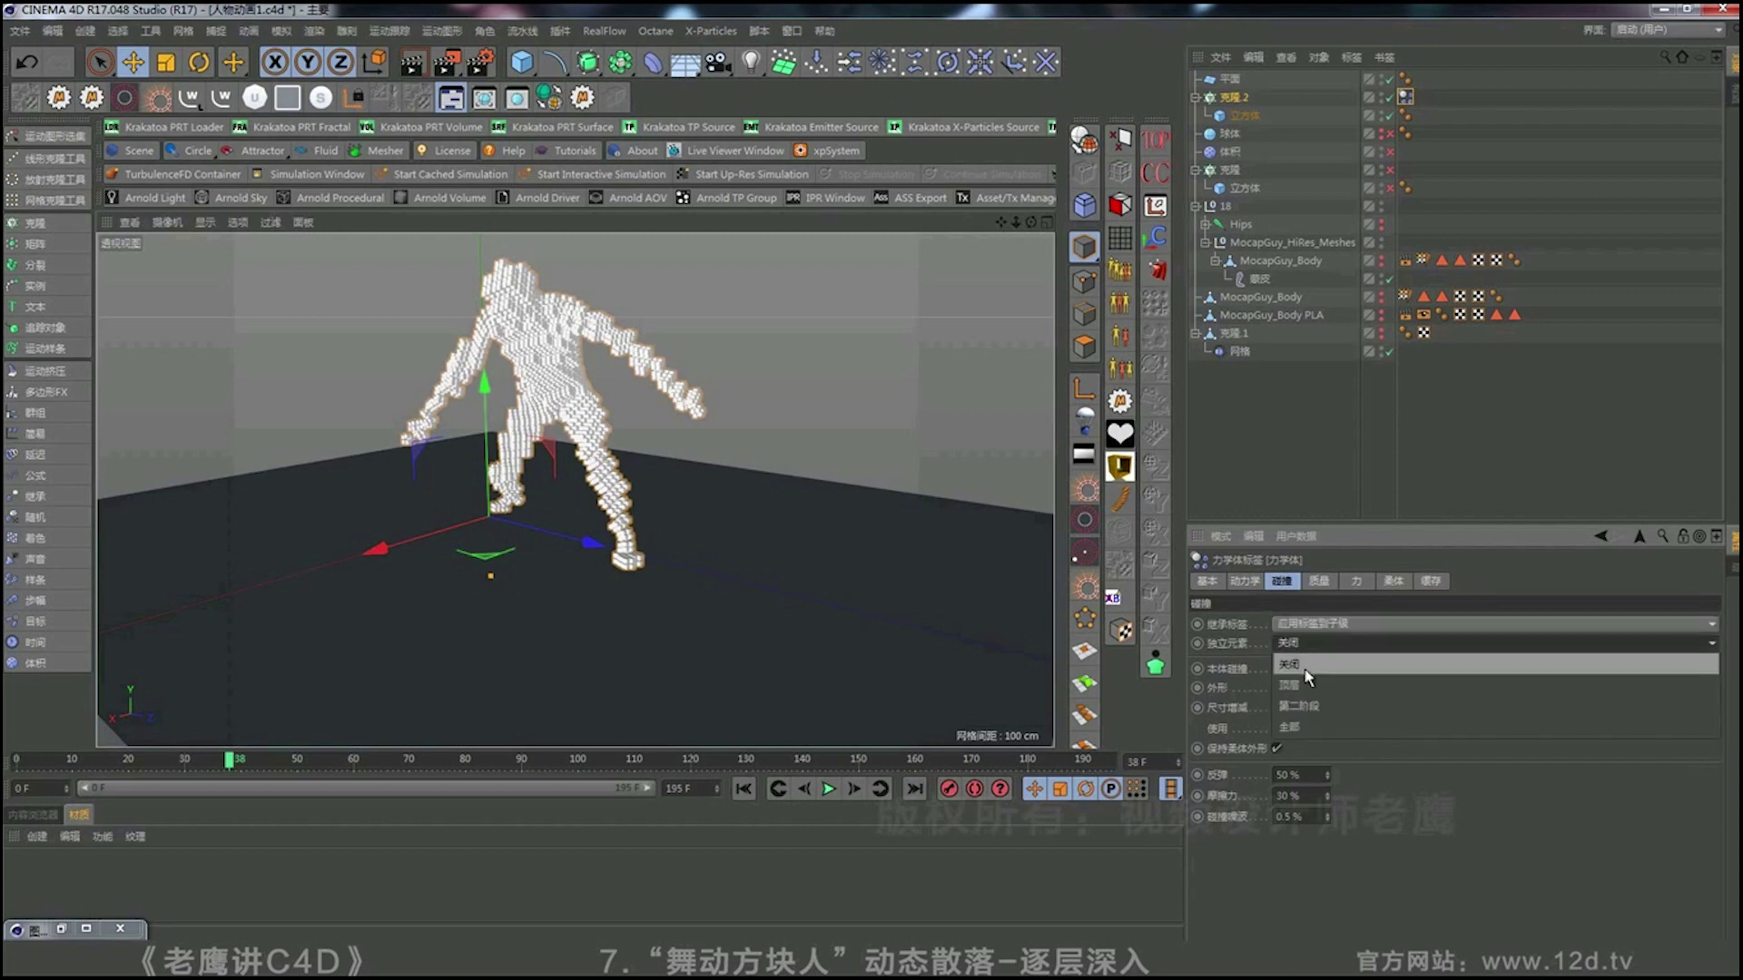
pyautogui.click(1309, 712)
pyautogui.click(1332, 461)
# Play the dynamics simulation to test how the cubes scatter, and return to the first frame.
pyautogui.click(828, 788)
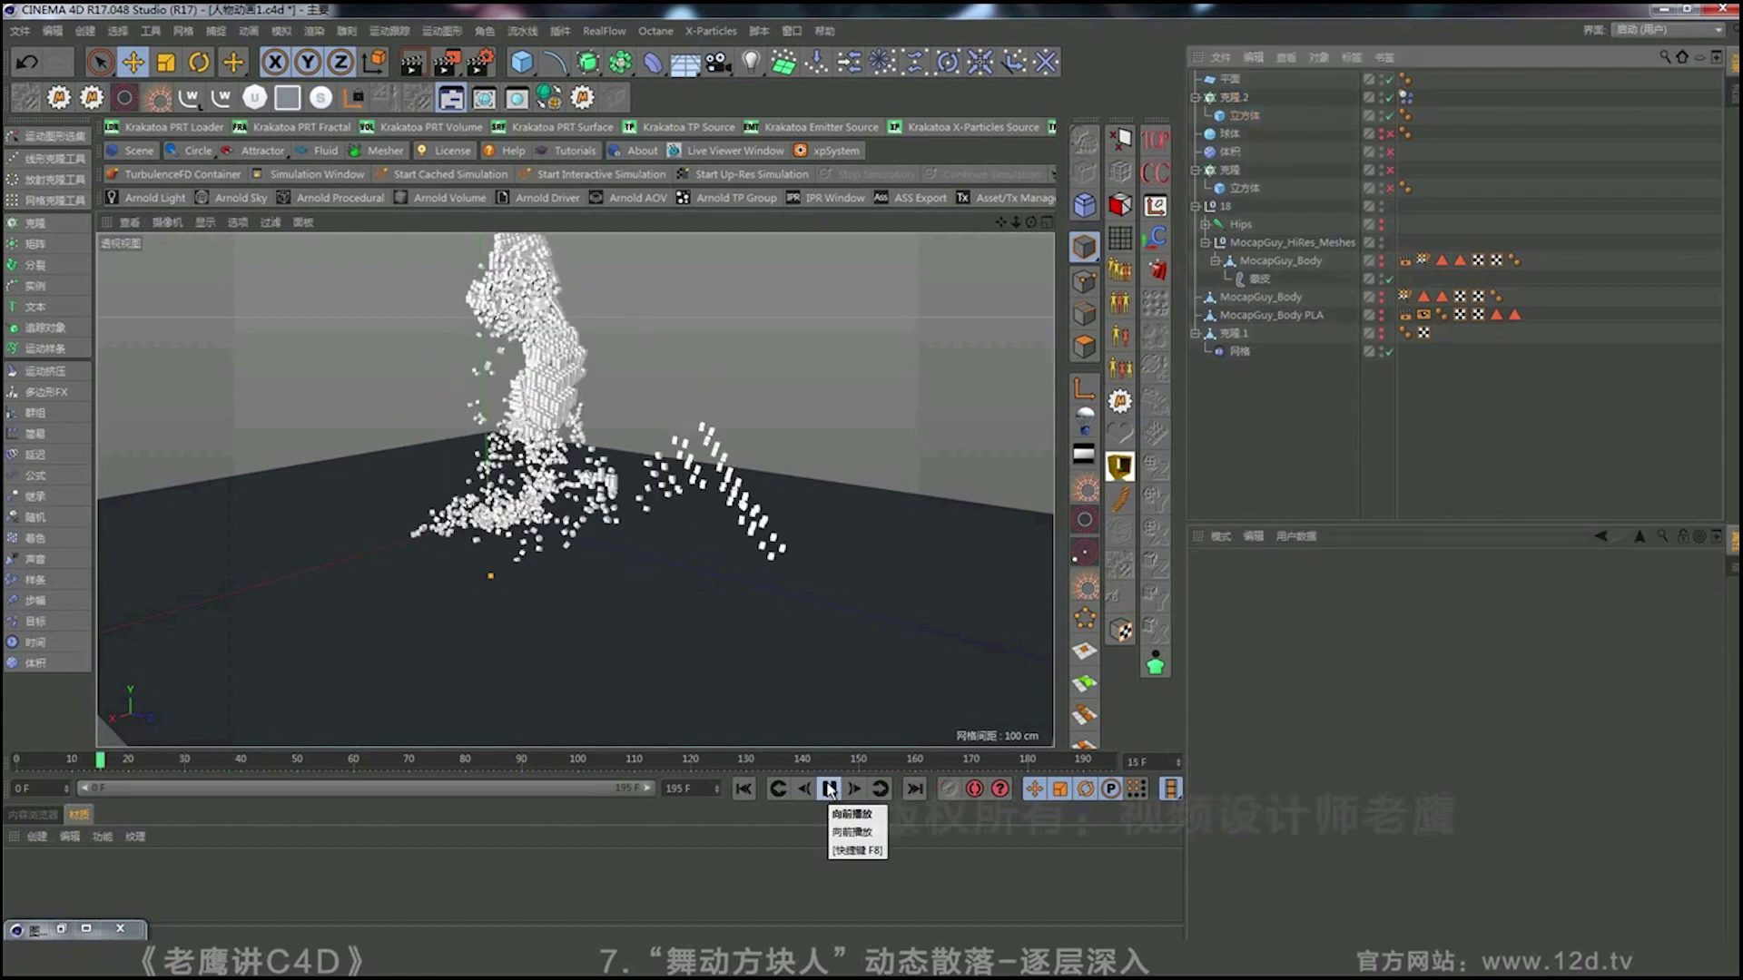
pyautogui.click(829, 788)
pyautogui.click(743, 789)
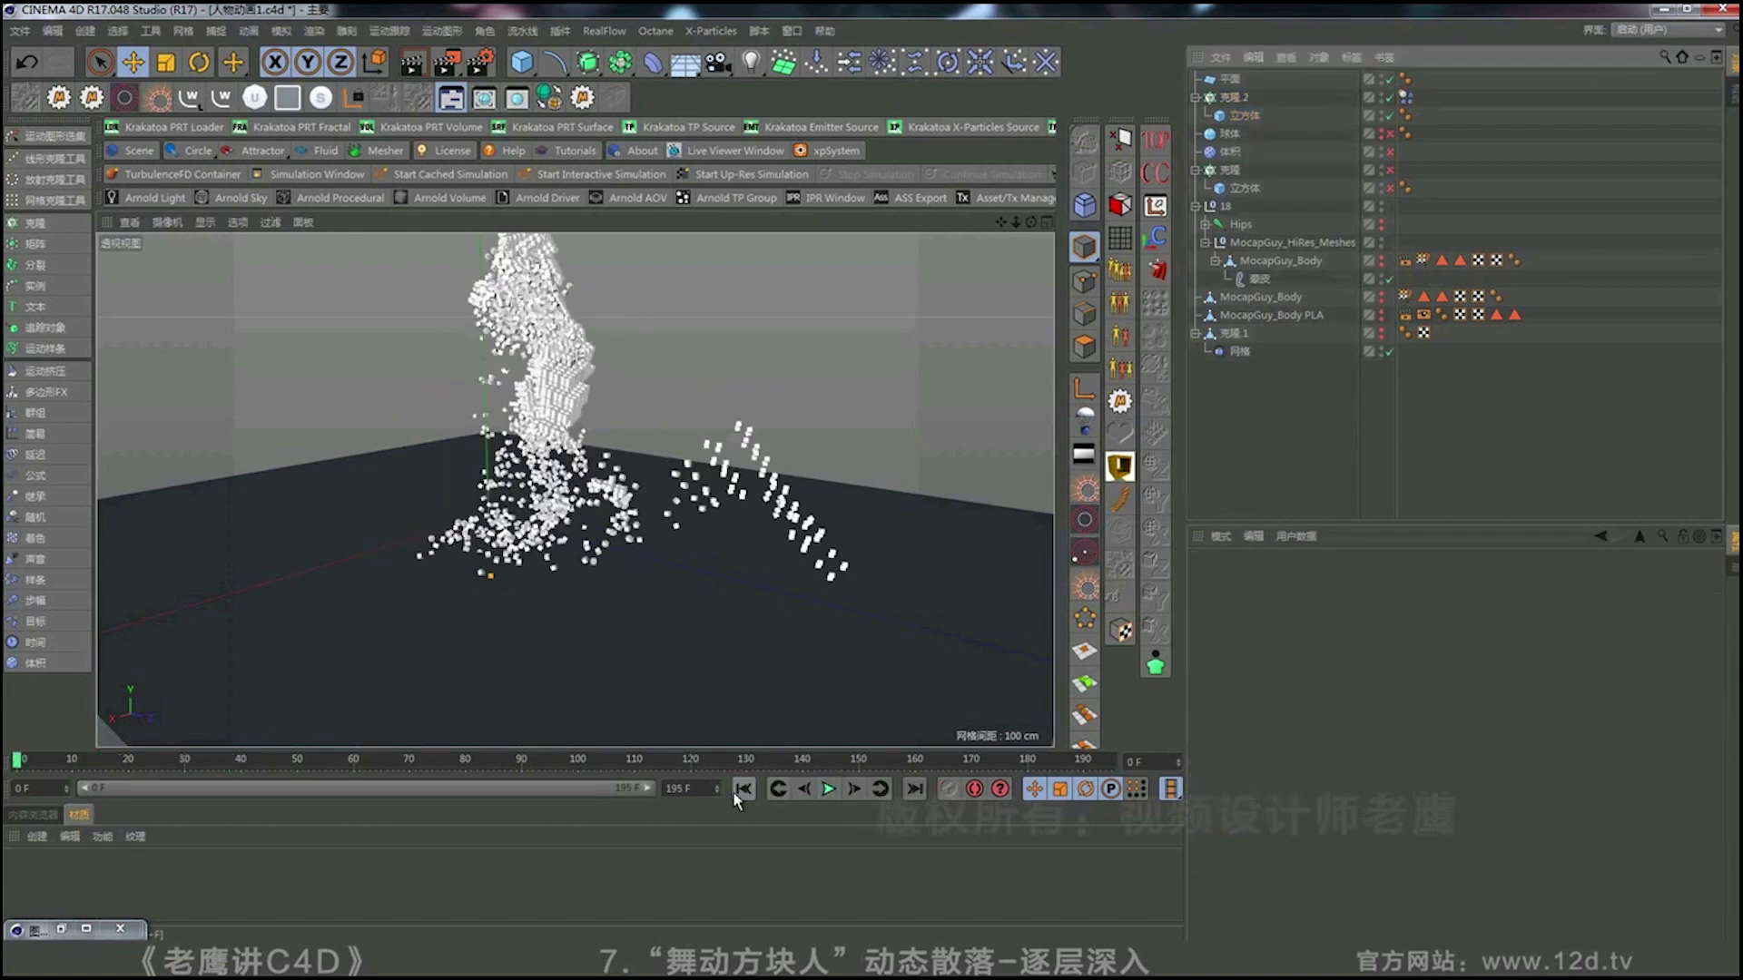
# Add a collider body tag from the simulation tags (模拟标签) to the floor plane.
pyautogui.click(748, 683)
pyautogui.rightClick(1235, 81)
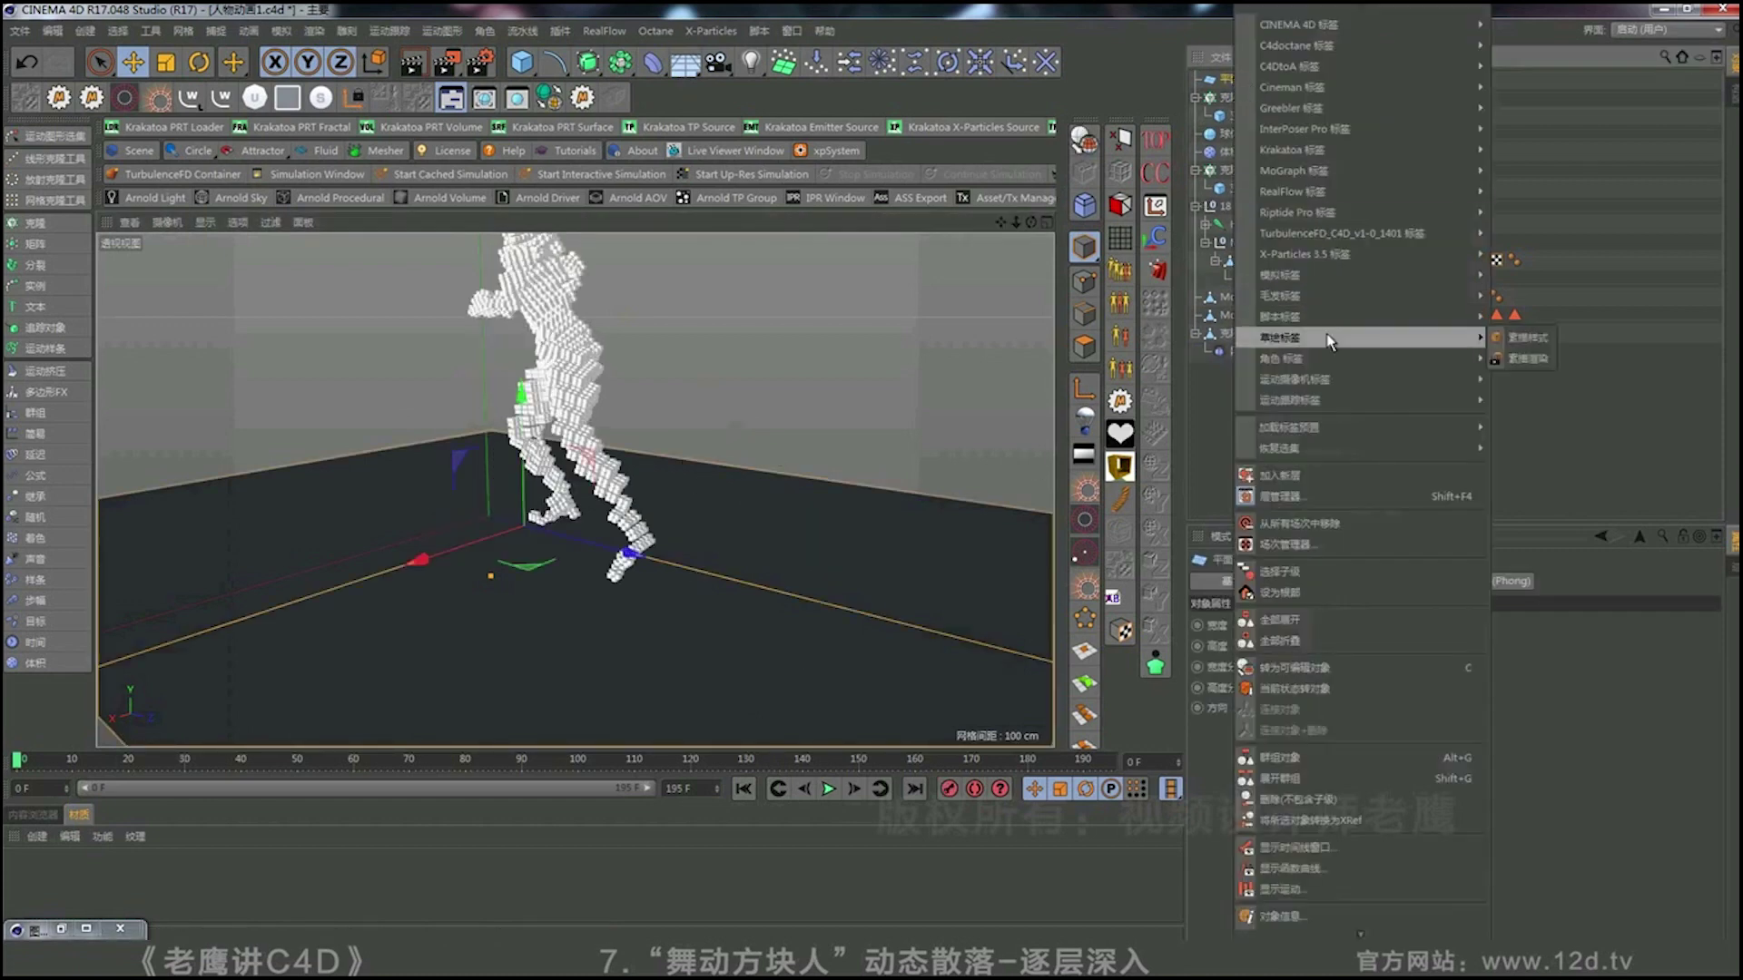
pyautogui.moveTo(1327, 280)
pyautogui.click(1550, 309)
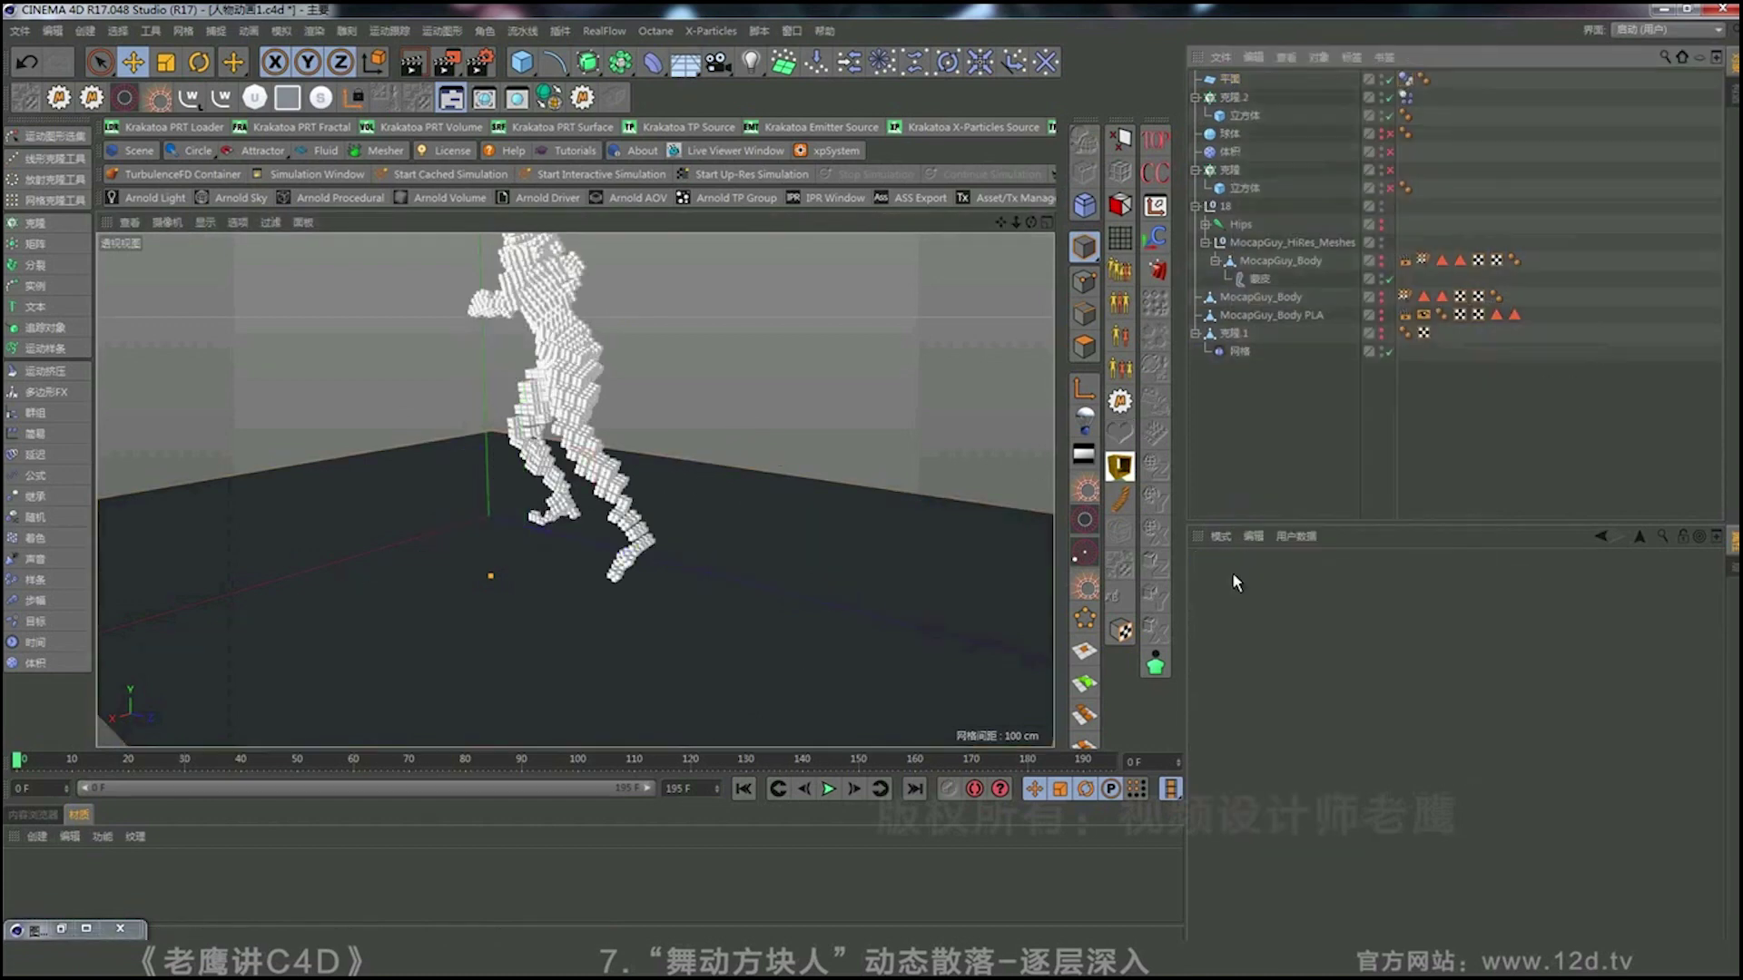
# Play the simulation with the floor as collider to frame 26, checking the scattering, and rewind to the start.
pyautogui.click(829, 789)
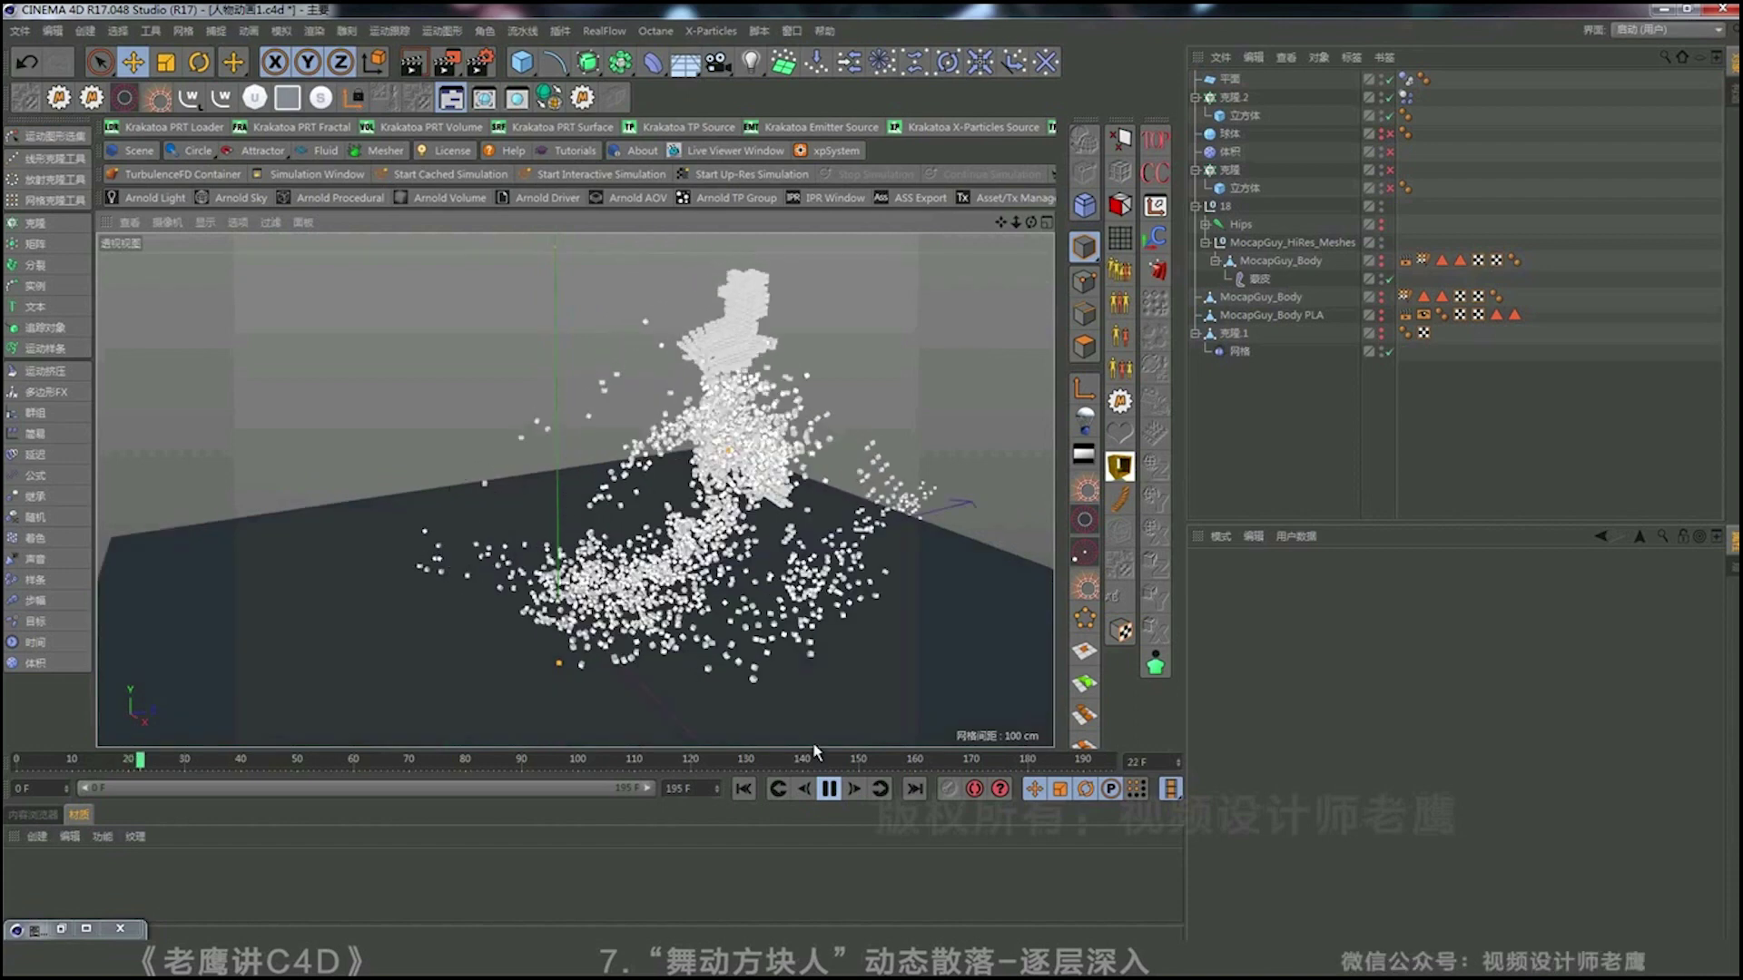
pyautogui.click(830, 790)
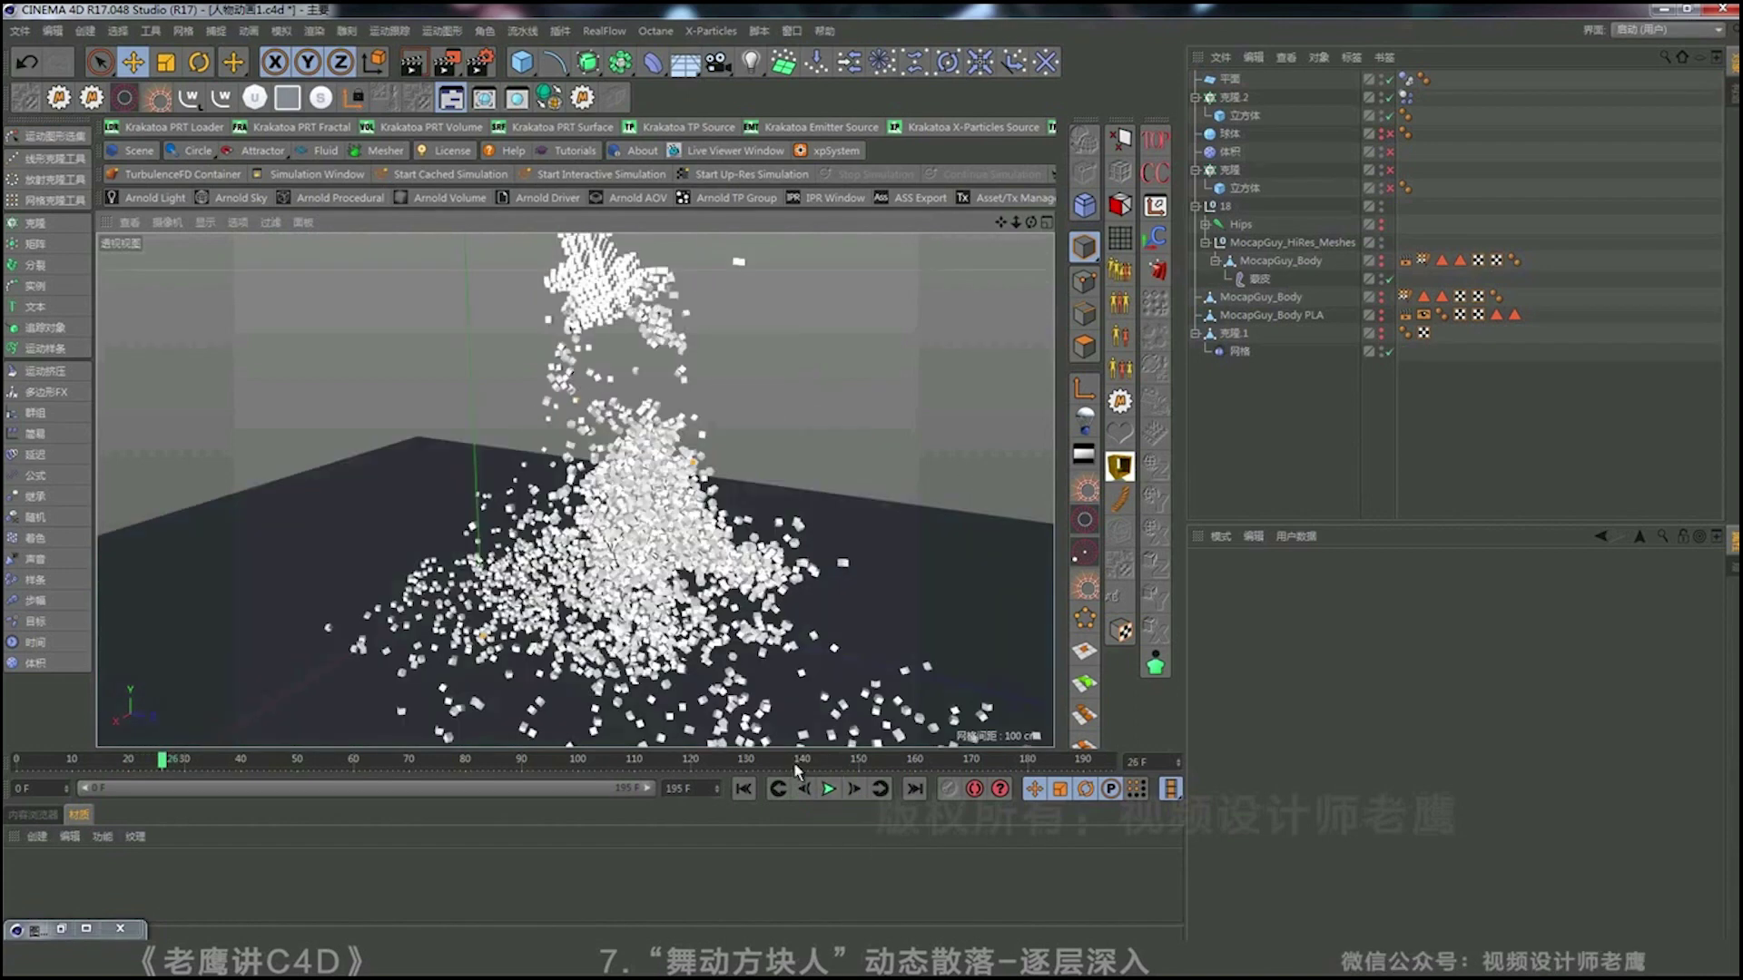
pyautogui.click(744, 790)
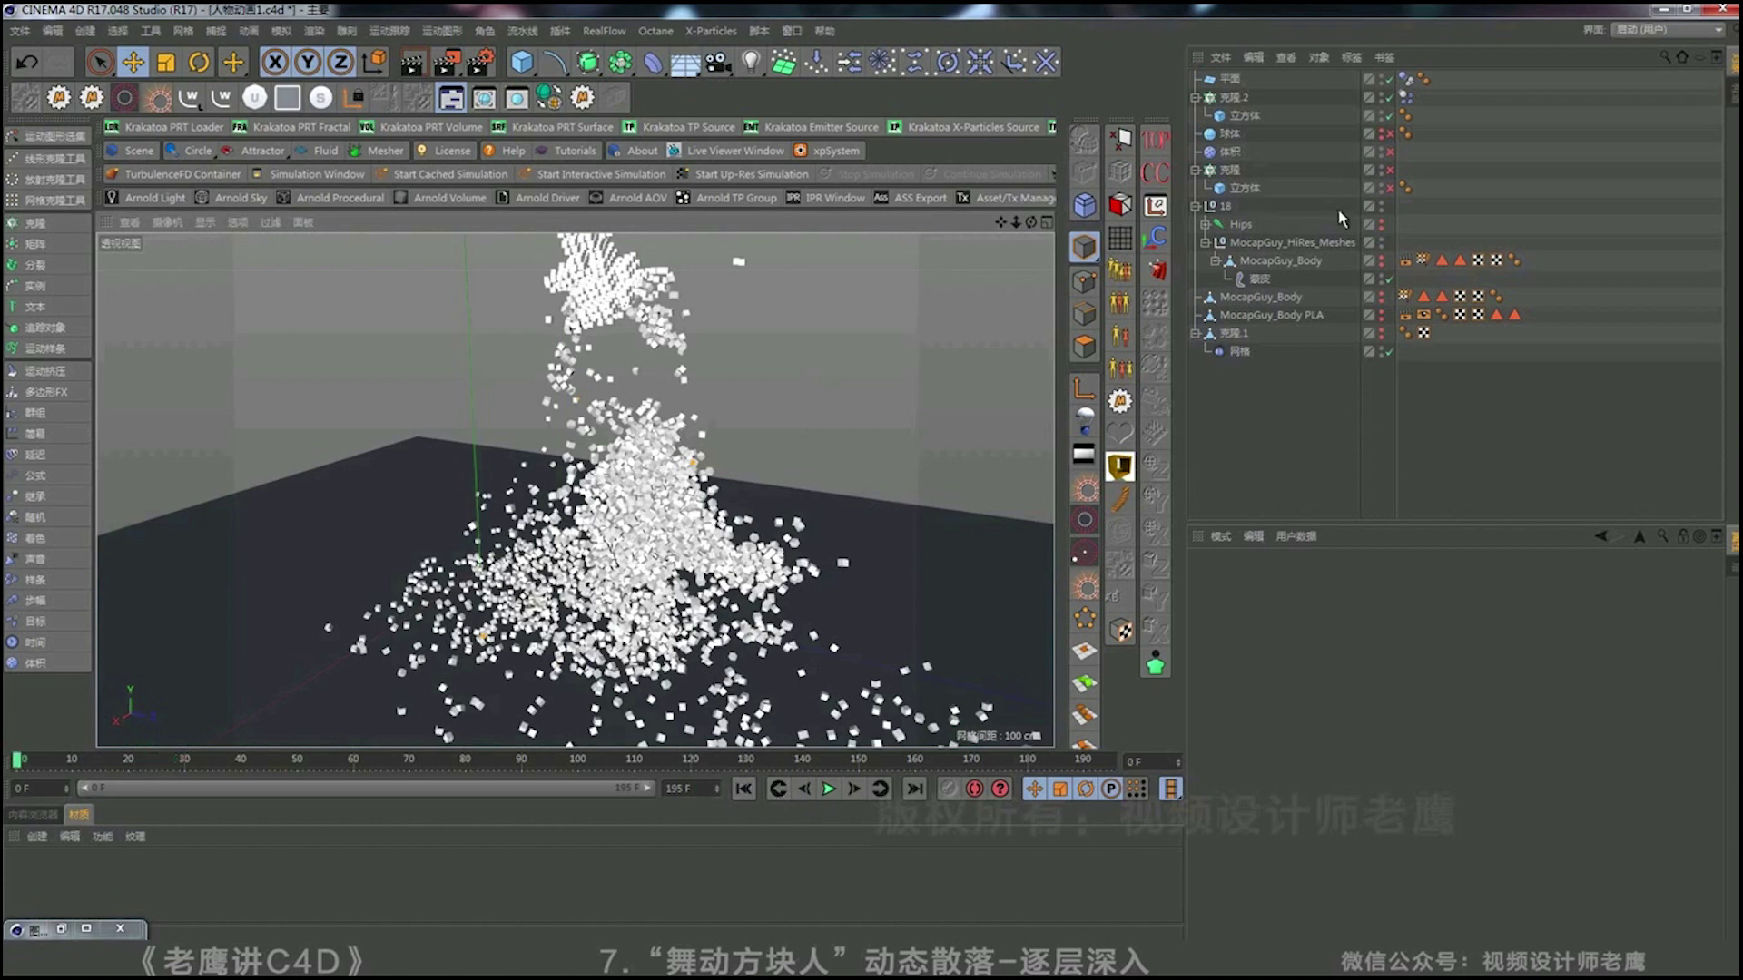
# Delete the dynamics tag from 克隆.2.
pyautogui.click(1405, 82)
pyautogui.click(1405, 98)
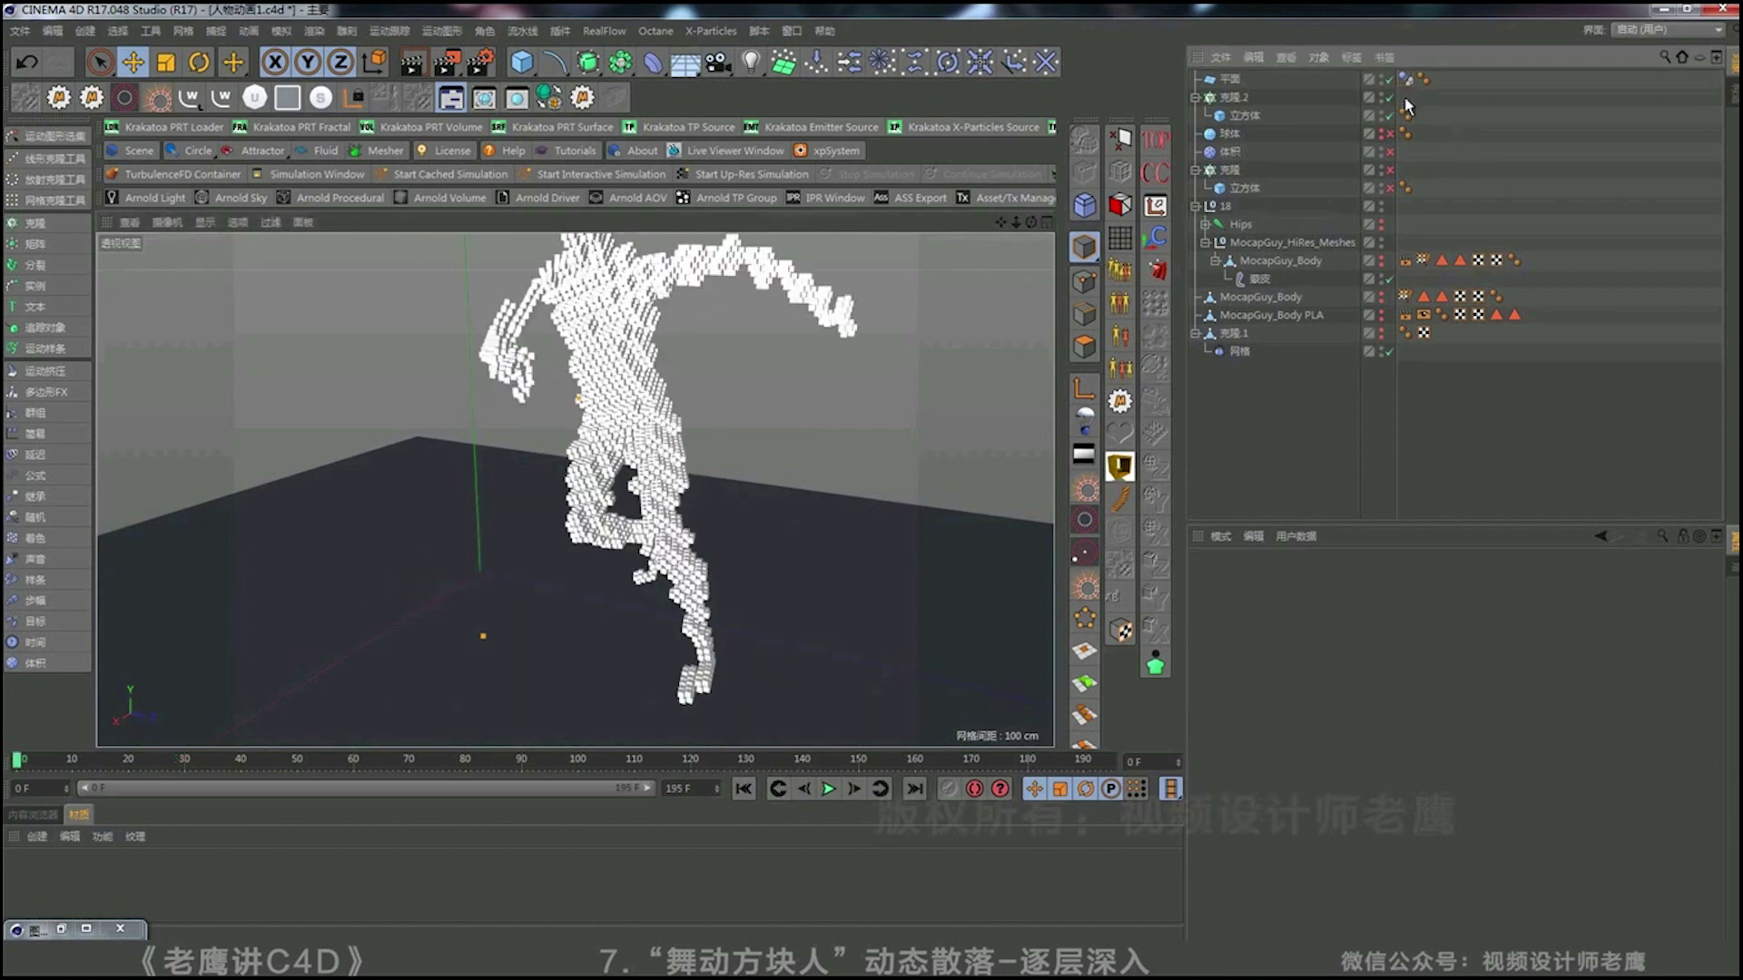
pyautogui.press('Delete')
# Examine the spacing and layering of the small cubes on the figure's arms and torso up close.
pyautogui.keyDown('alt'); pyautogui.moveTo(513, 420); pyautogui.dragTo(691, 402); pyautogui.keyUp('alt')
pyautogui.keyDown('alt'); pyautogui.moveTo(468, 393); pyautogui.dragTo(599, 407, button='right'); pyautogui.keyUp('alt')
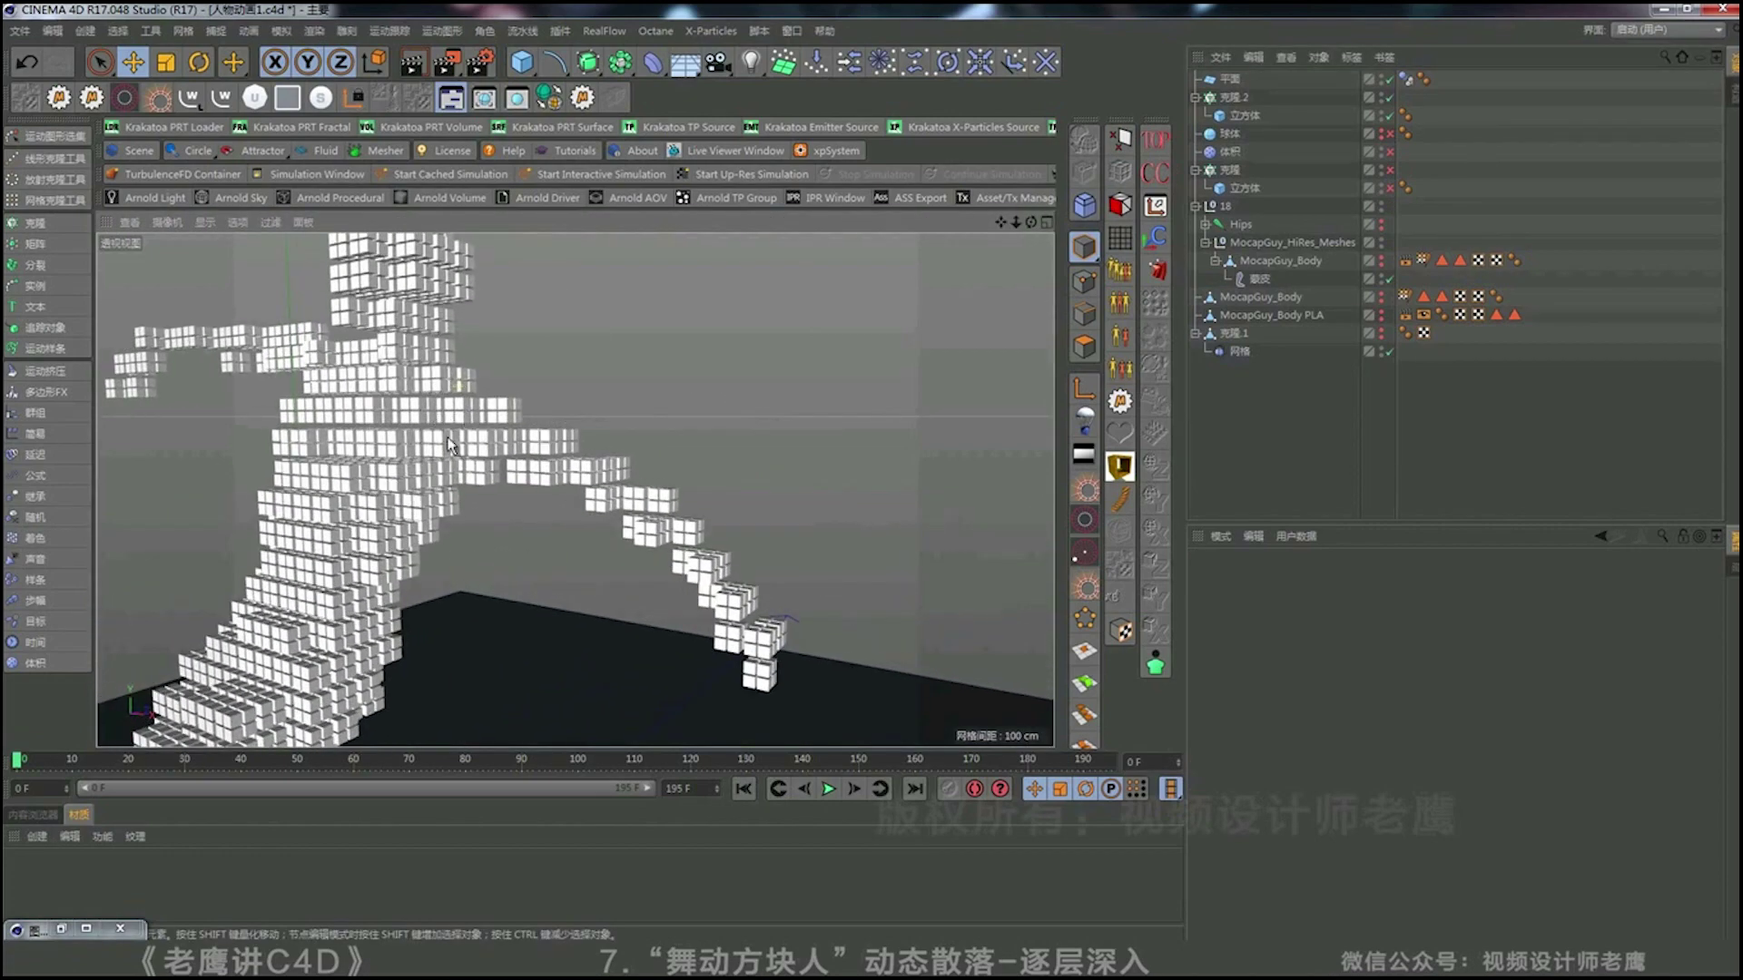
pyautogui.keyDown('alt'); pyautogui.moveTo(462, 412); pyautogui.dragTo(433, 444); pyautogui.keyUp('alt')
pyautogui.keyDown('alt'); pyautogui.moveTo(436, 438); pyautogui.dragTo(518, 432, button='right'); pyautogui.keyUp('alt')
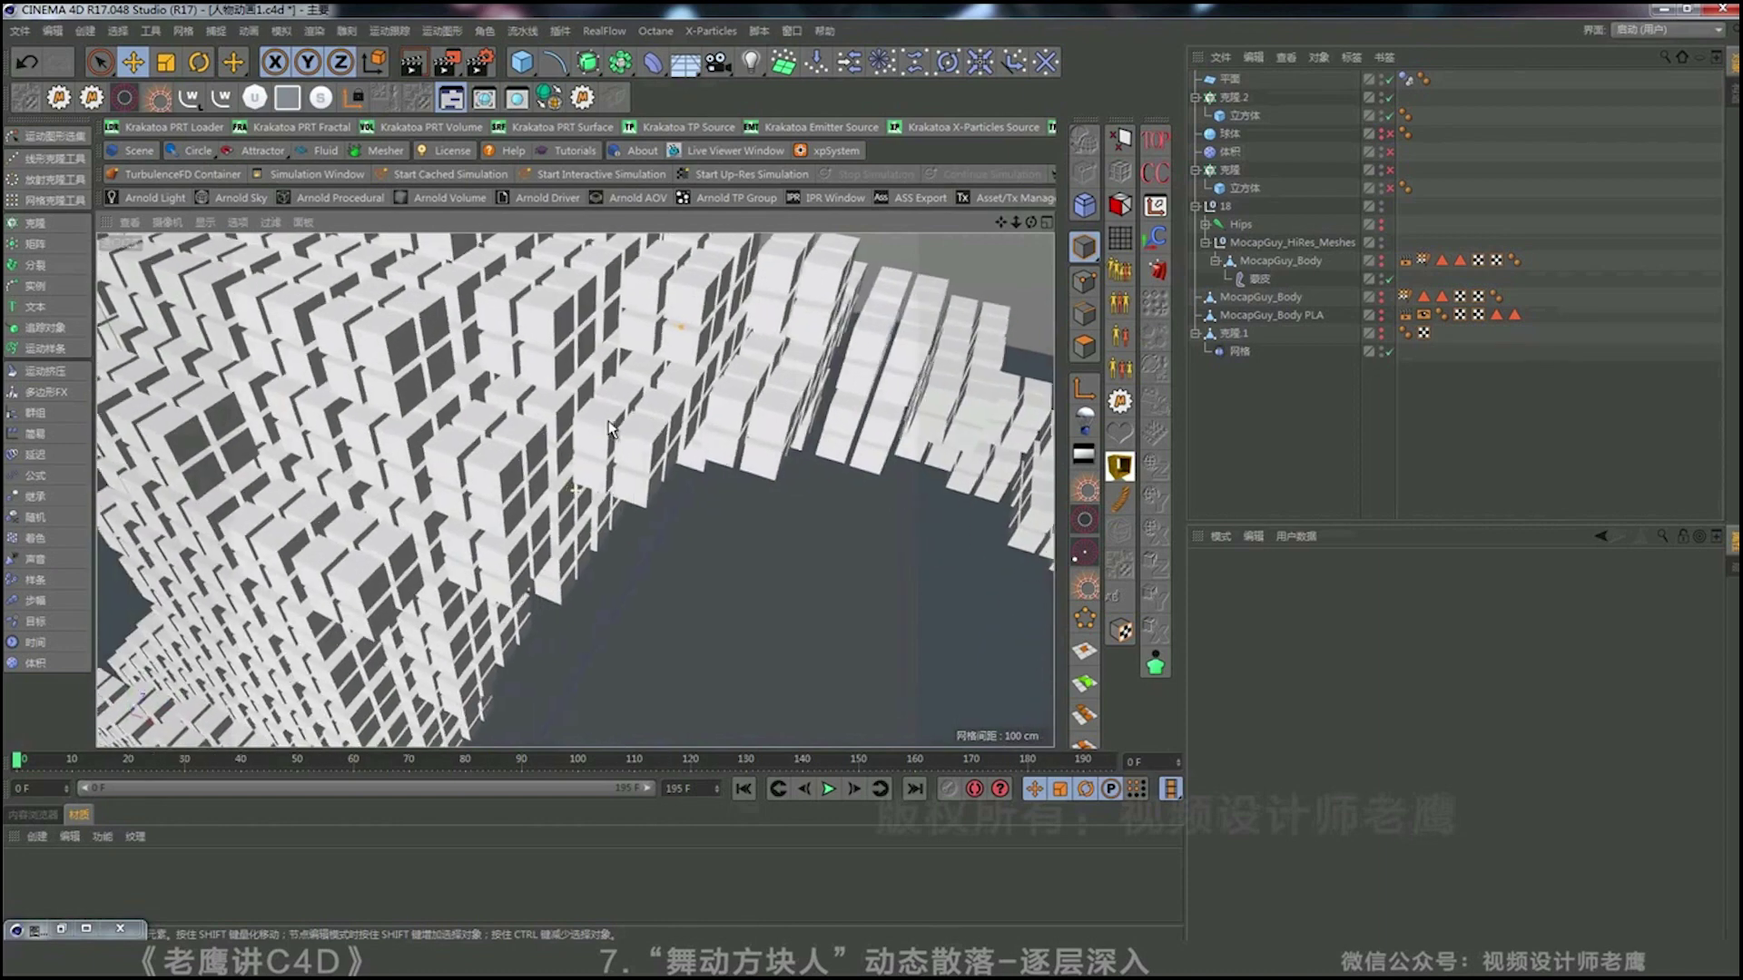
pyautogui.keyDown('alt'); pyautogui.moveTo(644, 440); pyautogui.dragTo(728, 433); pyautogui.keyUp('alt')
pyautogui.keyDown('alt'); pyautogui.moveTo(847, 419); pyautogui.dragTo(641, 550, button='middle'); pyautogui.keyUp('alt')
pyautogui.scroll(-3, 624, 456)
pyautogui.scroll(3, 627, 458)
pyautogui.keyDown('alt'); pyautogui.moveTo(629, 465); pyautogui.dragTo(817, 461); pyautogui.keyUp('alt')
pyautogui.scroll(5, 644, 486)
pyautogui.keyDown('alt'); pyautogui.moveTo(645, 488); pyautogui.dragTo(697, 494); pyautogui.keyUp('alt')
pyautogui.scroll(3, 700, 489)
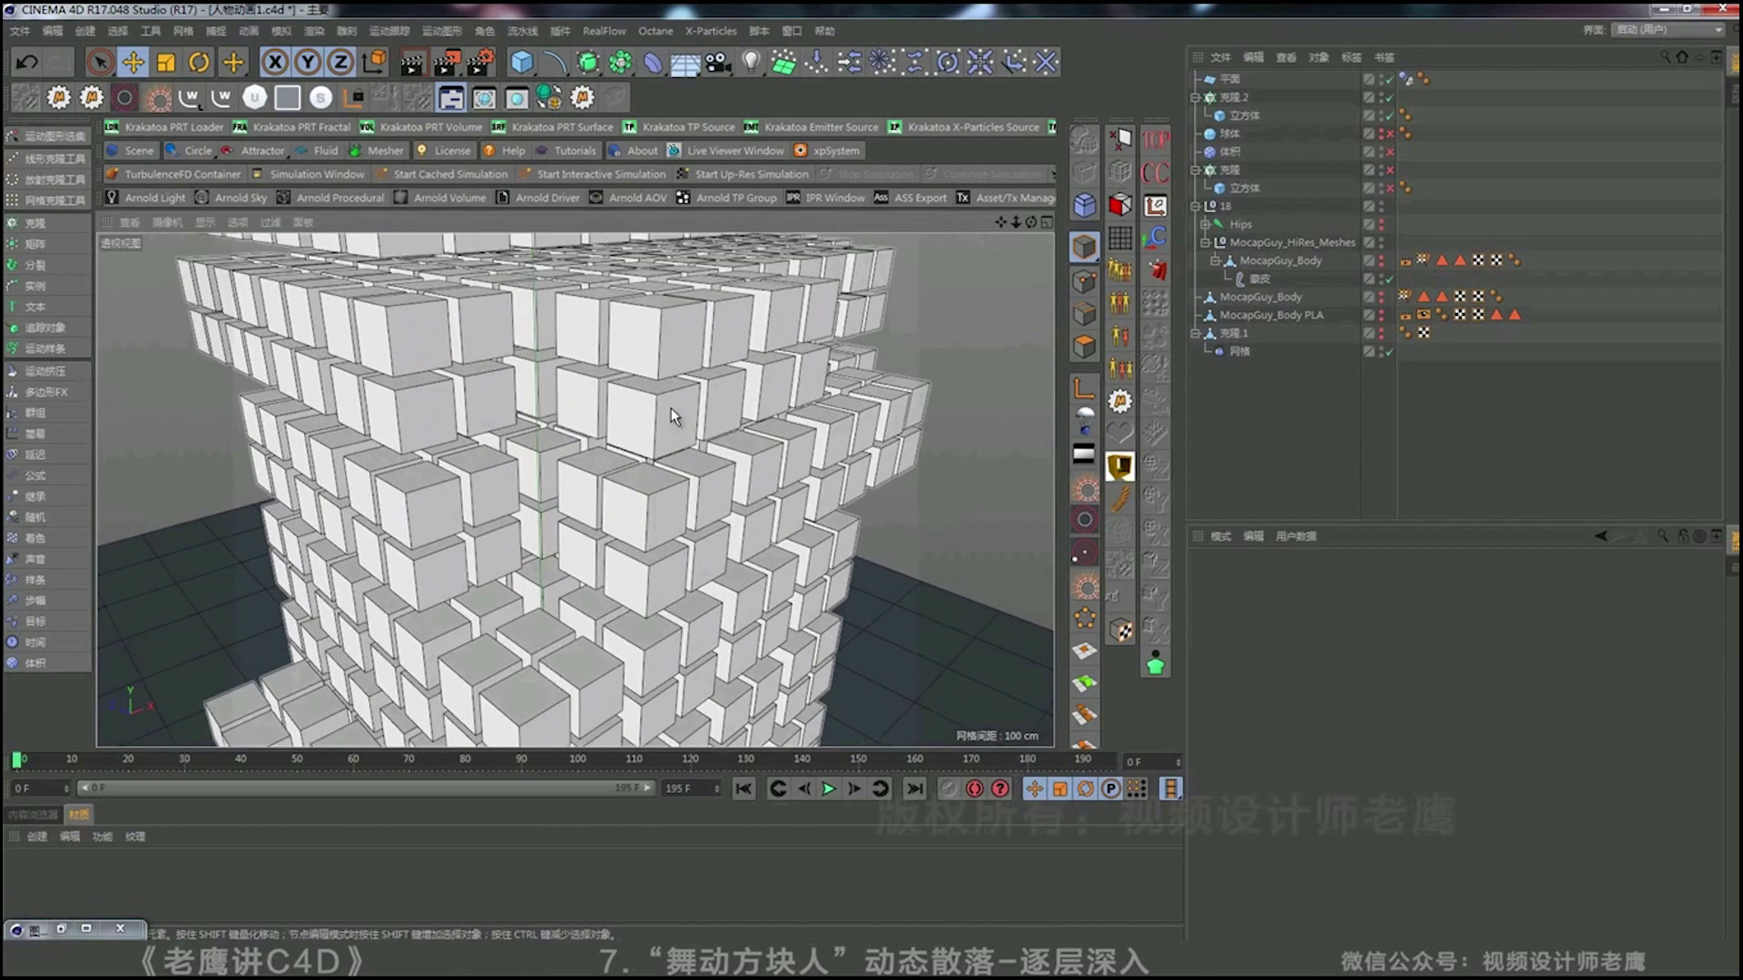
pyautogui.moveTo(677, 424)
pyautogui.keyDown('alt'); pyautogui.mouseDown()
pyautogui.moveTo(581, 415)
pyautogui.moveTo(656, 436)
pyautogui.mouseUp(); pyautogui.keyUp('alt')
pyautogui.scroll(-5, 655, 436)
pyautogui.scroll(-5, 606, 449)
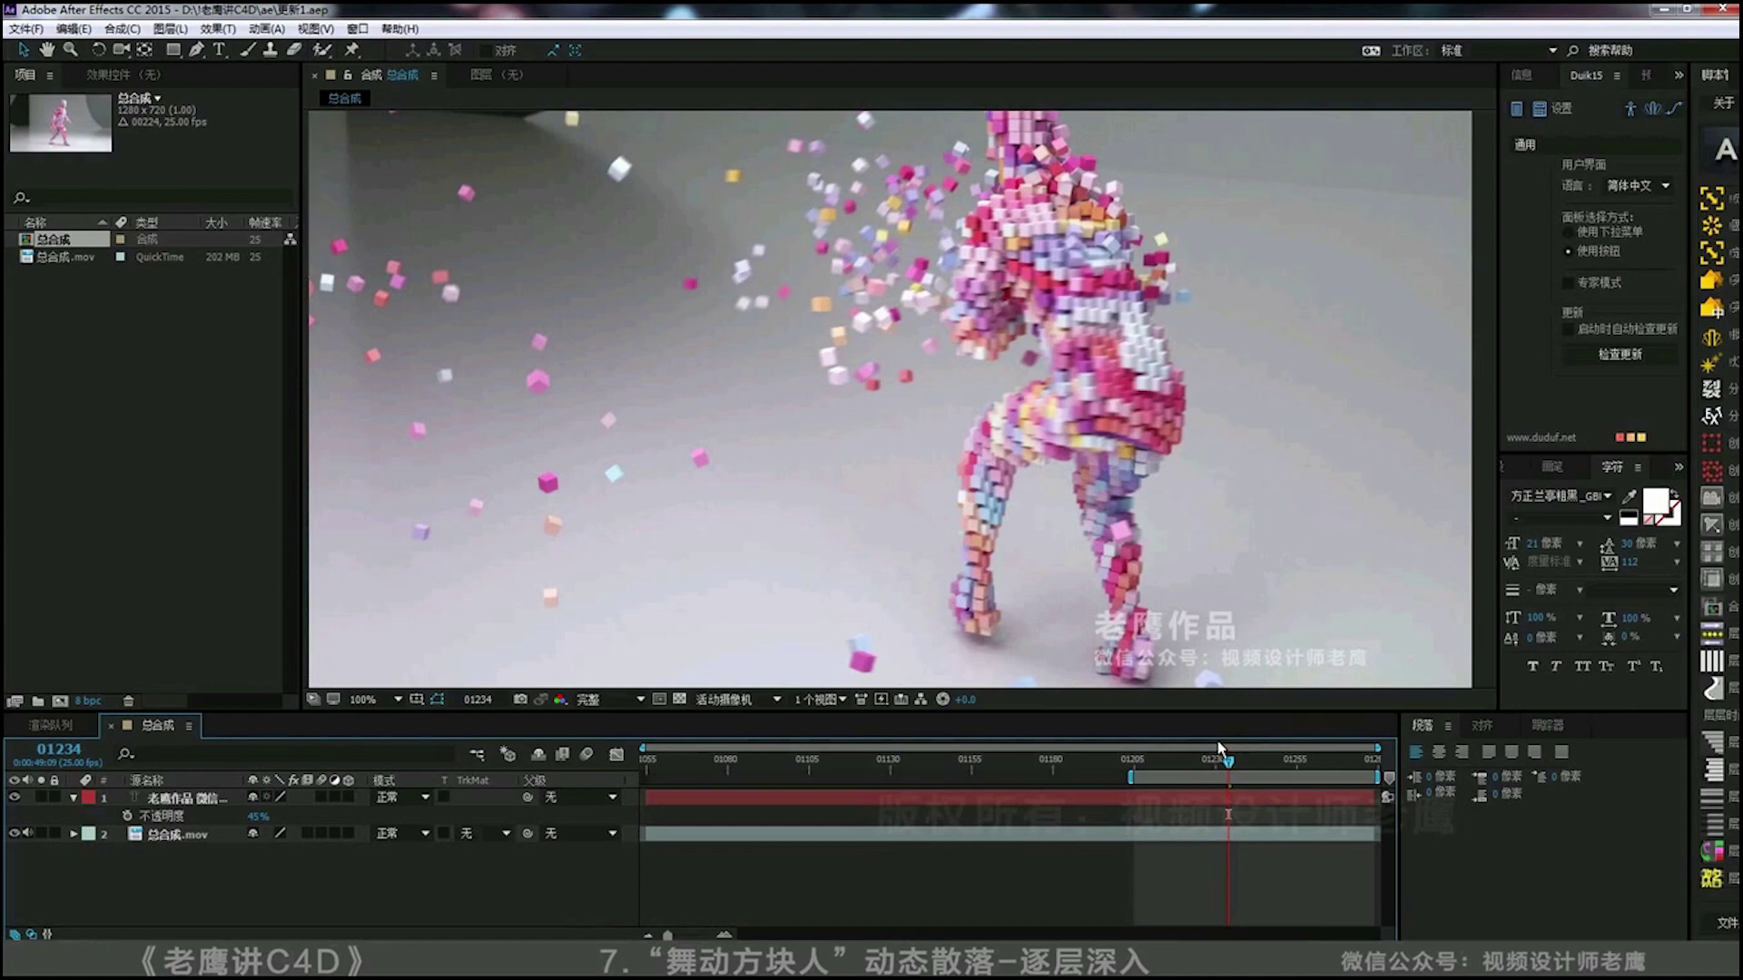
# Switch to After Effects and play back the finished cube dancer render in 总合成 from slightly earlier.
pyautogui.moveTo(1228, 763); pyautogui.dragTo(1192, 765)
pyautogui.press('space')
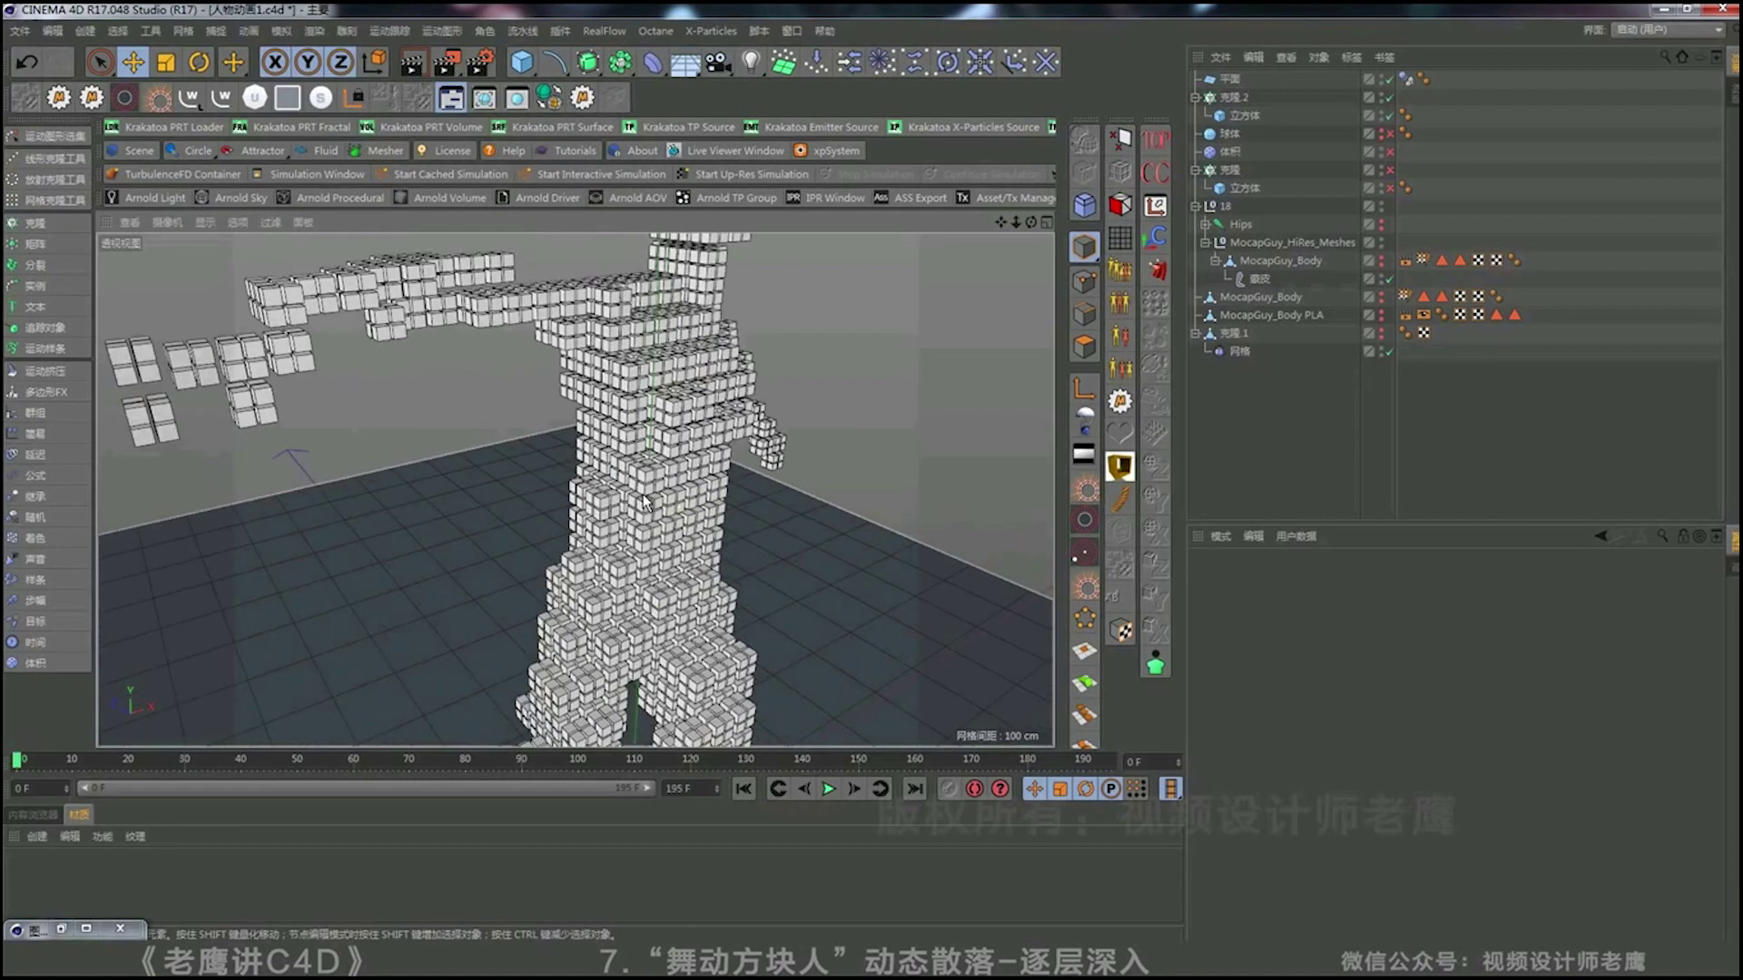
# Back in Cinema 4D, disable the 克隆.2 clones and show the 克隆.1 mesh to examine its underlying blocks.
pyautogui.scroll(-5, 578, 517)
pyautogui.scroll(7, 599, 519)
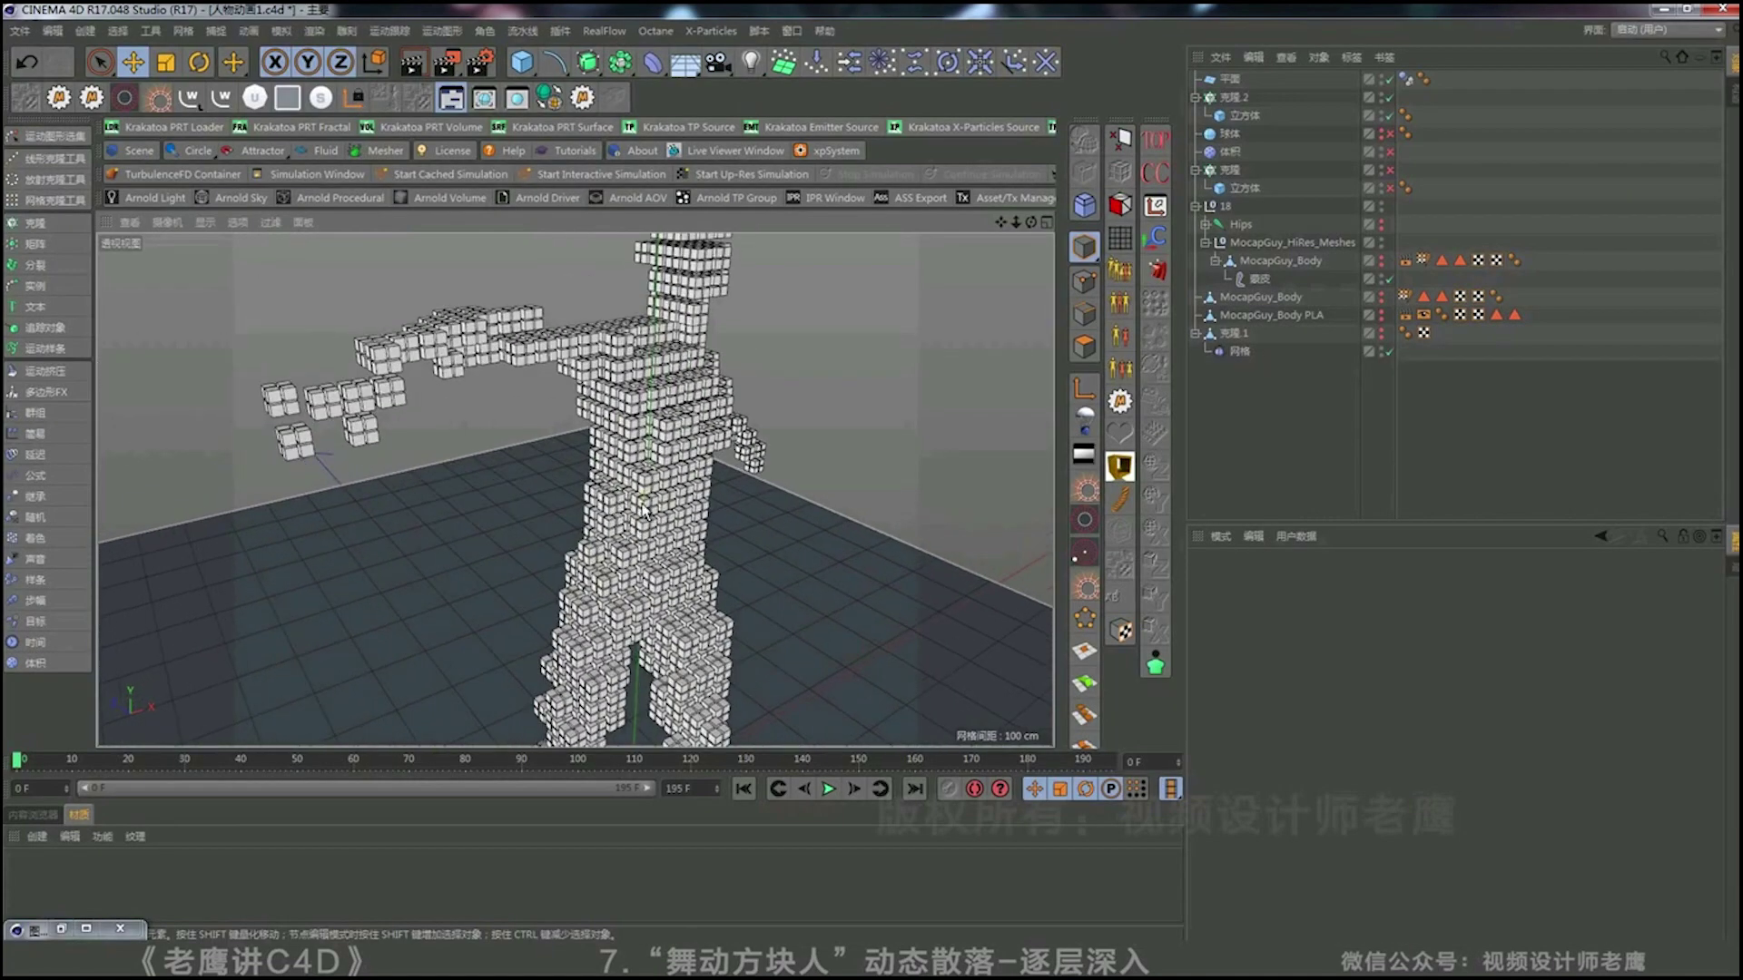
pyautogui.keyDown('alt'); pyautogui.moveTo(615, 514); pyautogui.dragTo(658, 527); pyautogui.keyUp('alt')
pyautogui.scroll(5, 658, 525)
pyautogui.click(1234, 98)
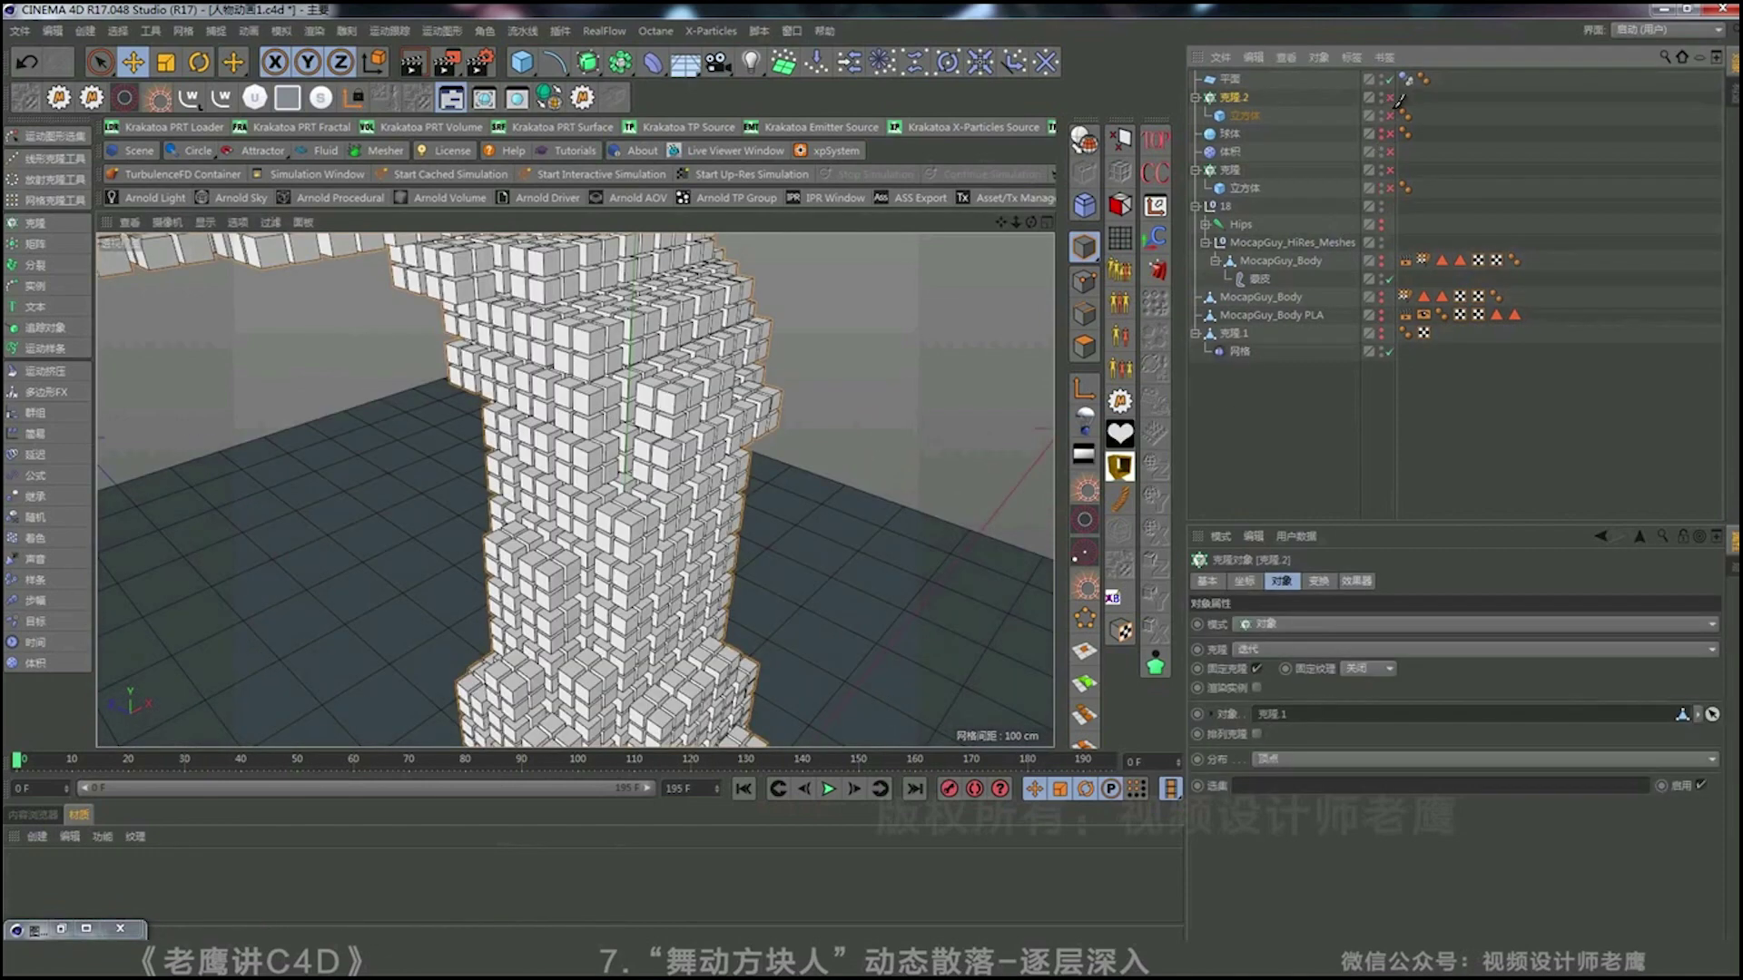
pyautogui.moveTo(1390, 97); pyautogui.dragTo(1391, 114)
pyautogui.click(1380, 334)
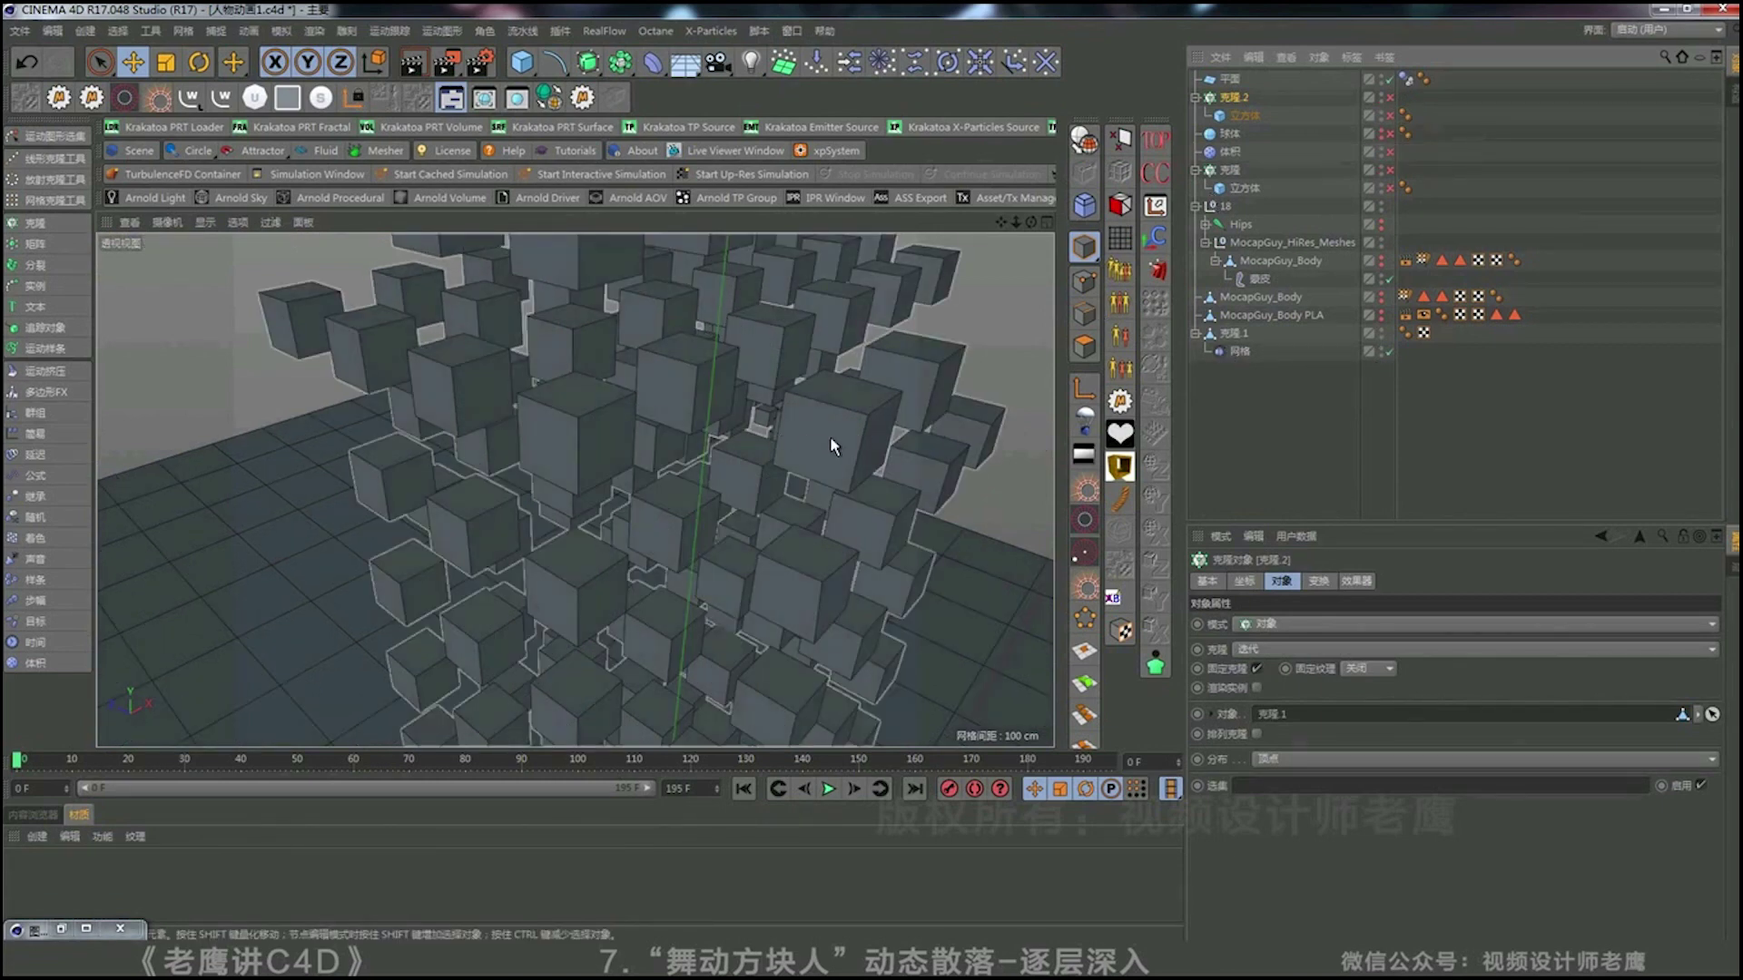
# Re-enable the 克隆.2 clones and inspect the cube spacing around the figure at frame 5.
pyautogui.click(1234, 336)
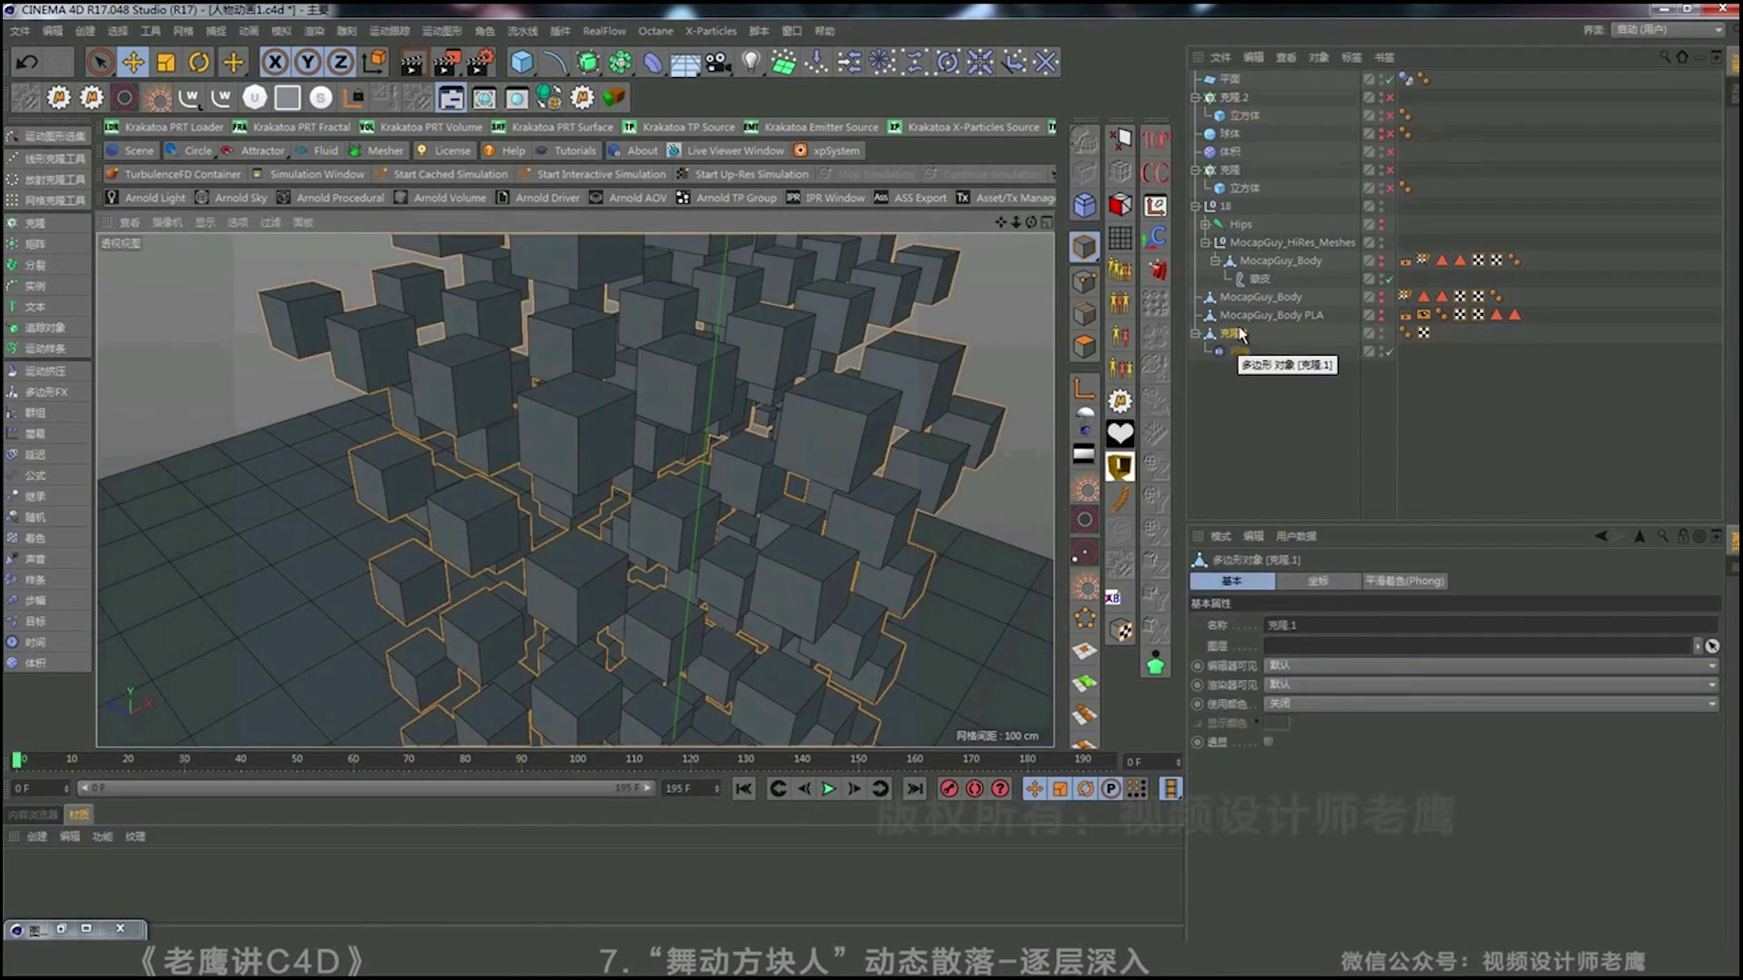
pyautogui.keyDown('alt'); pyautogui.moveTo(918, 461); pyautogui.dragTo(625, 479); pyautogui.keyUp('alt')
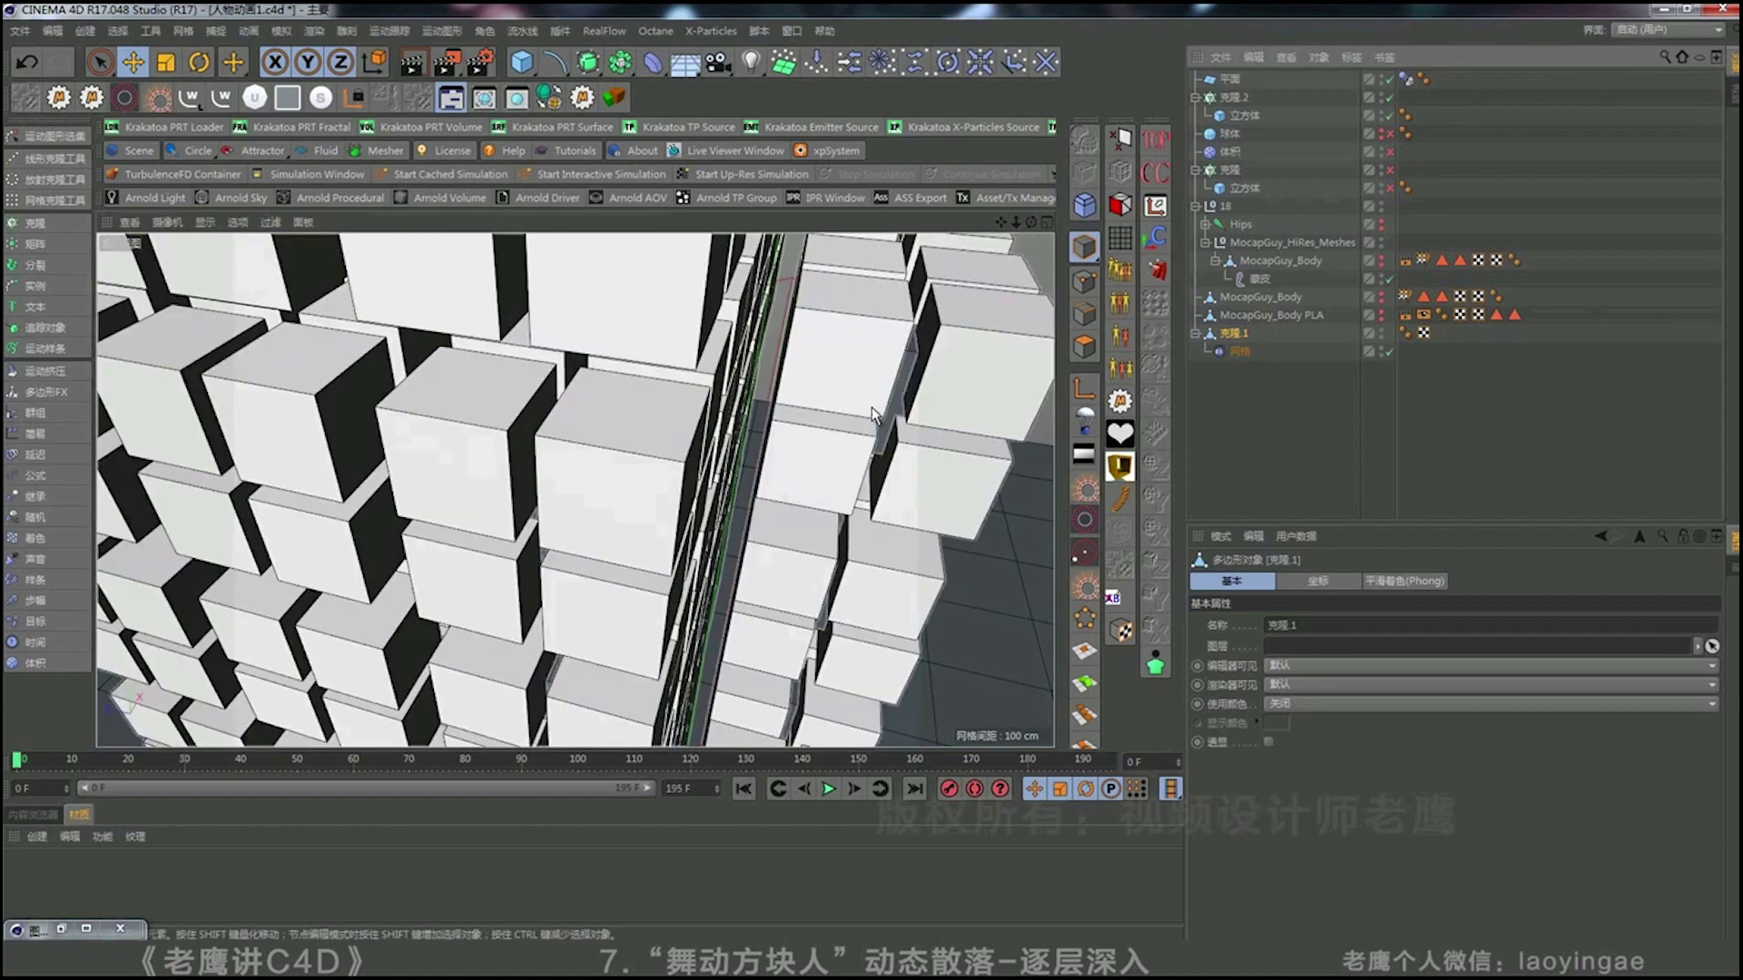
pyautogui.moveTo(824, 398)
pyautogui.keyDown('alt'); pyautogui.mouseDown()
pyautogui.moveTo(751, 386)
pyautogui.moveTo(817, 413)
pyautogui.mouseUp(); pyautogui.keyUp('alt')
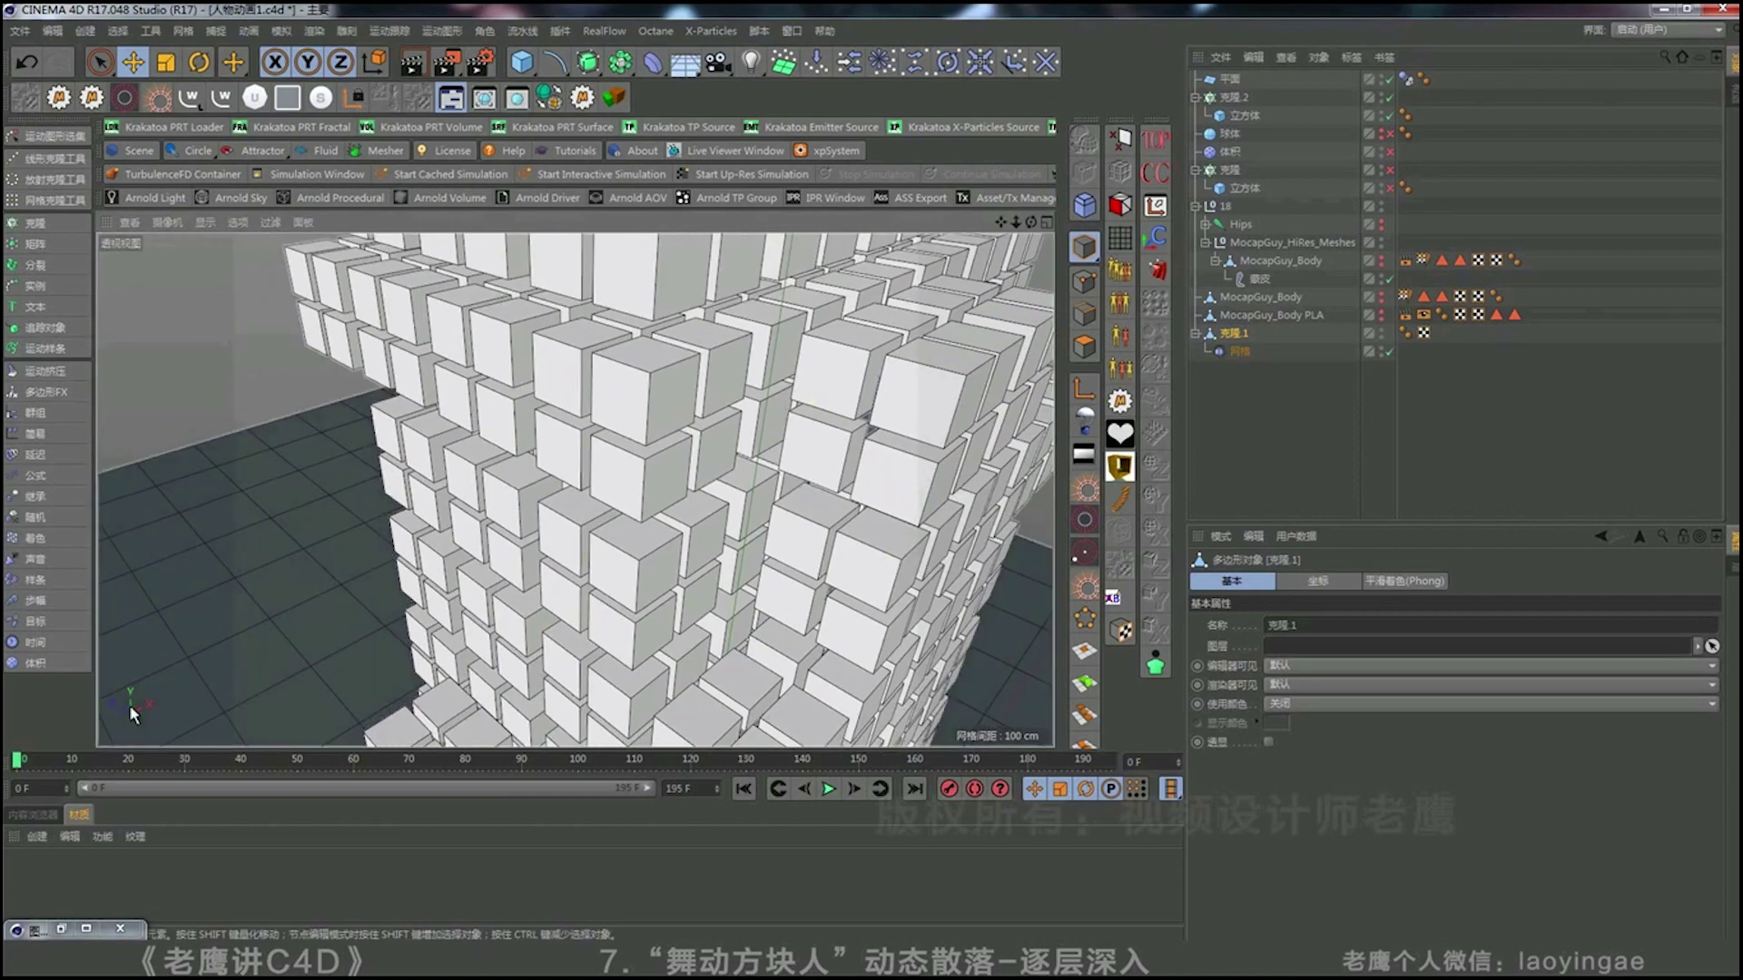
pyautogui.click(49, 770)
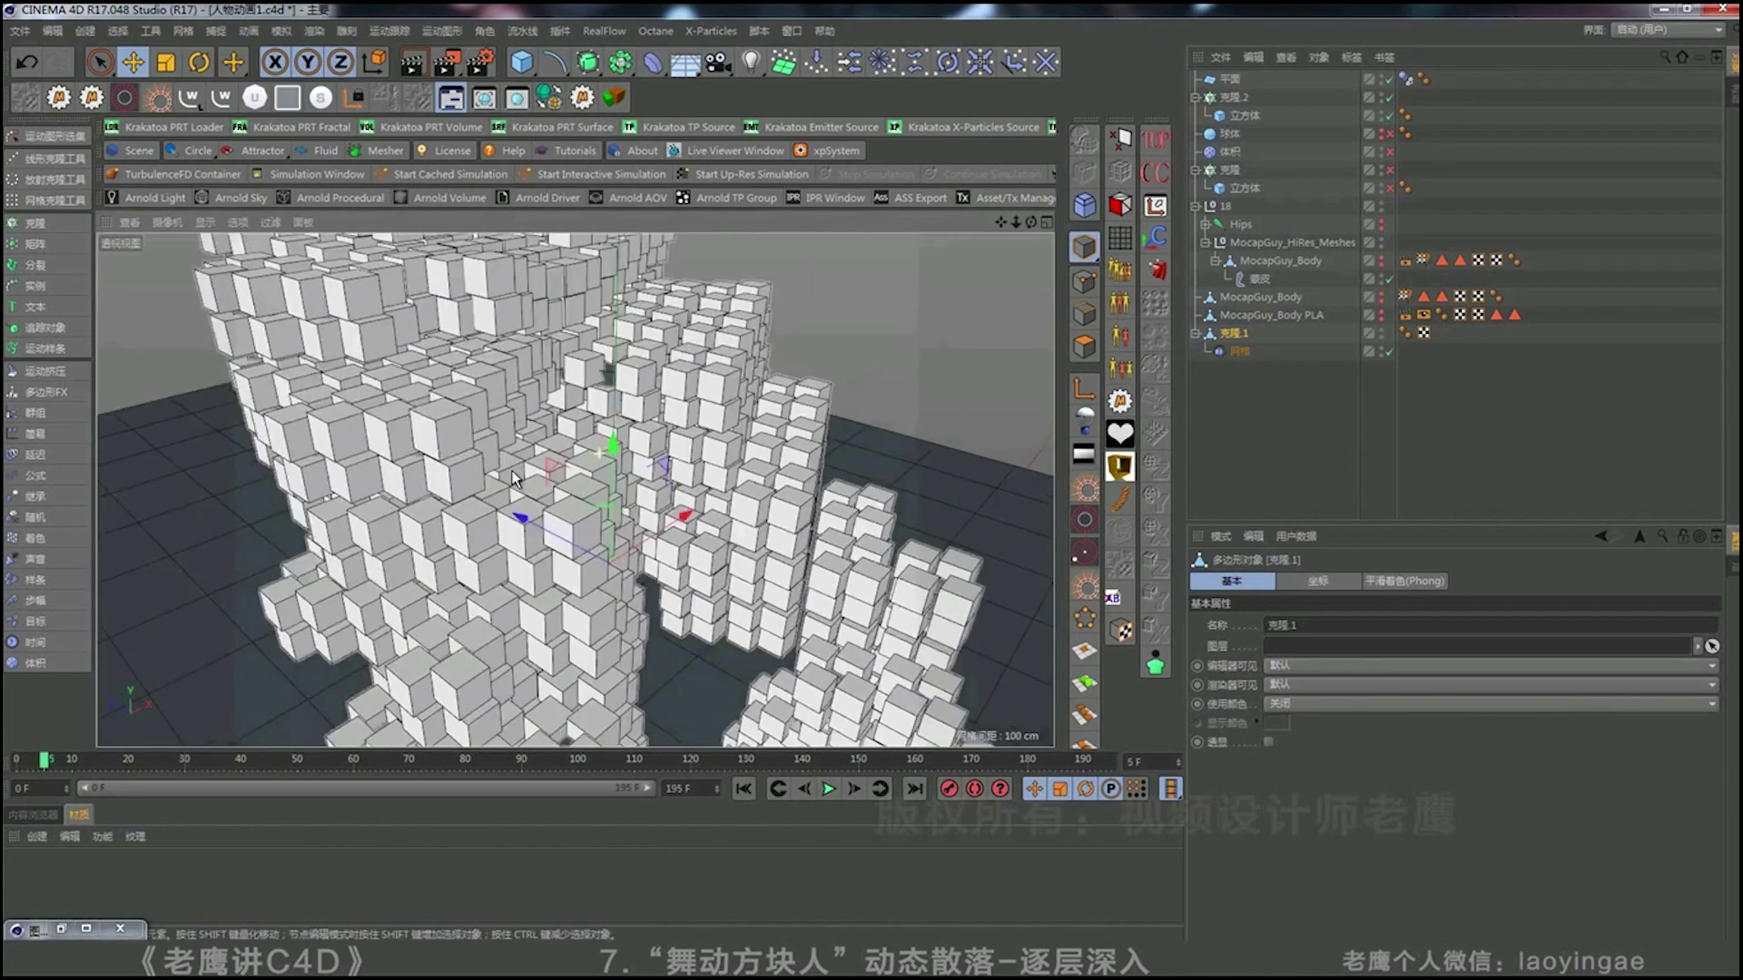
pyautogui.keyDown('alt'); pyautogui.moveTo(557, 568); pyautogui.dragTo(692, 439); pyautogui.keyUp('alt')
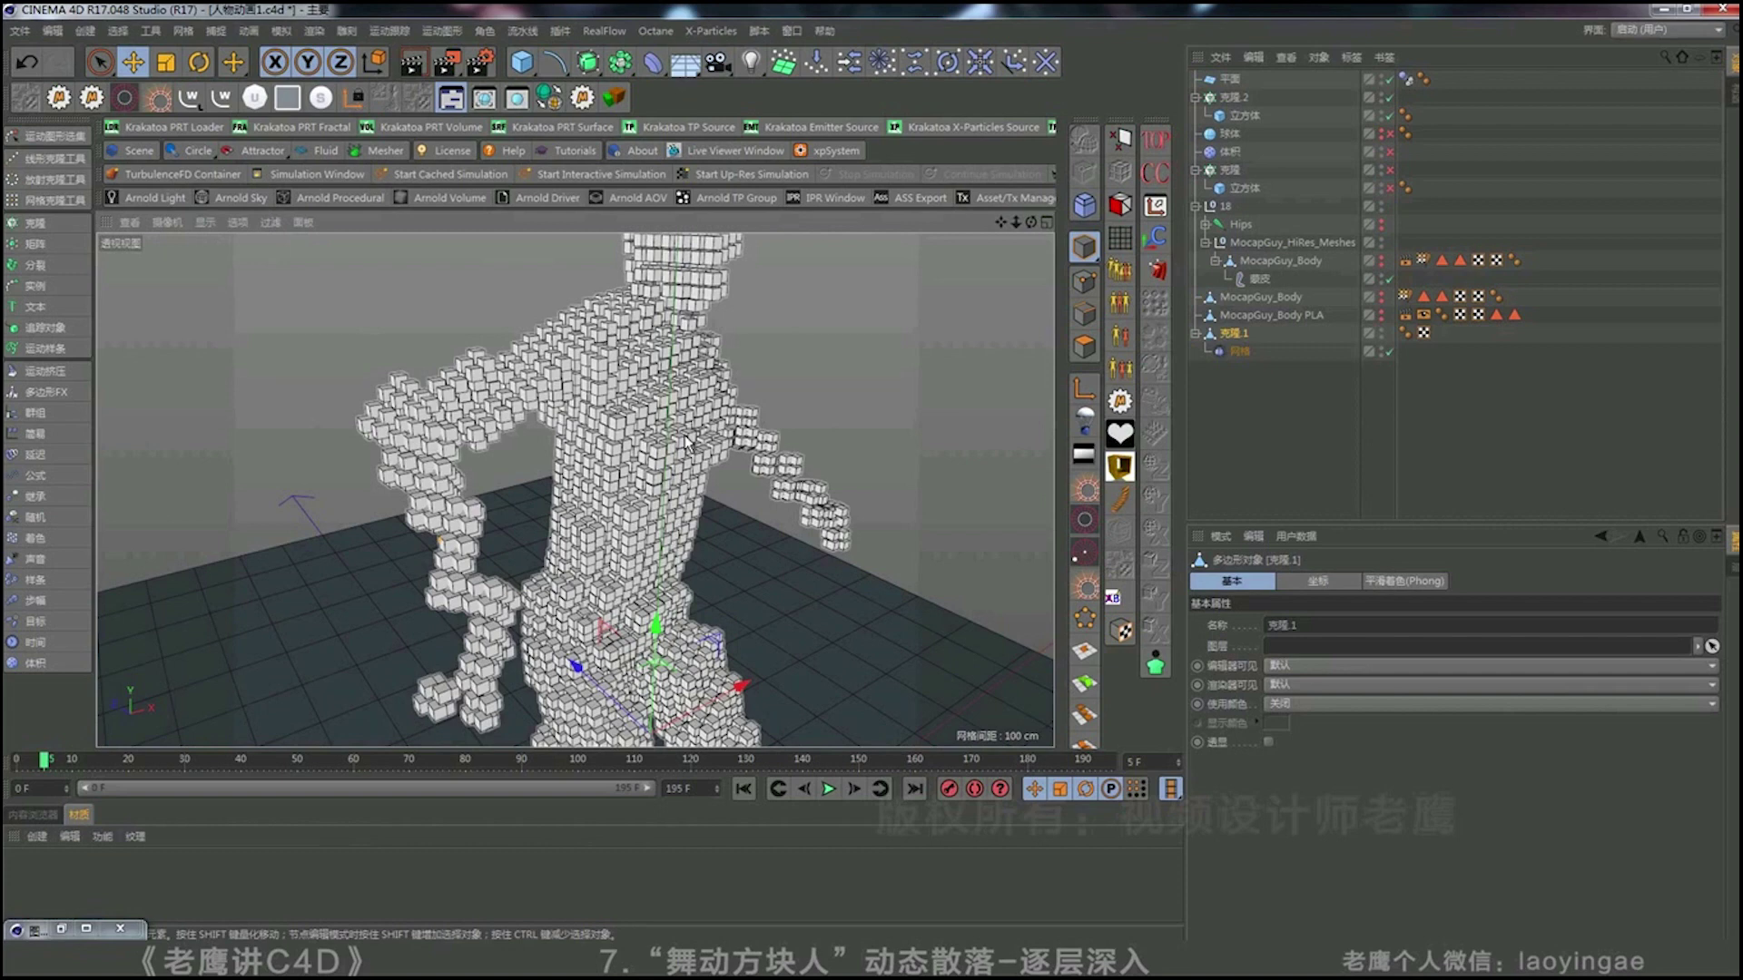
# Create a new scene with a 200 cm cube.
pyautogui.click(511, 436)
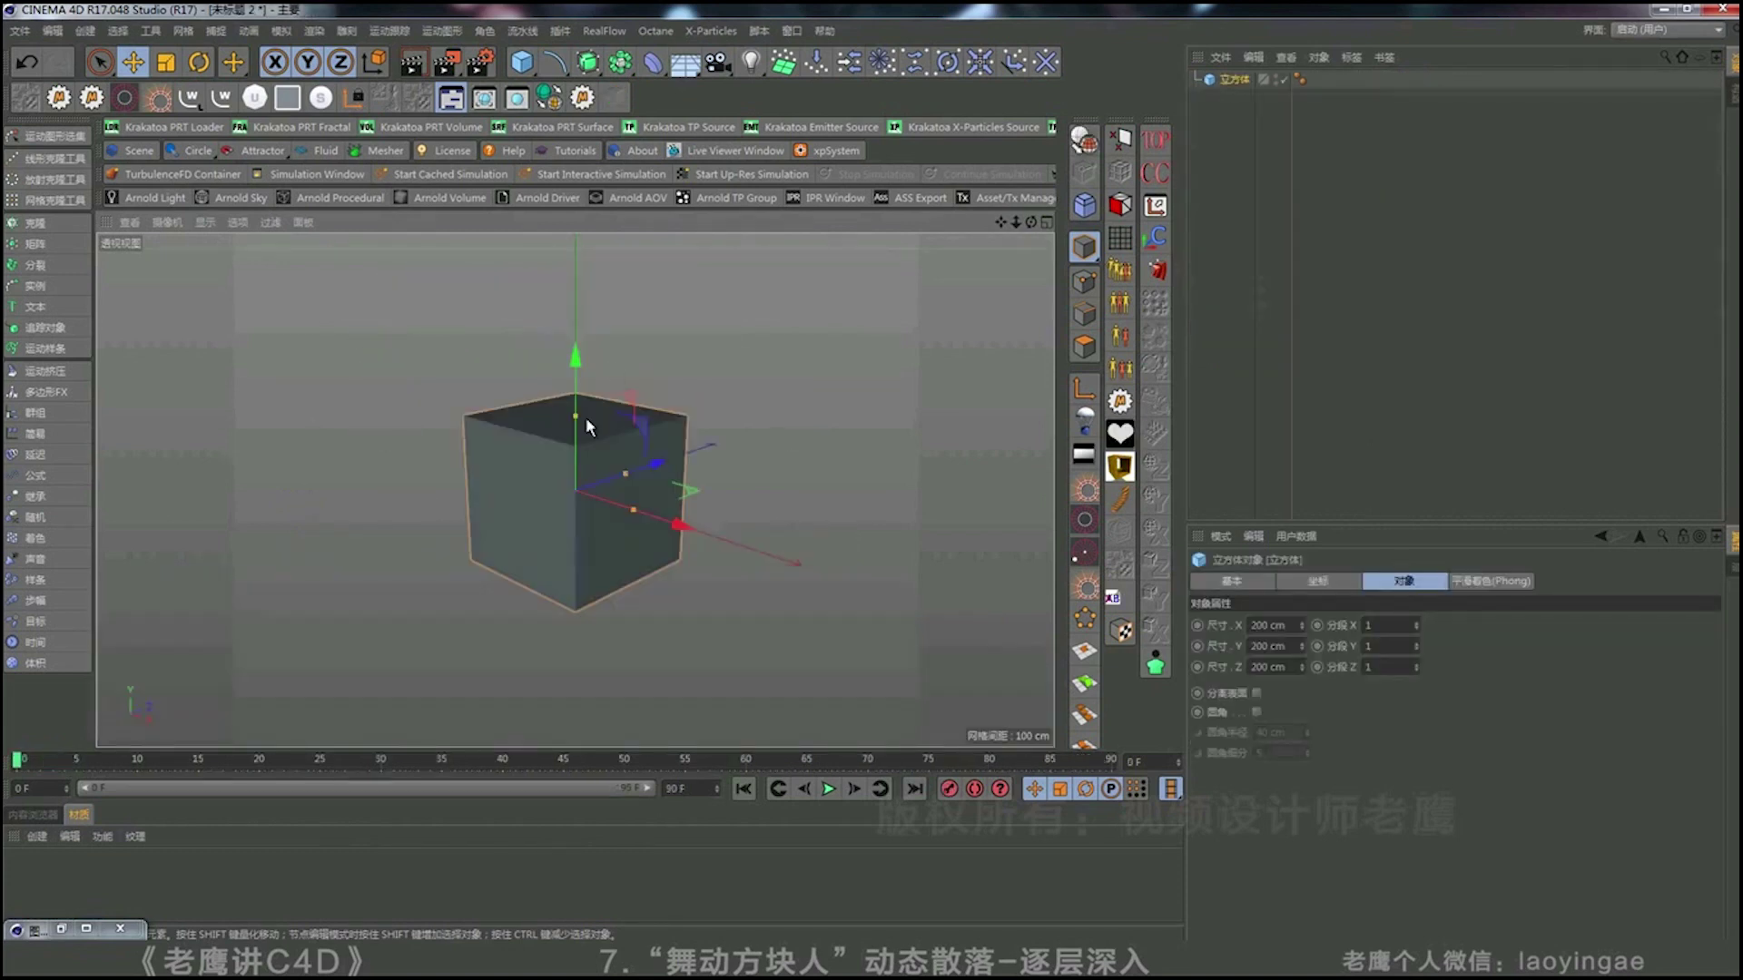
pyautogui.keyDown('alt'); pyautogui.moveTo(583, 416); pyautogui.dragTo(622, 456); pyautogui.keyUp('alt')
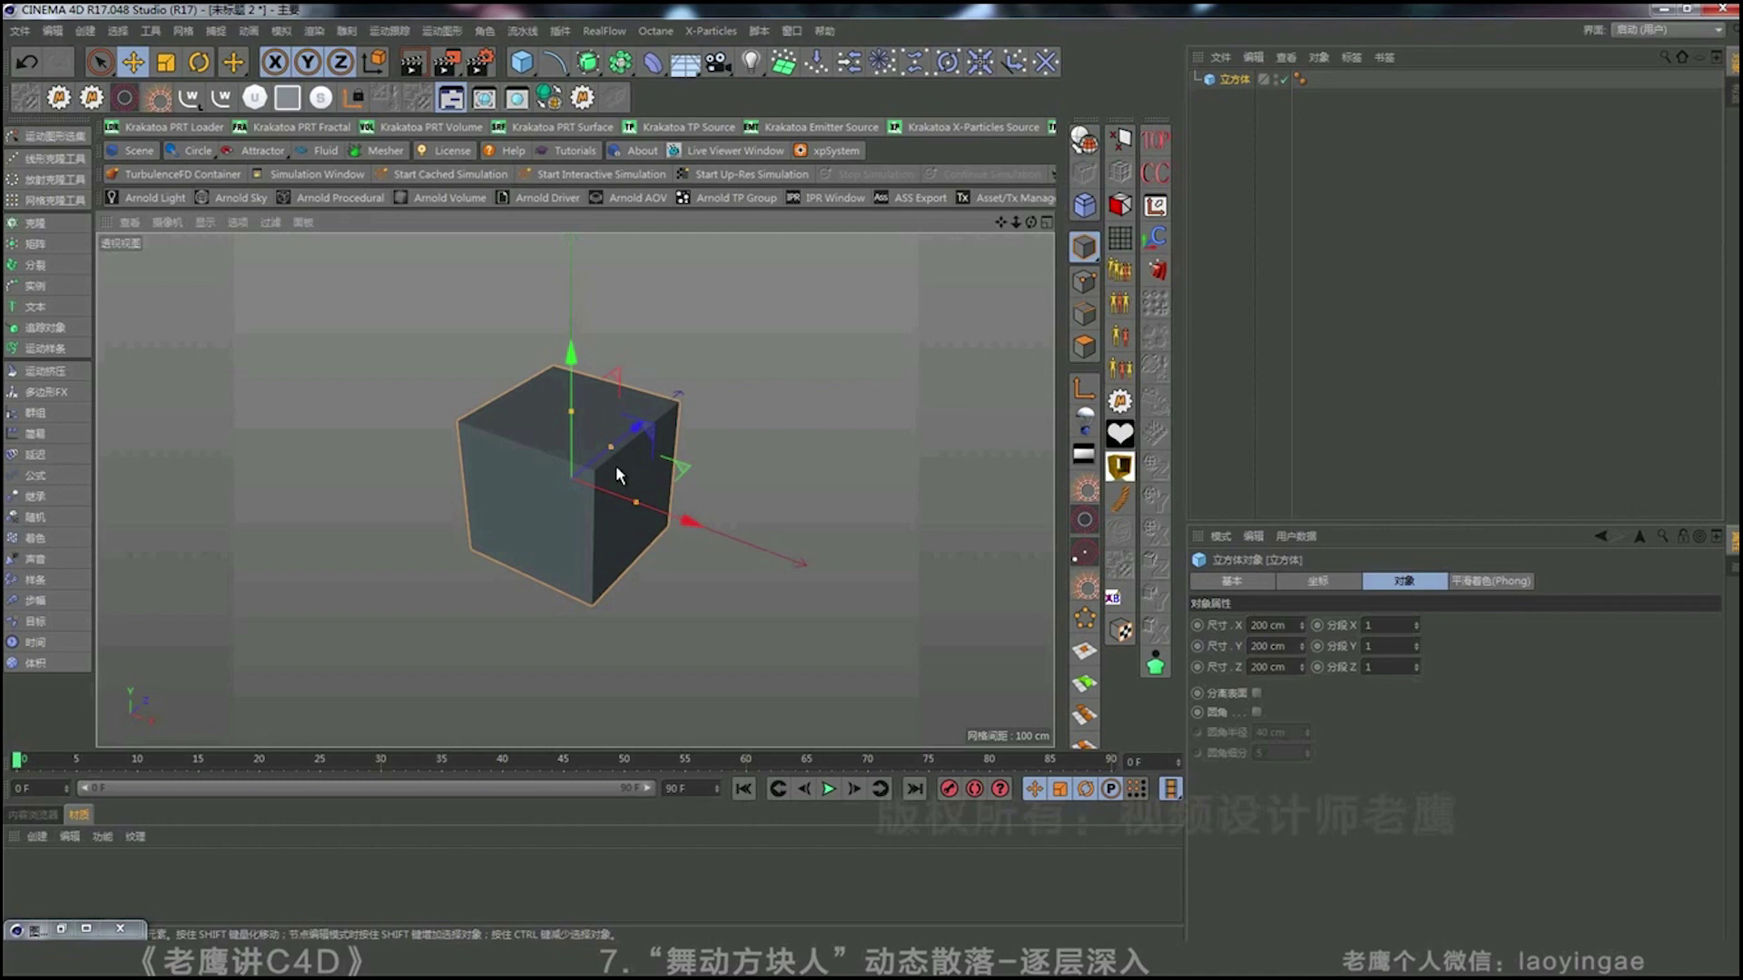
pyautogui.keyDown('alt'); pyautogui.moveTo(615, 468); pyautogui.dragTo(650, 488); pyautogui.keyUp('alt')
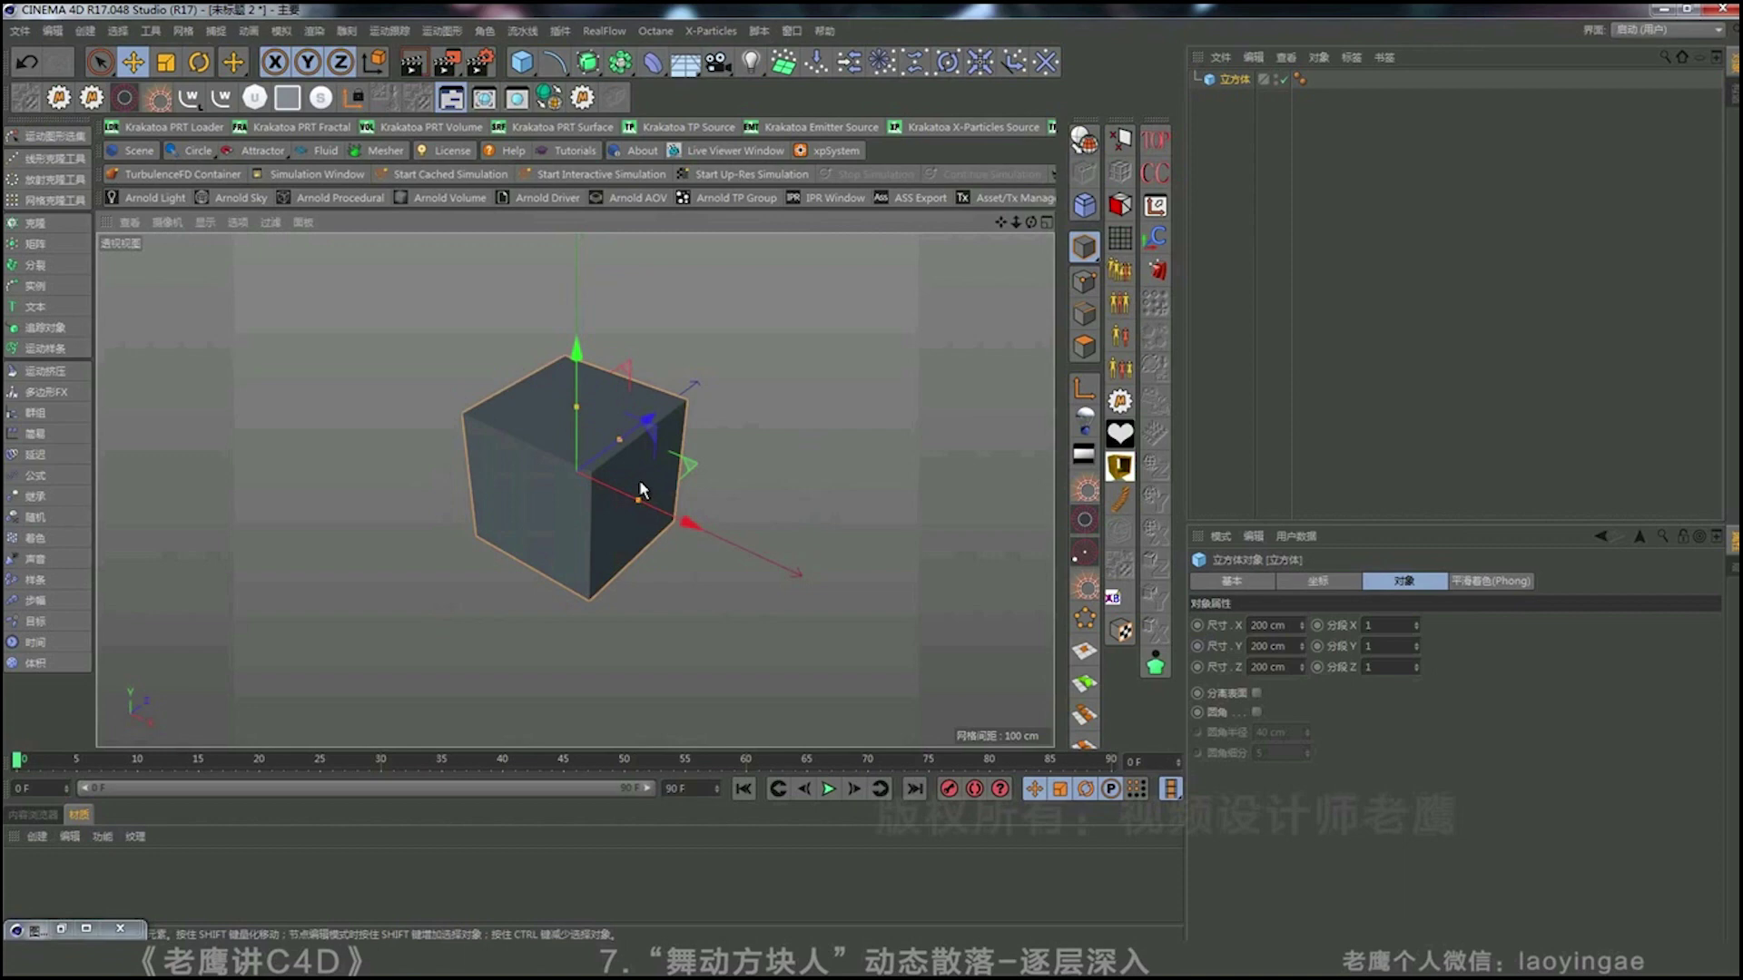
pyautogui.keyDown('alt'); pyautogui.moveTo(650, 488); pyautogui.dragTo(572, 508); pyautogui.keyUp('alt')
# Make the cube editable and list its point coordinates in the Structure manager.
pyautogui.press('c')
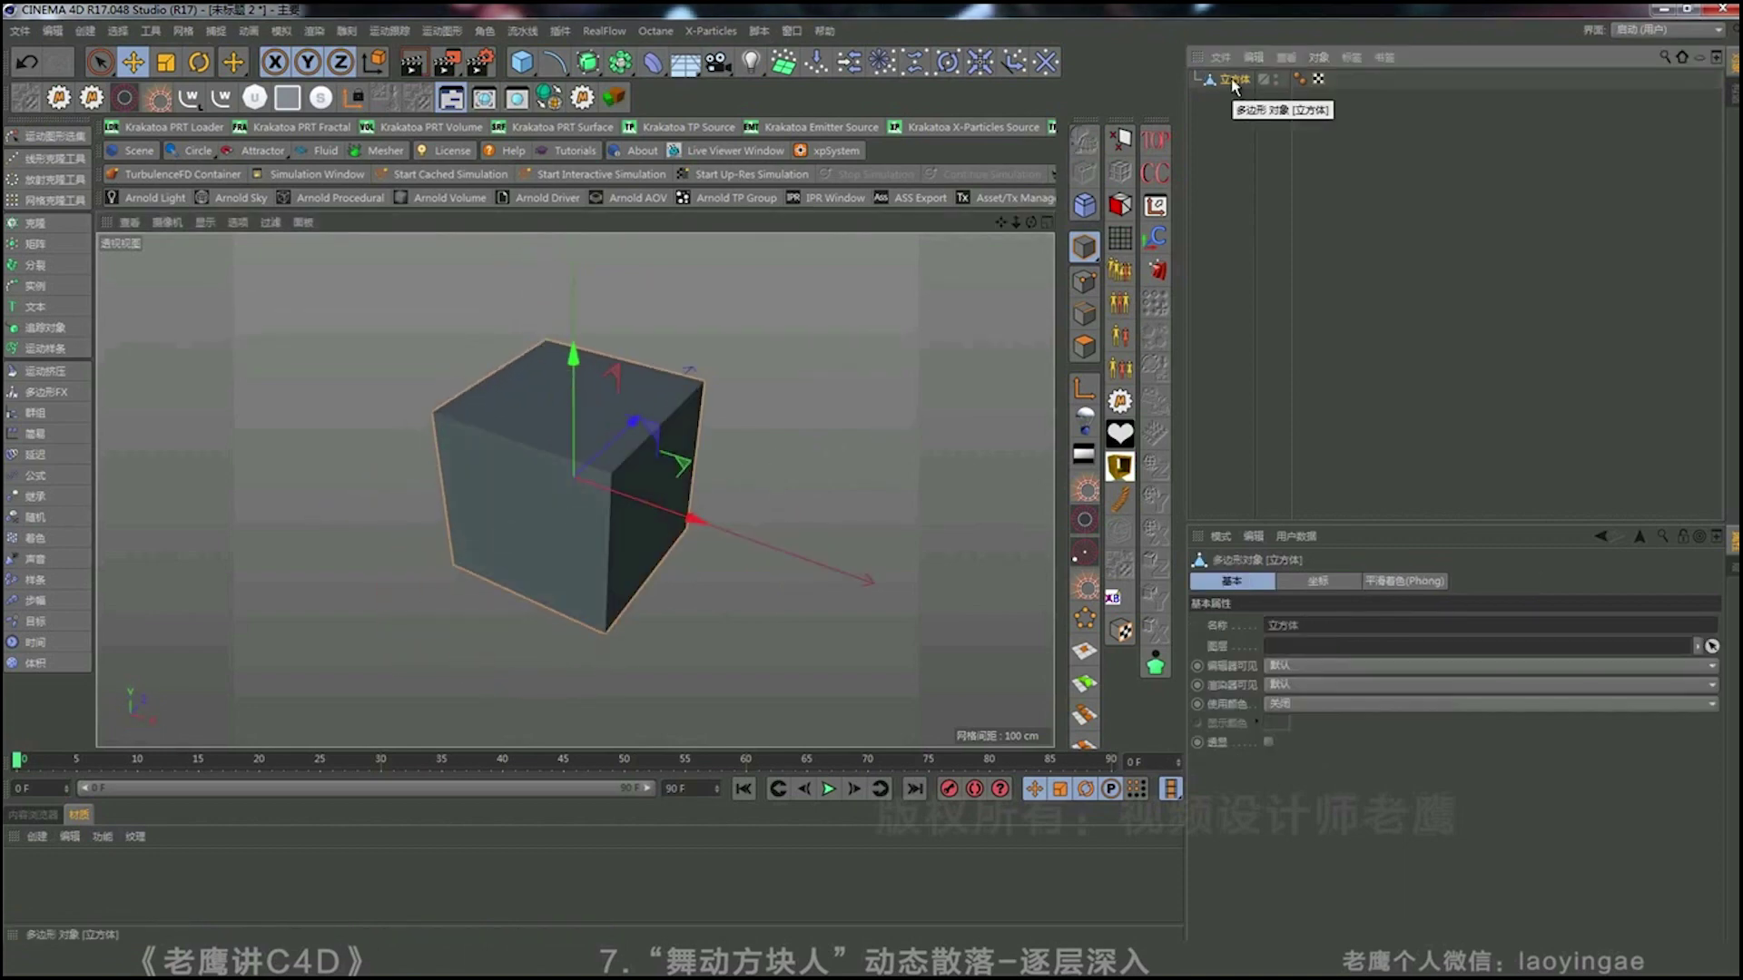
pyautogui.press('c')
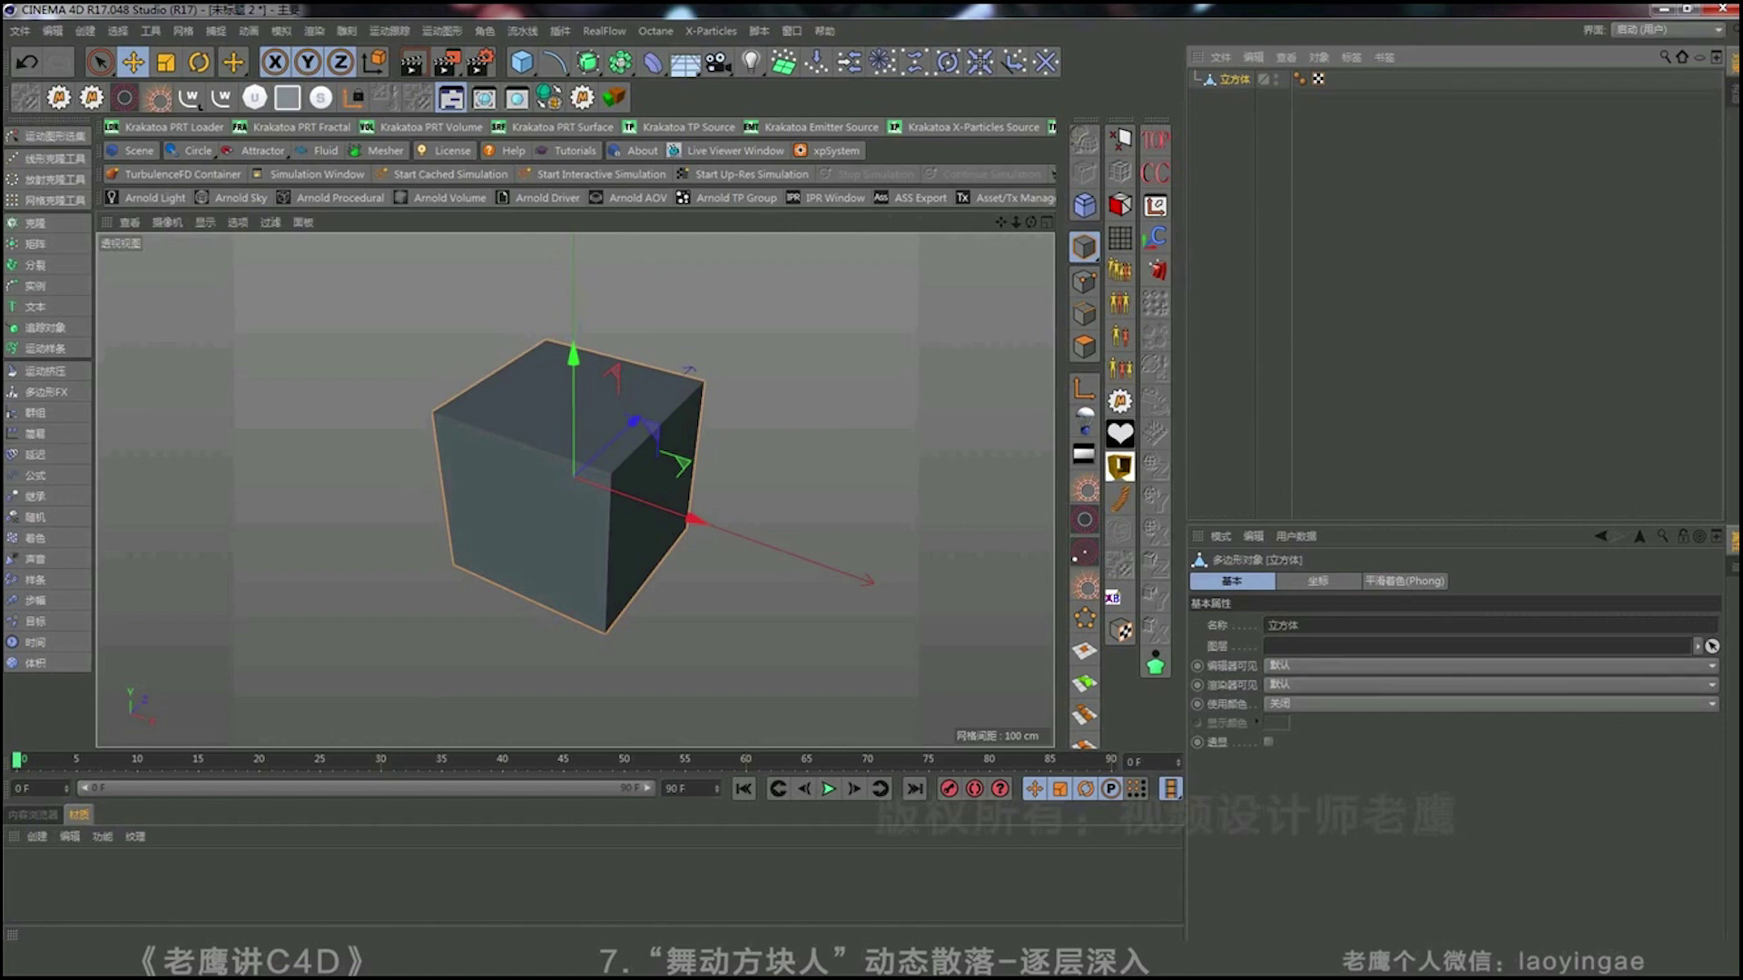
pyautogui.click(1735, 95)
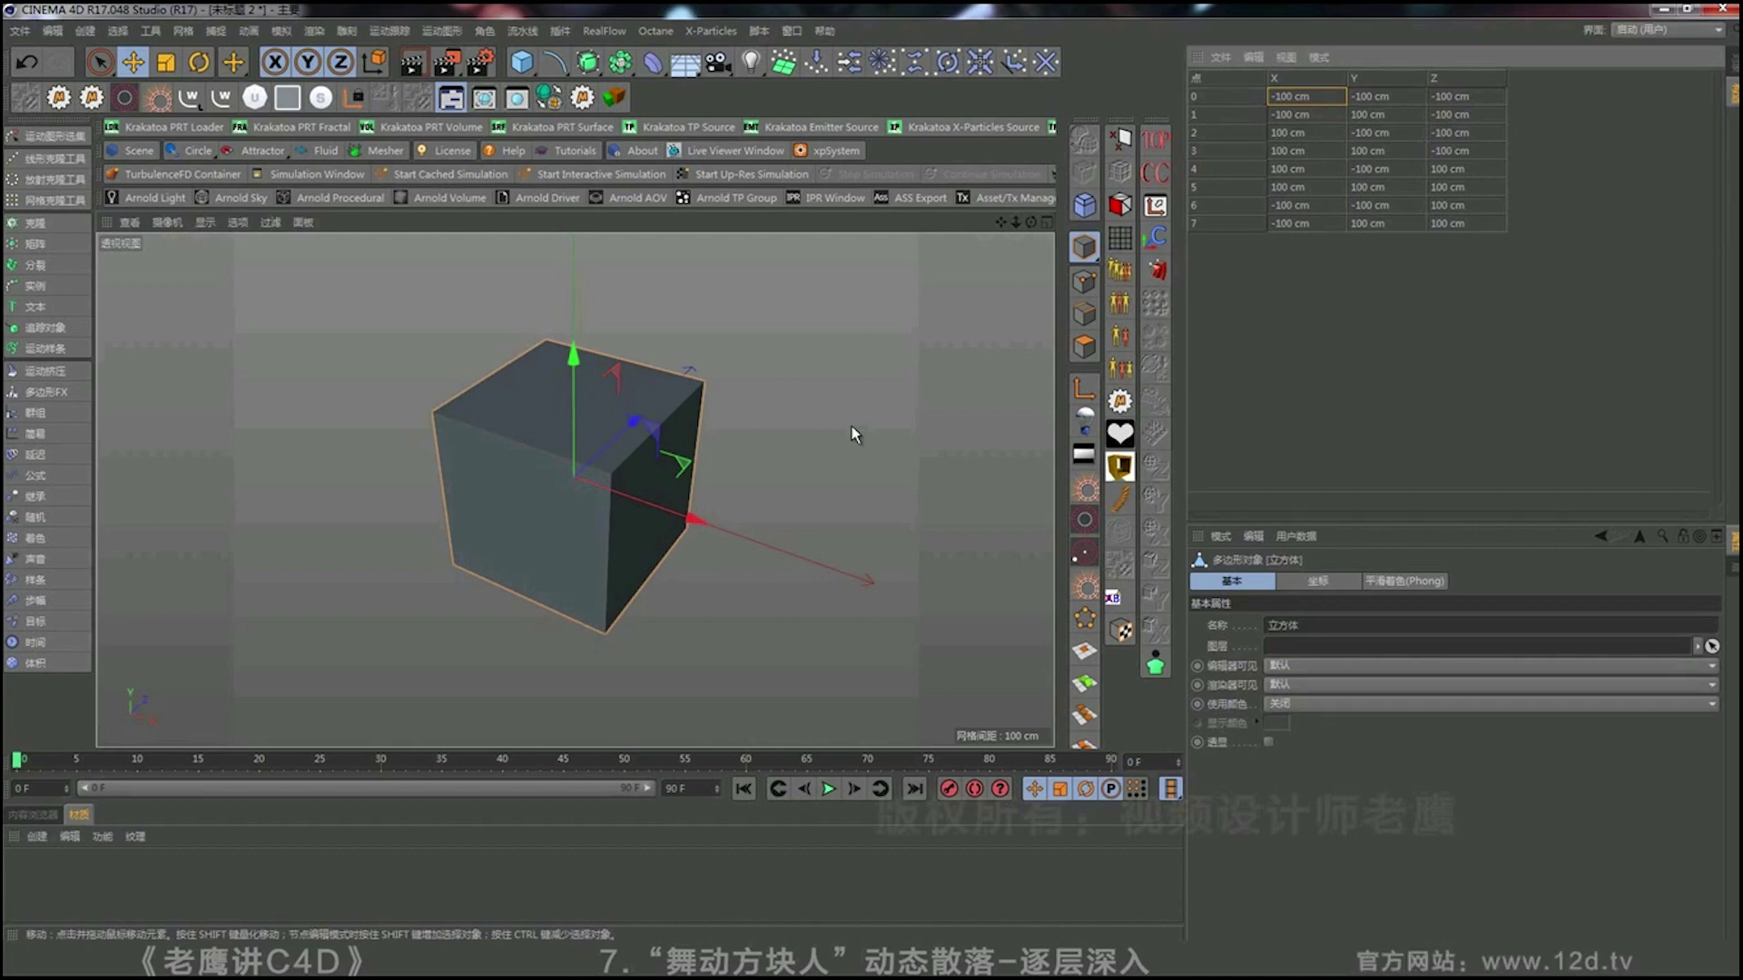
# Delete the cube's four upper corner points, leaving only the bottom face.
pyautogui.click(1084, 282)
pyautogui.click(703, 383)
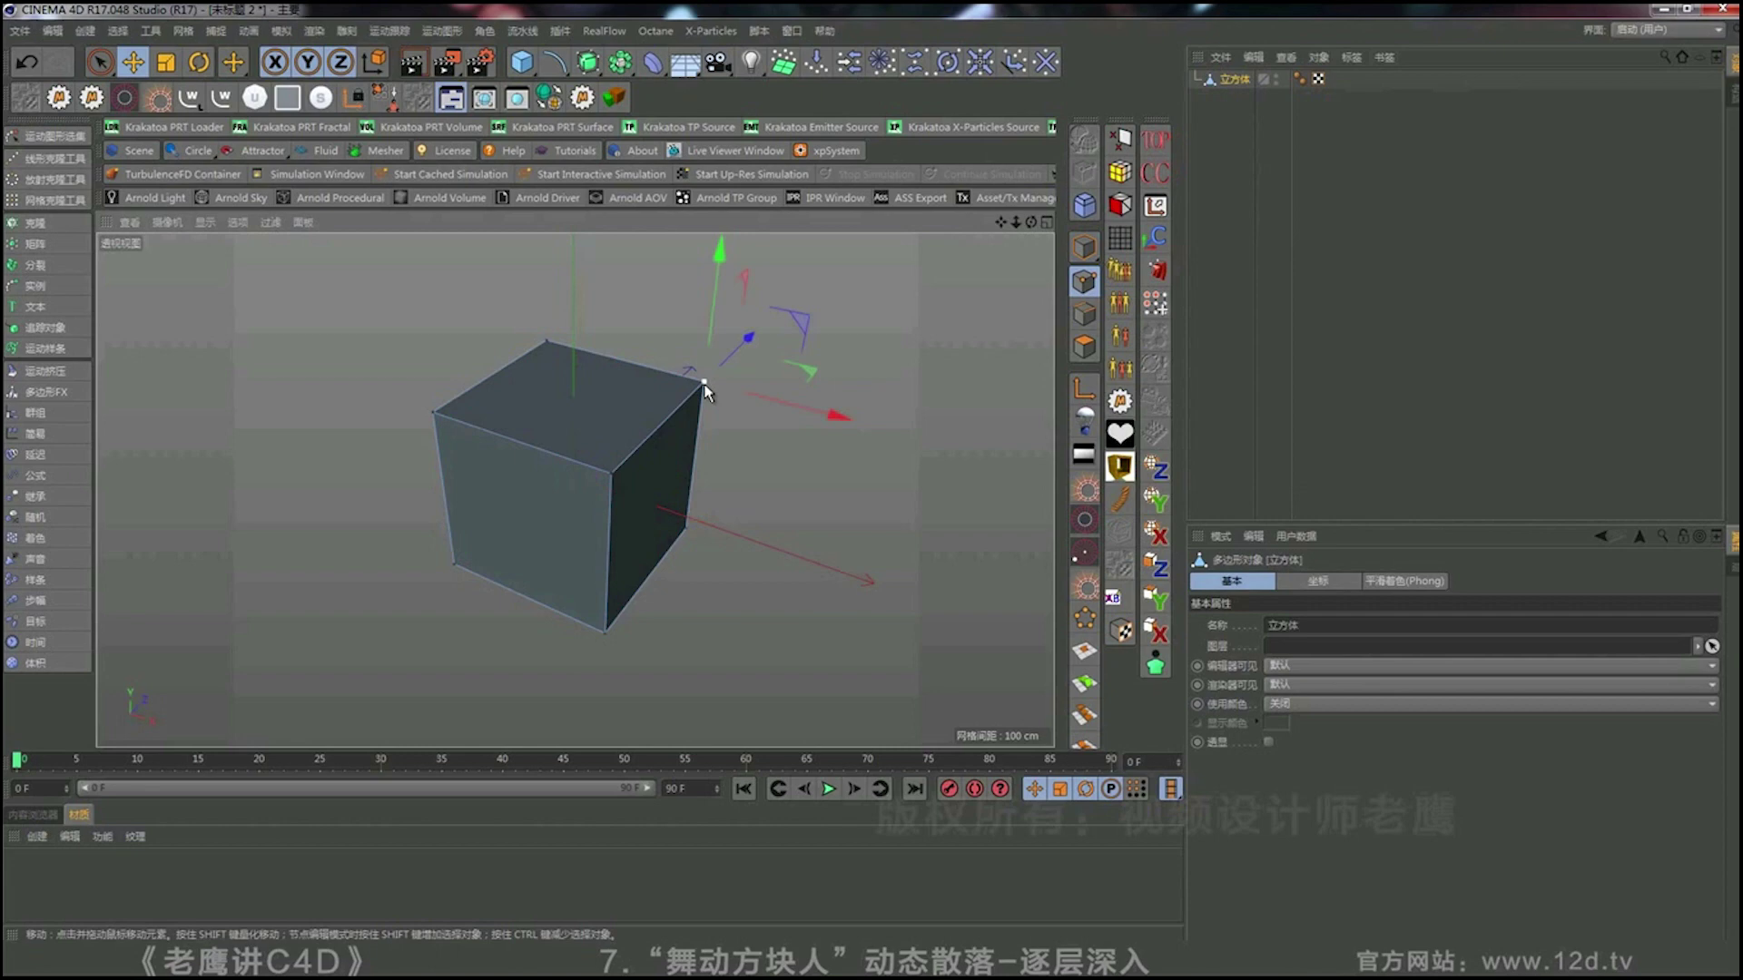
pyautogui.press('Delete')
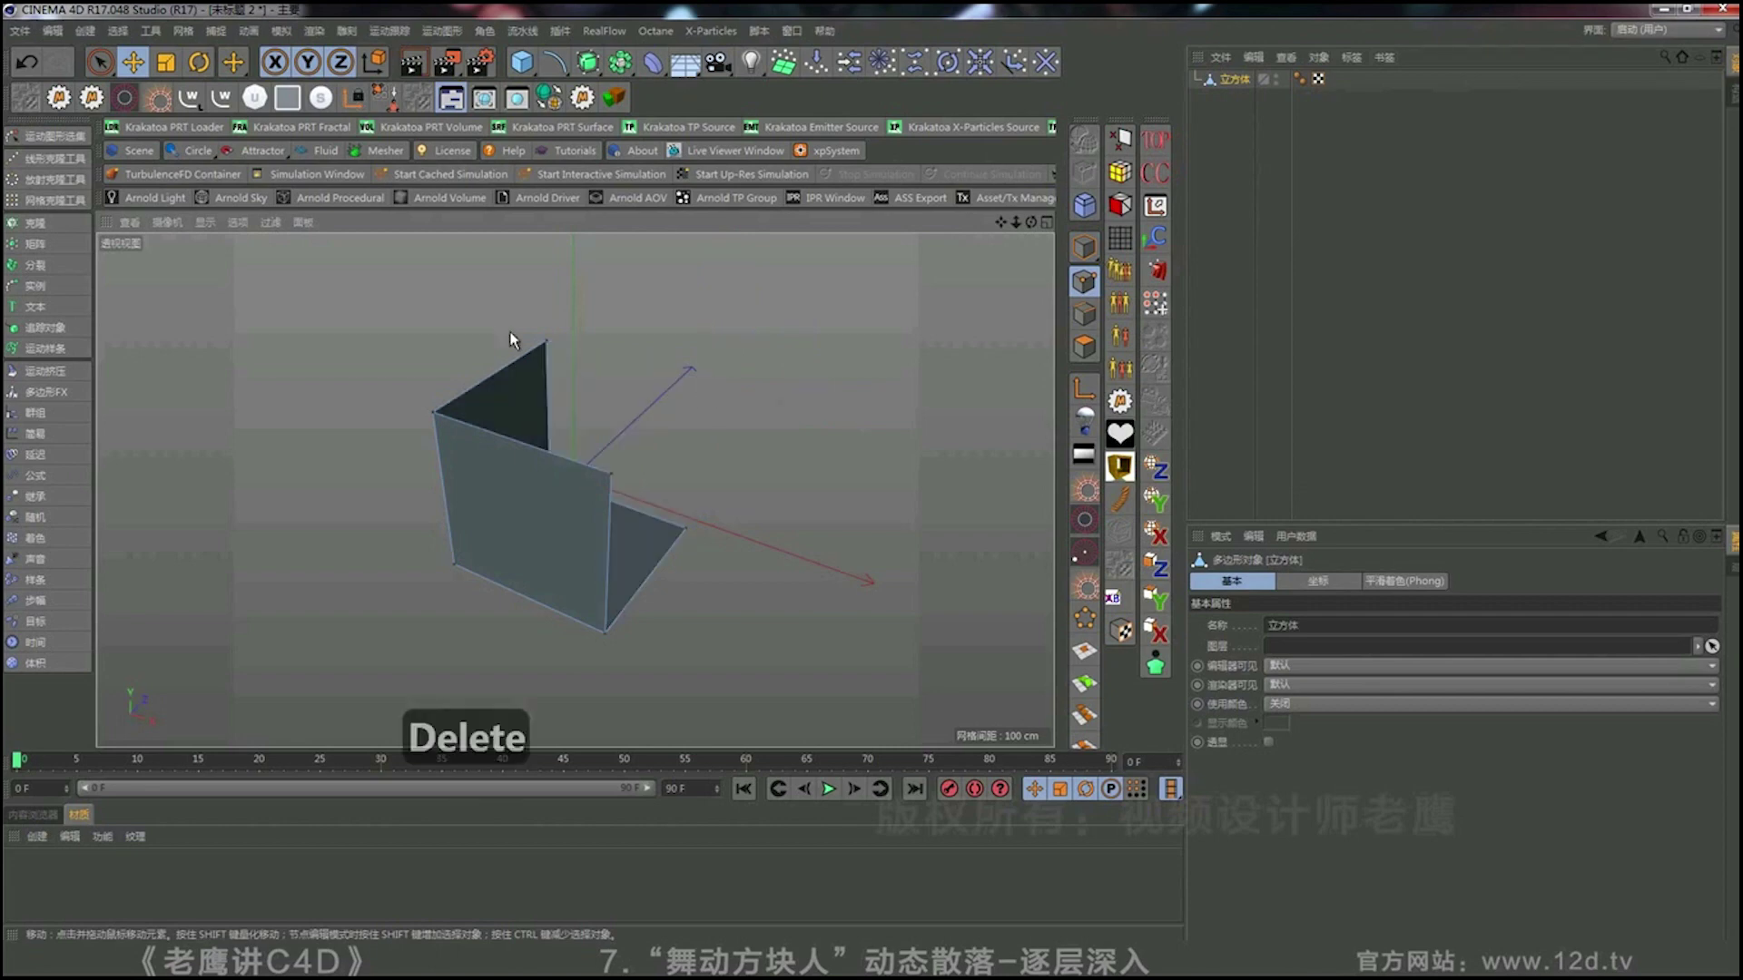
pyautogui.click(545, 343)
pyautogui.press('Delete')
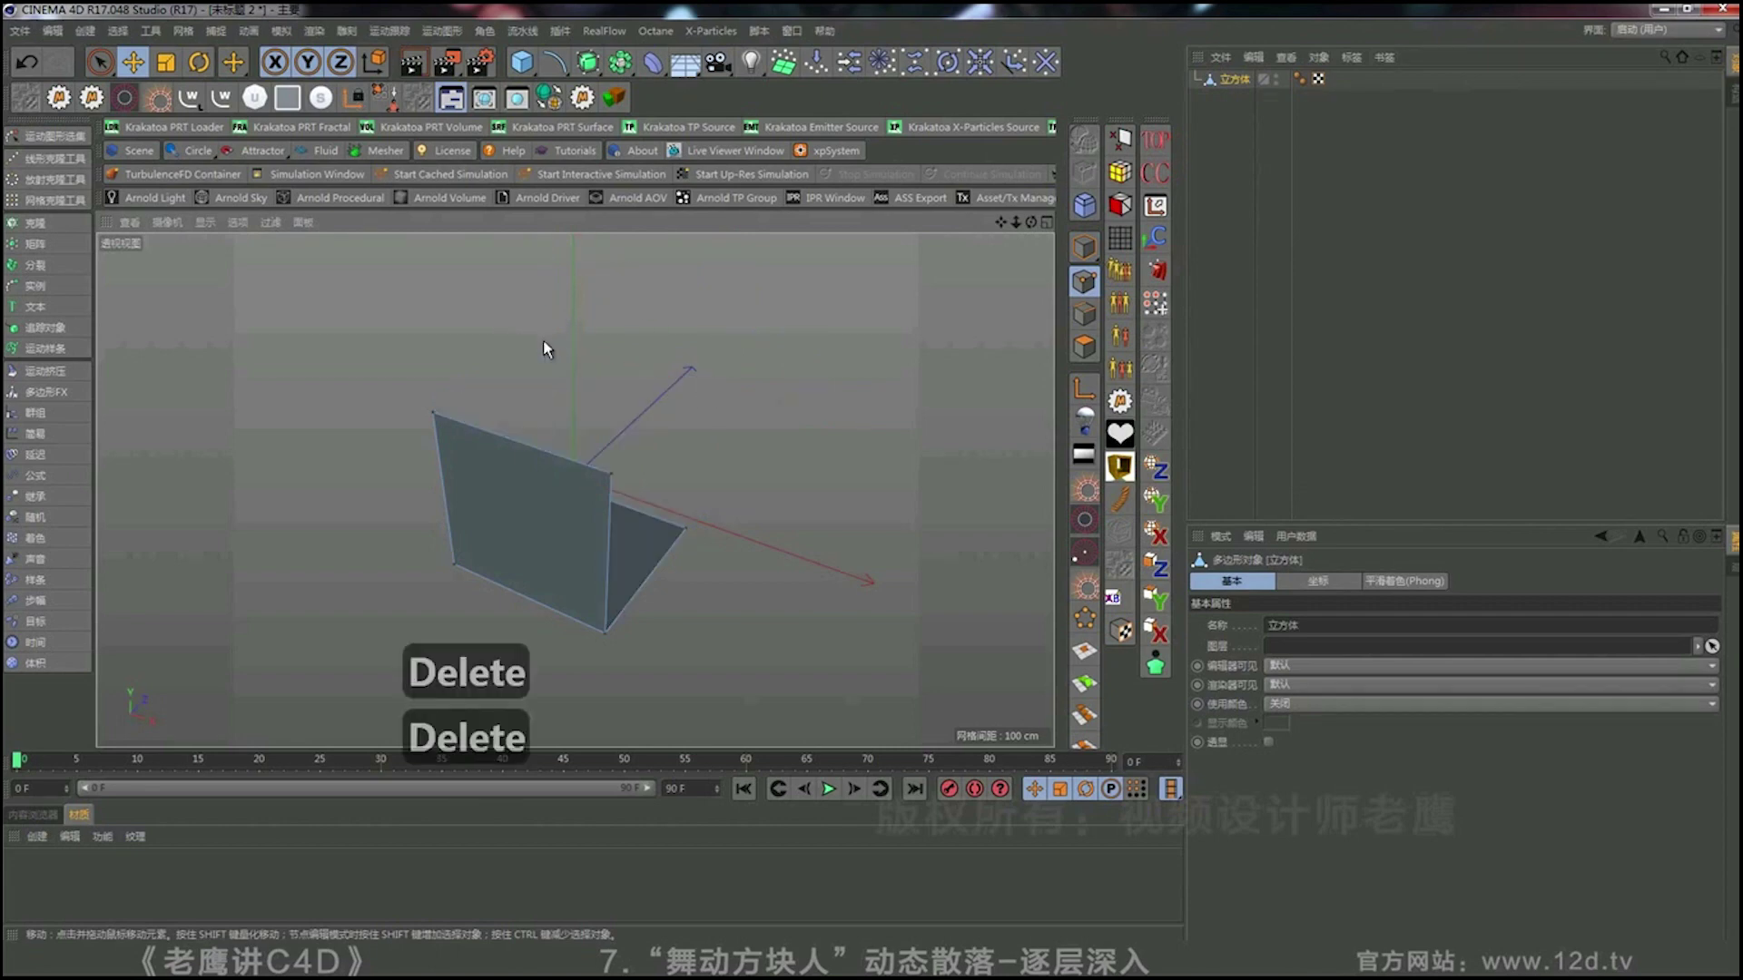
pyautogui.keyDown('alt'); pyautogui.moveTo(544, 342); pyautogui.dragTo(459, 509); pyautogui.keyUp('alt')
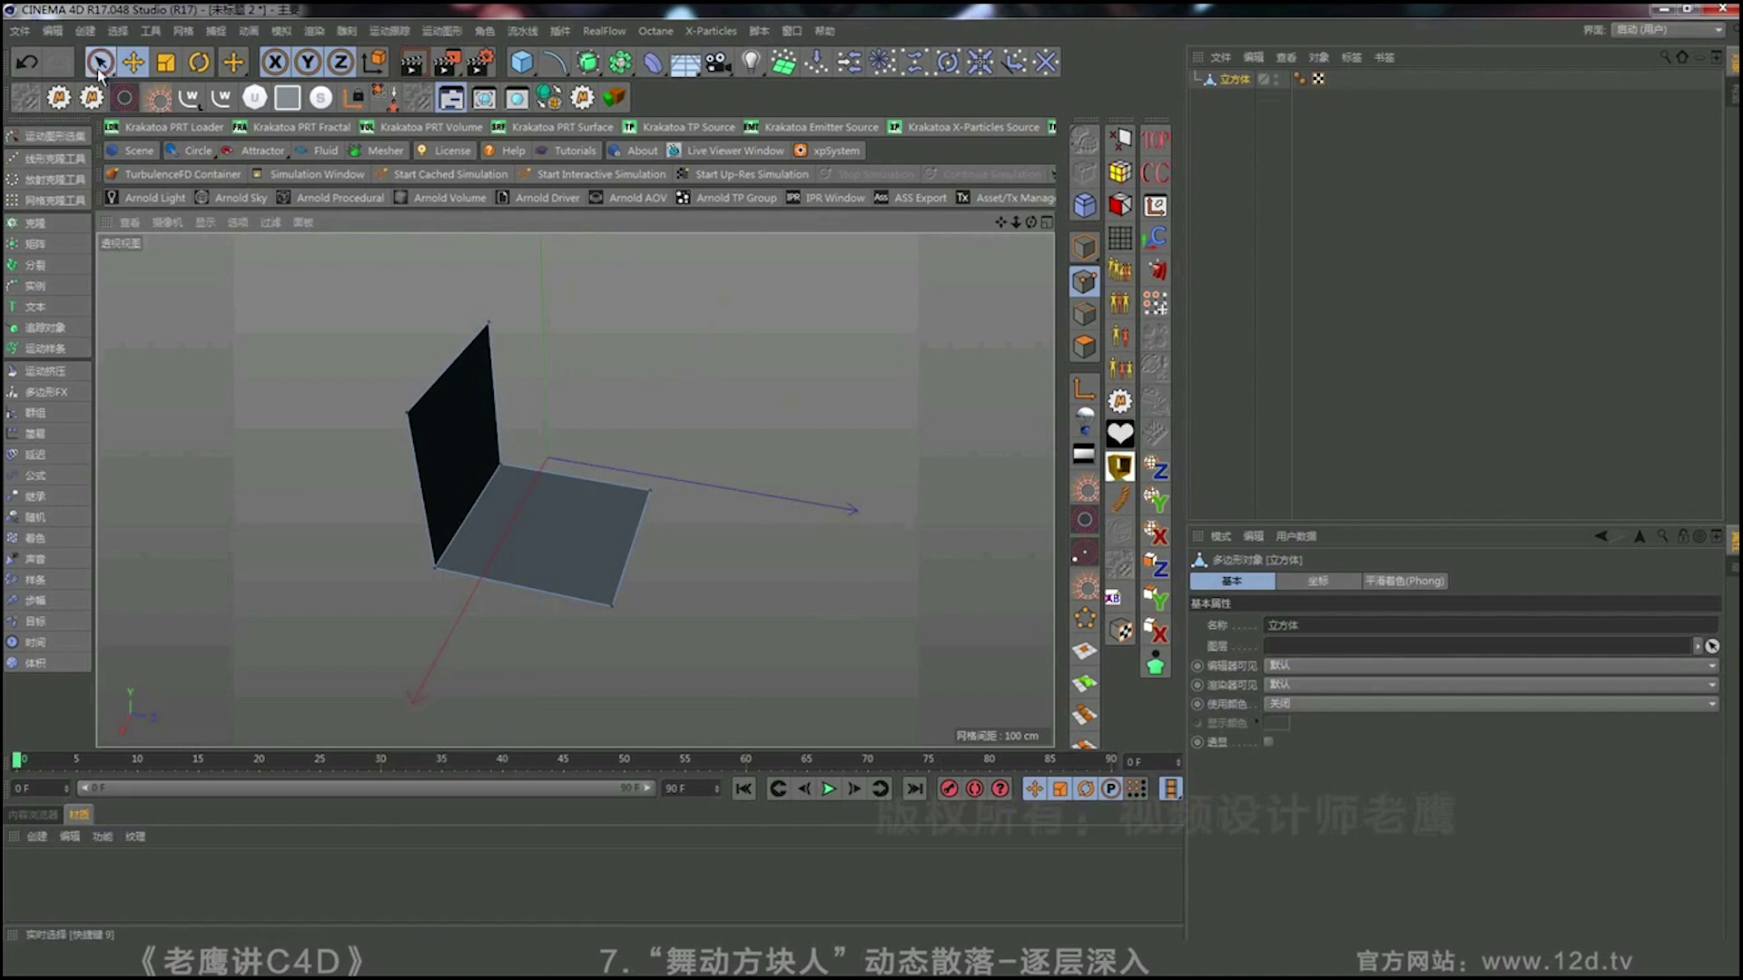
pyautogui.moveTo(100, 62); pyautogui.dragTo(154, 118)
pyautogui.keyDown('alt'); pyautogui.moveTo(636, 345); pyautogui.dragTo(743, 412); pyautogui.keyUp('alt')
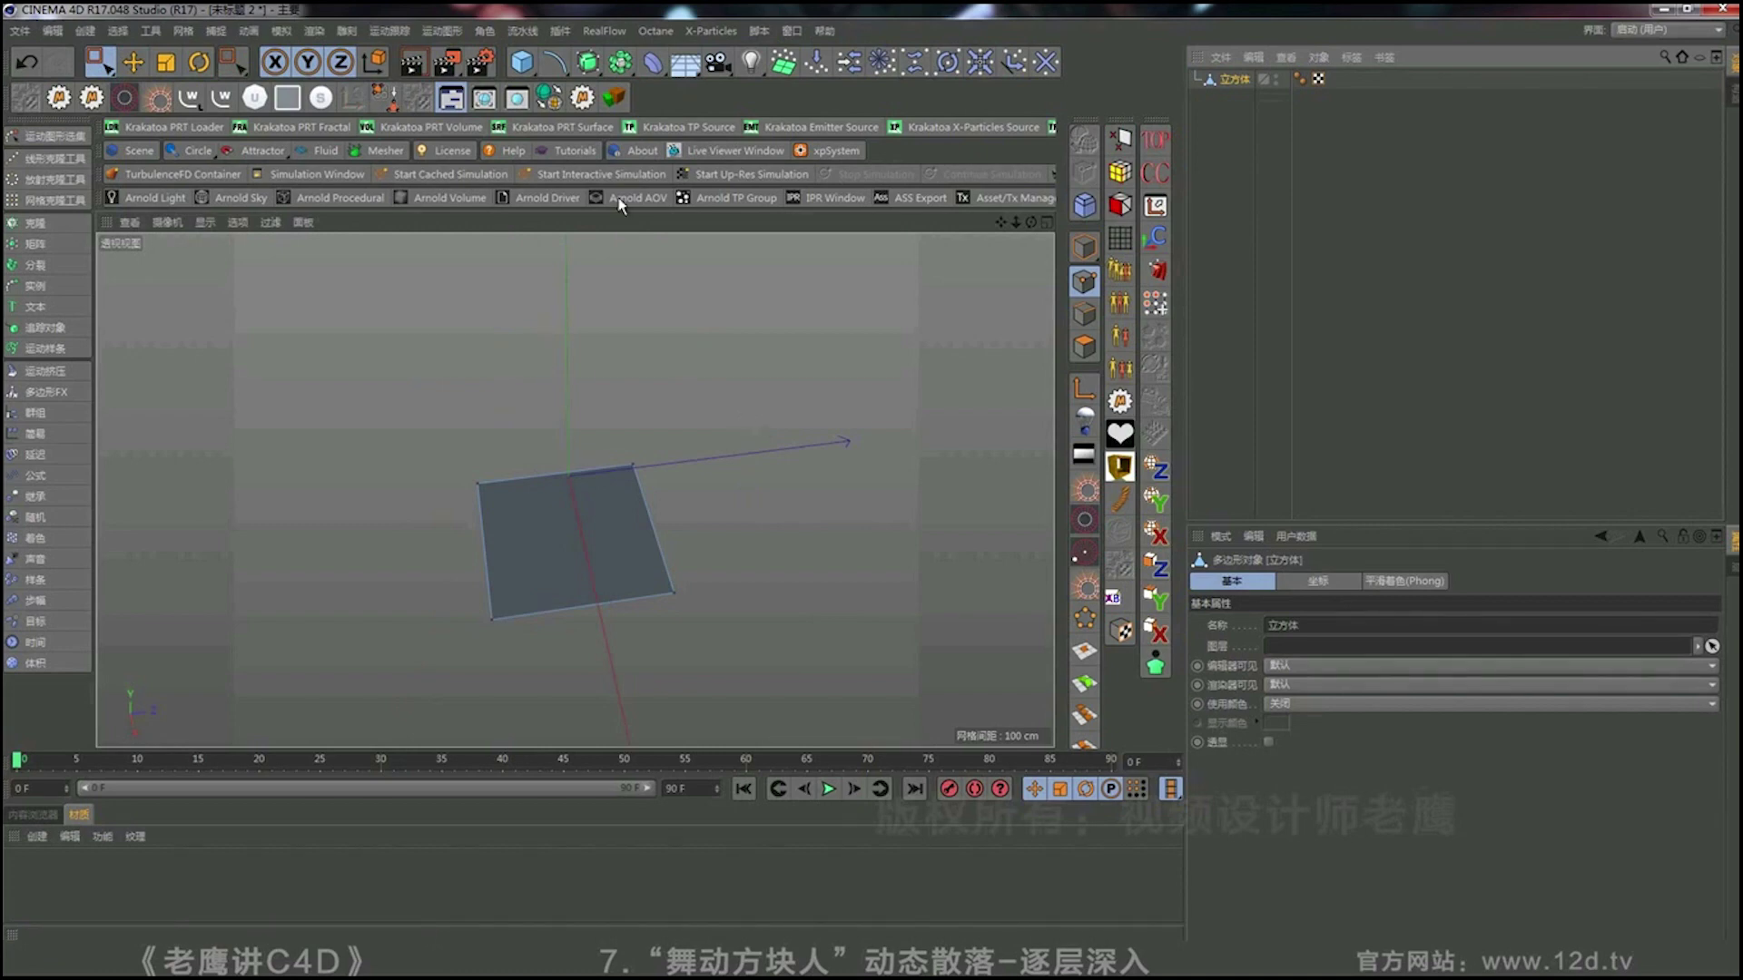
# Add a sphere with a 100 cm radius, make it editable and delete its upper cap polygons.
pyautogui.moveTo(522, 62); pyautogui.dragTo(801, 119)
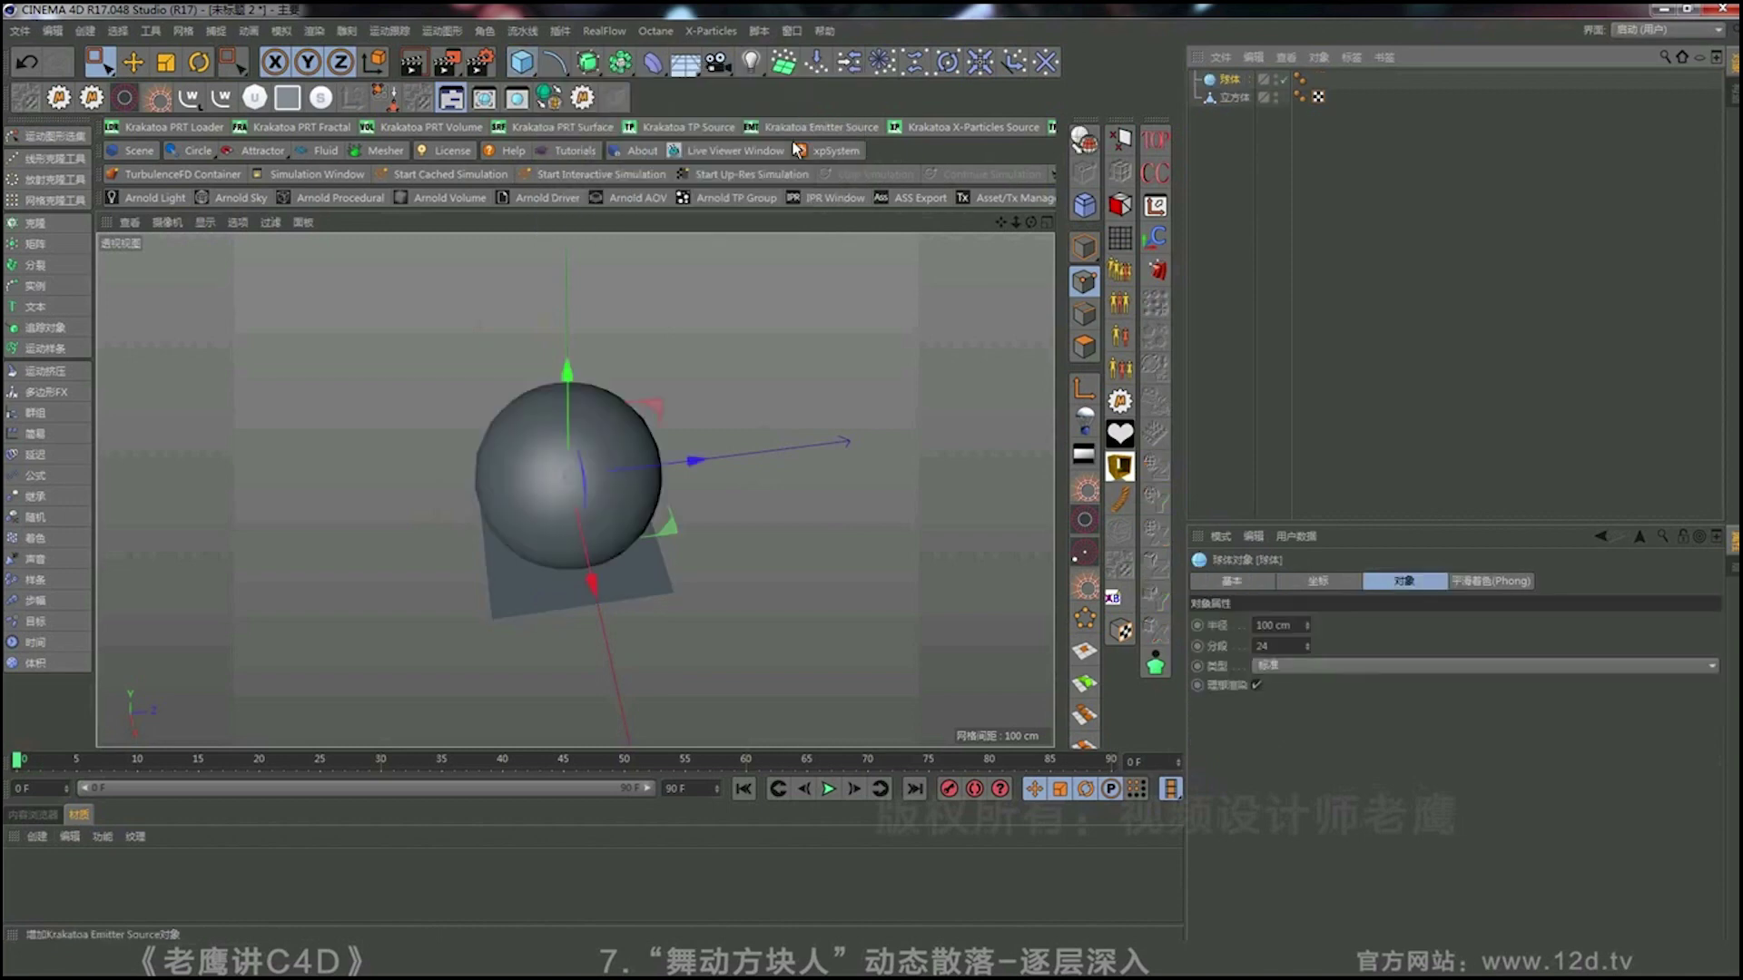
pyautogui.press('c')
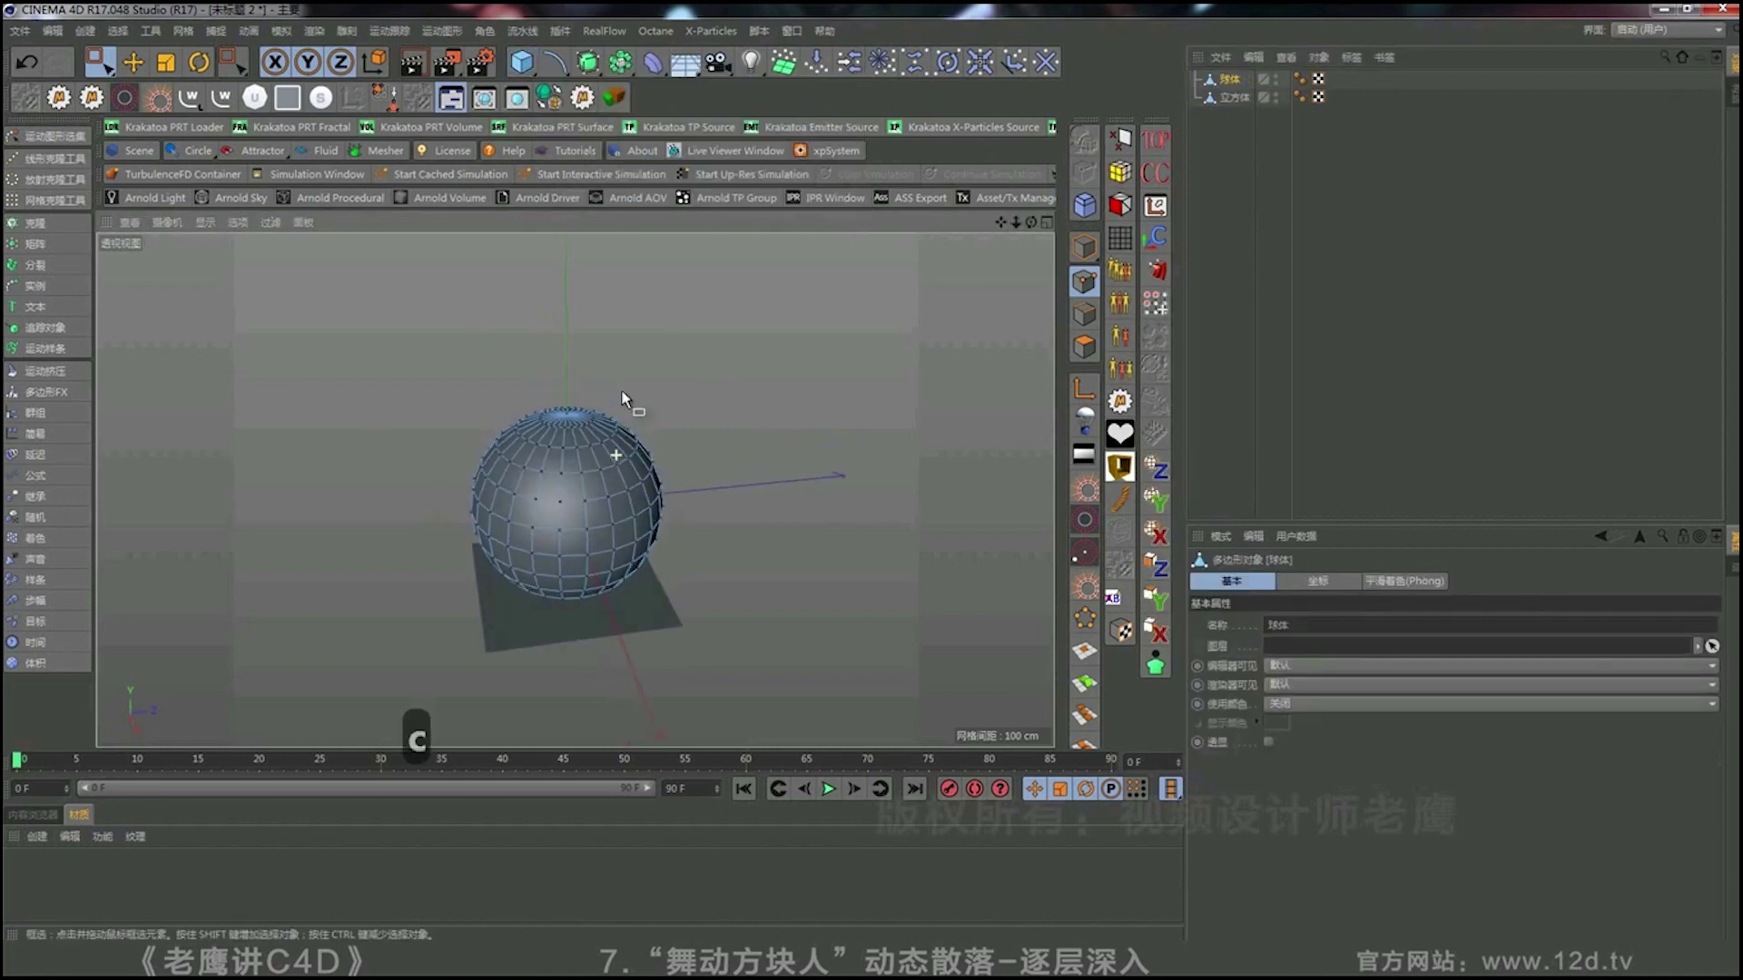
pyautogui.click(1084, 345)
pyautogui.moveTo(480, 355); pyautogui.dragTo(730, 487)
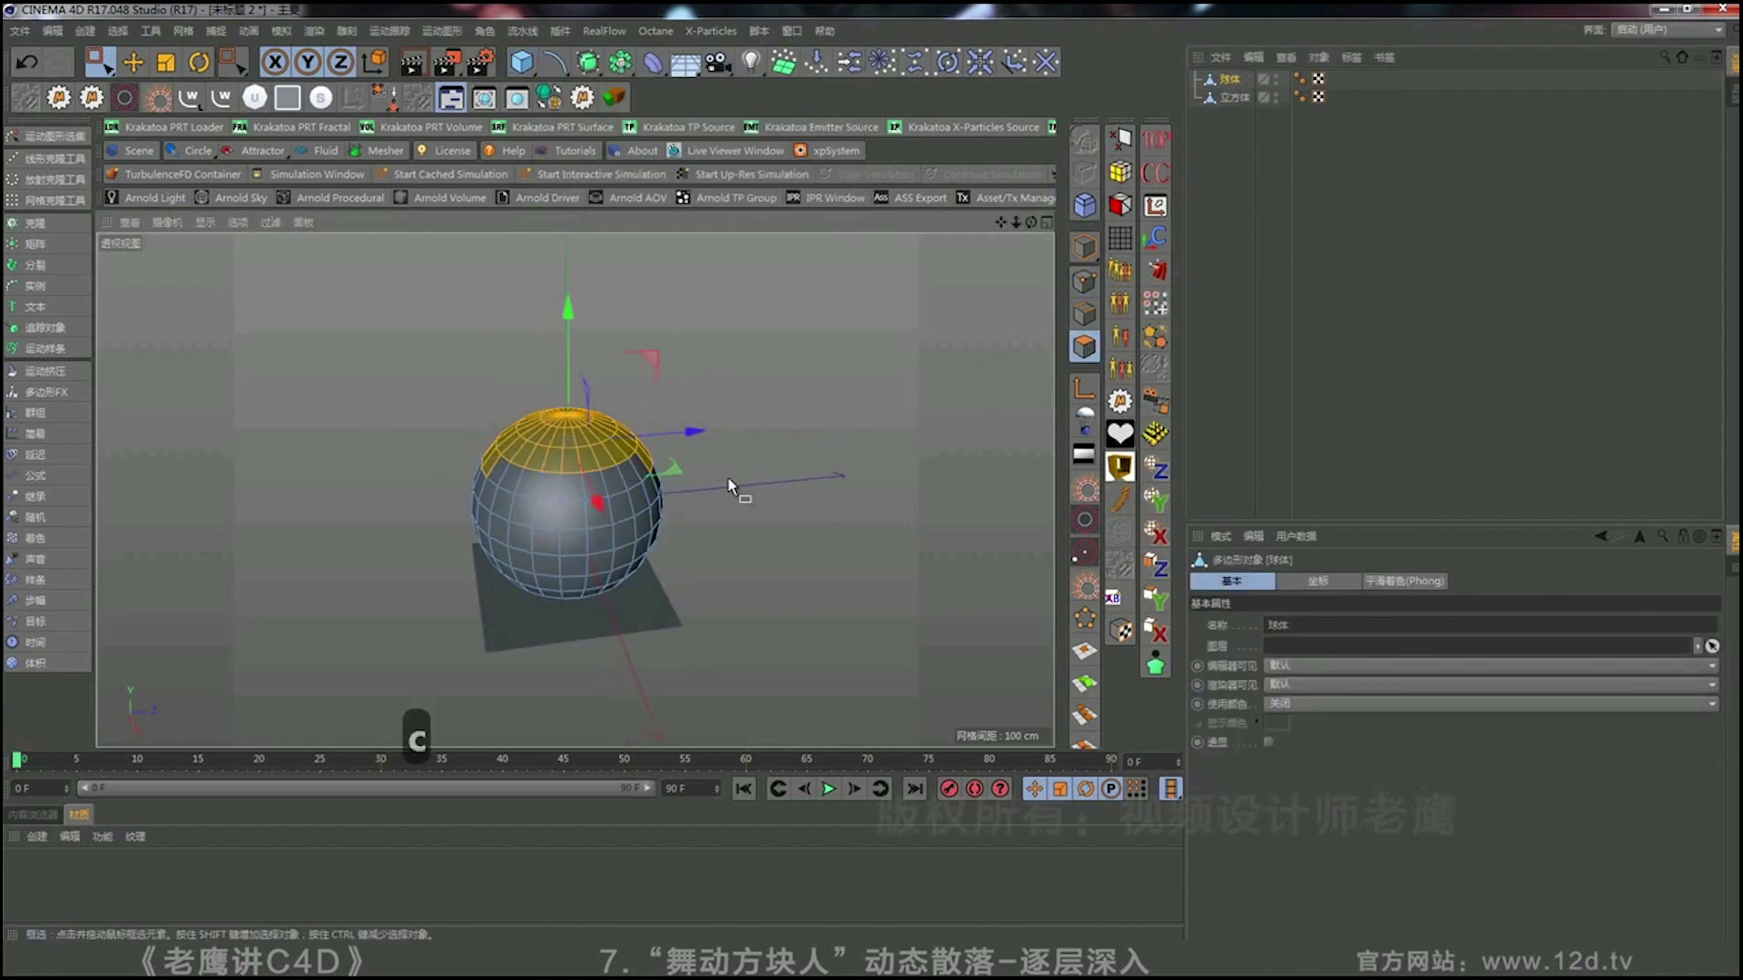
pyautogui.press('Delete')
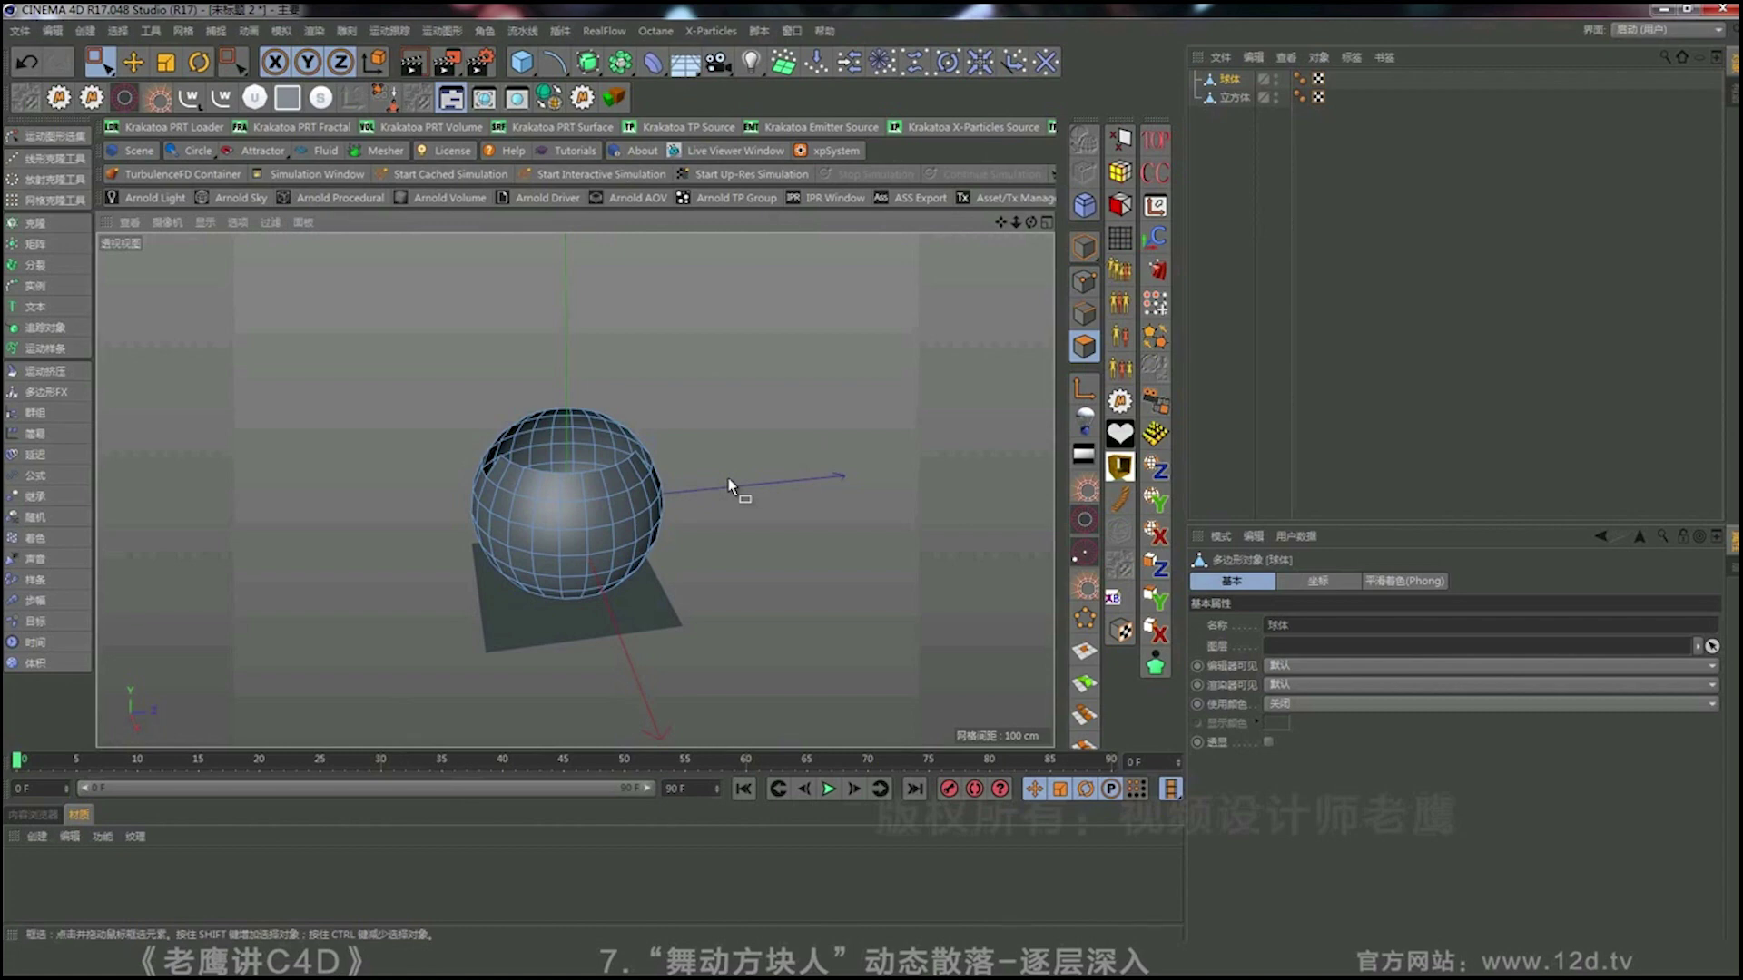
# Examine the points around the sphere's open top in point mode, and compare with its appearance in model mode.
pyautogui.keyDown('alt'); pyautogui.moveTo(606, 505); pyautogui.dragTo(612, 456); pyautogui.keyUp('alt')
pyautogui.scroll(3, 612, 456)
pyautogui.click(1084, 283)
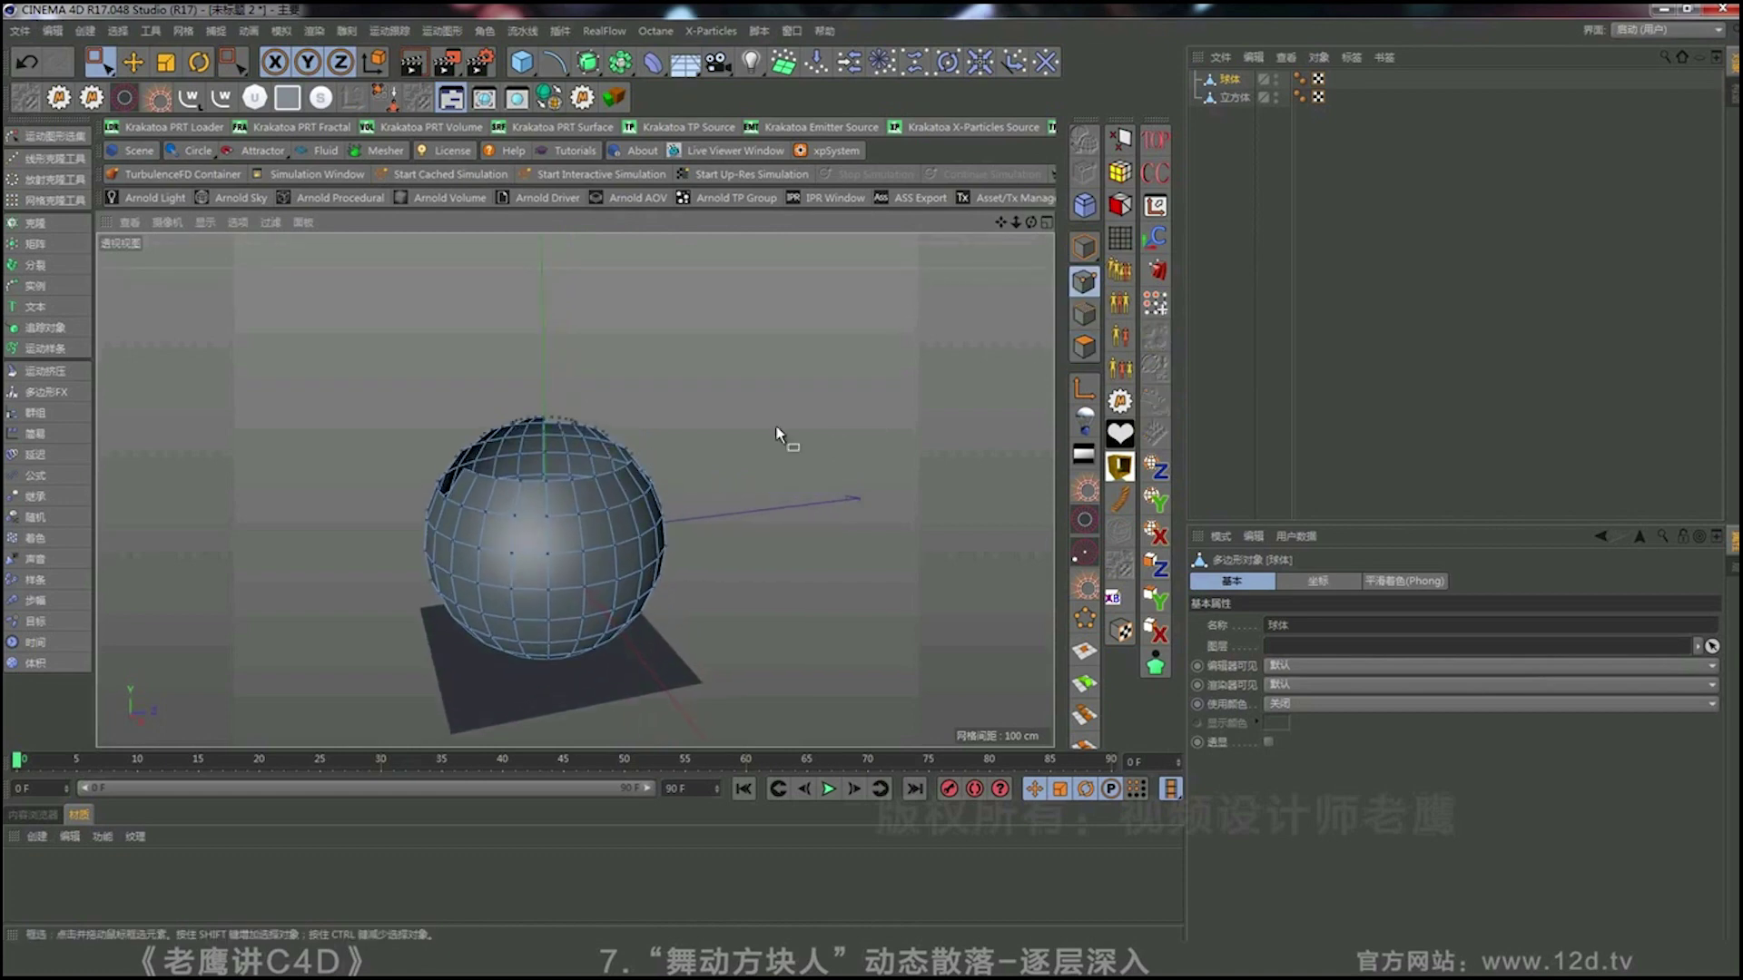
pyautogui.scroll(6, 603, 421)
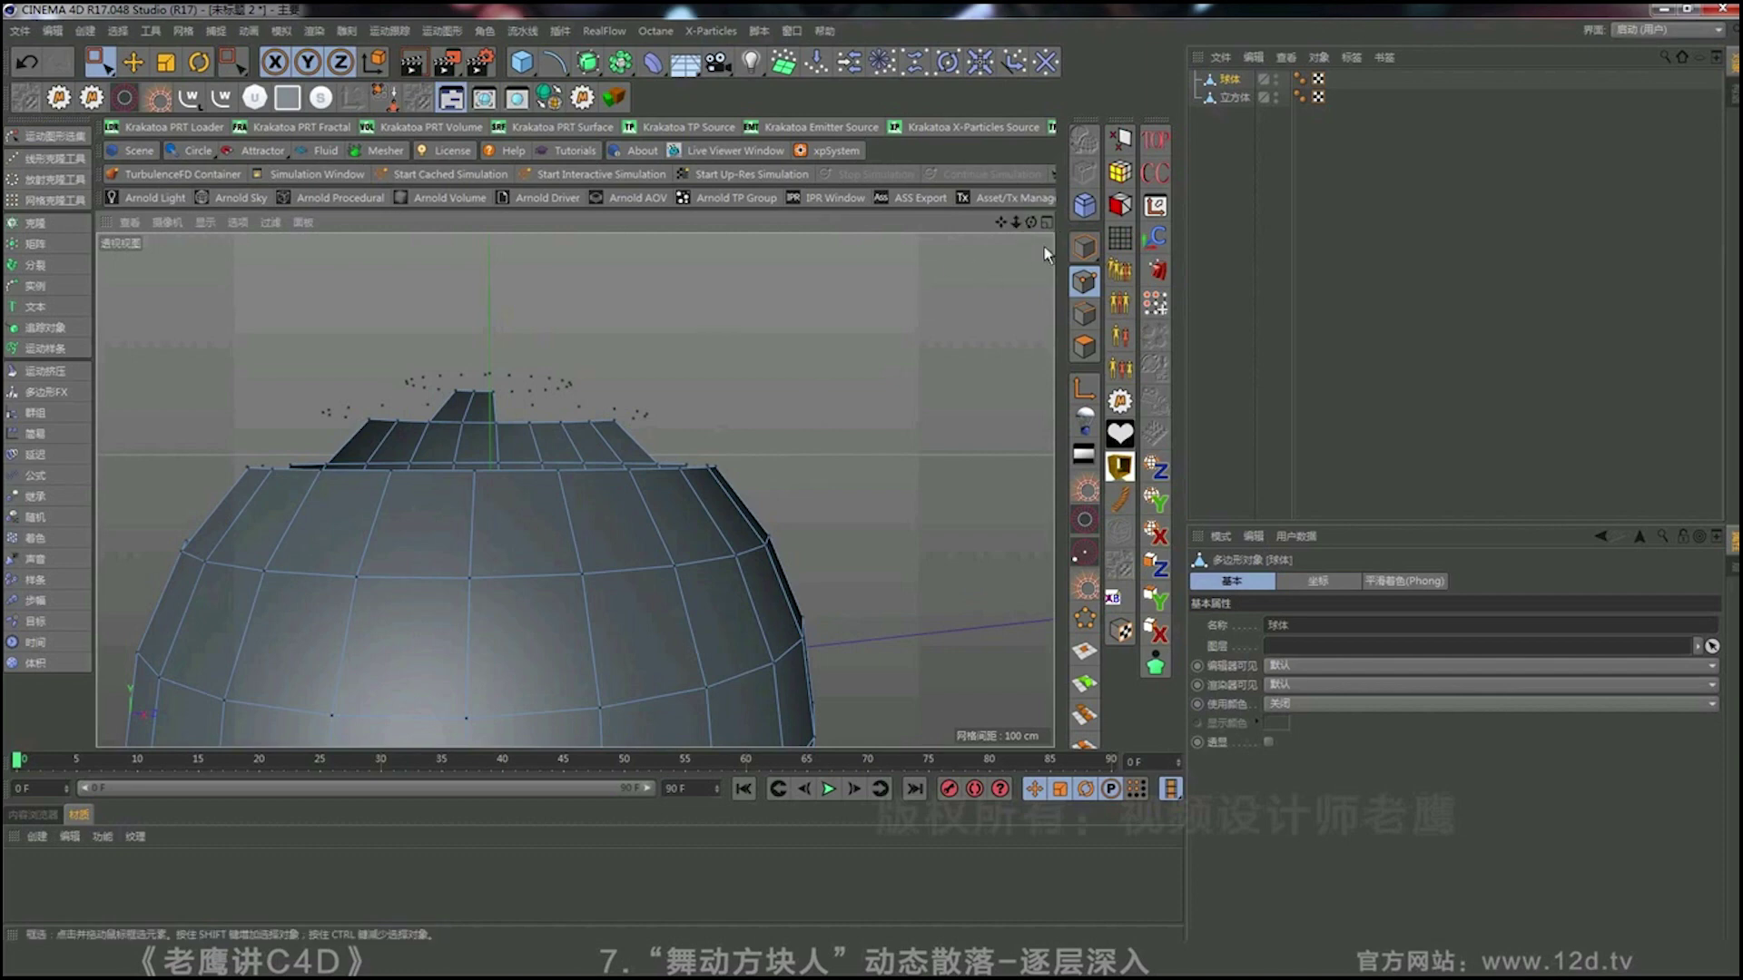
pyautogui.click(1084, 247)
pyautogui.scroll(-3, 545, 586)
pyautogui.scroll(-5, 545, 585)
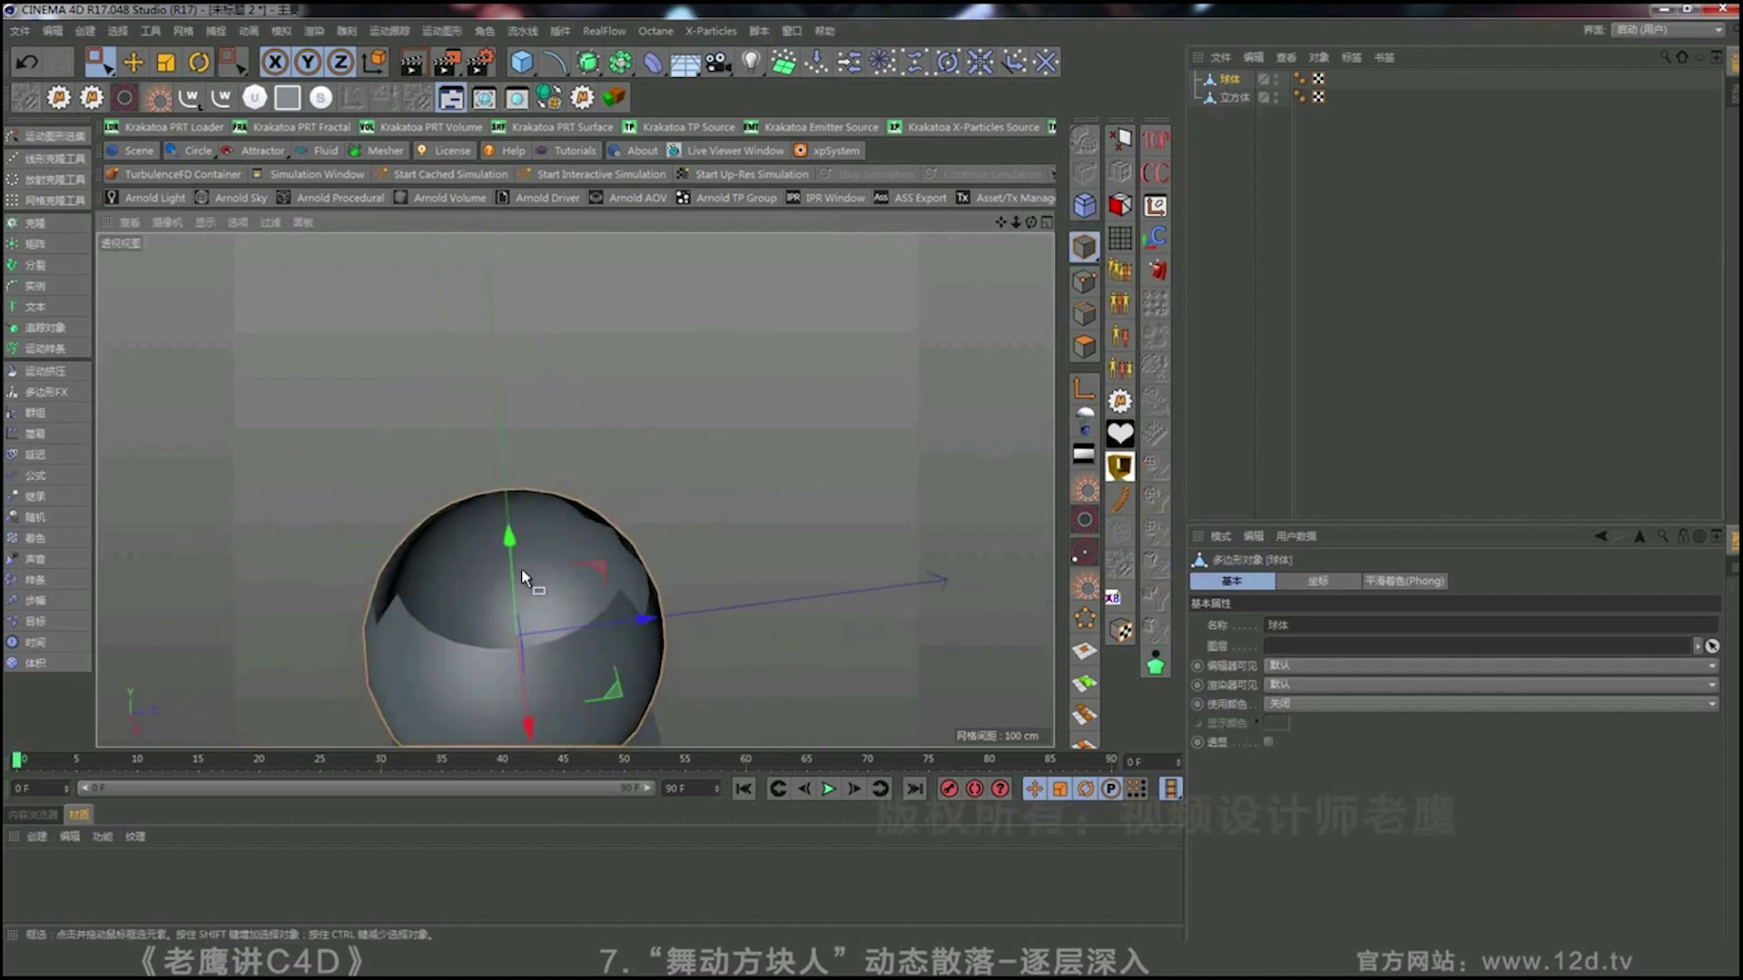
# Delete the cut sphere and the remaining cube face from the scene.
pyautogui.press('Delete')
pyautogui.click(1223, 82)
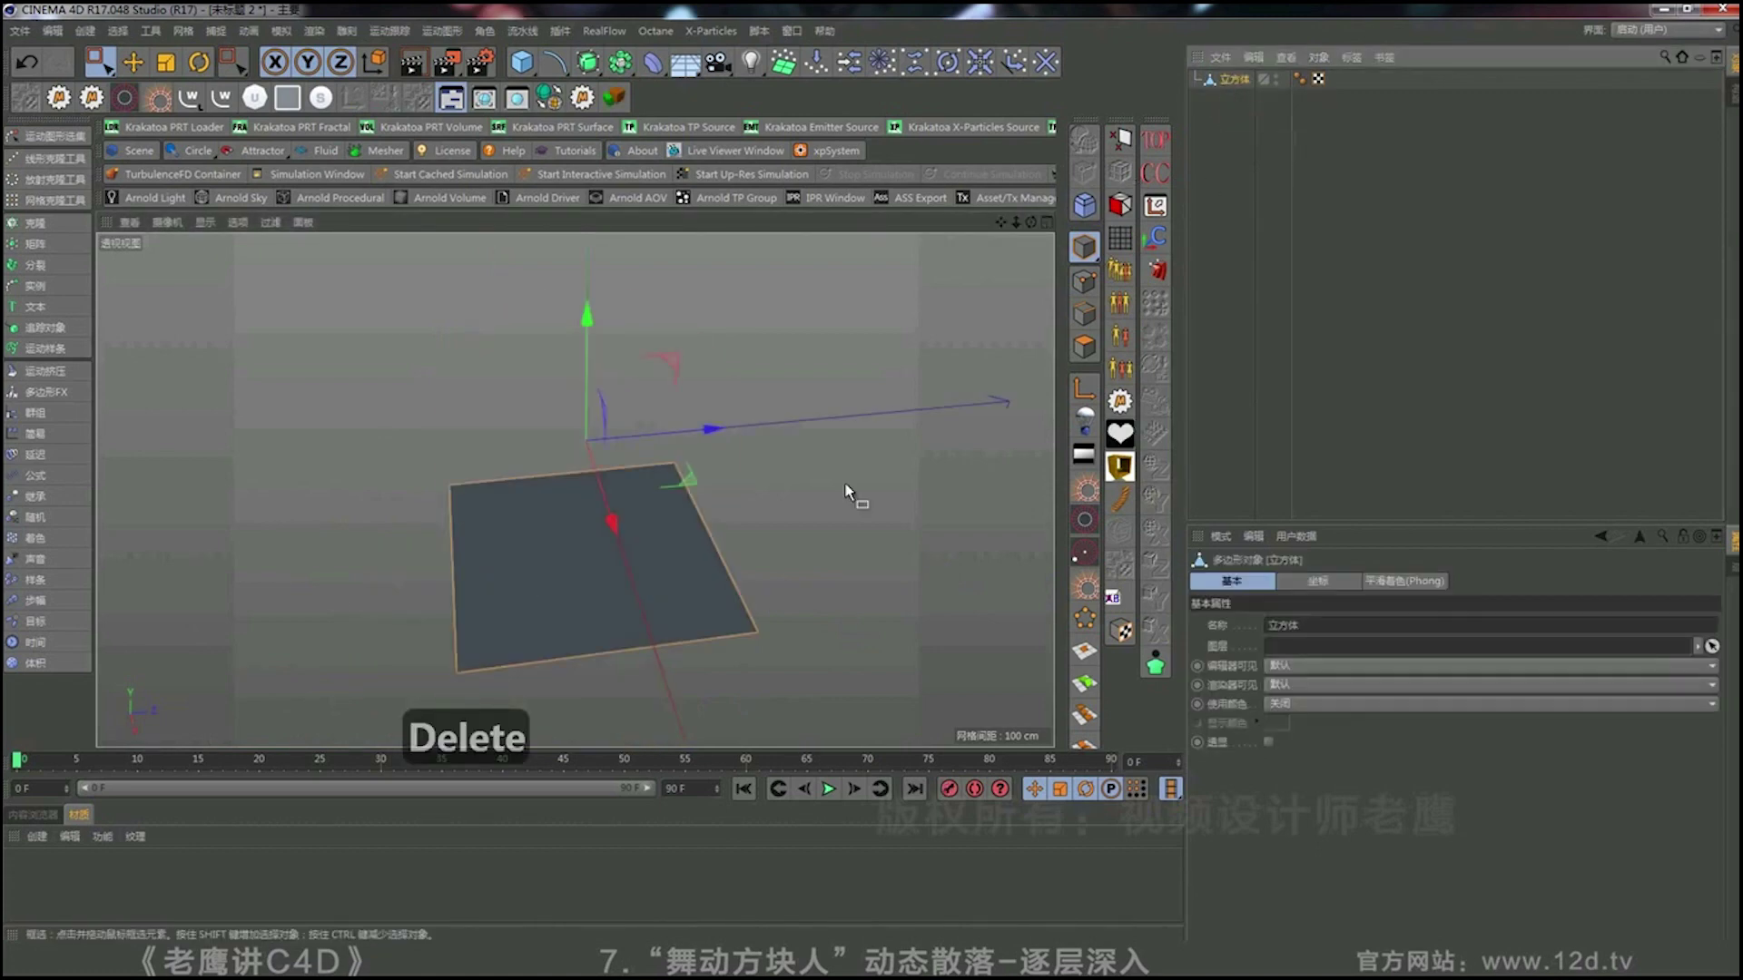
pyautogui.keyDown('alt'); pyautogui.moveTo(722, 499); pyautogui.dragTo(835, 487); pyautogui.keyUp('alt')
pyautogui.press('Delete')
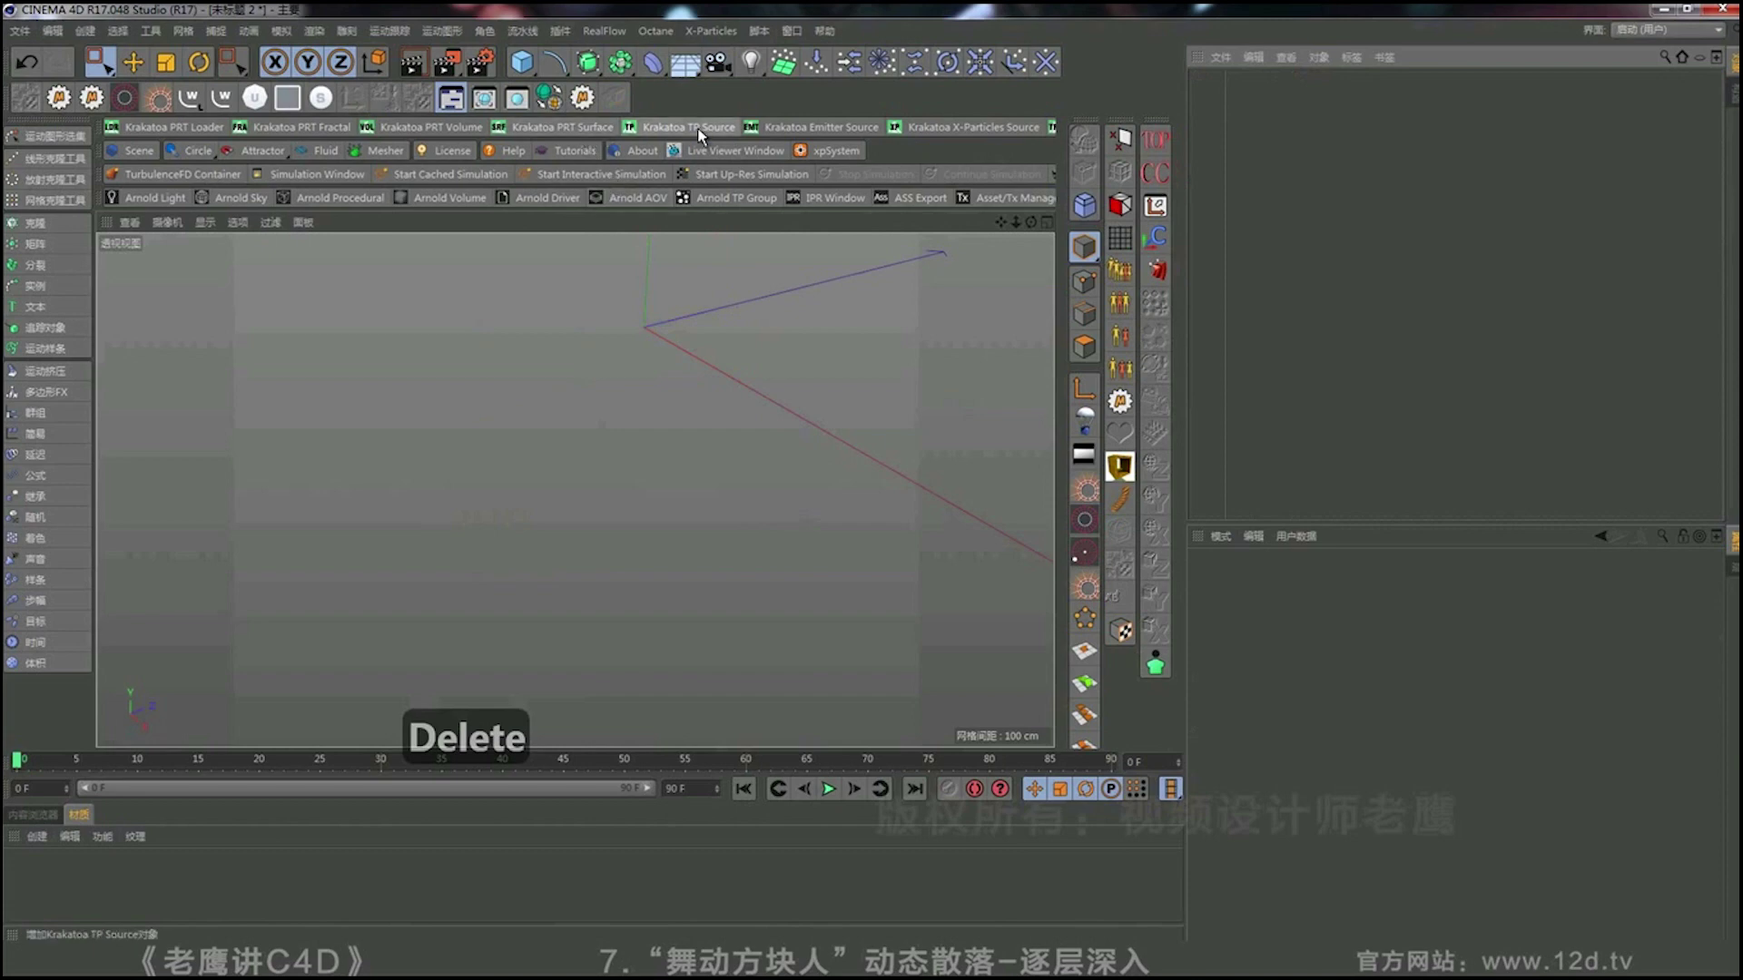
# Add a new 200 cm cube and make it editable.
pyautogui.moveTo(522, 62); pyautogui.dragTo(655, 98)
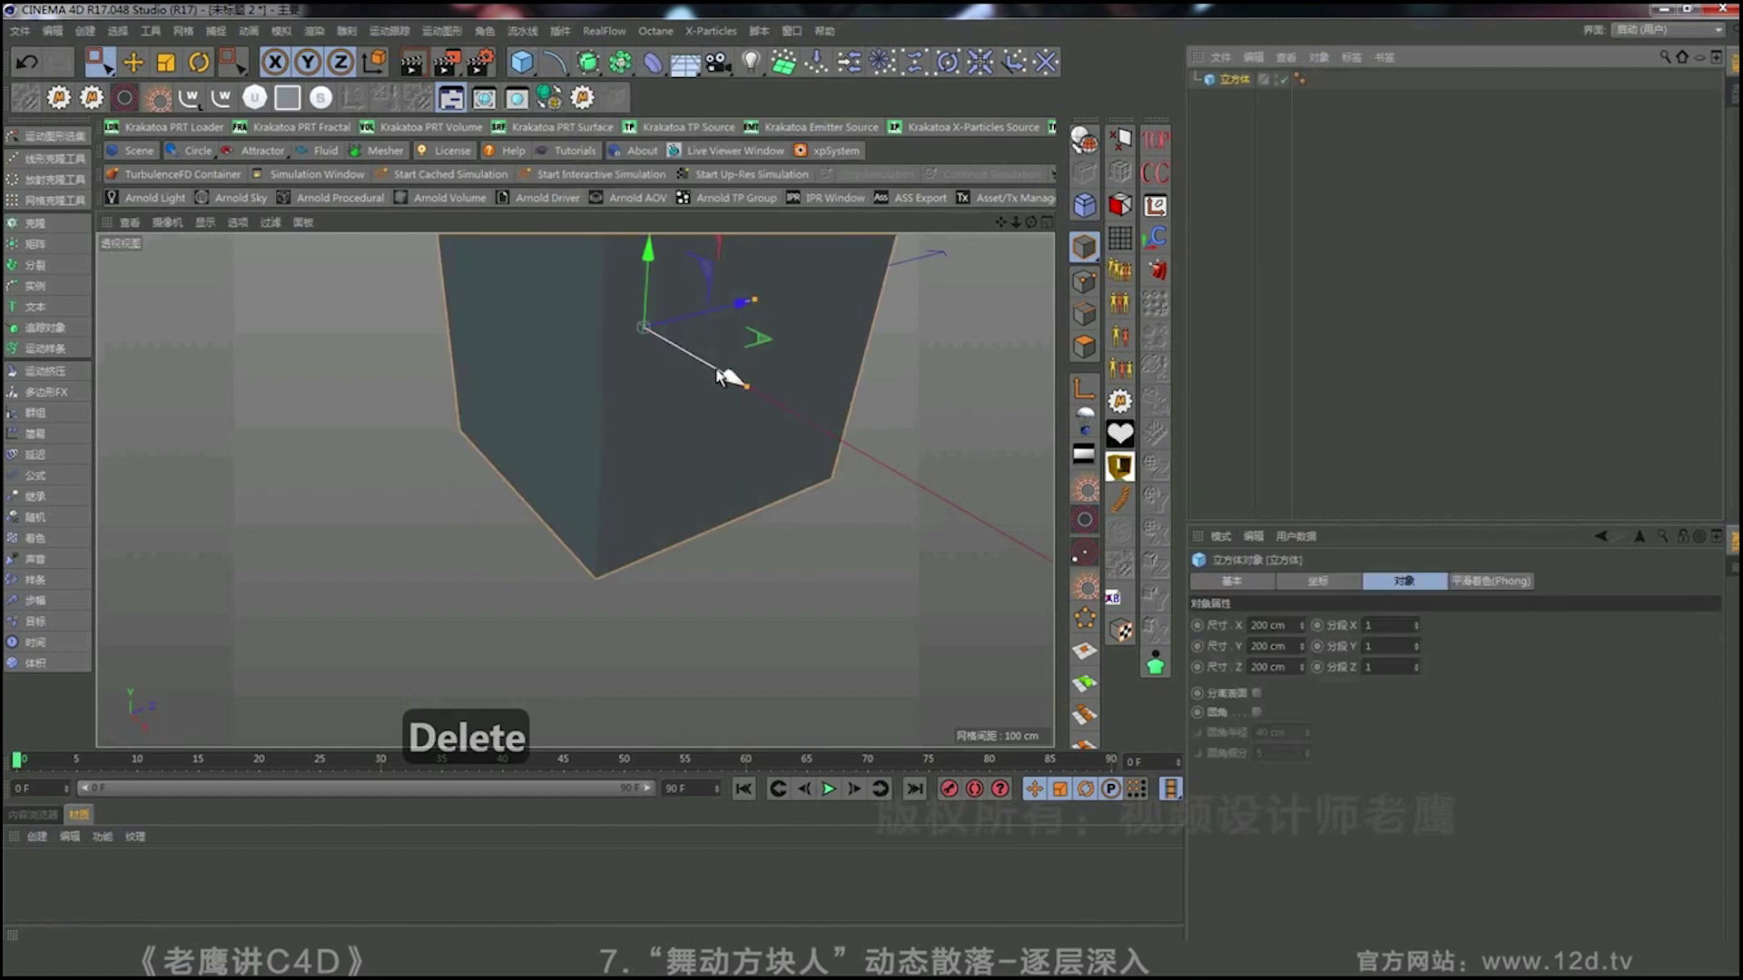
pyautogui.press('c')
pyautogui.keyDown('alt'); pyautogui.moveTo(723, 373); pyautogui.dragTo(656, 424); pyautogui.keyUp('alt')
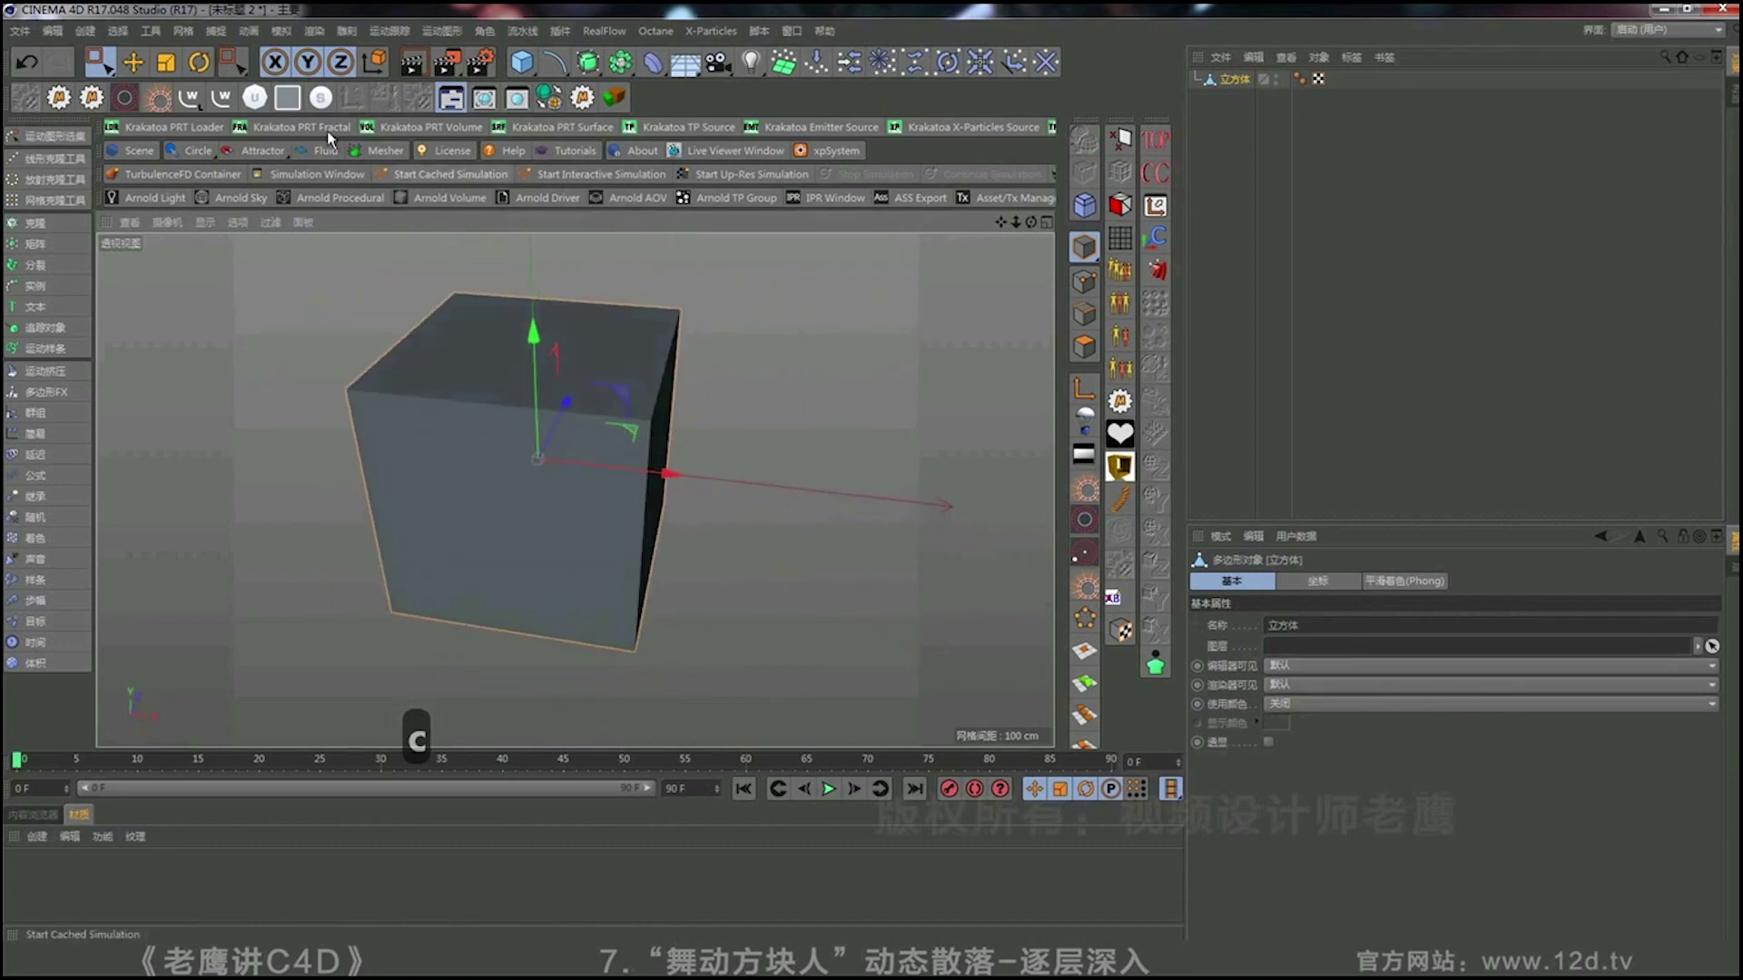
# Align the cube's axis to its lower corner with Axis Center, setting X, Y and Z to -100 %.
pyautogui.click(187, 34)
pyautogui.moveTo(182, 227)
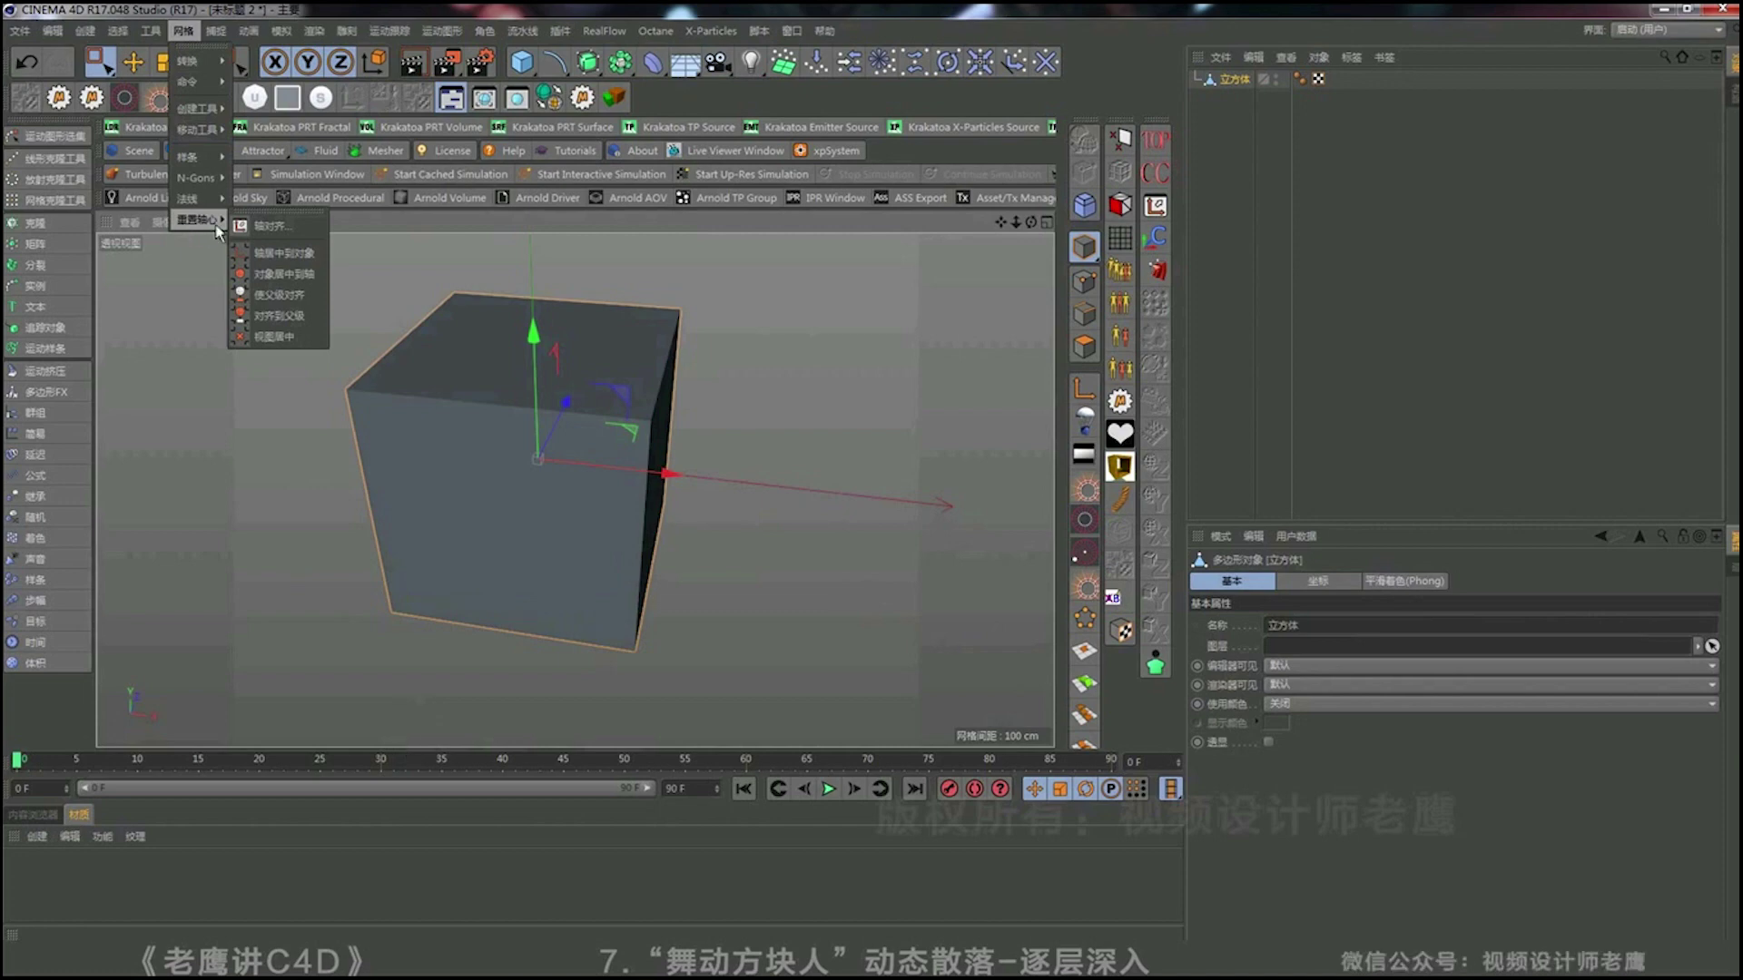
pyautogui.click(270, 225)
pyautogui.moveTo(368, 196); pyautogui.dragTo(1073, 274)
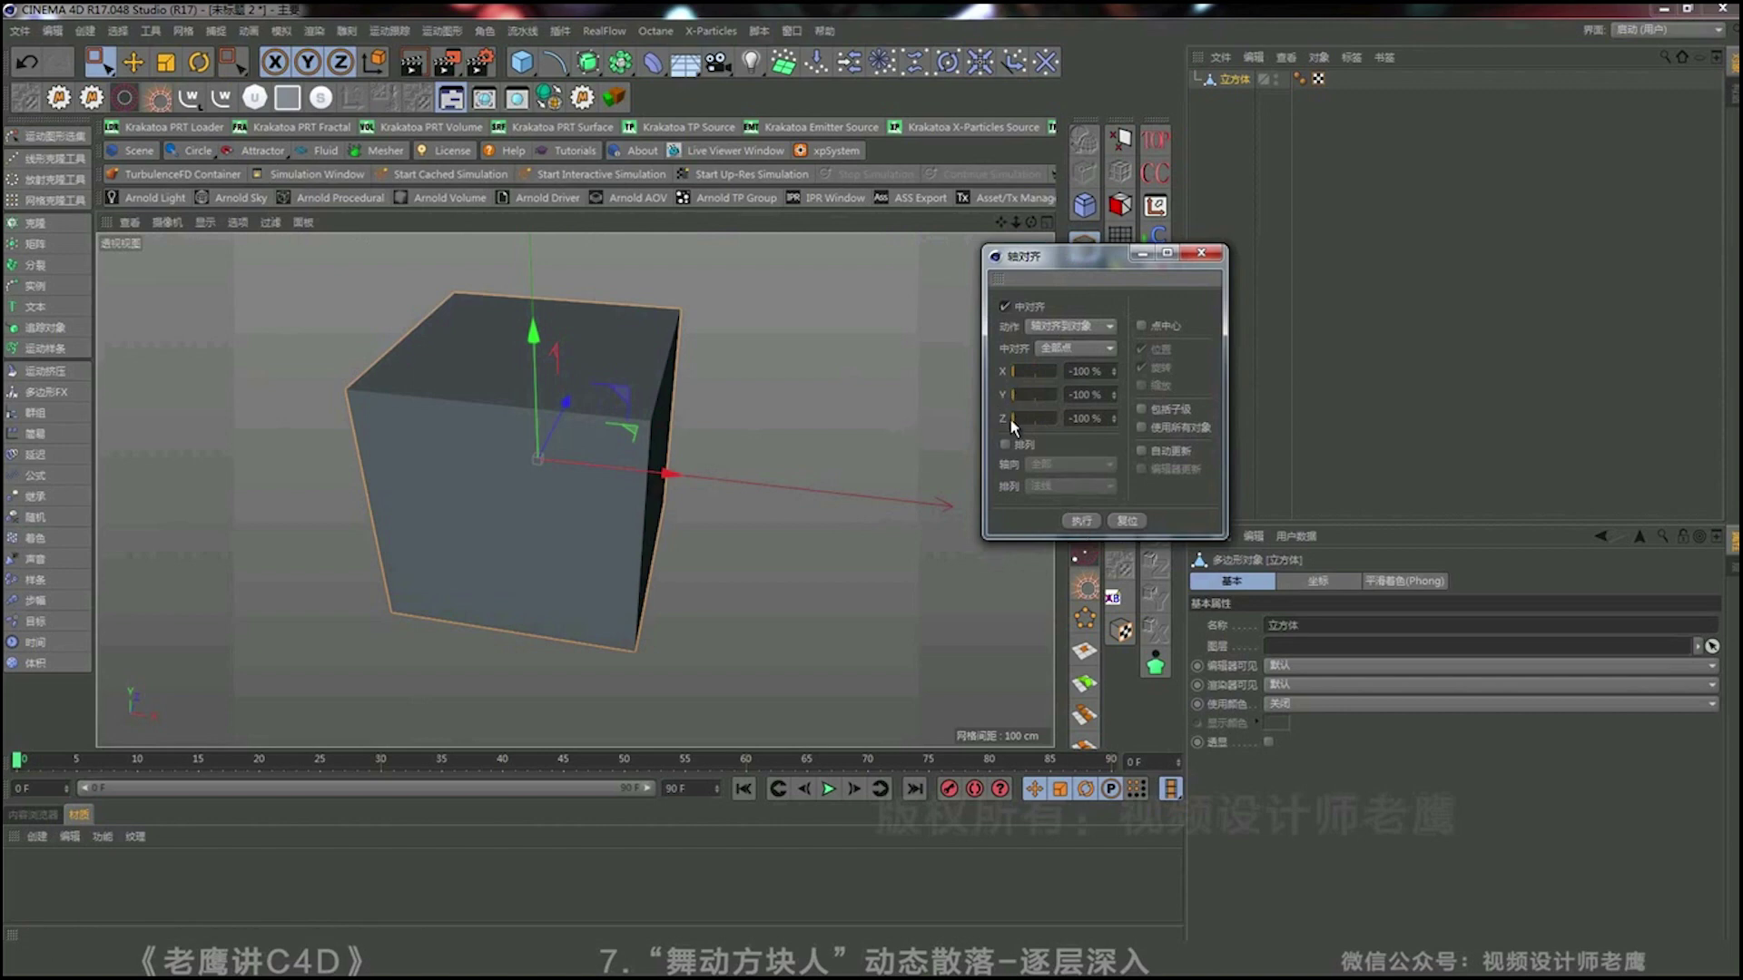
pyautogui.click(1081, 523)
pyautogui.keyDown('alt'); pyautogui.moveTo(572, 562); pyautogui.dragTo(472, 585); pyautogui.keyUp('alt')
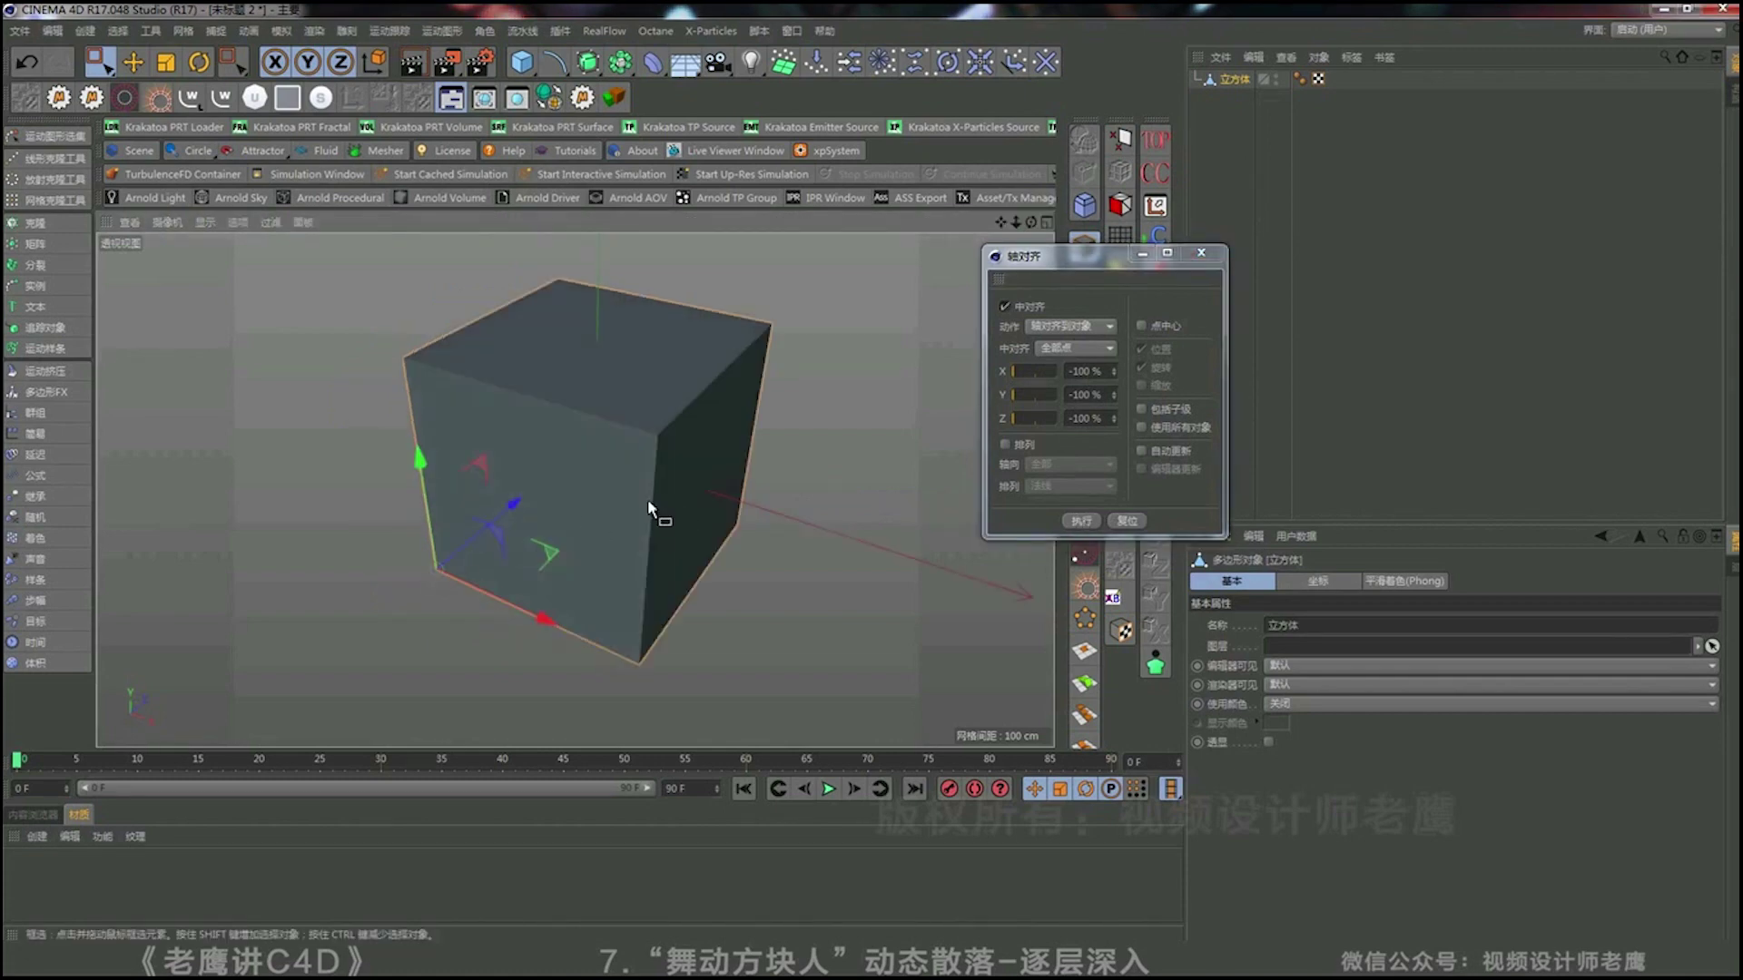
pyautogui.moveTo(651, 504)
pyautogui.keyDown('alt'); pyautogui.mouseDown()
pyautogui.moveTo(673, 468)
pyautogui.moveTo(658, 472)
pyautogui.mouseUp(); pyautogui.keyUp('alt')
pyautogui.click(1201, 252)
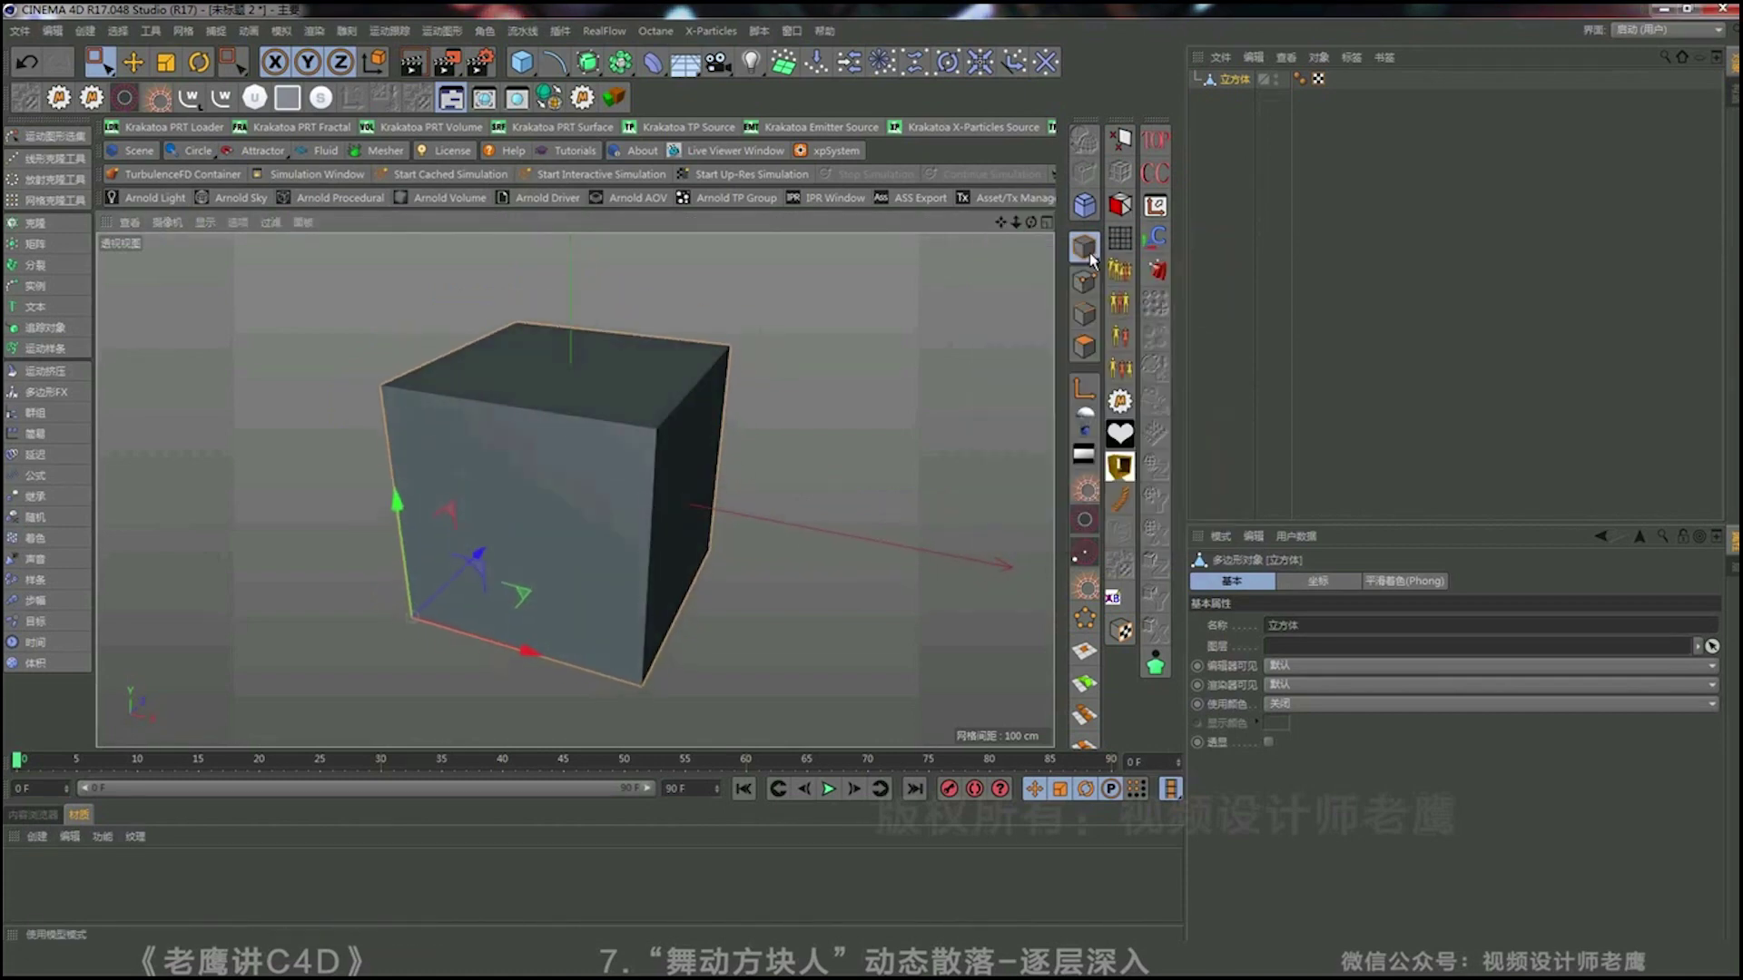
# Delete all the cube's points and return to model mode, leaving just an empty object with its axis.
pyautogui.click(1085, 281)
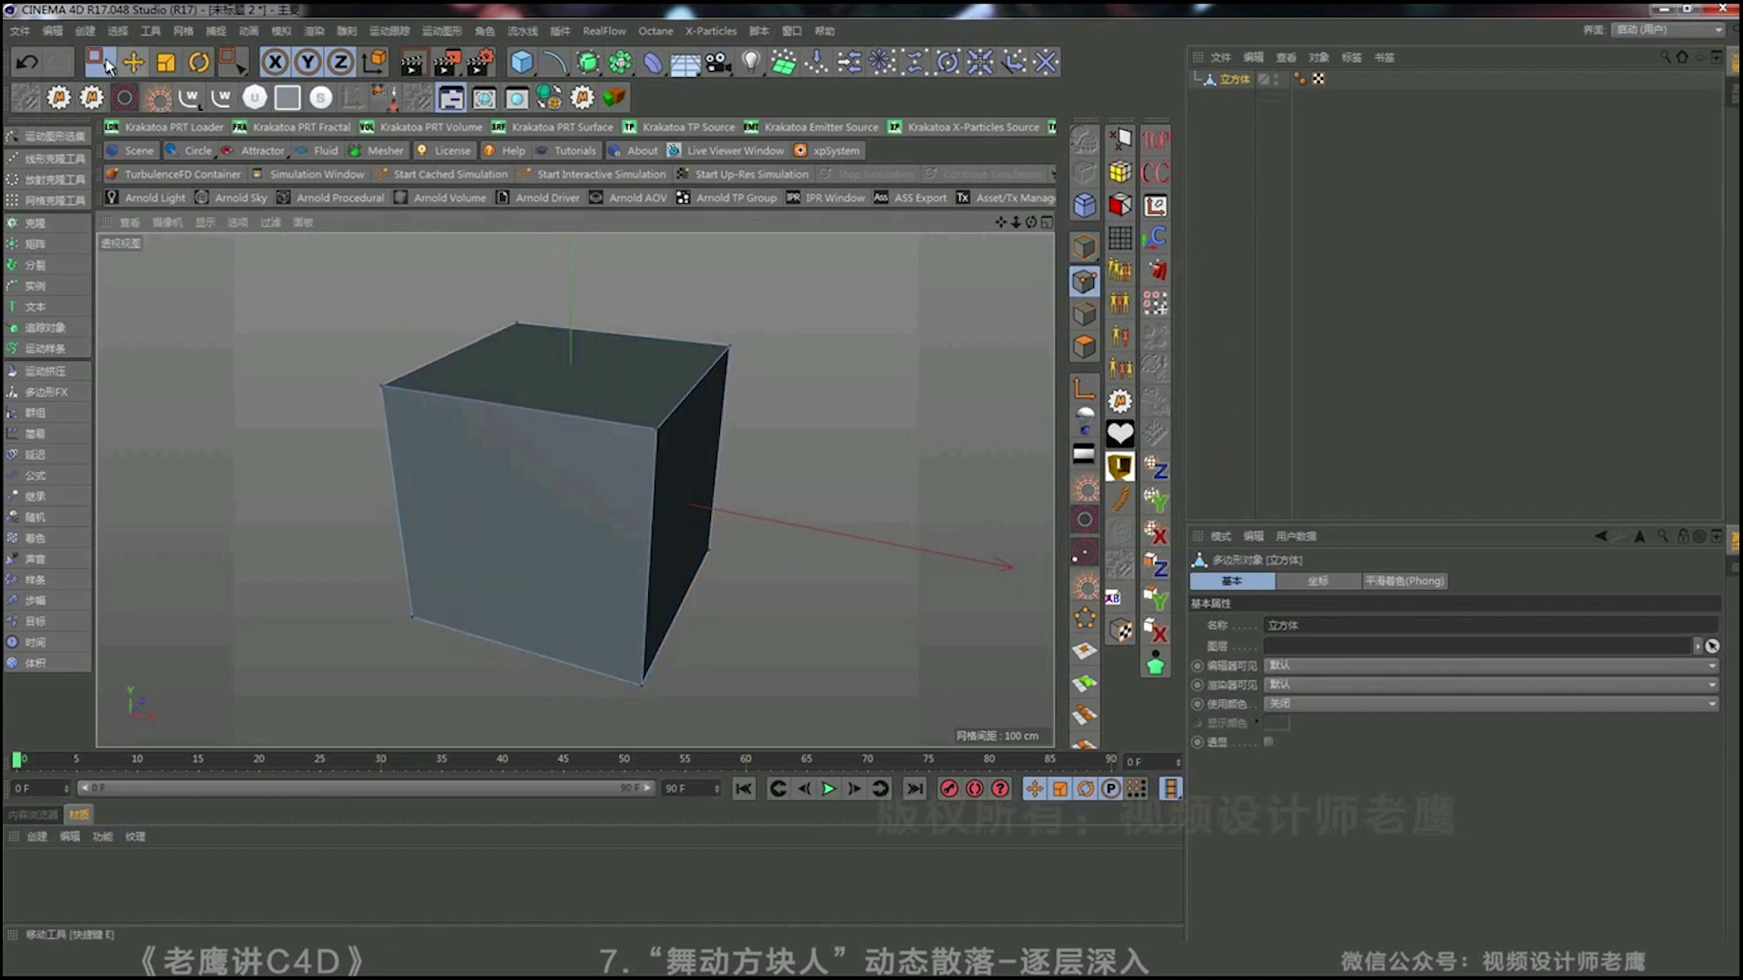
pyautogui.click(101, 64)
pyautogui.click(136, 118)
pyautogui.keyDown('alt'); pyautogui.moveTo(563, 494); pyautogui.dragTo(577, 490); pyautogui.keyUp('alt')
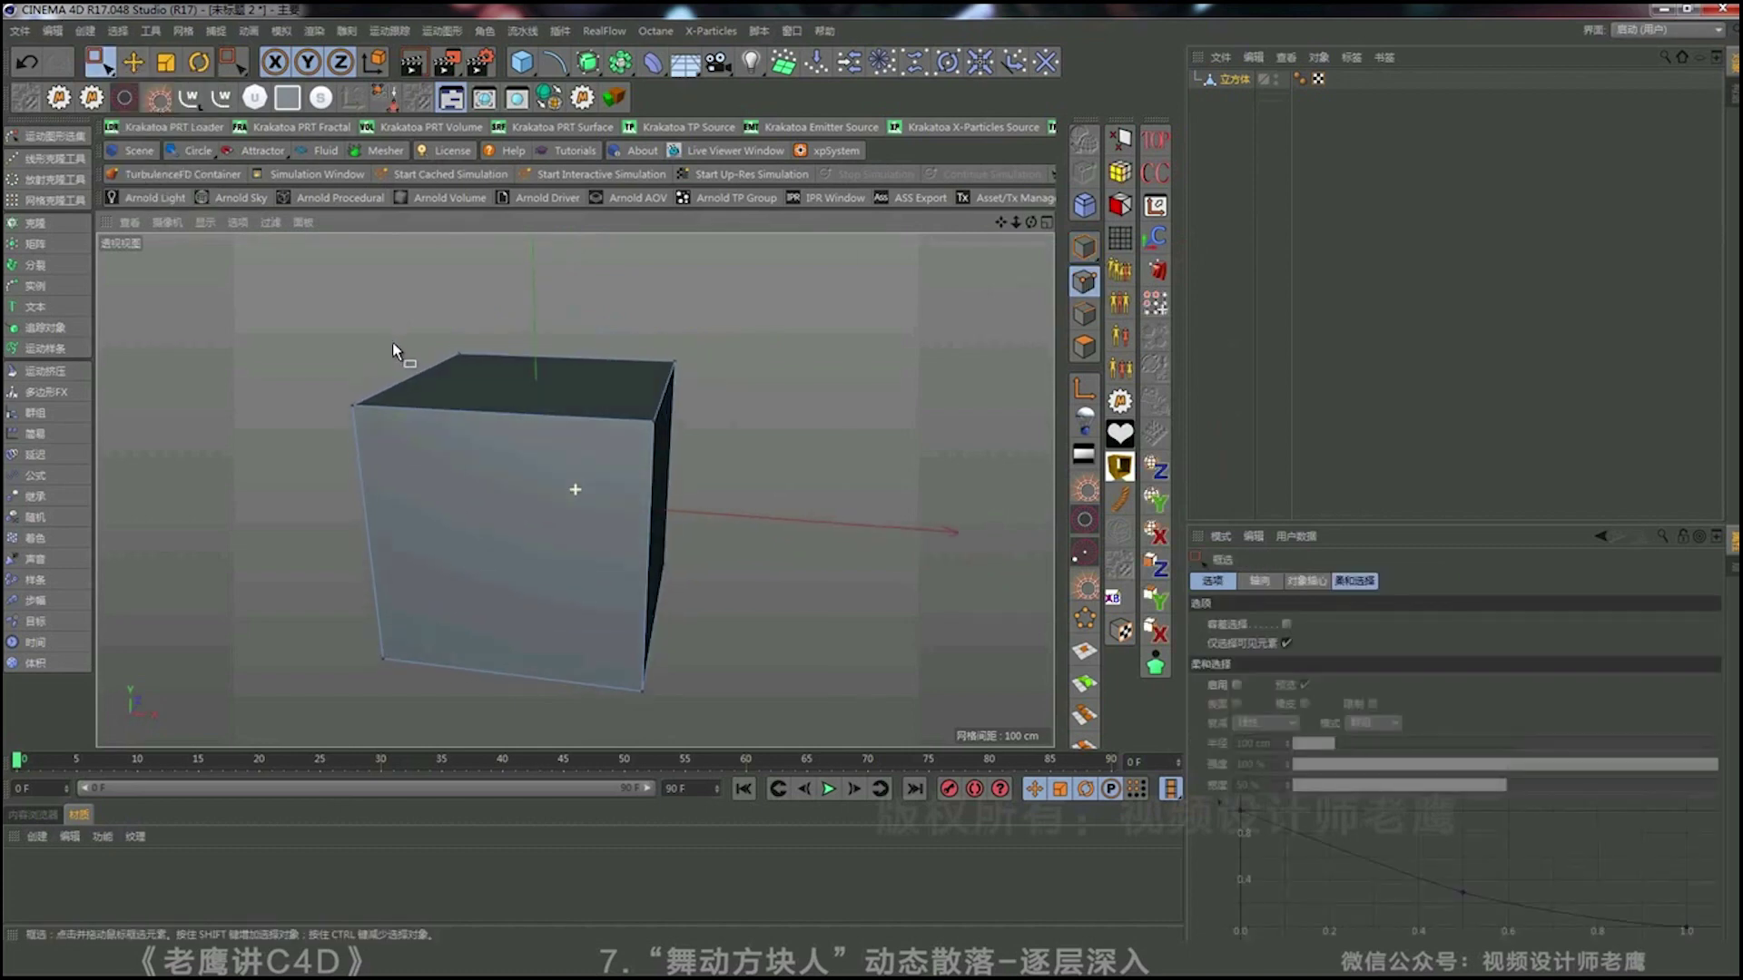
pyautogui.moveTo(310, 295); pyautogui.dragTo(671, 512)
pyautogui.press('Delete')
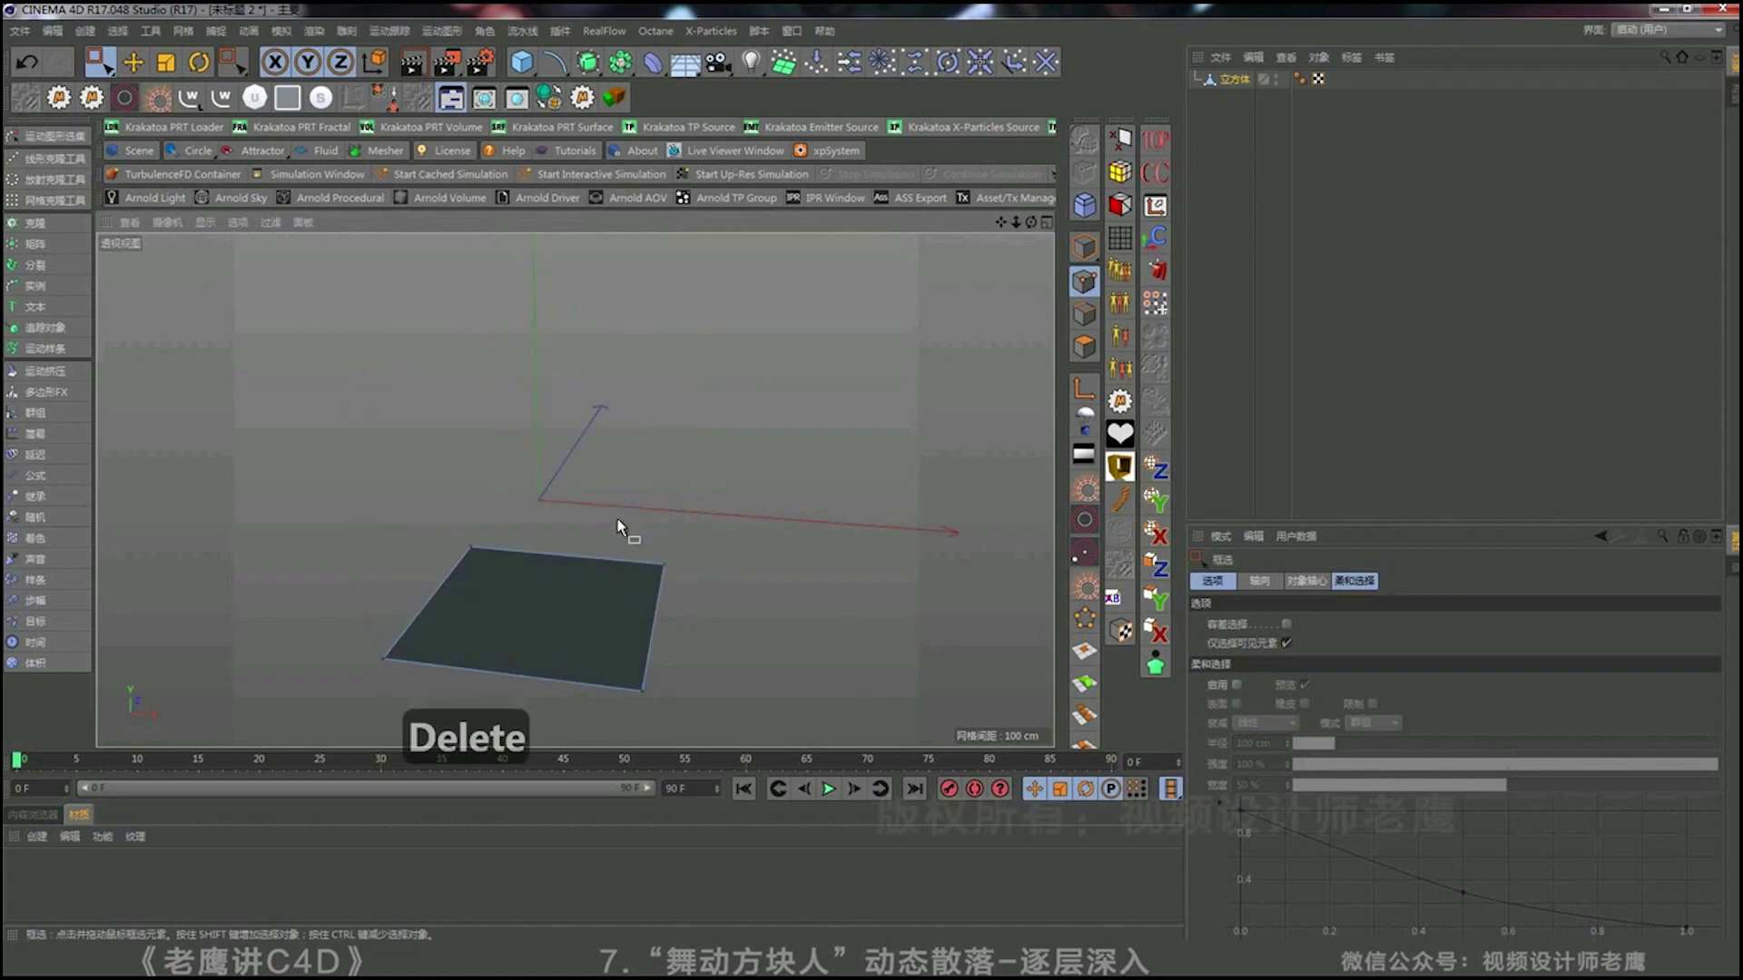
pyautogui.moveTo(440, 458); pyautogui.dragTo(782, 708)
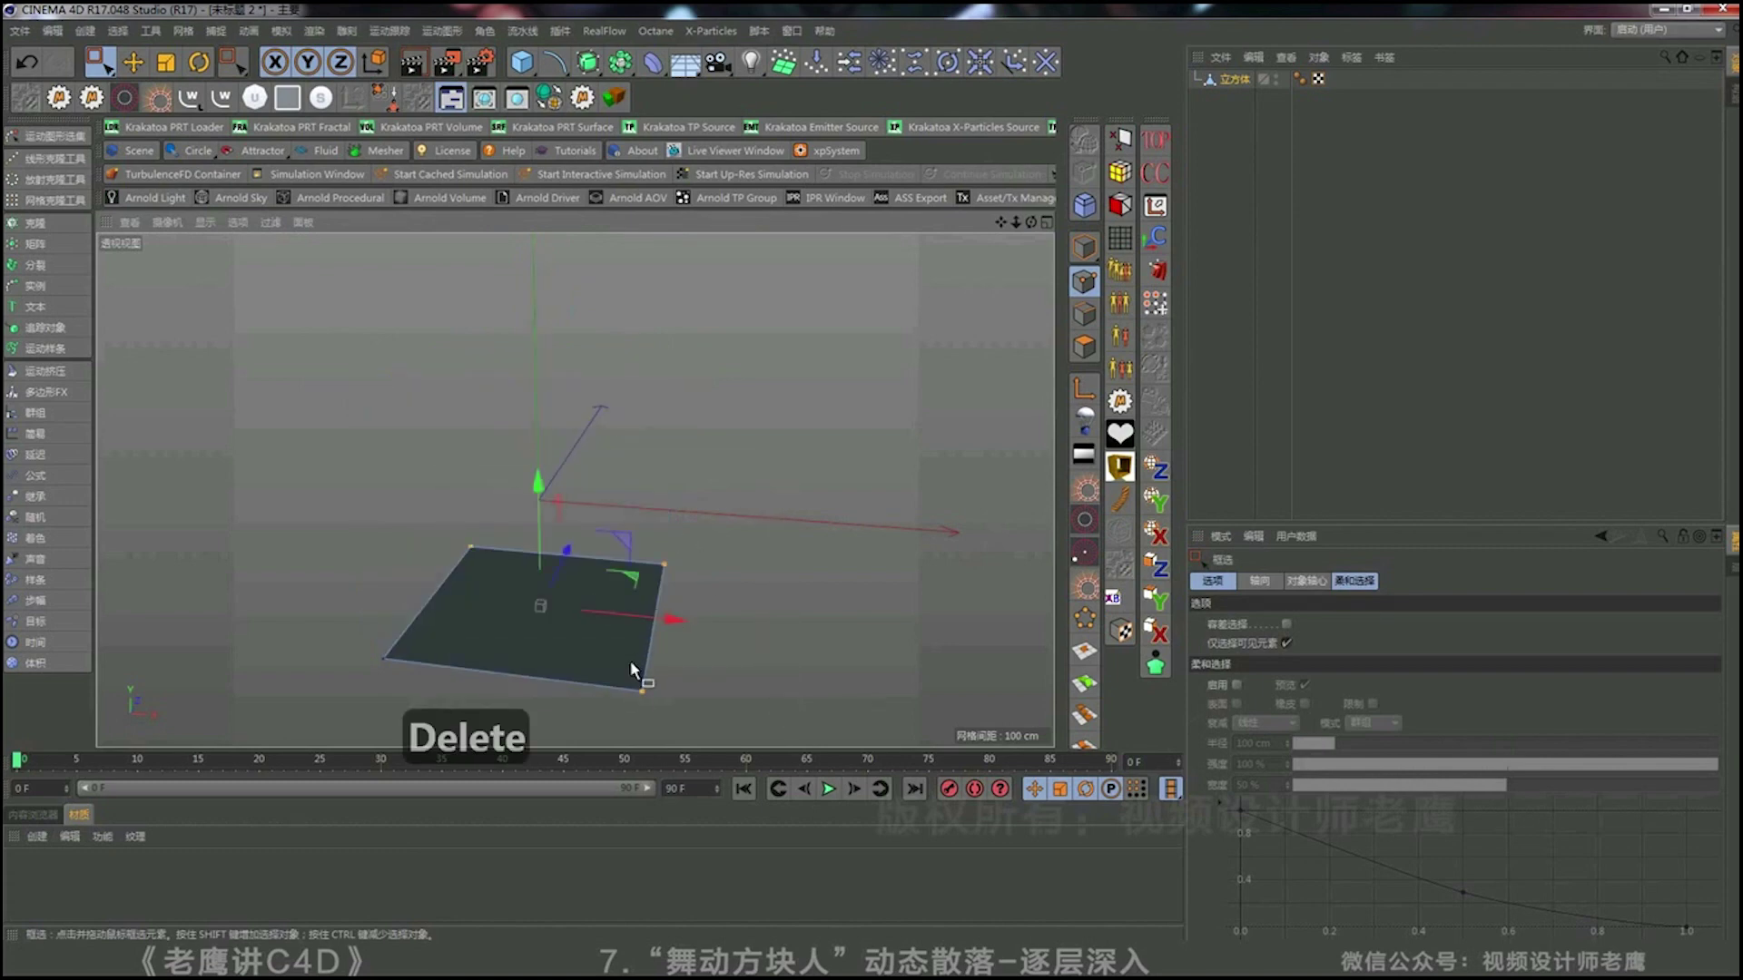
pyautogui.press('Delete')
pyautogui.click(1084, 247)
pyautogui.keyDown('alt'); pyautogui.moveTo(619, 538); pyautogui.dragTo(893, 334, button='middle'); pyautogui.keyUp('alt')
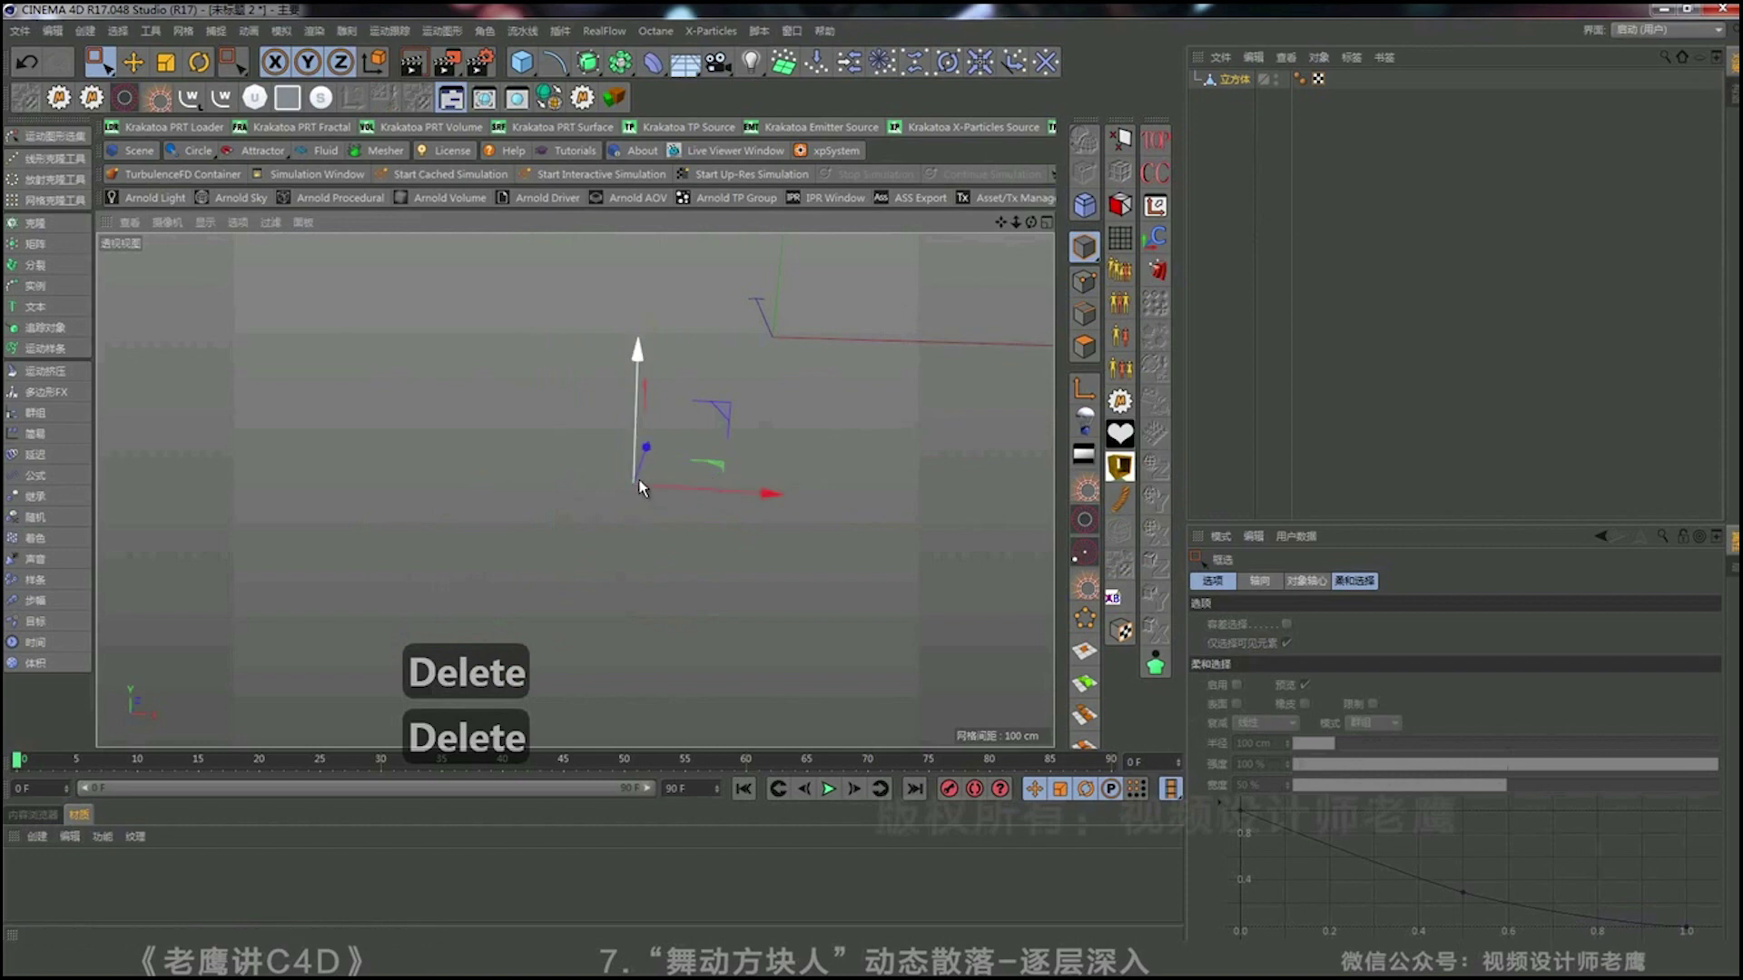
# Rename the empty 立方体 object to "dian".
pyautogui.doubleClick(1240, 80)
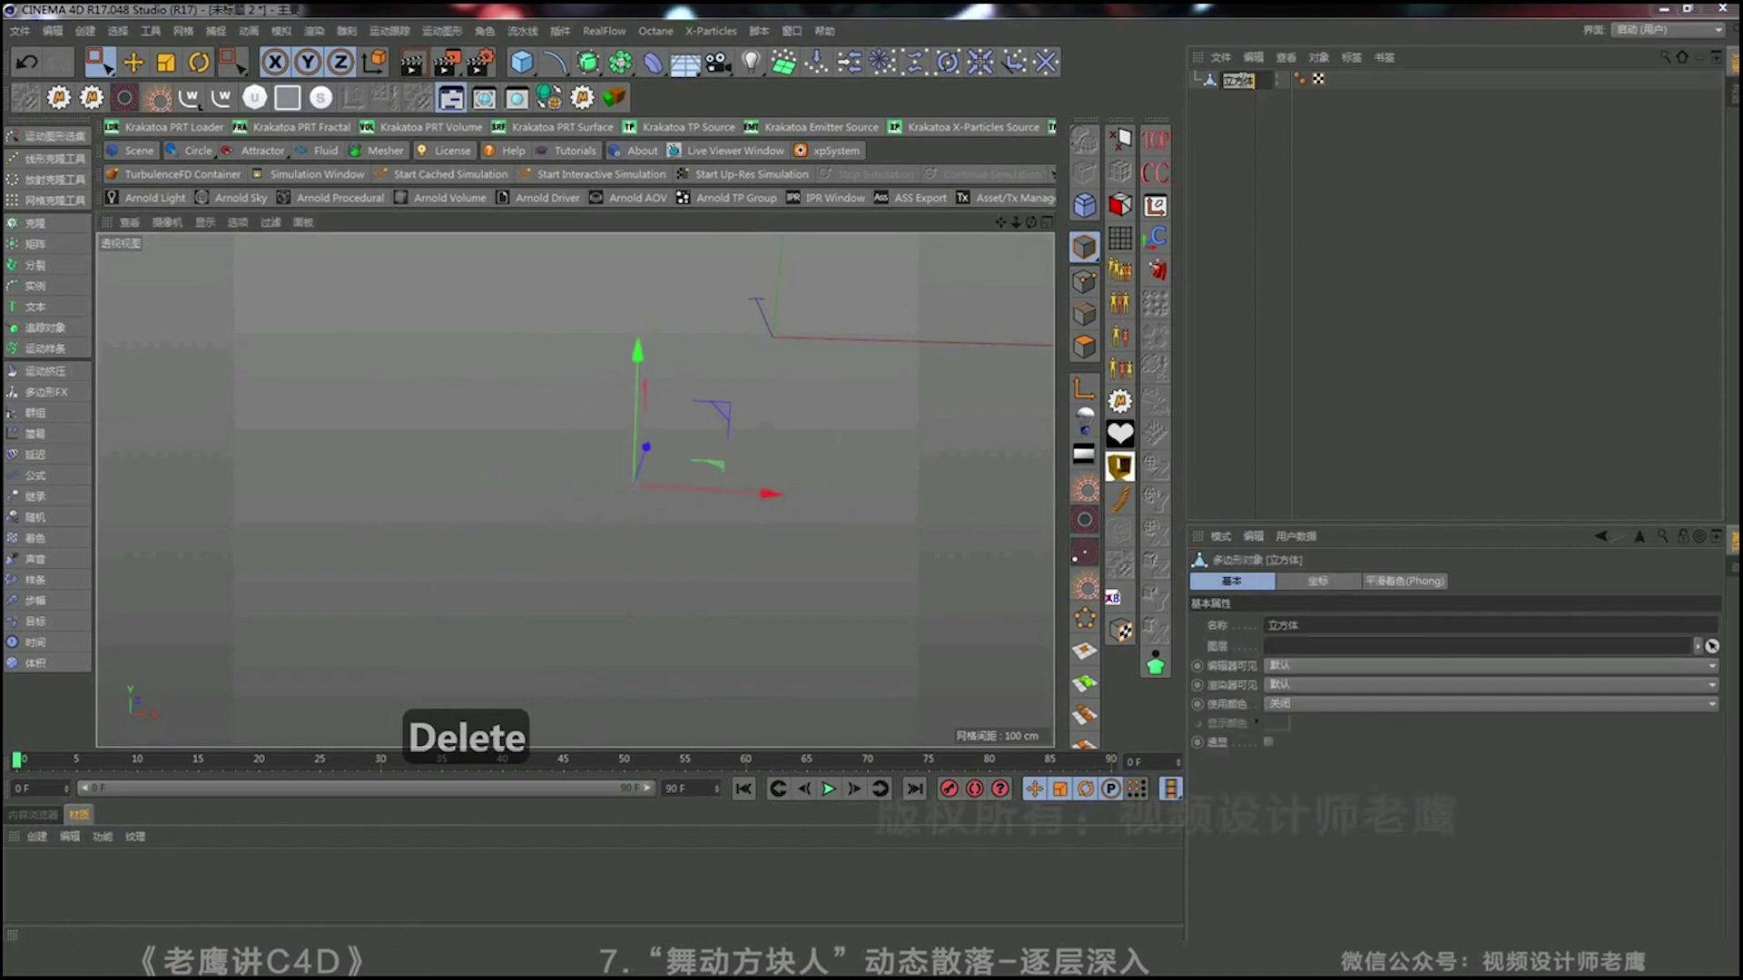
pyautogui.write('dian')
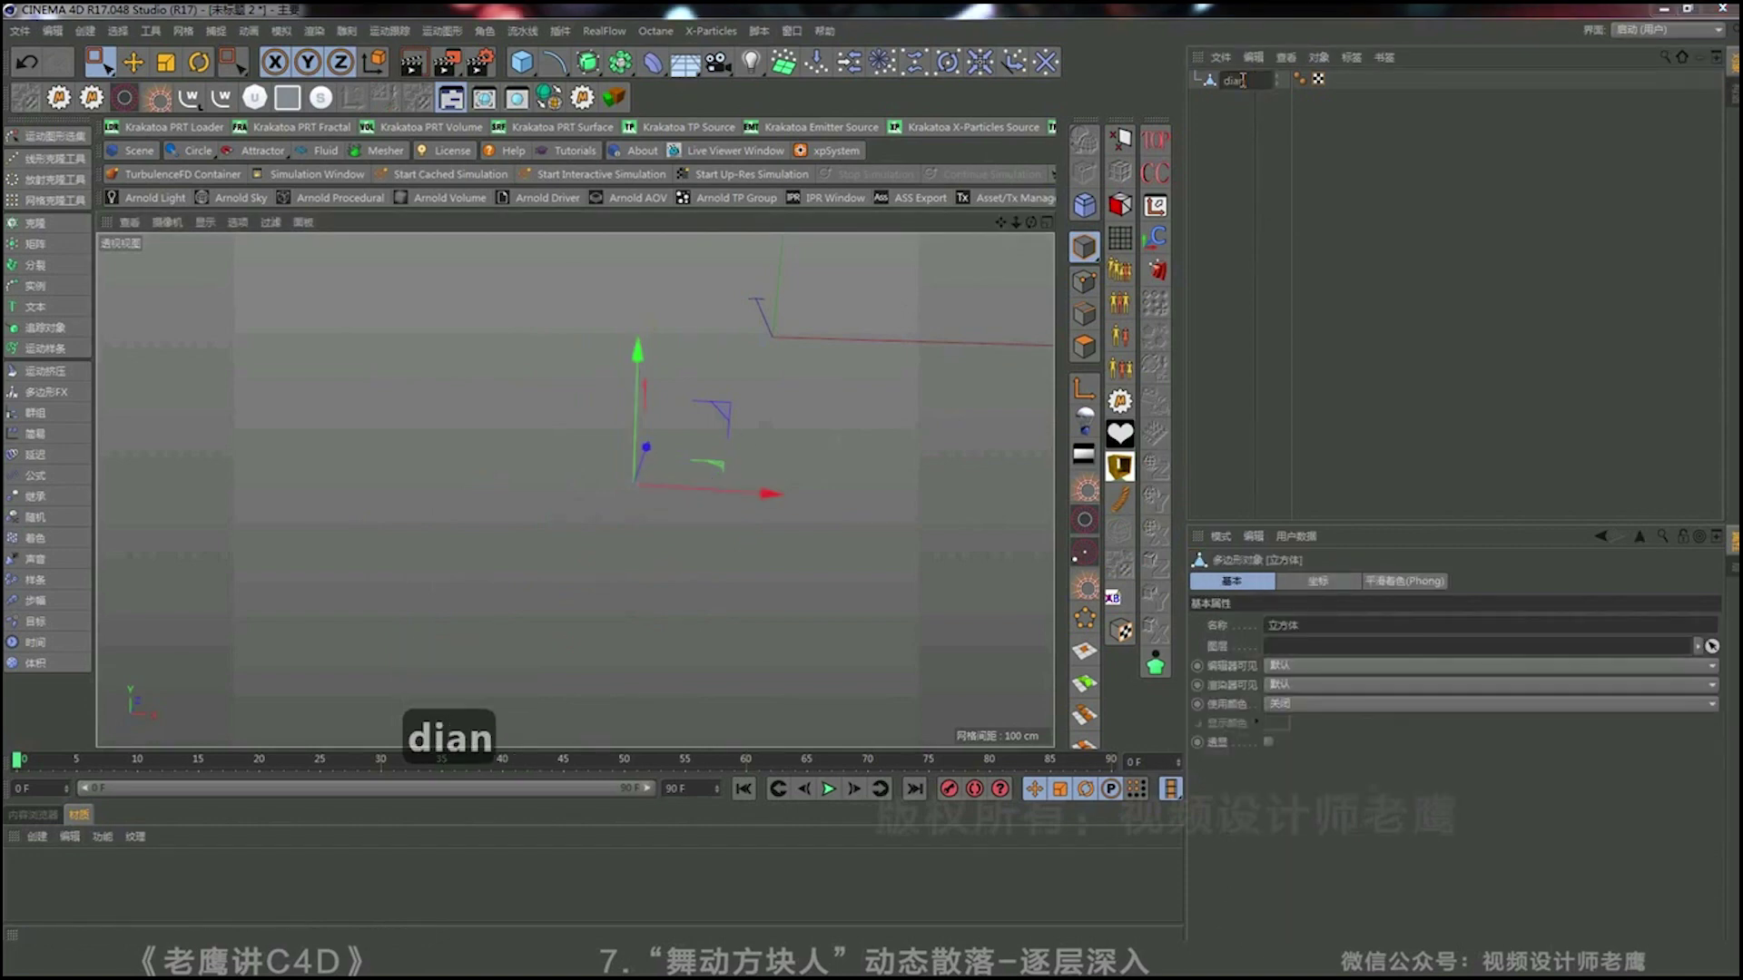
pyautogui.press('Return')
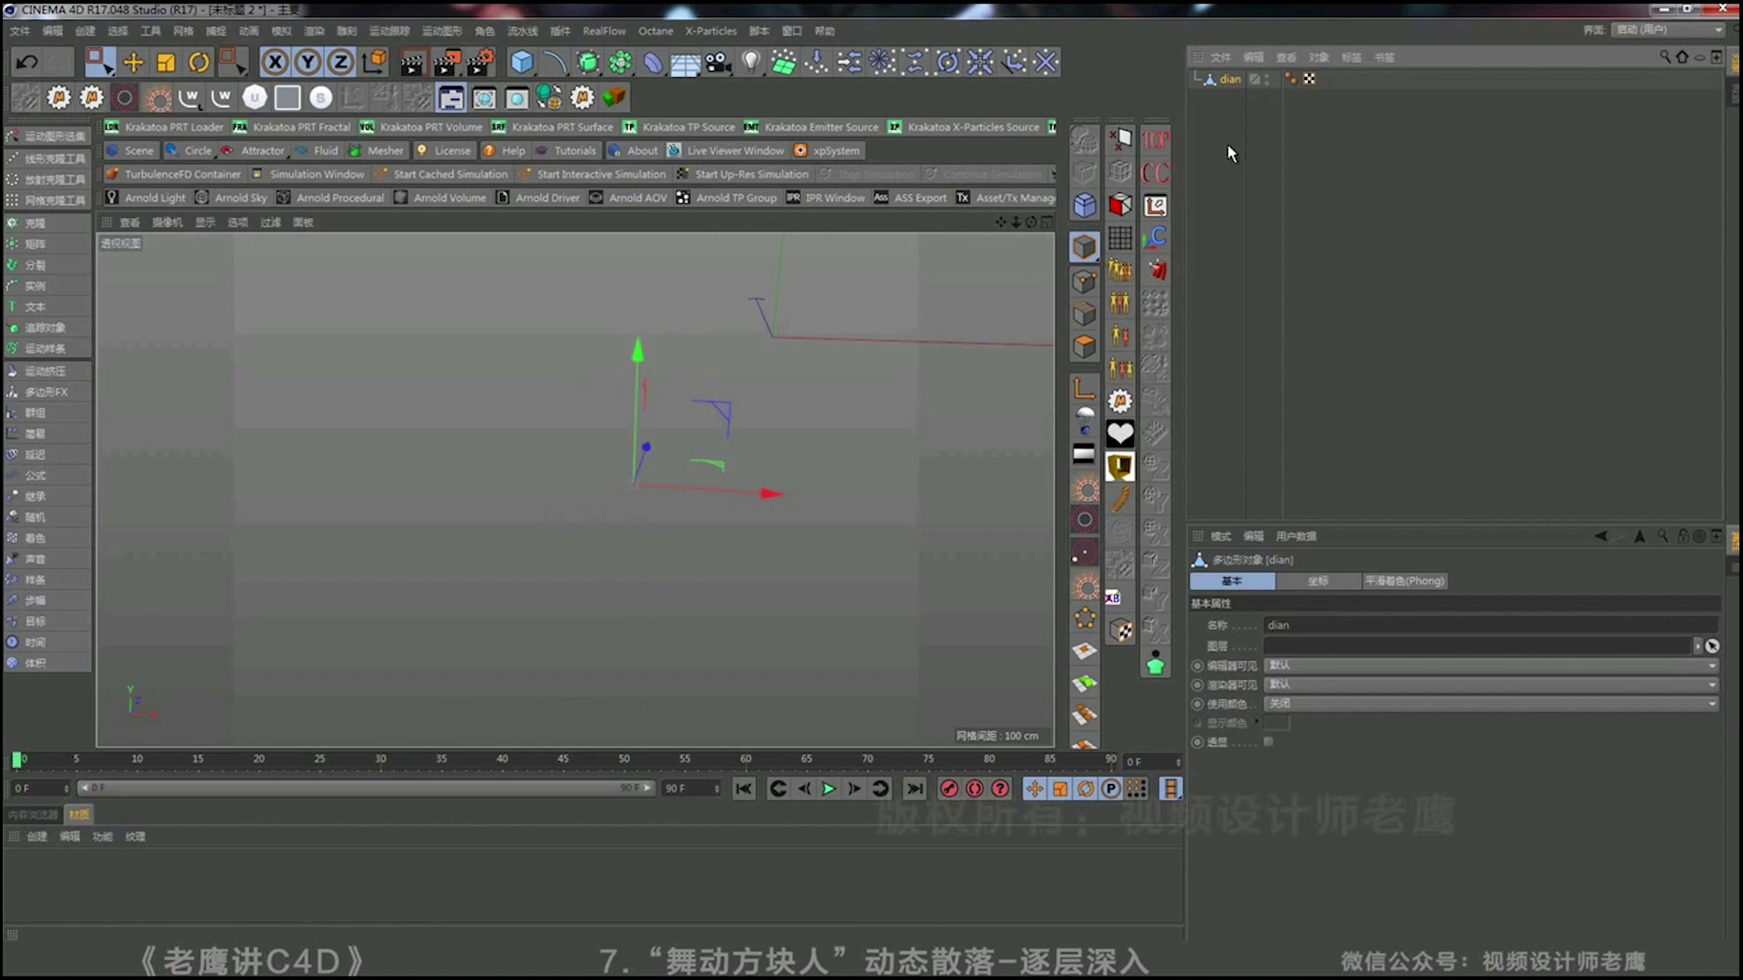
# Copy the empty dian object into the 人物动画1.c4d scene.
pyautogui.hotkey('ctrl', 'c')
pyautogui.click(792, 30)
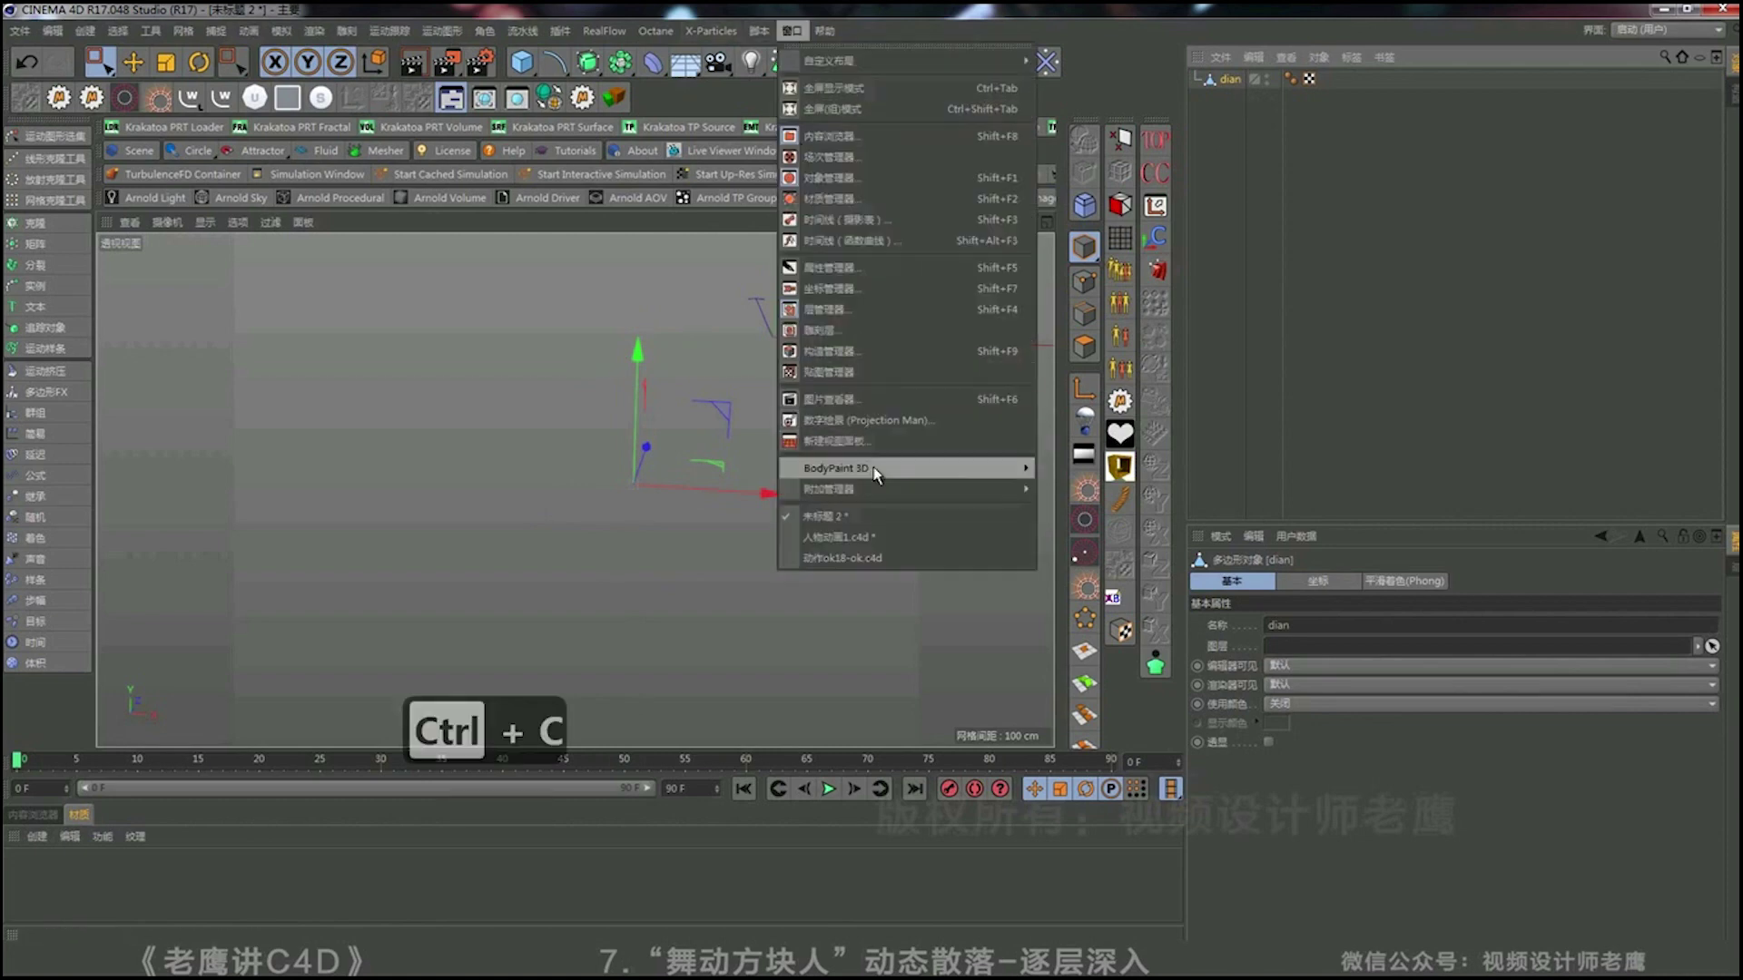
pyautogui.click(873, 537)
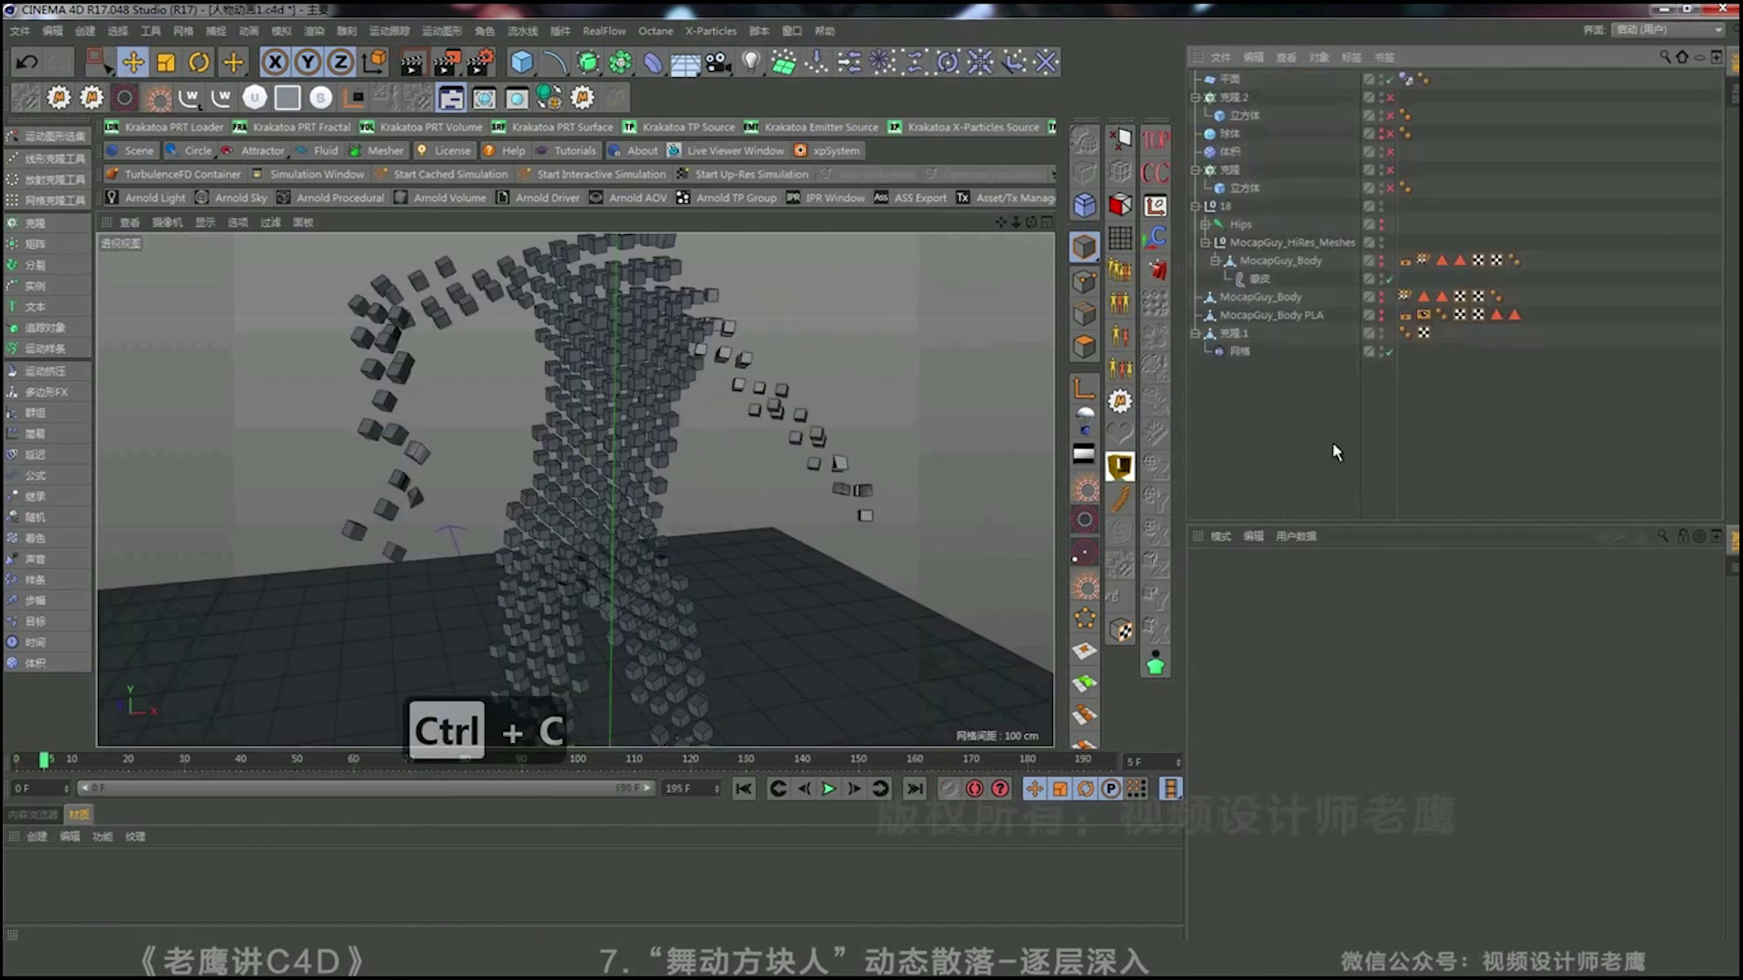
pyautogui.hotkey('ctrl', 'v')
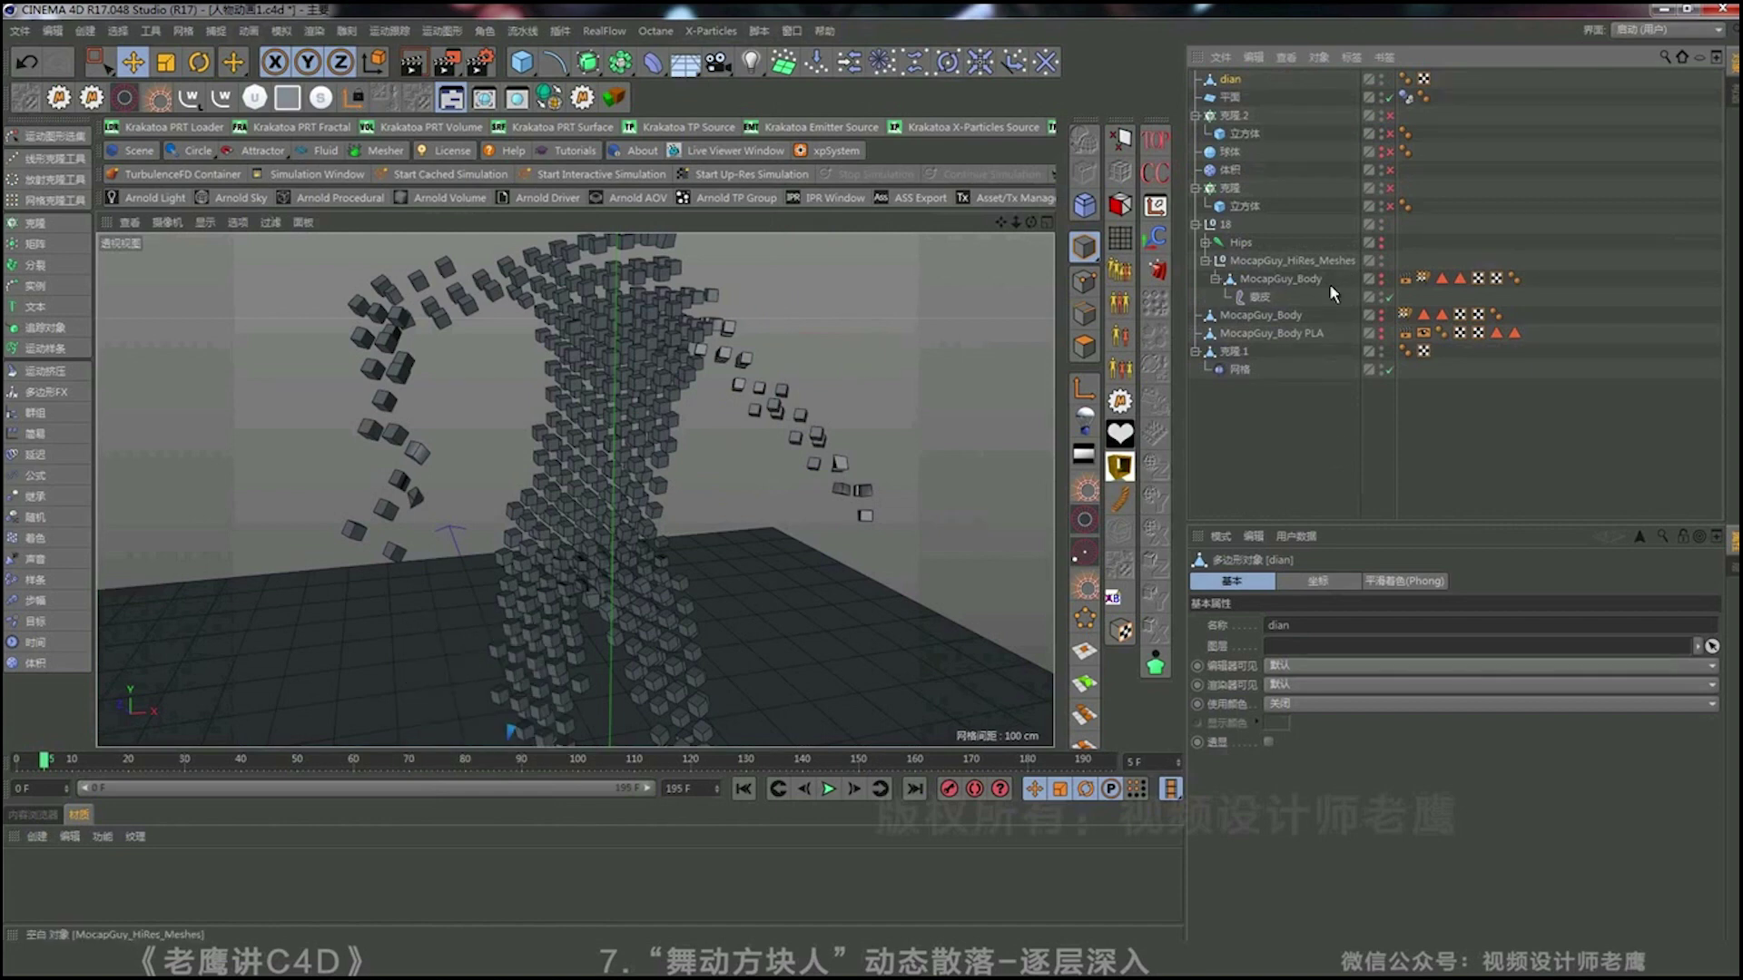
# Turn off 克隆.1 and its 网格 deformer, and re-enable the 体积 object and 克隆 cloner at frame 0.
pyautogui.click(1387, 370)
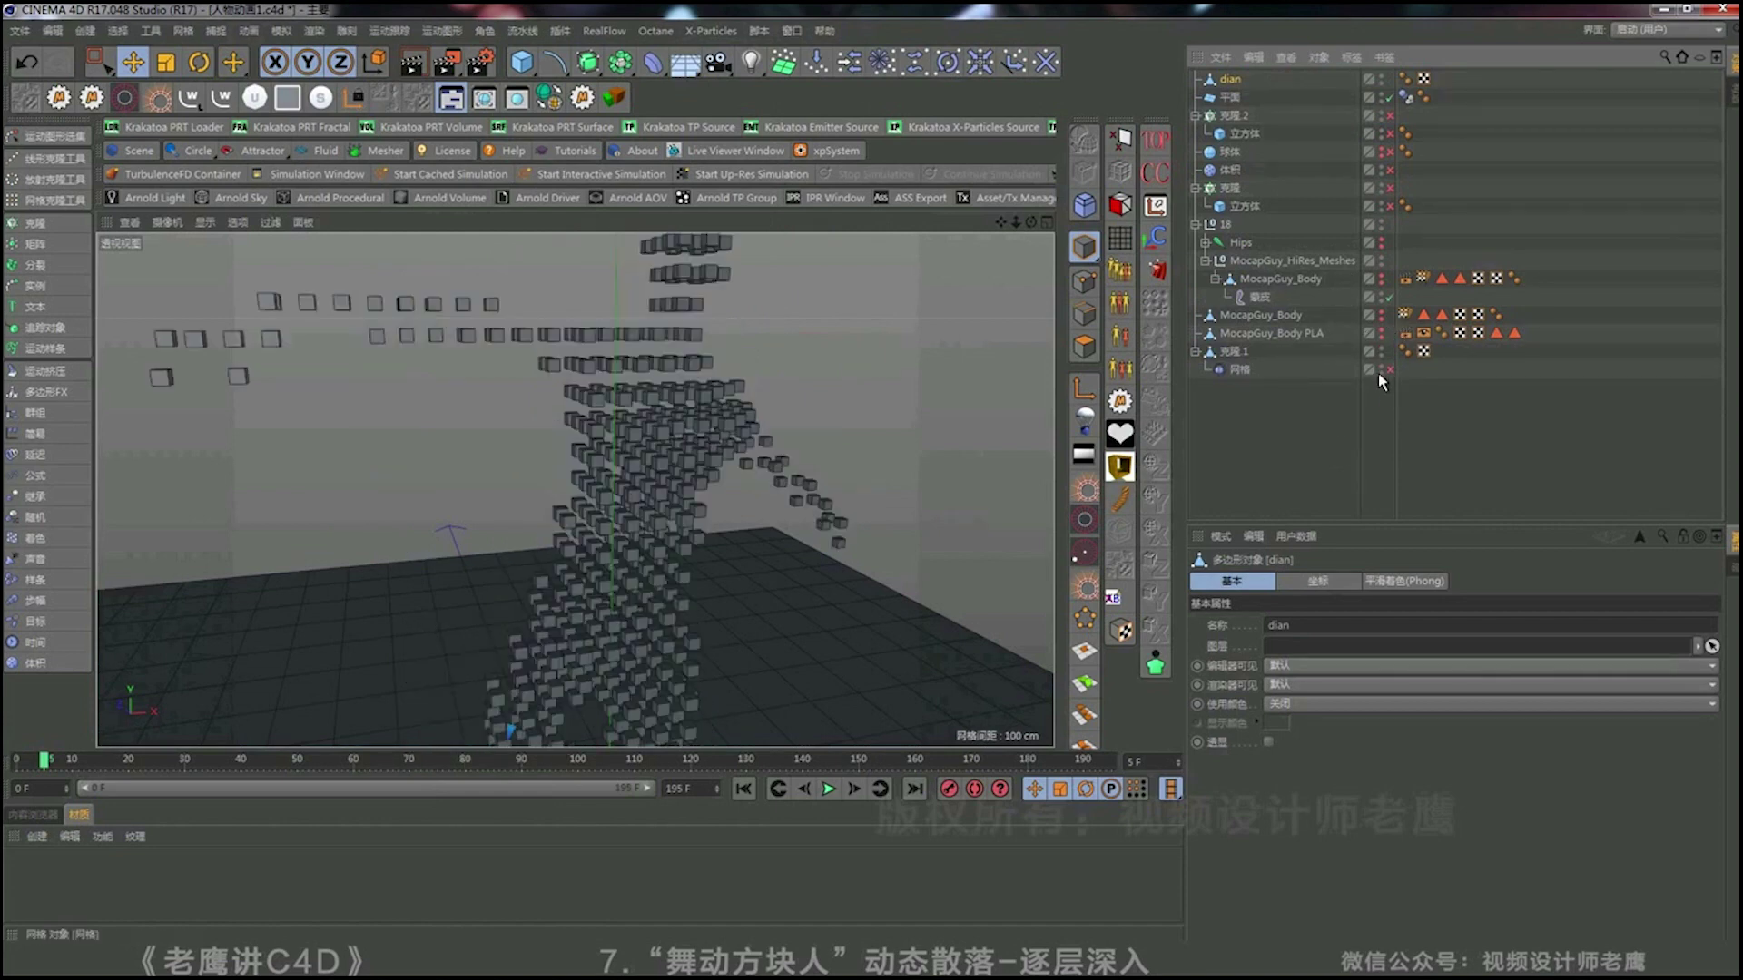
pyautogui.click(1379, 352)
pyautogui.click(1254, 426)
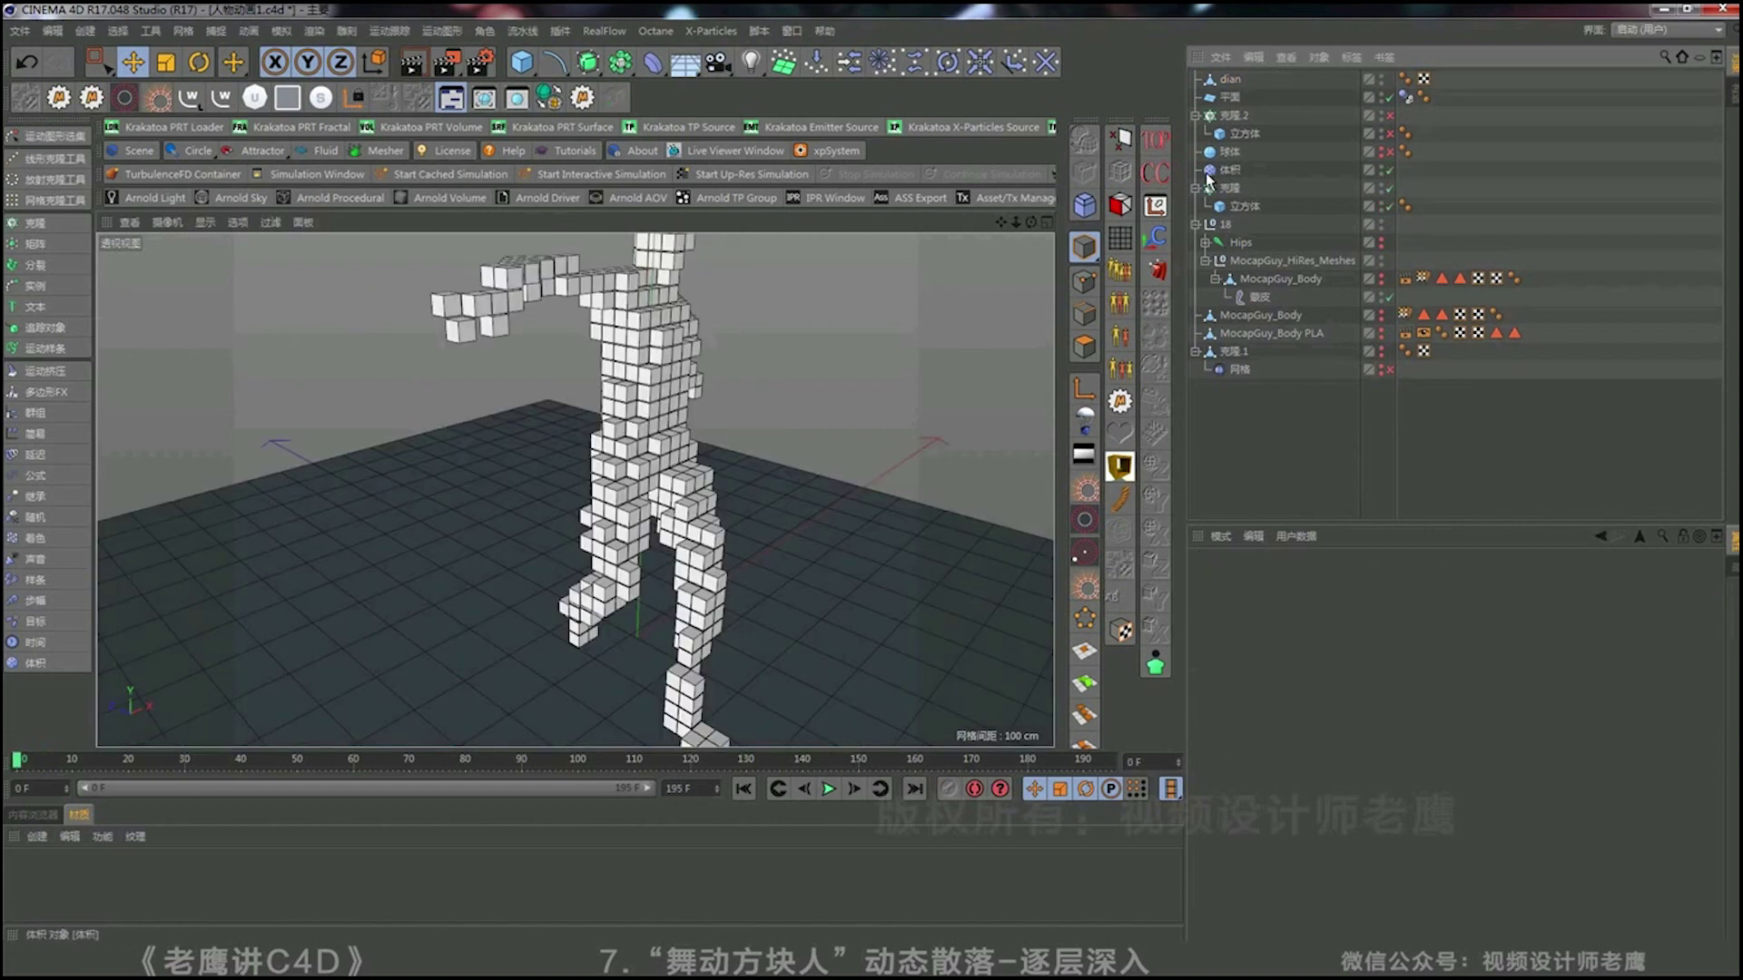
# Replace the cube inside the 克隆 cloner with dian, moving the cube to the end of the object list and disabling it.
pyautogui.click(1227, 189)
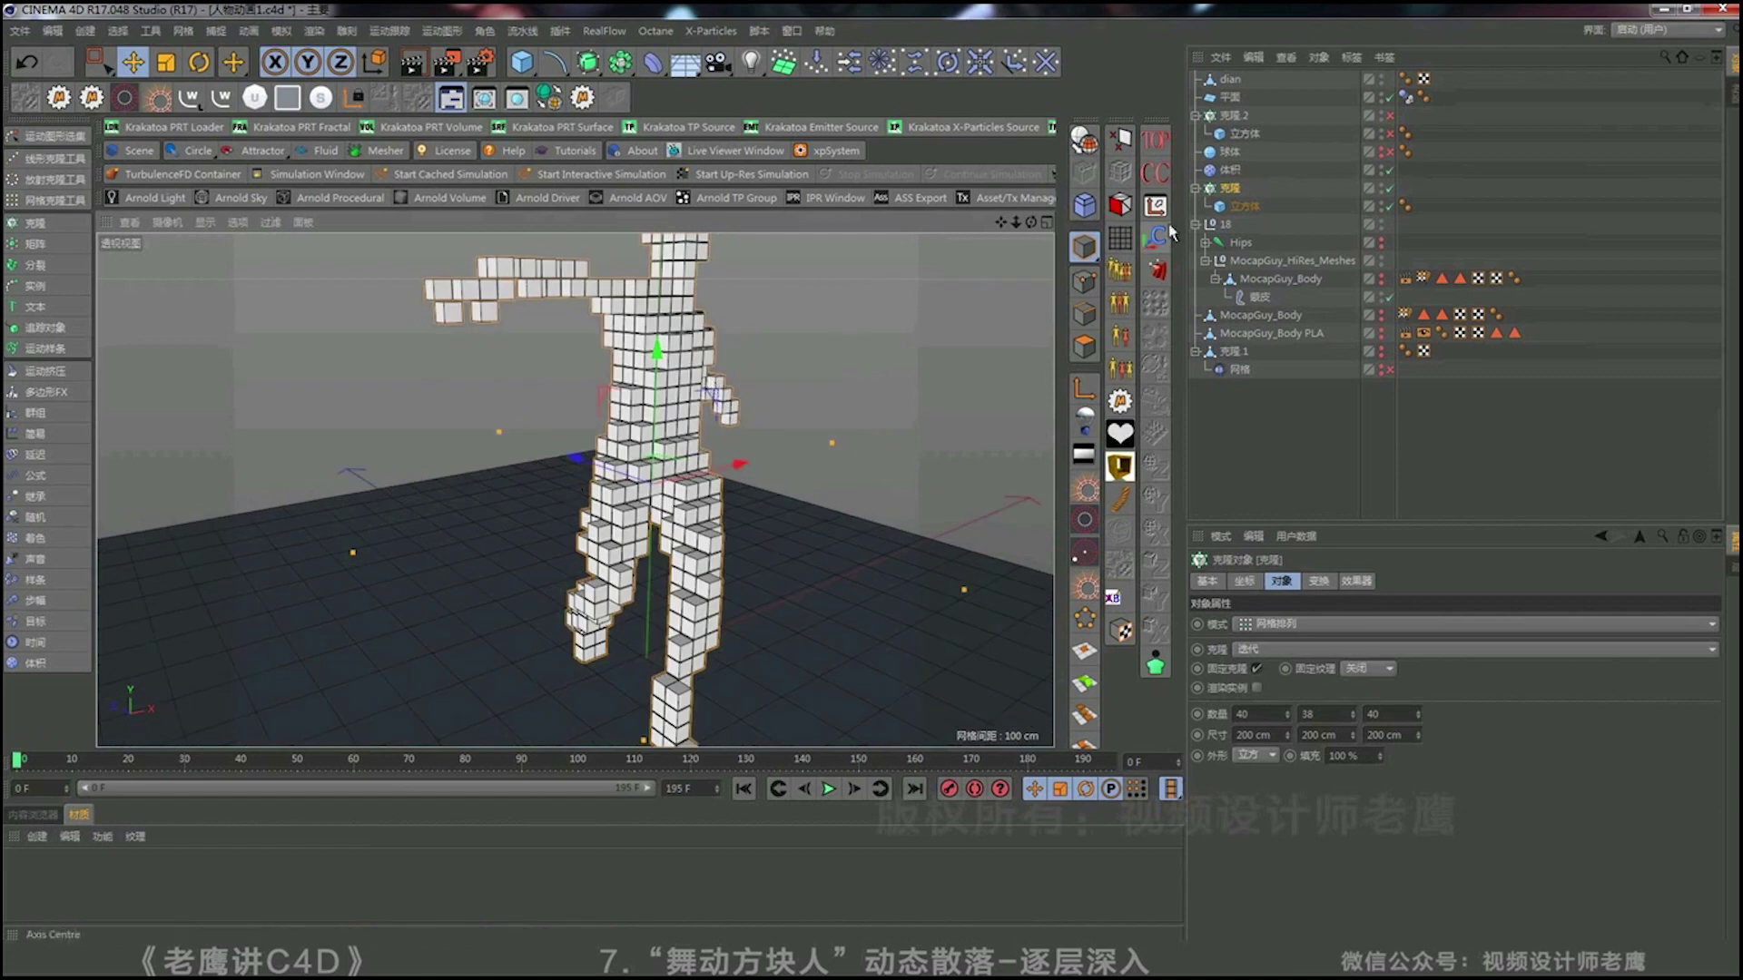
pyautogui.click(1243, 207)
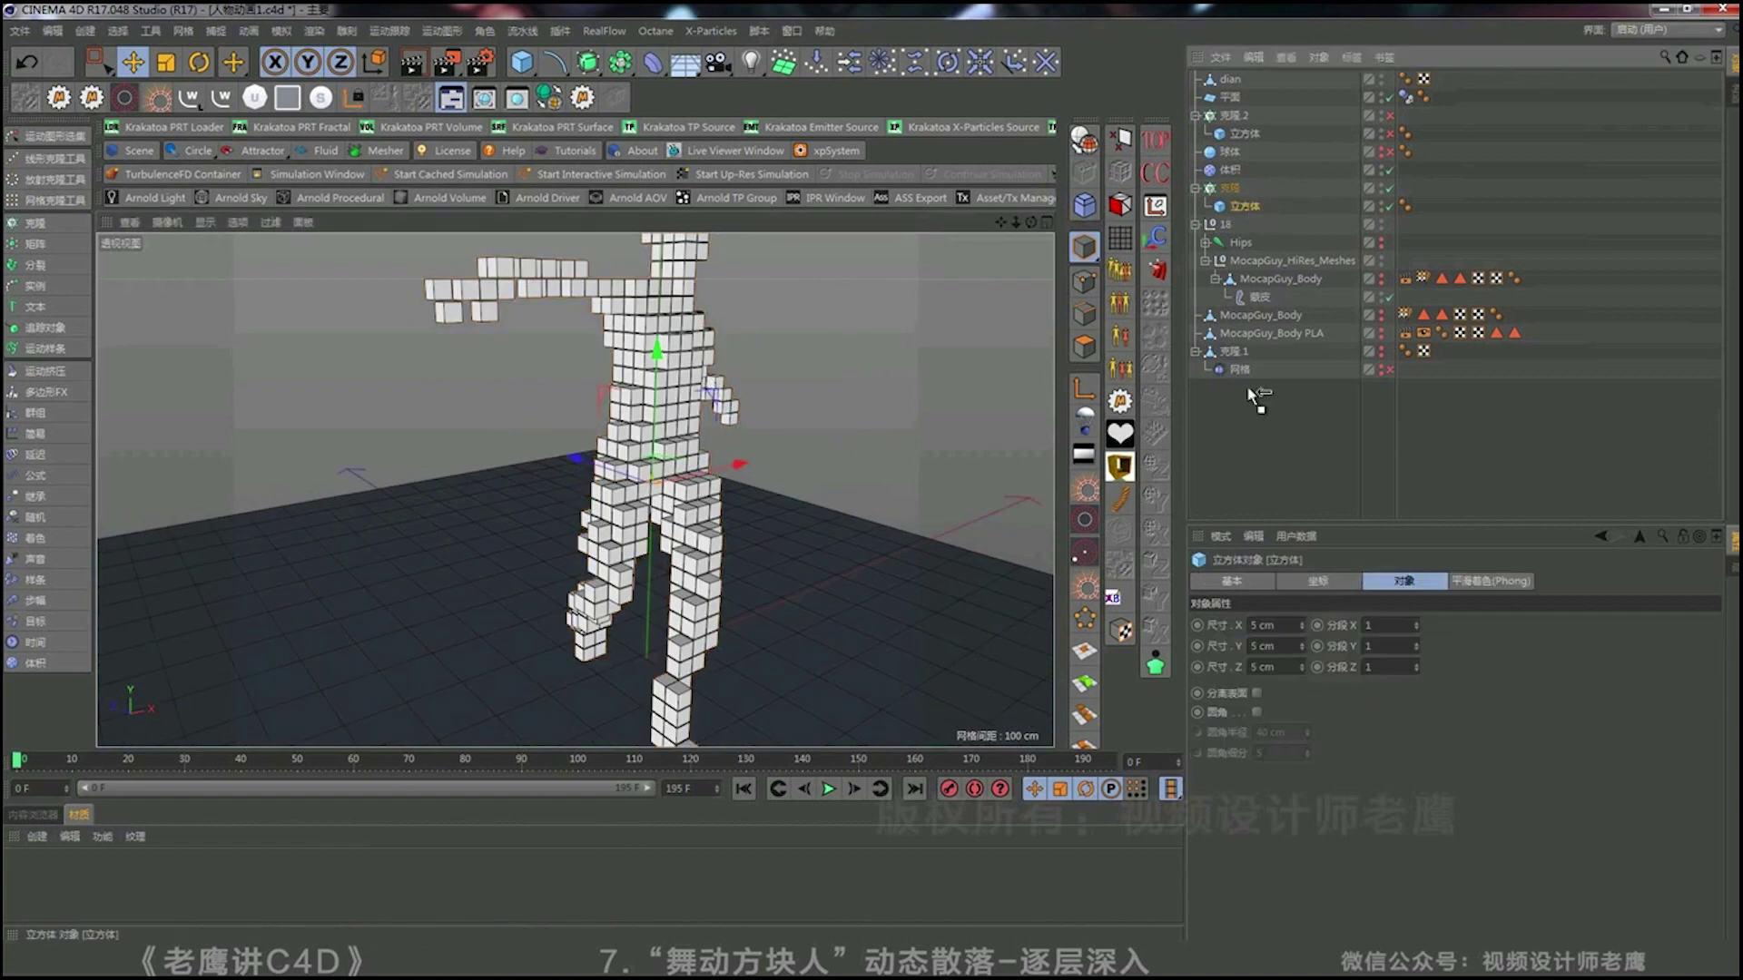
pyautogui.moveTo(1247, 389); pyautogui.dragTo(1247, 389)
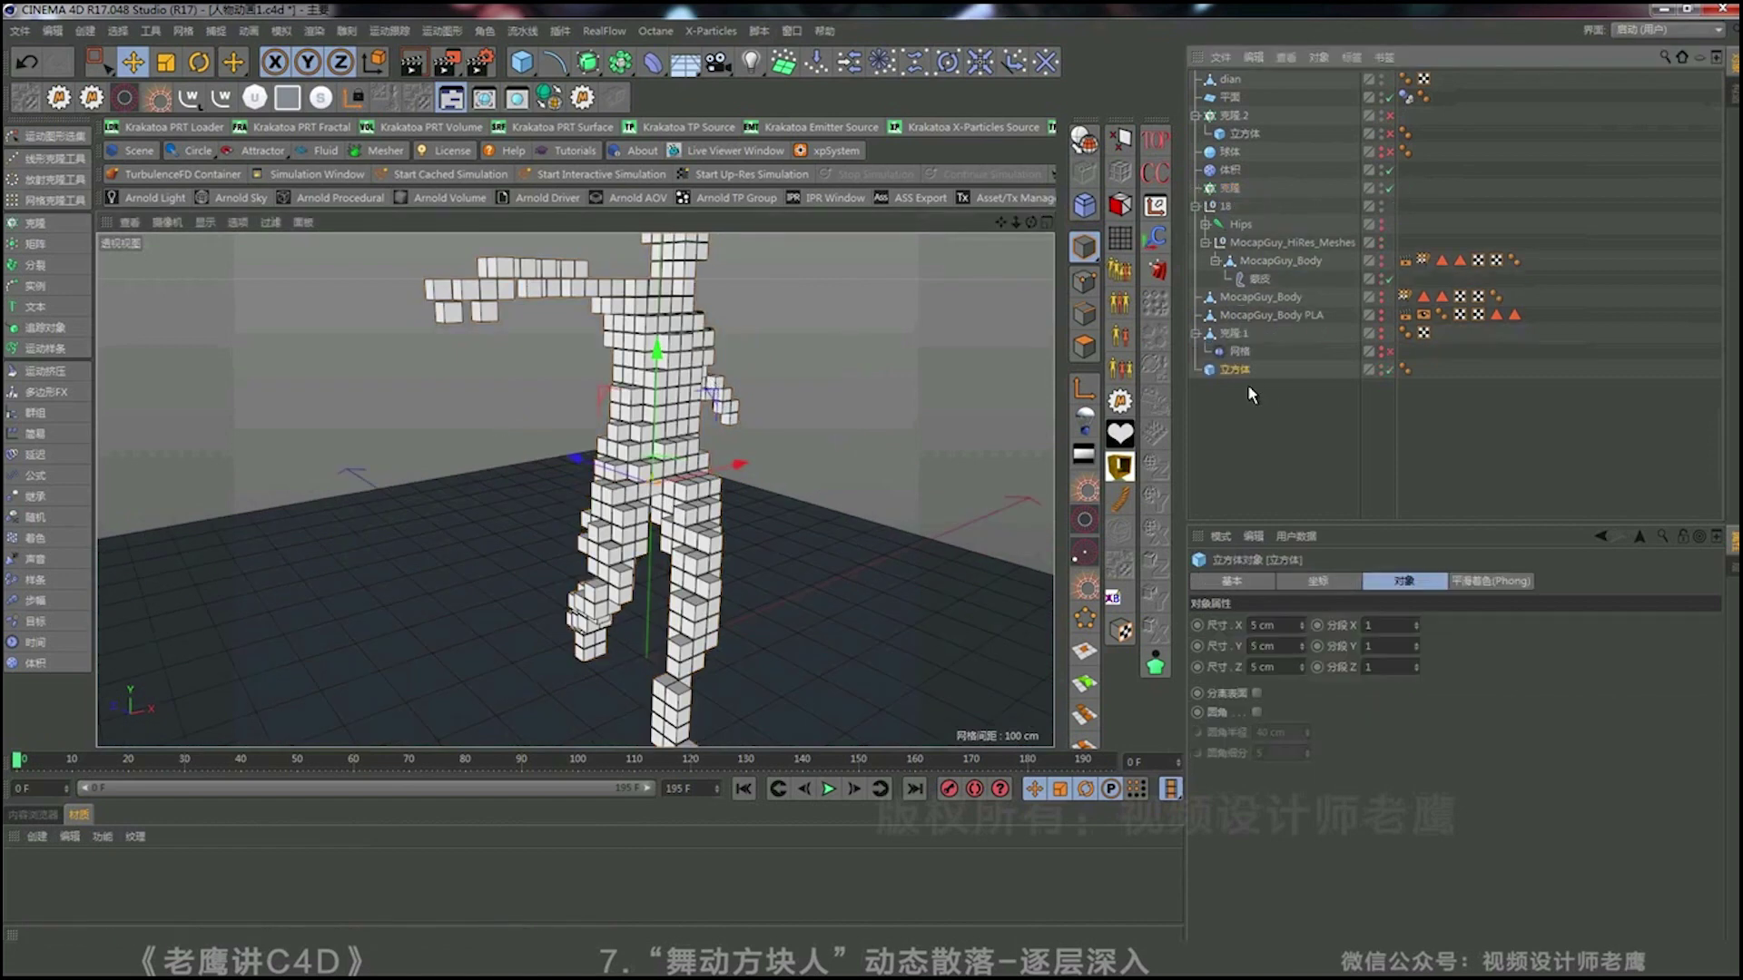
pyautogui.click(1388, 370)
pyautogui.moveTo(1229, 79)
pyautogui.mouseDown()
pyautogui.moveTo(1251, 204)
pyautogui.moveTo(1236, 191)
pyautogui.mouseUp()
# Convert the 克隆 cloner's current state to an object.
pyautogui.click(1227, 172)
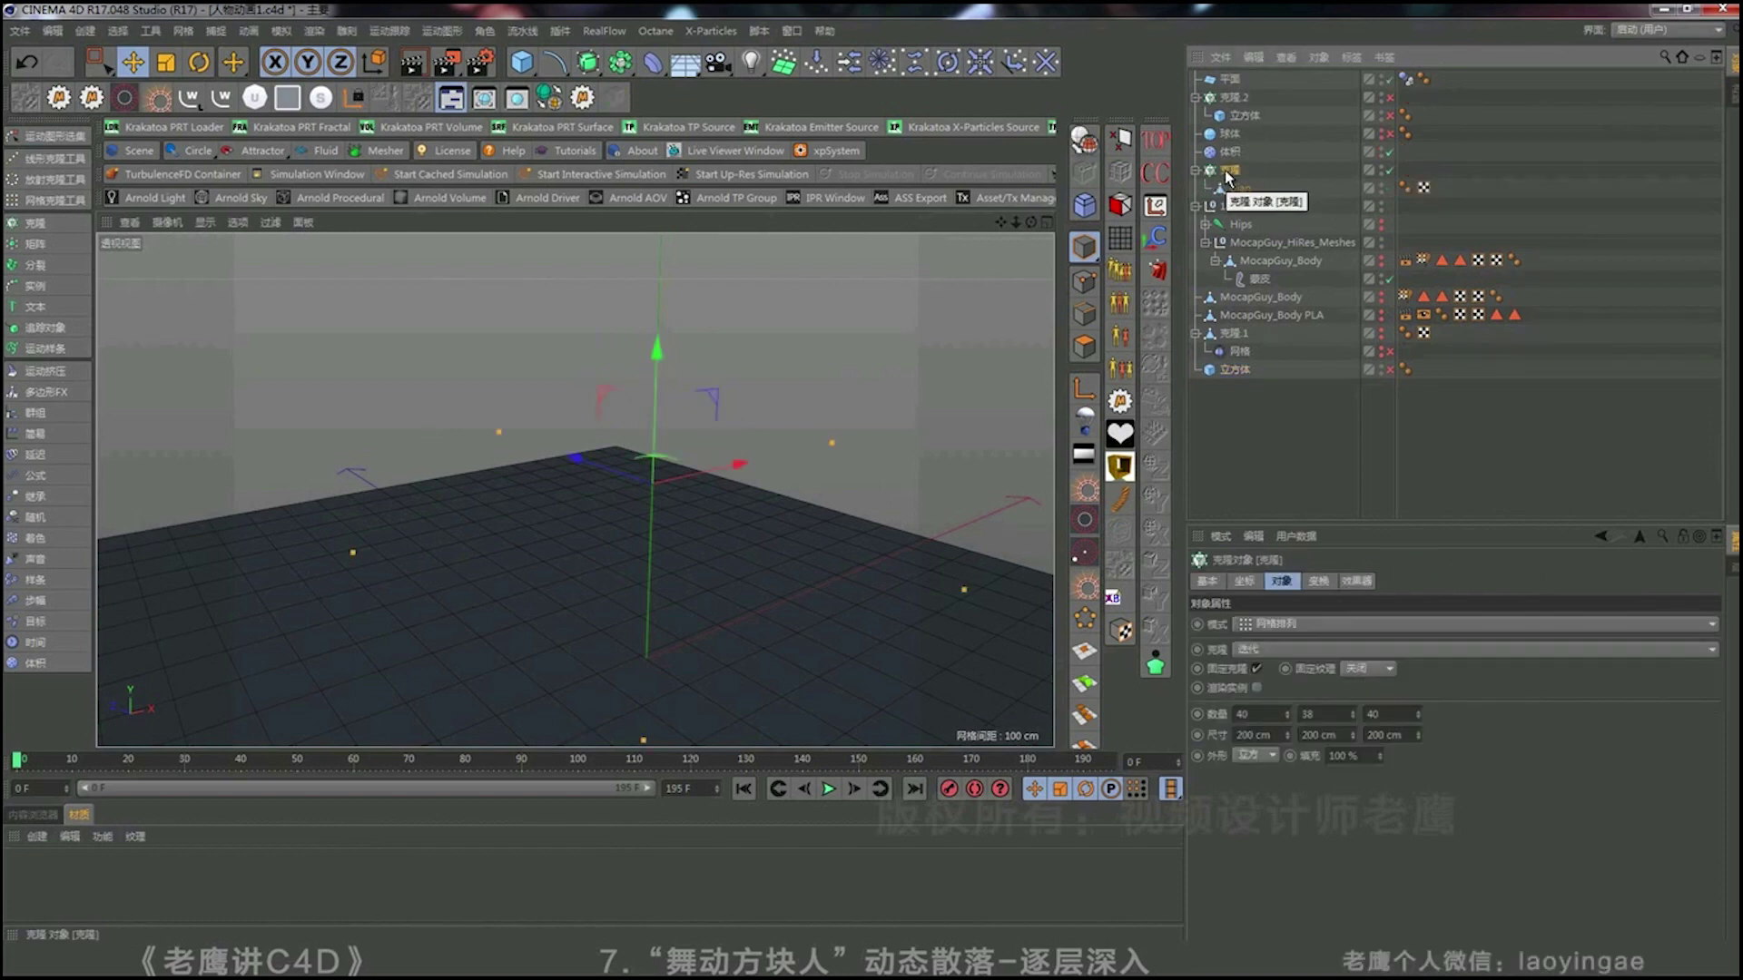
pyautogui.rightClick(1227, 176)
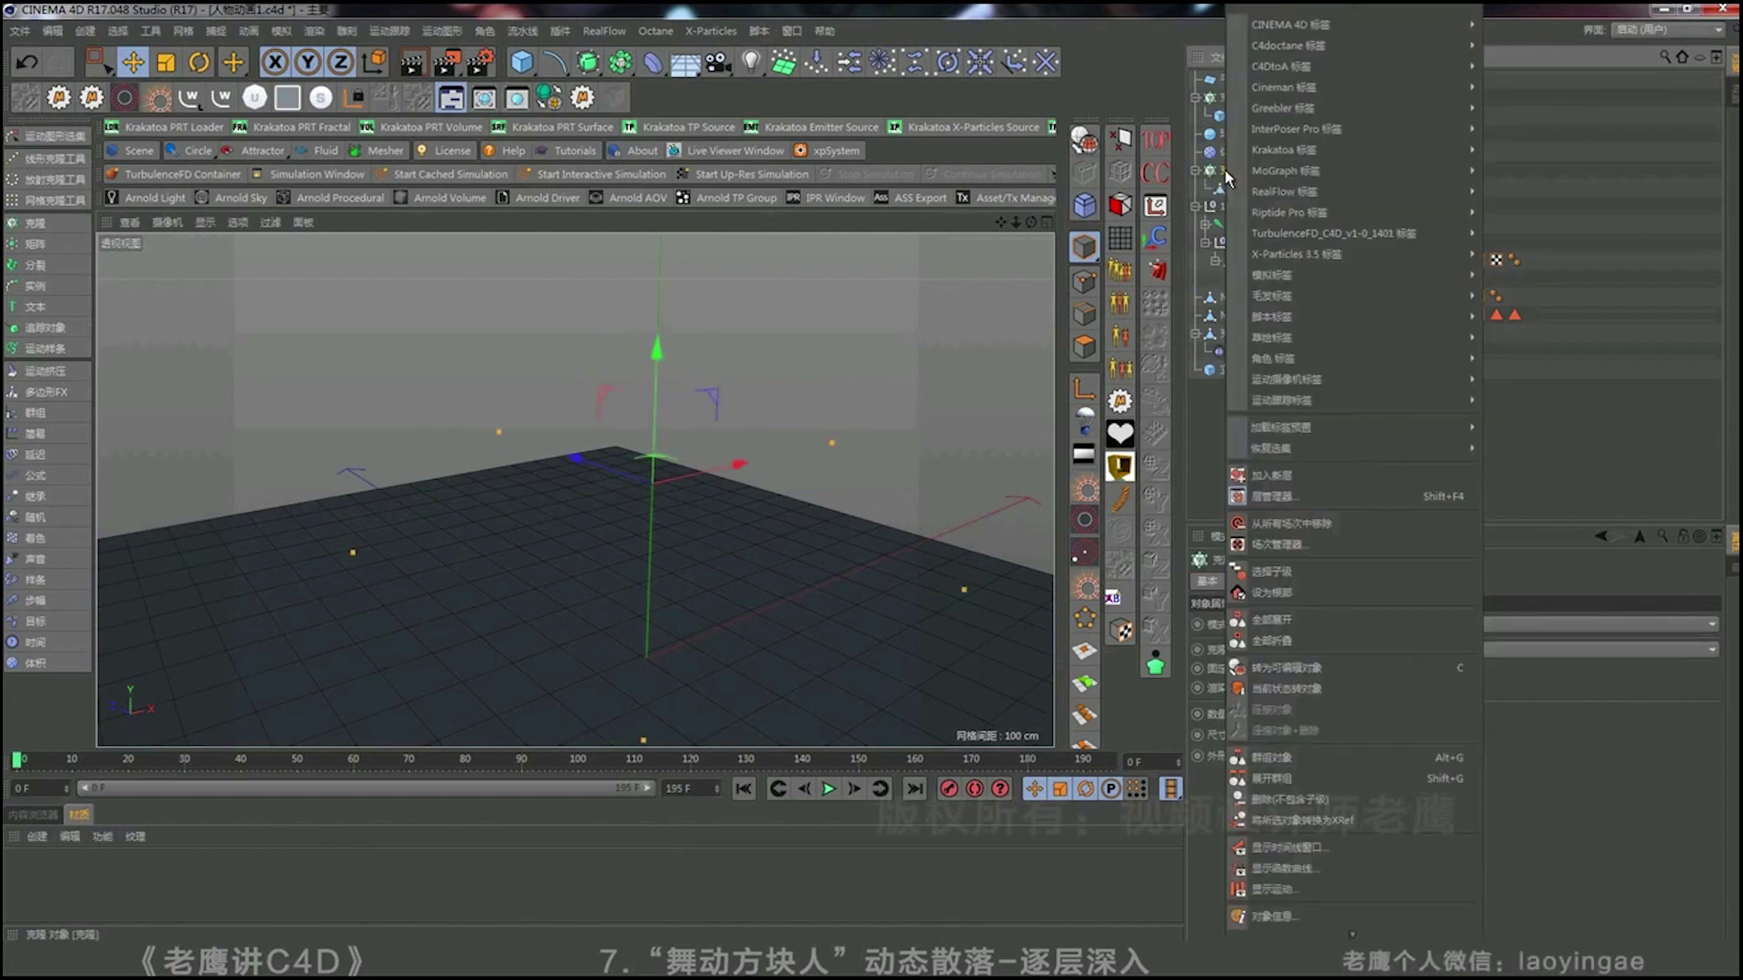
pyautogui.click(1293, 687)
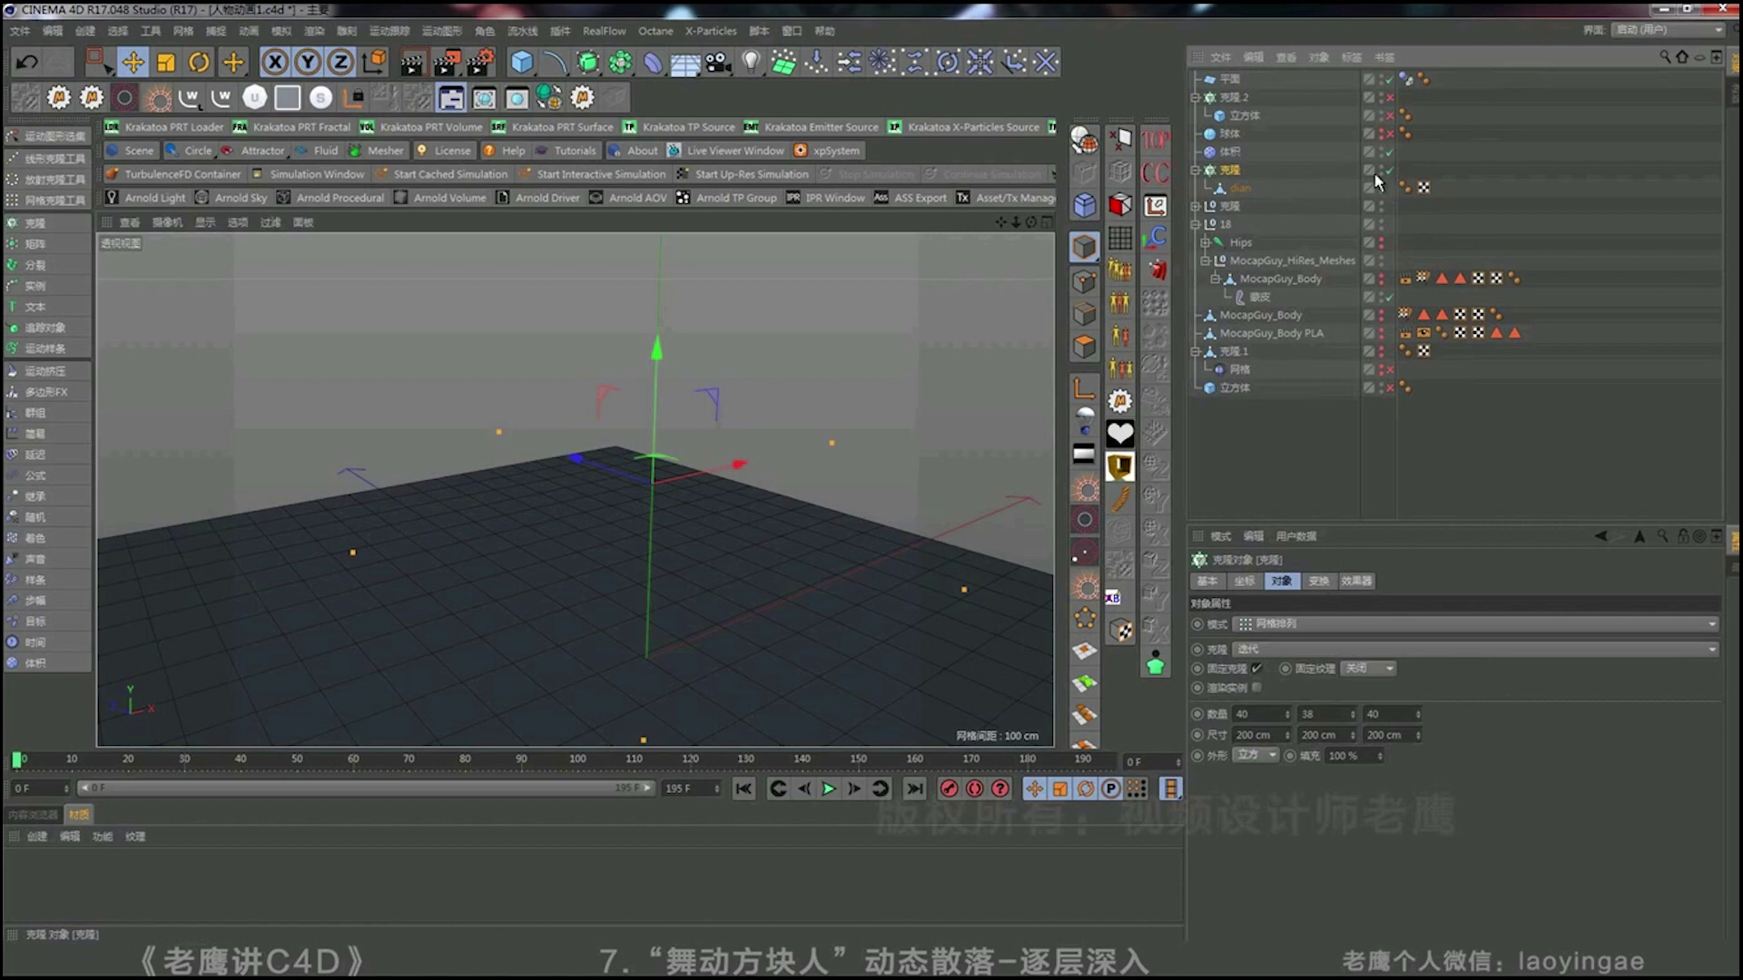
# Select the converted 克隆 null with all its dian children and merge them into one object with Connect Objects + Delete.
pyautogui.click(1196, 206)
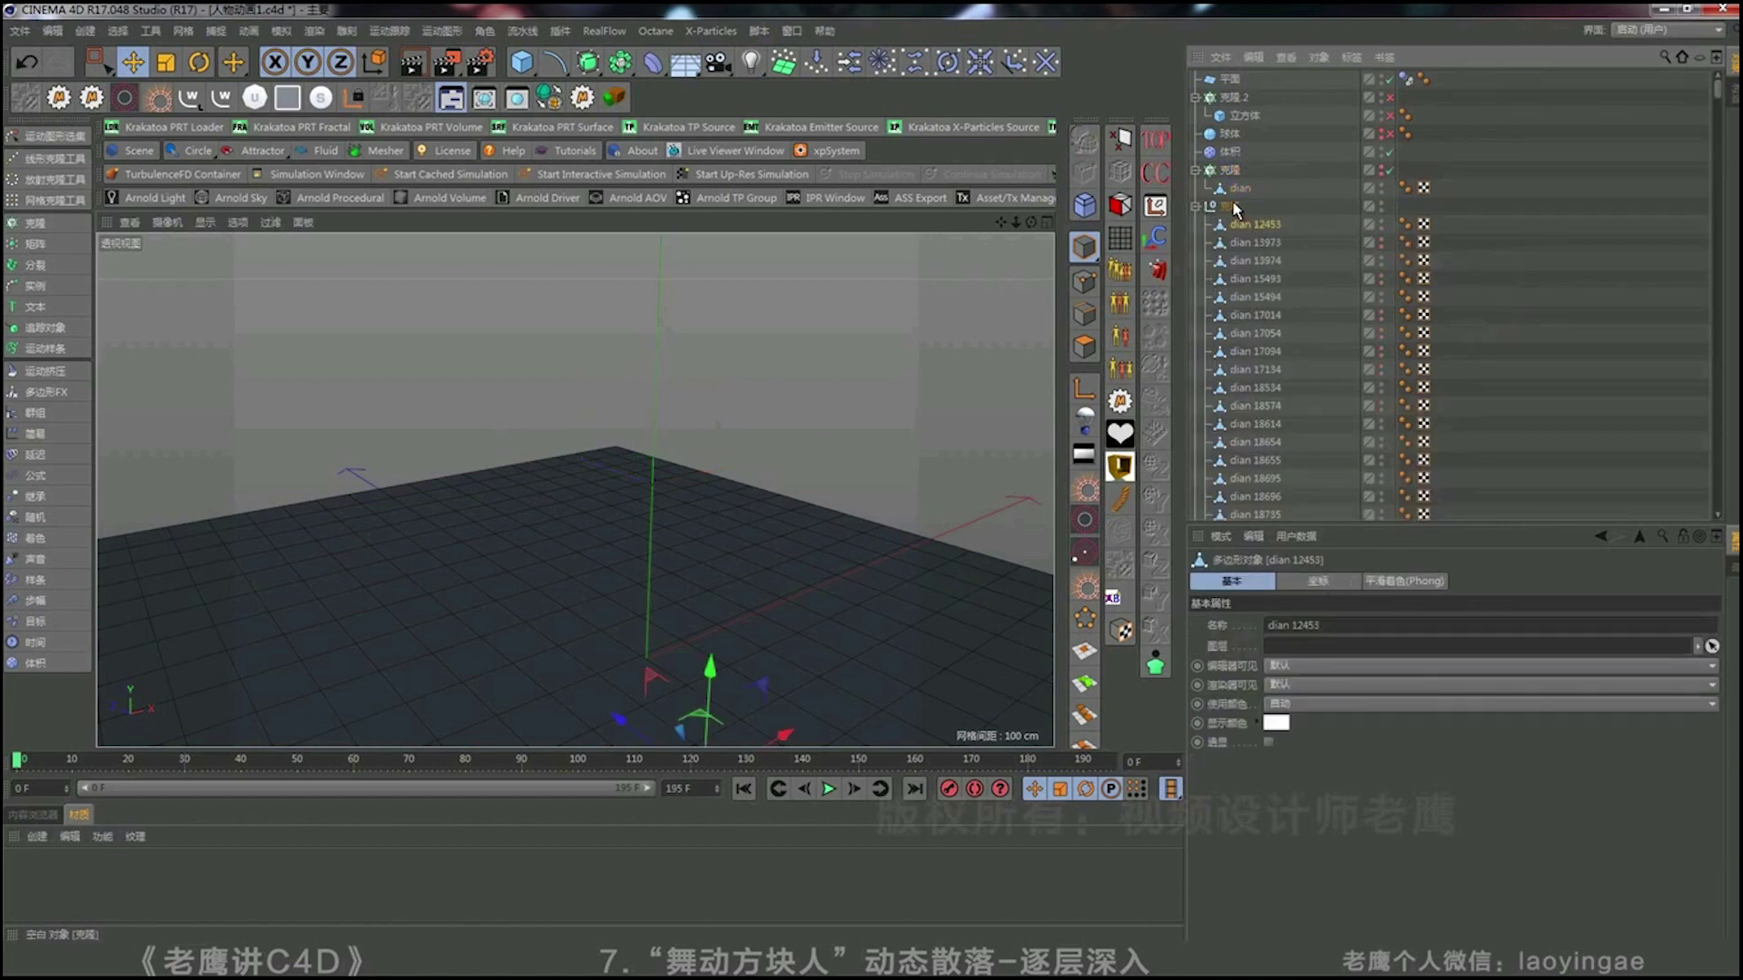
pyautogui.click(1232, 204)
pyautogui.moveTo(1716, 91); pyautogui.dragTo(1714, 508)
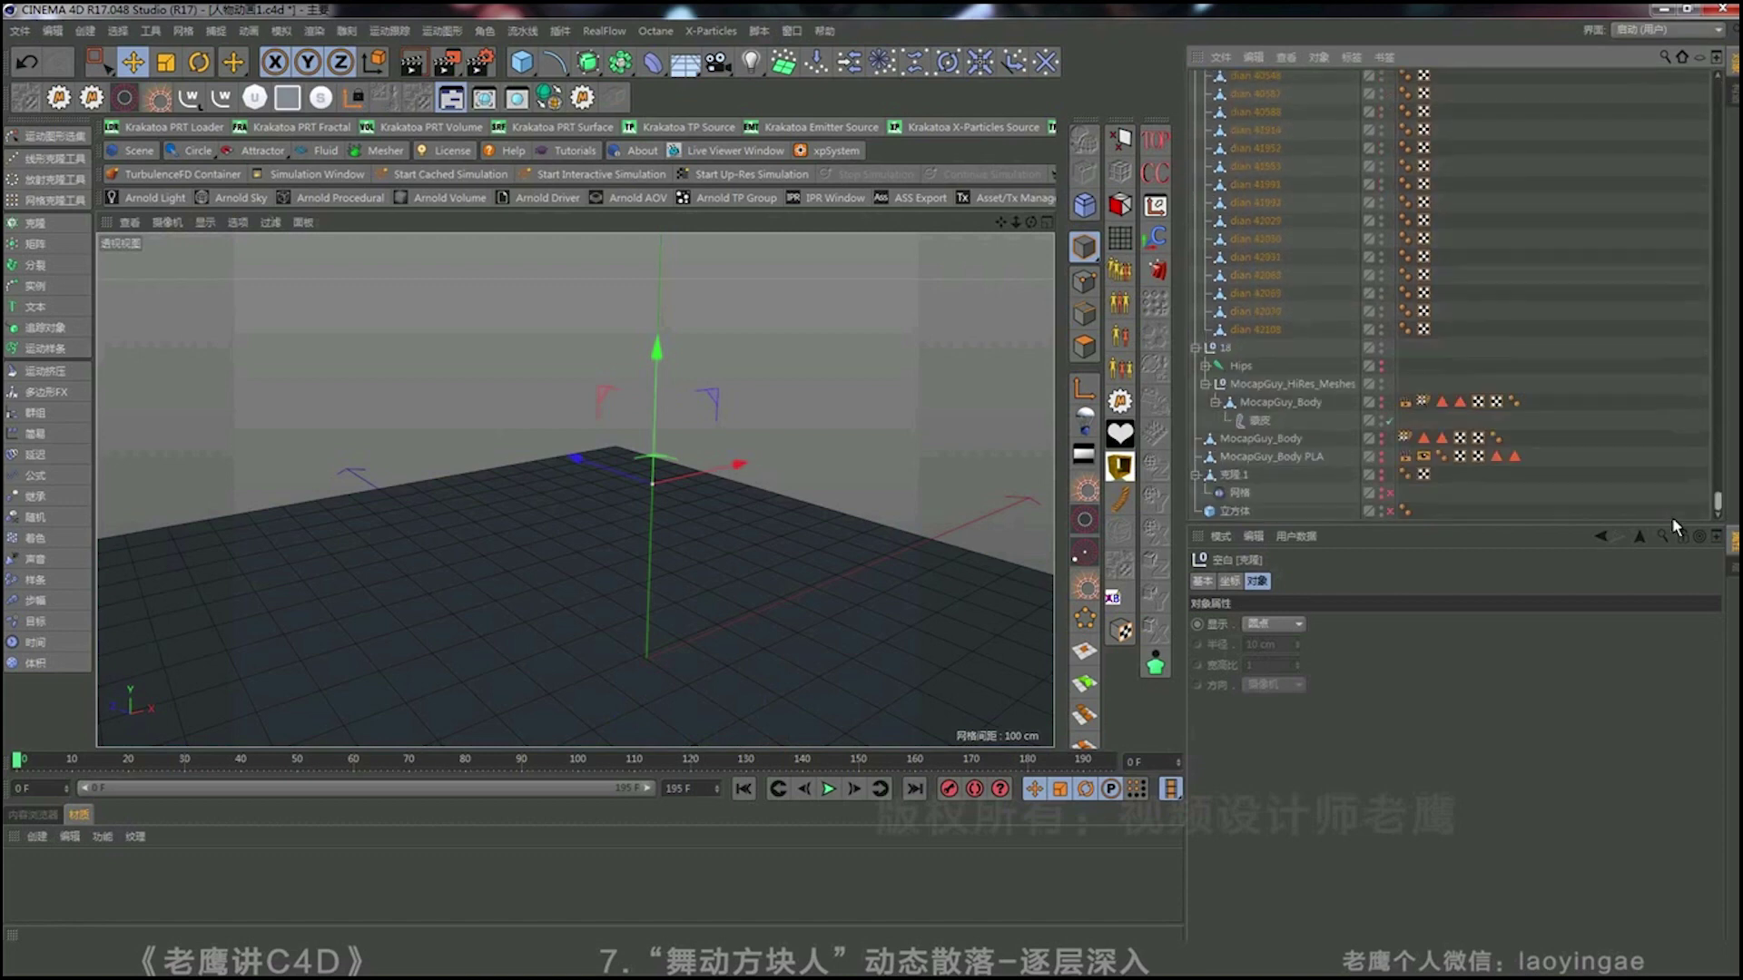
pyautogui.keyDown('shift'); pyautogui.click(1250, 324); pyautogui.keyUp('shift')
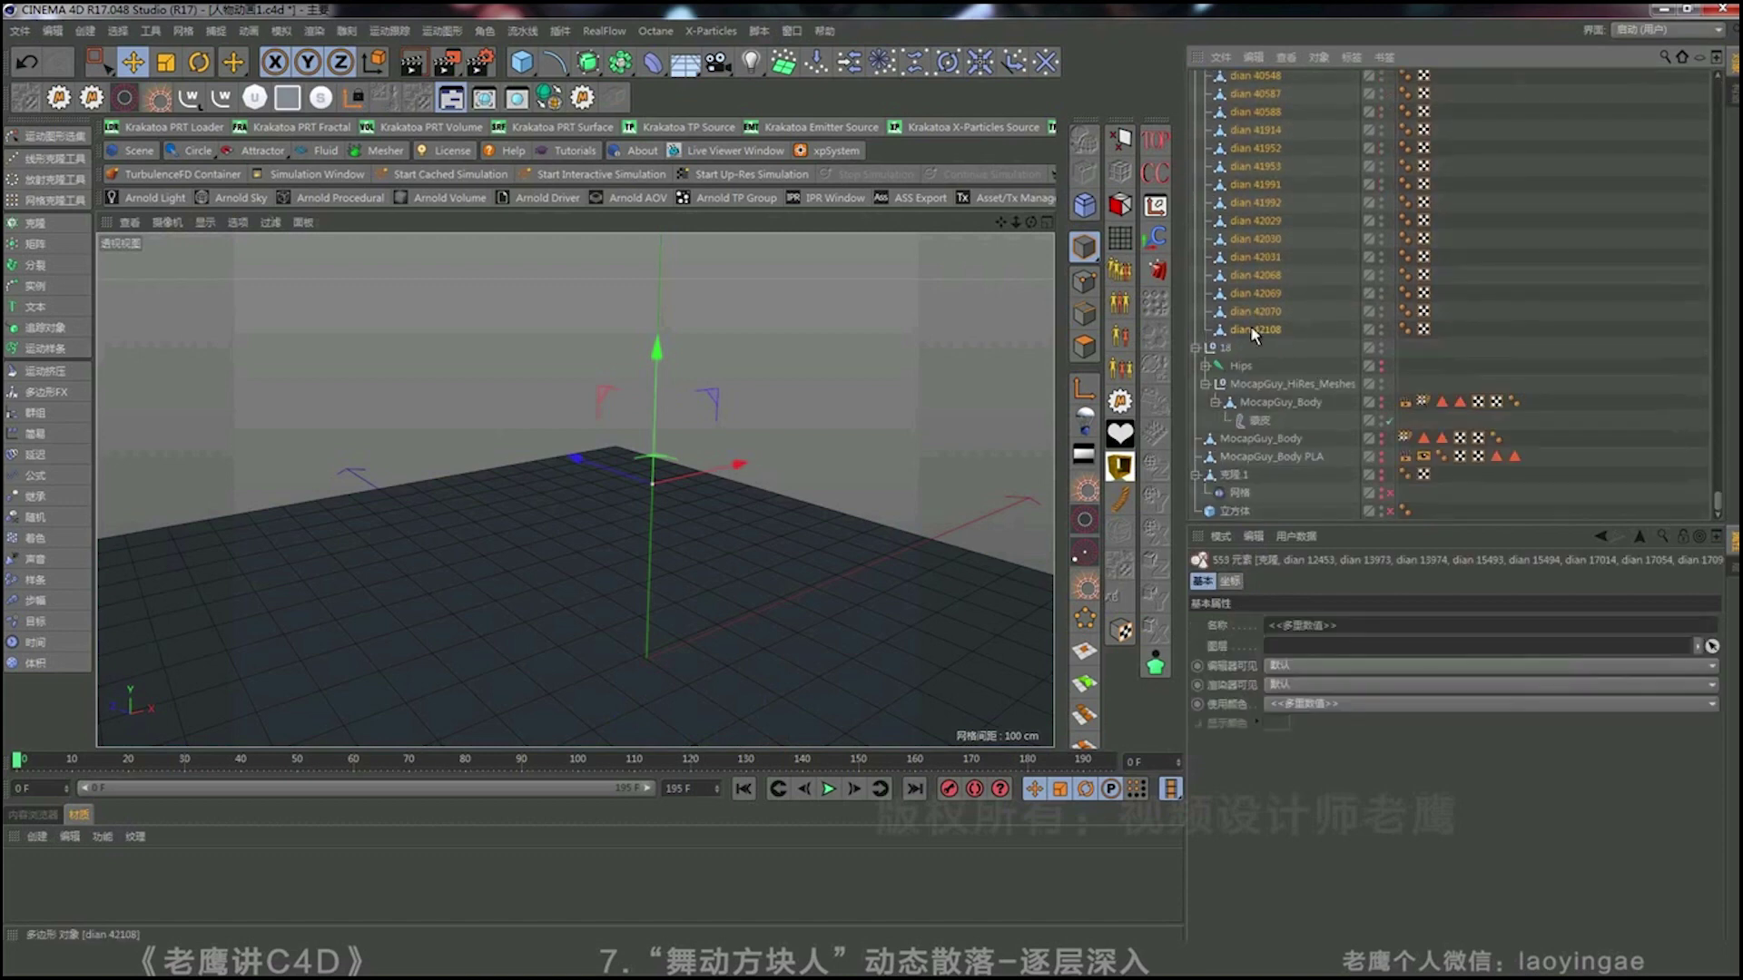
pyautogui.rightClick(1254, 236)
pyautogui.click(1321, 730)
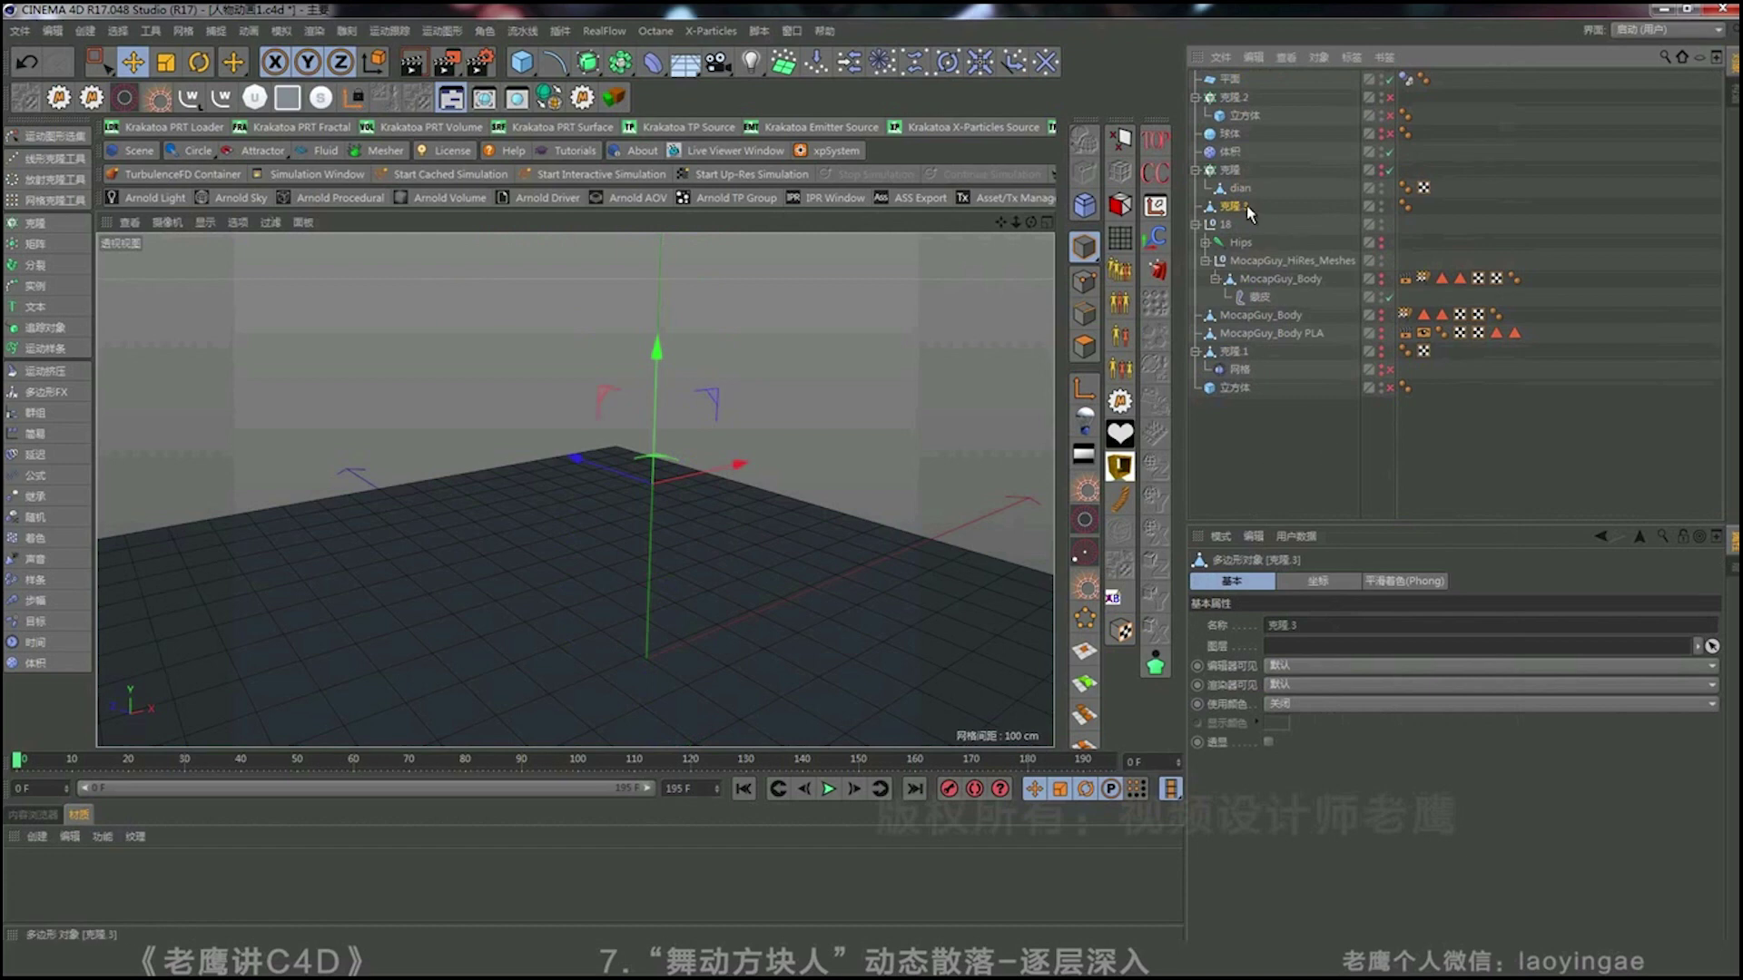
# Move the merged 克隆.3 to the end of the object list and check all its points in point mode before returning to model mode.
pyautogui.moveTo(1229, 440); pyautogui.dragTo(1231, 443)
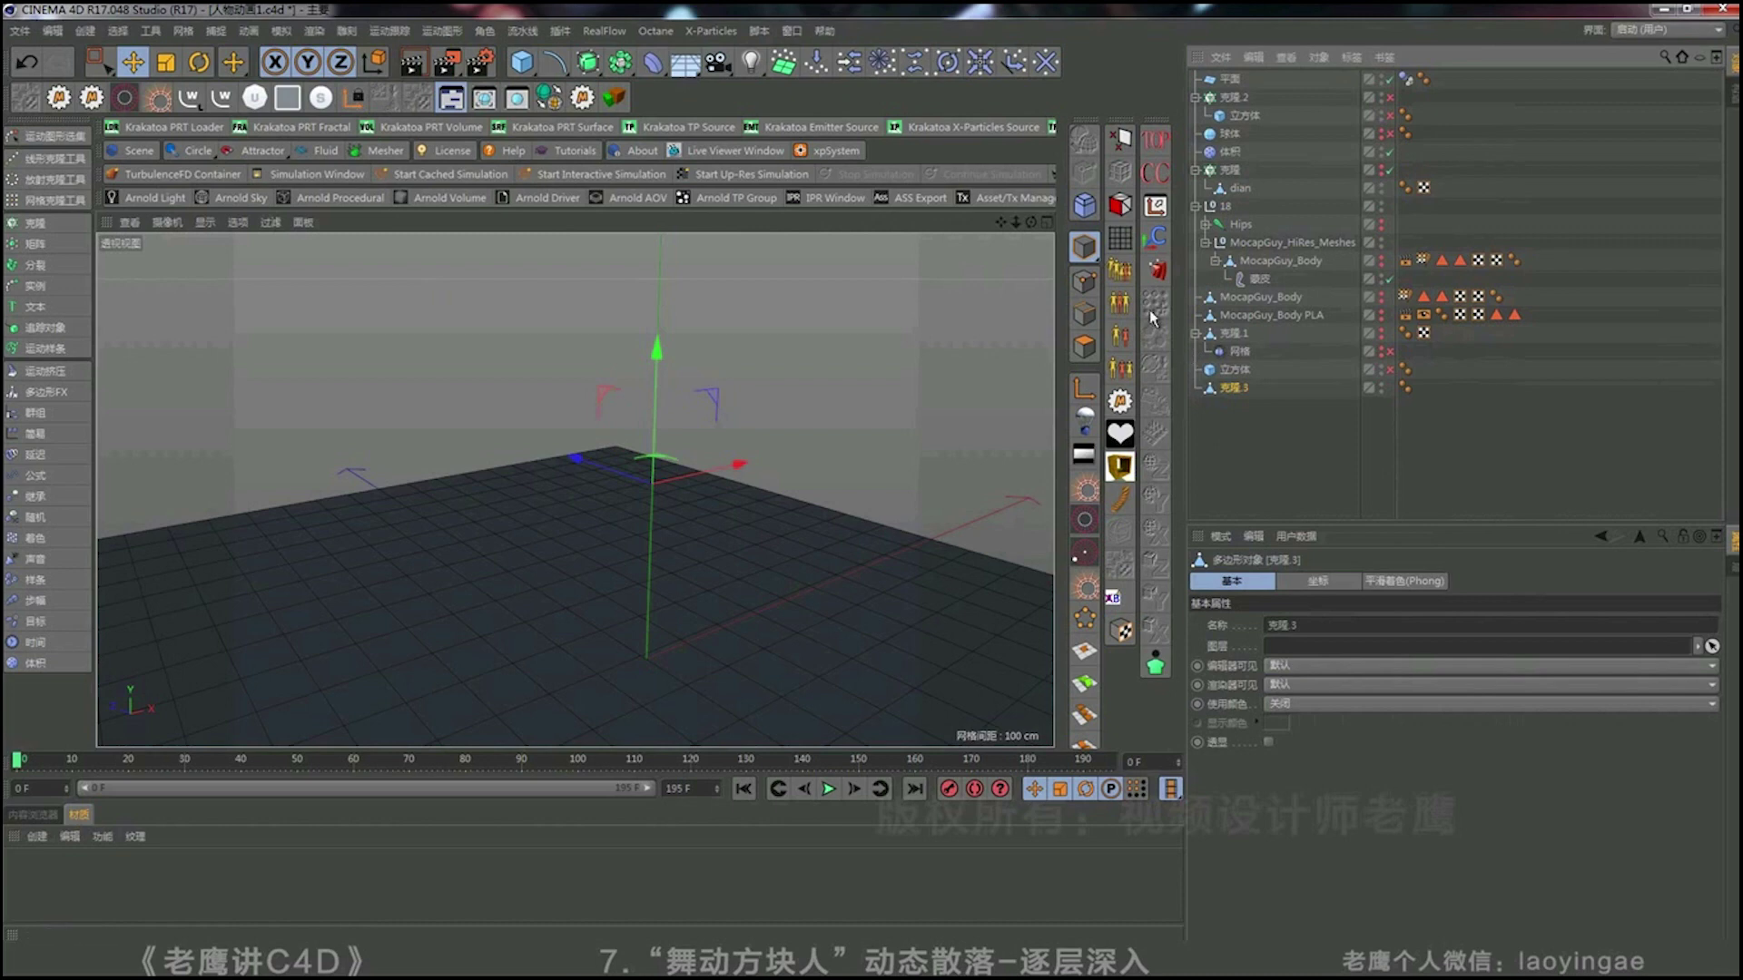
pyautogui.click(1086, 283)
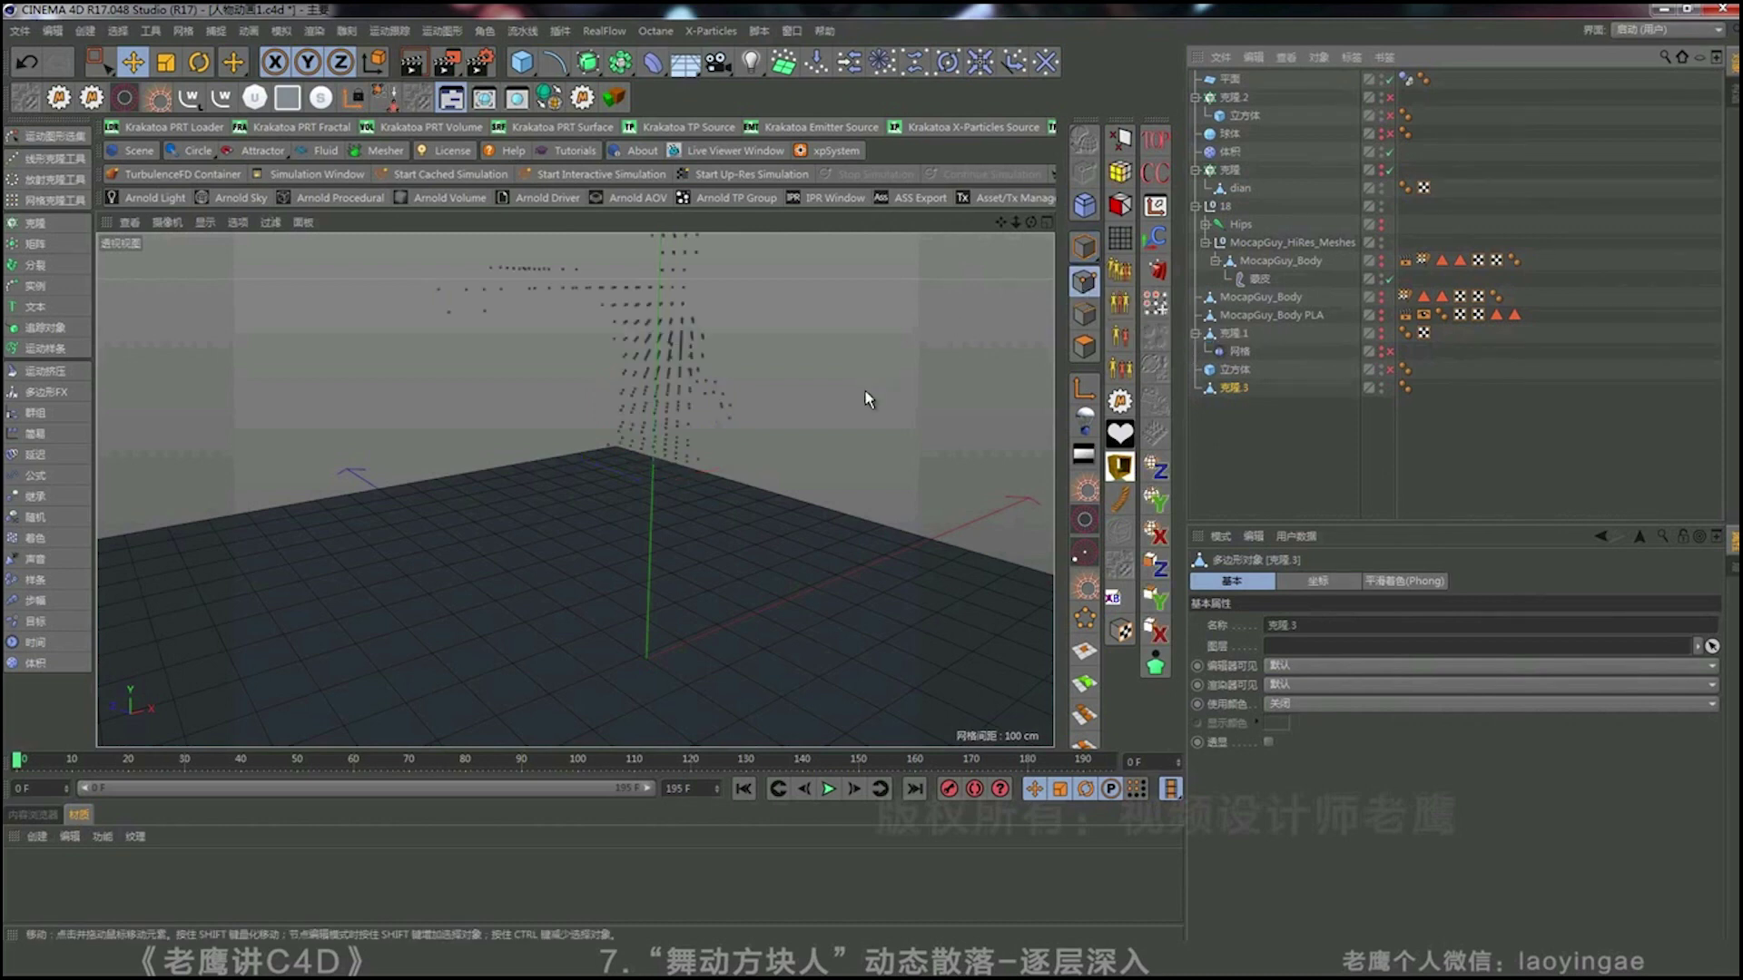
pyautogui.hotkey('ctrl', 'a')
pyautogui.keyDown('alt'); pyautogui.moveTo(644, 488); pyautogui.dragTo(712, 439); pyautogui.keyUp('alt')
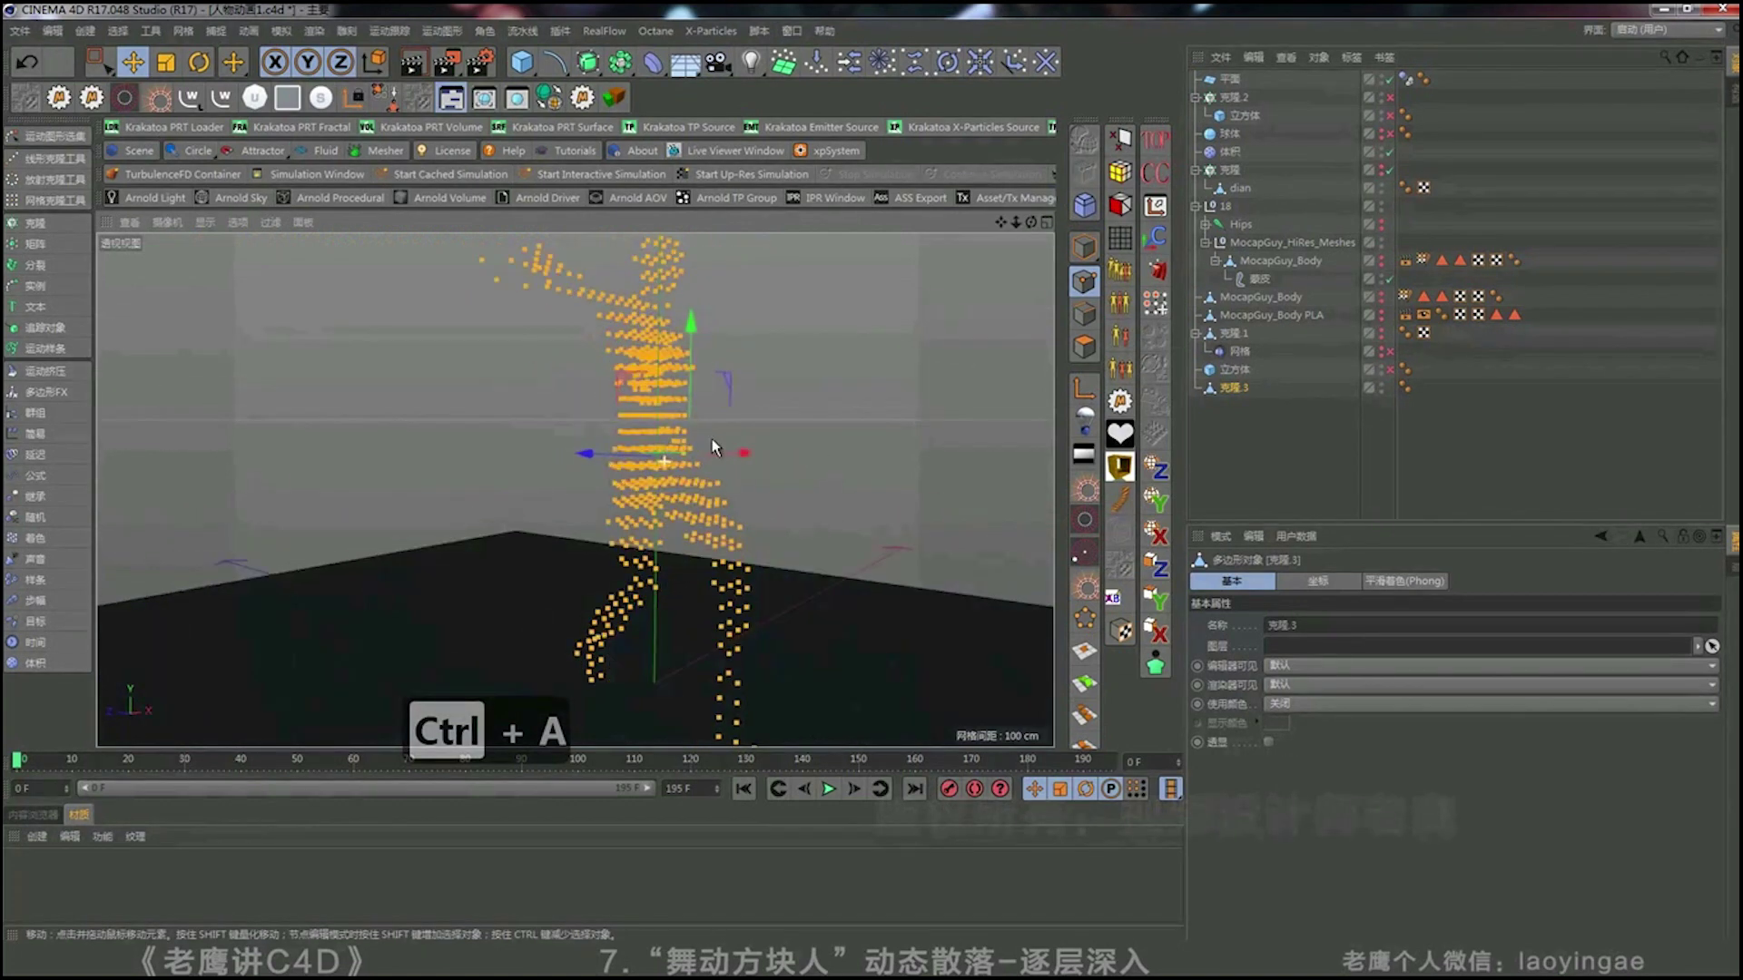
pyautogui.click(1086, 250)
# Copy the 网格 deformer from 克隆.1 under 克隆.3 and rename 克隆.3 to "yiduidian".
pyautogui.doubleClick(1233, 388)
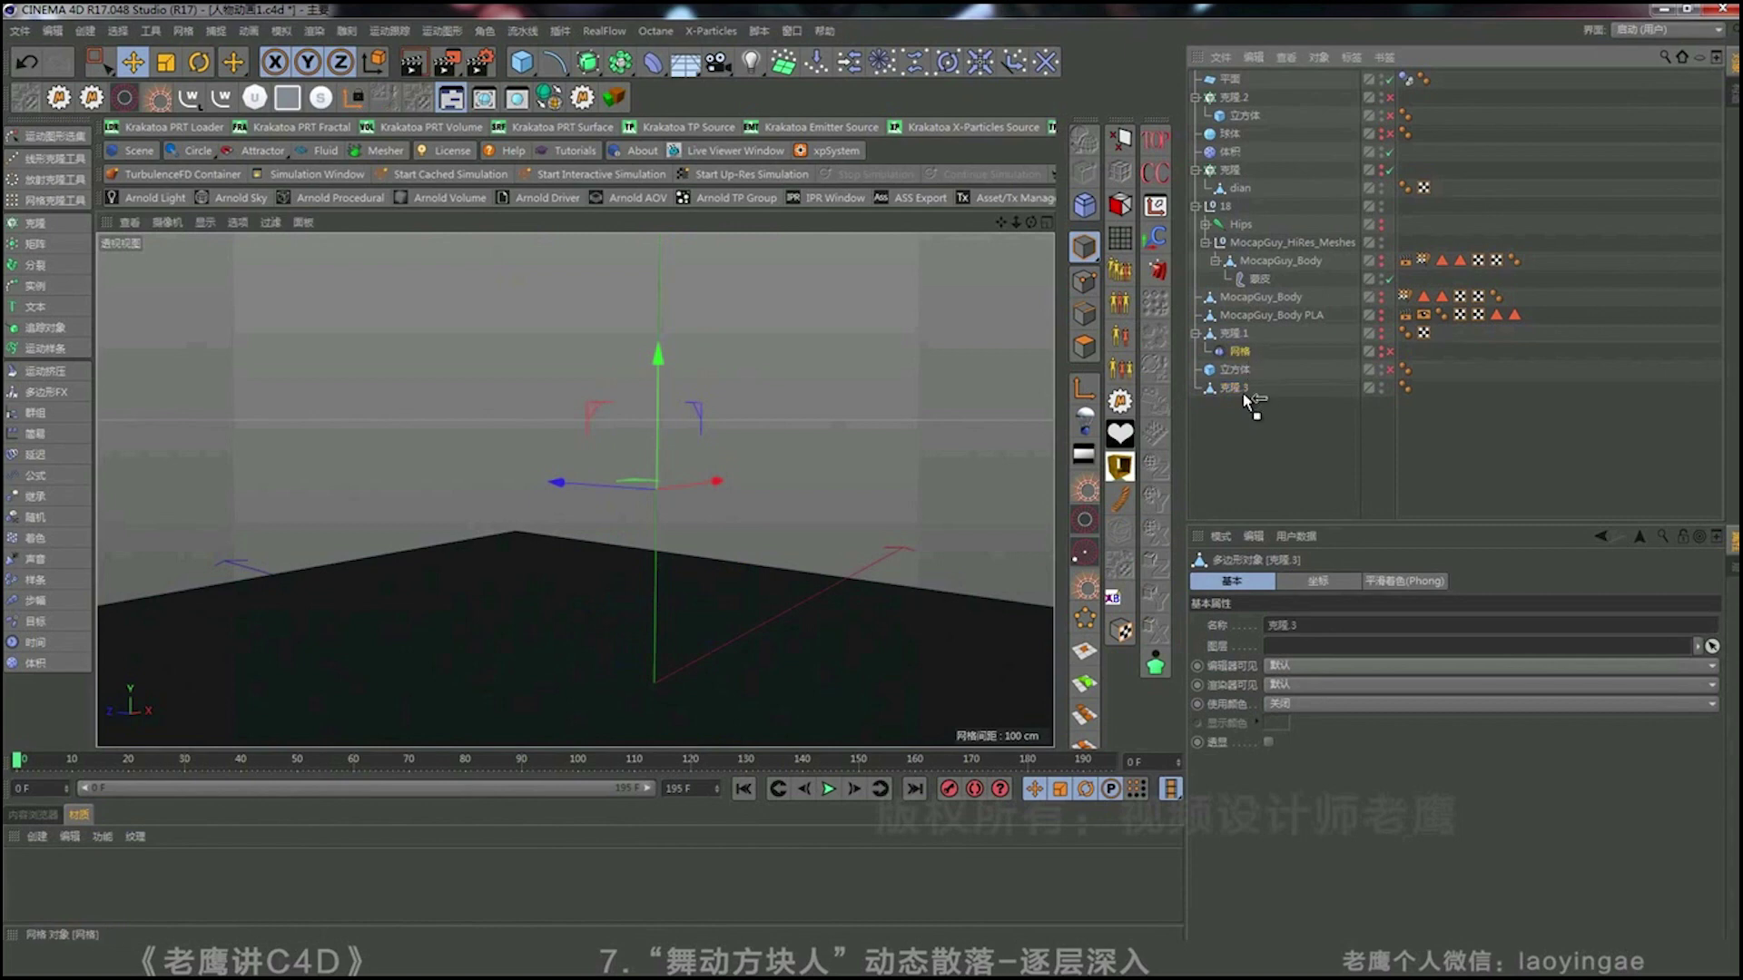
pyautogui.keyDown('ctrl'); pyautogui.moveTo(1240, 393); pyautogui.dragTo(1241, 393); pyautogui.keyUp('ctrl')
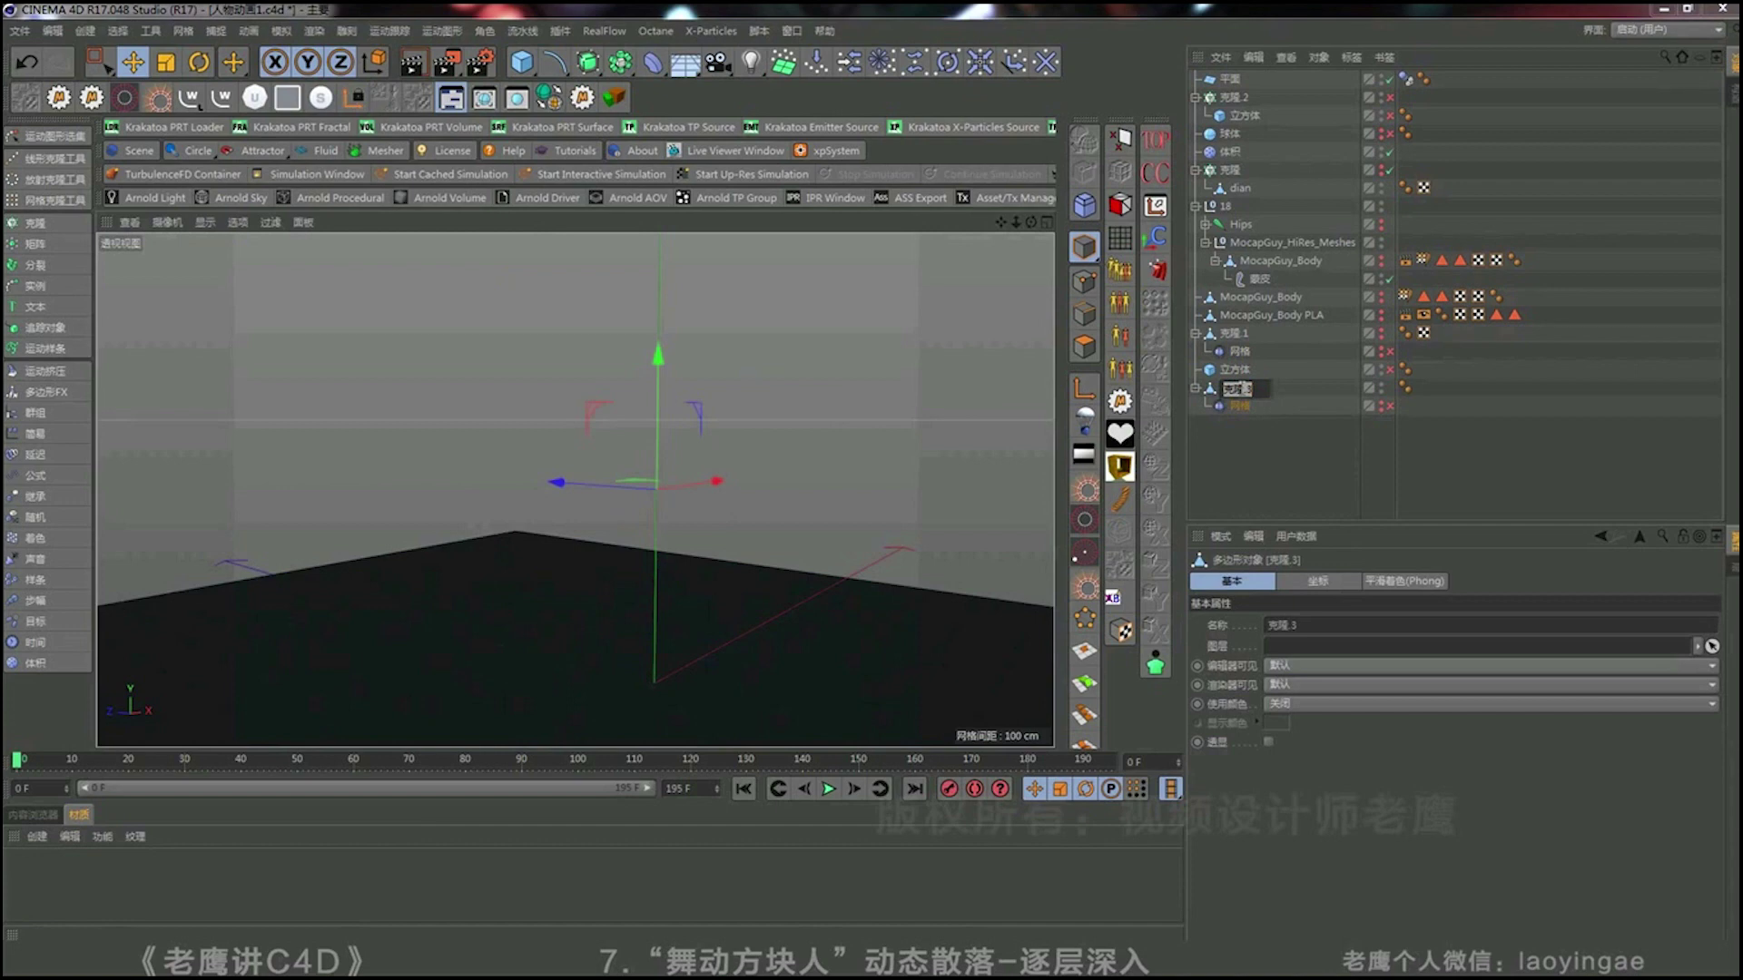
pyautogui.write('yiduidian')
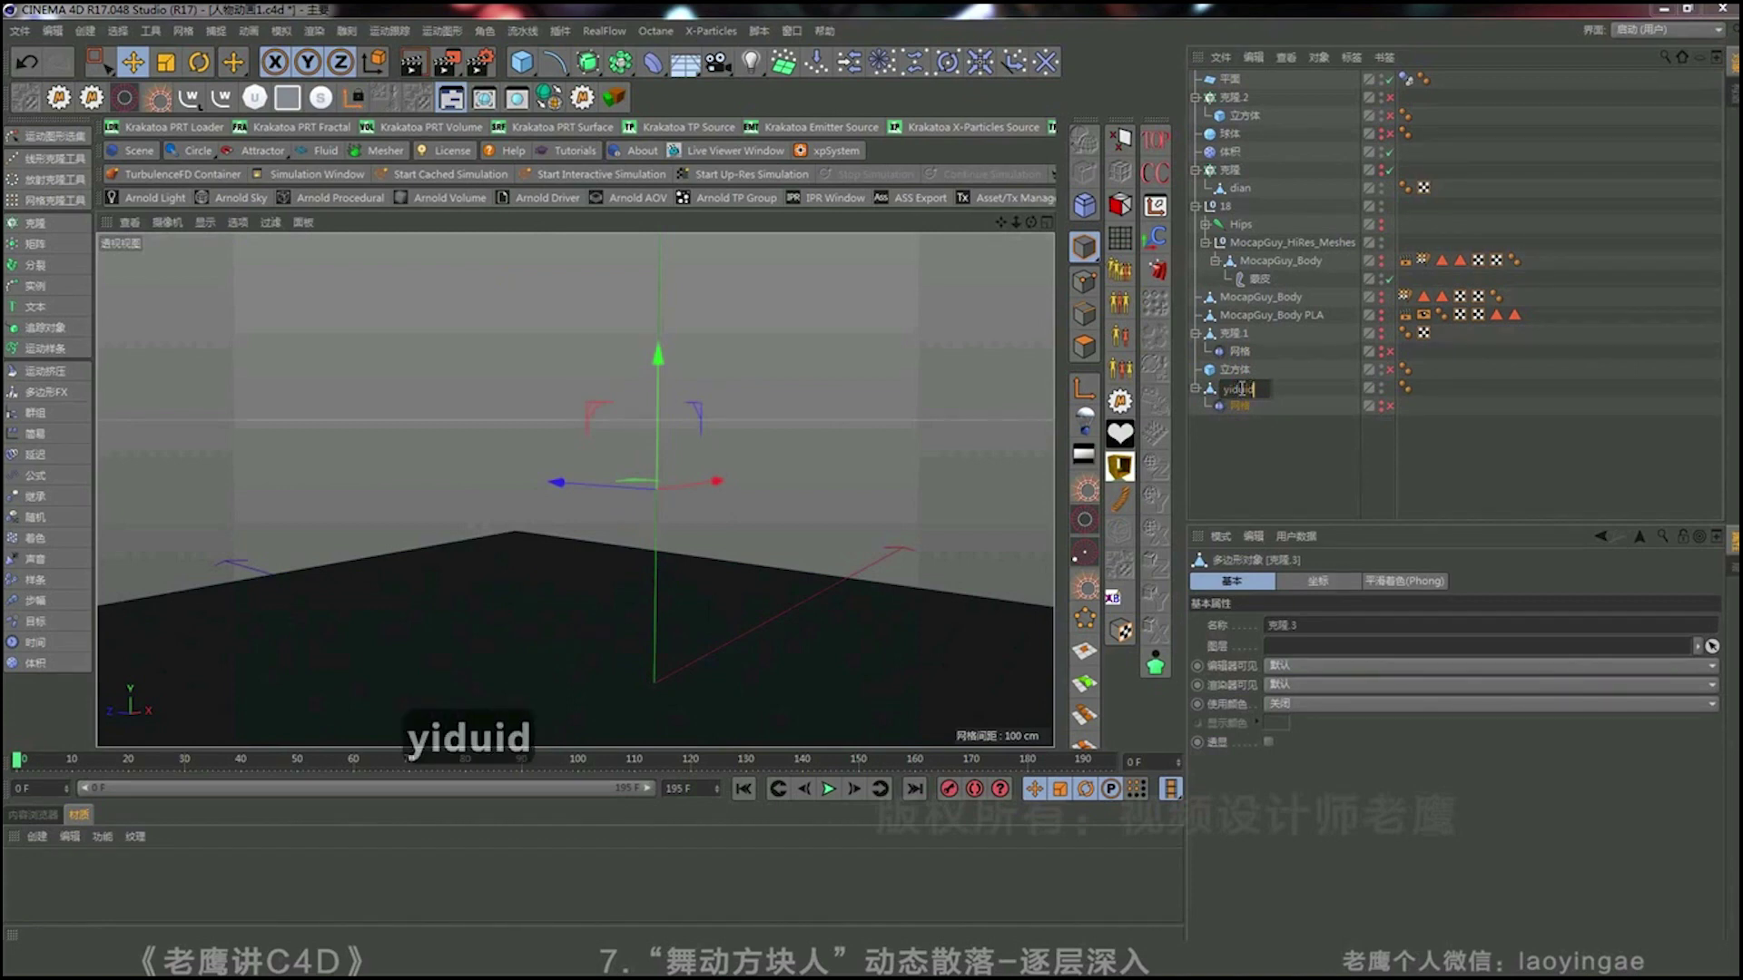
pyautogui.press('Return')
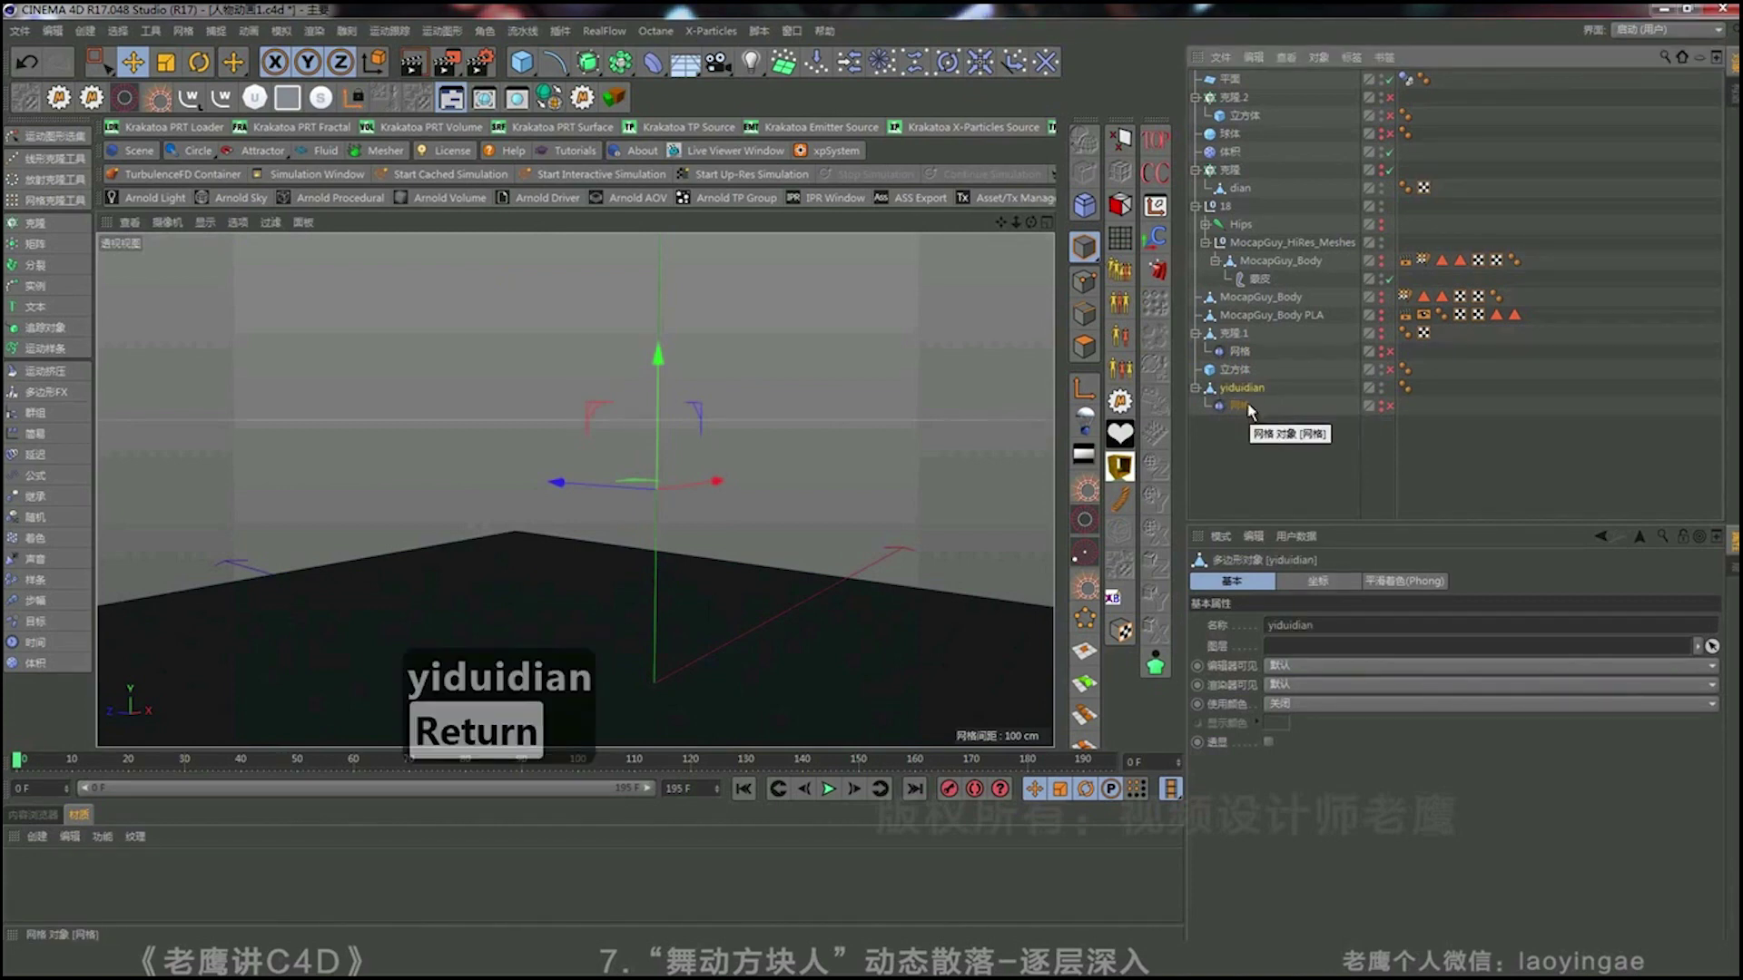
# Enable the 网格 deformer under yiduidian and initialize it with MocapGuy_Body PLA, scrubbing the timeline and returning to frame 0.
pyautogui.click(1241, 405)
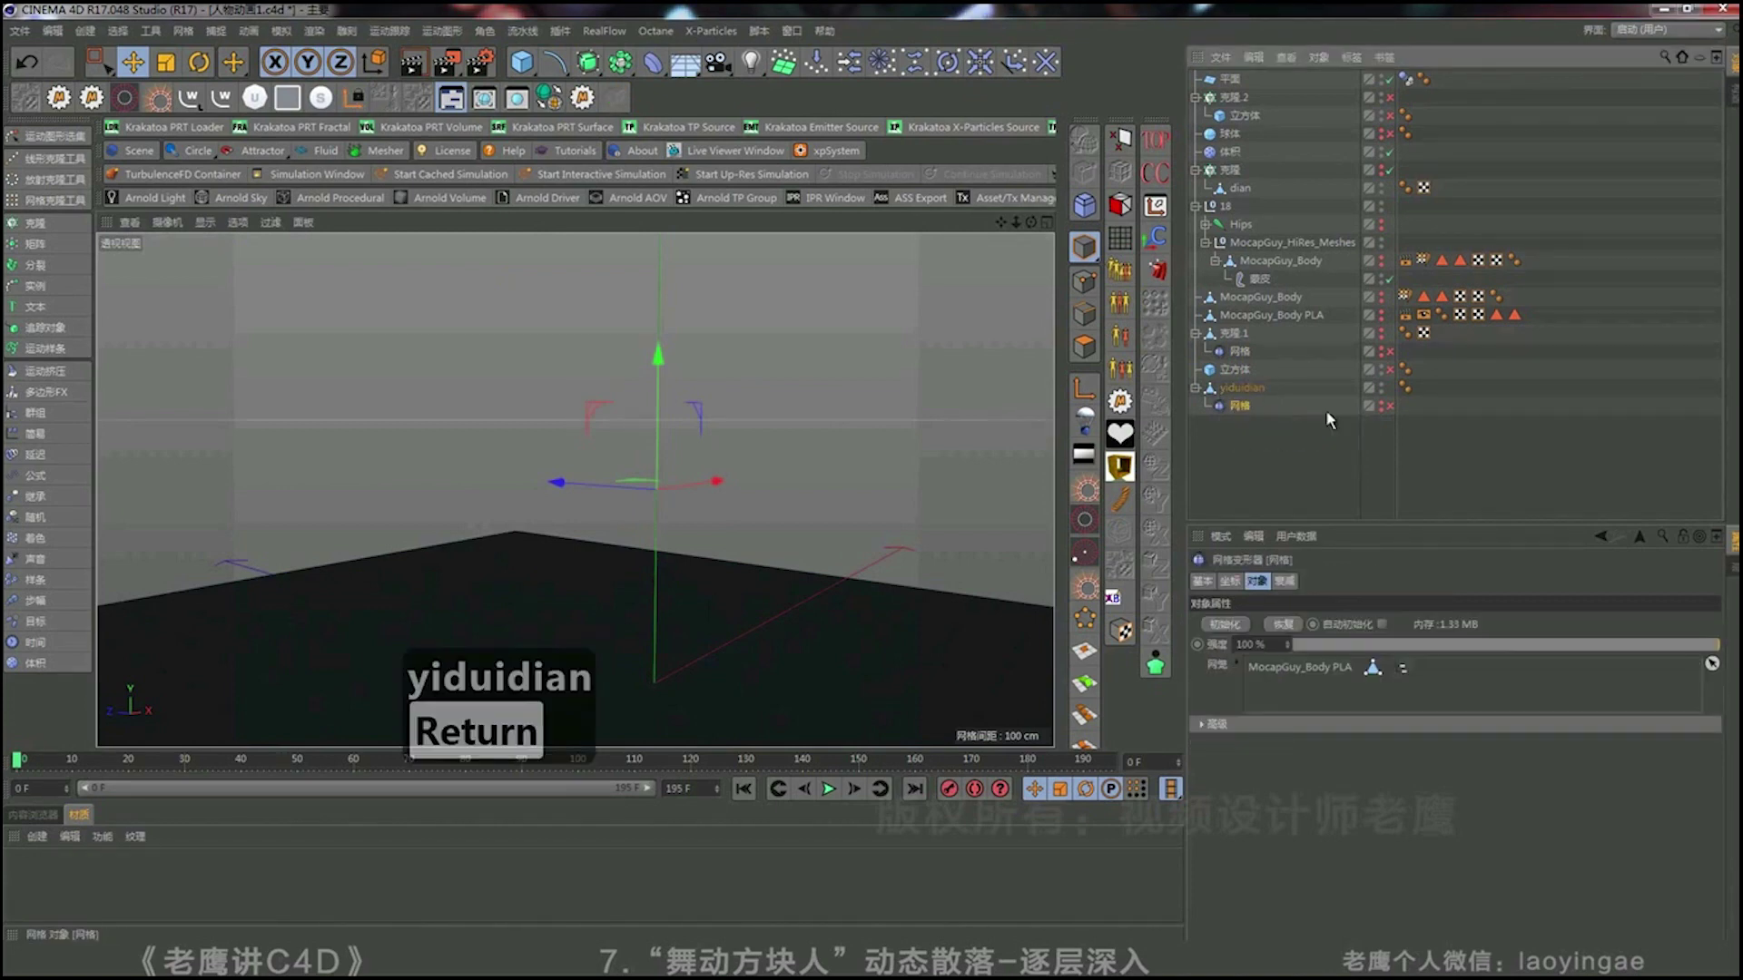
pyautogui.click(1387, 406)
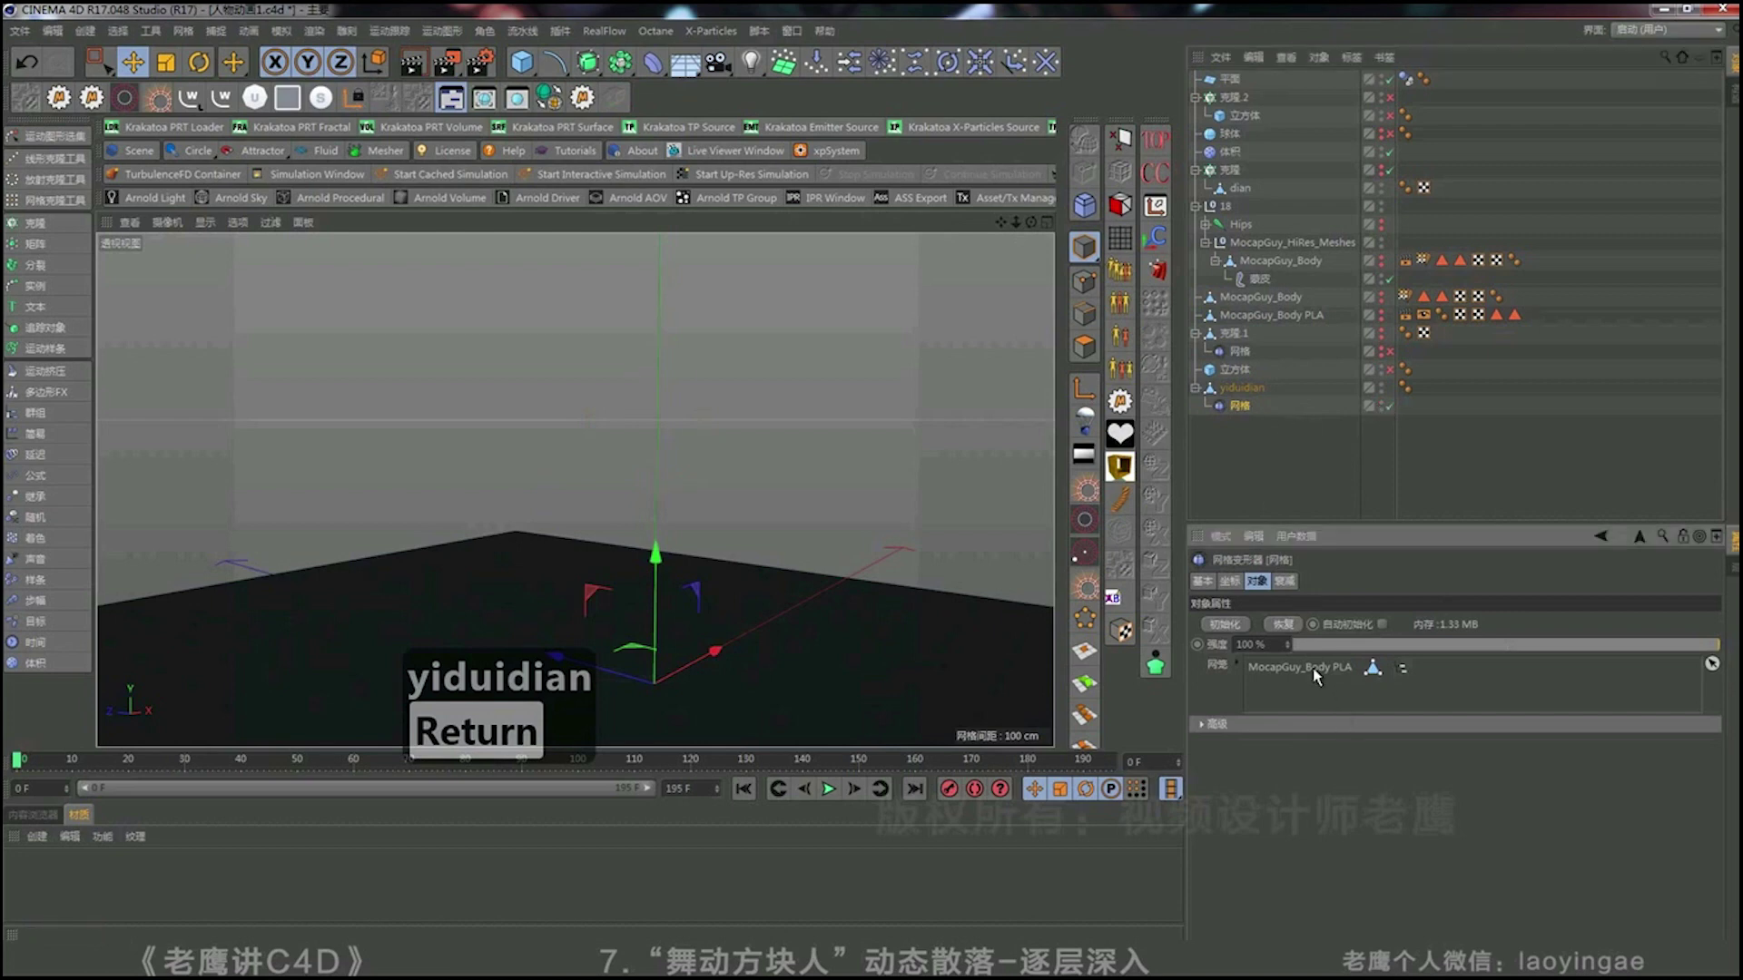
pyautogui.click(1225, 625)
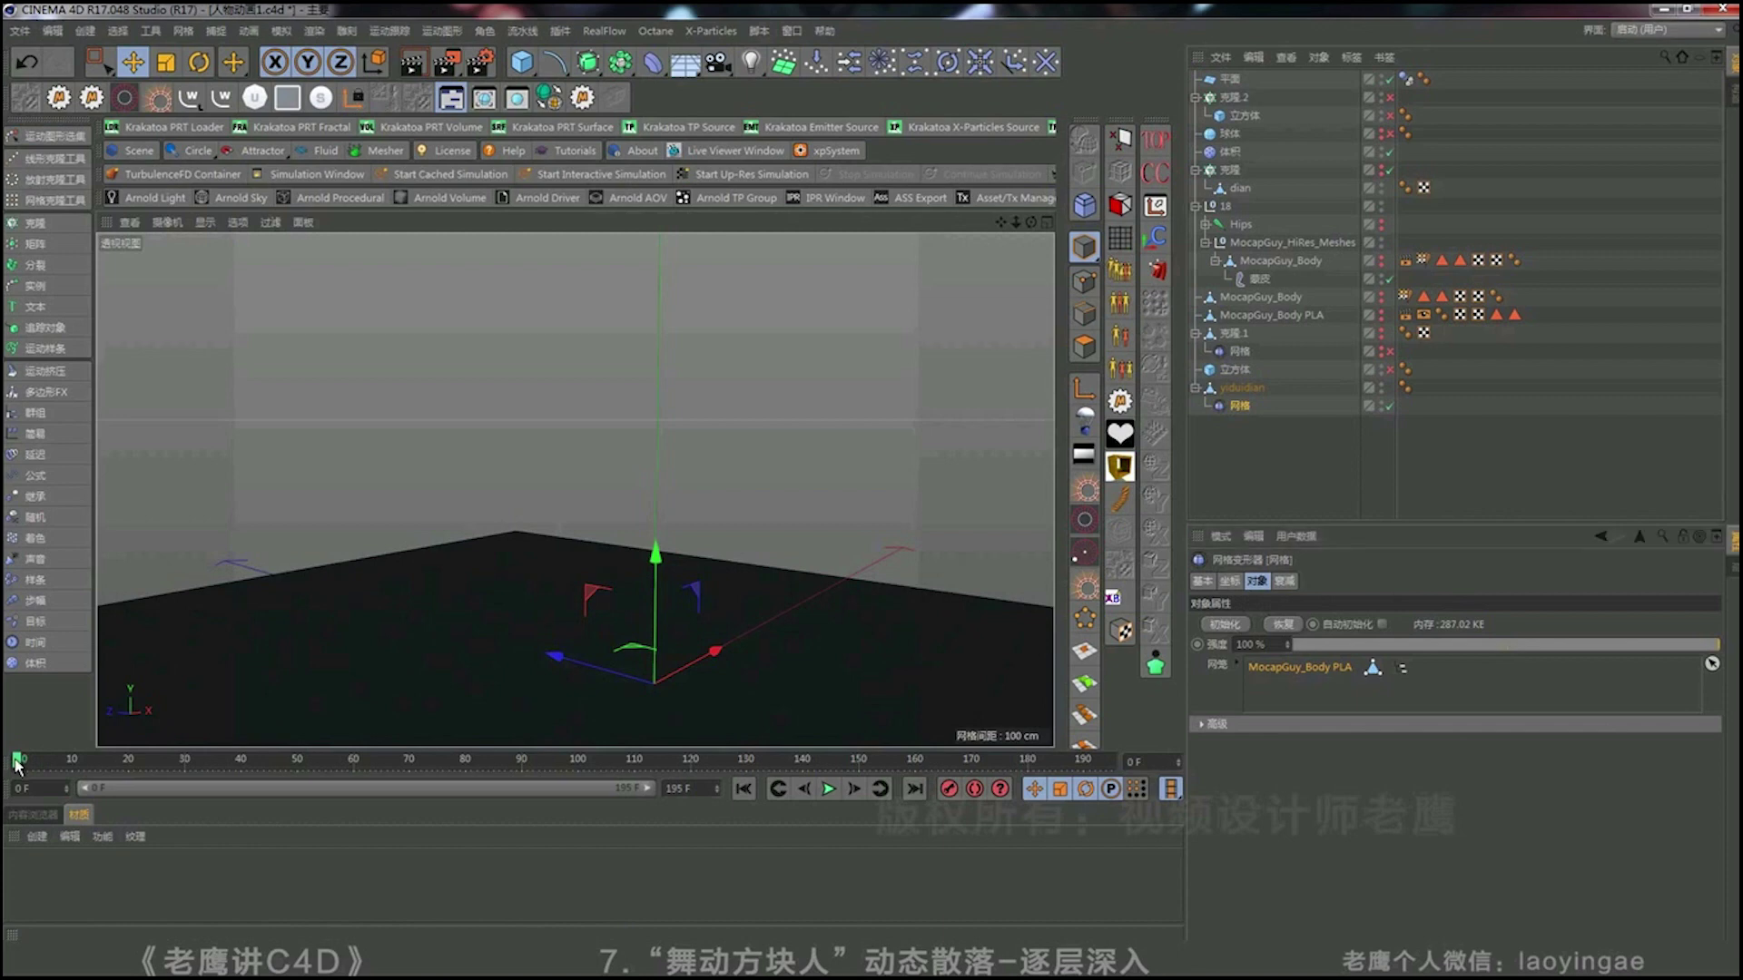
pyautogui.moveTo(165, 757); pyautogui.dragTo(212, 759)
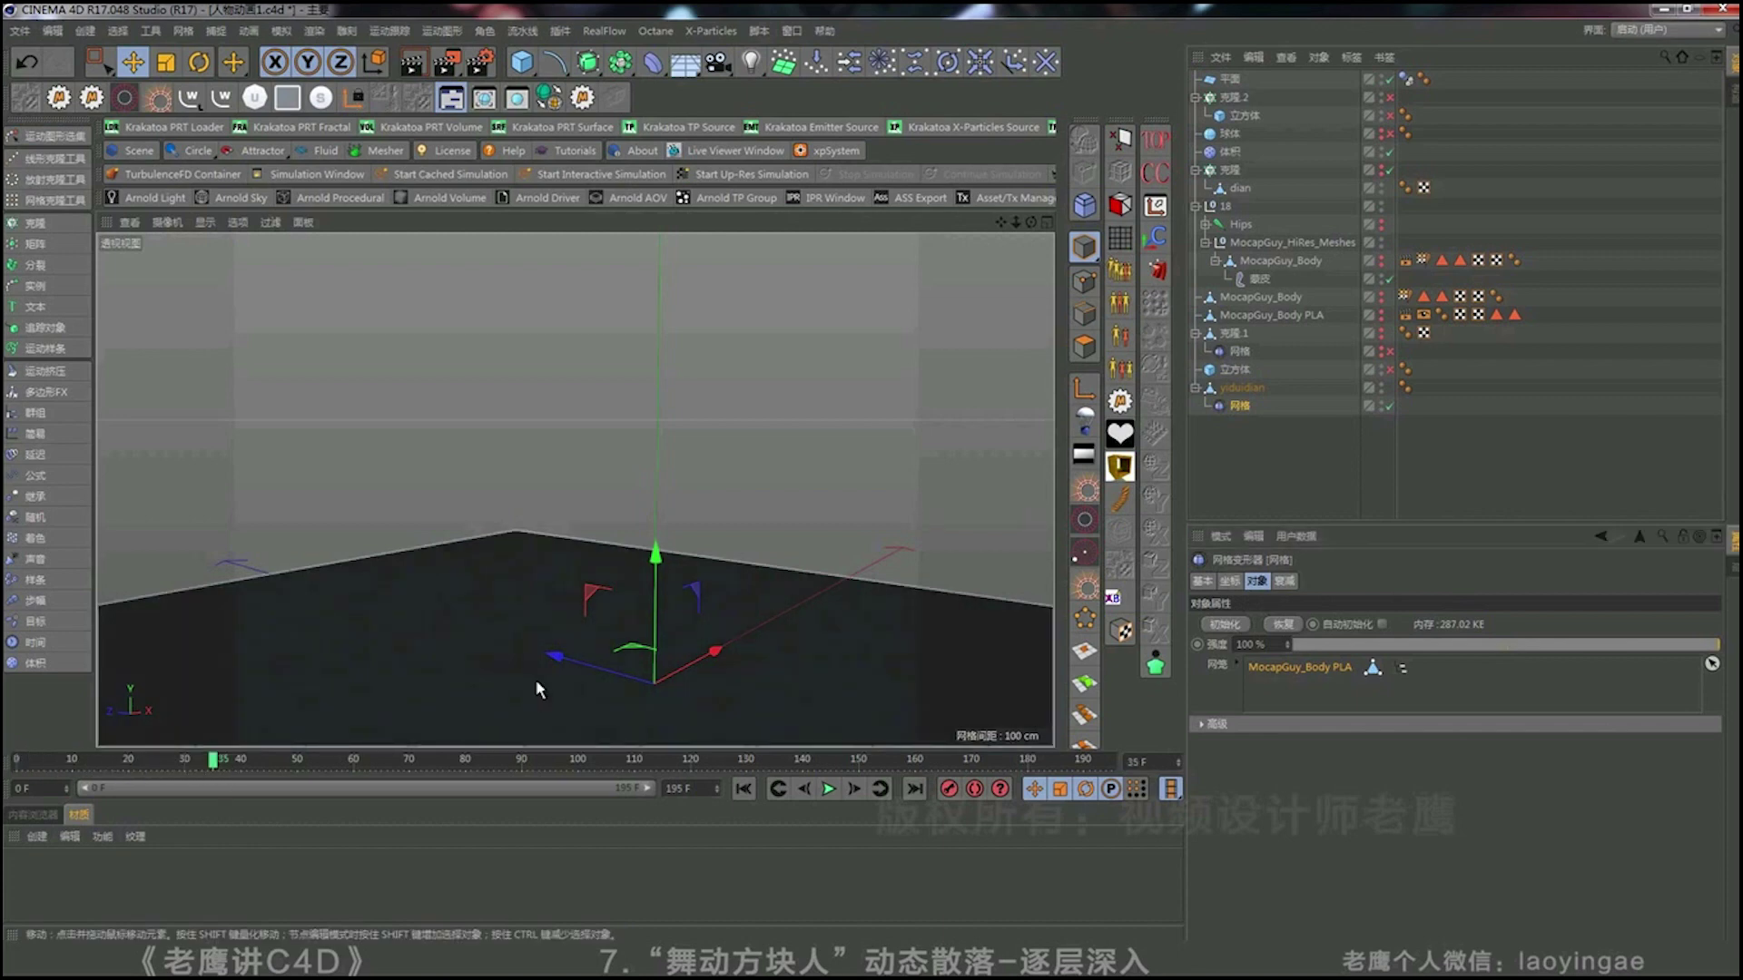
pyautogui.click(743, 787)
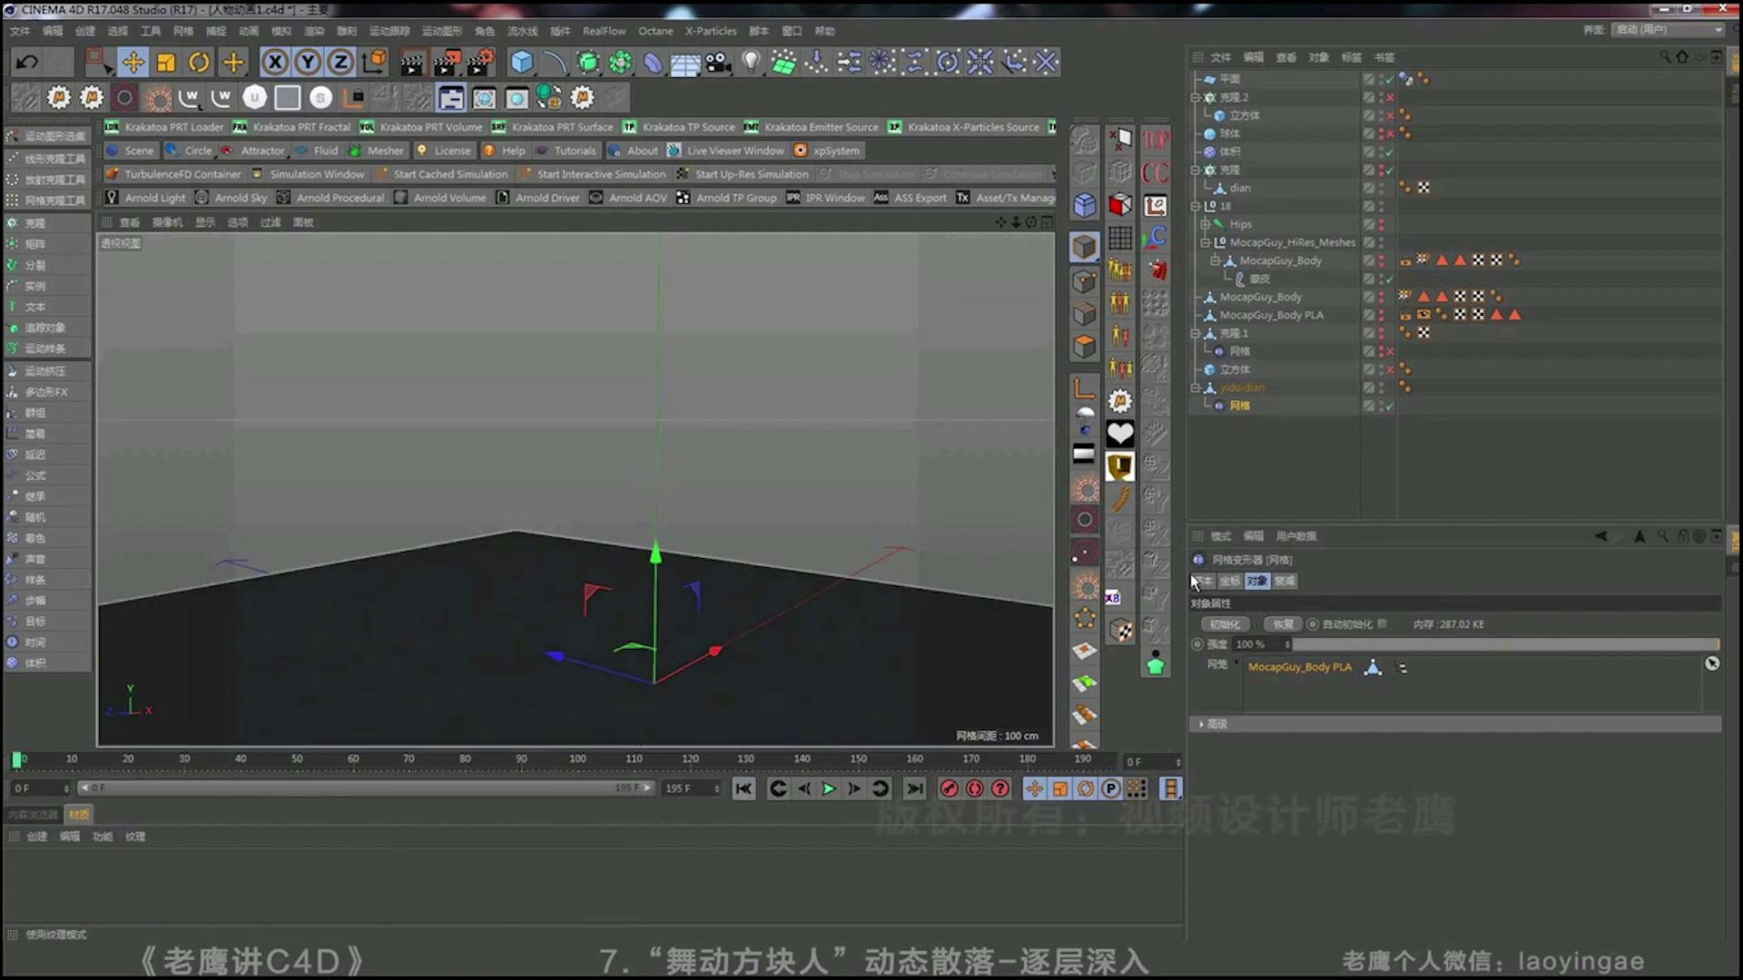
# Disable the 体积 object and the 克隆 cloner, and clear the object selection.
pyautogui.click(1389, 153)
pyautogui.click(1389, 171)
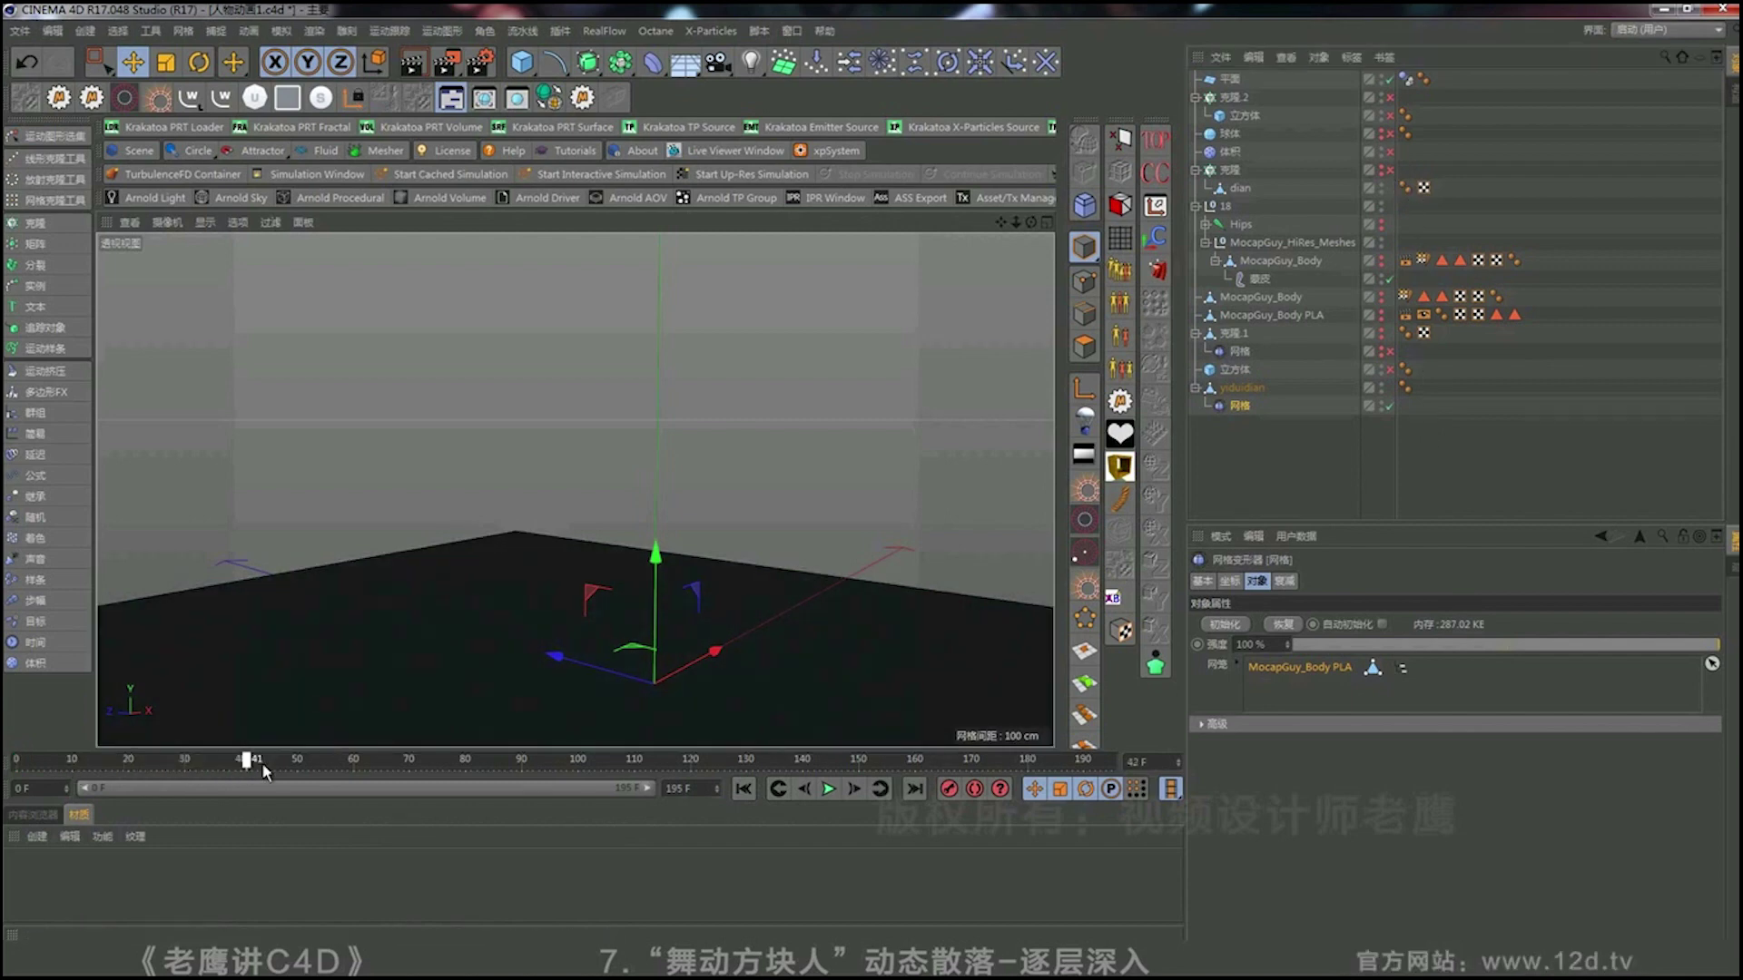
pyautogui.click(1227, 466)
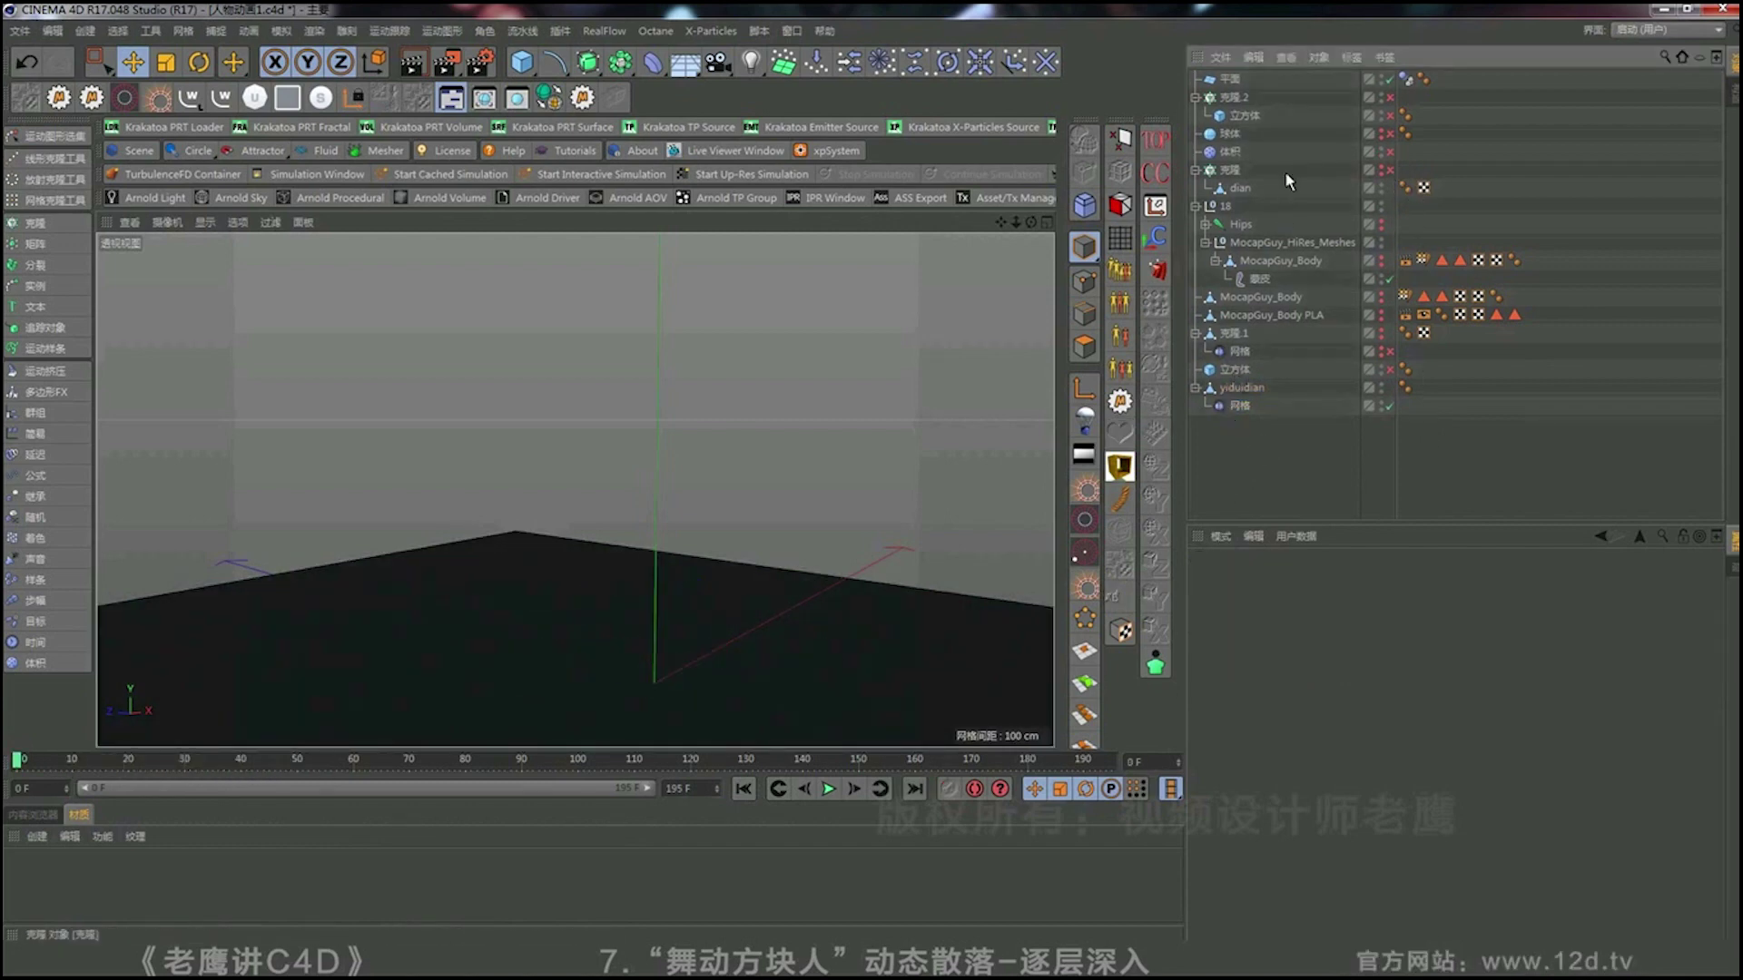
# Enable 克隆.2 and its cube, and set yiduidian as the cloner's target object.
pyautogui.click(1390, 97)
pyautogui.click(1390, 115)
pyautogui.click(1237, 98)
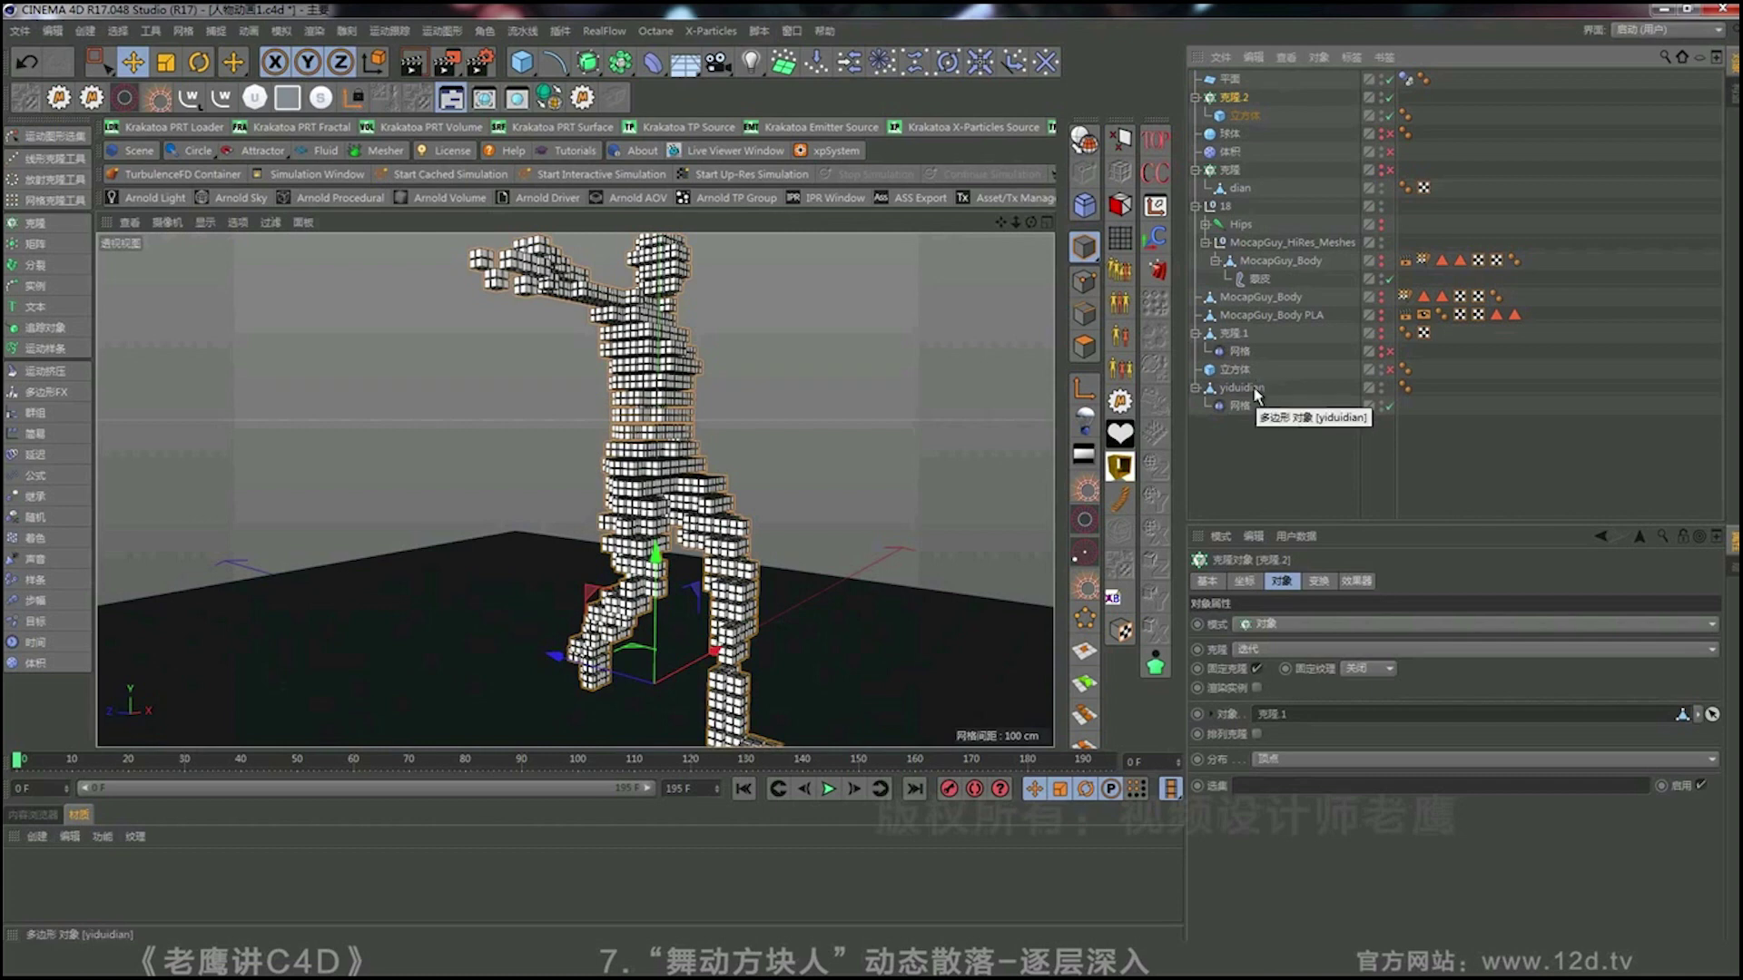
pyautogui.moveTo(1256, 390); pyautogui.dragTo(1288, 724)
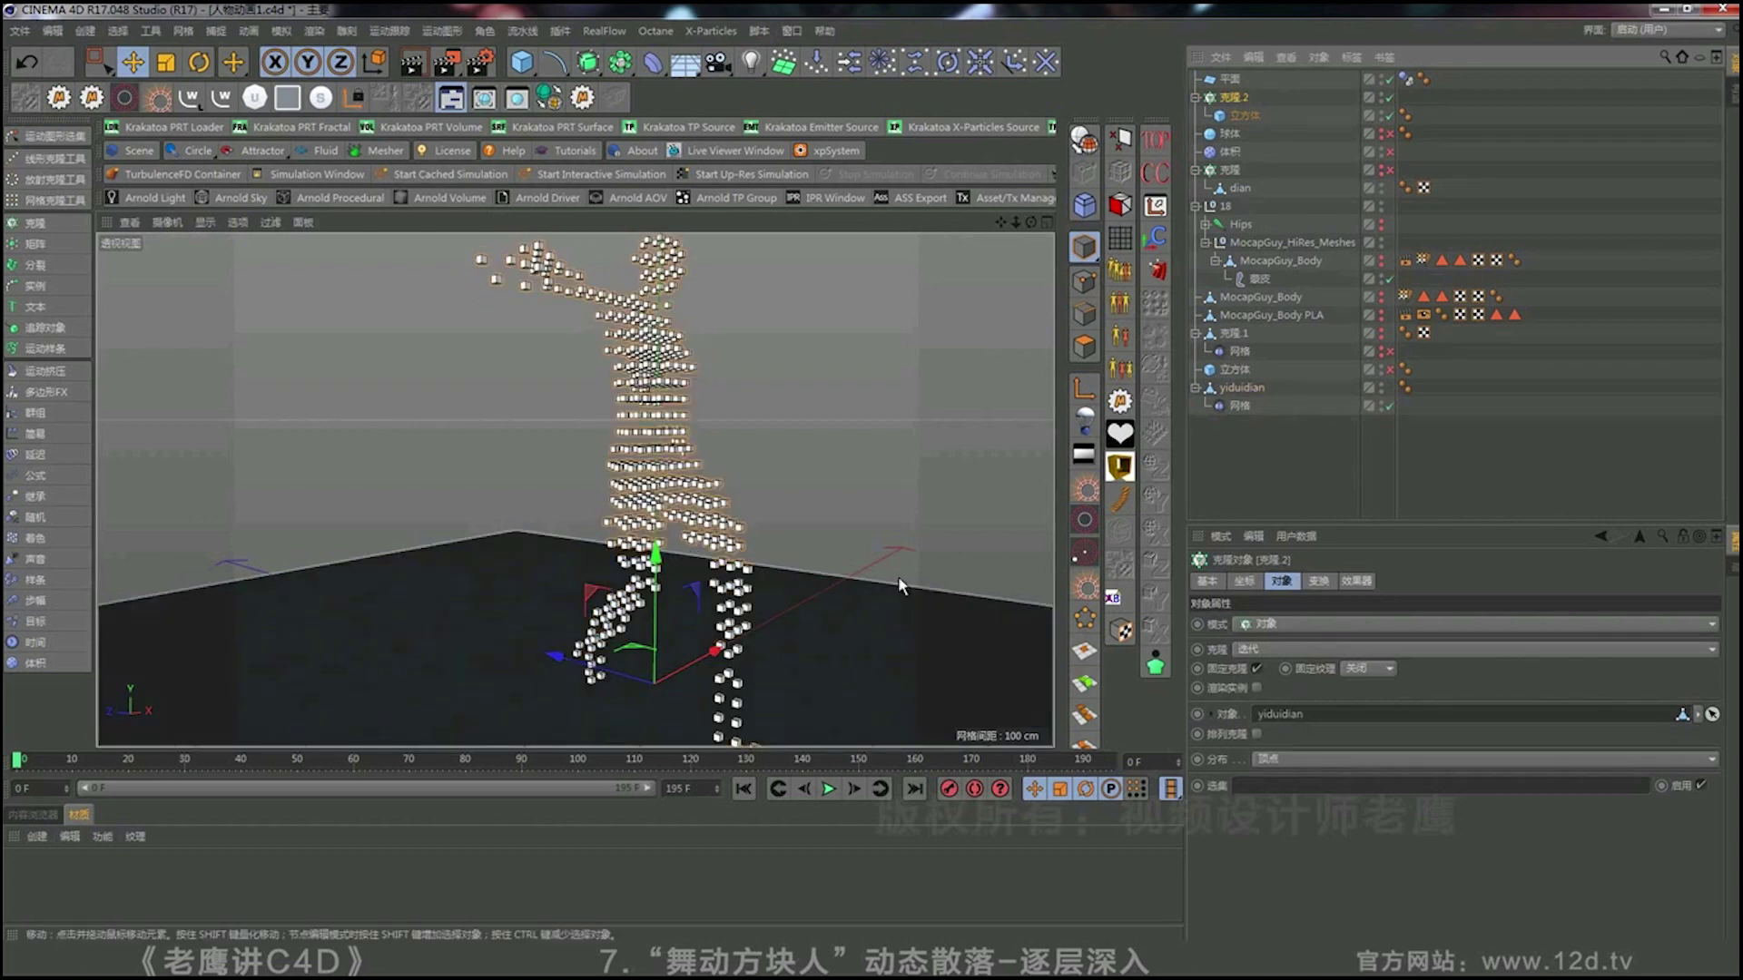
# Scale up the cube inside 克隆.2 until the cloned cubes sit almost edge to edge across the figure.
pyautogui.click(1250, 116)
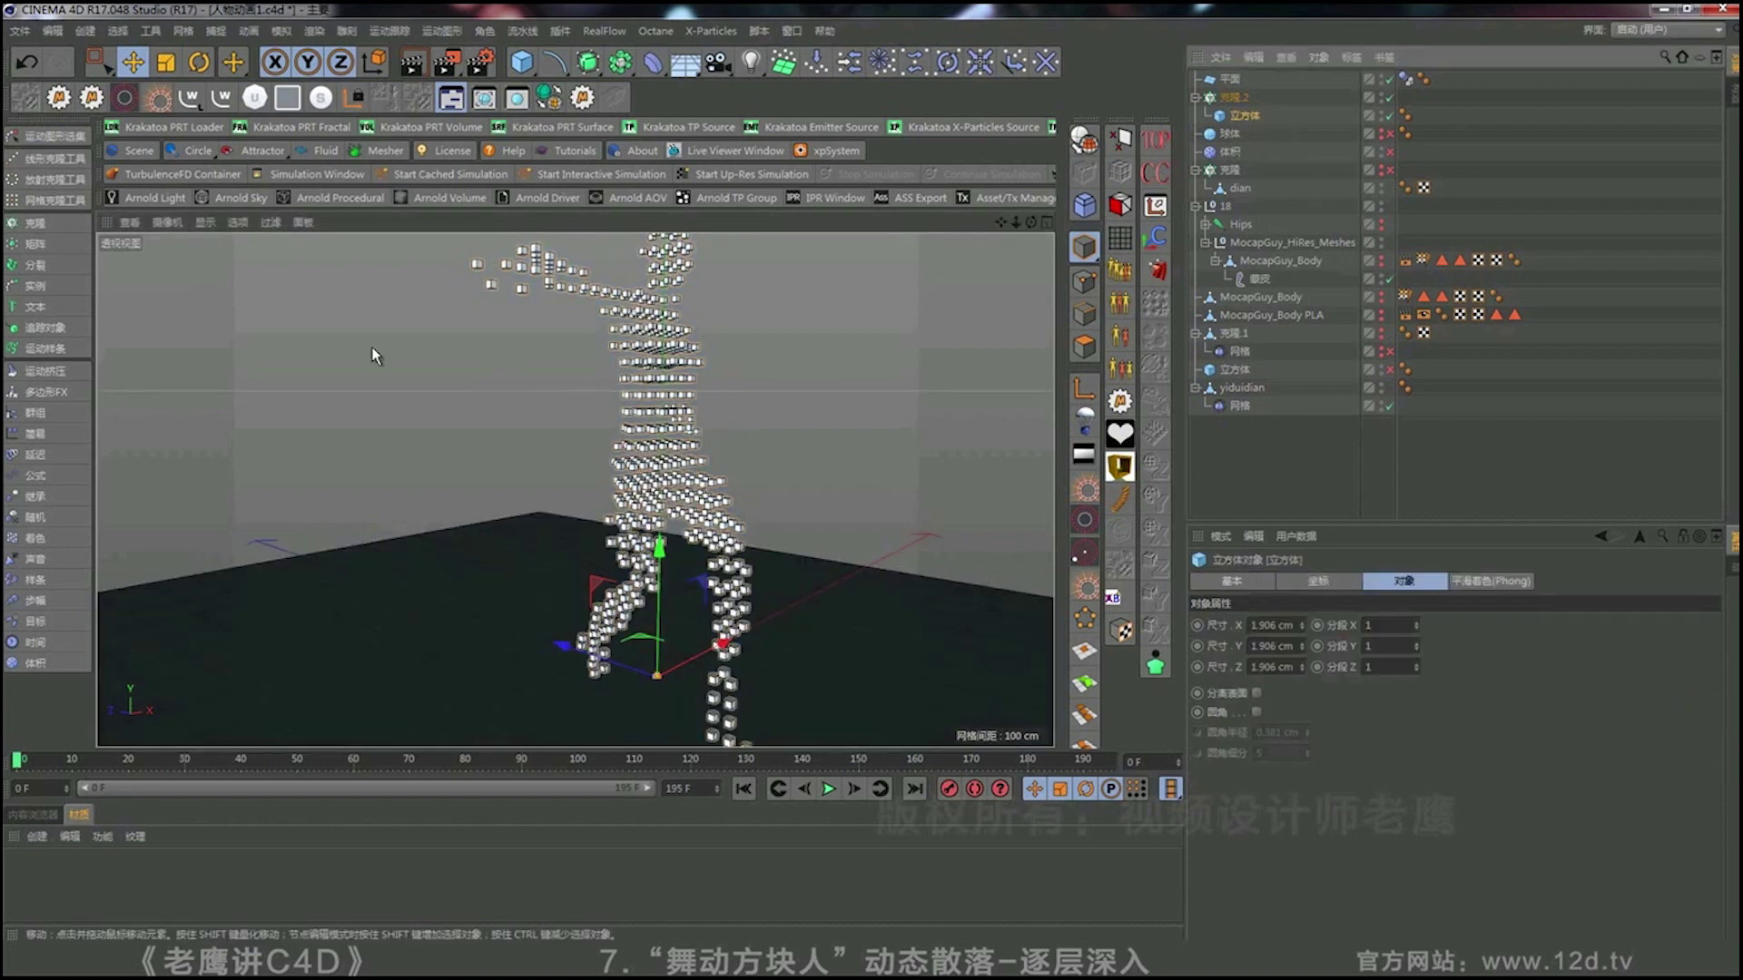
pyautogui.click(167, 65)
pyautogui.moveTo(536, 510)
pyautogui.mouseDown()
pyautogui.moveTo(1018, 588)
pyautogui.moveTo(918, 478)
pyautogui.moveTo(872, 474)
pyautogui.mouseUp()
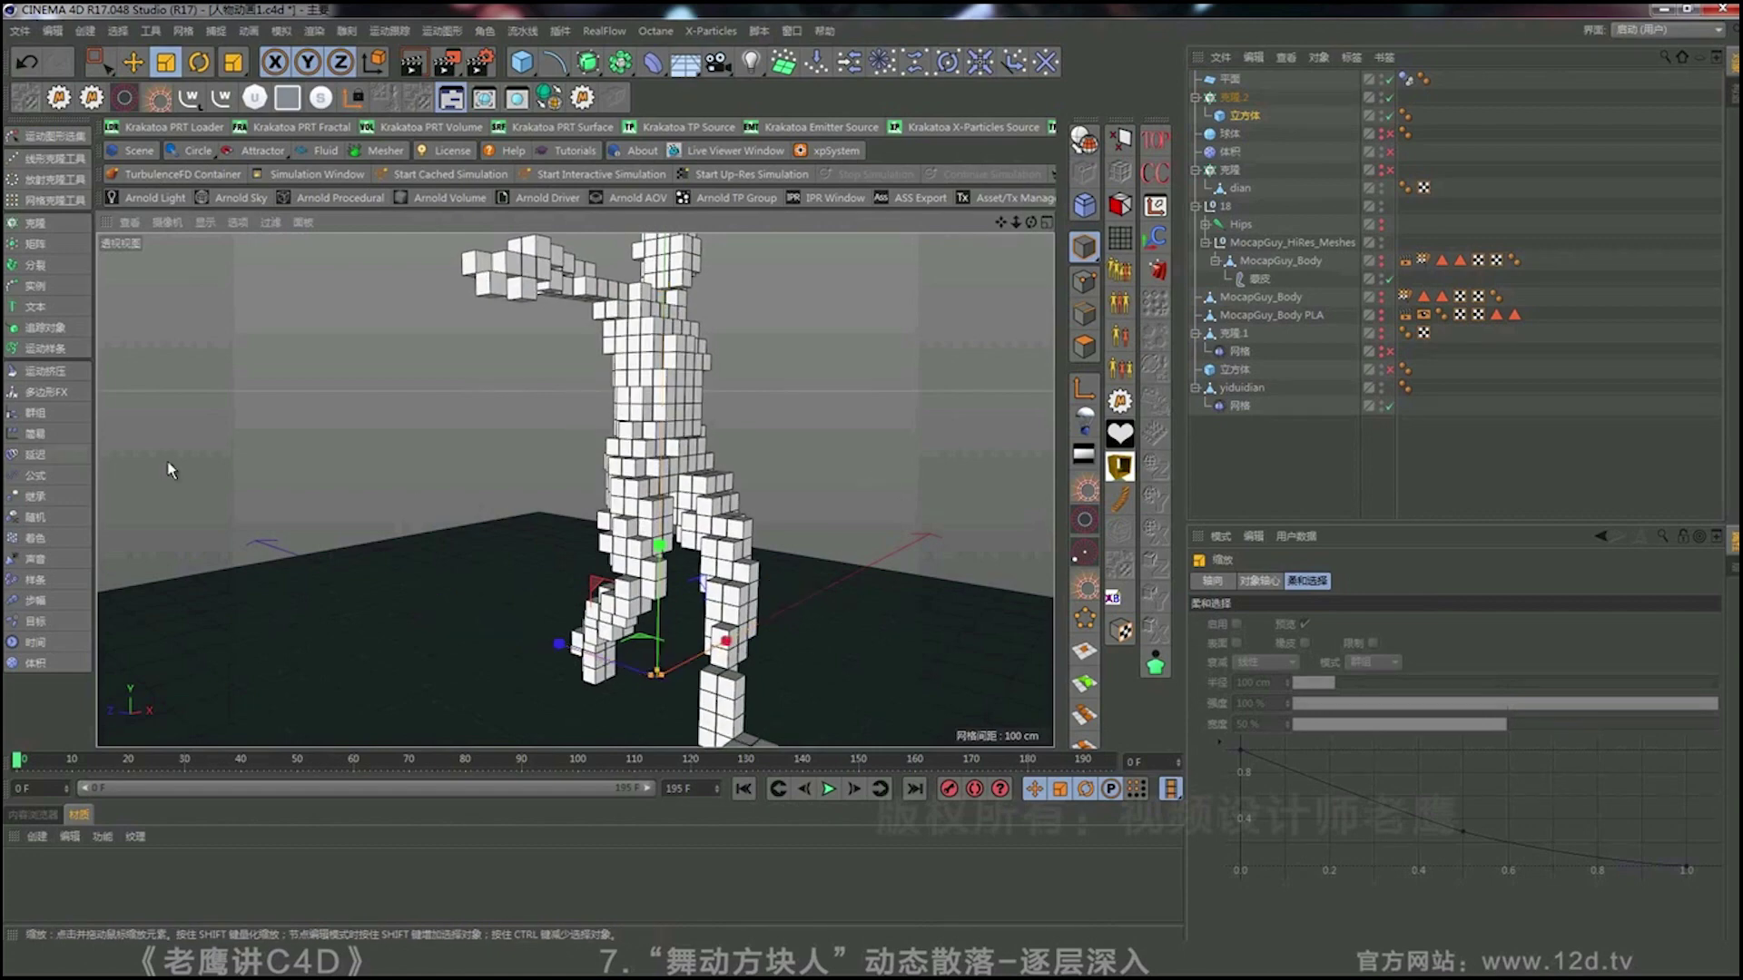
pyautogui.keyDown('alt'); pyautogui.moveTo(726, 469); pyautogui.dragTo(611, 440); pyautogui.keyUp('alt')
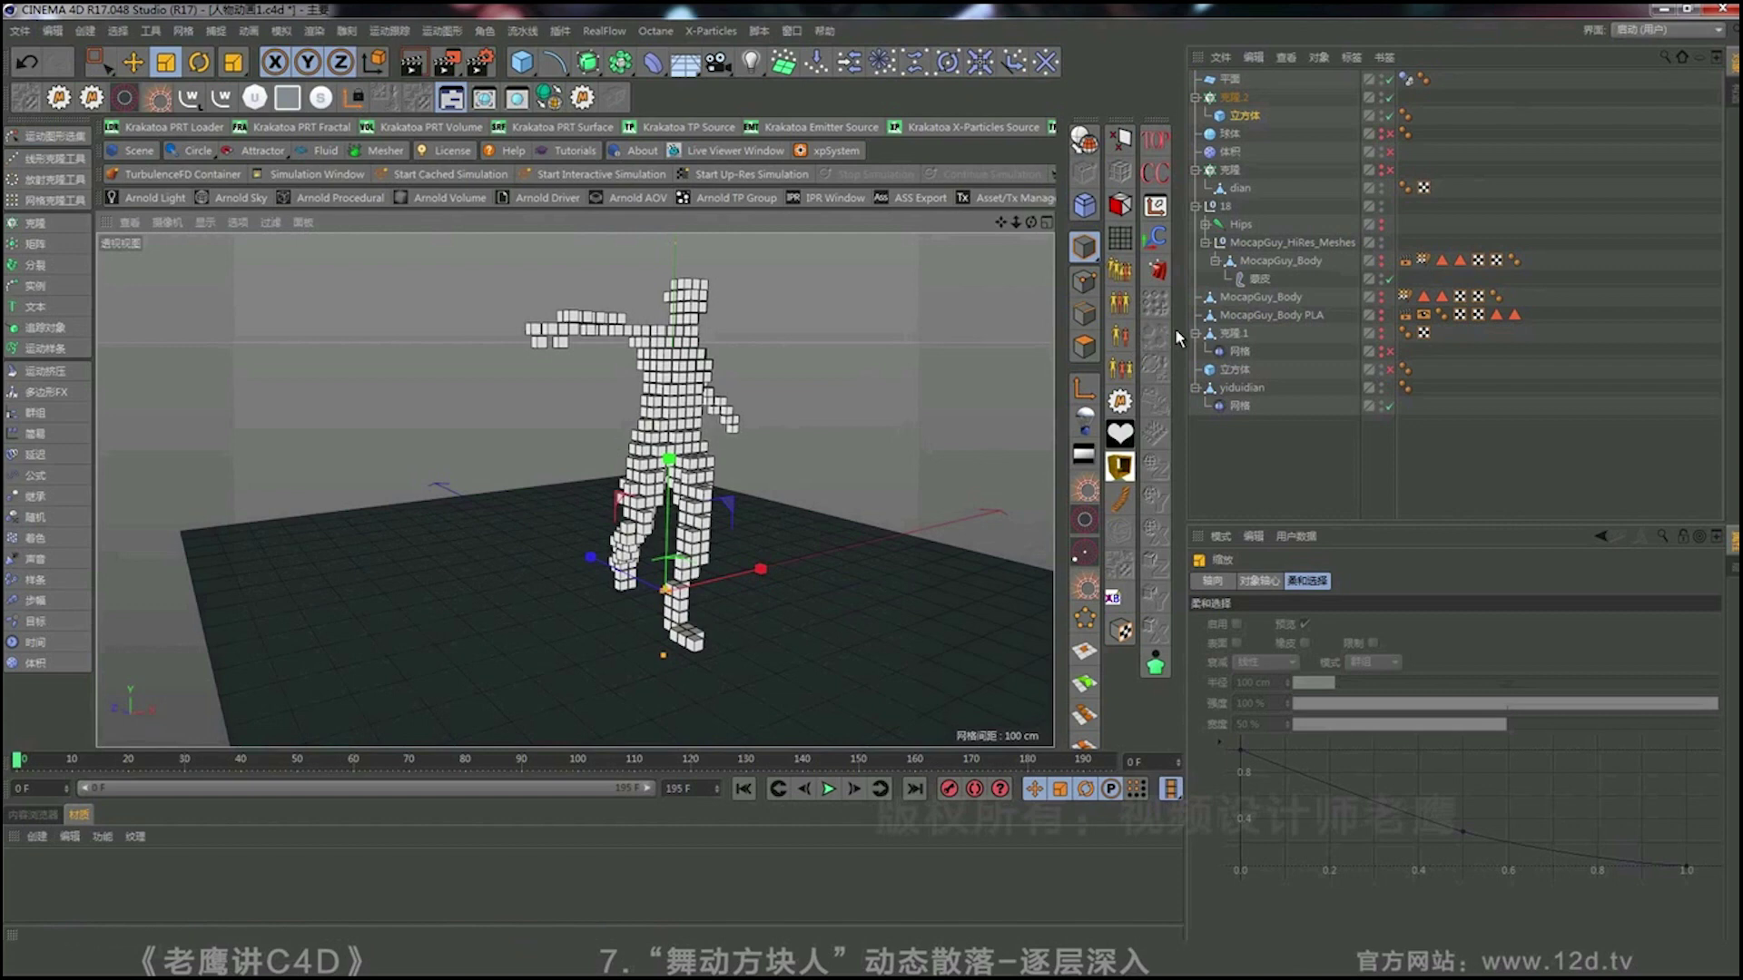
pyautogui.click(1258, 439)
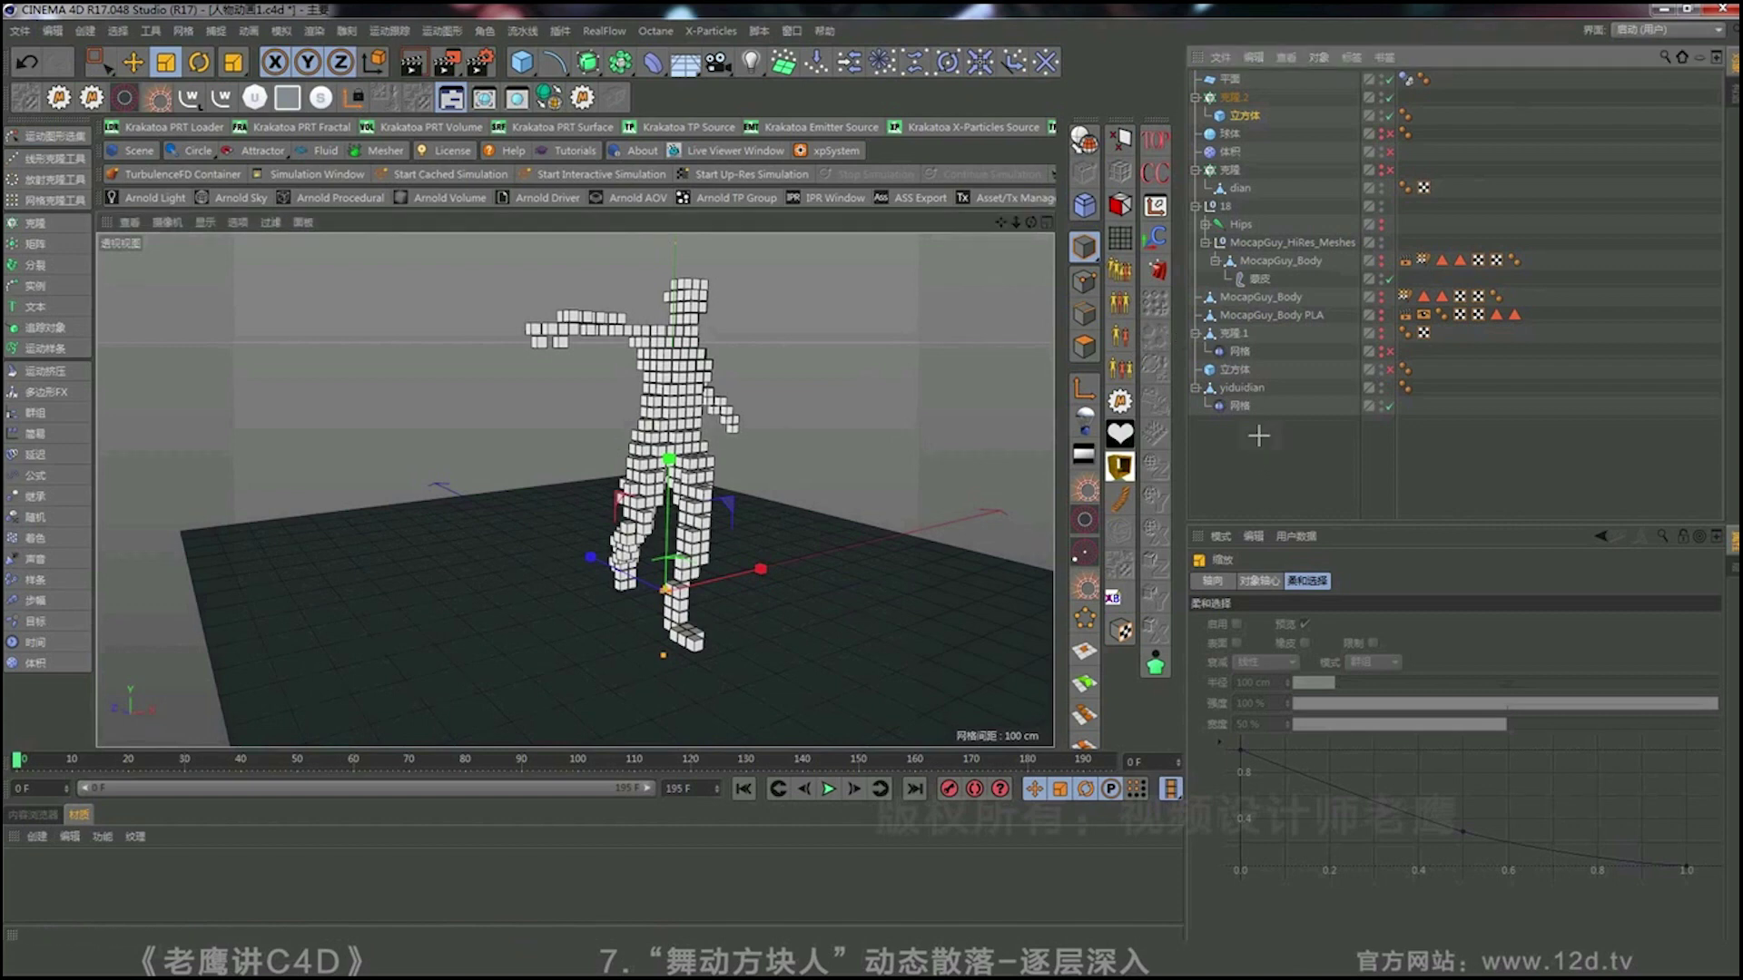
# Play the cube figure's dance and examine it from several angles, comparing it with the finished 总合成 animation in After Effects.
pyautogui.click(828, 789)
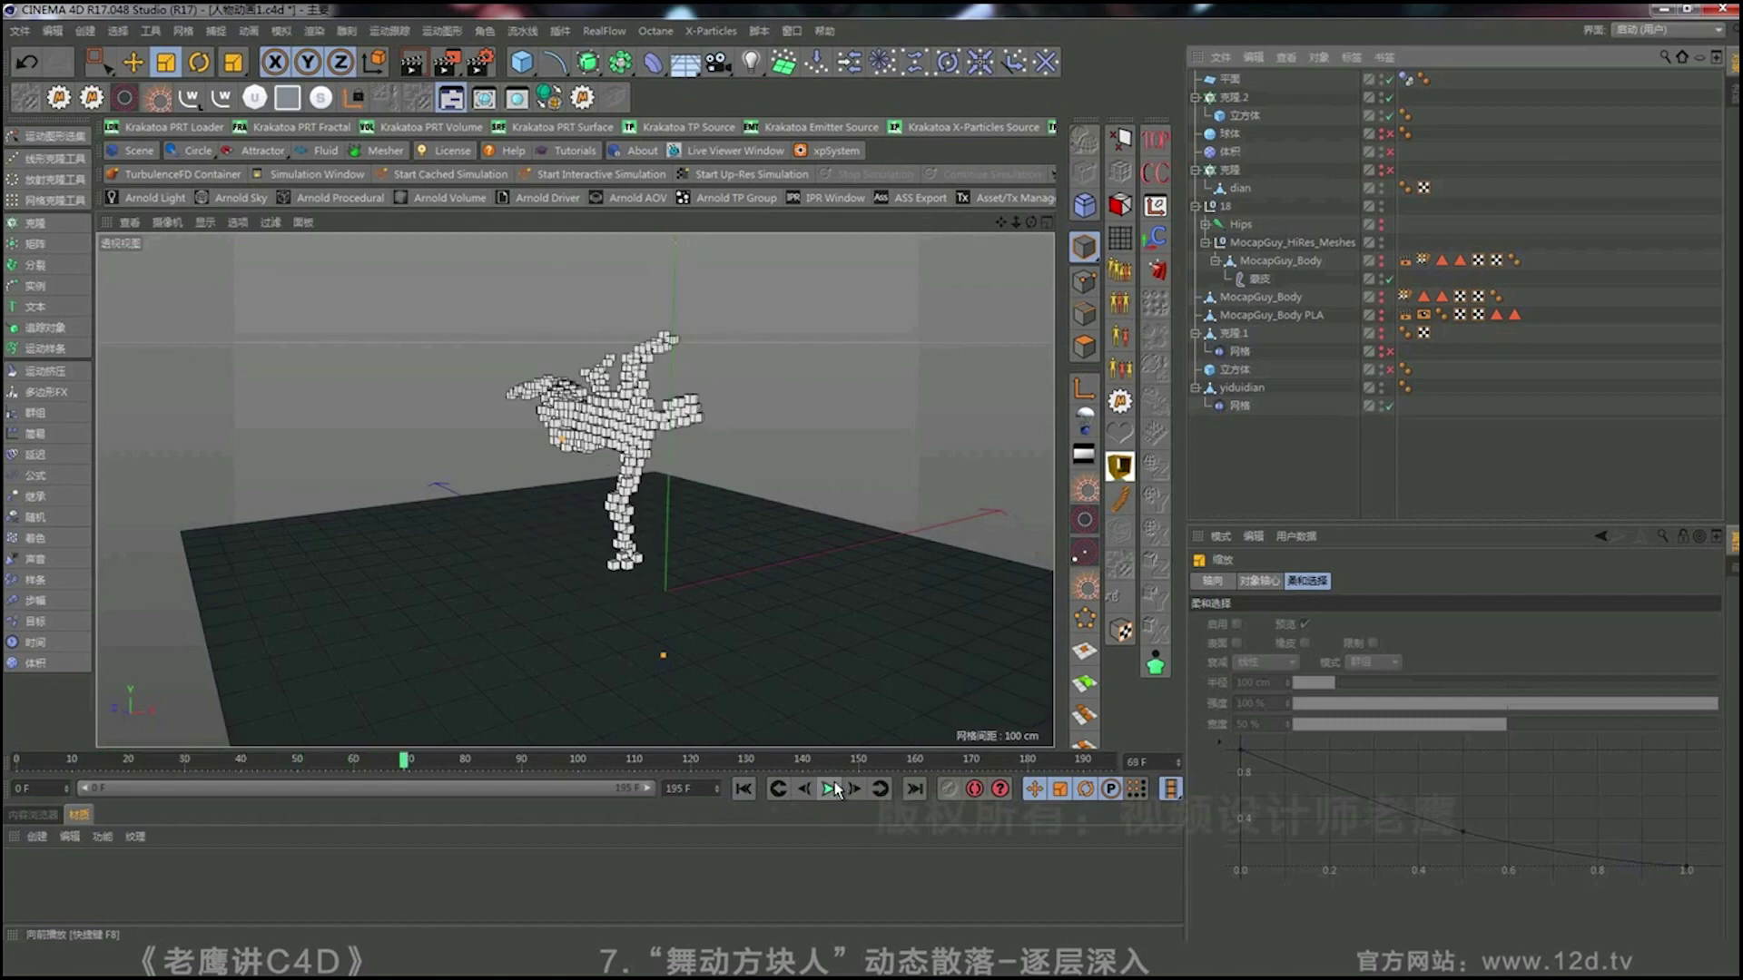
pyautogui.click(831, 788)
pyautogui.scroll(10, 833, 400)
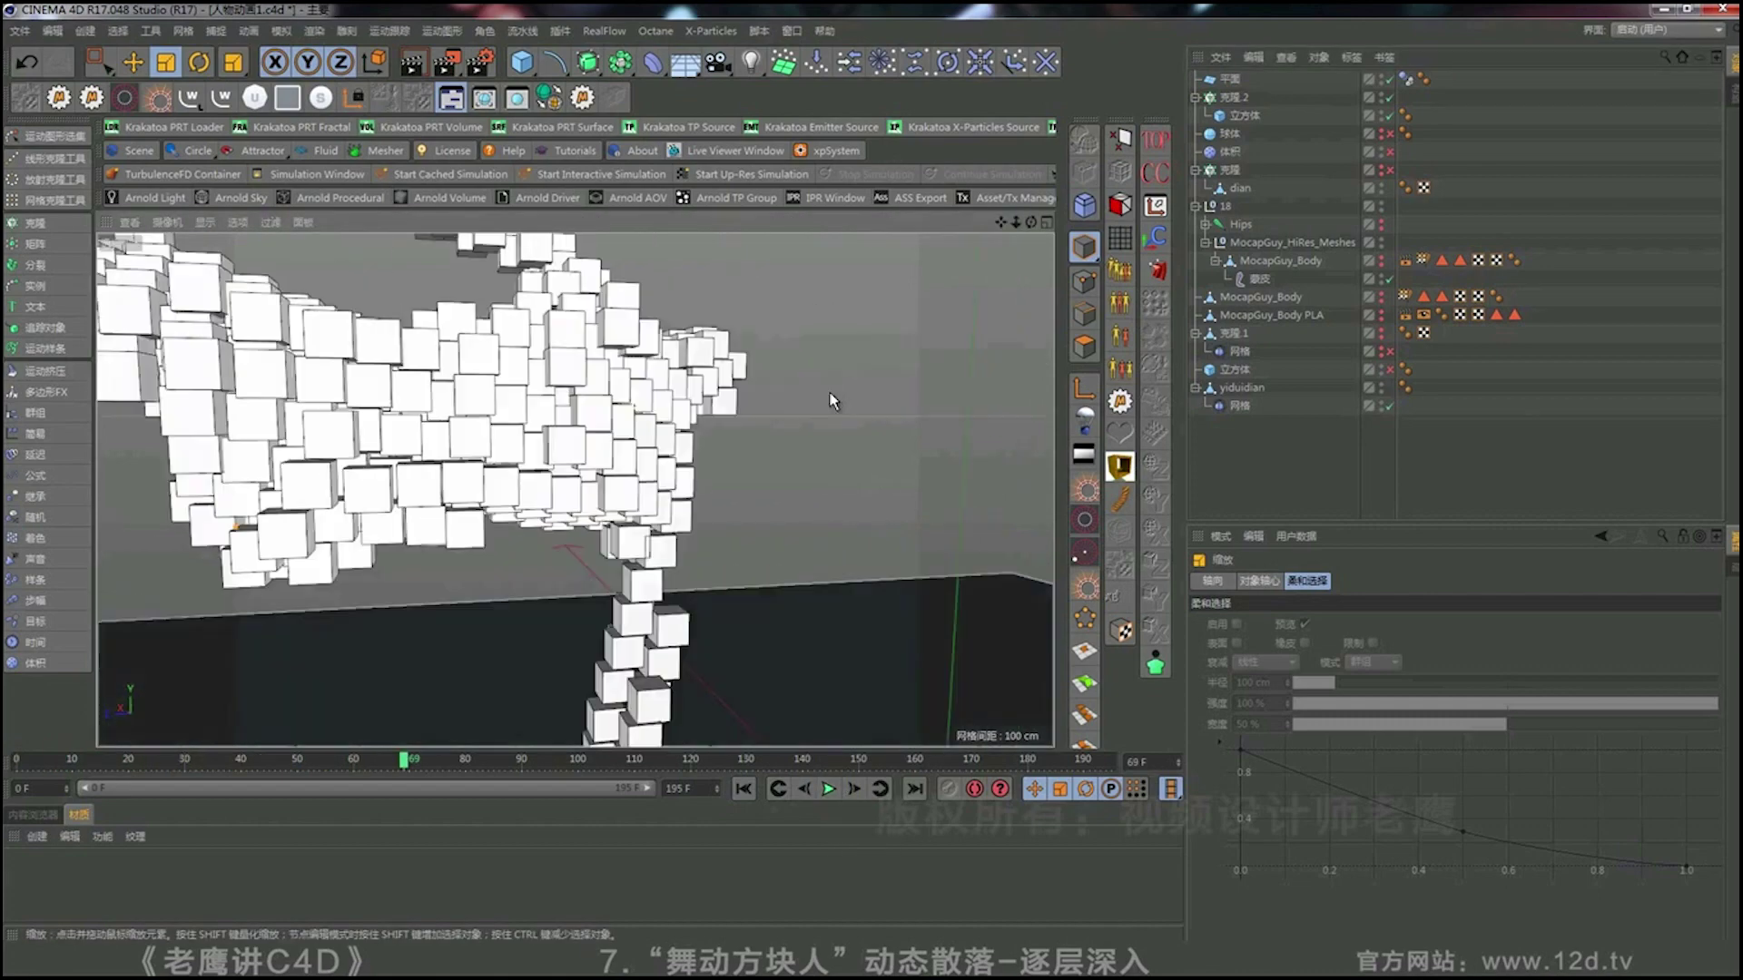
pyautogui.keyDown('alt'); pyautogui.moveTo(833, 400); pyautogui.dragTo(327, 379); pyautogui.keyUp('alt')
pyautogui.scroll(-8, 327, 379)
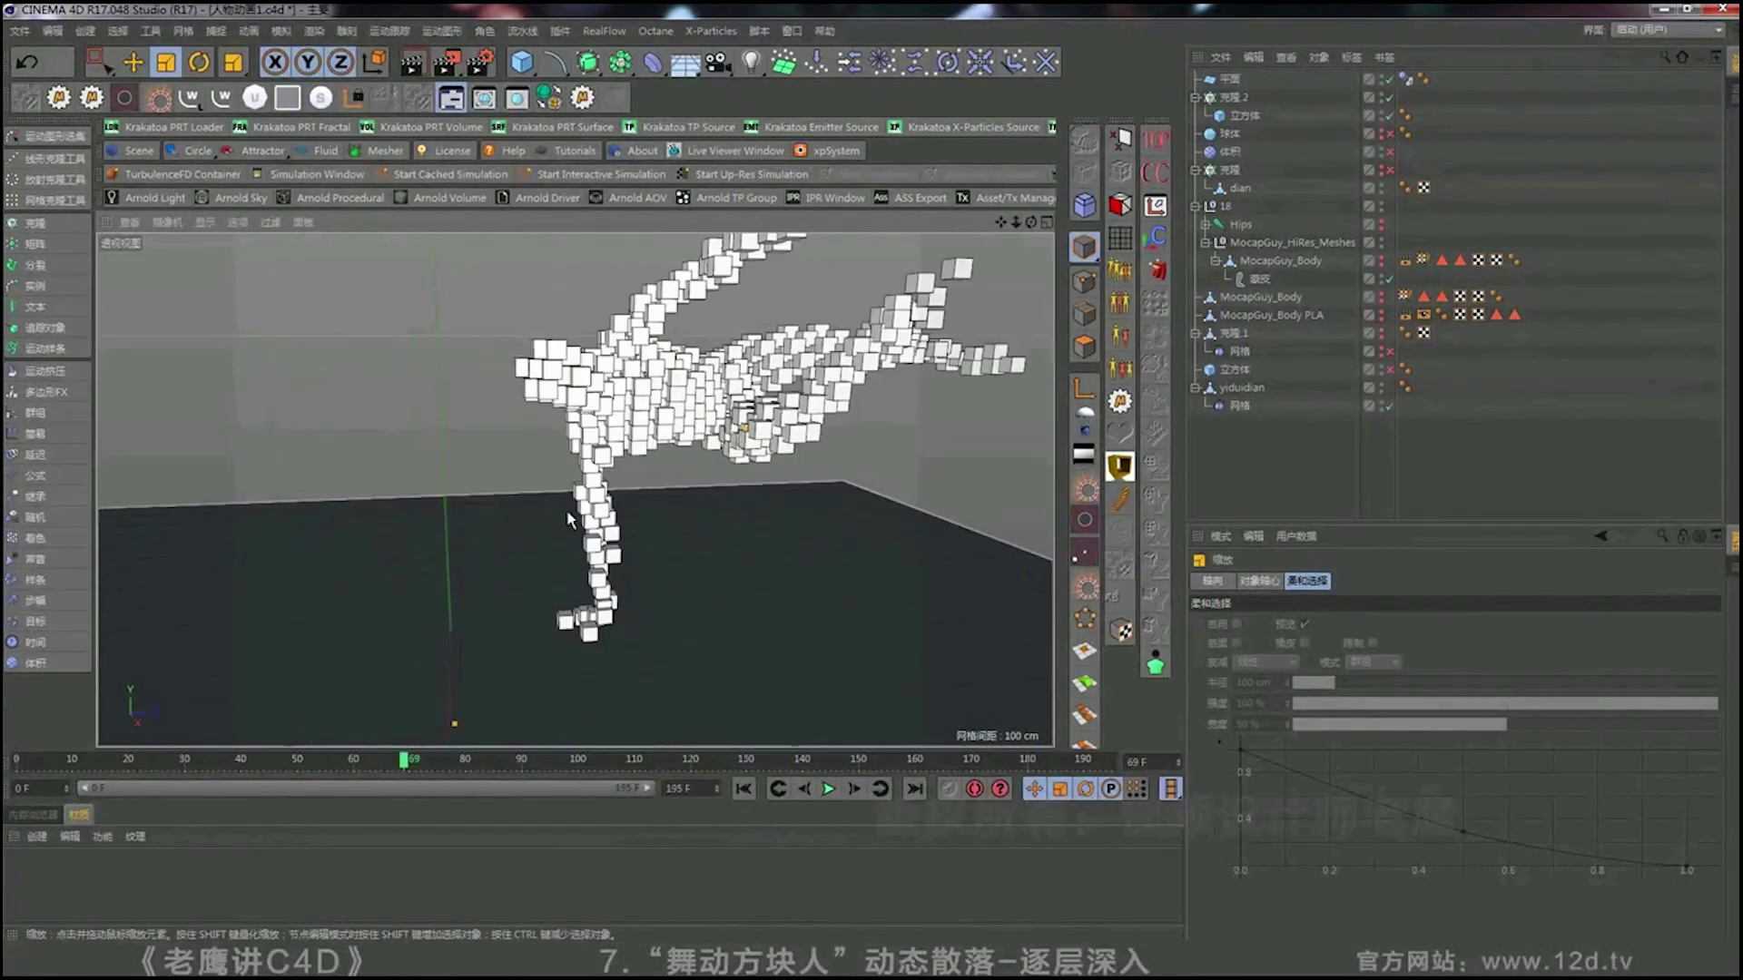
pyautogui.click(744, 789)
pyautogui.click(831, 789)
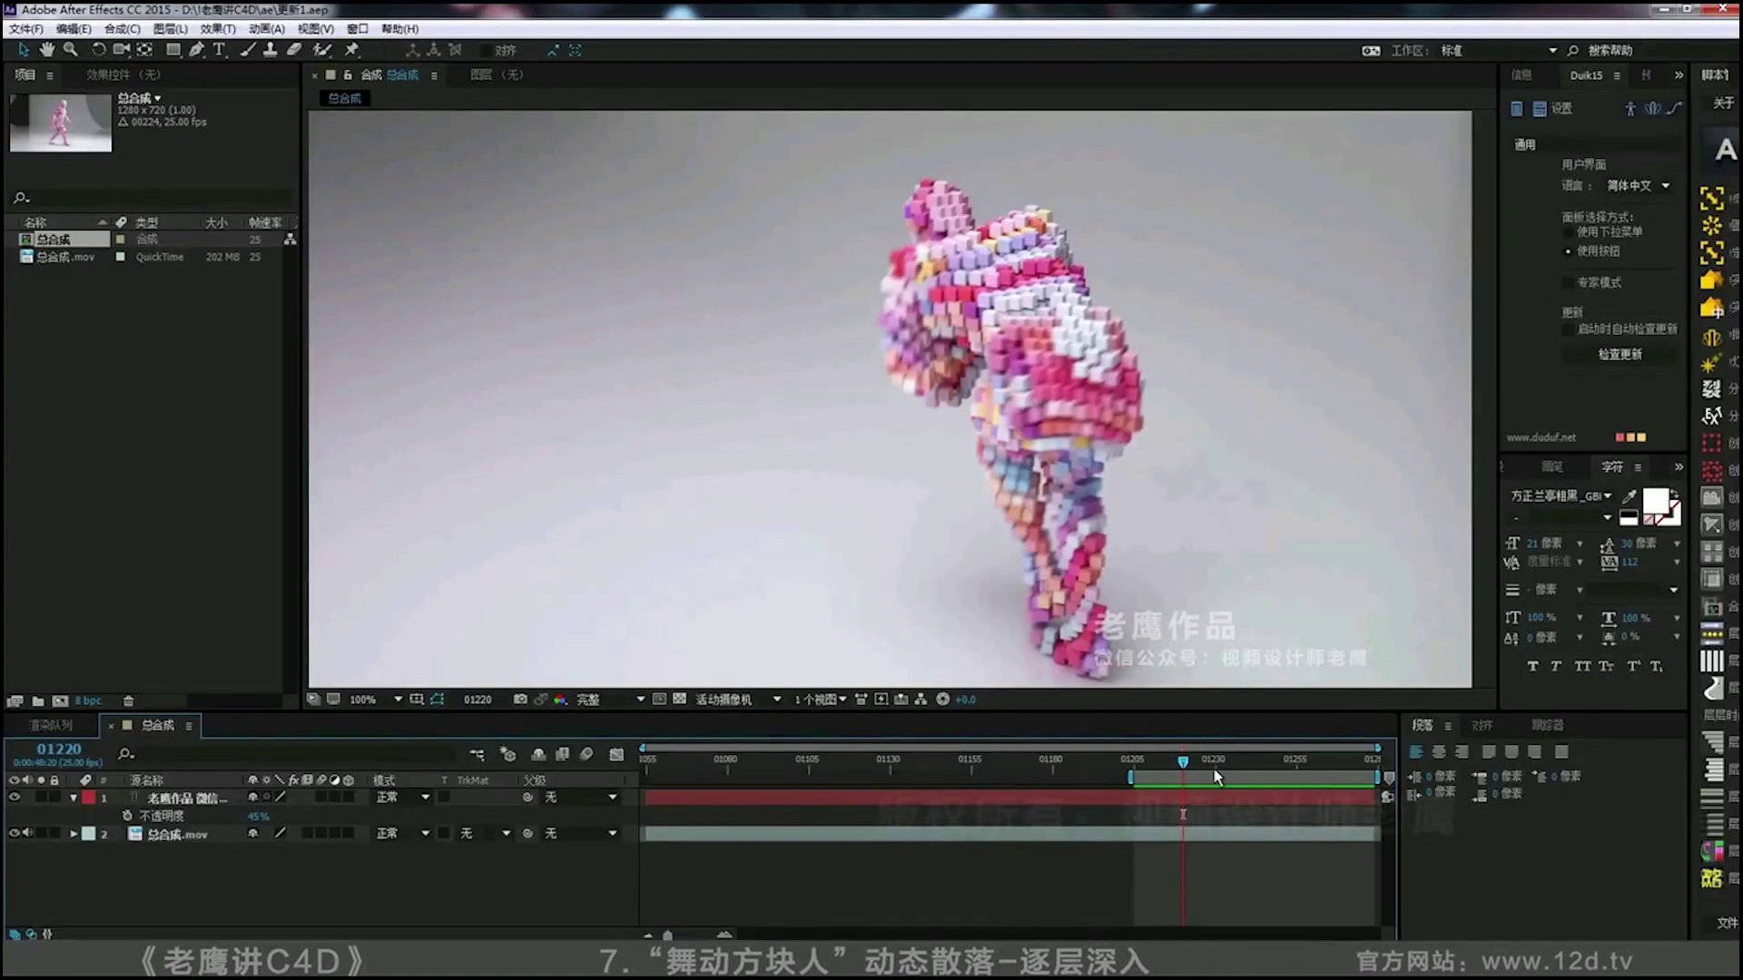
pyautogui.moveTo(1212, 767)
pyautogui.mouseDown()
pyautogui.moveTo(1232, 769)
pyautogui.moveTo(1216, 764)
pyautogui.mouseUp()
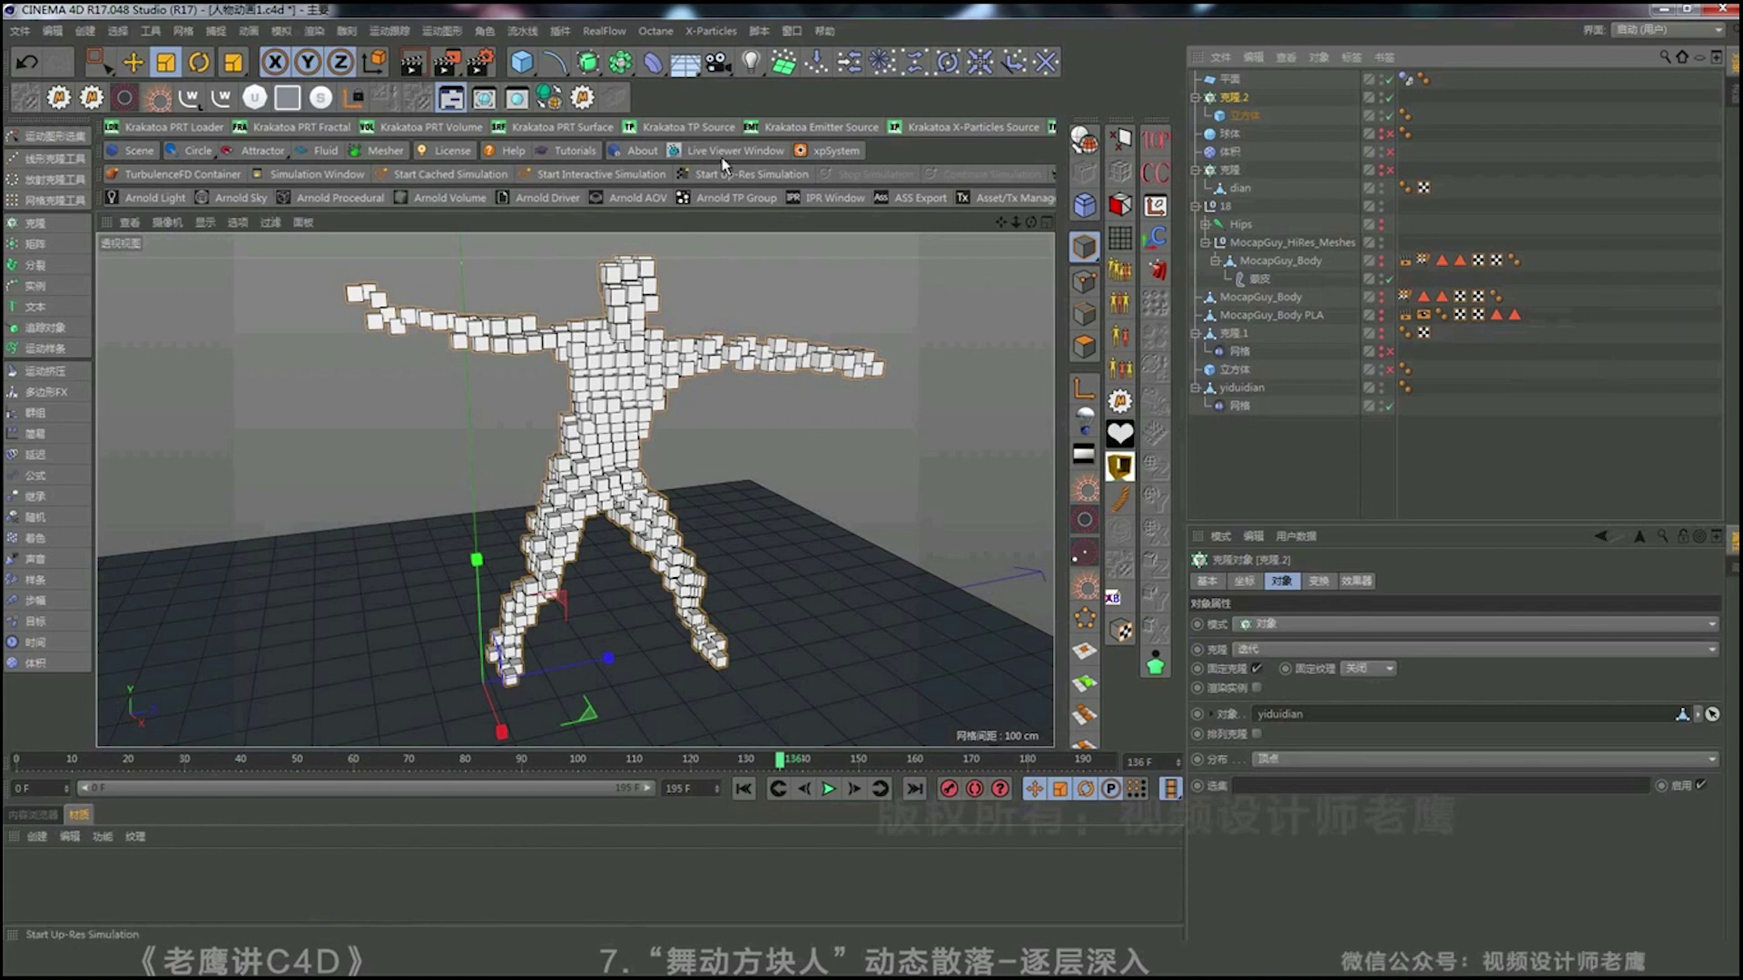
# Add a 着色 effector to 克隆.2 in Cinema 4D and disable its scale transform.
pyautogui.click(442, 30)
pyautogui.moveTo(461, 71)
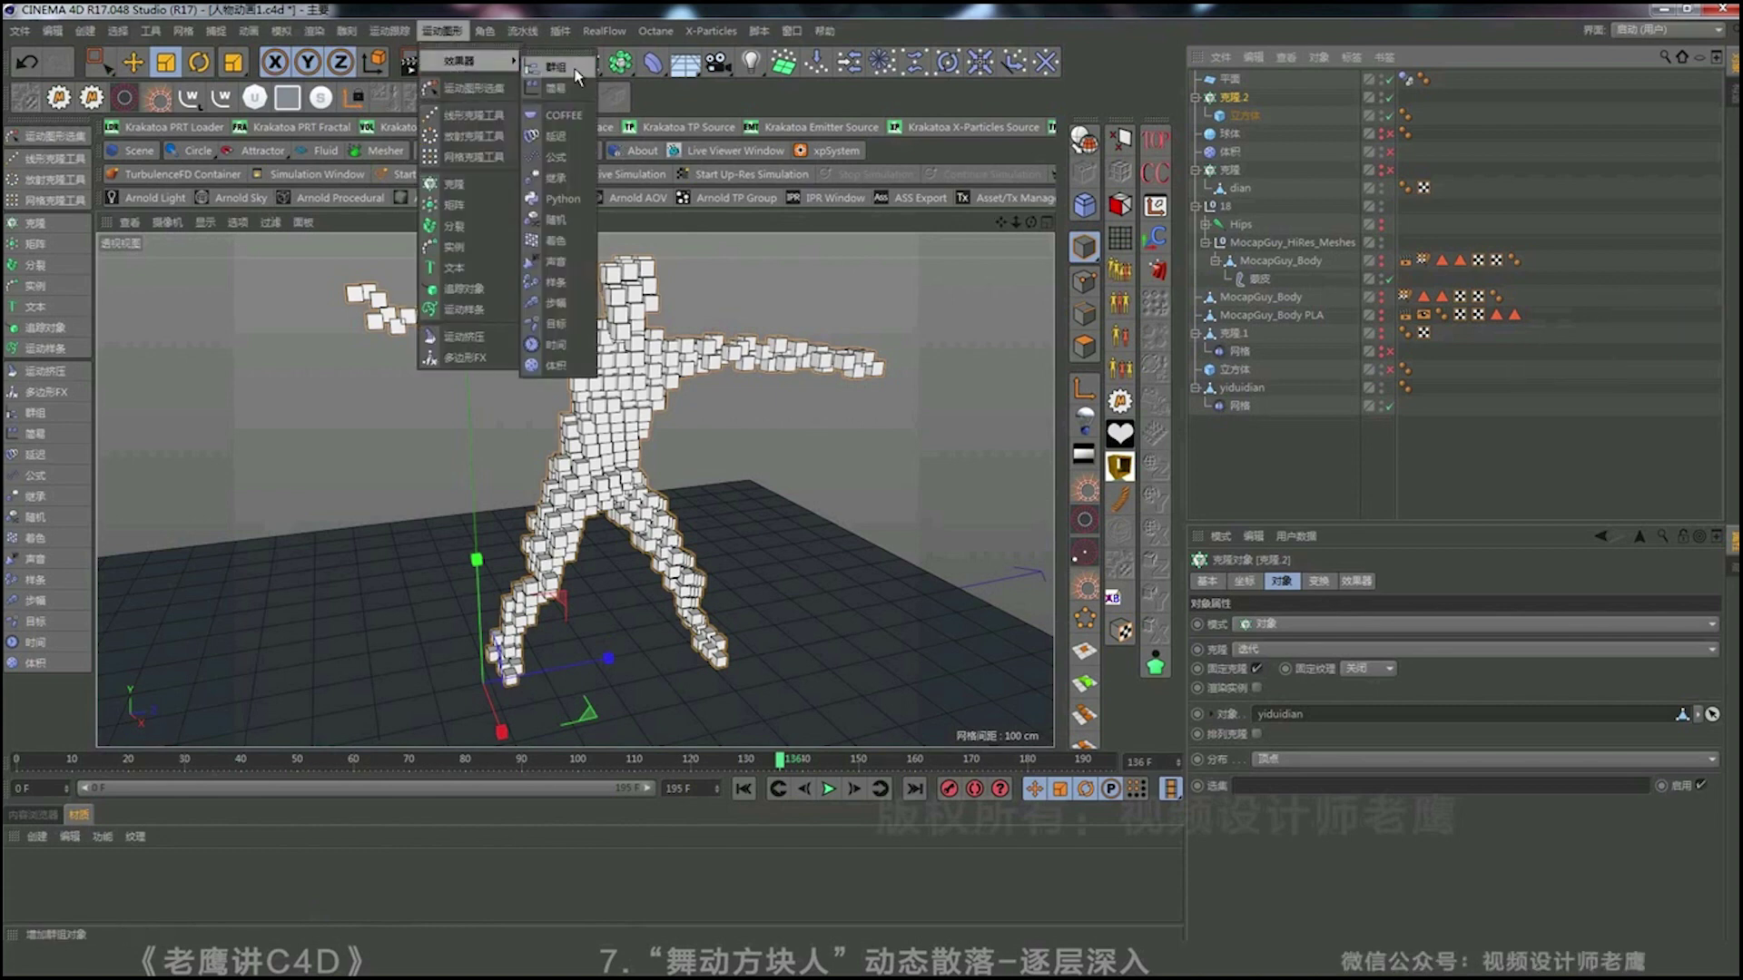
pyautogui.click(555, 240)
pyautogui.click(1236, 116)
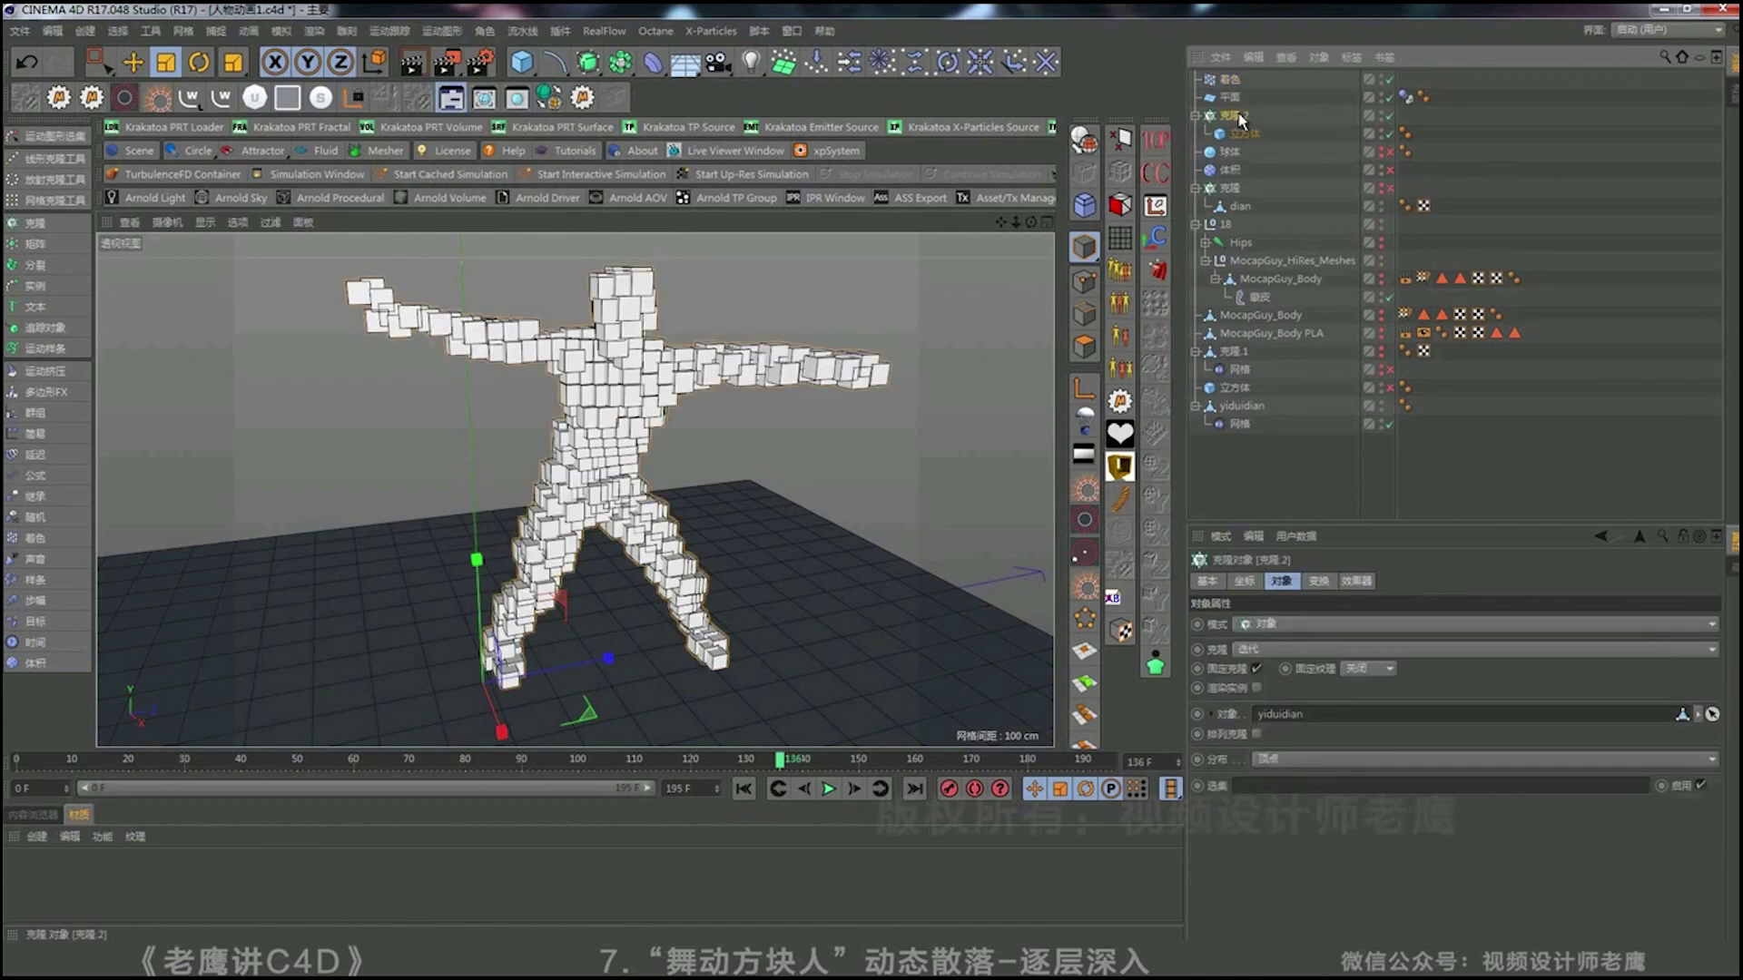
pyautogui.click(1230, 79)
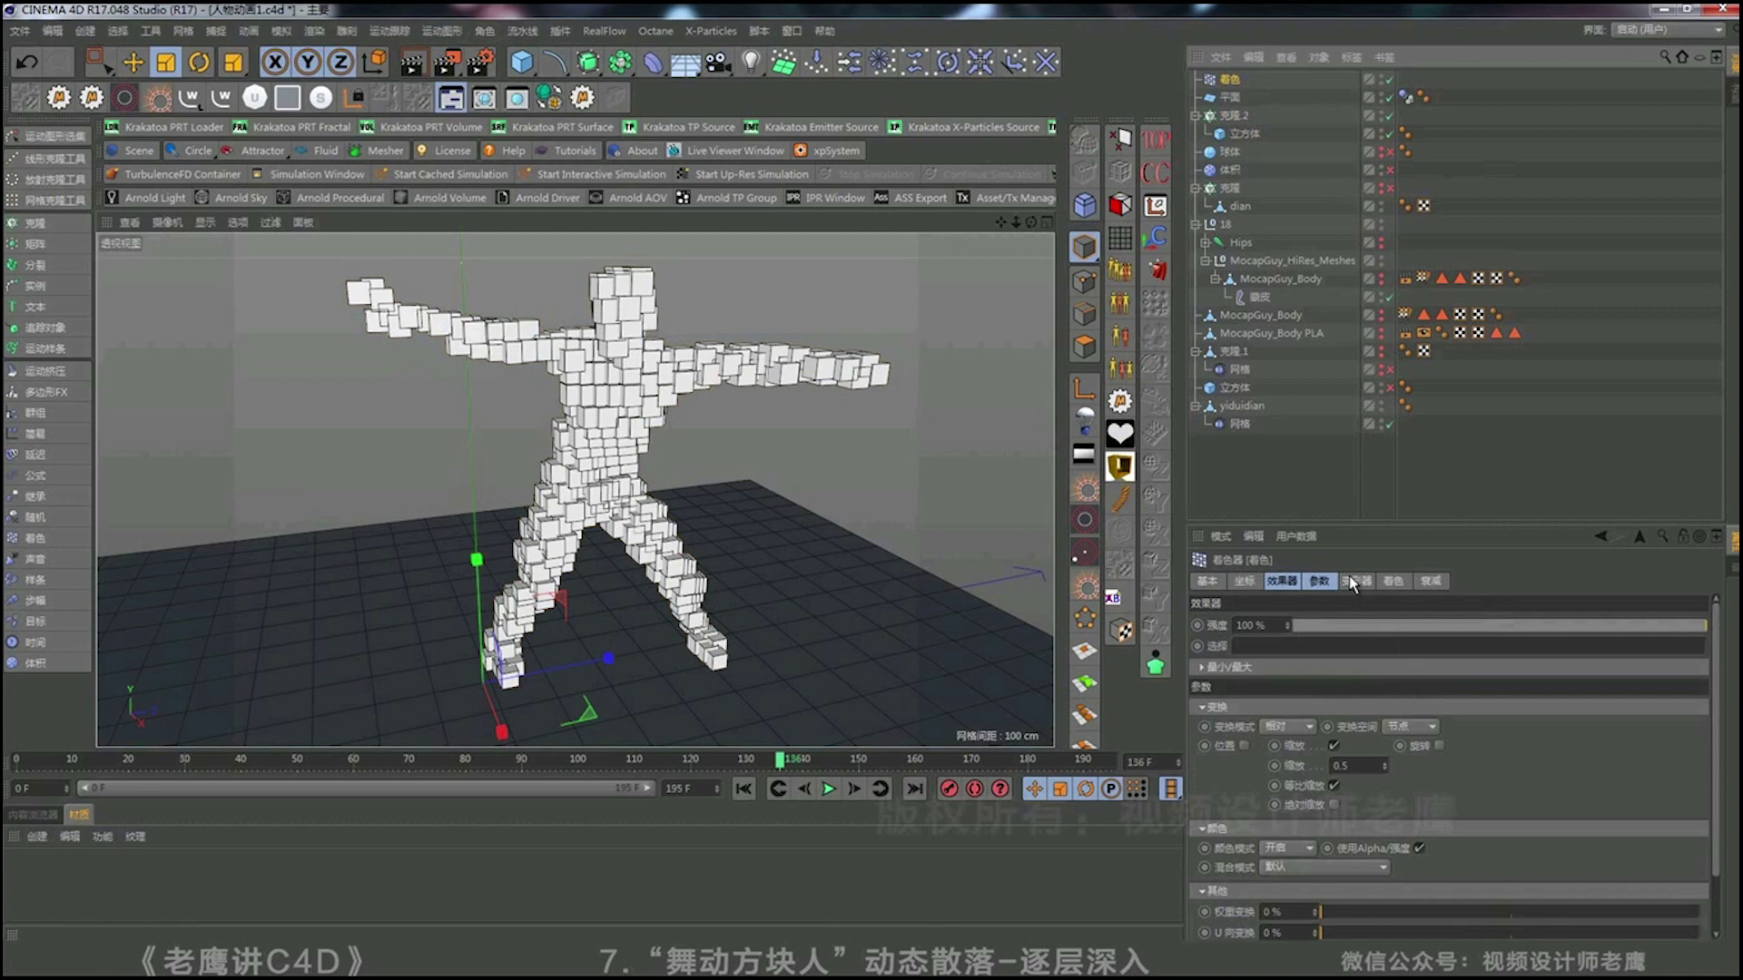
pyautogui.click(1332, 748)
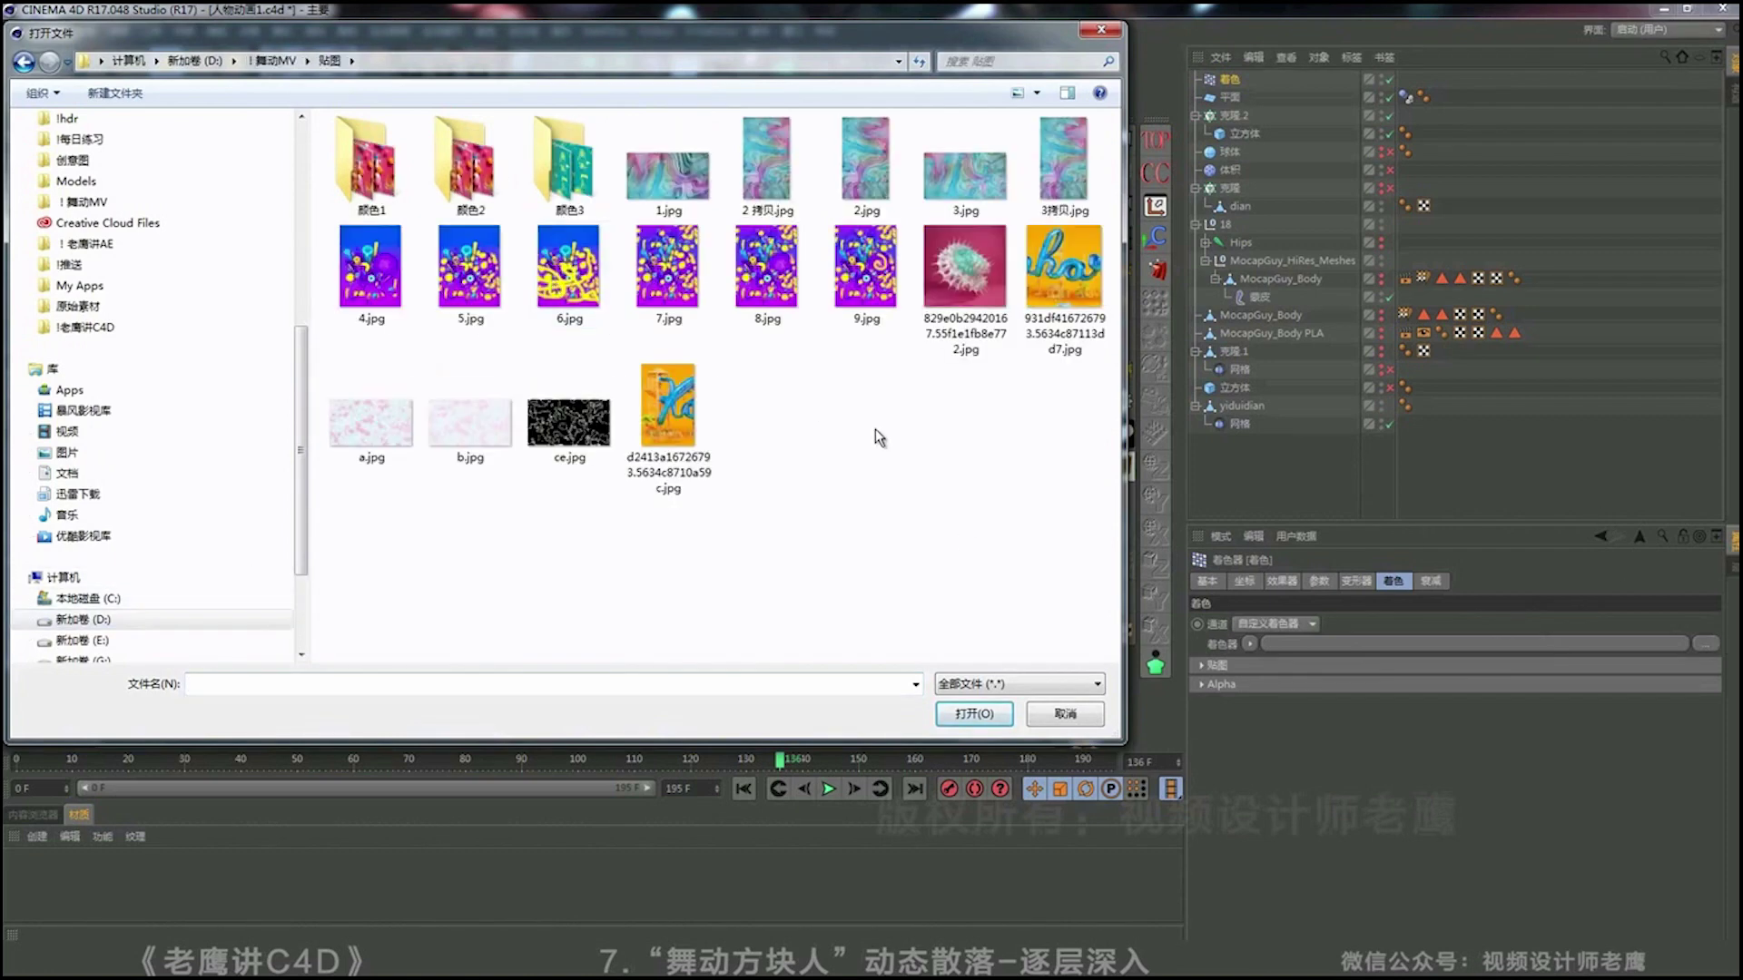
# Load 9.jpg as the 着色 effector's custom shader image without copying it into the project folder.
pyautogui.click(869, 275)
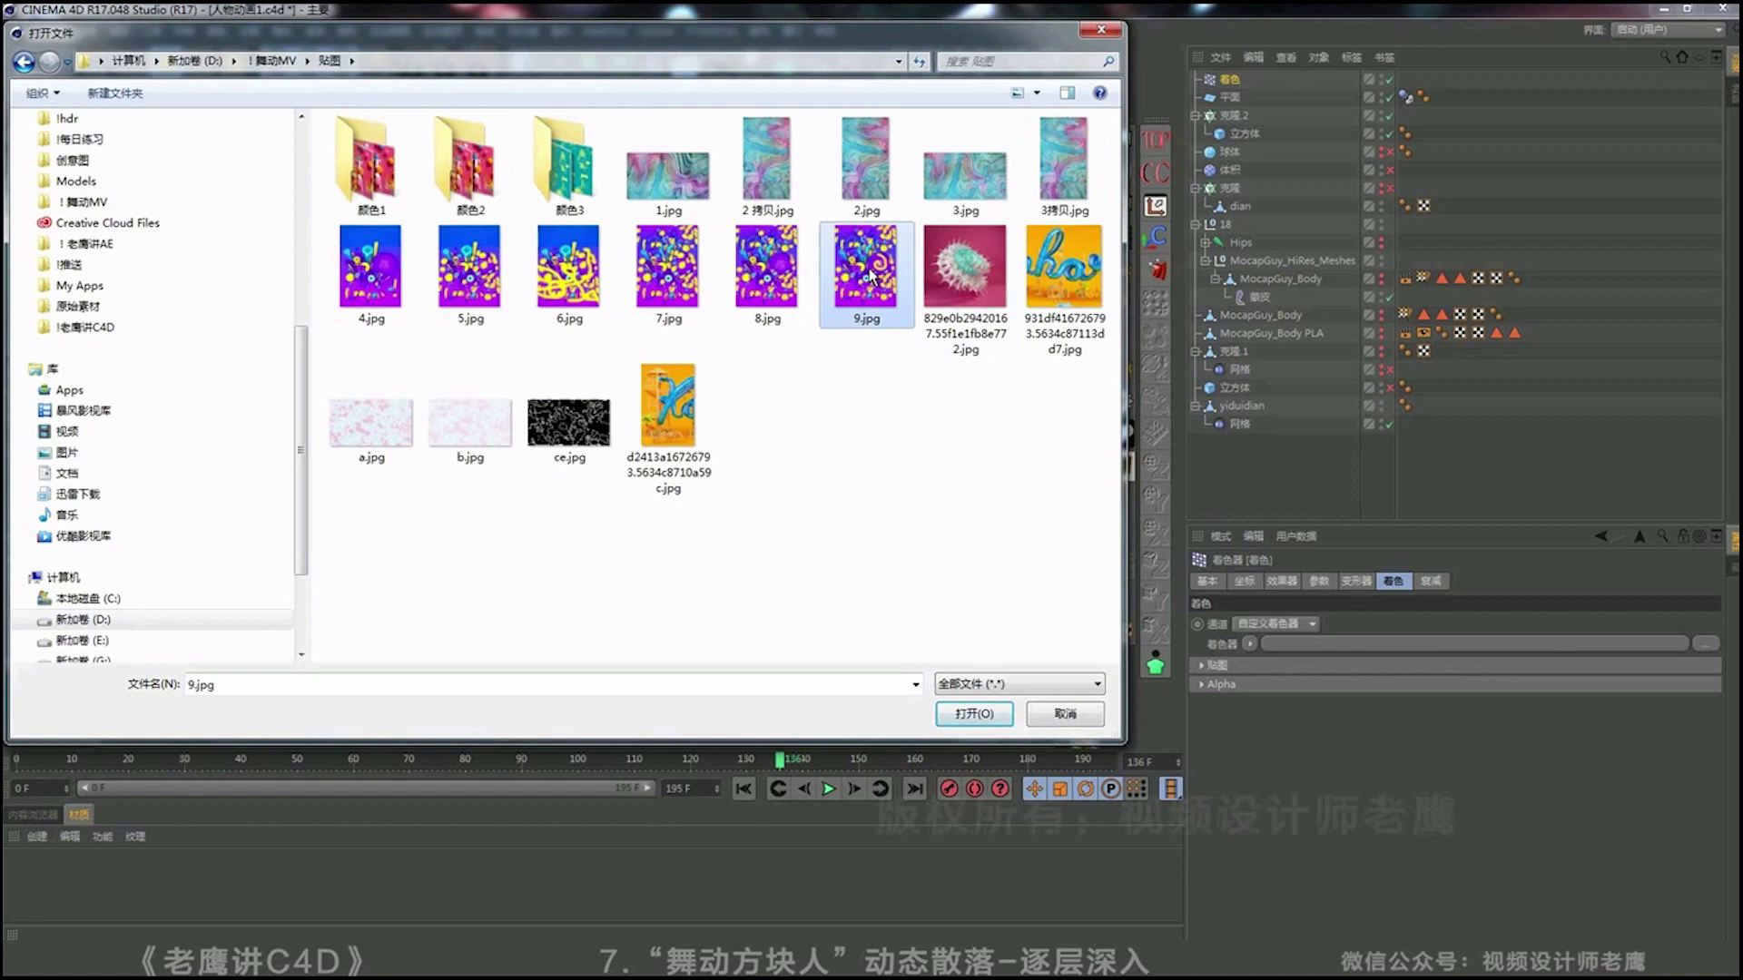
pyautogui.doubleClick(869, 275)
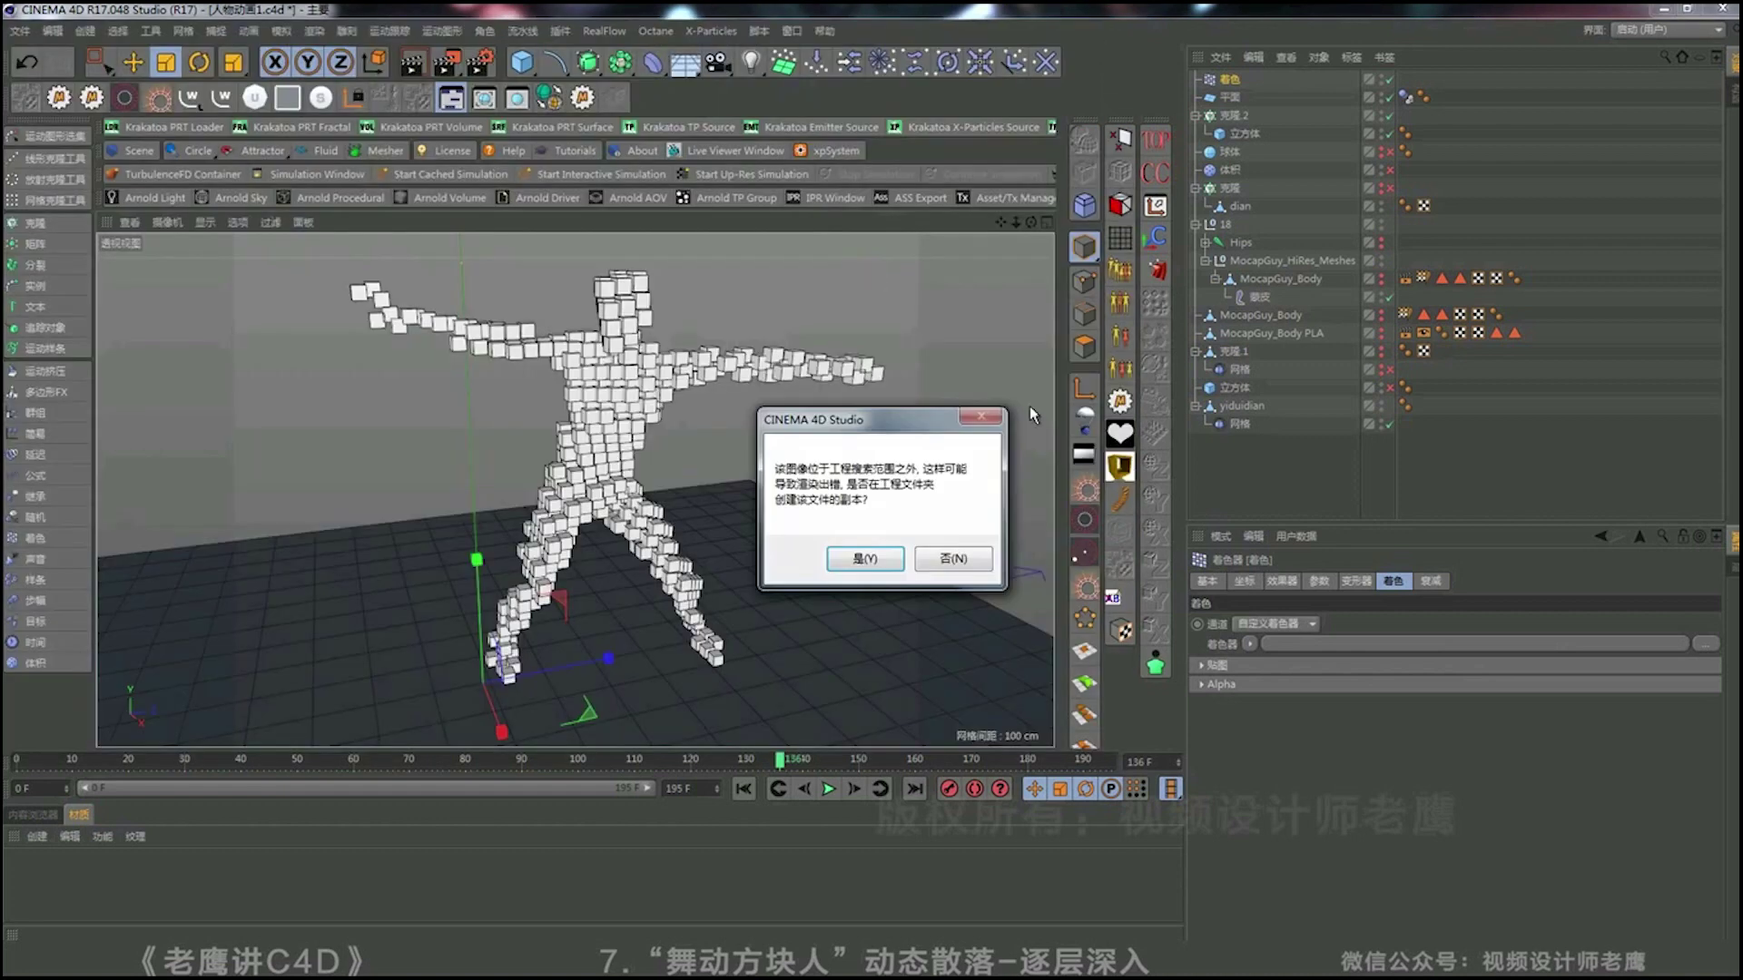
pyautogui.click(944, 558)
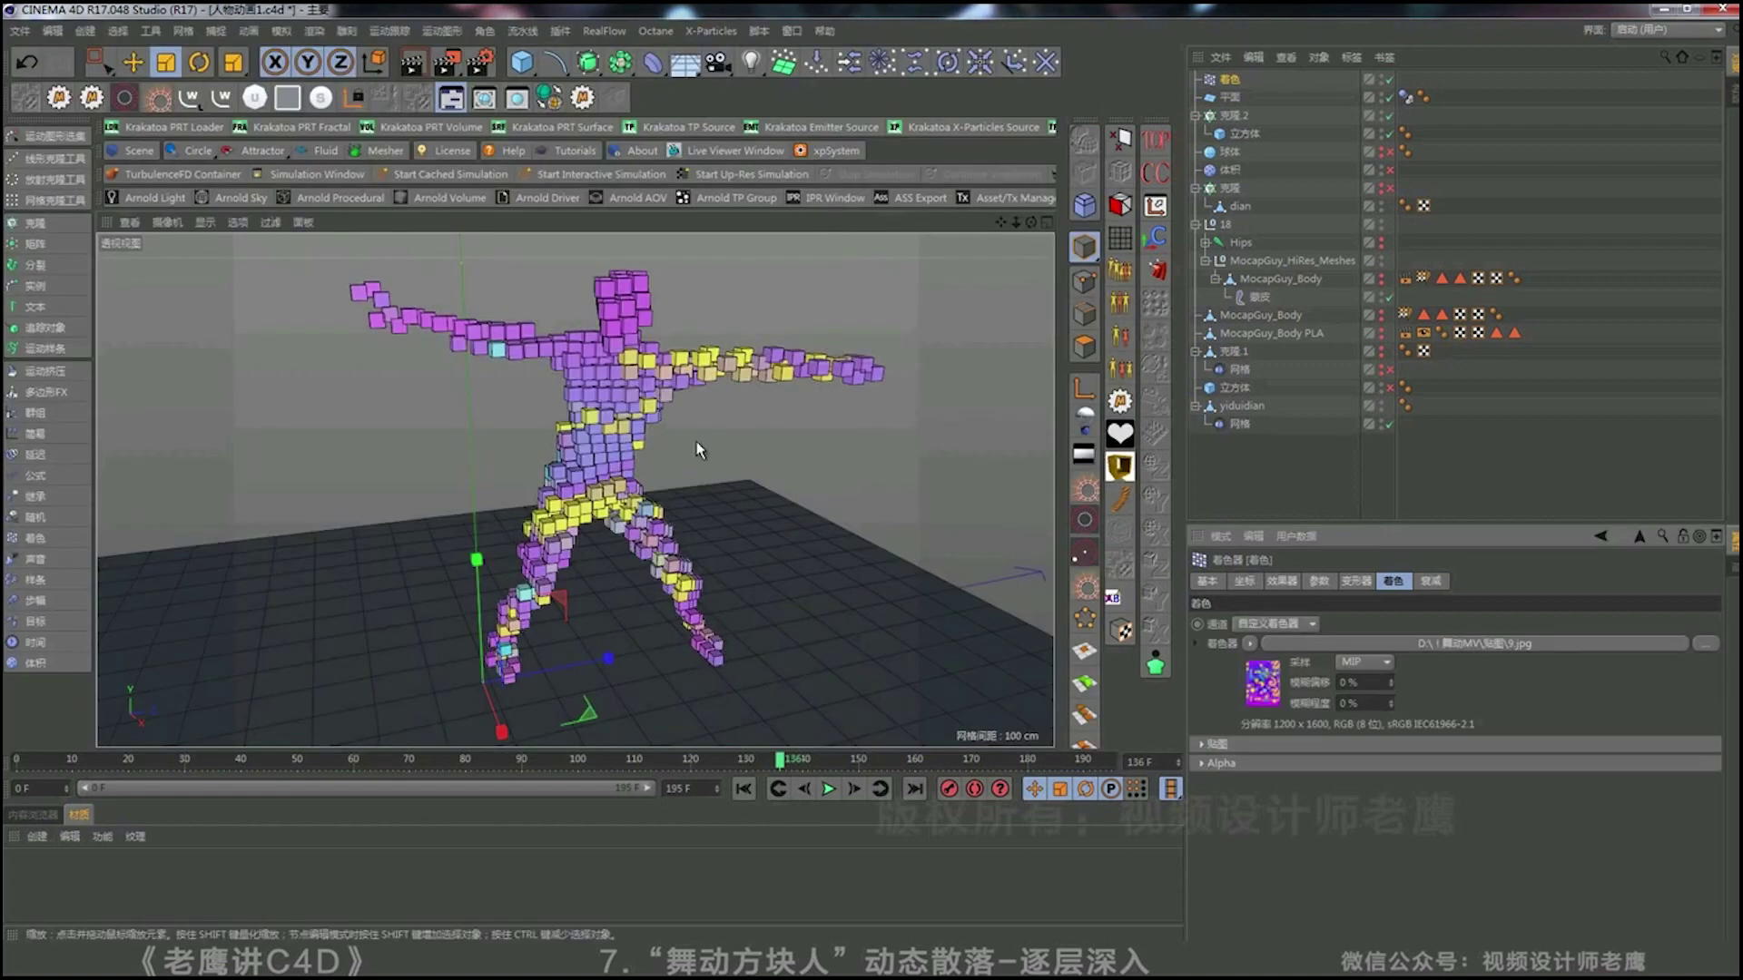
pyautogui.keyDown('alt'); pyautogui.moveTo(562, 432); pyautogui.dragTo(681, 426); pyautogui.keyUp('alt')
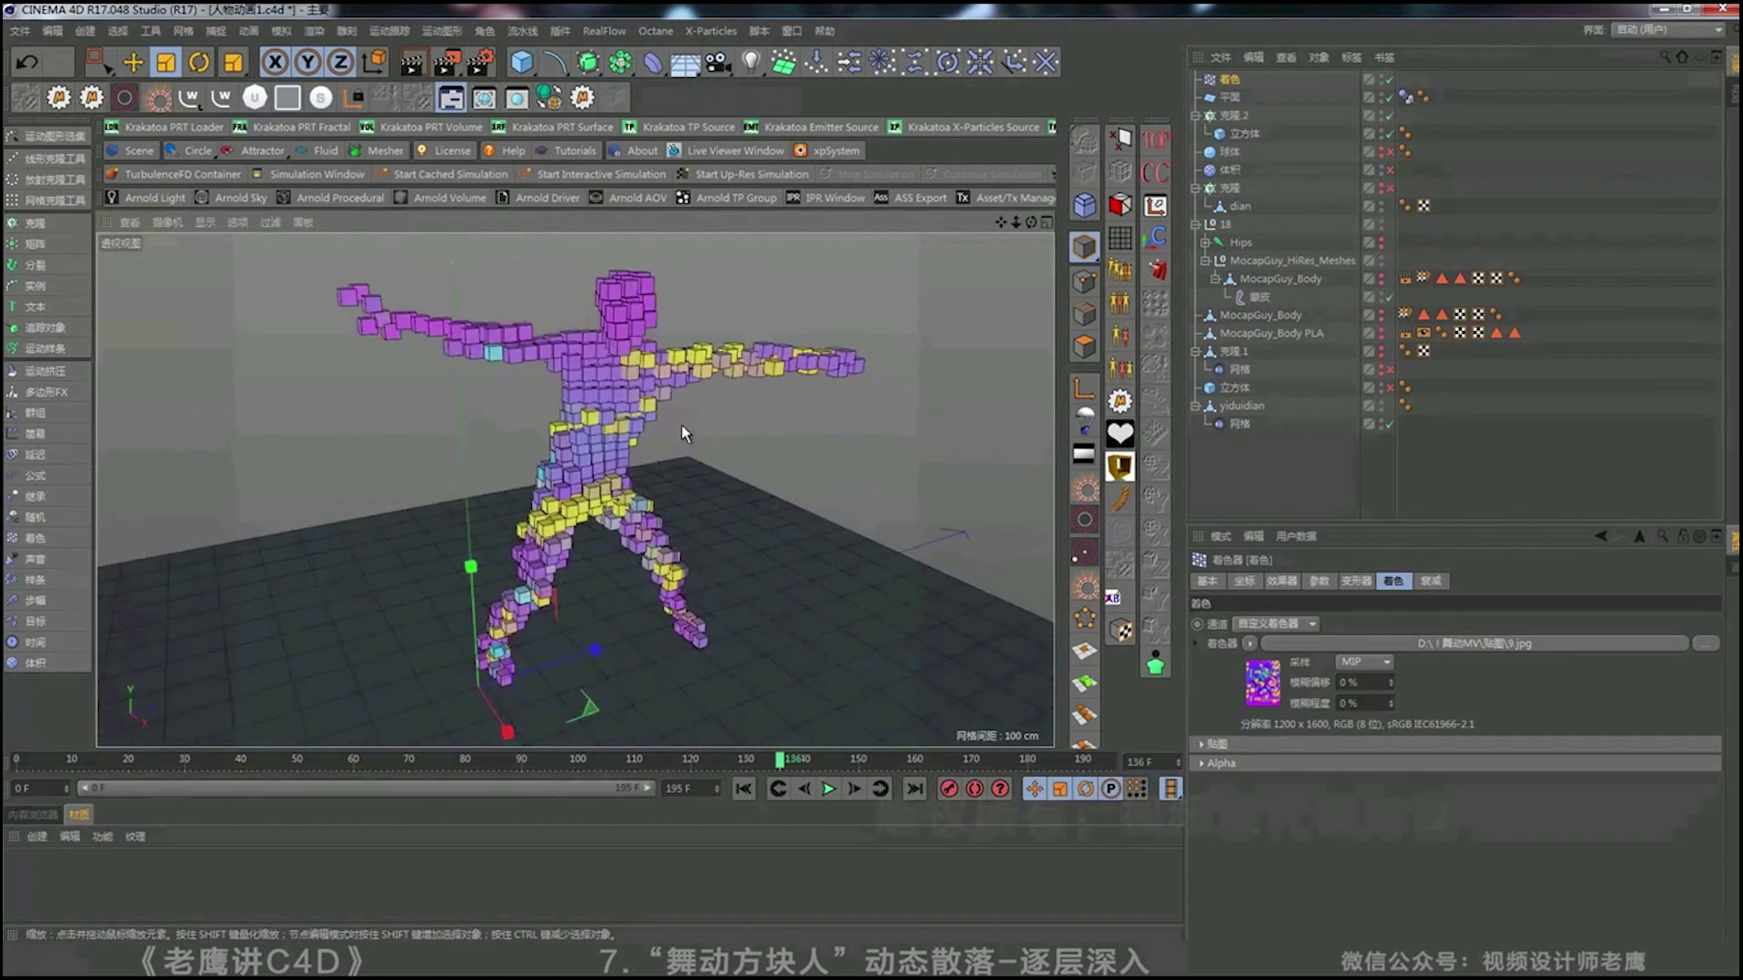
# Play and step through the coloured dance to examine how the cube colours behave, returning to frame 0 and clearing the object selection.
pyautogui.click(828, 789)
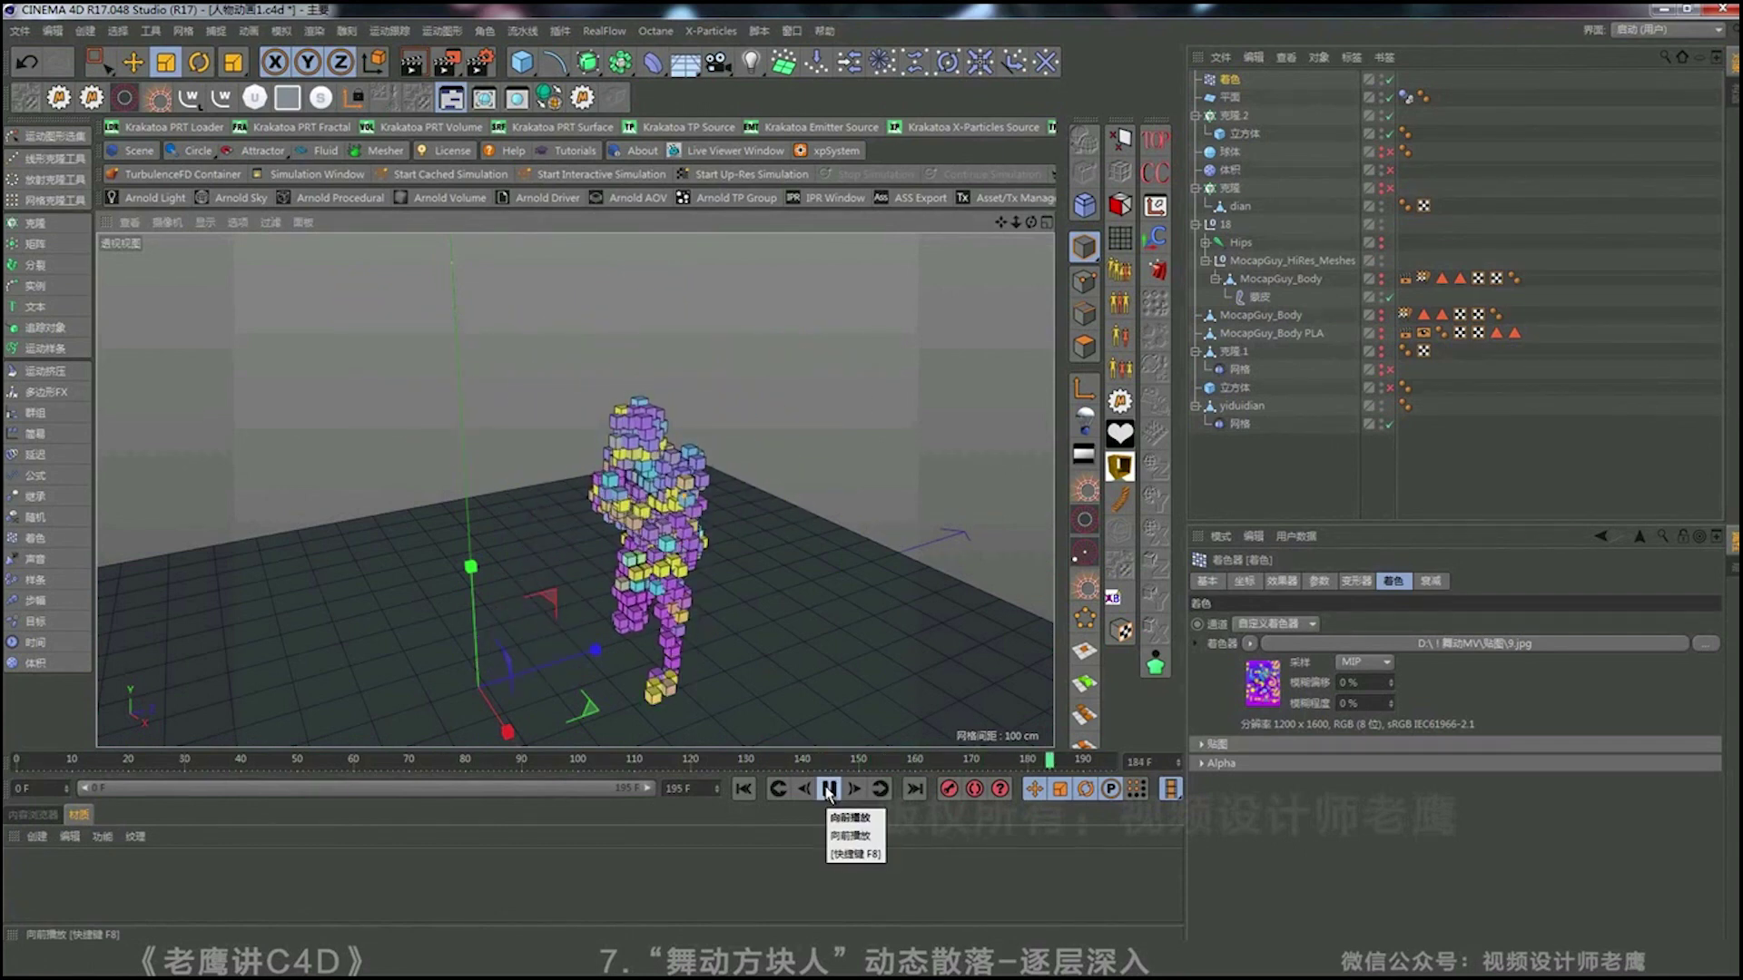
pyautogui.click(828, 790)
pyautogui.click(742, 789)
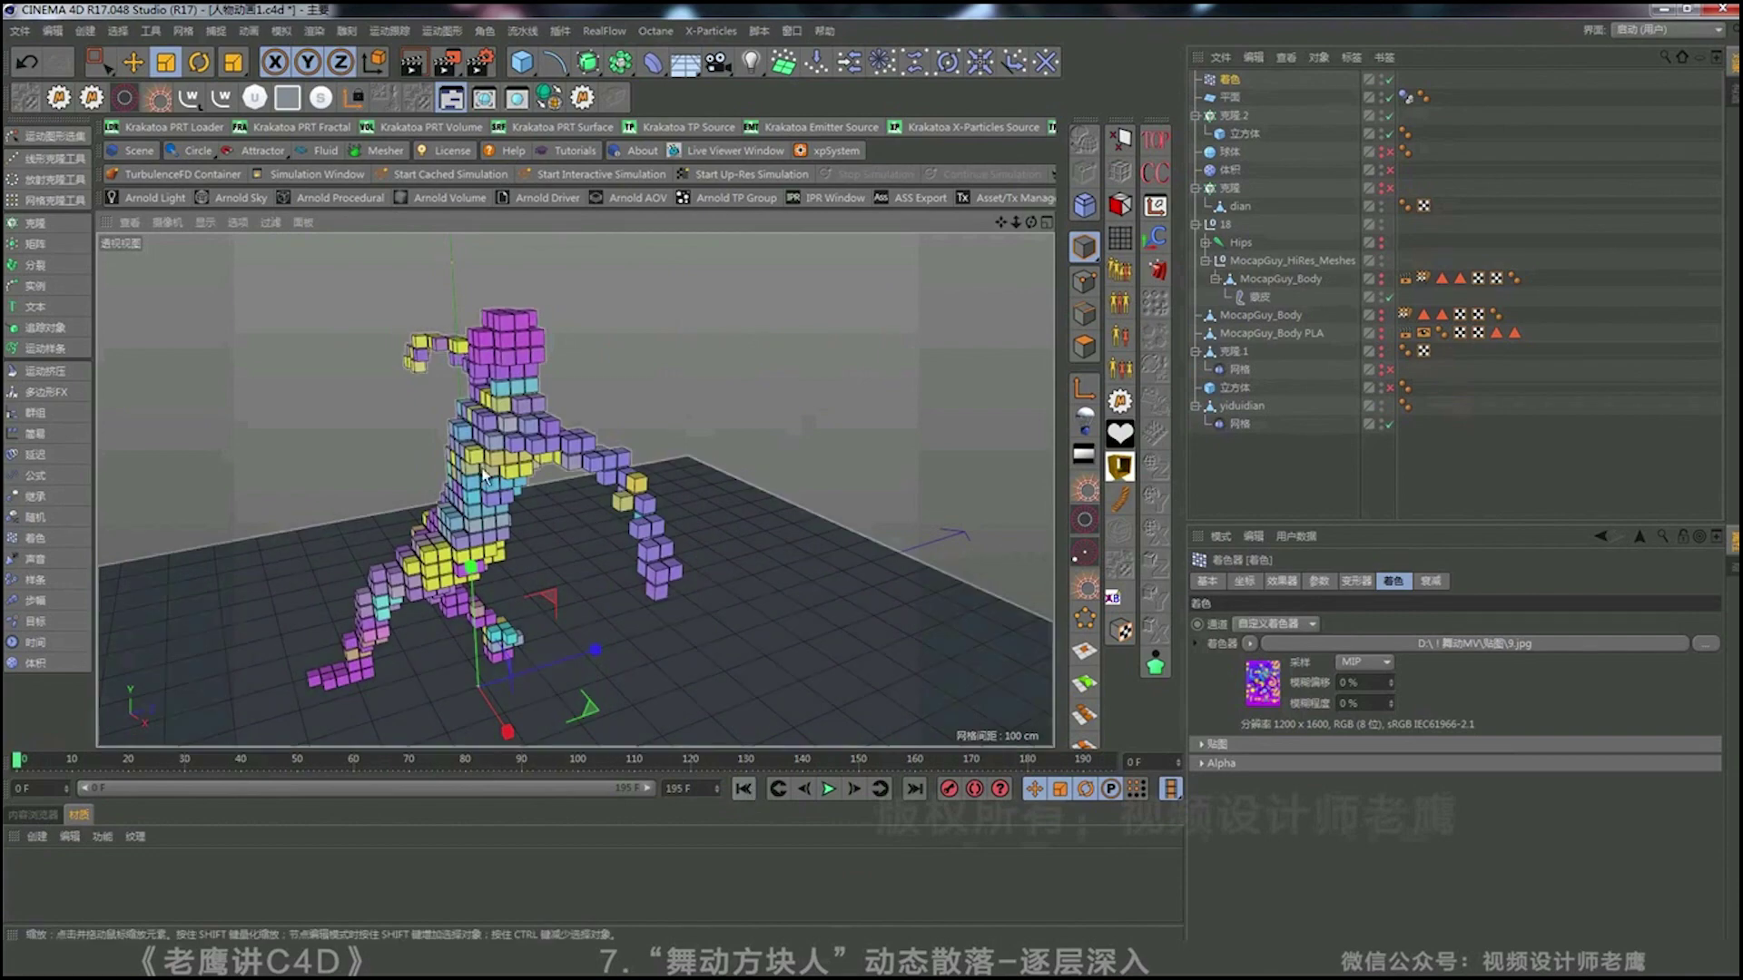
pyautogui.scroll(3, 720, 448)
pyautogui.keyDown('alt'); pyautogui.moveTo(721, 448); pyautogui.dragTo(687, 458); pyautogui.keyUp('alt')
pyautogui.keyDown('alt'); pyautogui.moveTo(291, 377); pyautogui.dragTo(487, 396, button='right'); pyautogui.keyUp('alt')
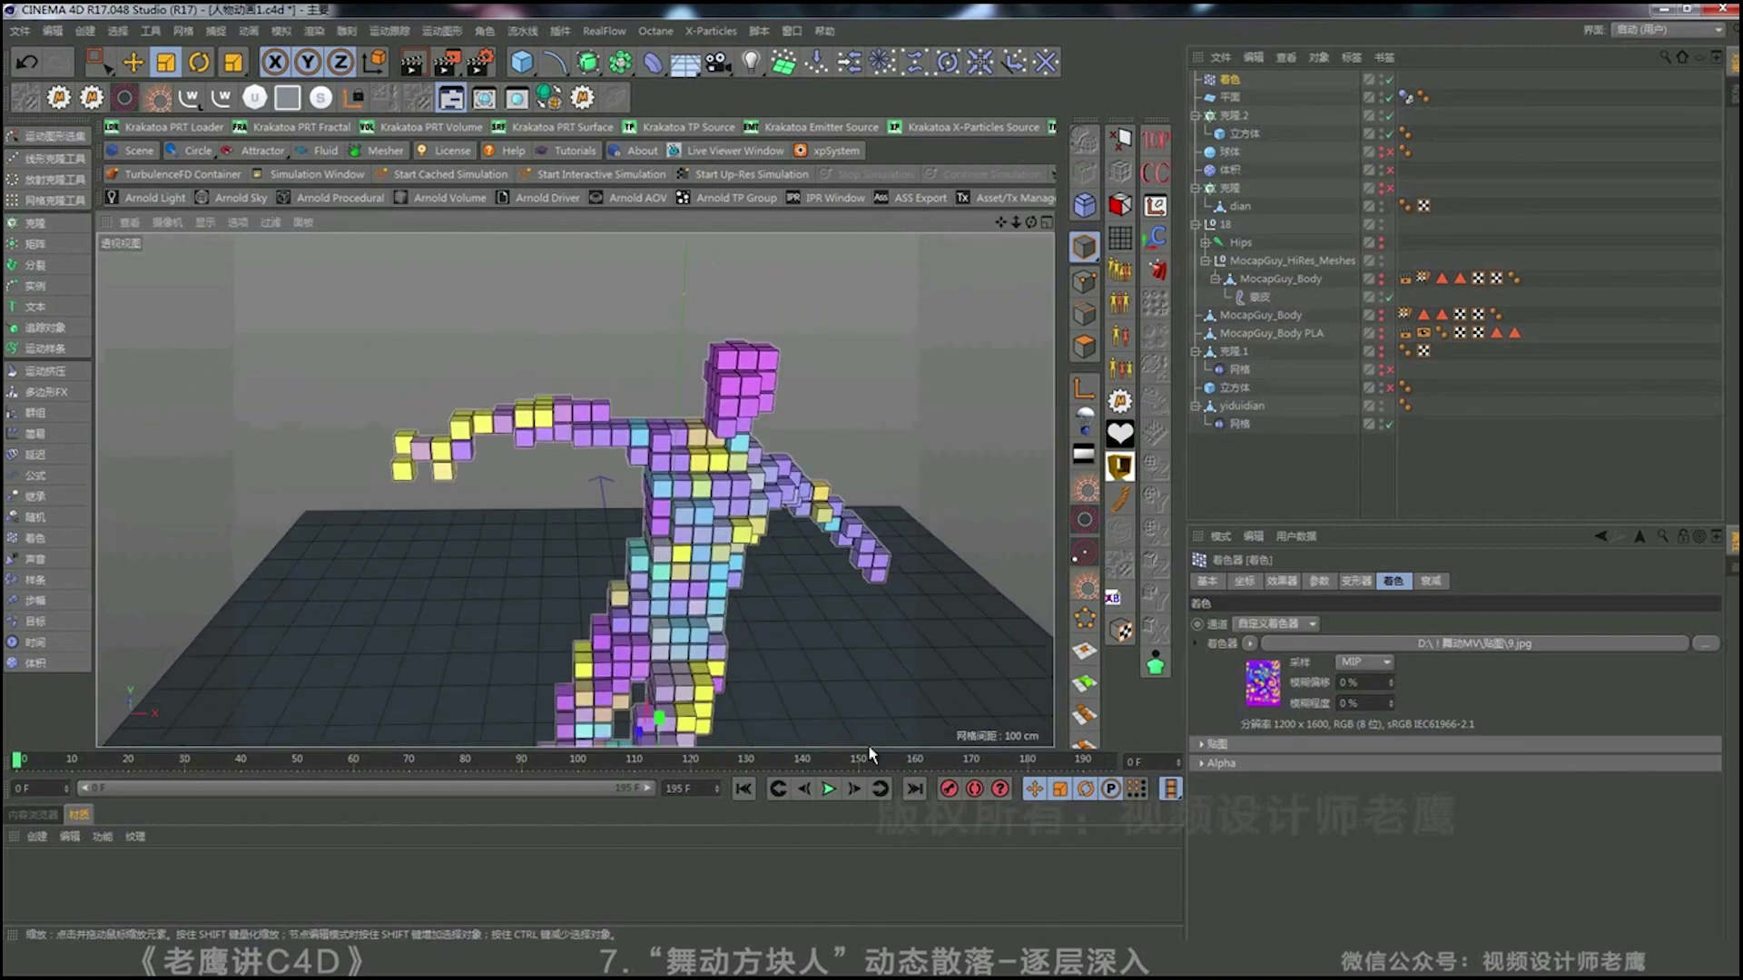
pyautogui.click(855, 788)
pyautogui.click(854, 789)
pyautogui.click(854, 789)
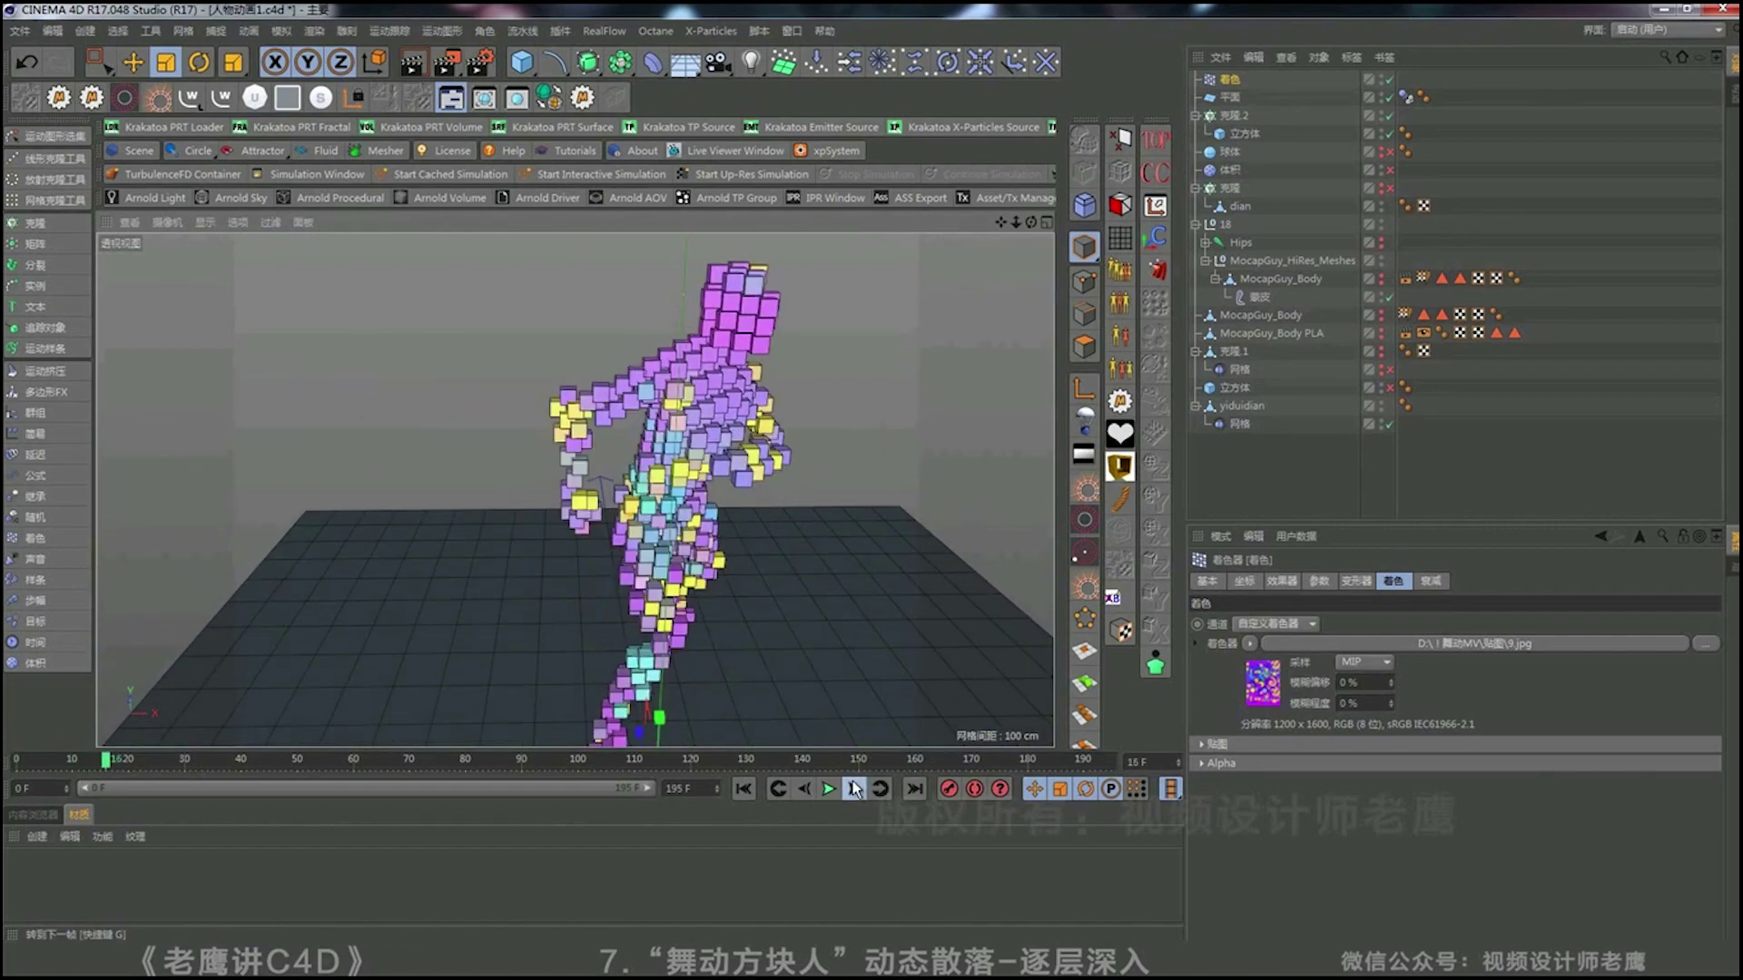
pyautogui.click(854, 789)
pyautogui.click(742, 789)
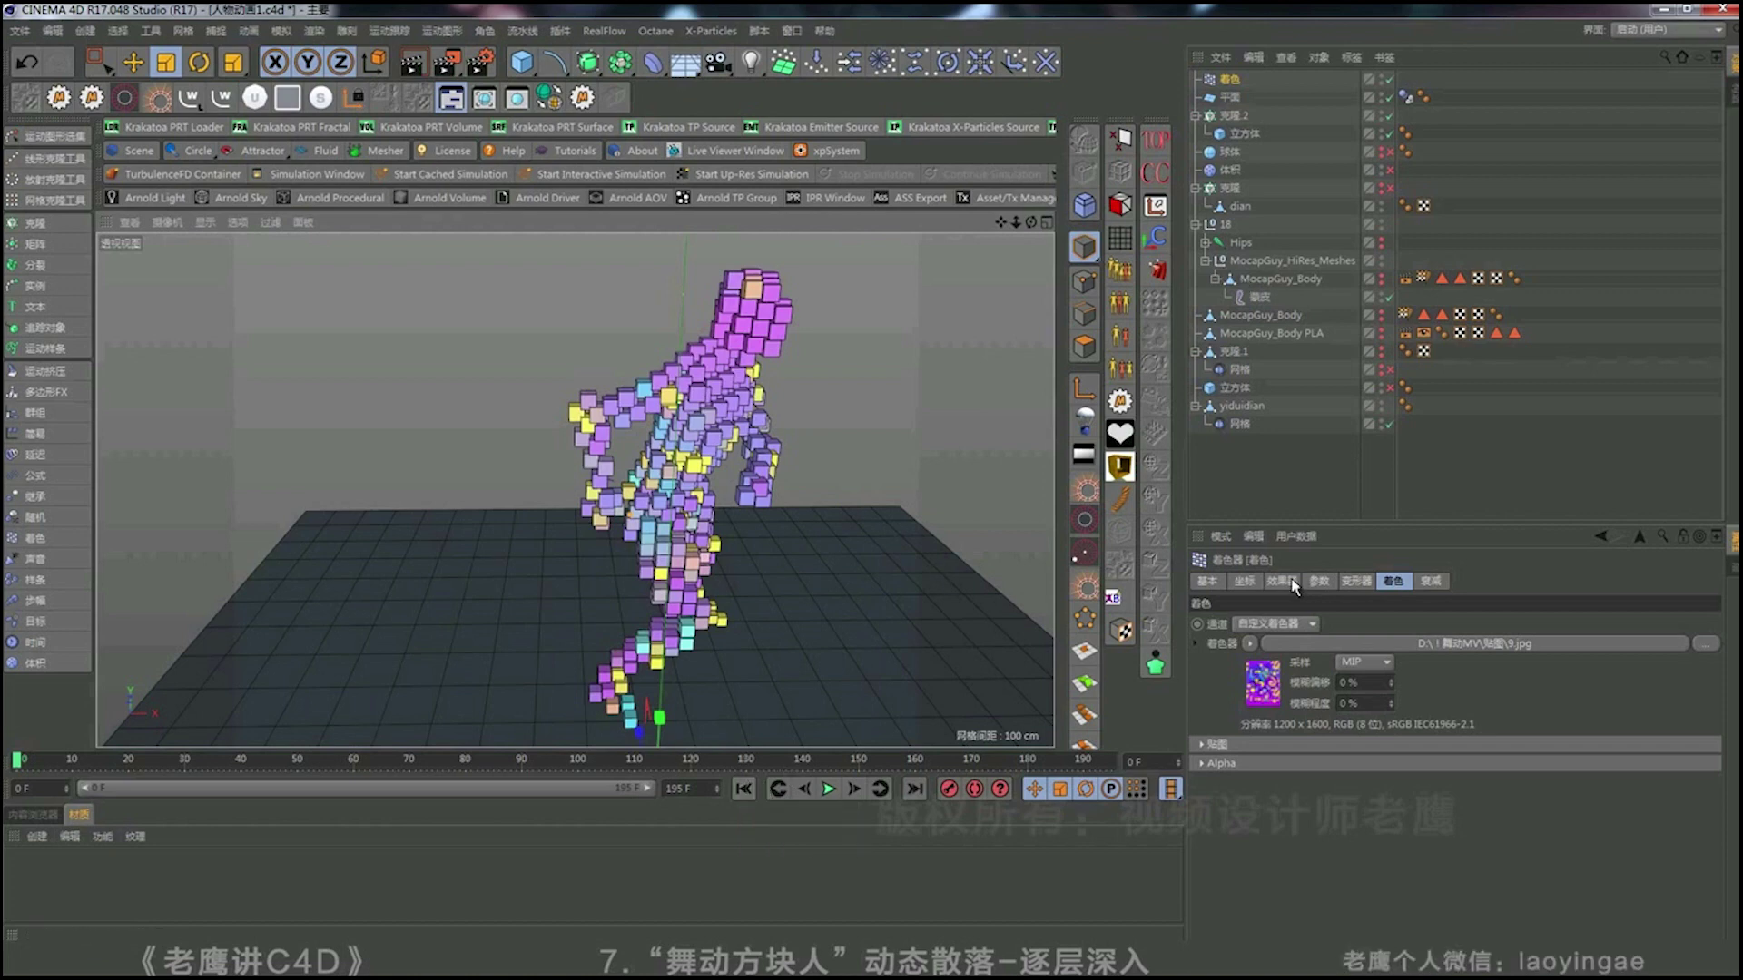
pyautogui.click(1321, 451)
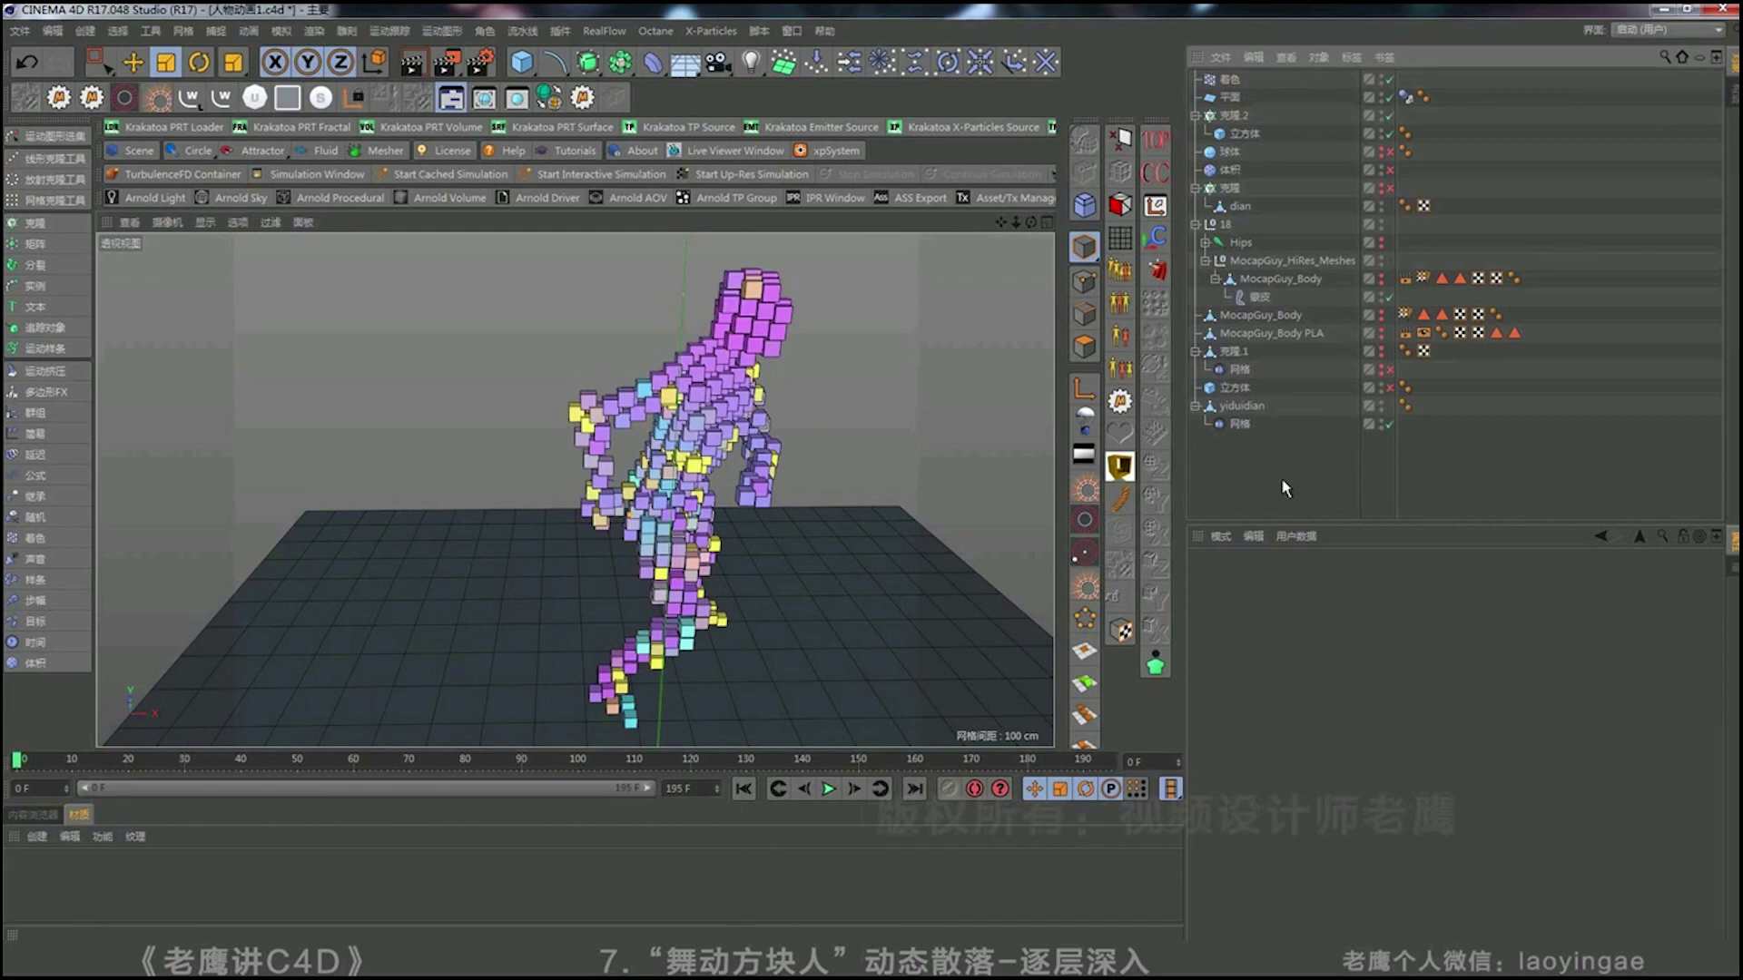
# Create a new project and add a 400 × 400 cm plane with 20 × 20 segments.
pyautogui.hotkey('ctrl', 'n')
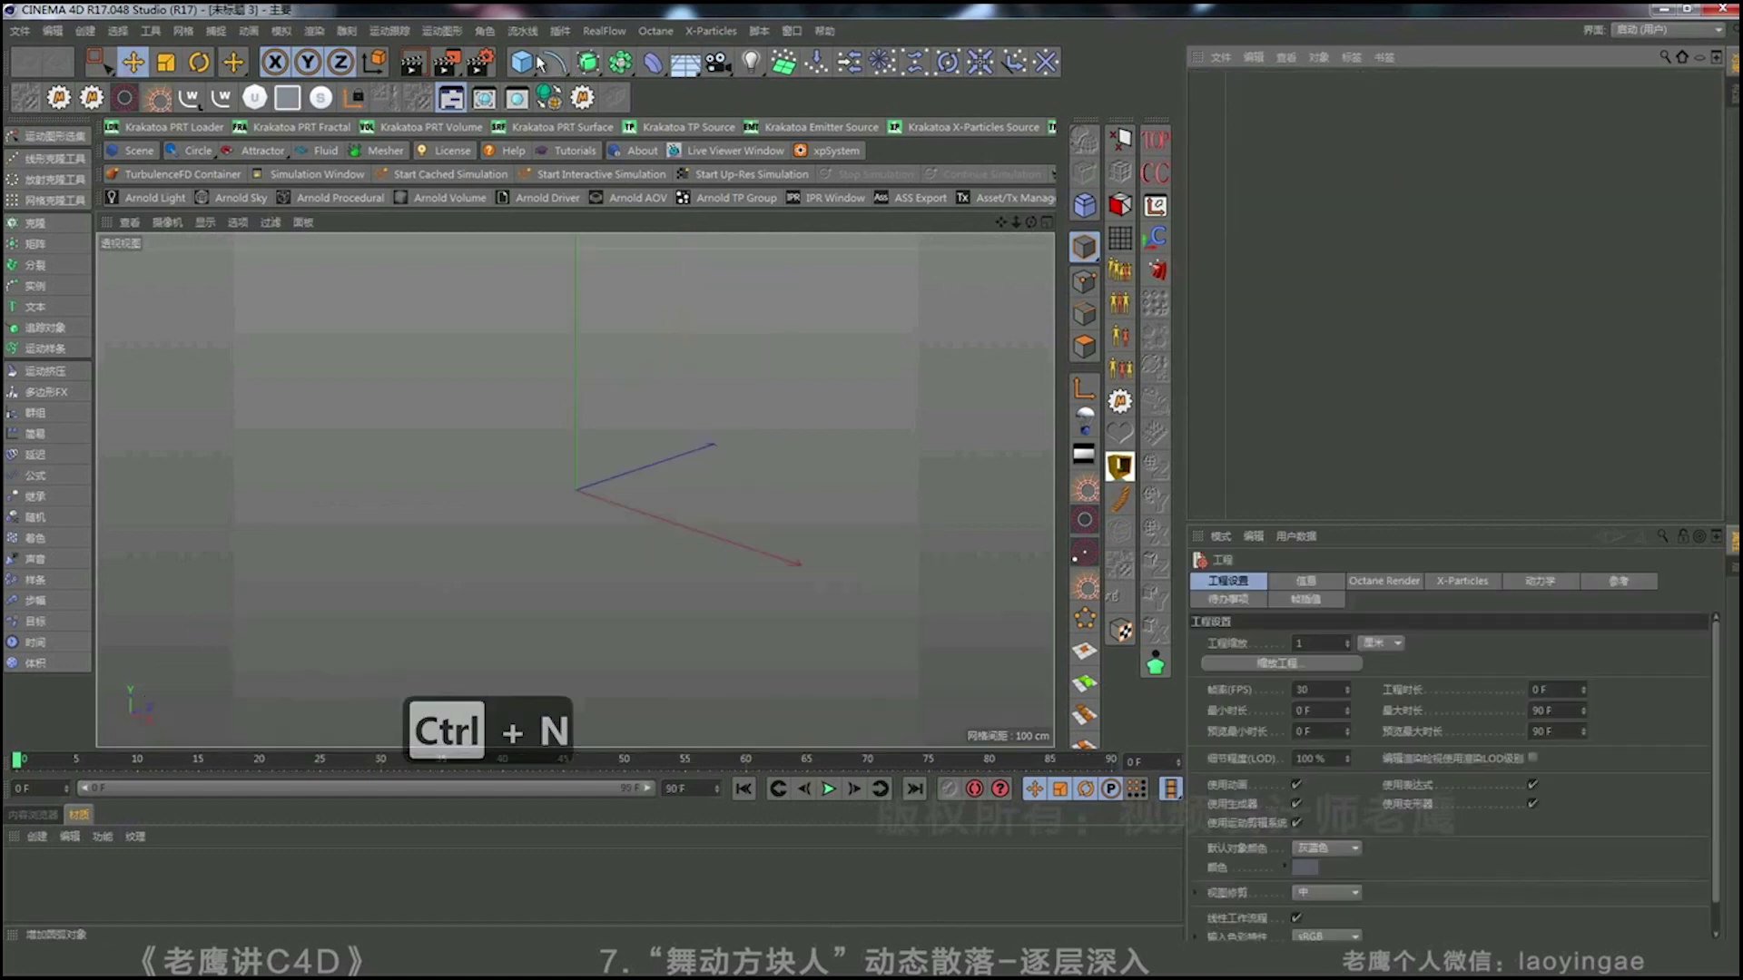
pyautogui.moveTo(522, 61); pyautogui.dragTo(637, 119)
pyautogui.scroll(3, 639, 527)
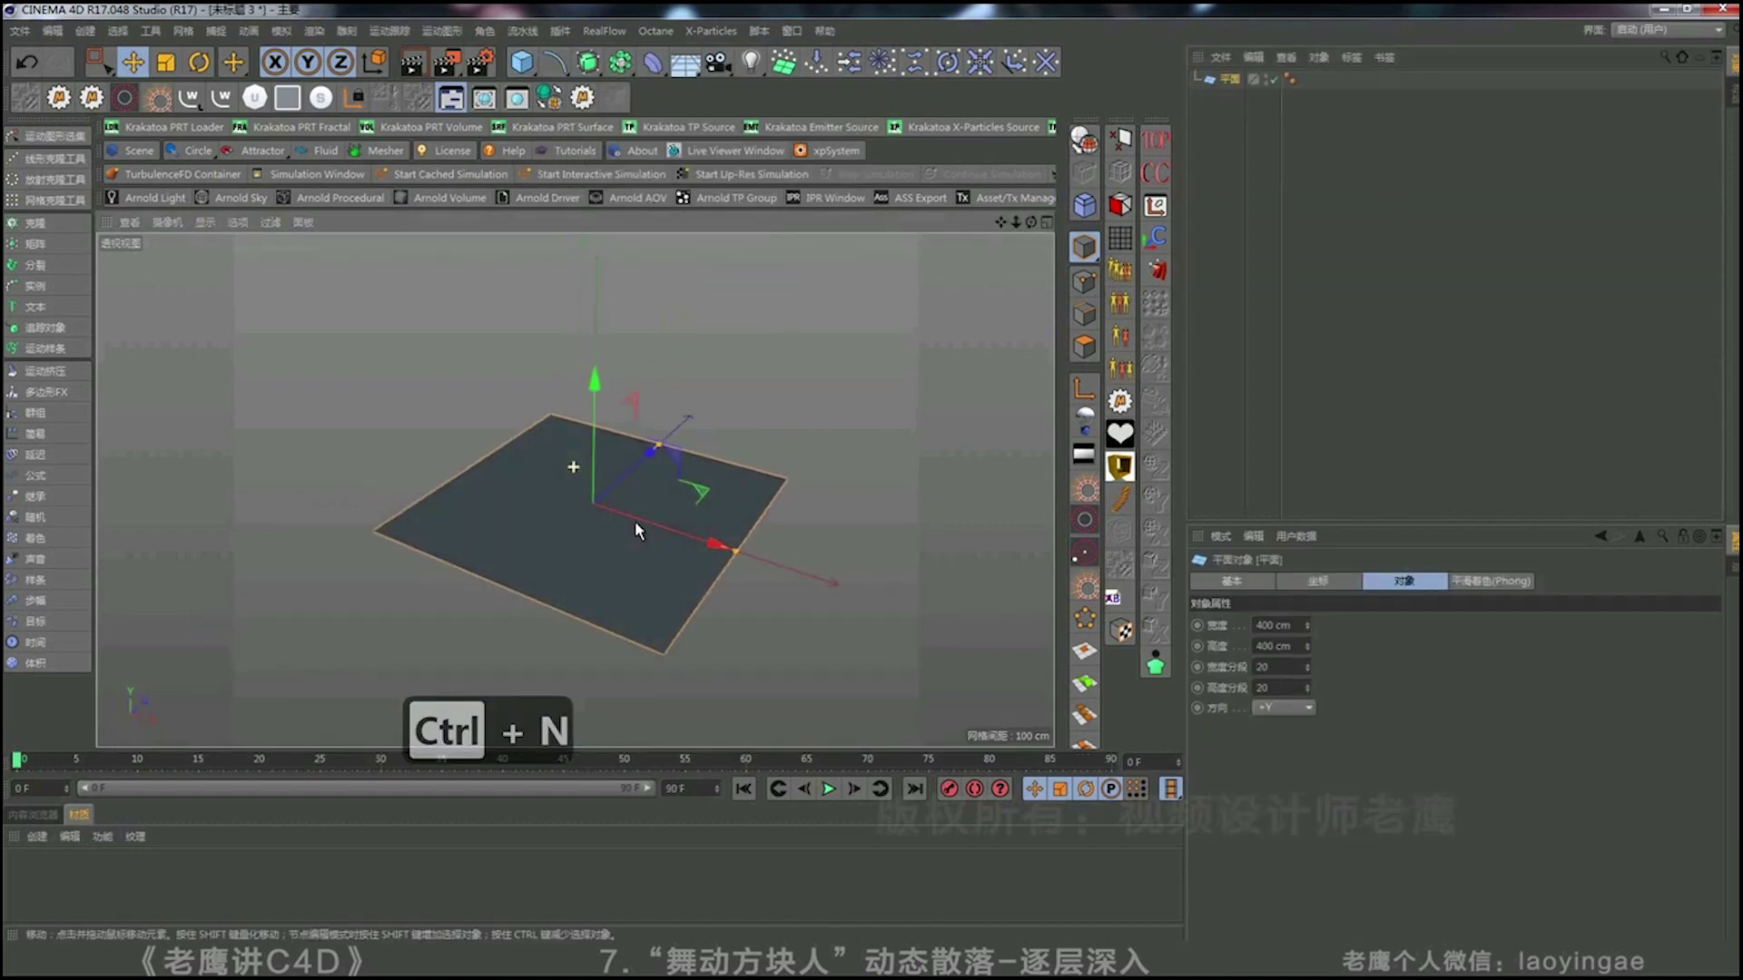
pyautogui.scroll(-2, 675, 492)
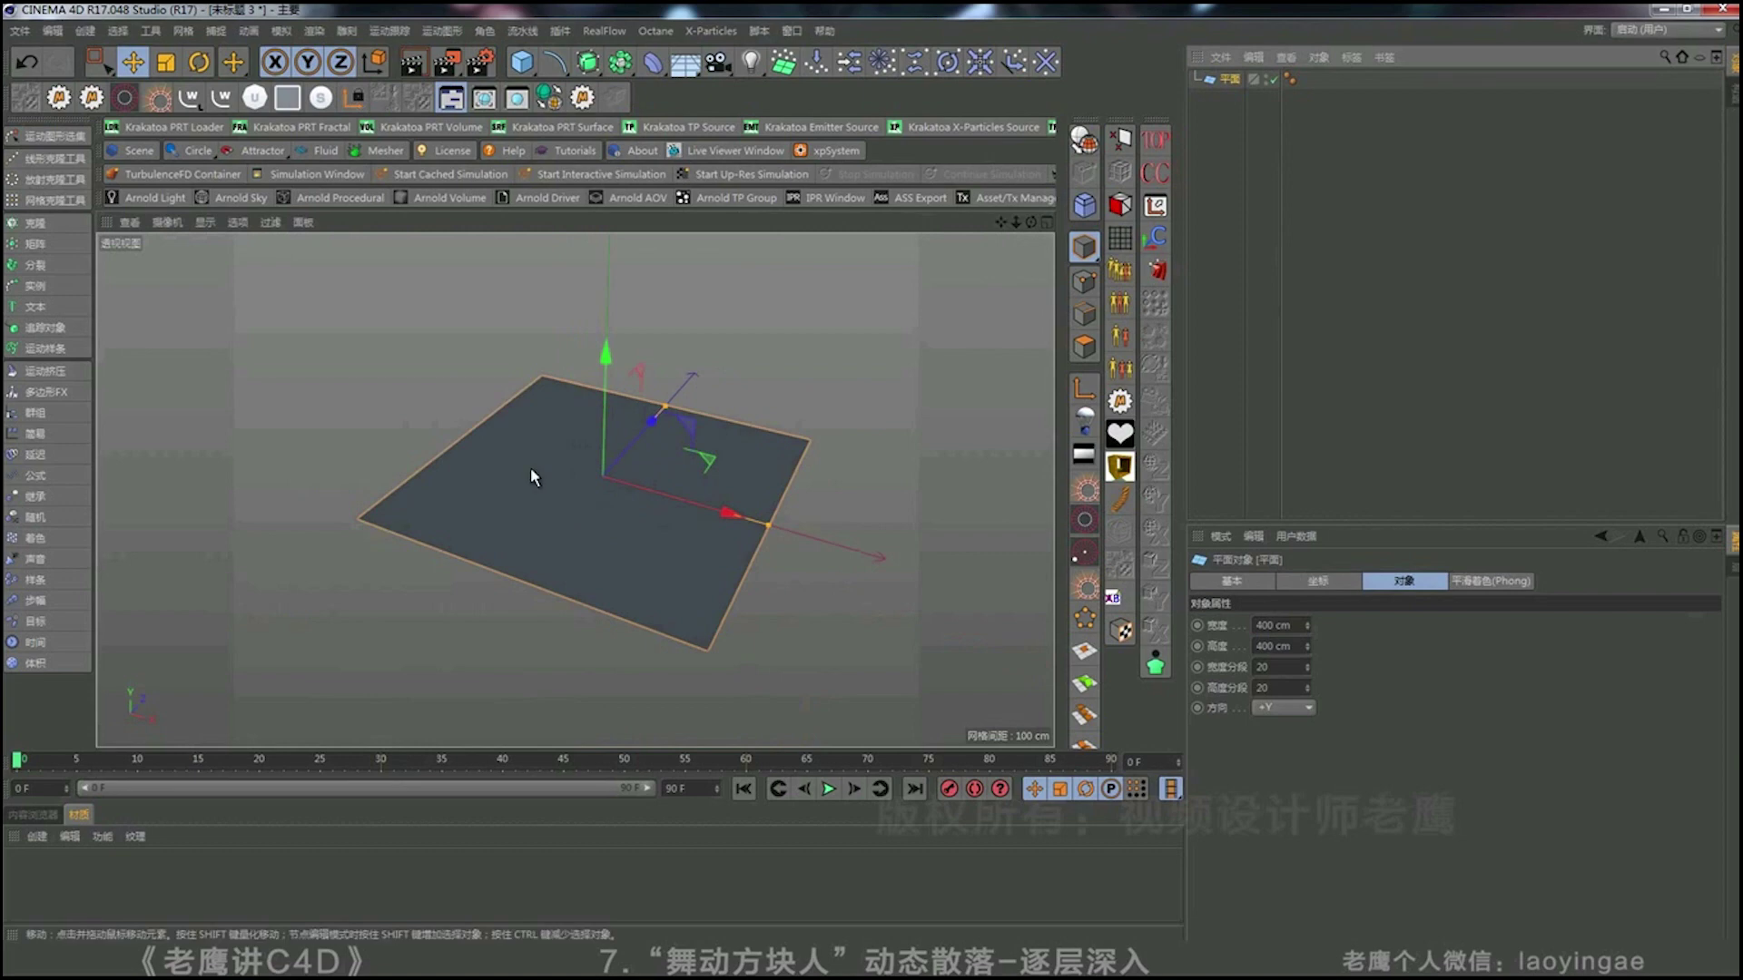
# Make the plane editable and set the viewport display to 光影着色(线条).
pyautogui.press('c')
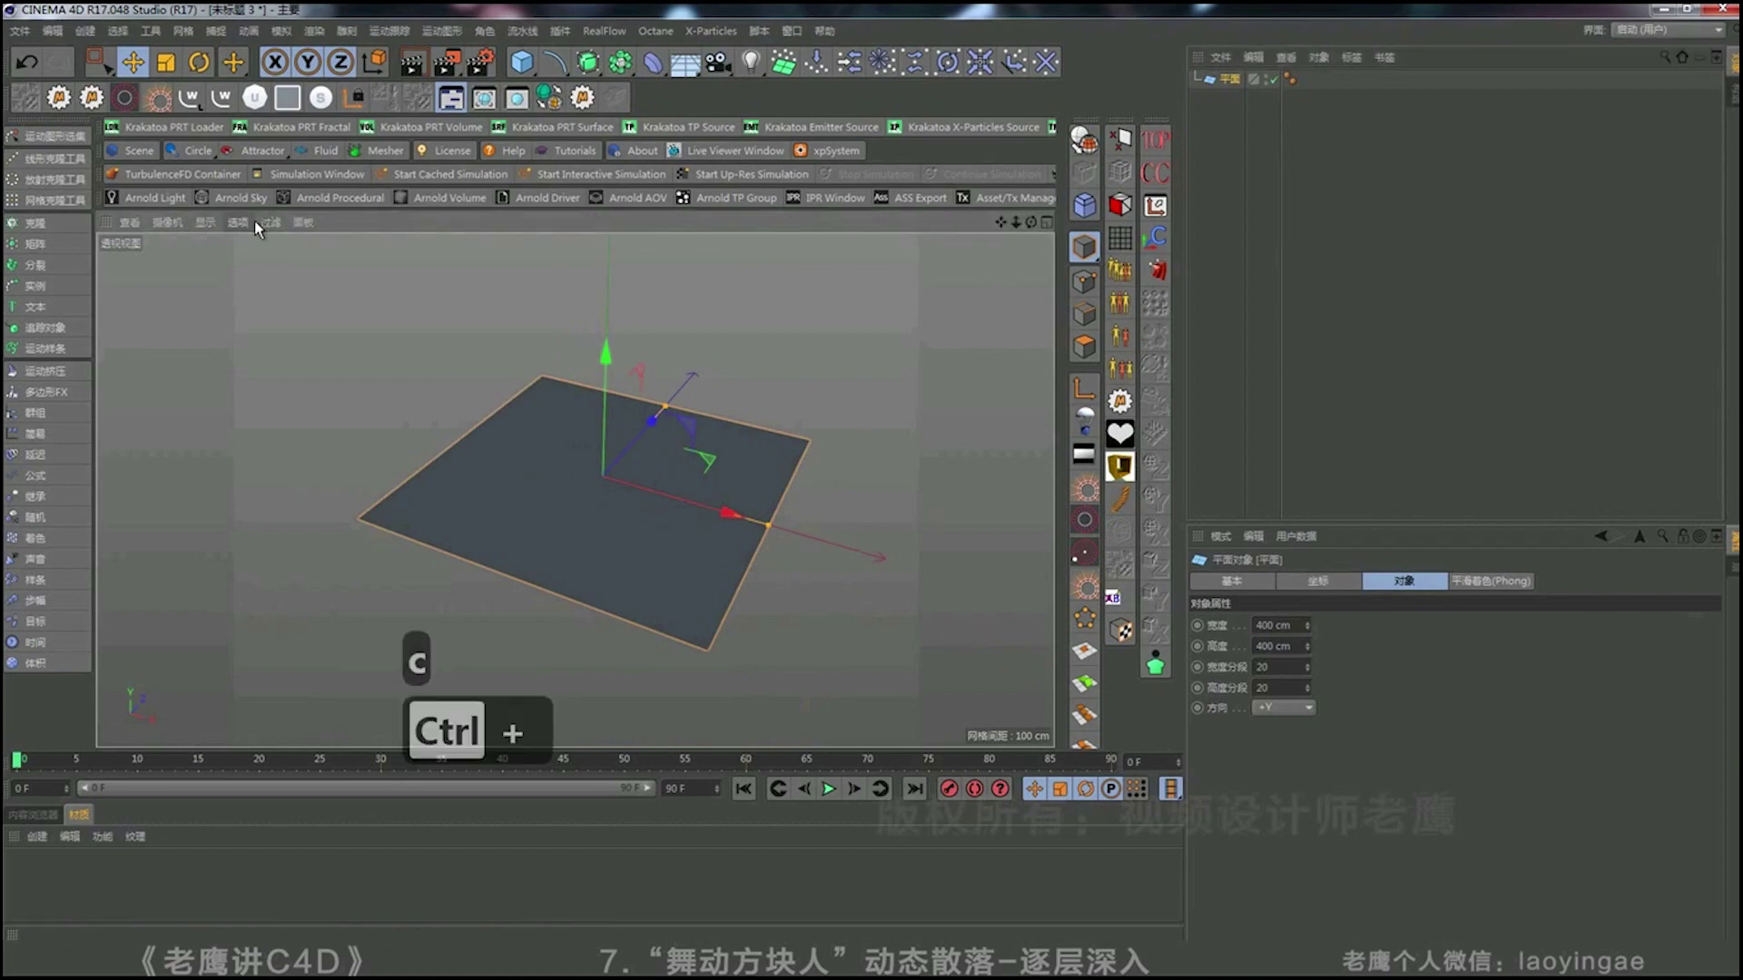
pyautogui.hotkey('ctrl', 'c')
pyautogui.click(203, 222)
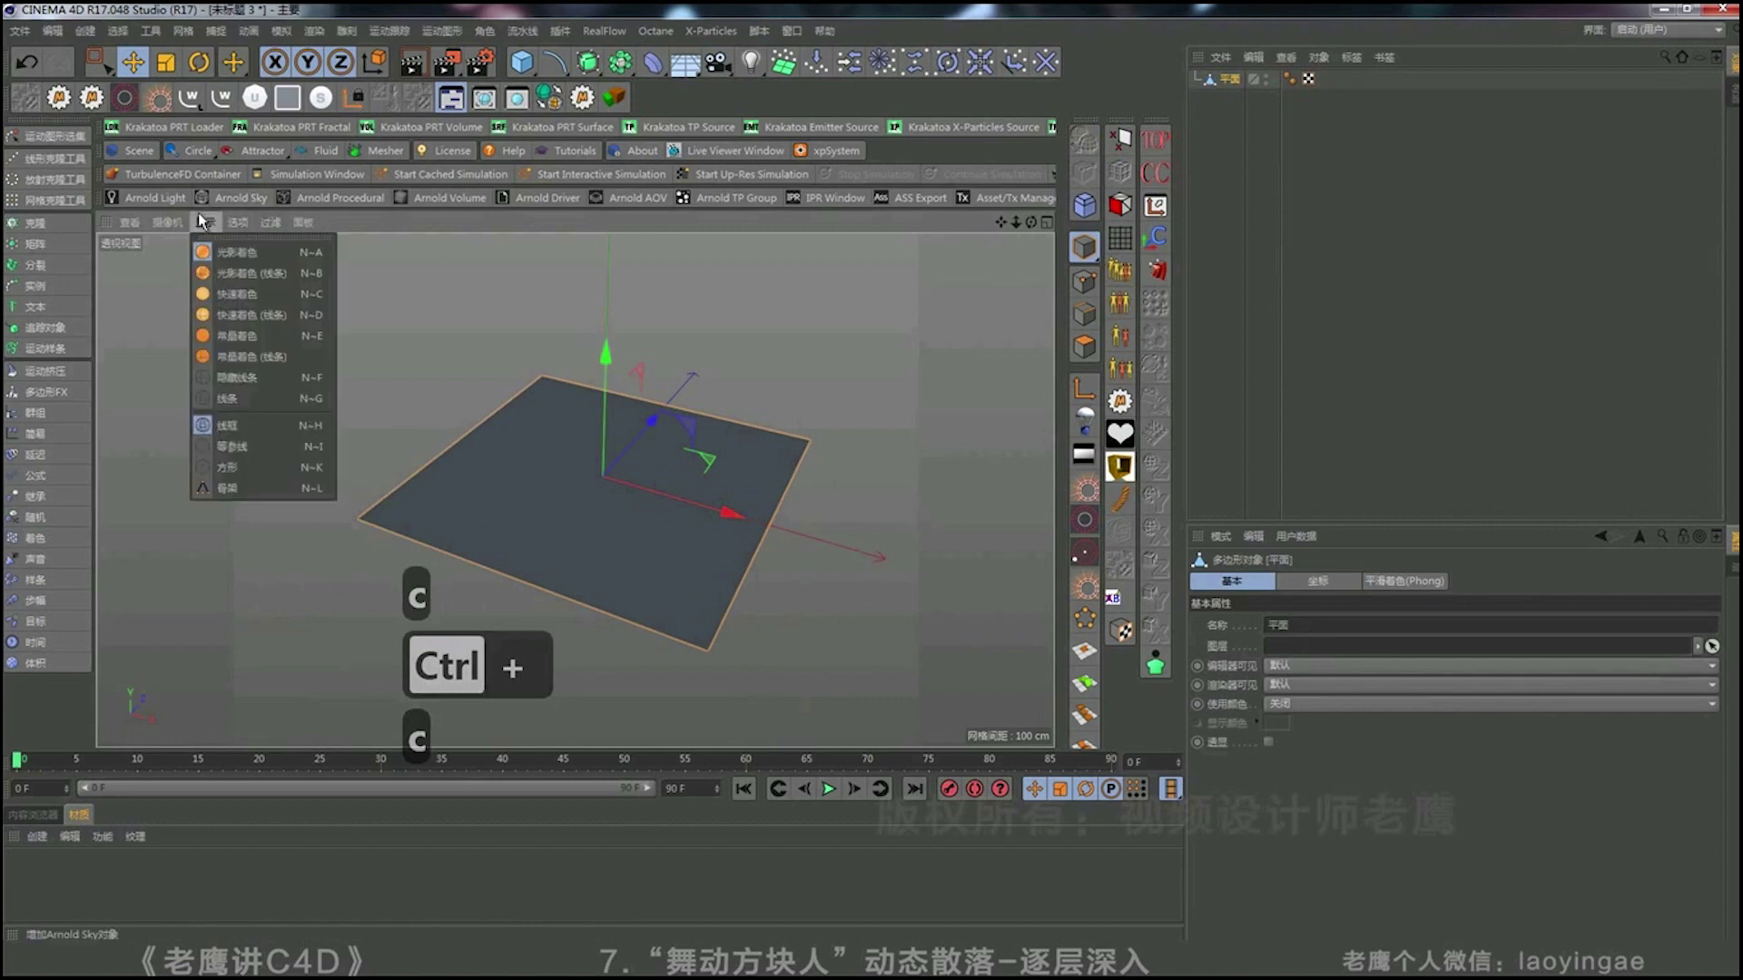
pyautogui.click(233, 267)
pyautogui.scroll(2, 627, 491)
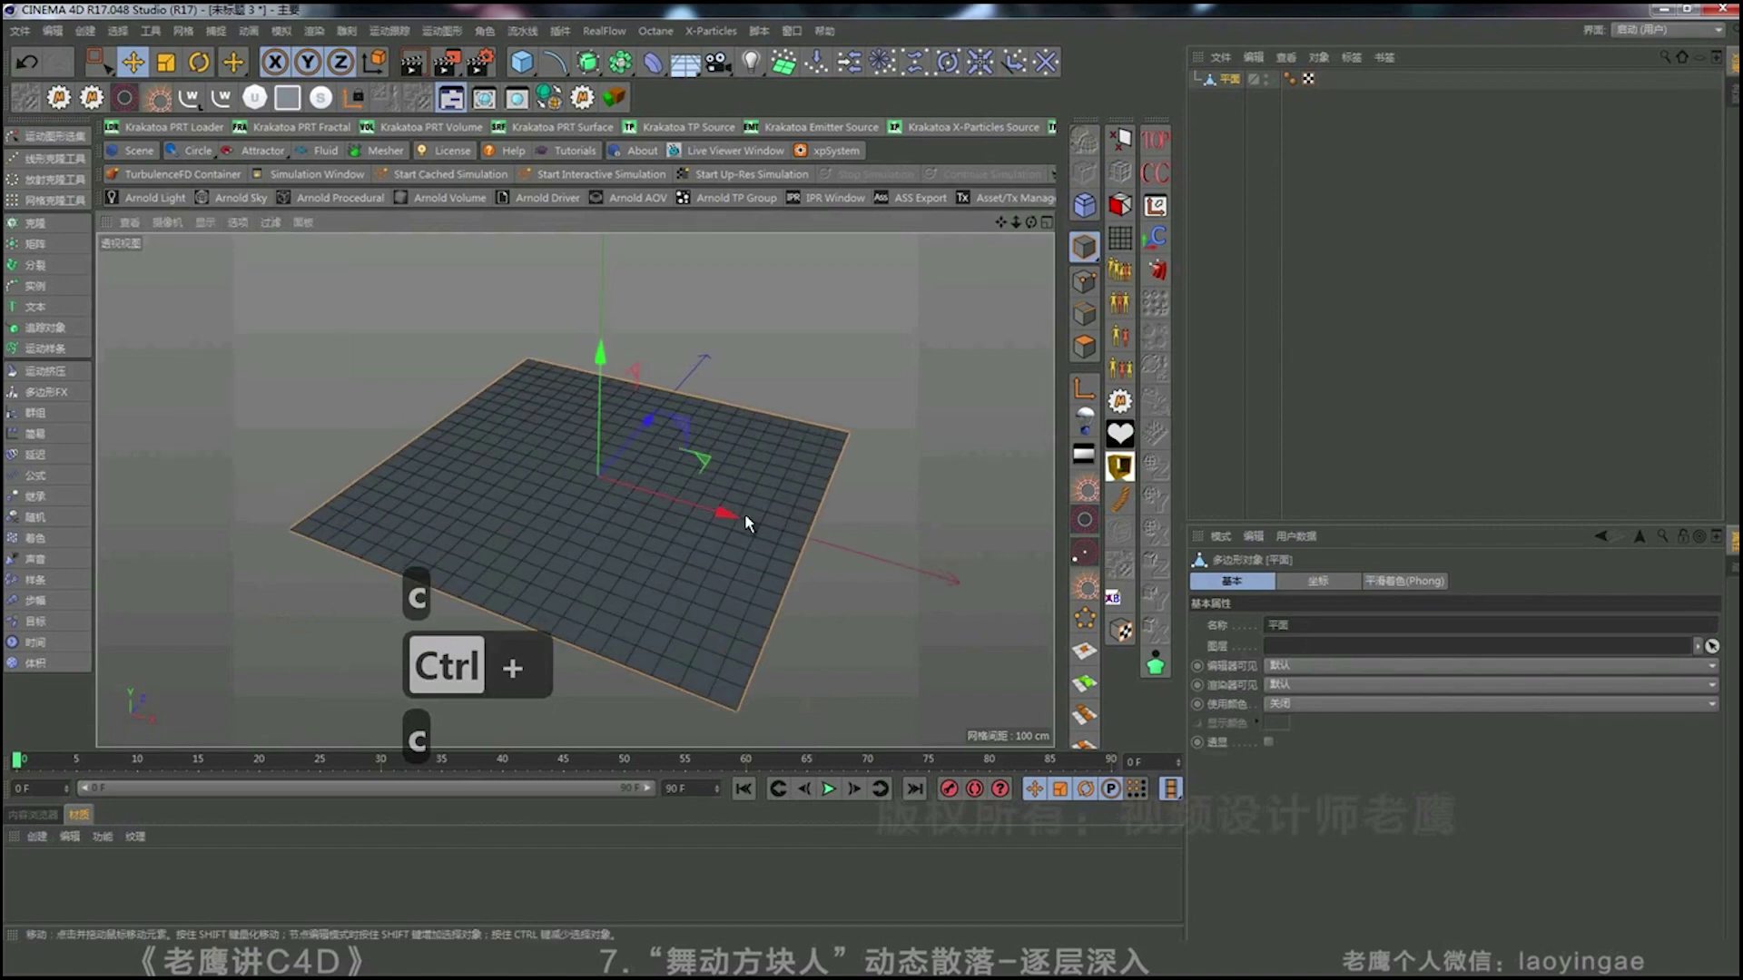
# Delete all of the plane's polygons using rectangle selection, keeping its points, and select all the remaining points.
pyautogui.click(1084, 281)
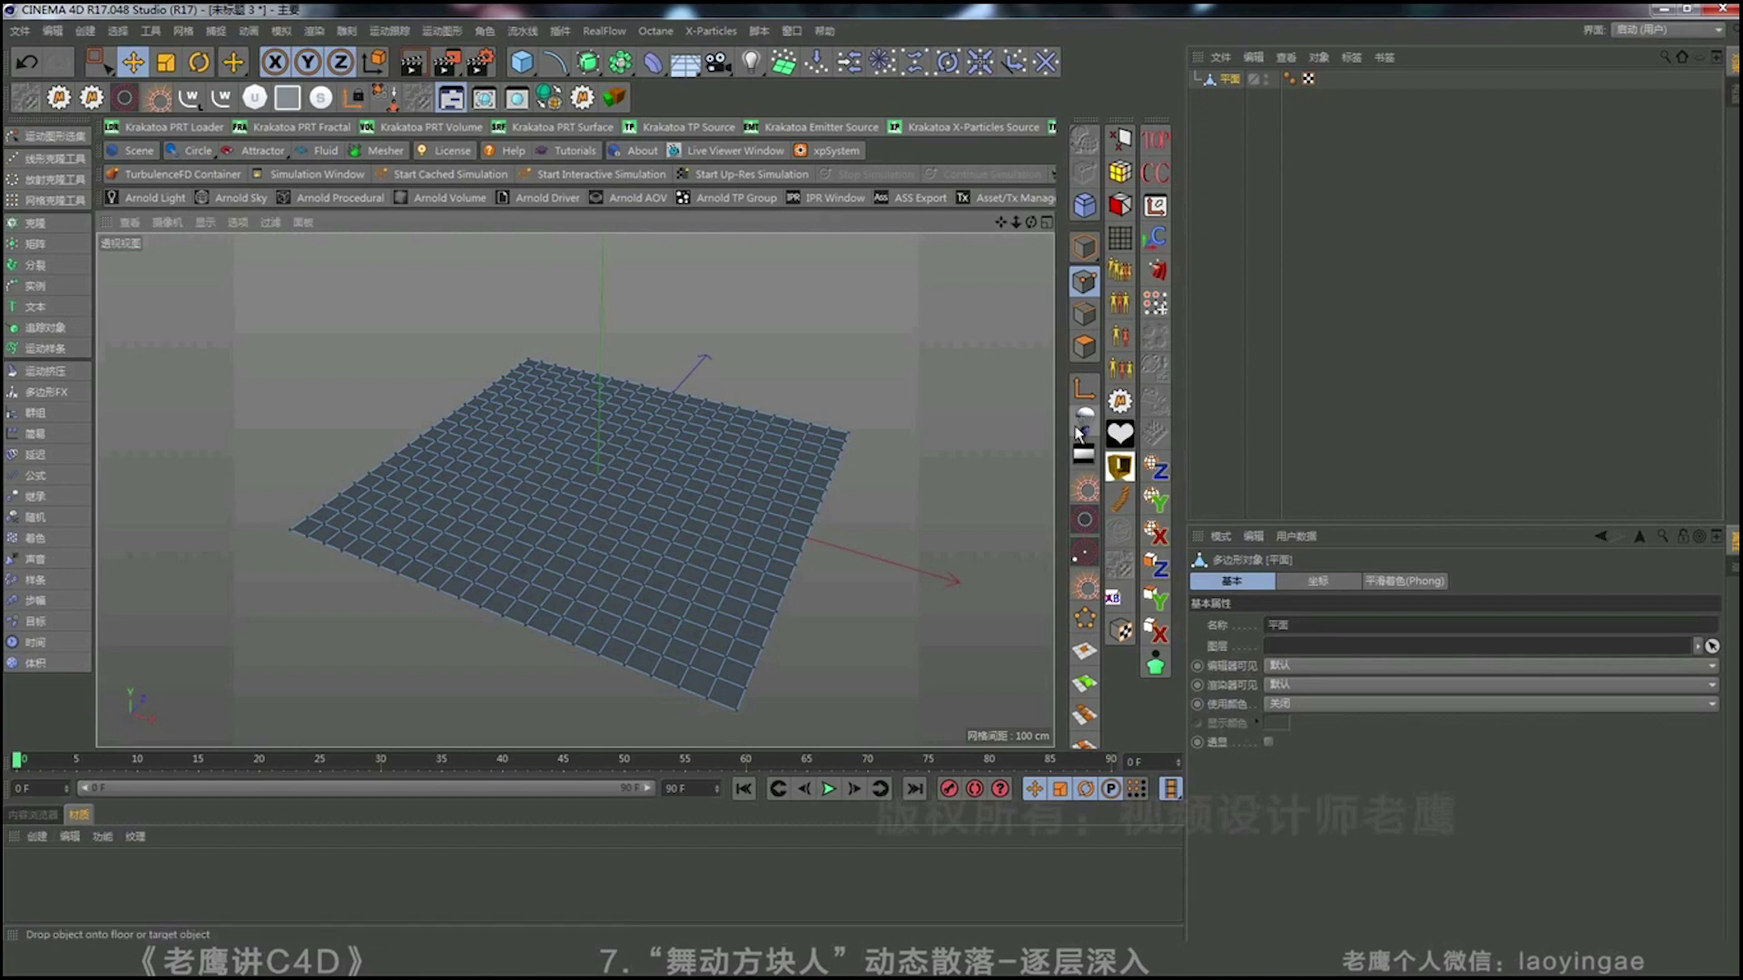
pyautogui.click(1093, 351)
pyautogui.keyDown('alt'); pyautogui.moveTo(599, 490); pyautogui.dragTo(672, 481); pyautogui.keyUp('alt')
pyautogui.moveTo(102, 63); pyautogui.dragTo(168, 120)
pyautogui.moveTo(221, 260); pyautogui.dragTo(863, 730)
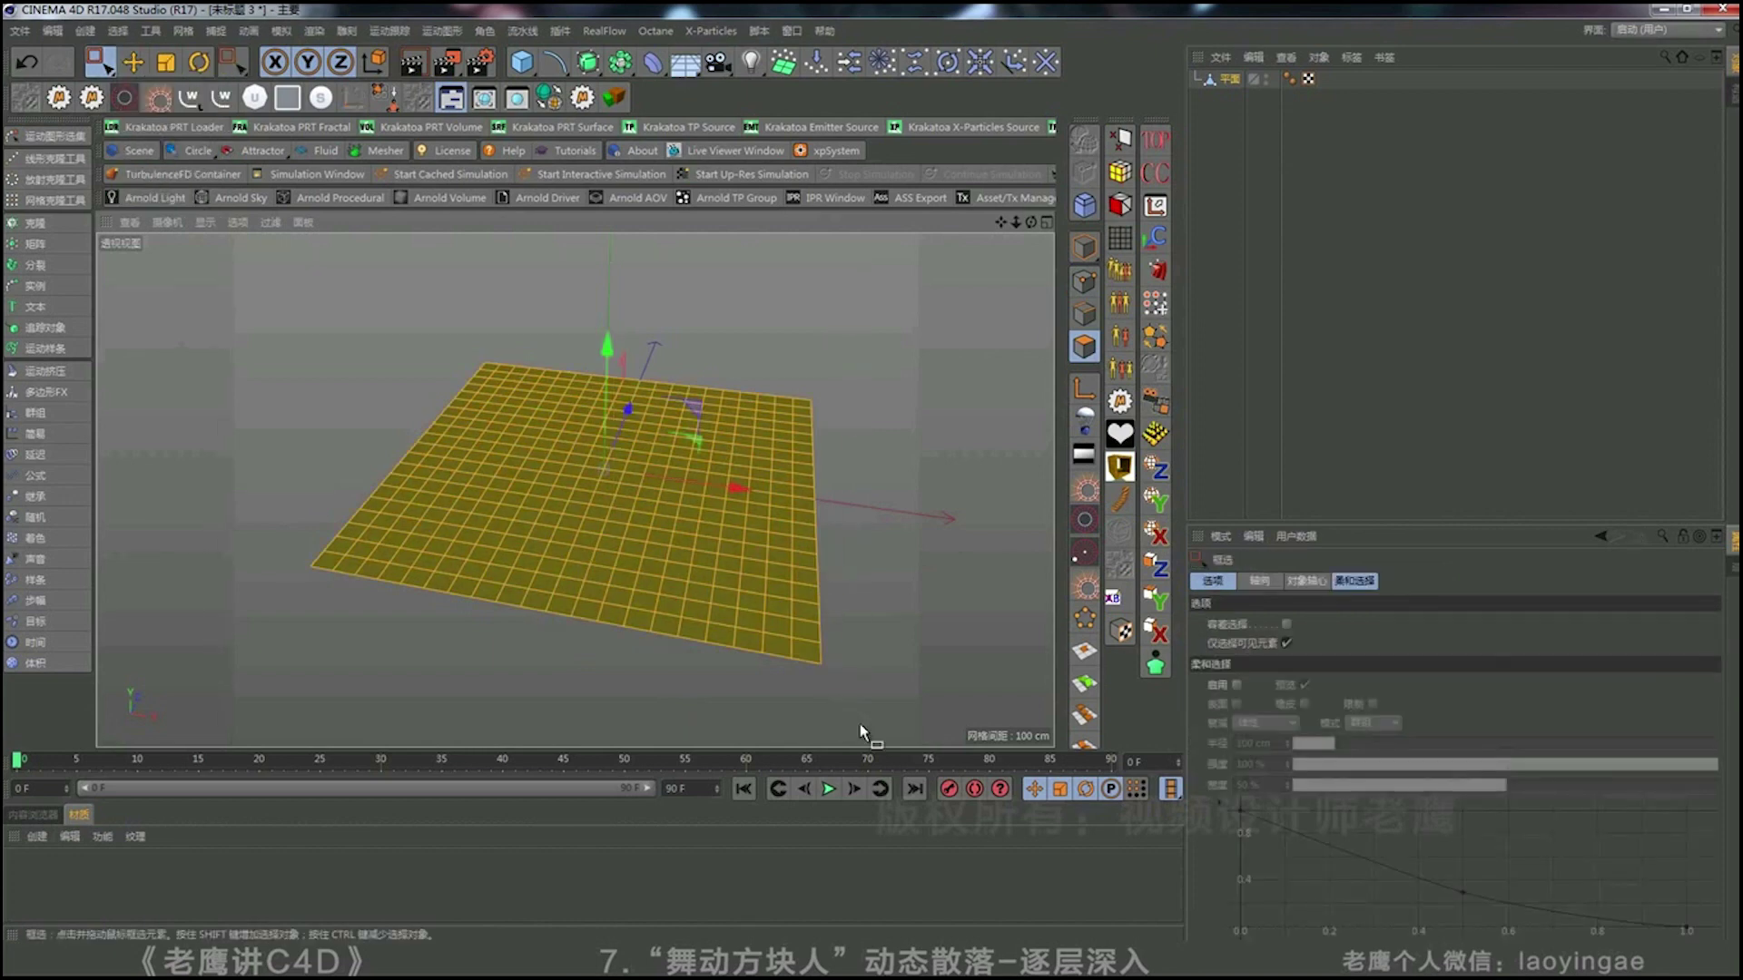
pyautogui.press('Delete')
pyautogui.click(1089, 278)
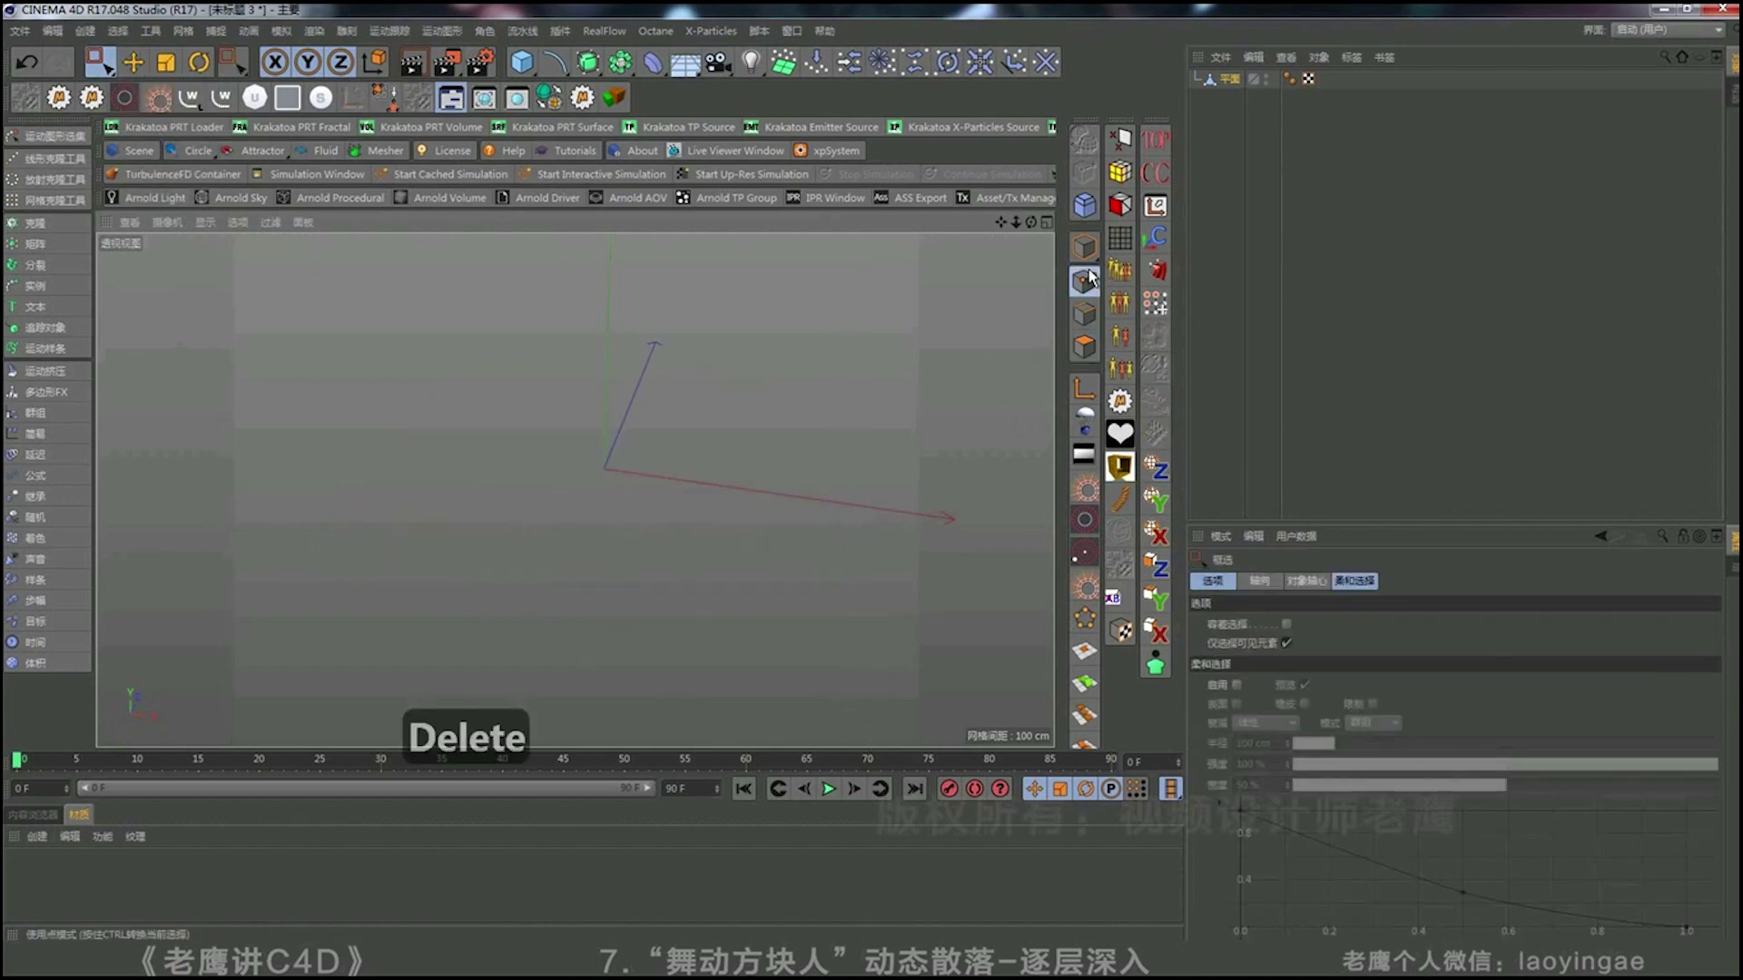
pyautogui.moveTo(279, 286); pyautogui.dragTo(968, 665)
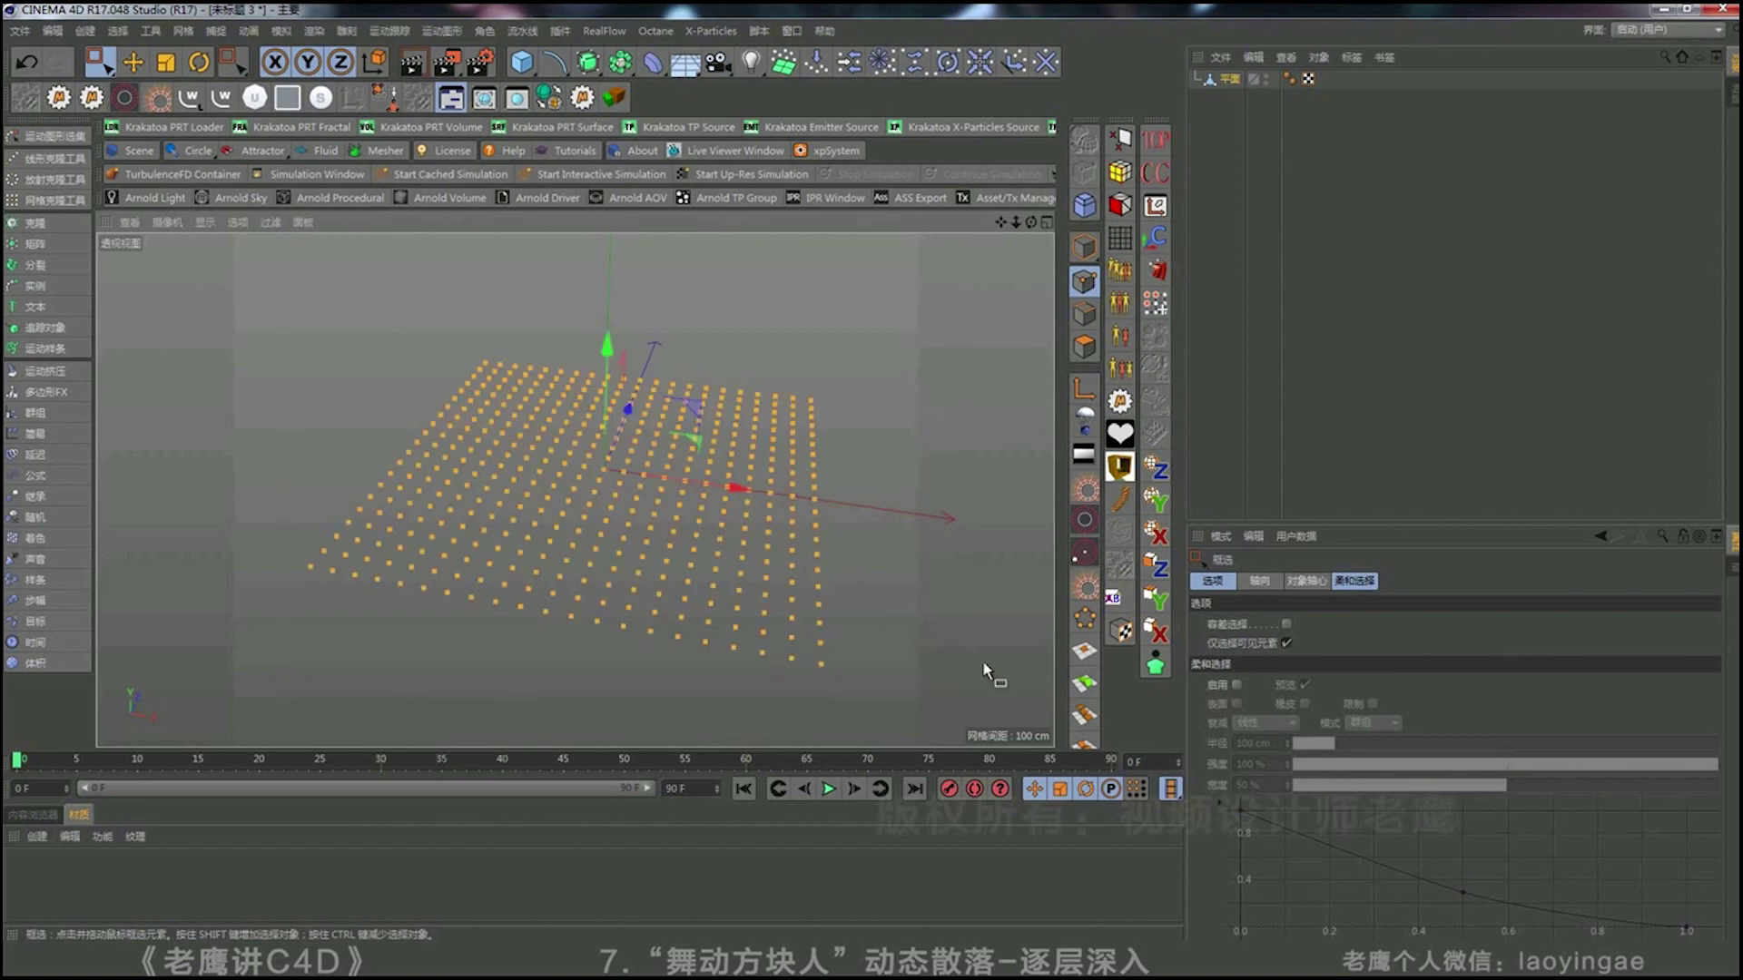
# Look at the project 未标题 2 and switch back to the project 人物动画1.c4d.
pyautogui.click(791, 31)
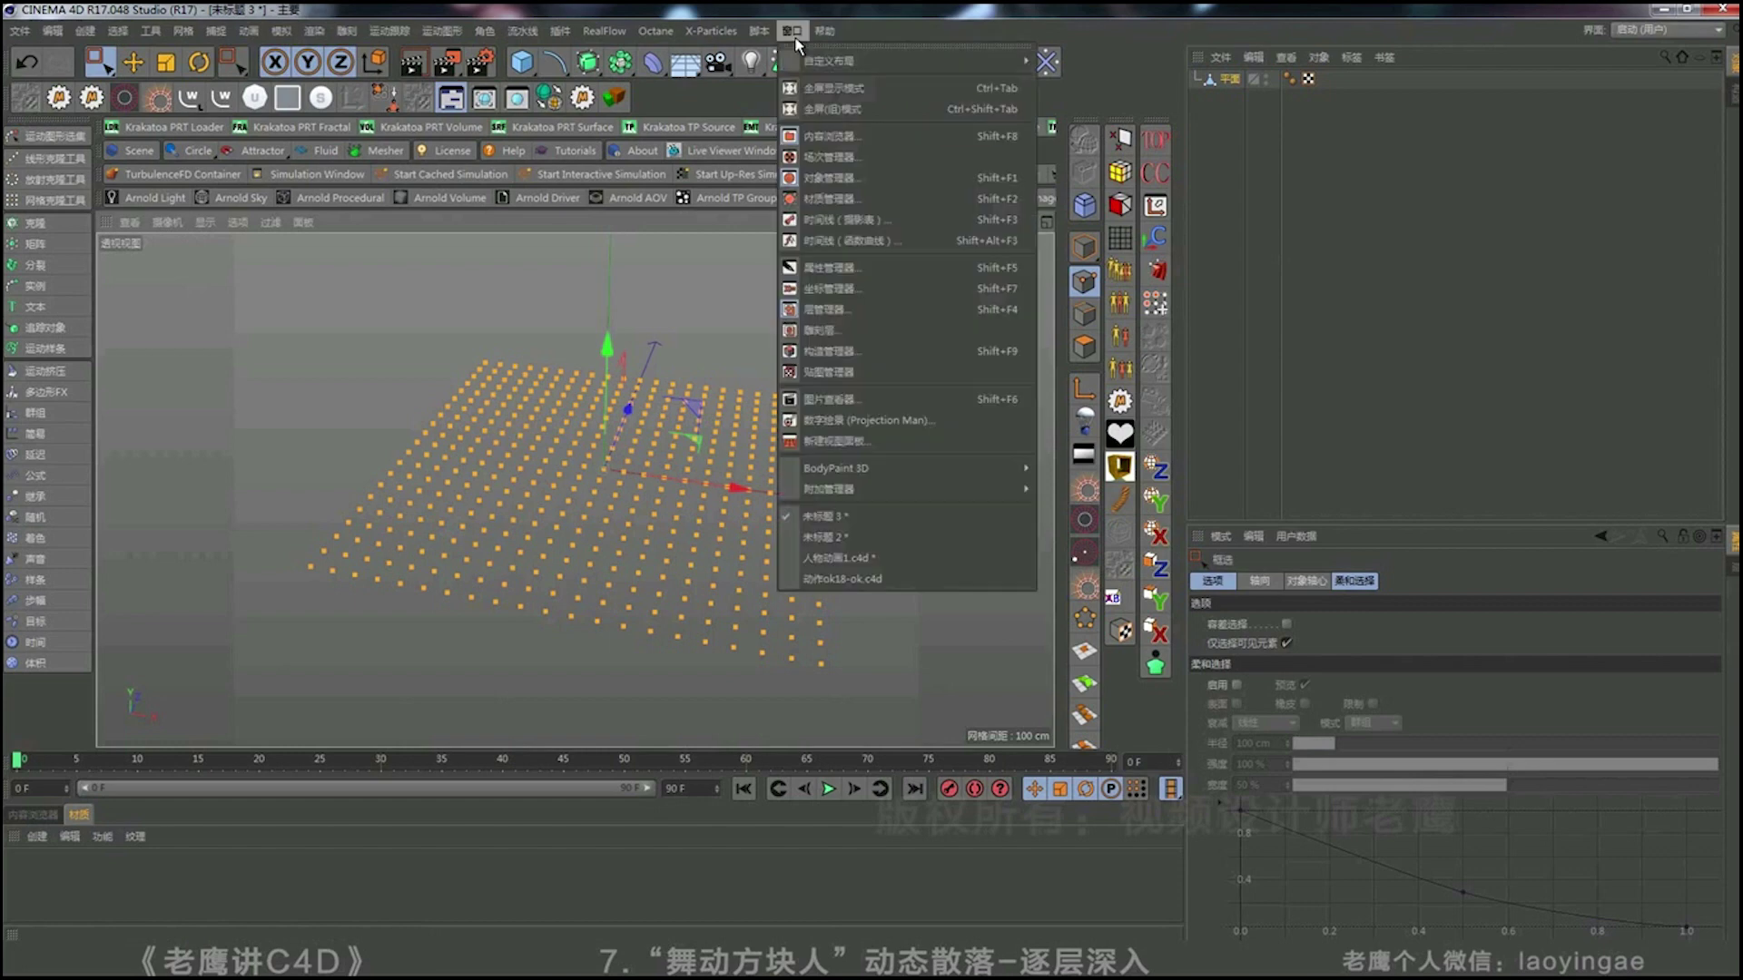
pyautogui.click(825, 537)
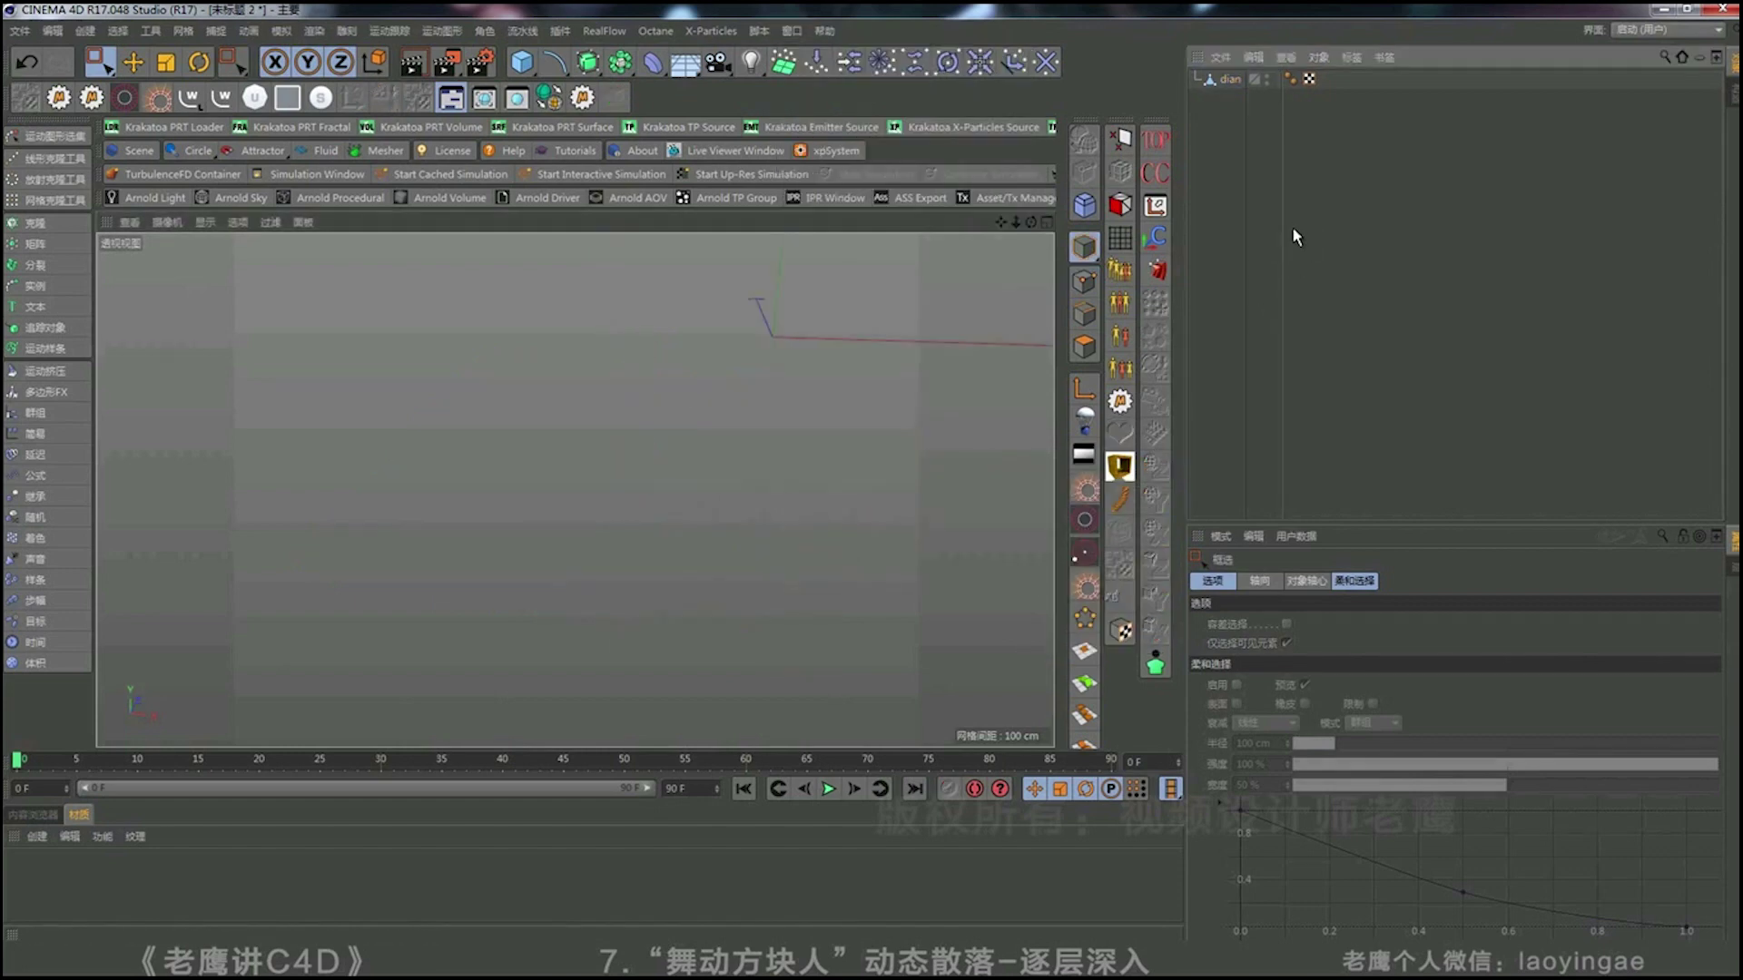
pyautogui.click(791, 31)
pyautogui.click(879, 533)
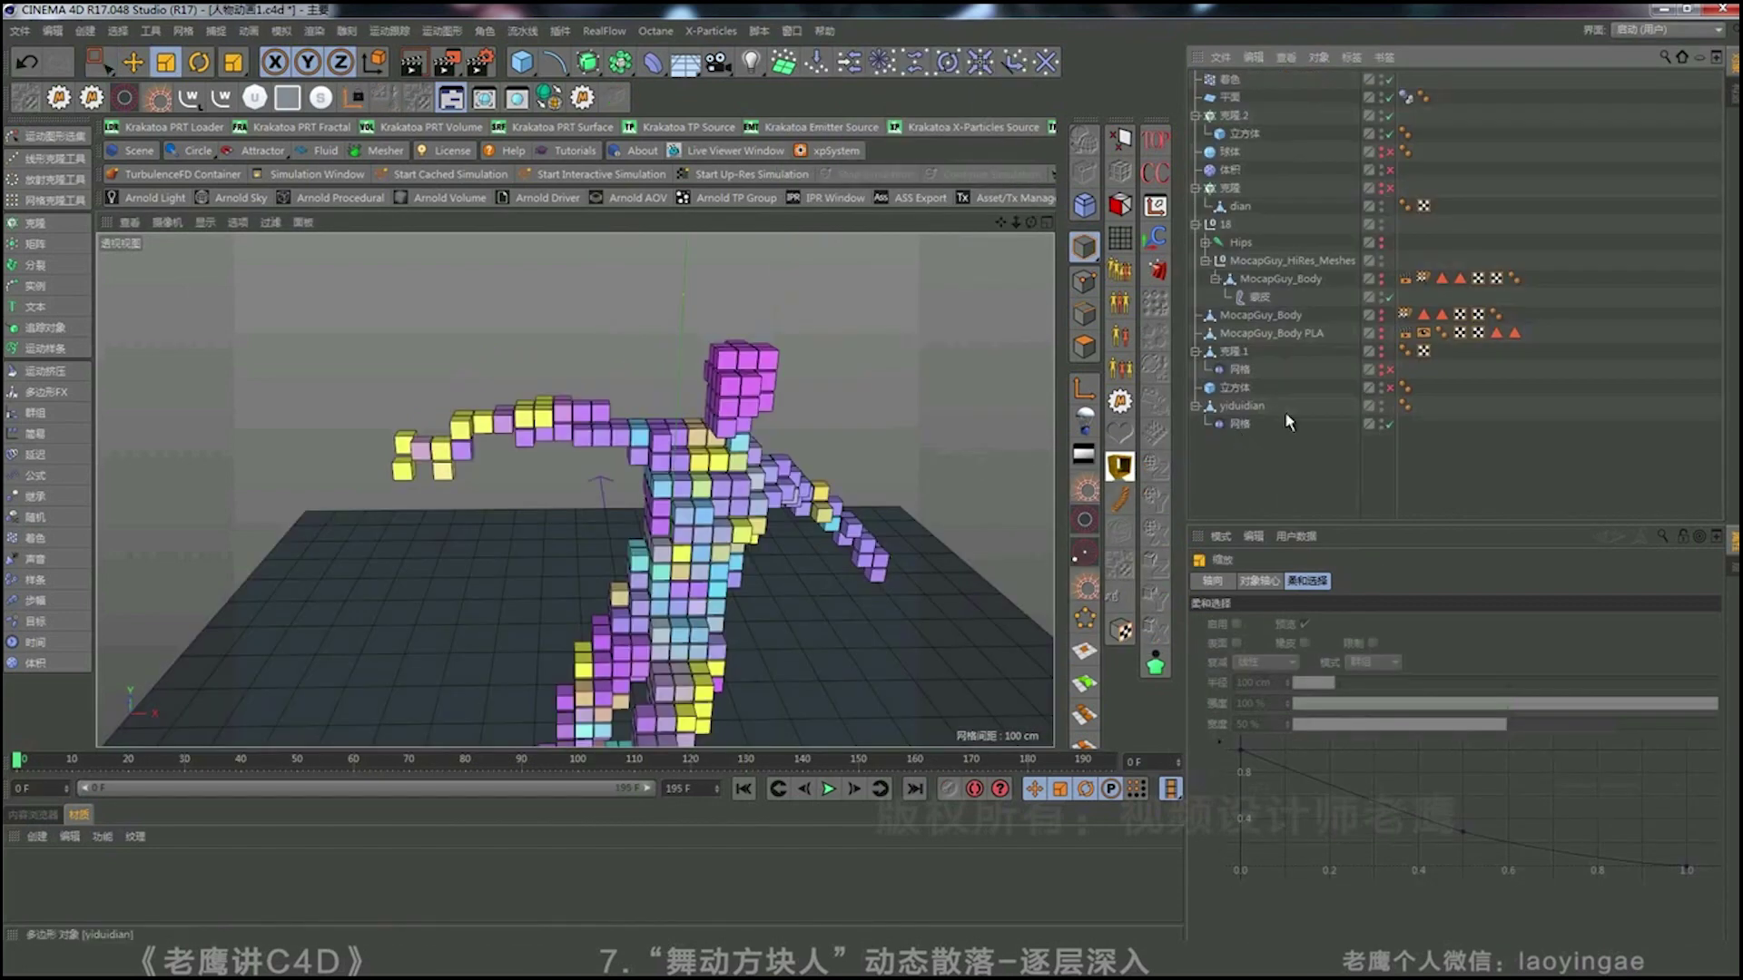
pyautogui.click(1232, 83)
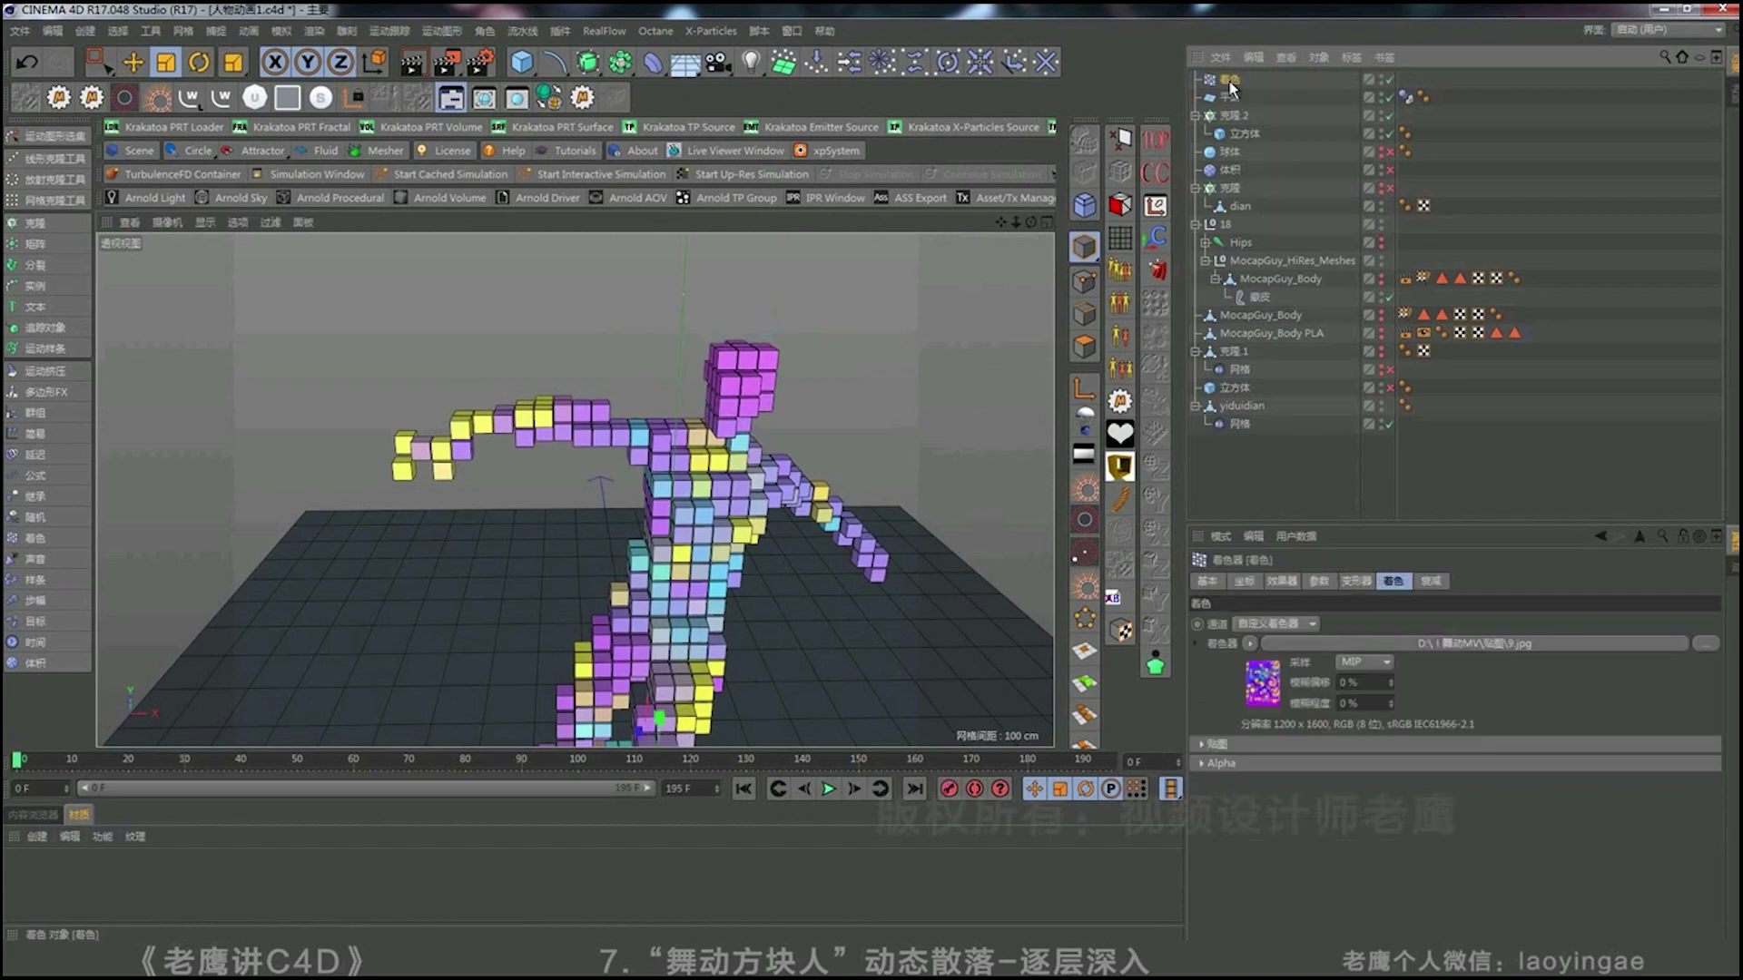
pyautogui.click(1235, 387)
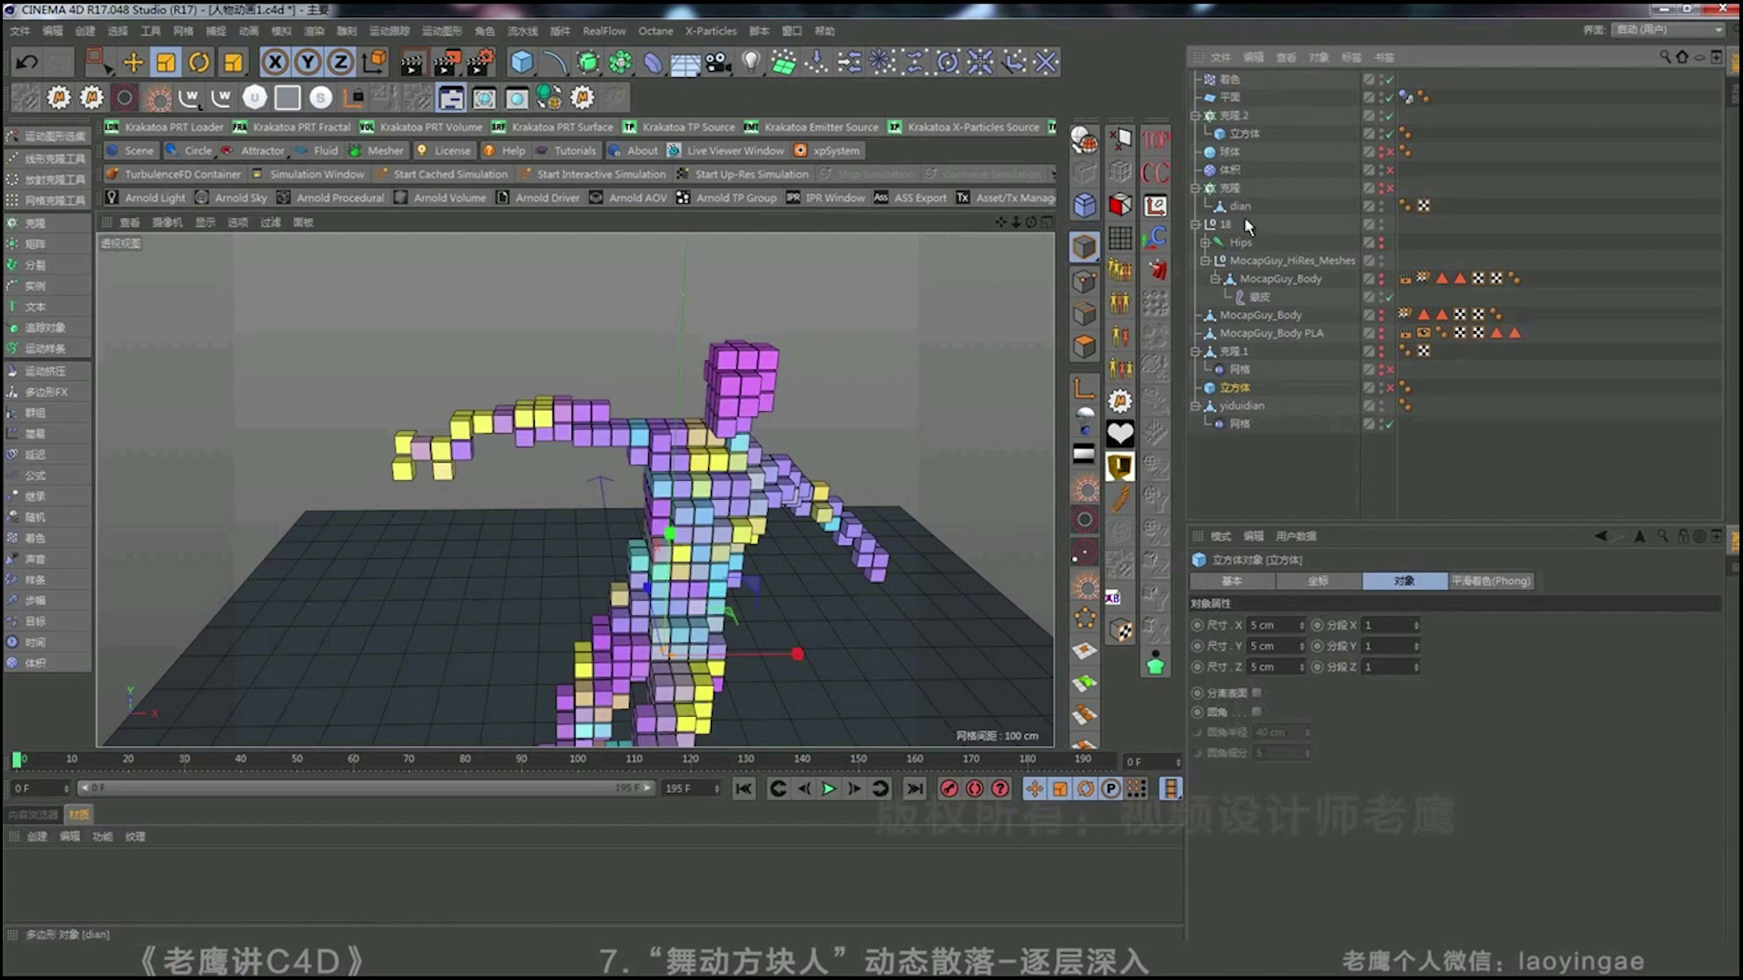
pyautogui.click(1263, 484)
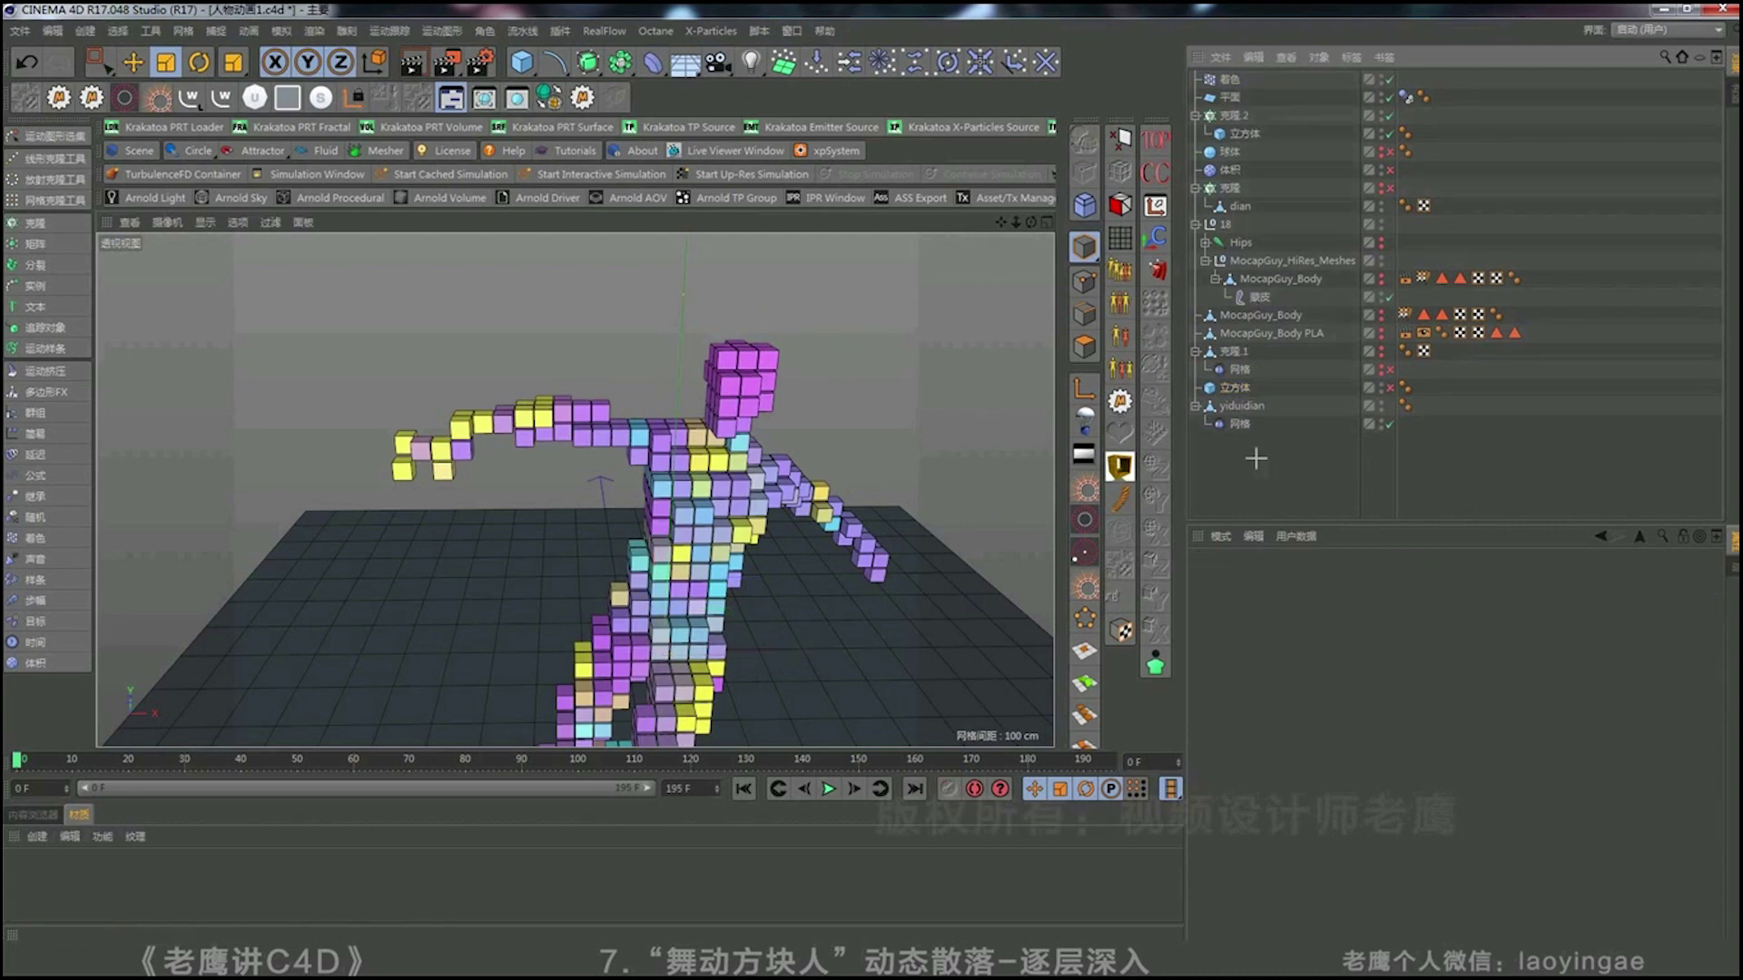
# Examine the yiduidian point object, the 克隆.2 cloner settings and the 着色 effector settings.
pyautogui.click(1240, 408)
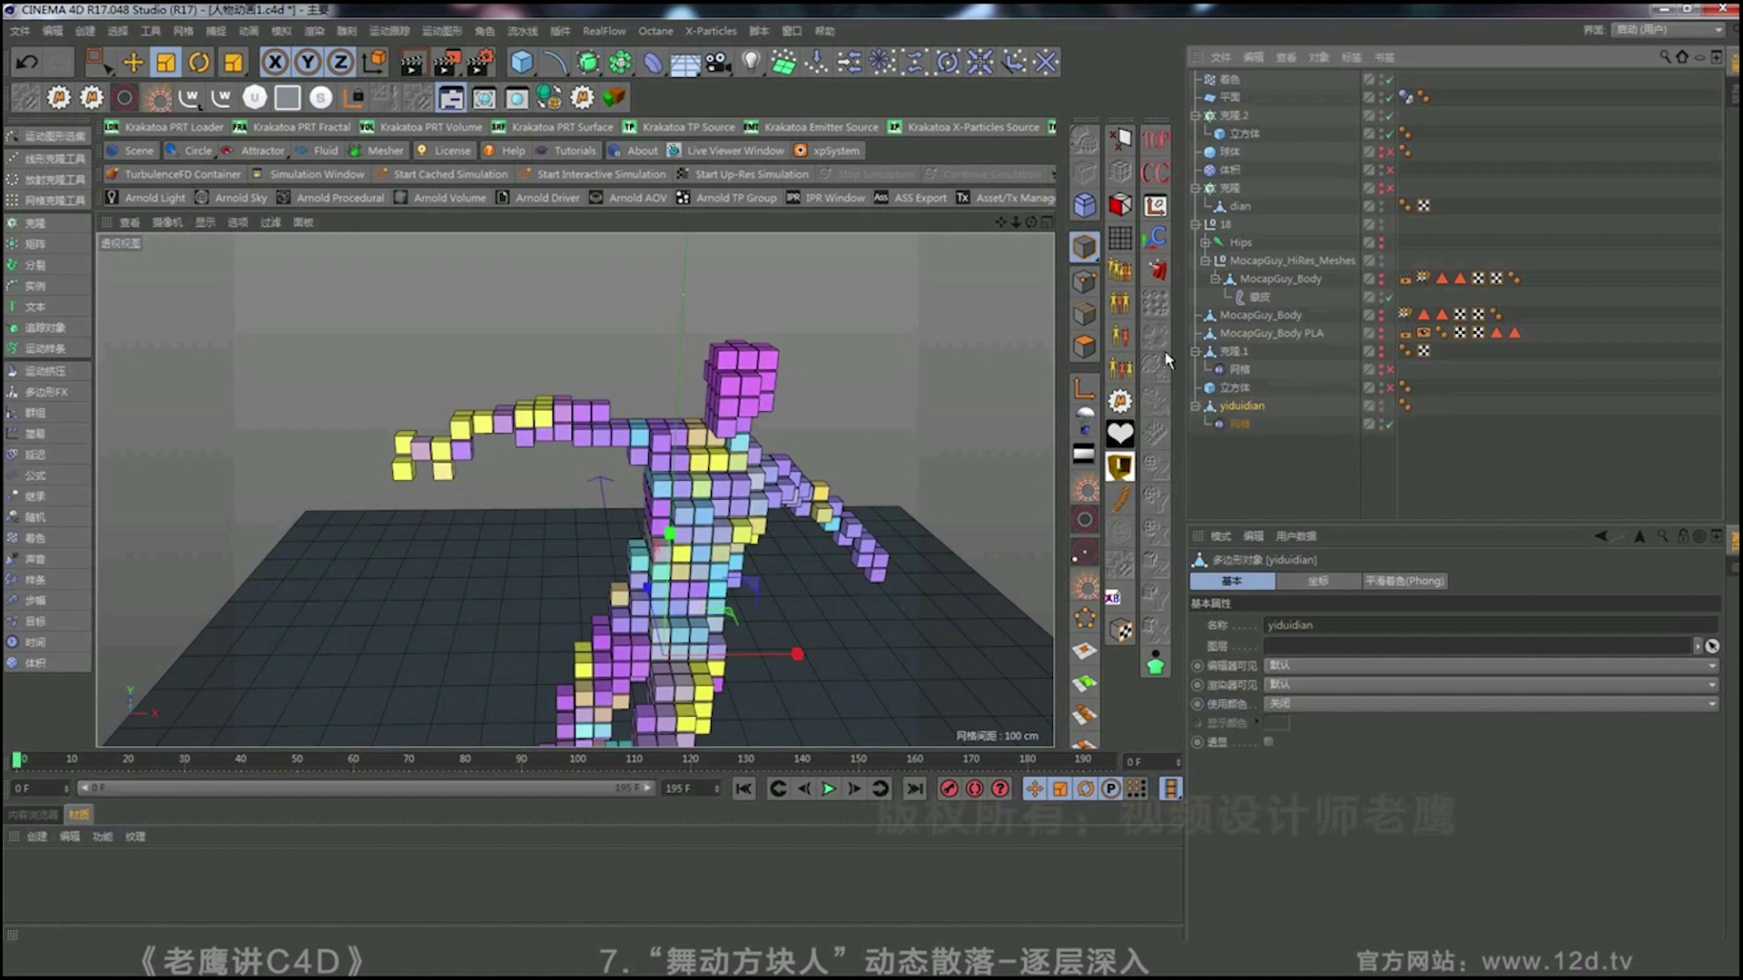
pyautogui.click(1085, 281)
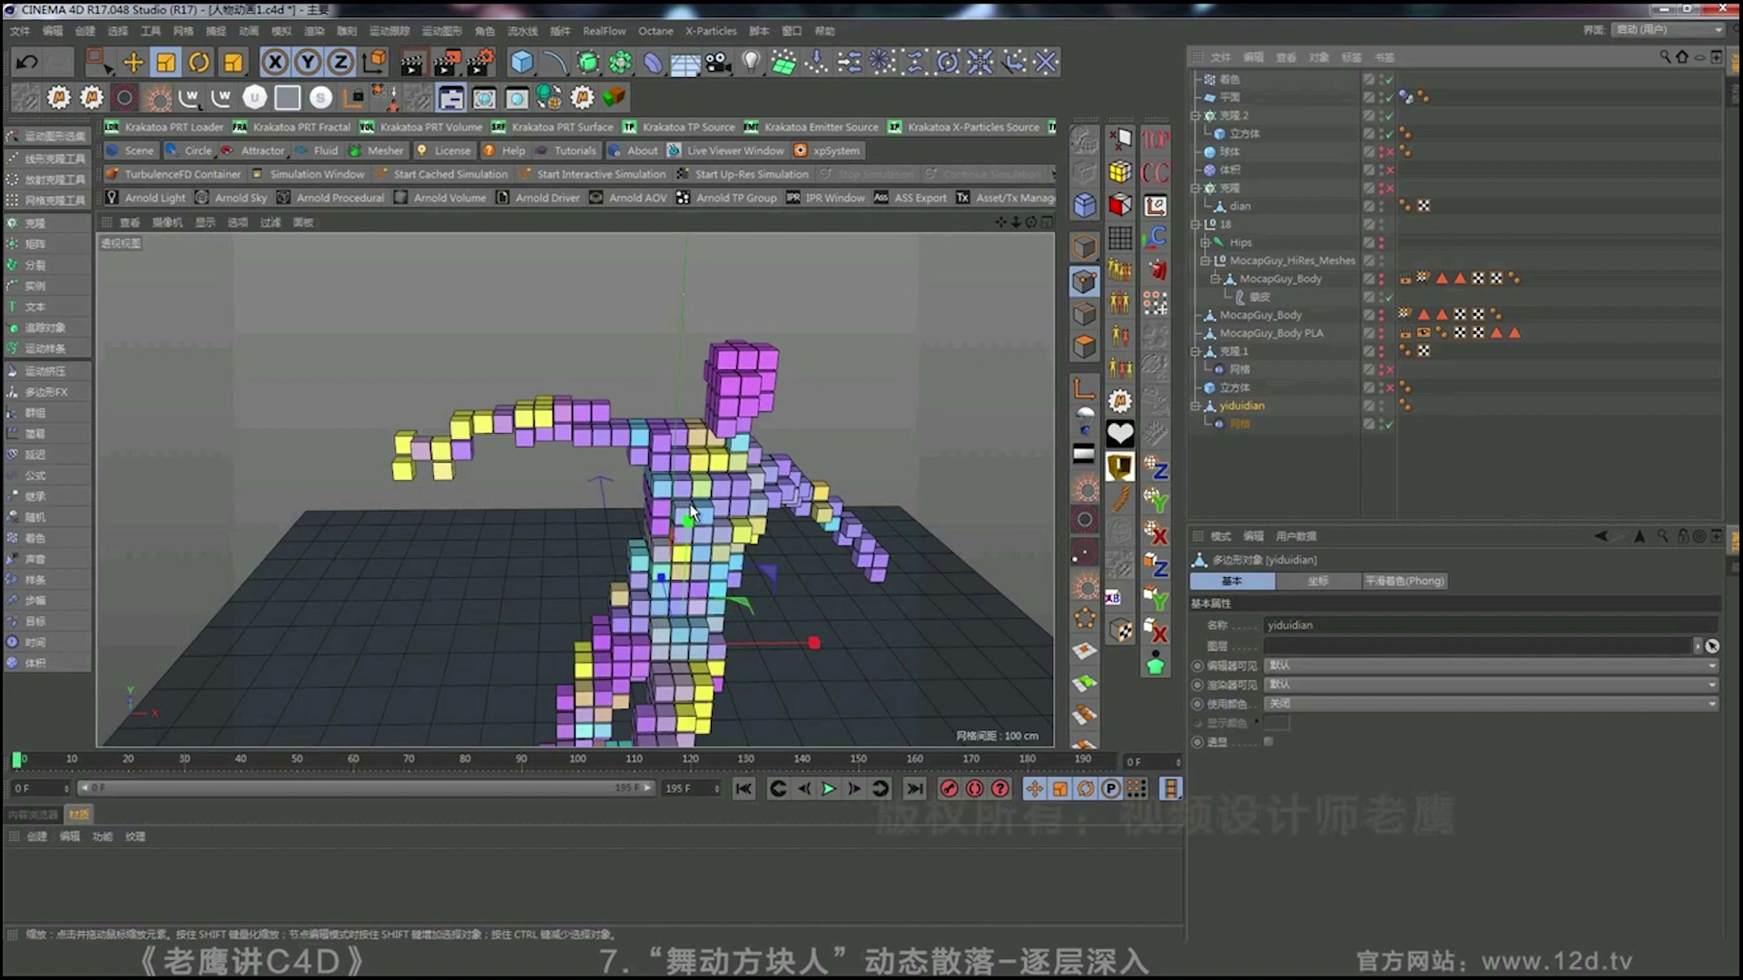
pyautogui.click(1084, 246)
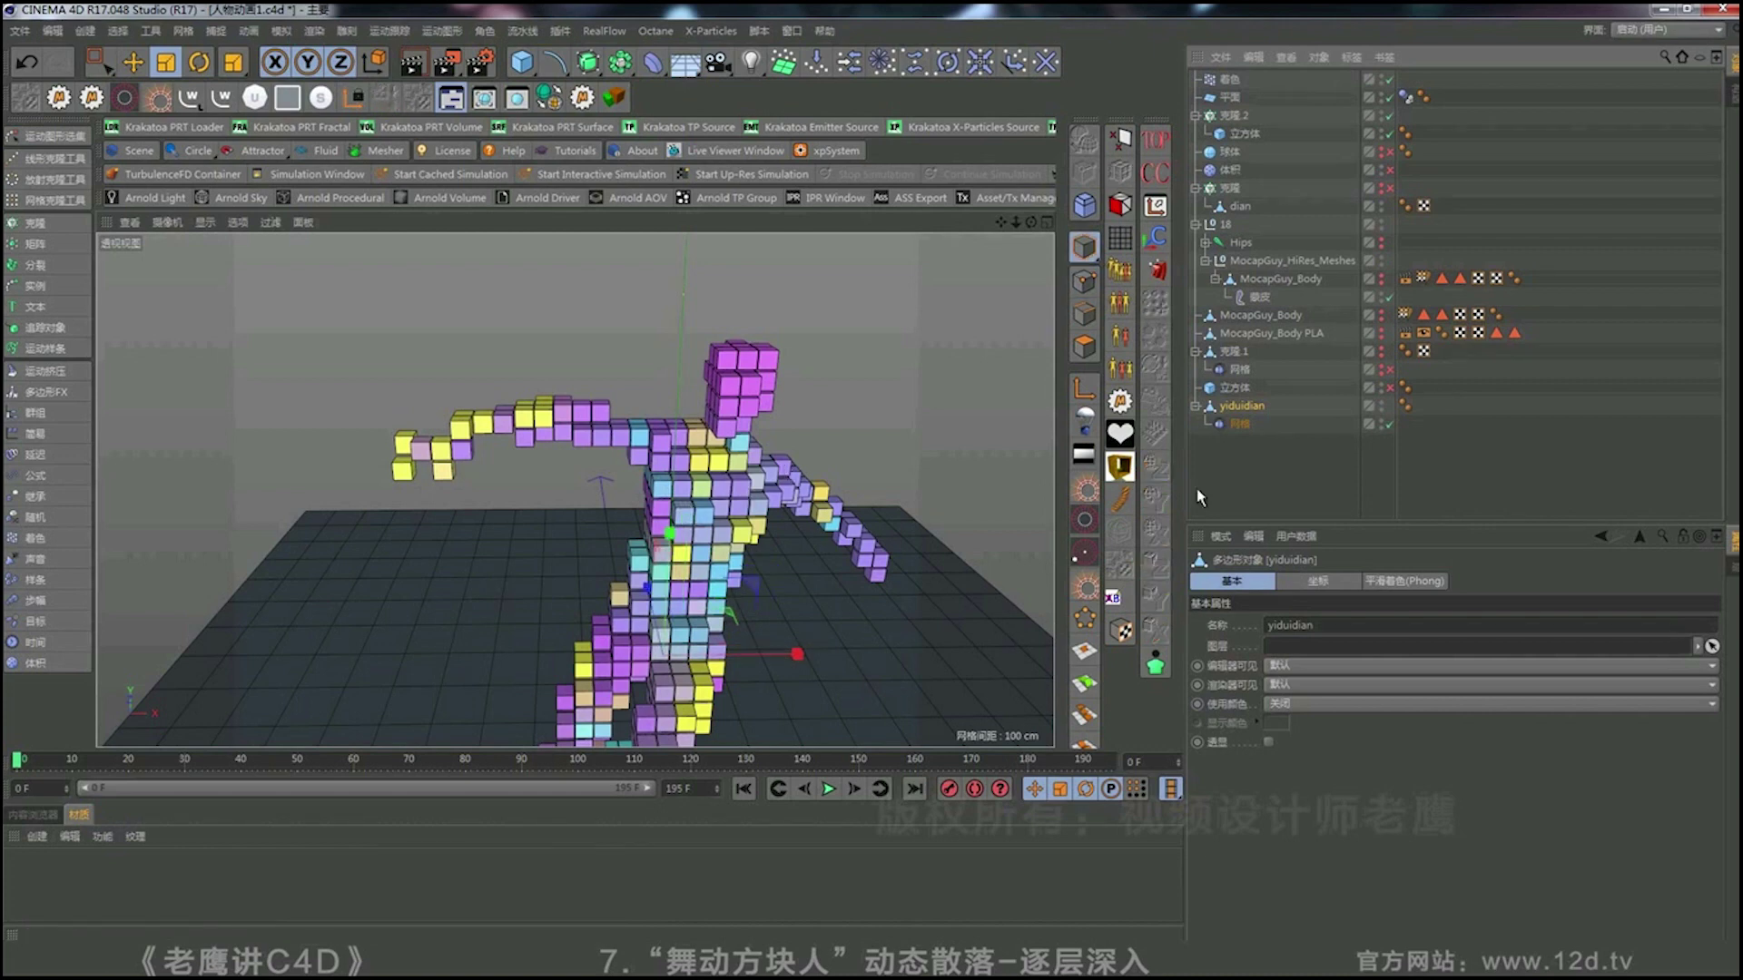
pyautogui.click(1231, 115)
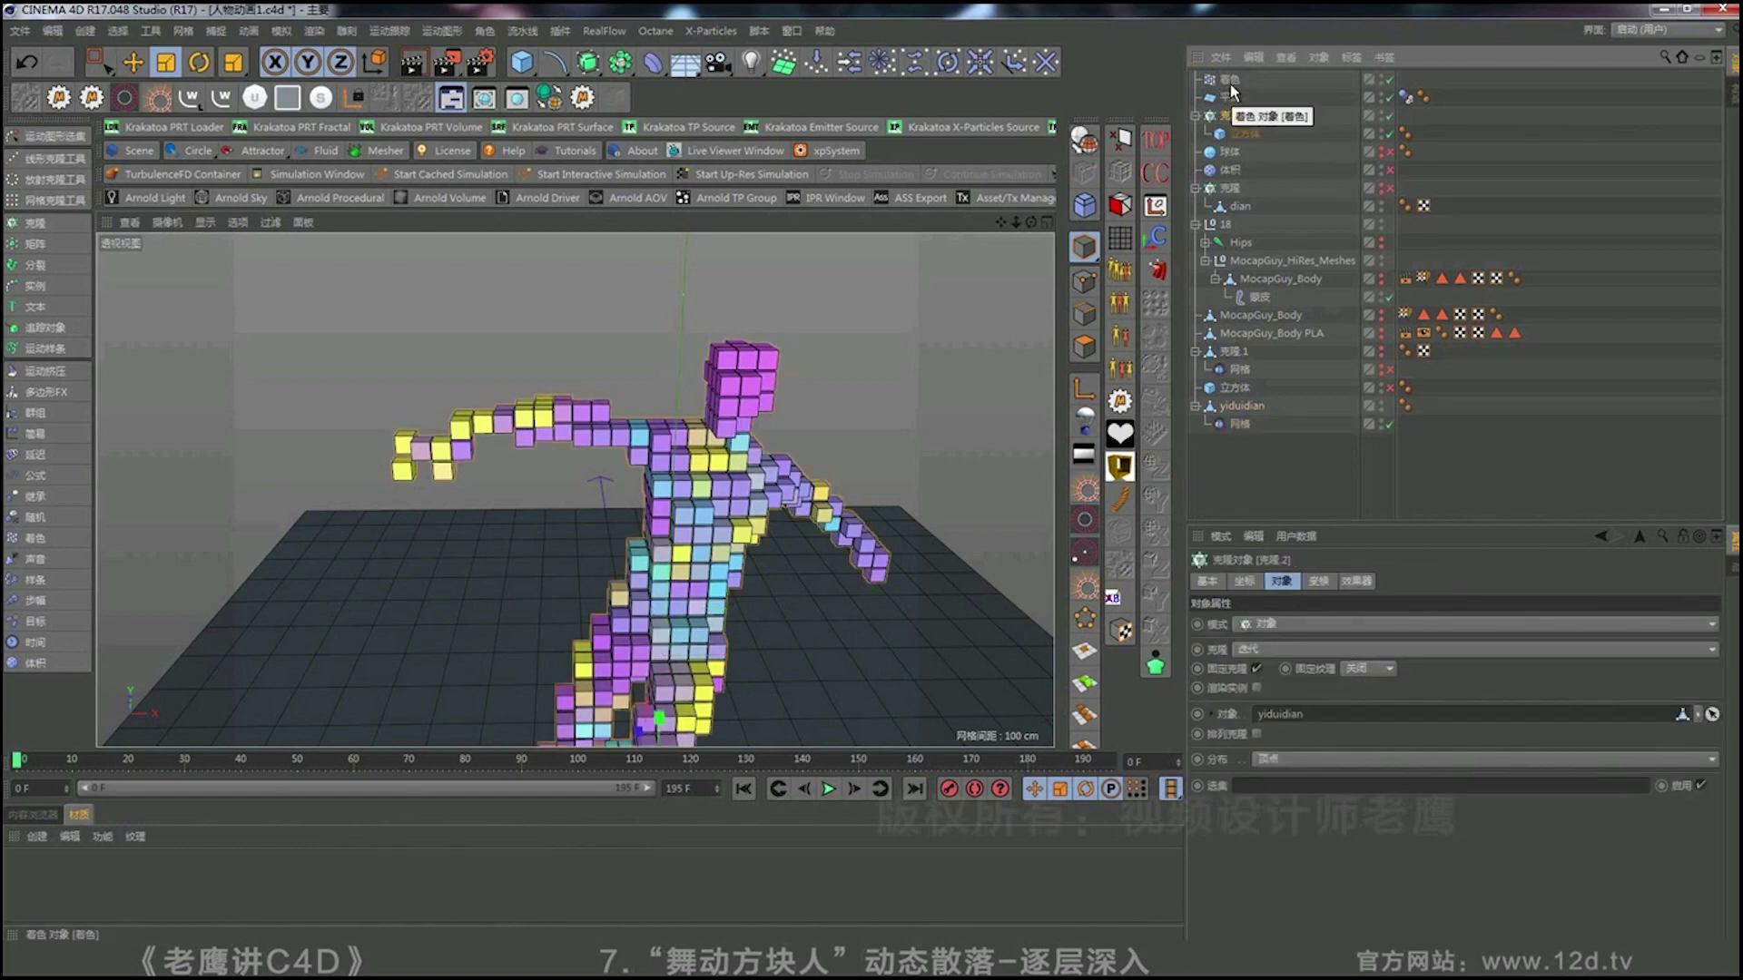
pyautogui.click(1229, 79)
# Play the cube figure's dance animation, stop it and return to the first frame.
pyautogui.click(828, 788)
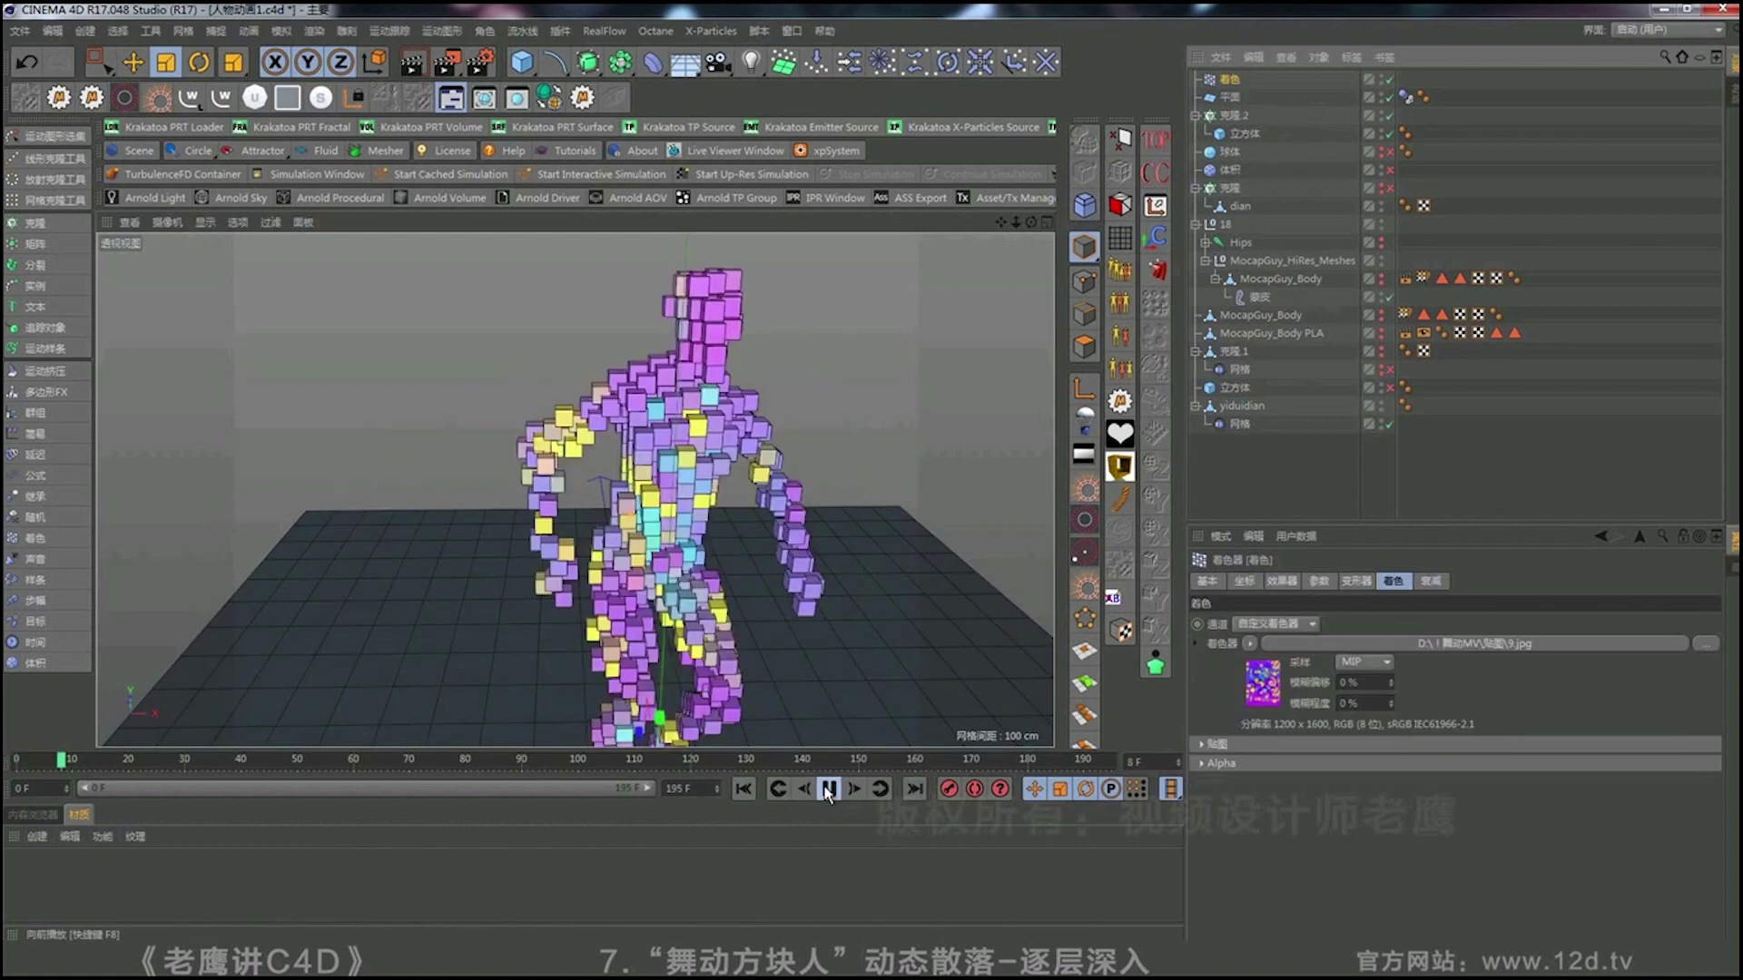
pyautogui.click(828, 789)
pyautogui.click(744, 789)
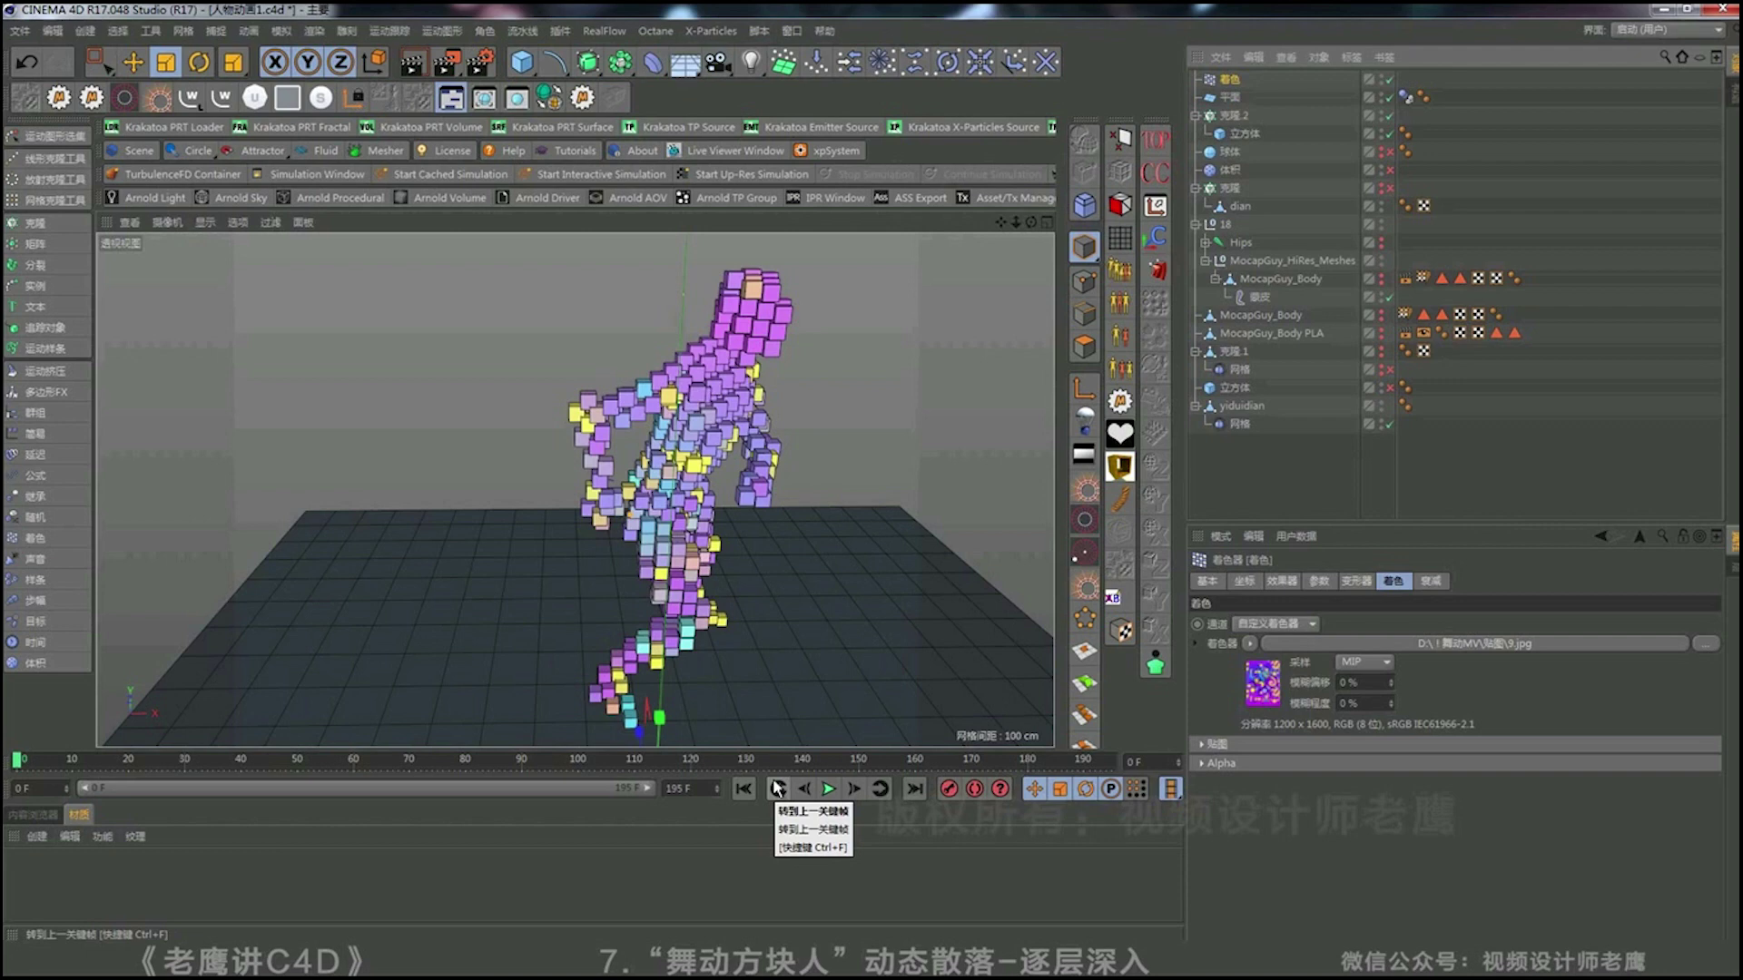
pyautogui.keyDown('alt'); pyautogui.moveTo(724, 450); pyautogui.dragTo(731, 449); pyautogui.keyUp('alt')
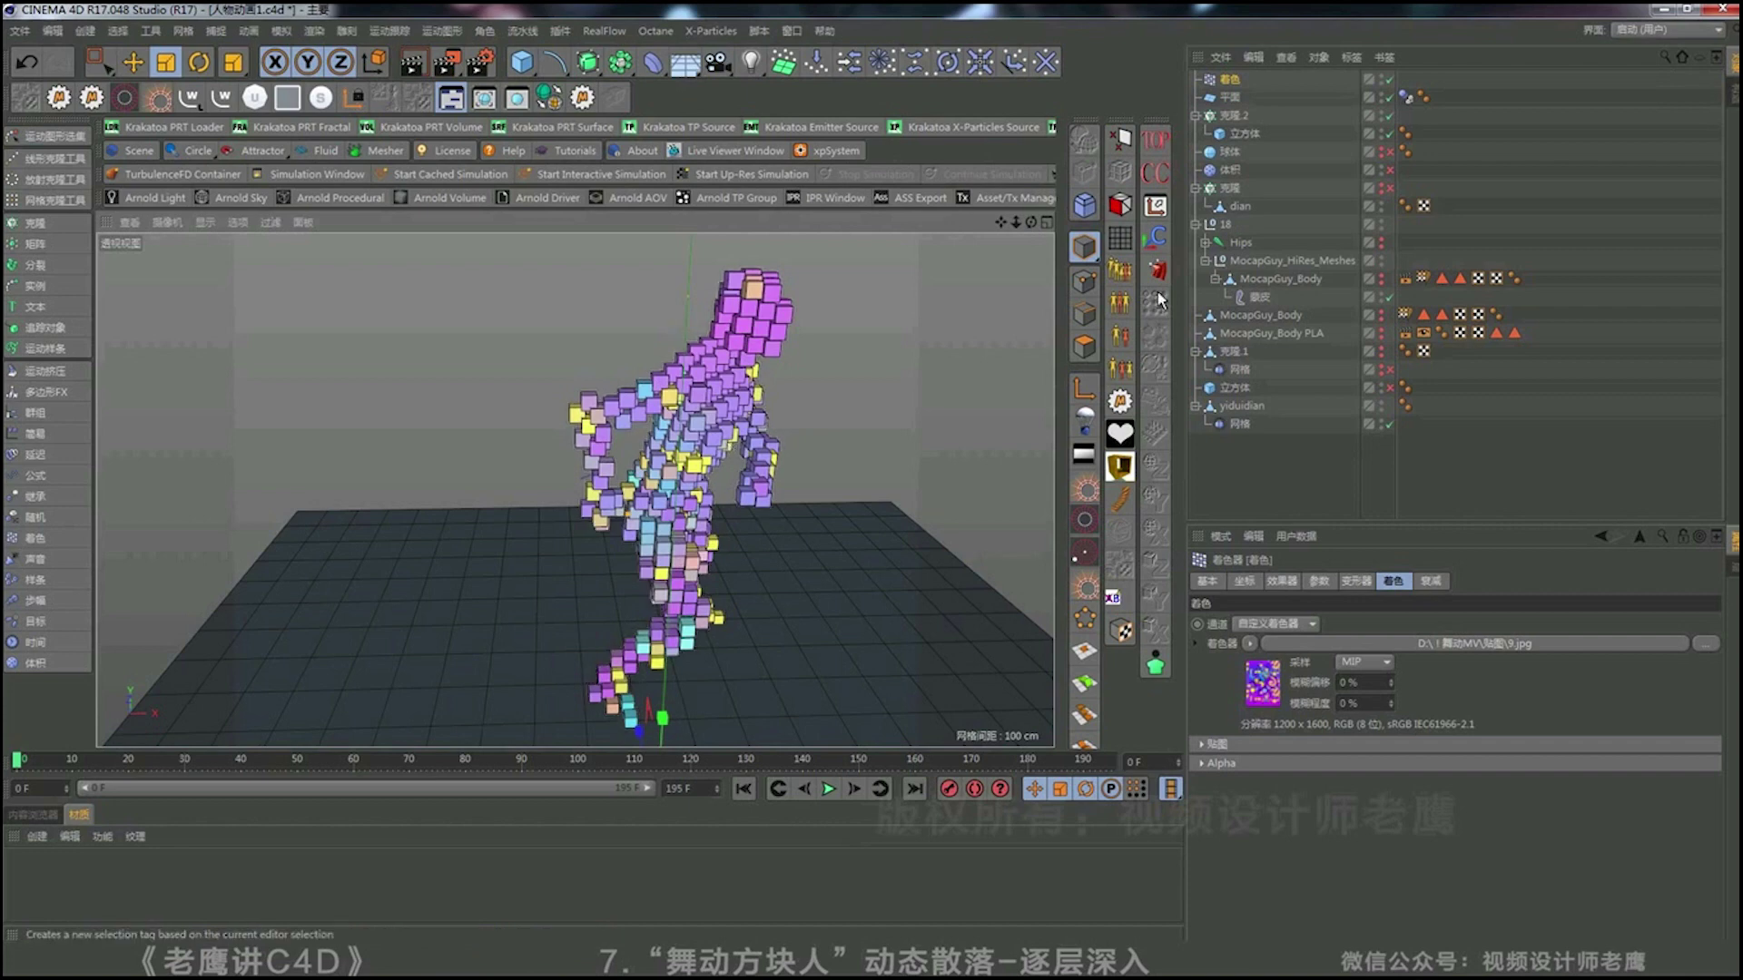
# Switch to the project 未标题 3, clear its contents, and add a plane converted to an editable polygon object.
pyautogui.click(793, 30)
pyautogui.click(825, 523)
pyautogui.press('Delete')
pyautogui.click(522, 63)
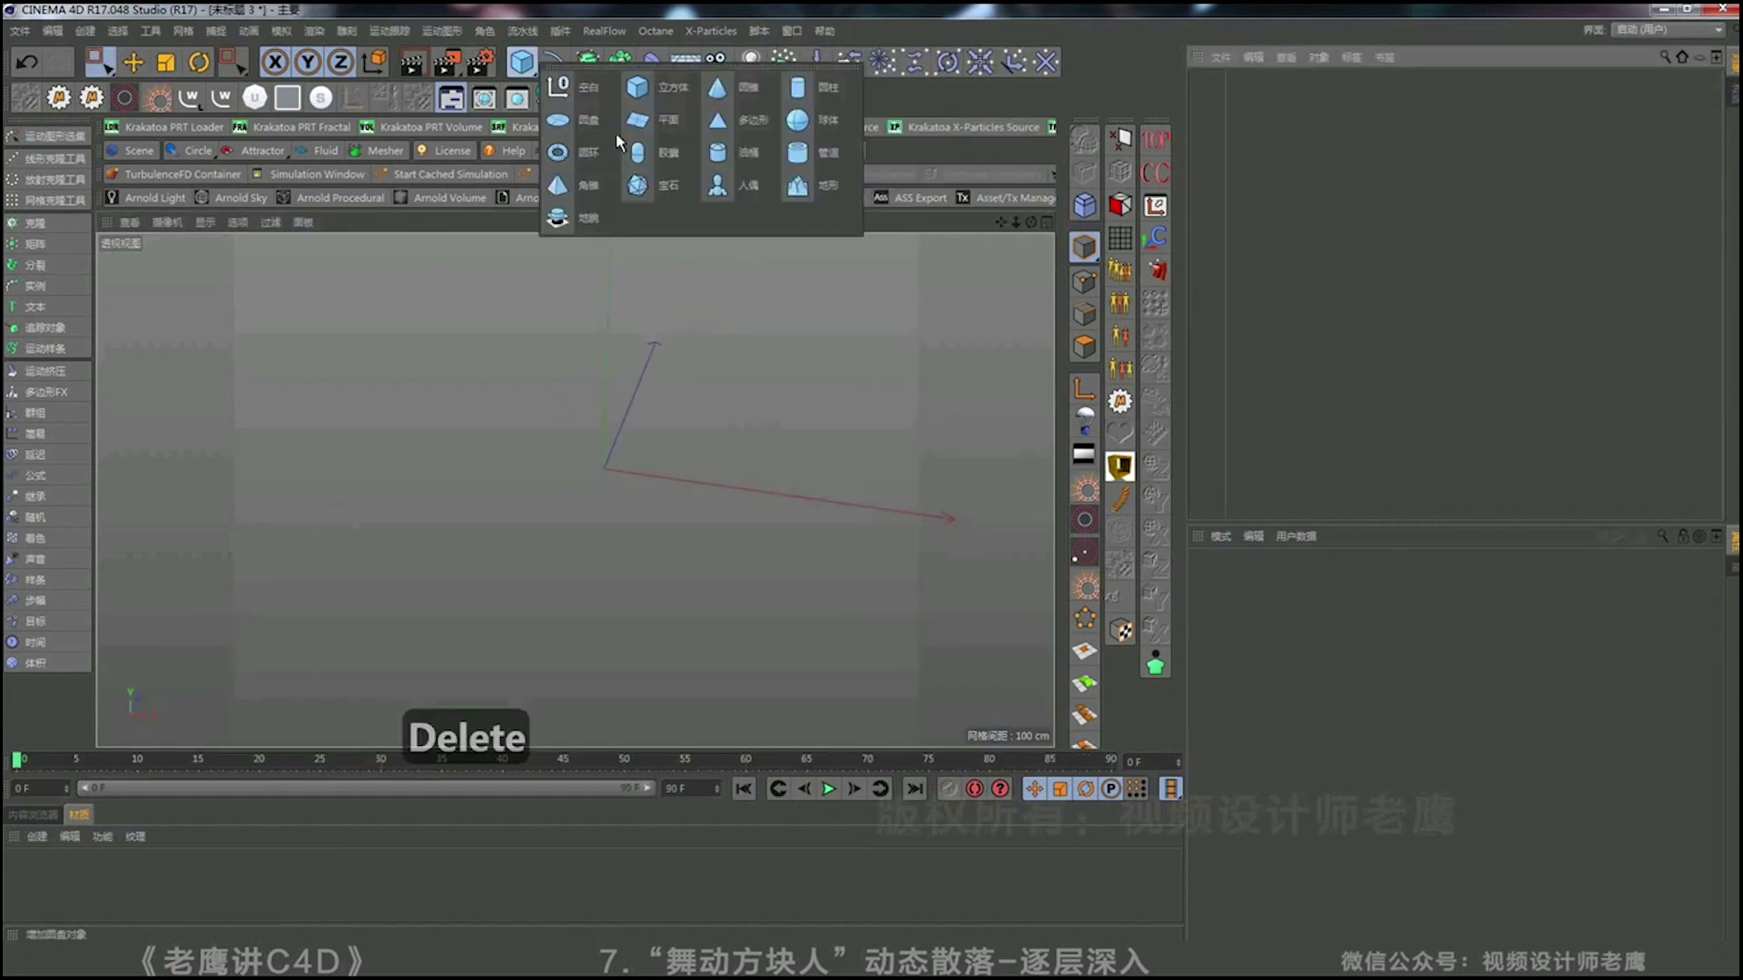
pyautogui.click(674, 116)
pyautogui.press('c')
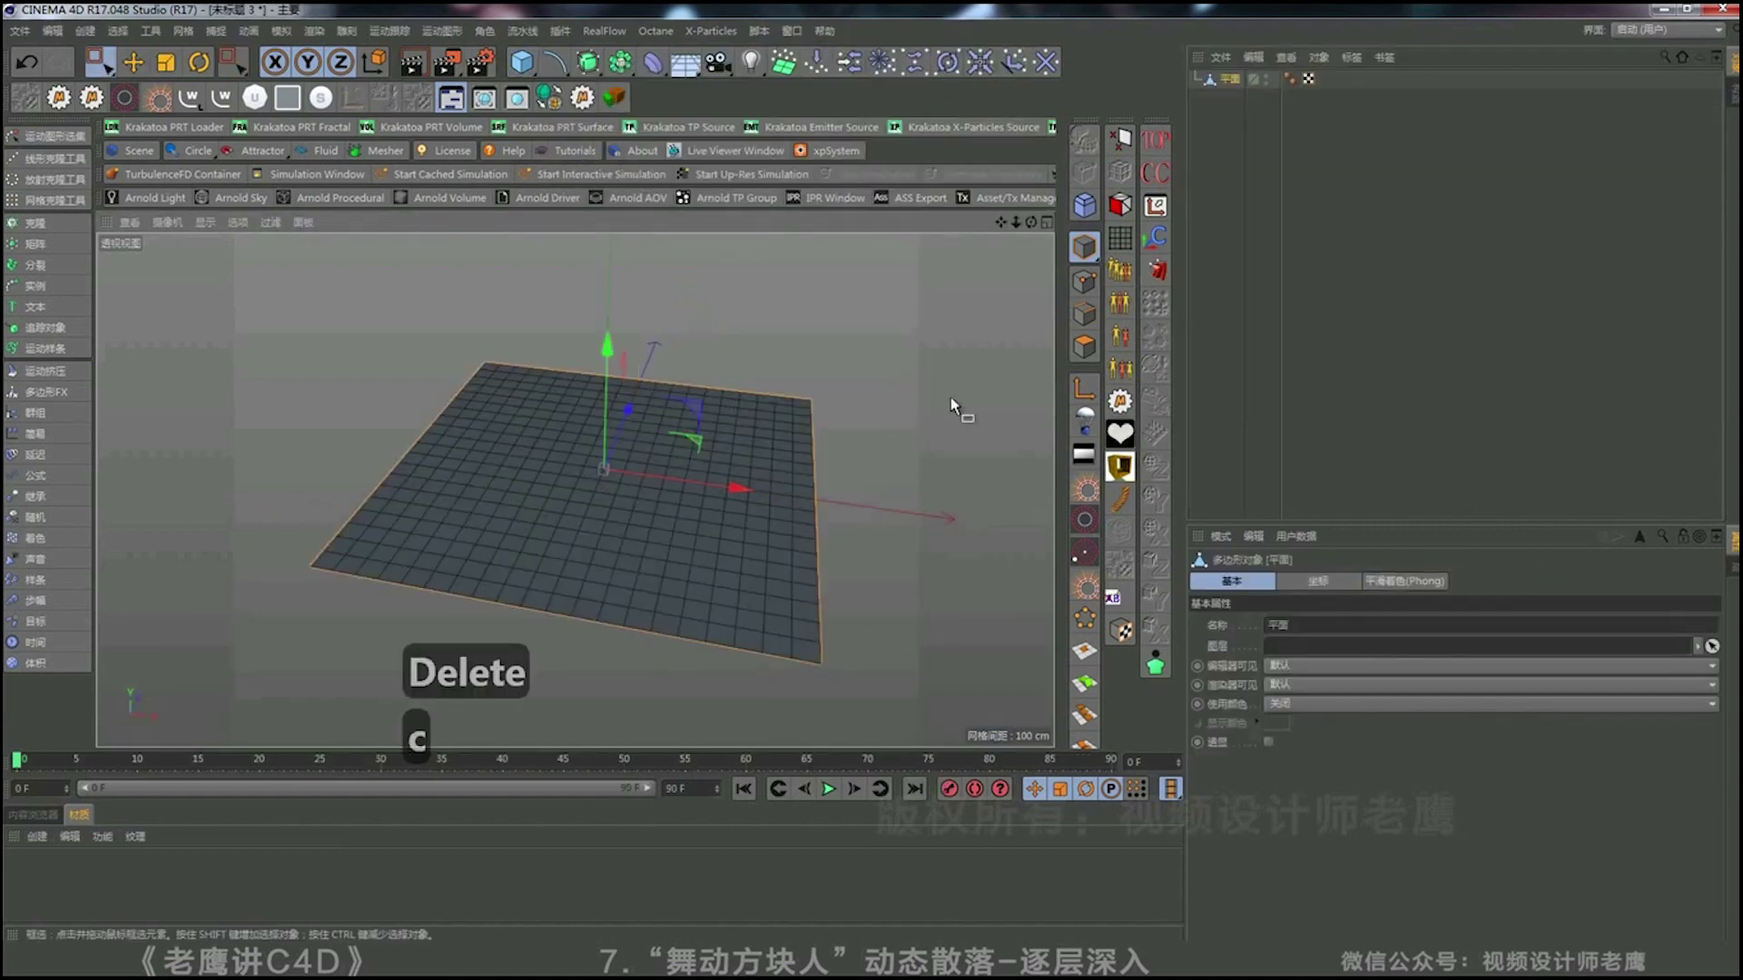
pyautogui.click(1084, 282)
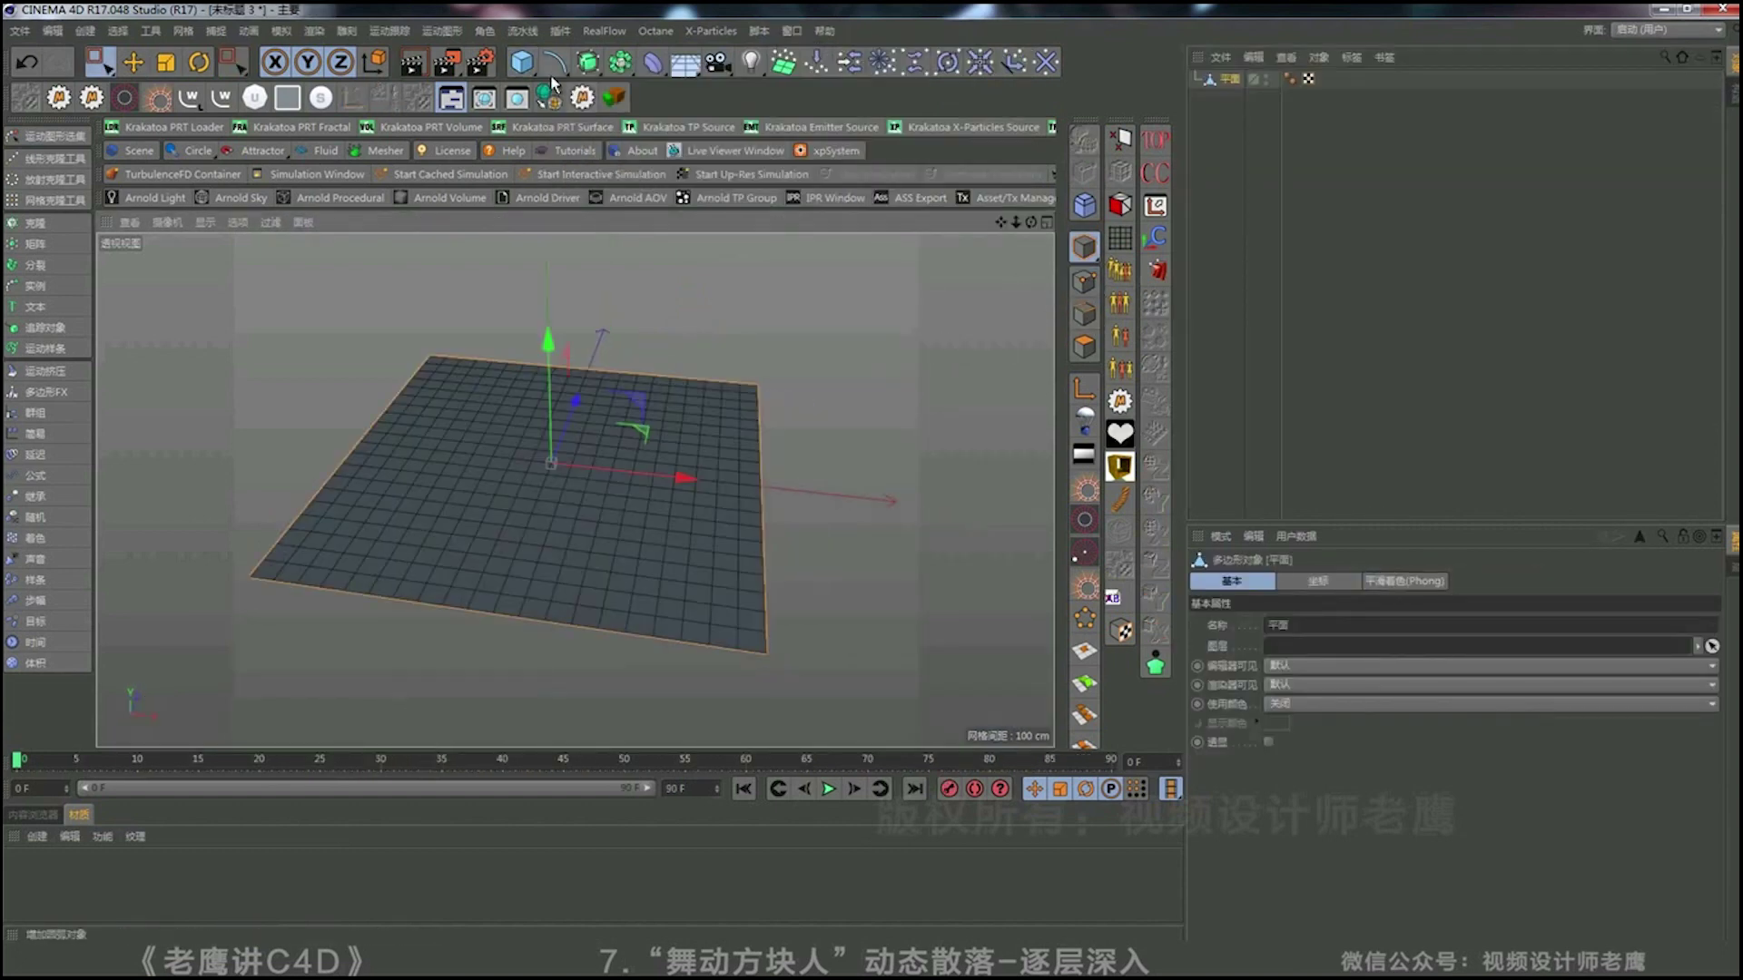
# Add a sphere, move it beside and above the plane along X and Y, and make it editable.
pyautogui.click(522, 62)
pyautogui.click(810, 127)
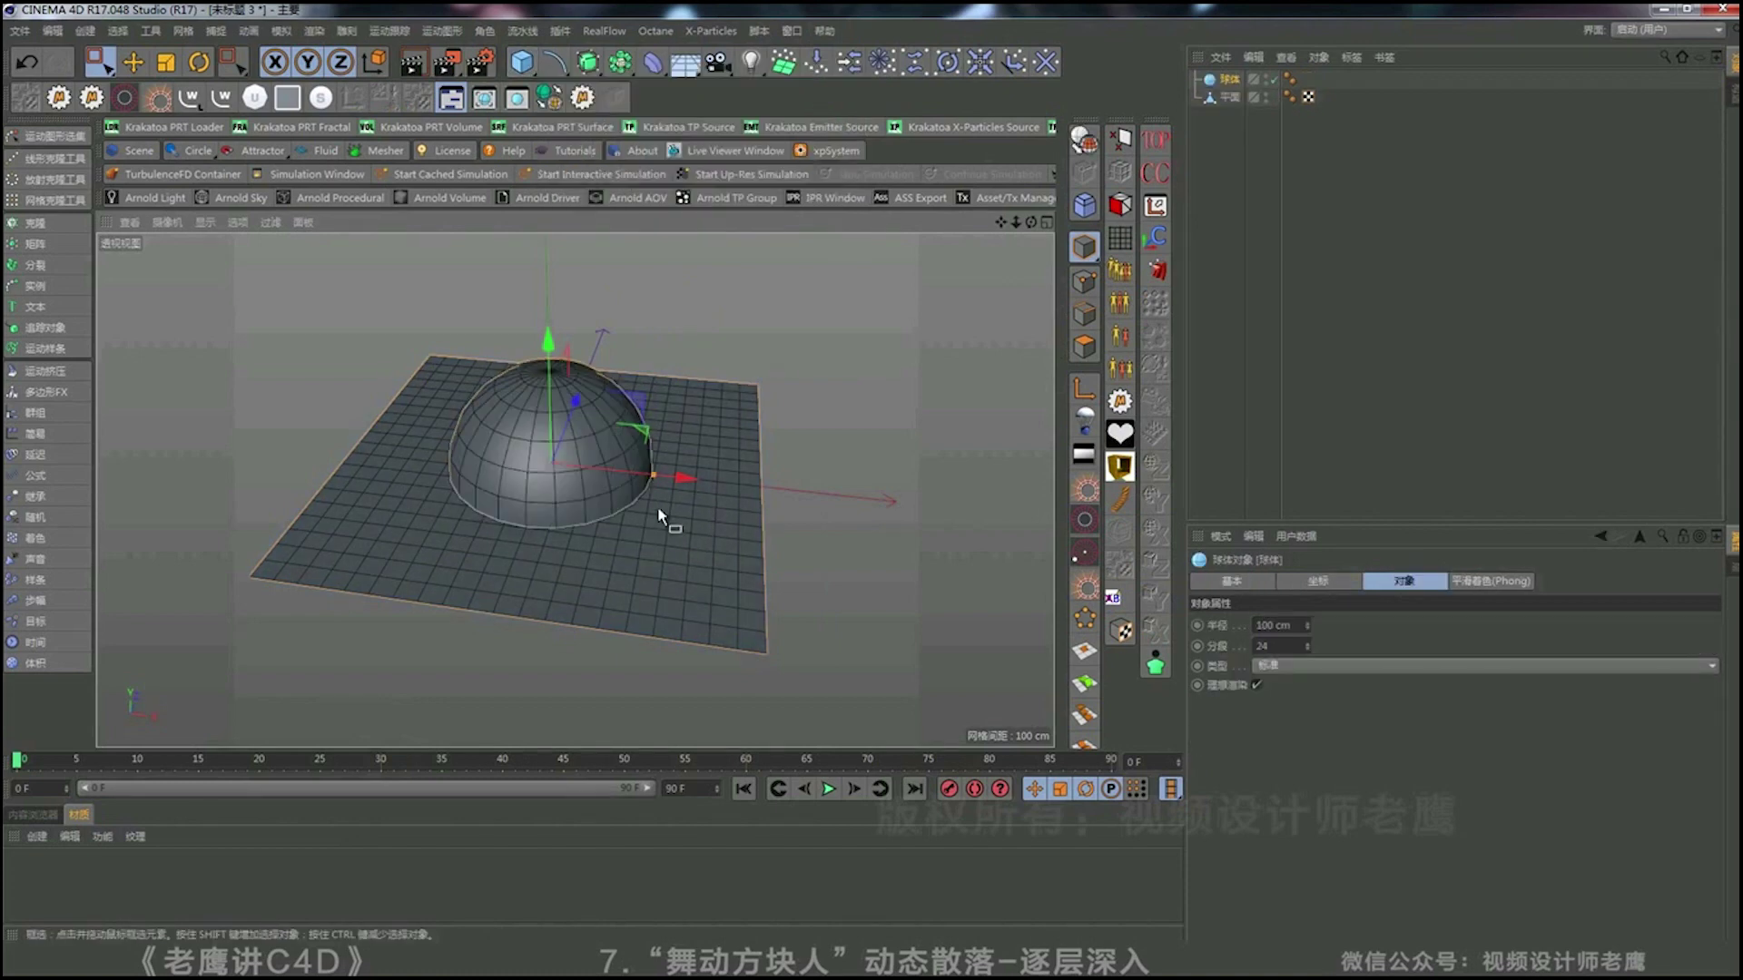
pyautogui.moveTo(656, 476); pyautogui.dragTo(1050, 530)
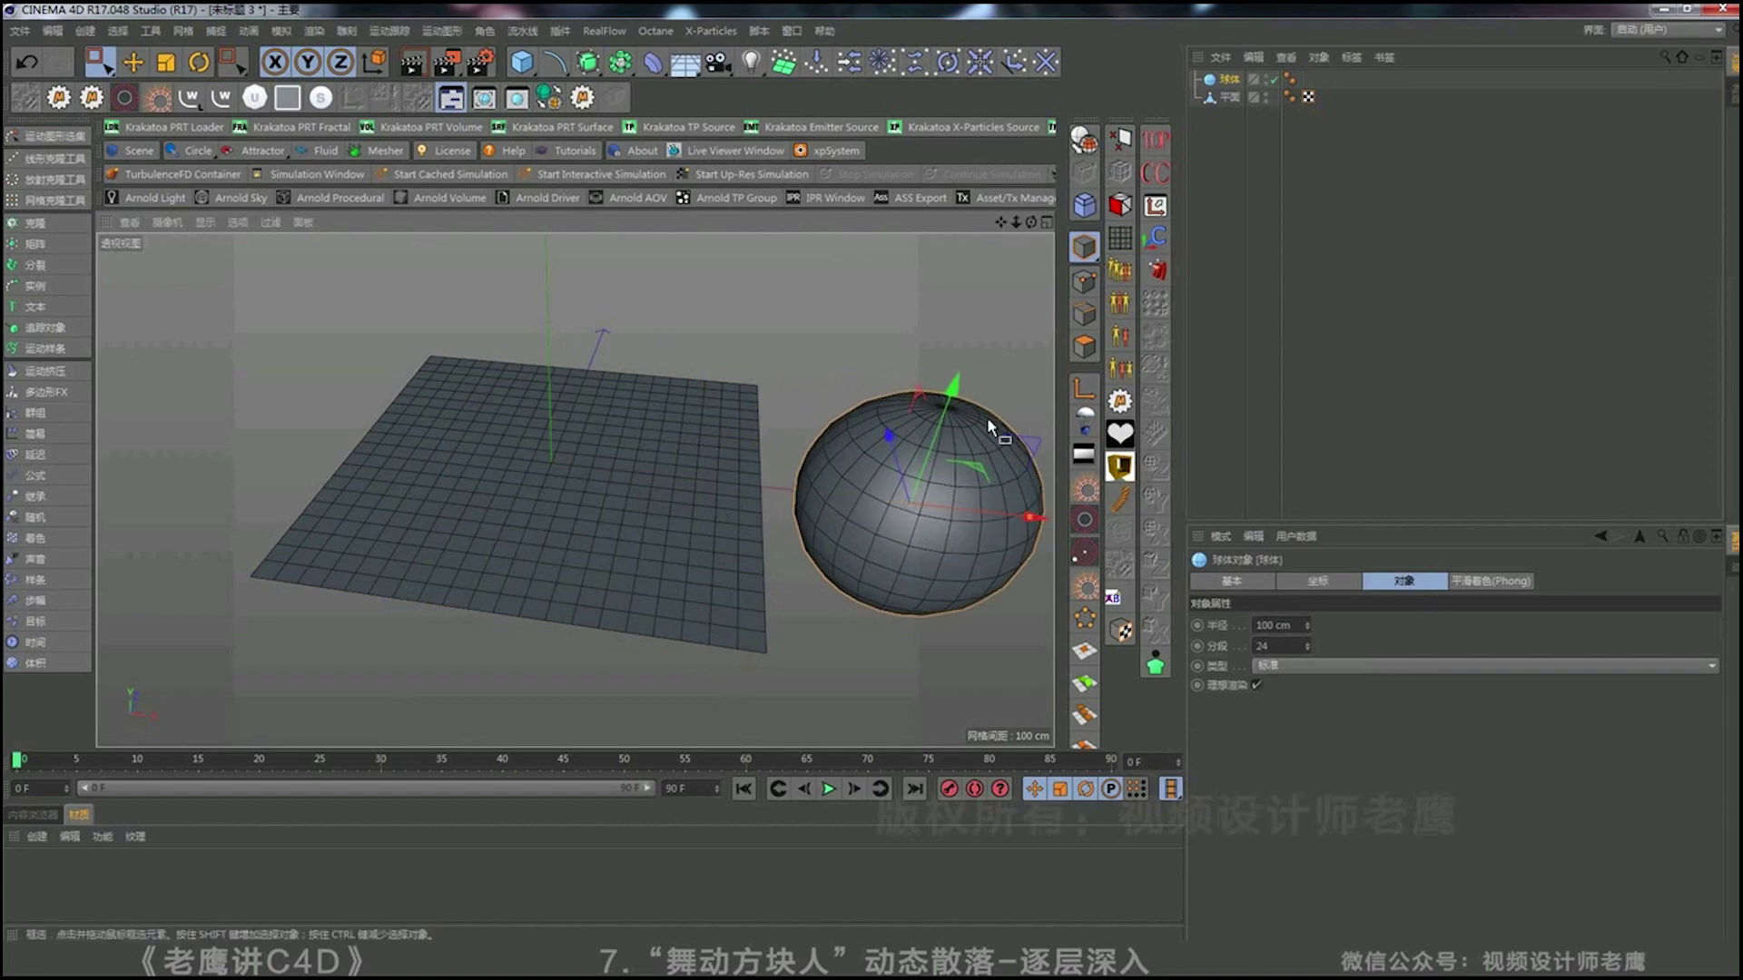
pyautogui.moveTo(953, 391); pyautogui.dragTo(1004, 251)
pyautogui.press('c')
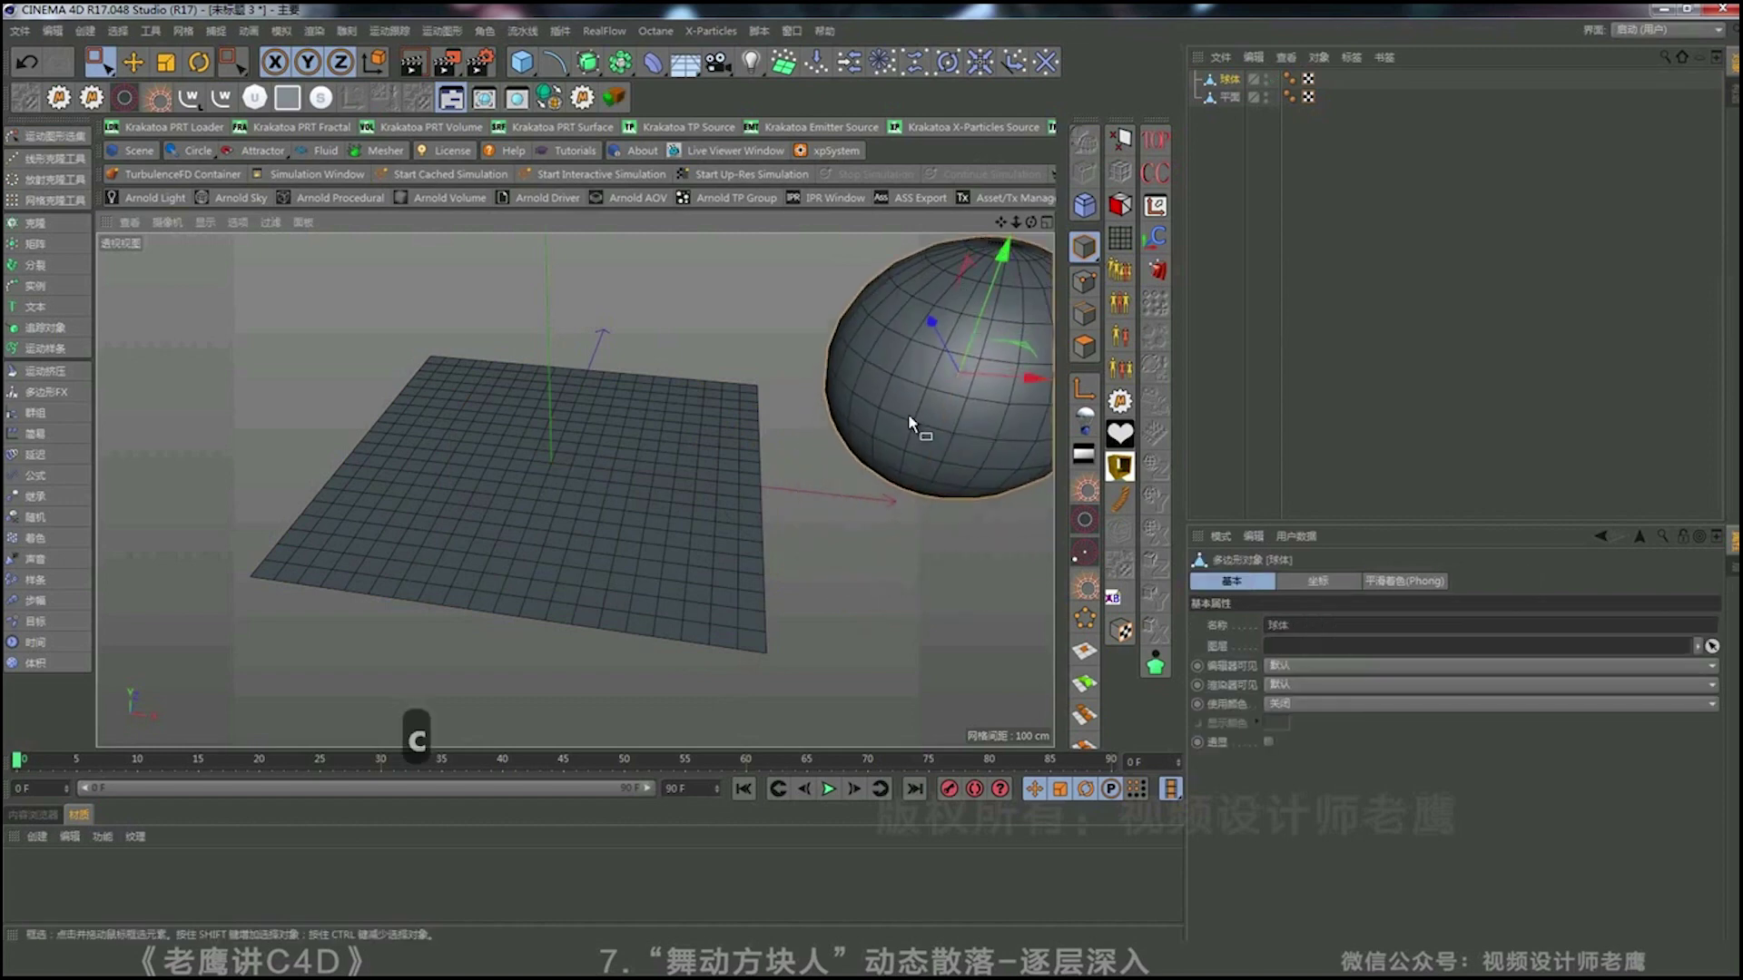
pyautogui.keyDown('alt'); pyautogui.moveTo(910, 417); pyautogui.dragTo(792, 454, button='middle'); pyautogui.keyUp('alt')
pyautogui.keyDown('alt'); pyautogui.moveTo(792, 455); pyautogui.dragTo(675, 480, button='right'); pyautogui.keyUp('alt')
pyautogui.keyDown('alt'); pyautogui.moveTo(570, 473); pyautogui.dragTo(592, 474); pyautogui.keyUp('alt')
# Switch the plane to point mode and examine its points 0 to 3 in the point structure list.
pyautogui.click(570, 473)
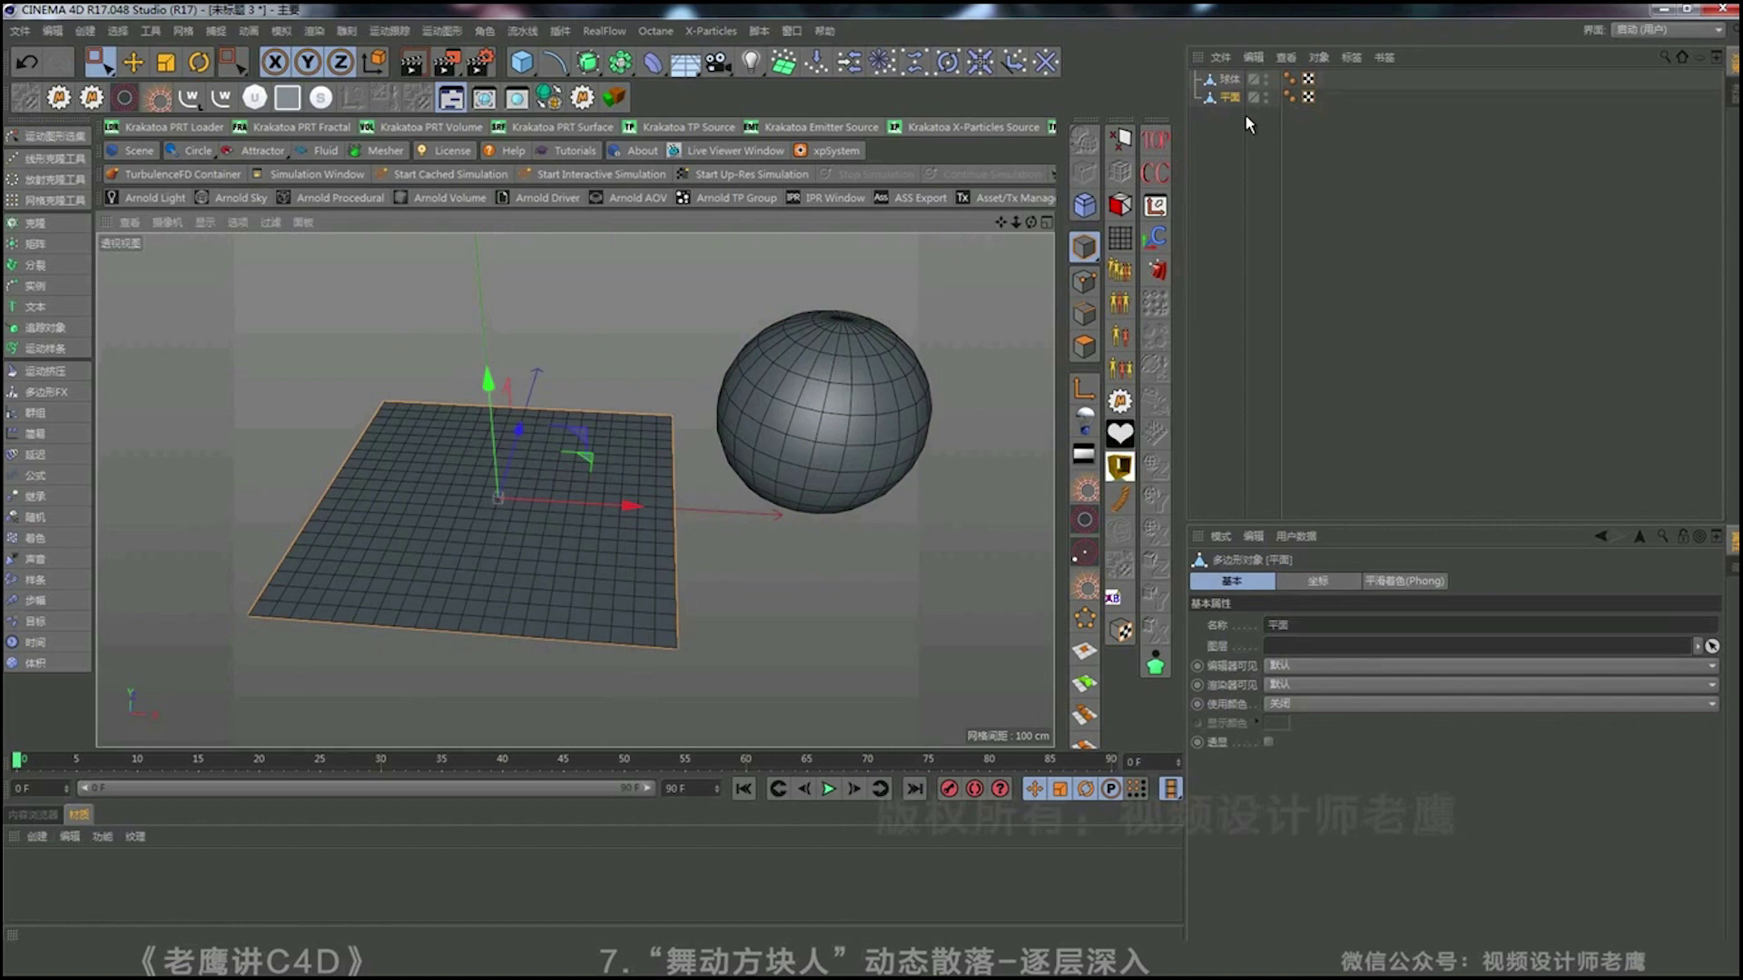
pyautogui.click(854, 496)
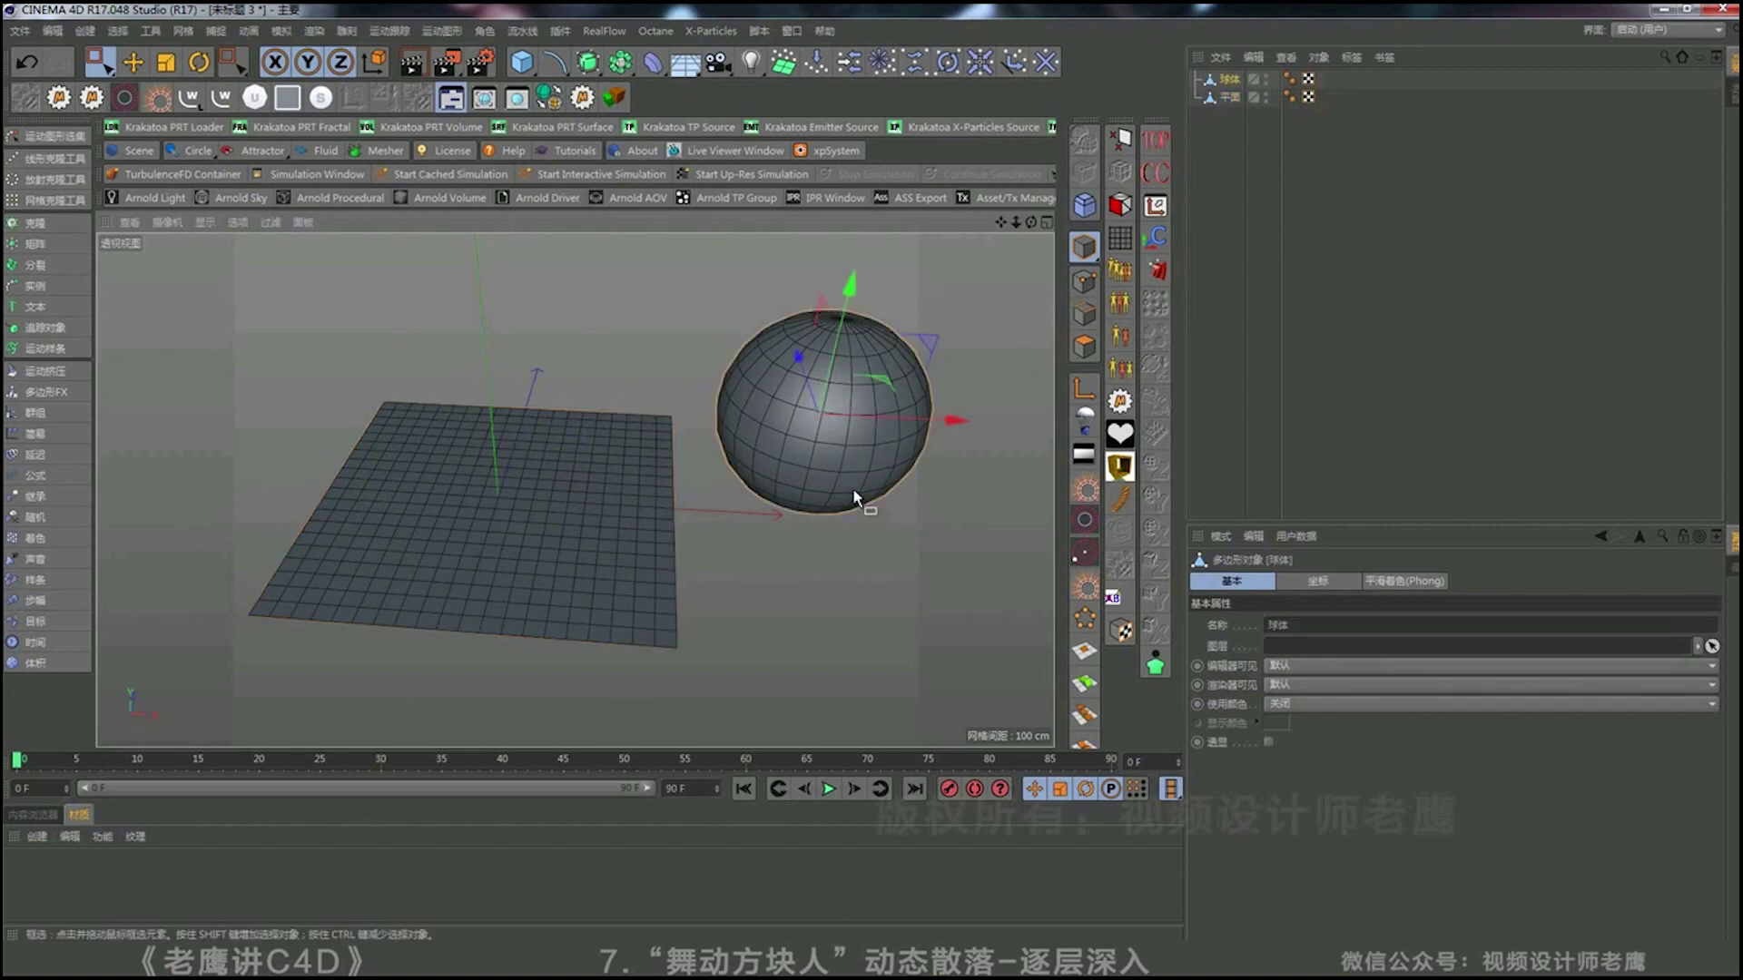
pyautogui.click(601, 535)
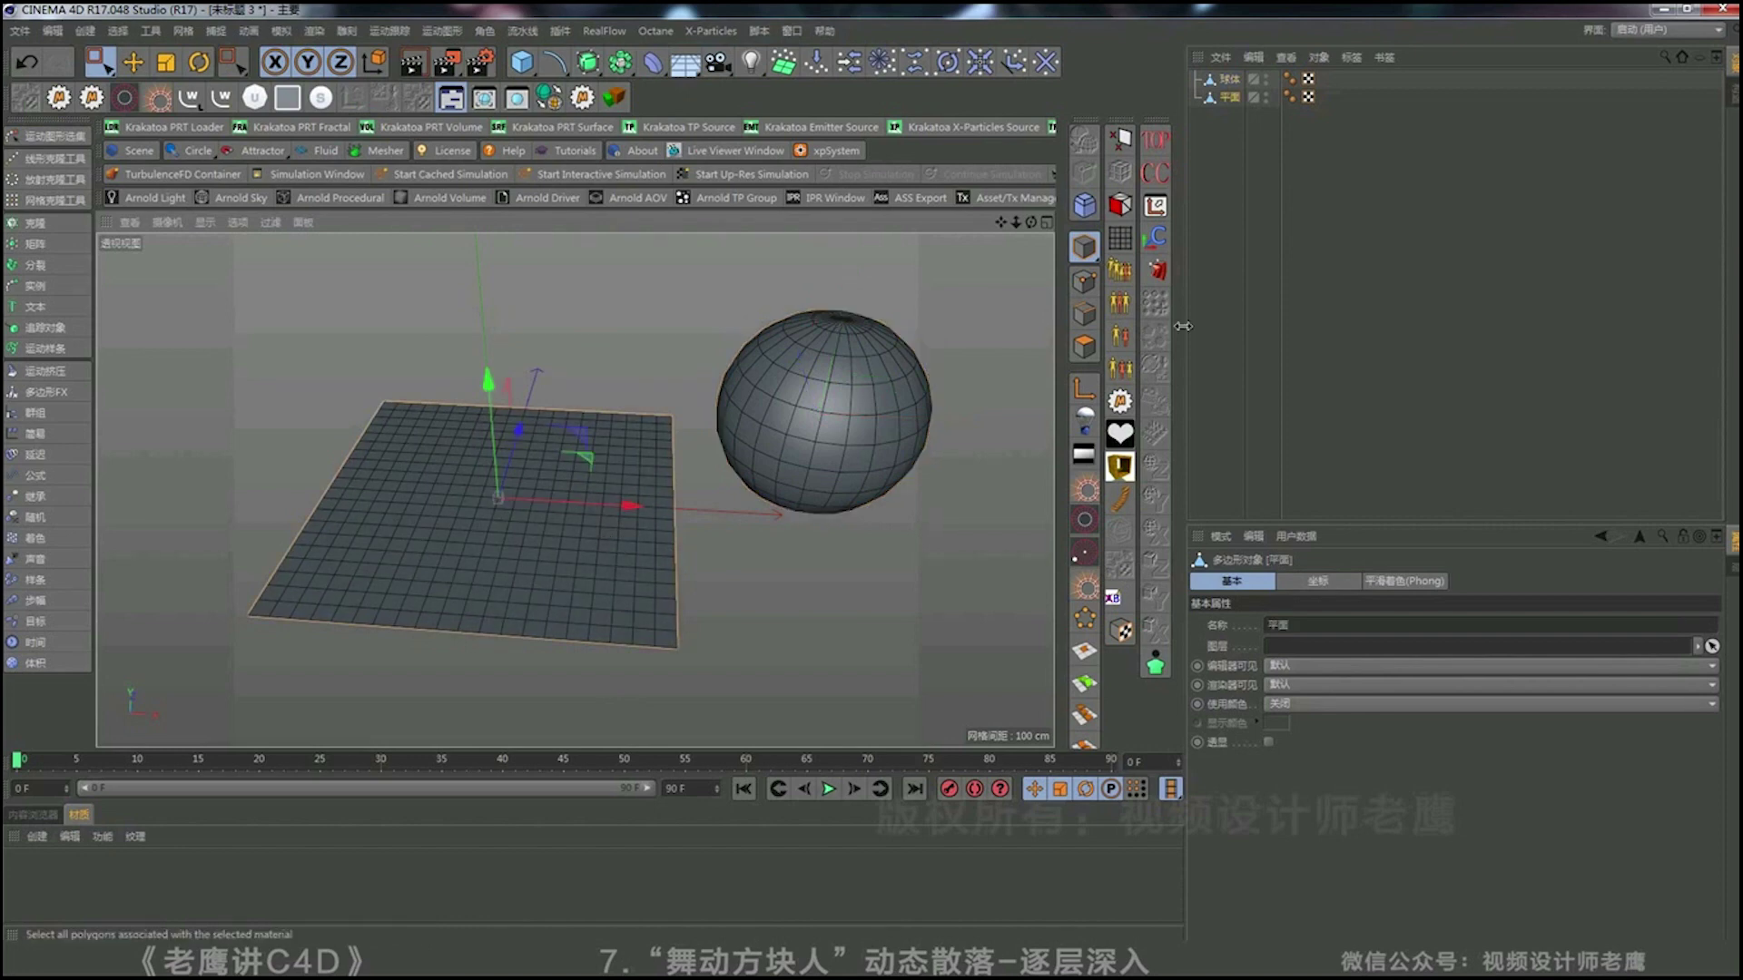
pyautogui.click(1083, 281)
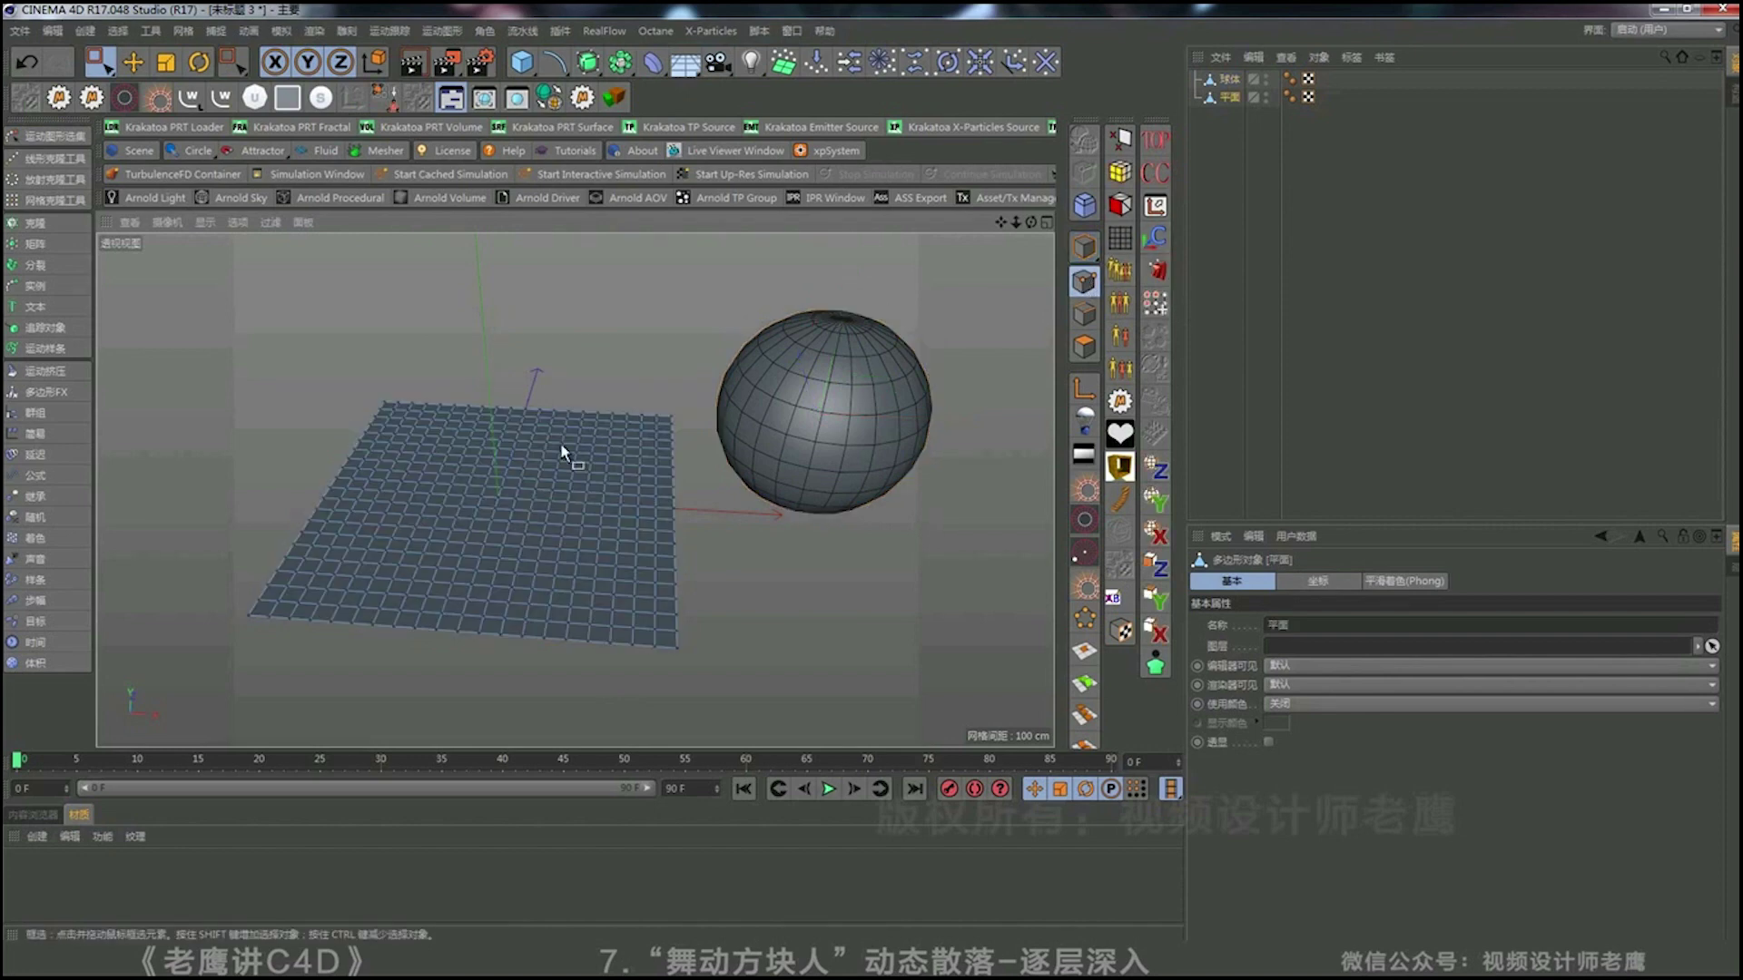
pyautogui.click(1731, 120)
pyautogui.click(1234, 97)
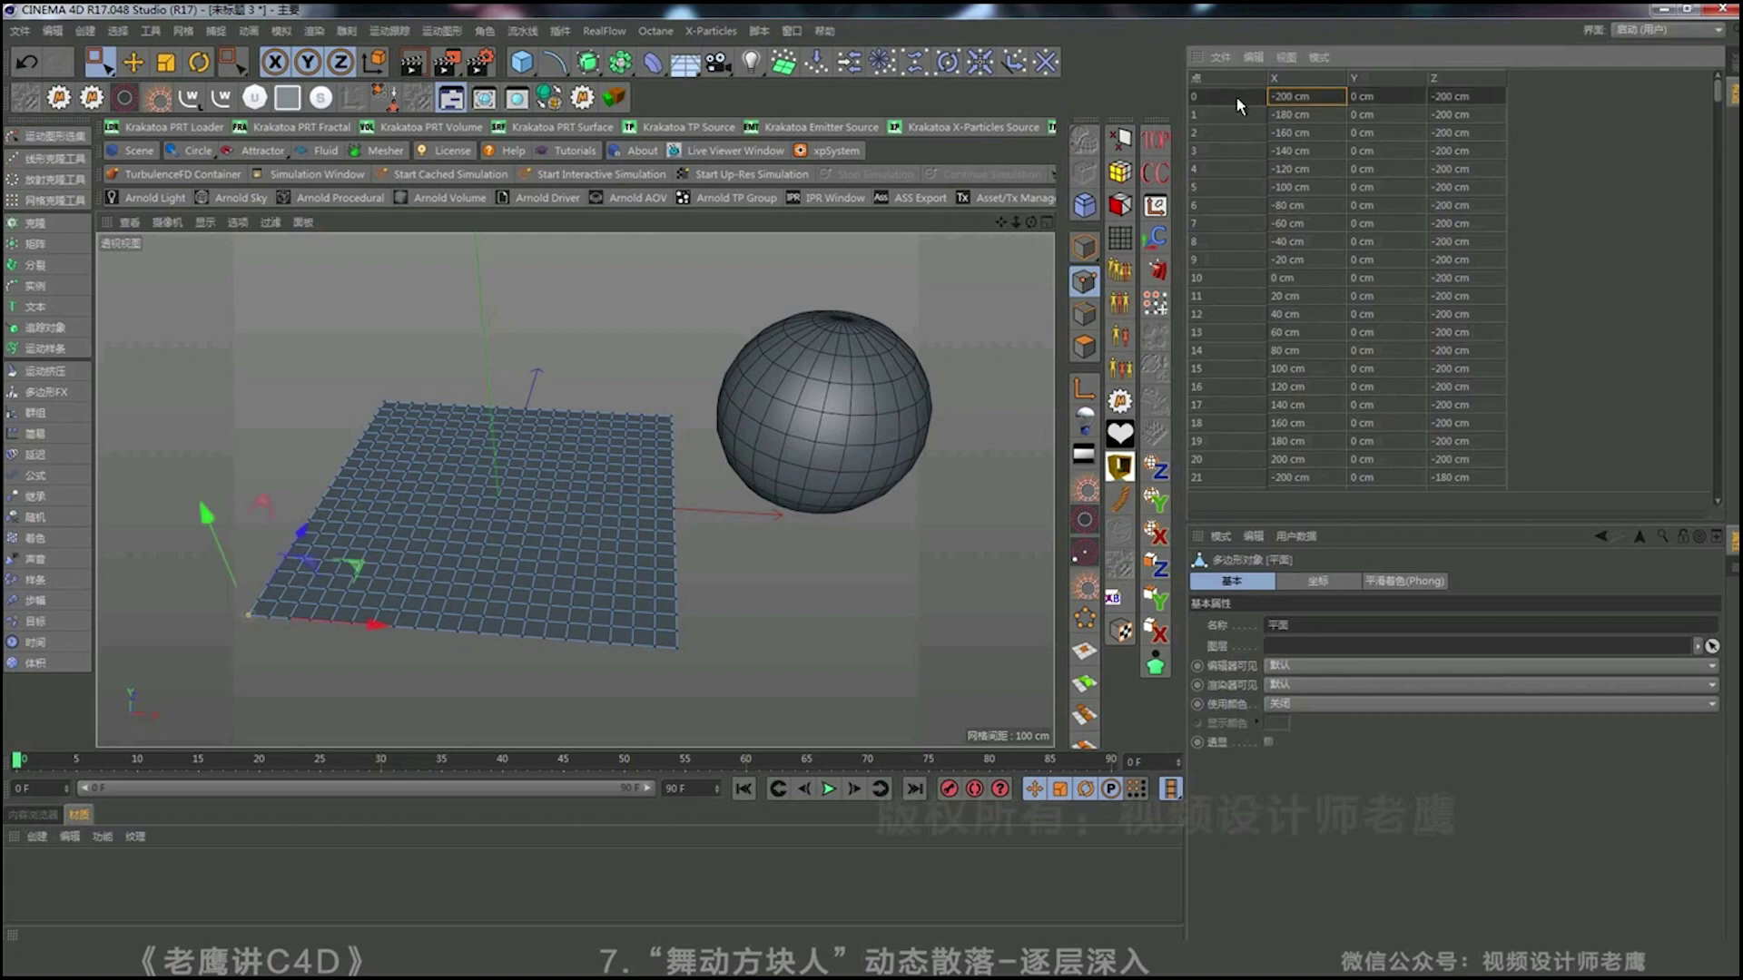
pyautogui.click(1221, 109)
pyautogui.click(1227, 132)
pyautogui.click(1224, 150)
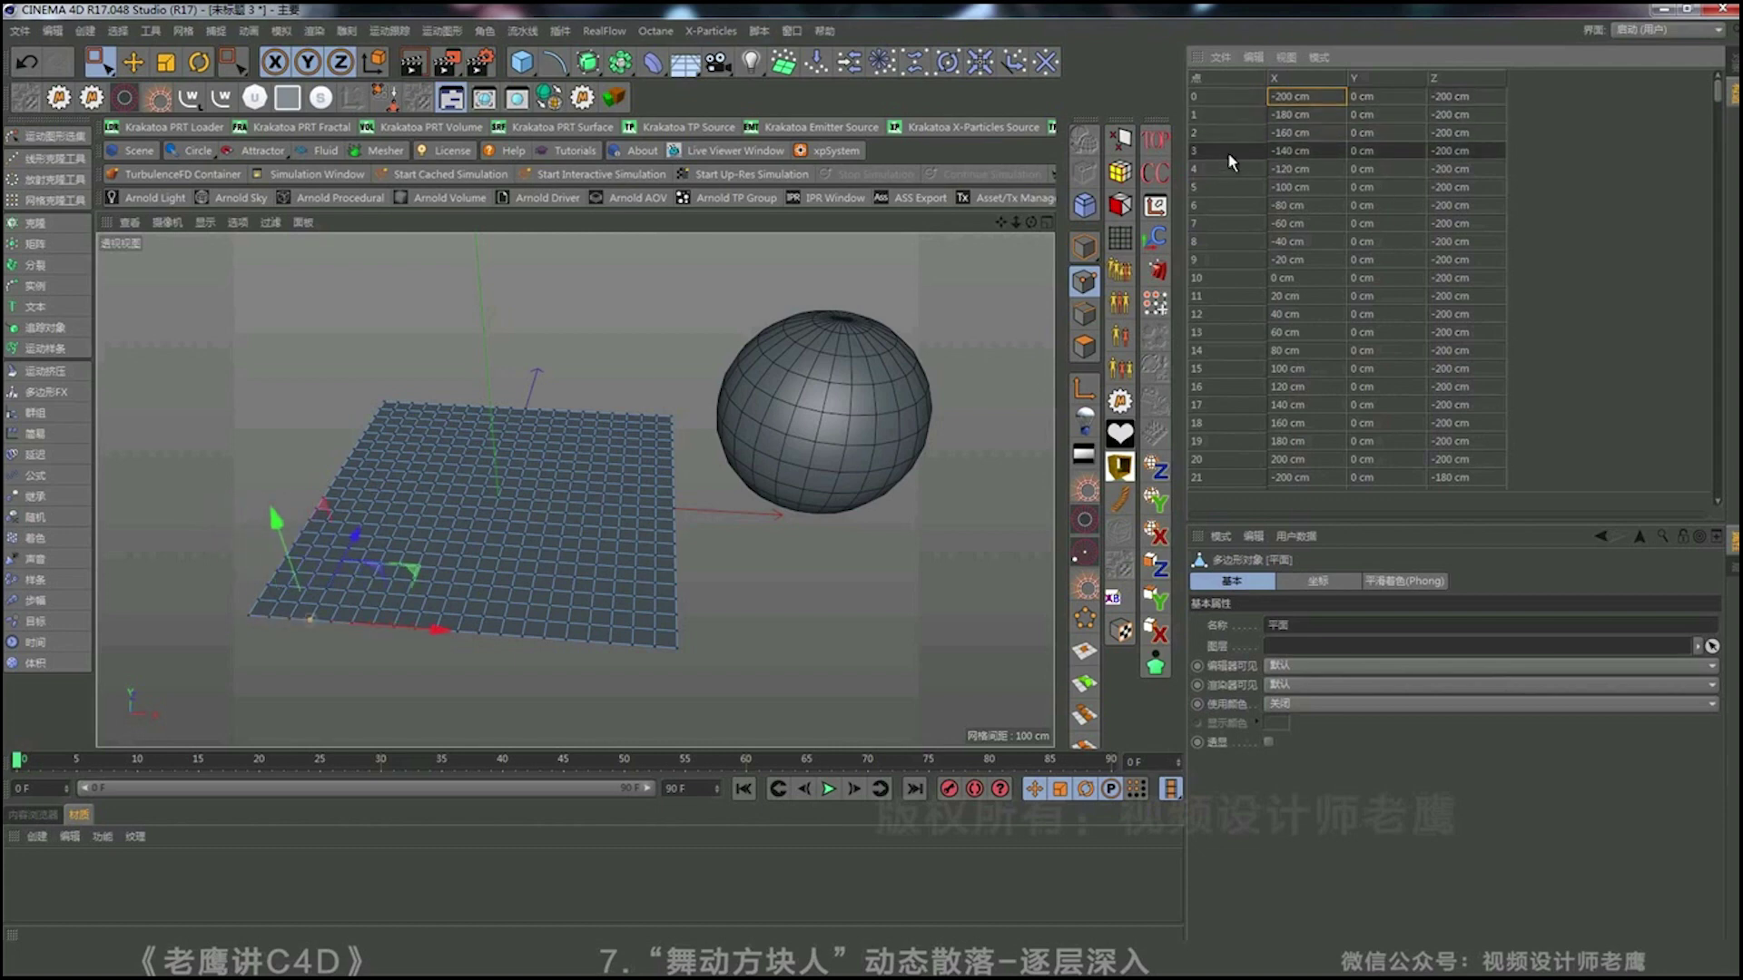
pyautogui.click(1733, 63)
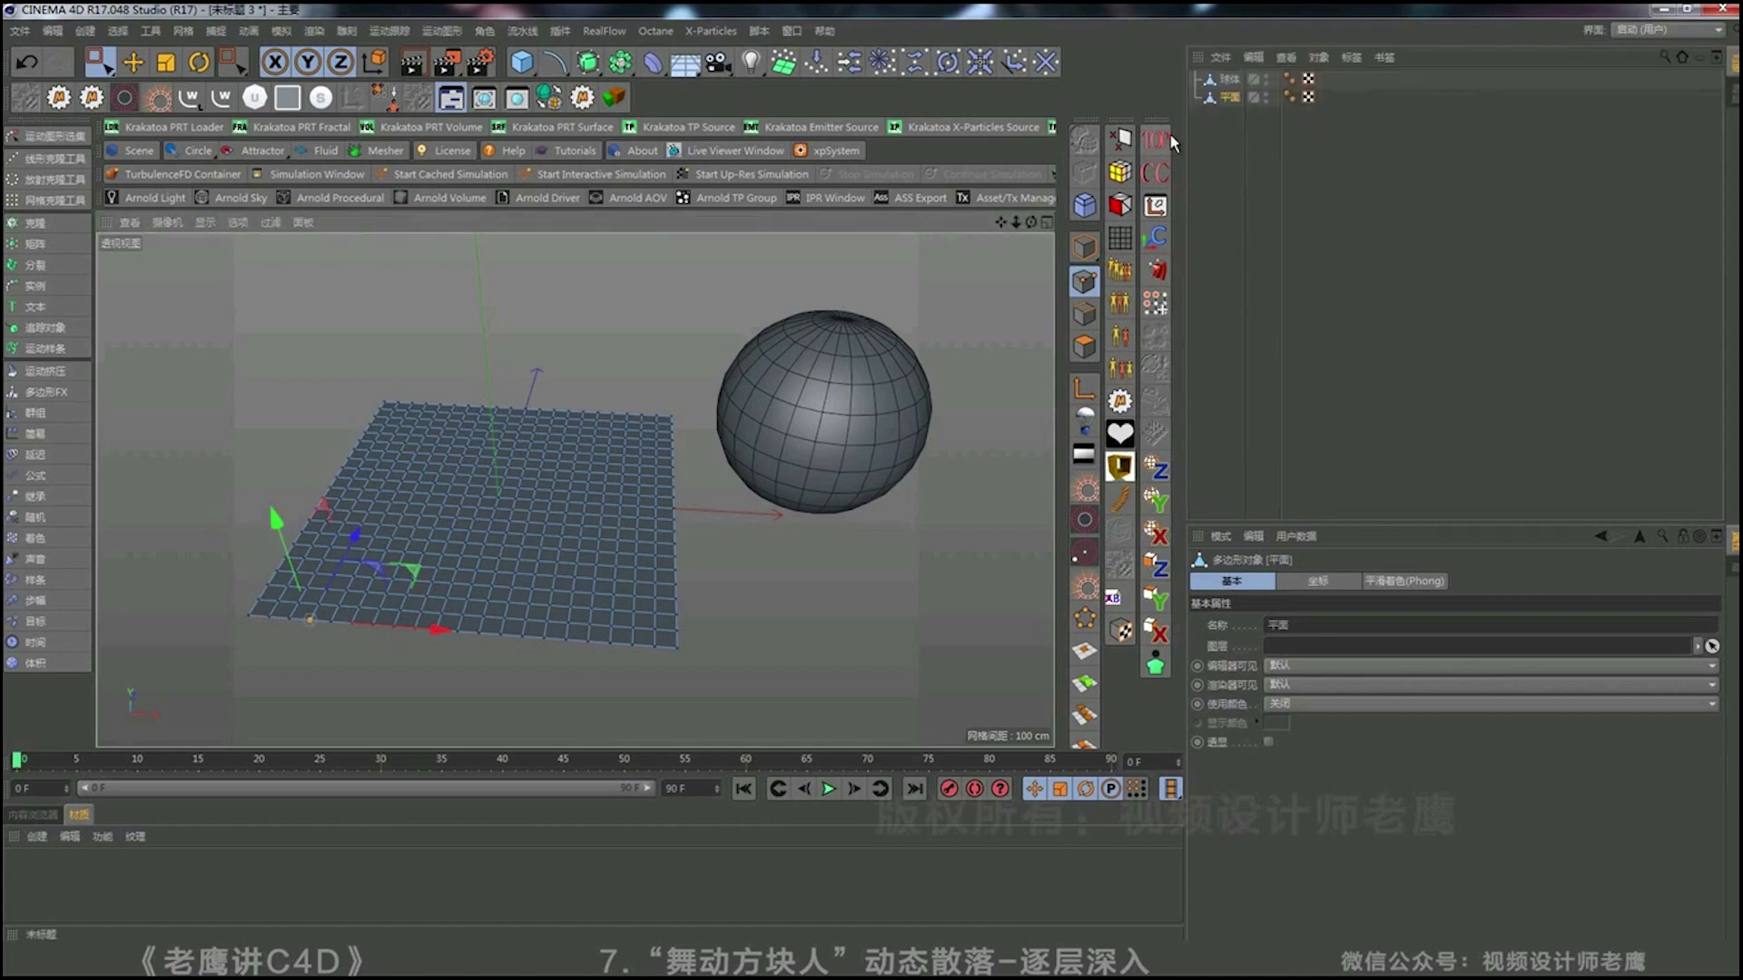
# Examine the sphere's points 0 to 3 in the point structure list.
pyautogui.click(1226, 80)
pyautogui.click(1734, 94)
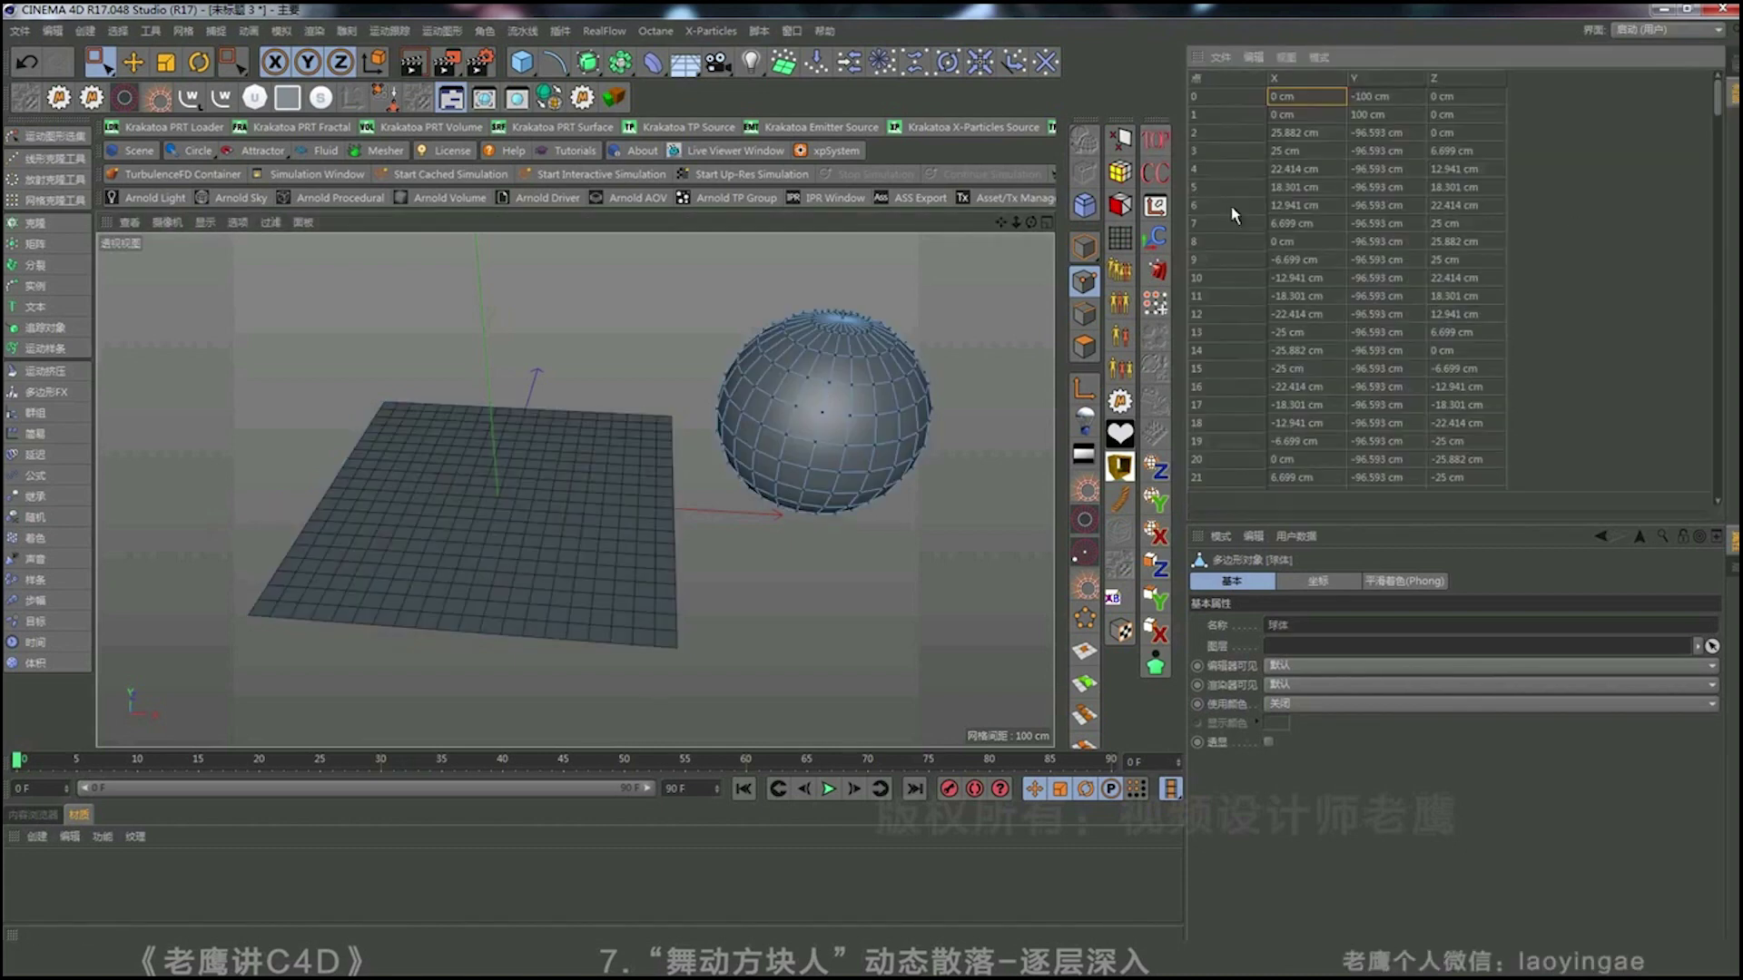
pyautogui.click(1195, 101)
pyautogui.click(1198, 126)
pyautogui.click(1202, 150)
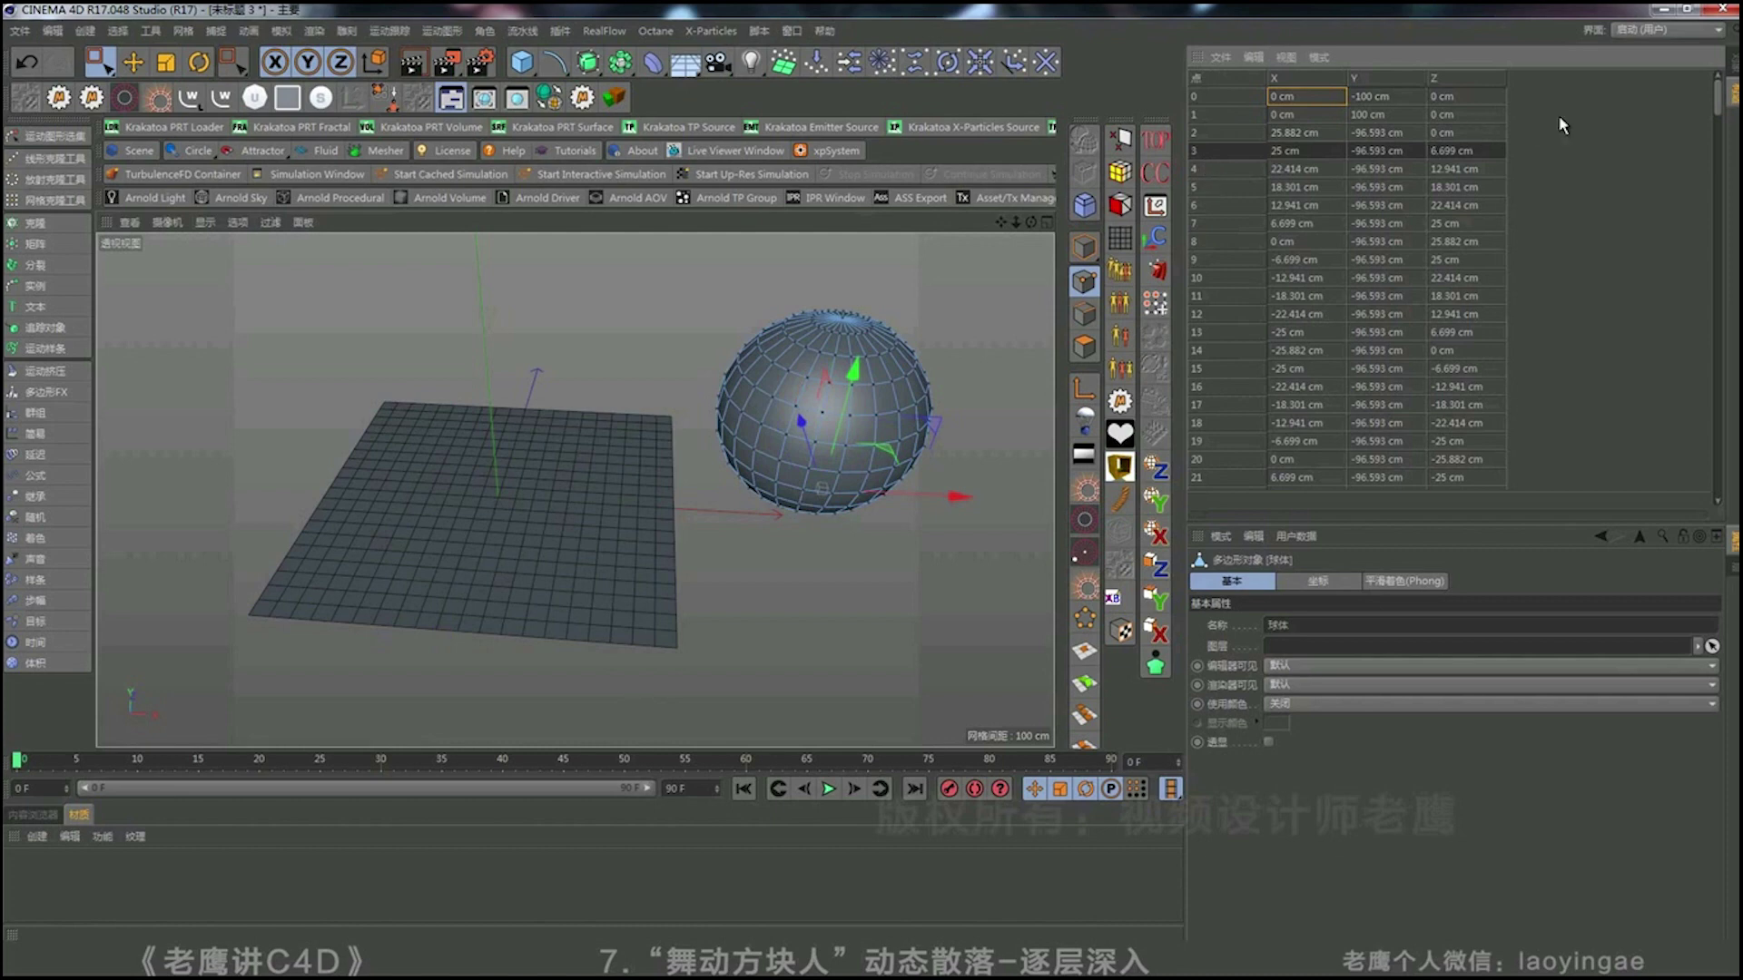
pyautogui.click(1735, 68)
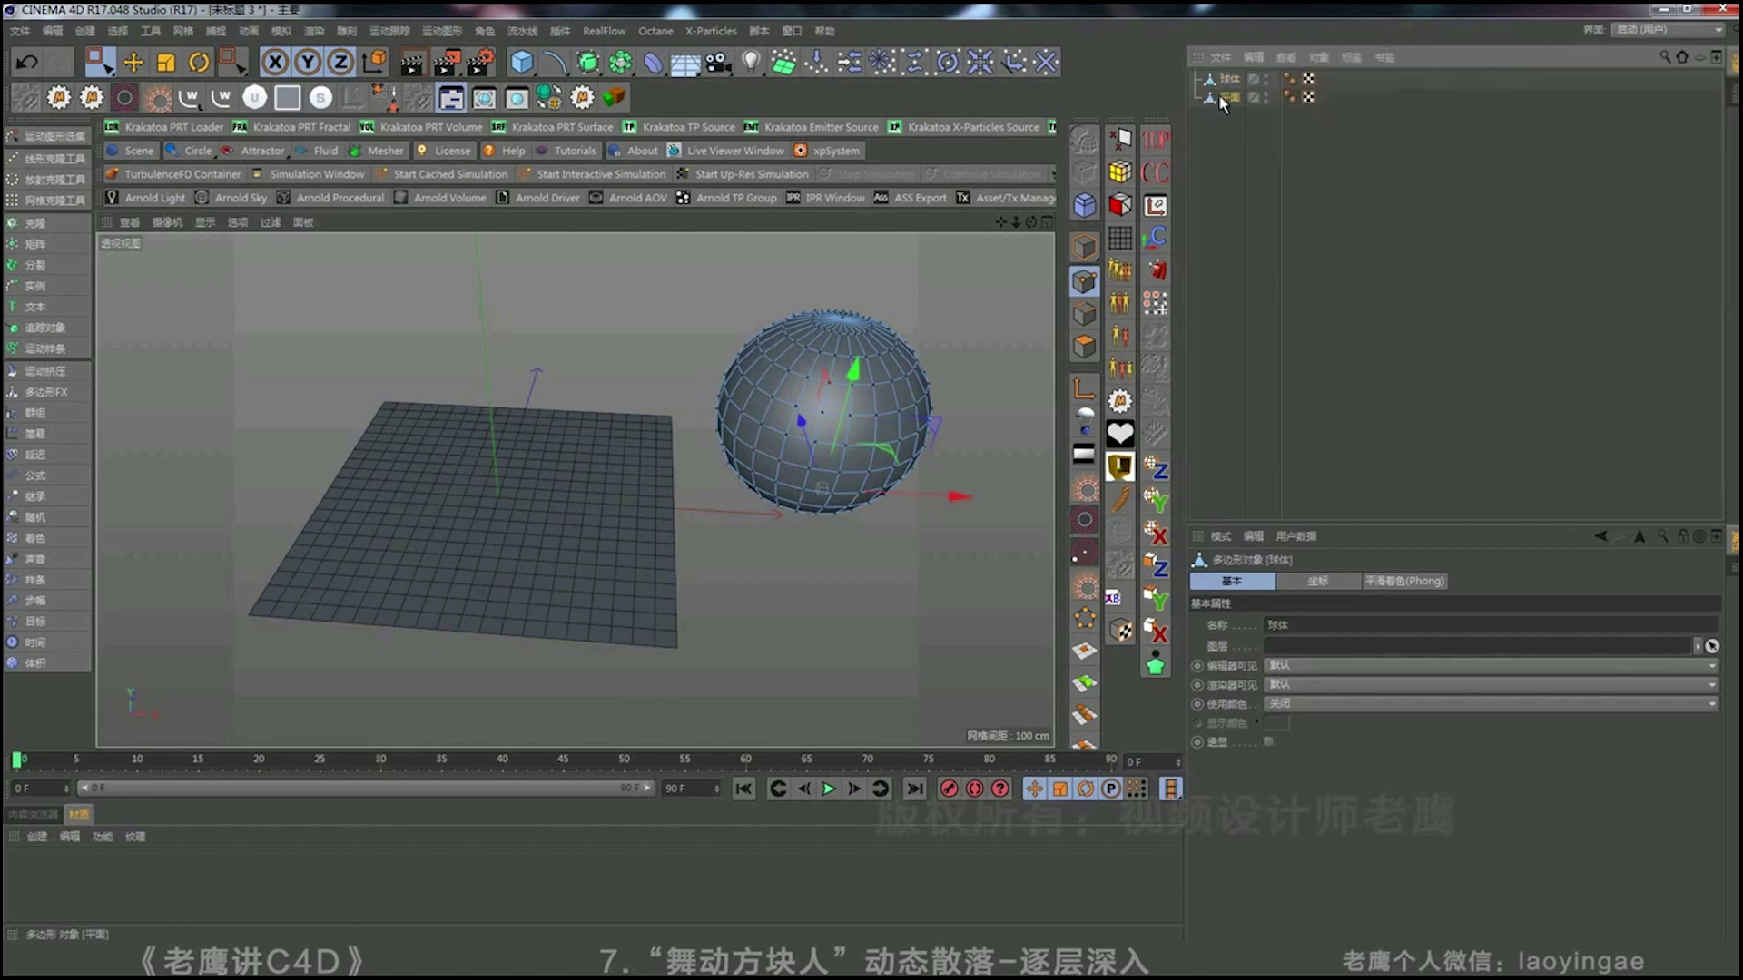
# Select the plane and pick out its near corner point, clearing the point selection again.
pyautogui.click(1219, 96)
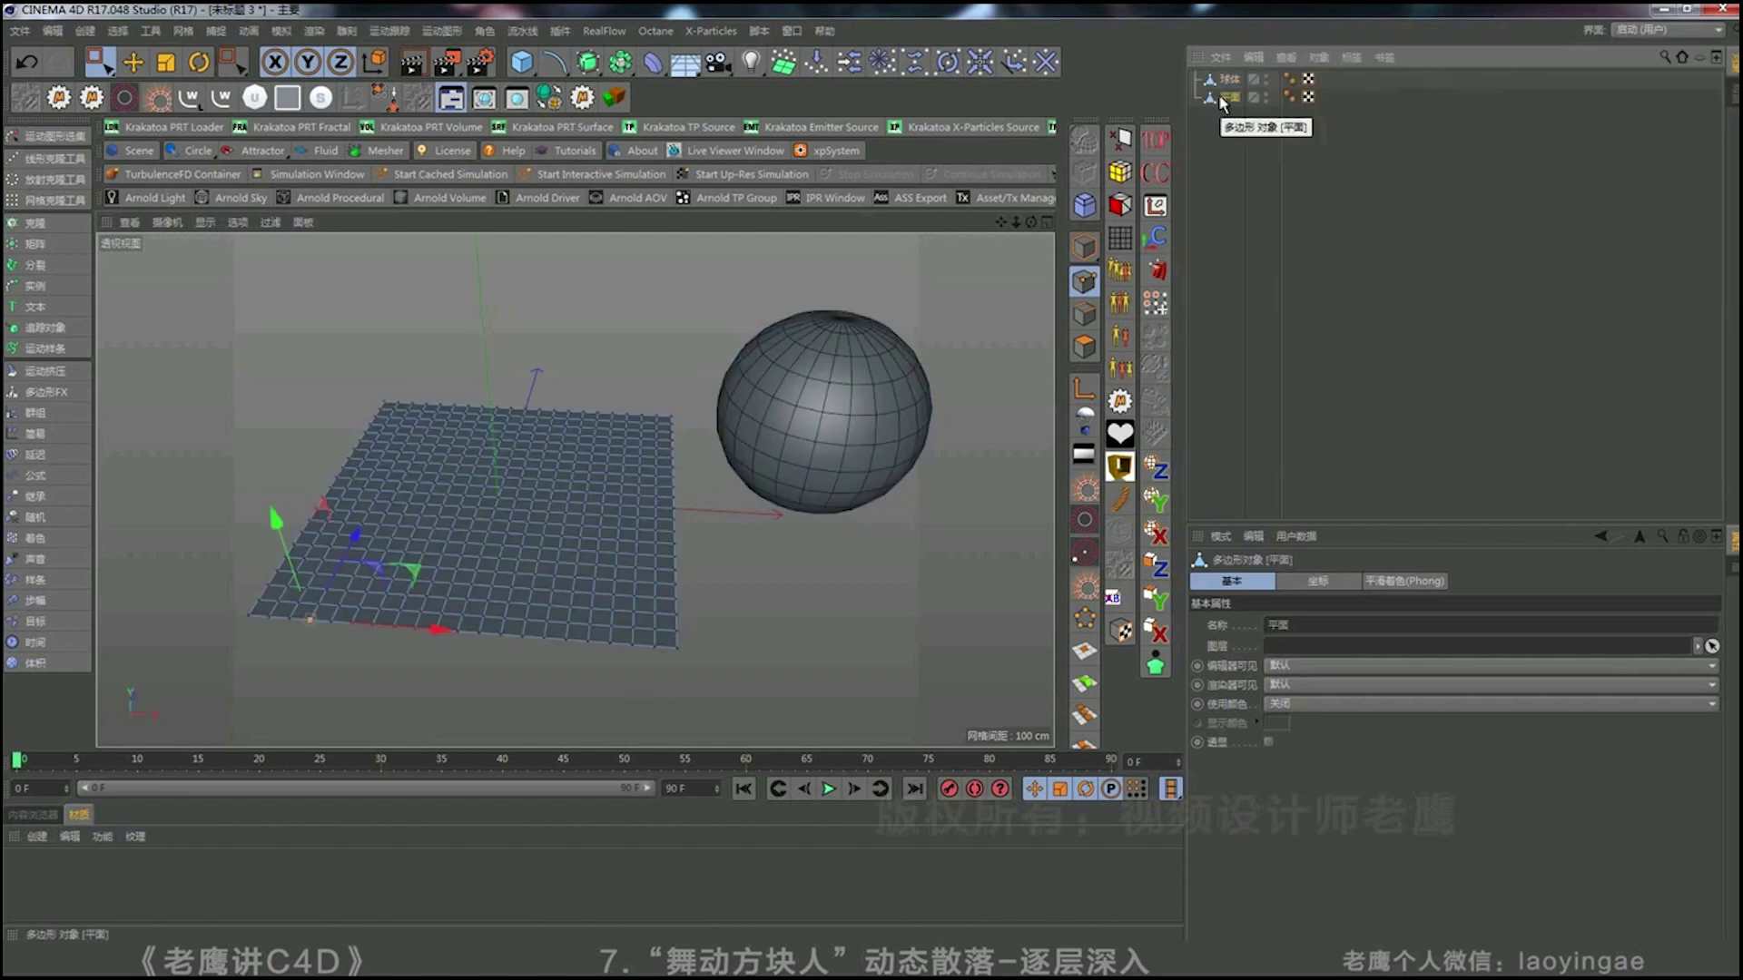
pyautogui.moveTo(225, 579); pyautogui.dragTo(264, 639)
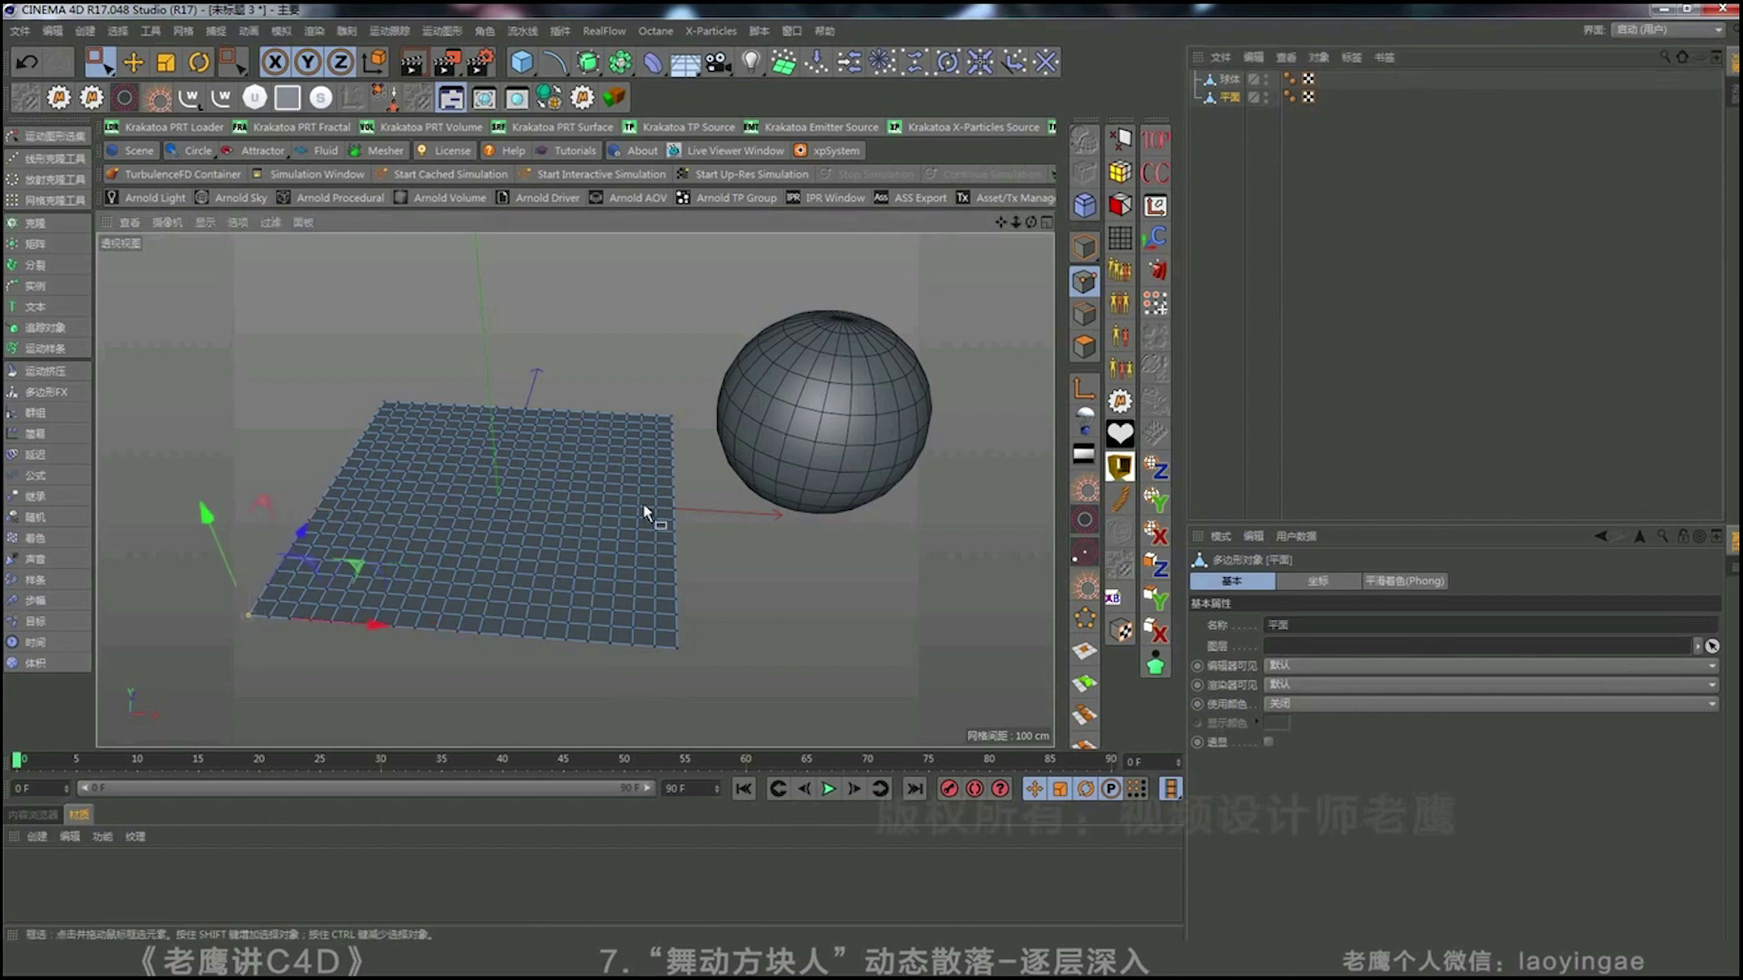
pyautogui.click(773, 439)
# Add a 姿态变形 character tag to the plane and enable 点 mixing.
pyautogui.rightClick(1236, 187)
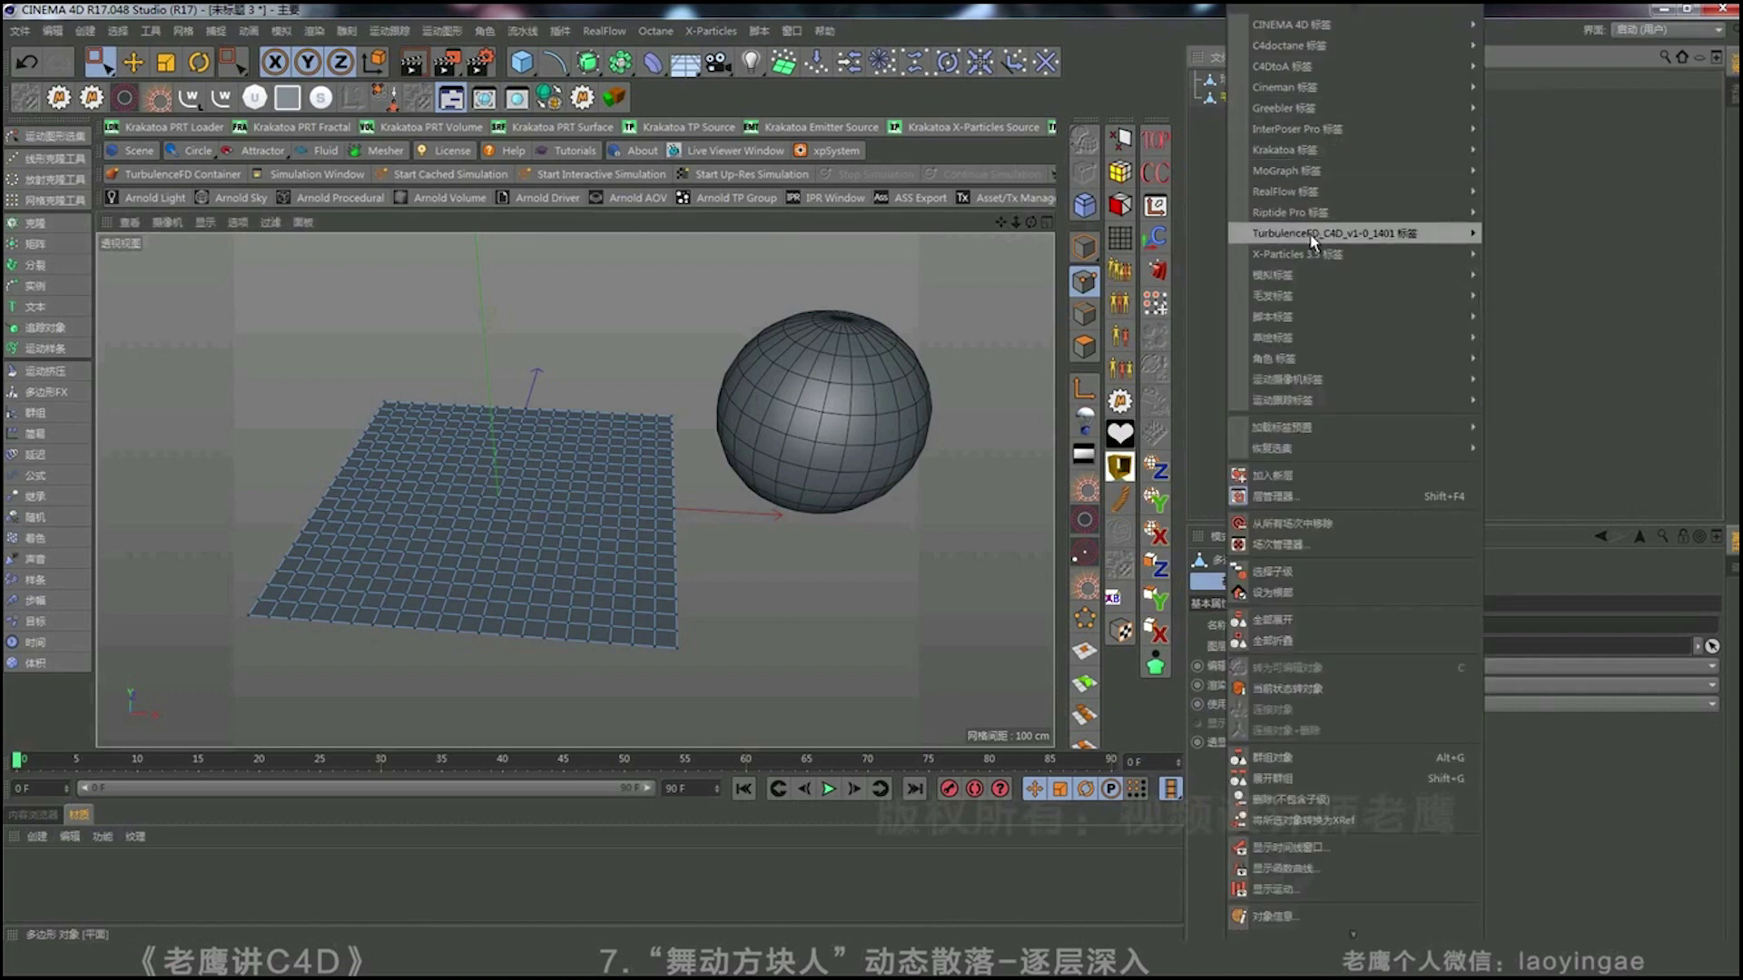
pyautogui.moveTo(1295, 355)
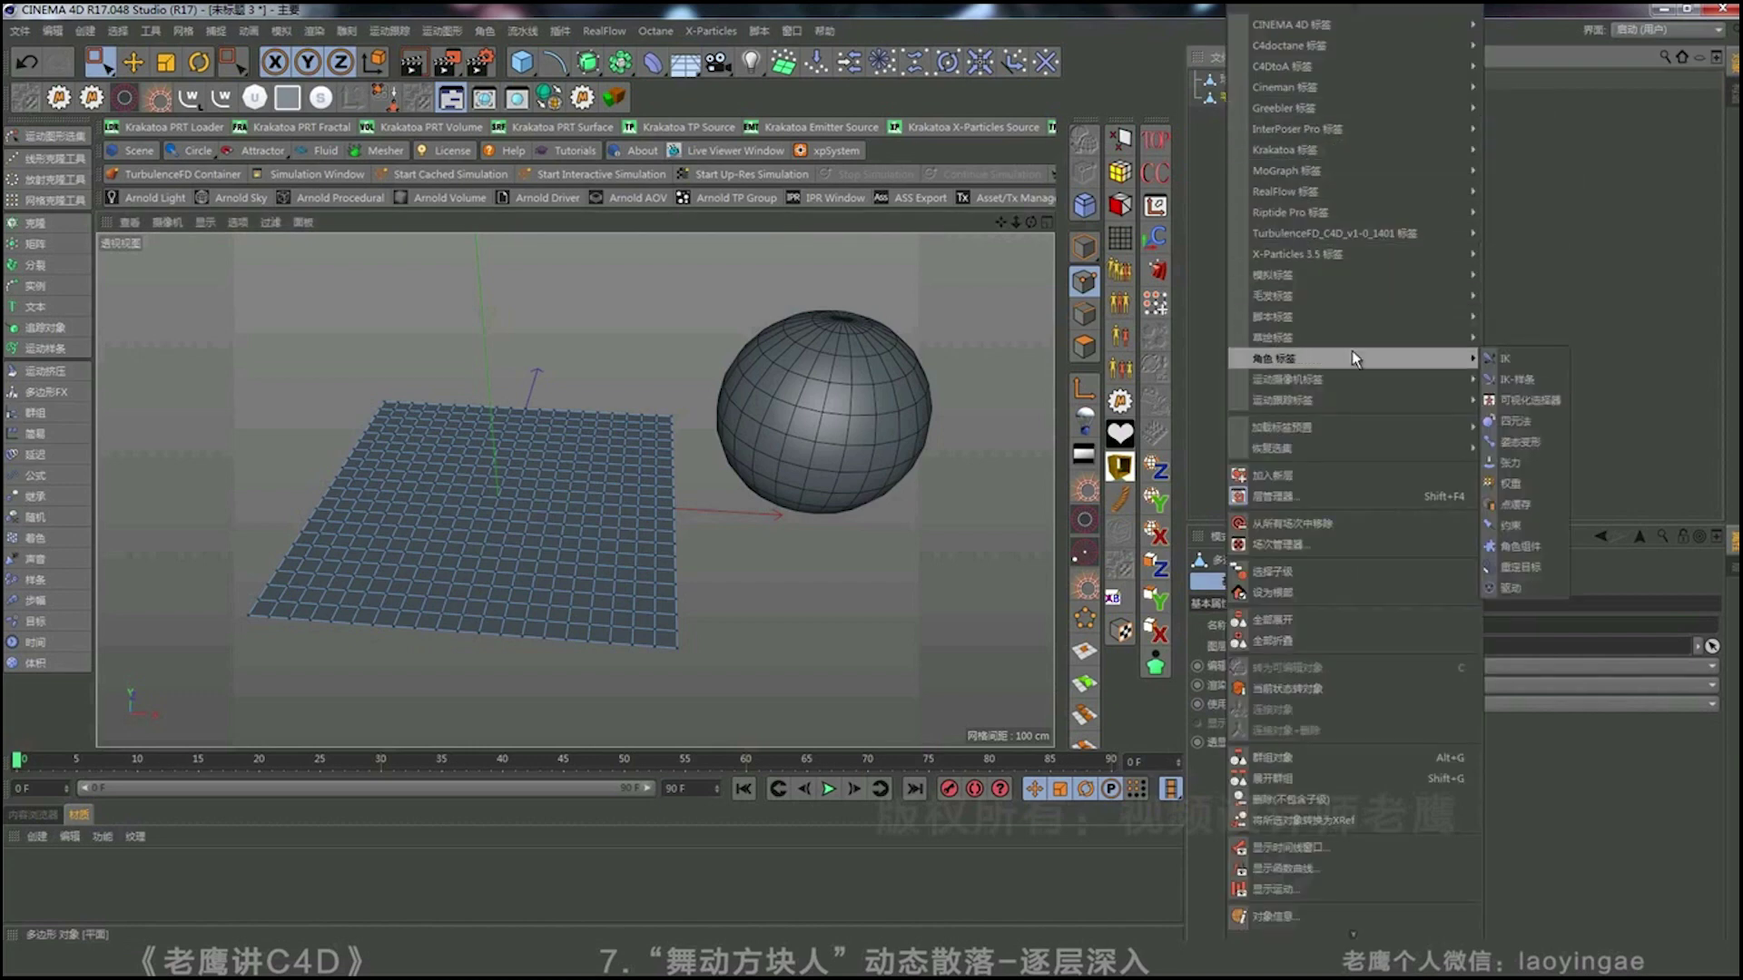
pyautogui.click(1530, 445)
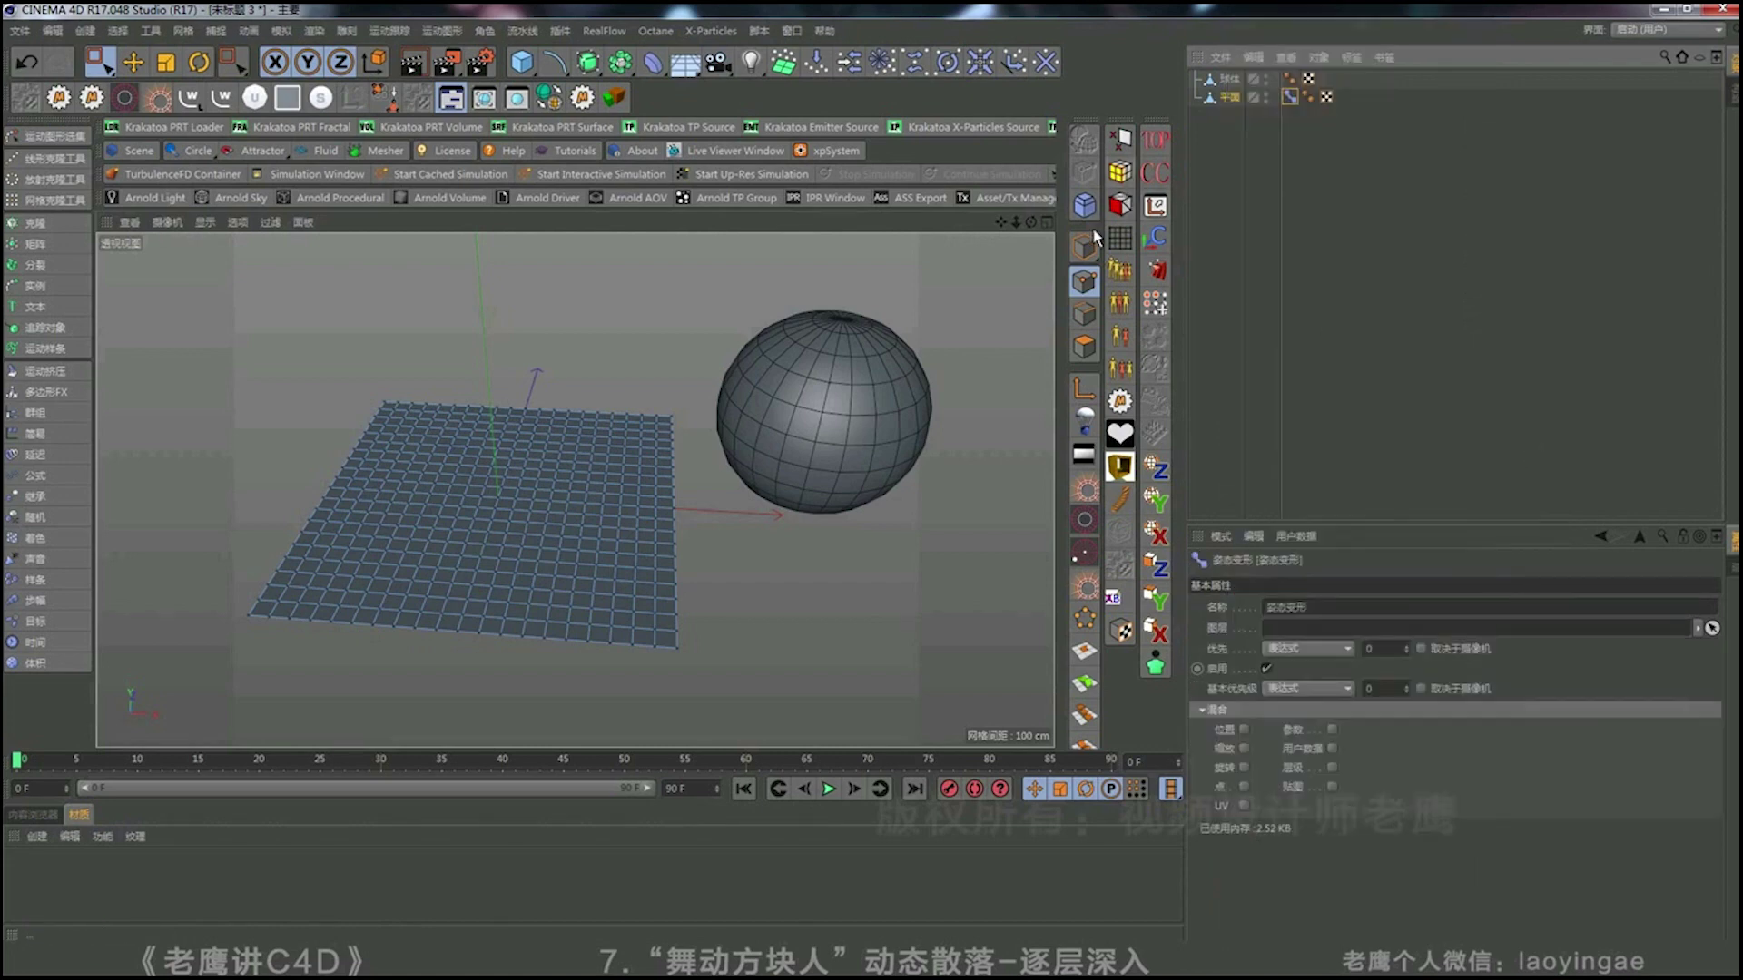
pyautogui.click(1243, 786)
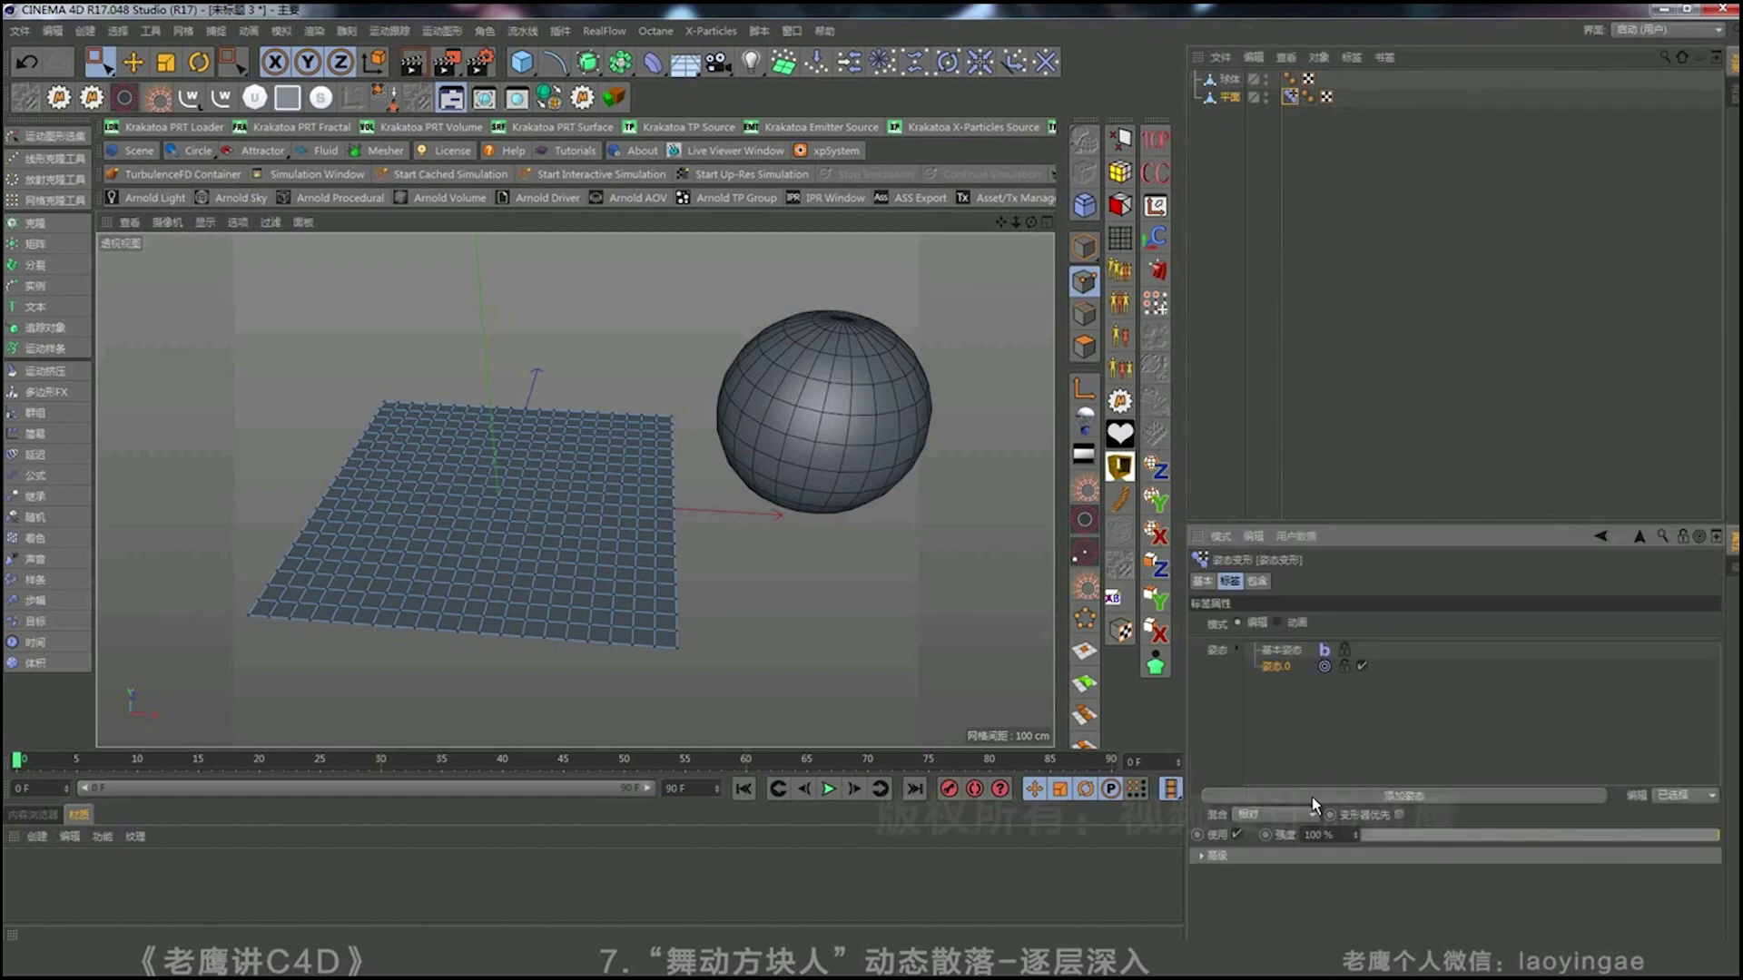
# Assign the sphere as the 目标 of pose 姿态.0 and raise the pose strength from 0% to 100% in 相对 mode.
pyautogui.click(1240, 857)
pyautogui.click(1240, 856)
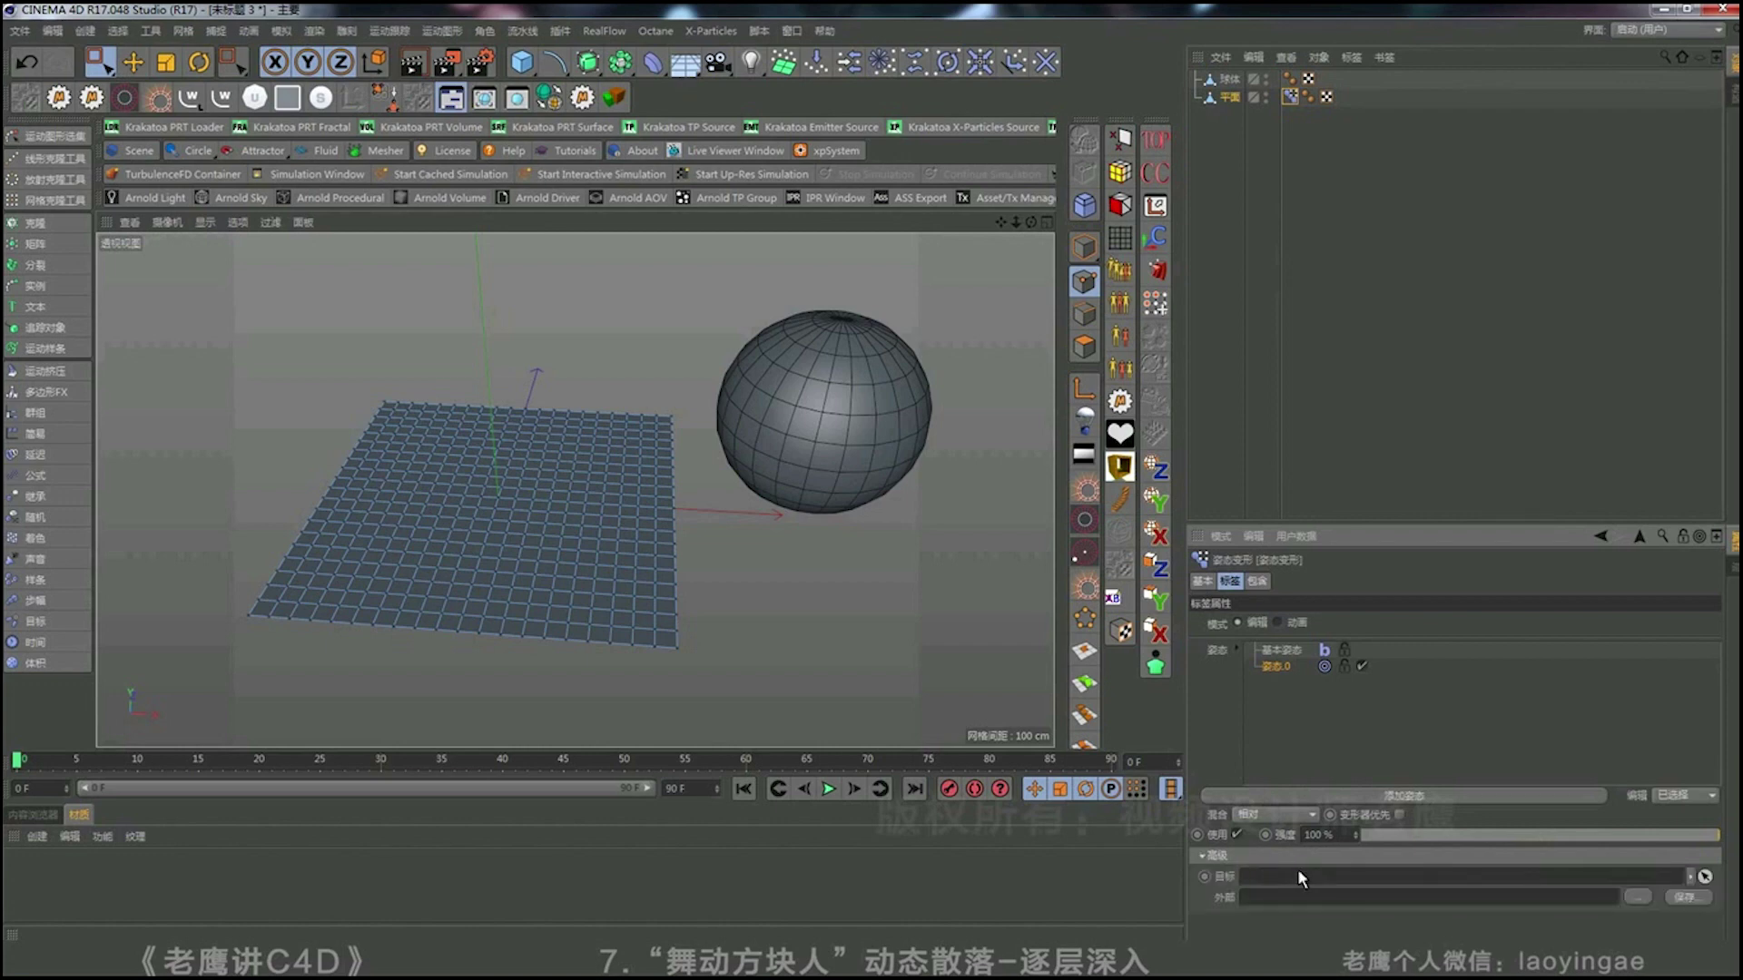
pyautogui.moveTo(1227, 79); pyautogui.dragTo(1332, 883)
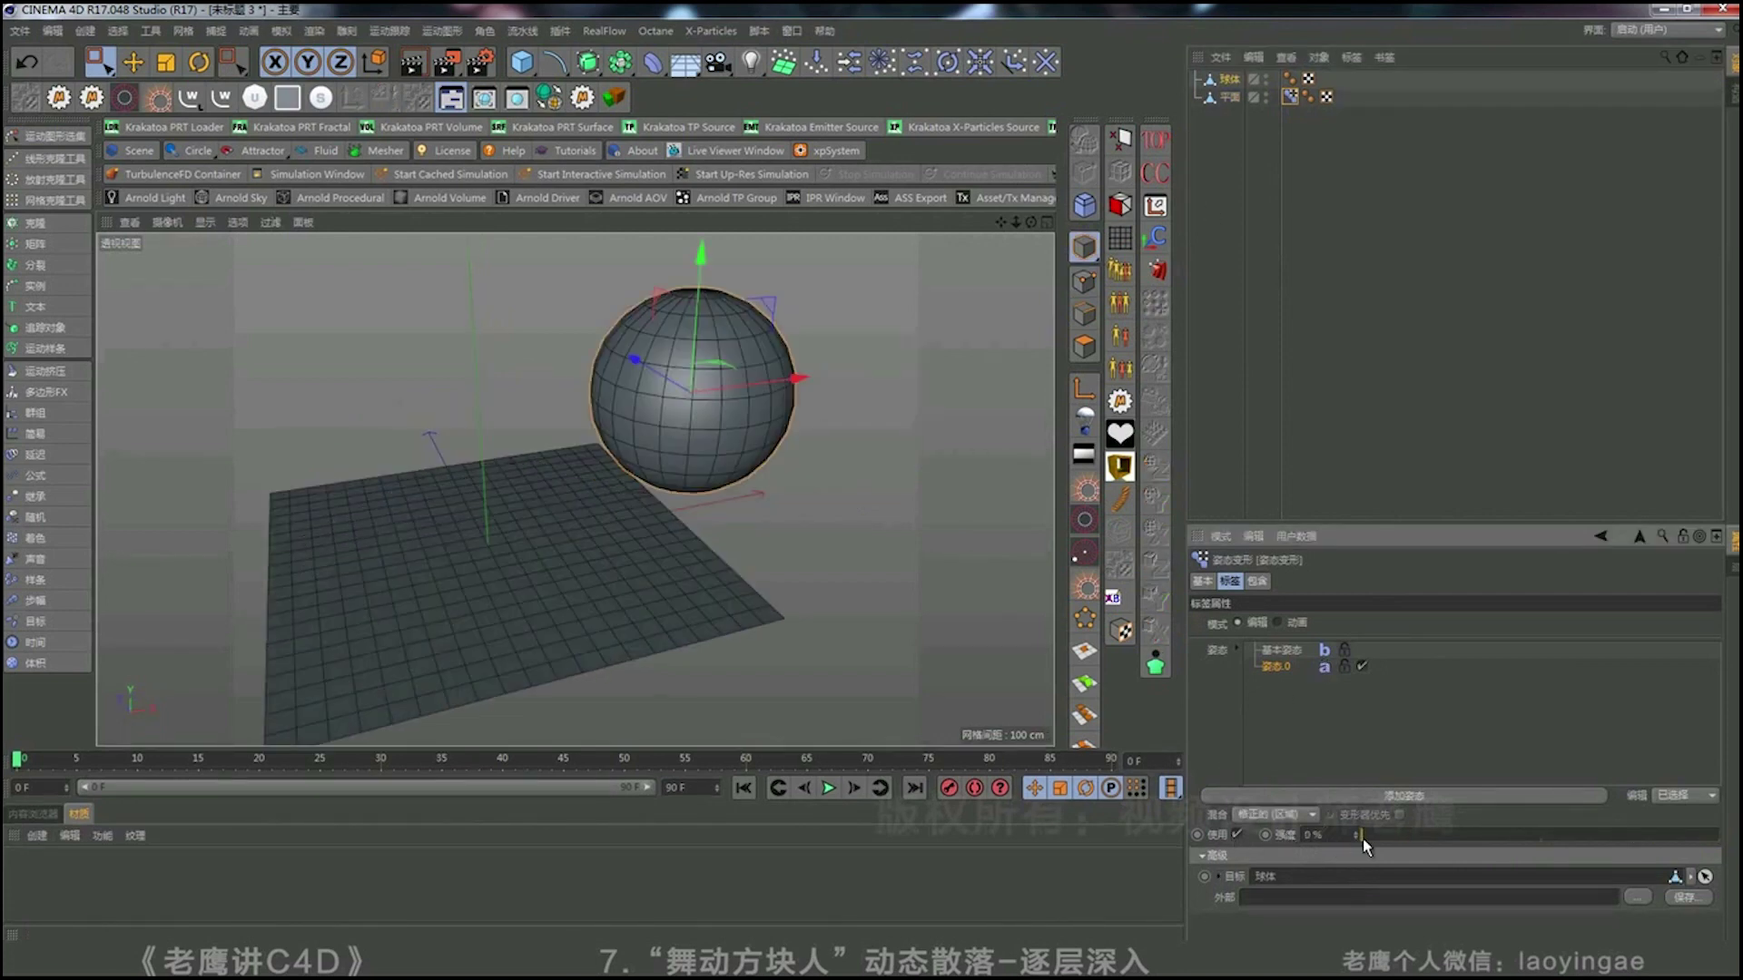
pyautogui.moveTo(1366, 846); pyautogui.dragTo(1719, 840)
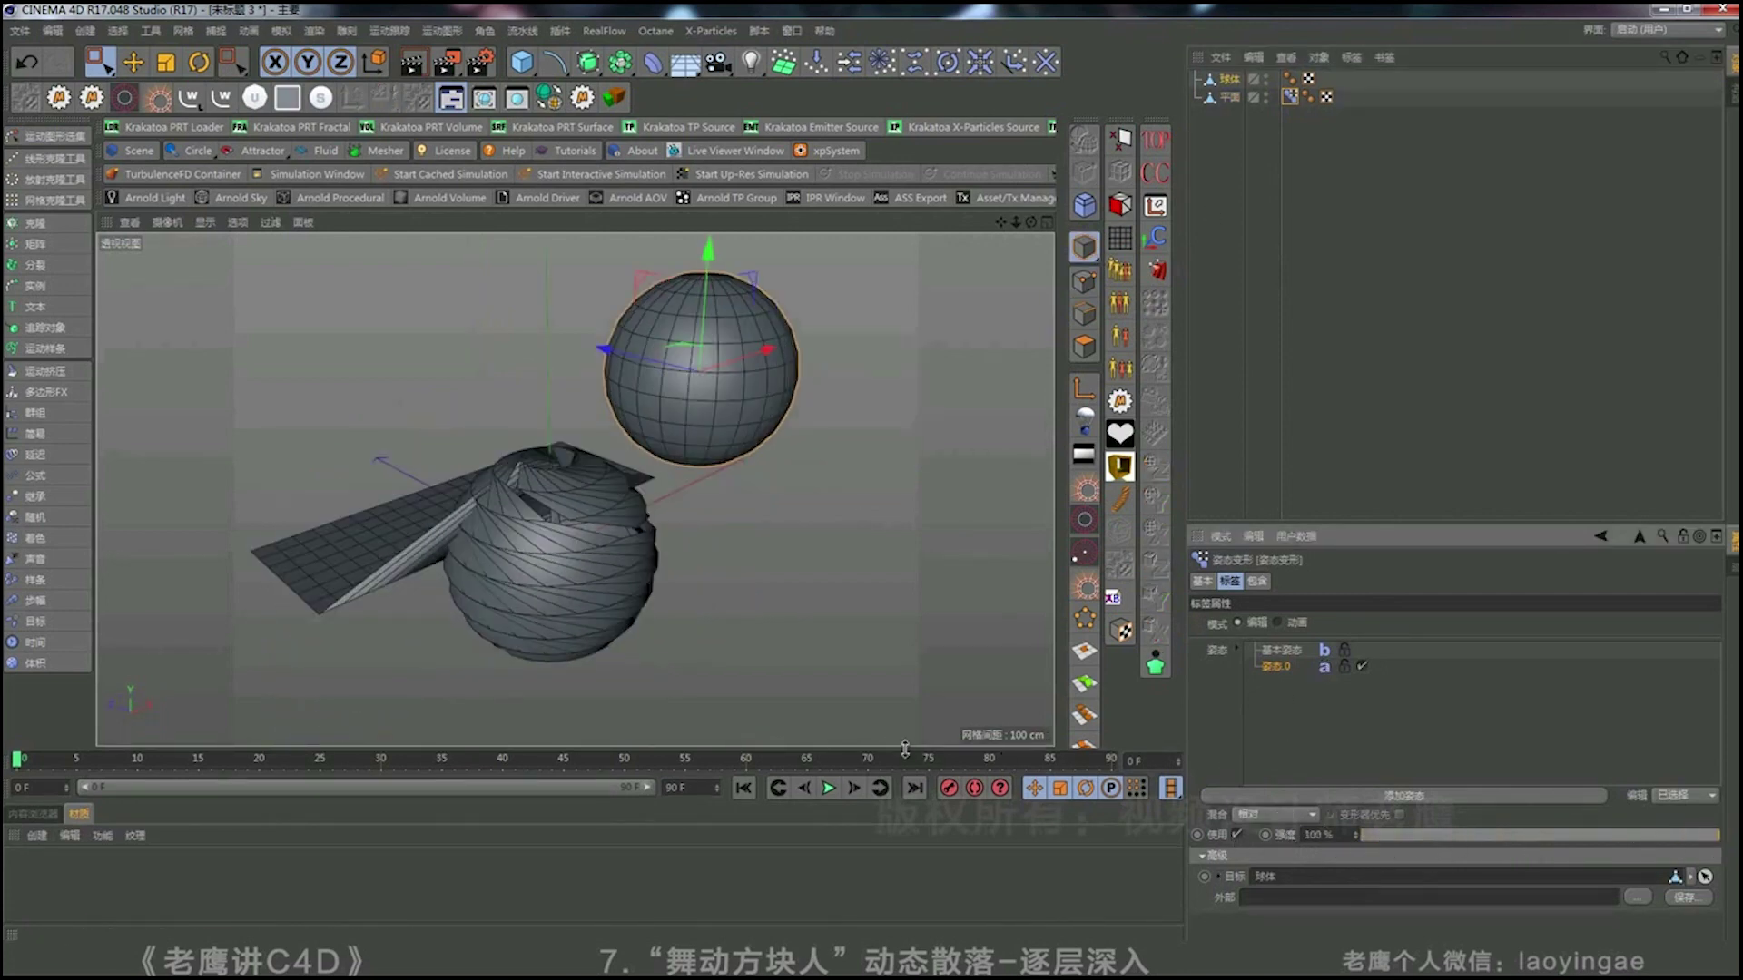
pyautogui.keyDown('alt'); pyautogui.moveTo(712, 687); pyautogui.dragTo(646, 556); pyautogui.keyUp('alt')
pyautogui.keyDown('alt'); pyautogui.moveTo(712, 427); pyautogui.dragTo(617, 483); pyautogui.keyUp('alt')
# Enable 位置, 缩放 and 旋转 mixing in the plane's 姿态变形 tag.
pyautogui.click(1202, 582)
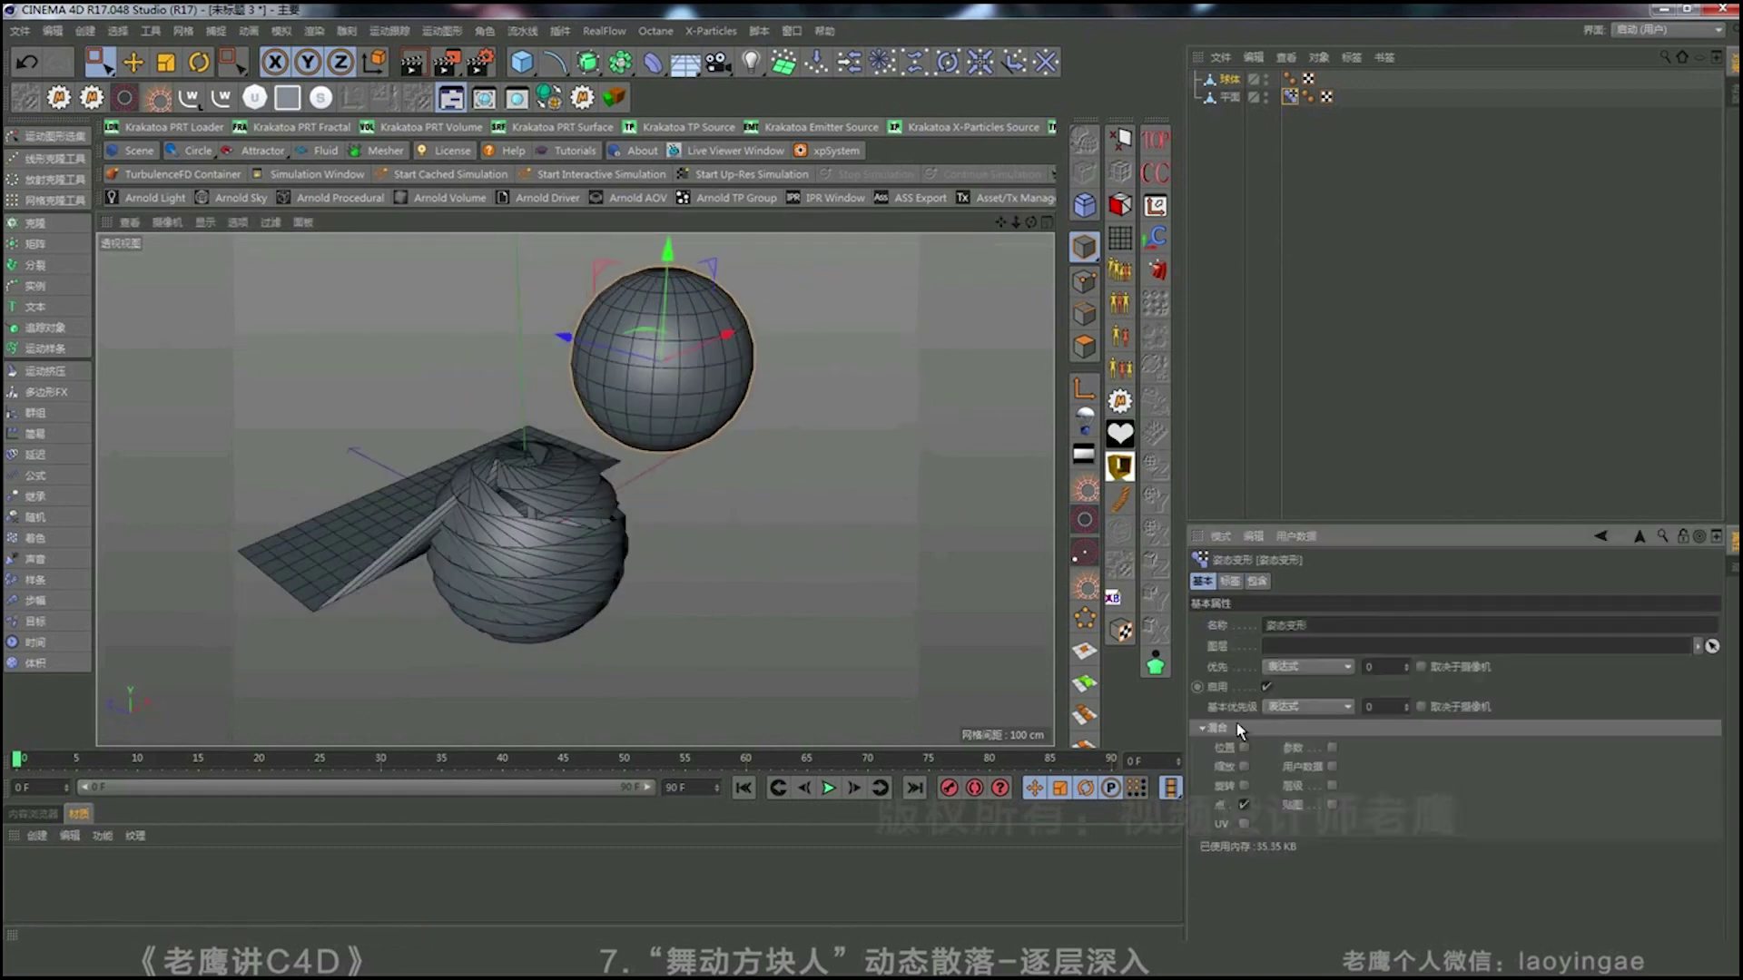
pyautogui.click(1244, 748)
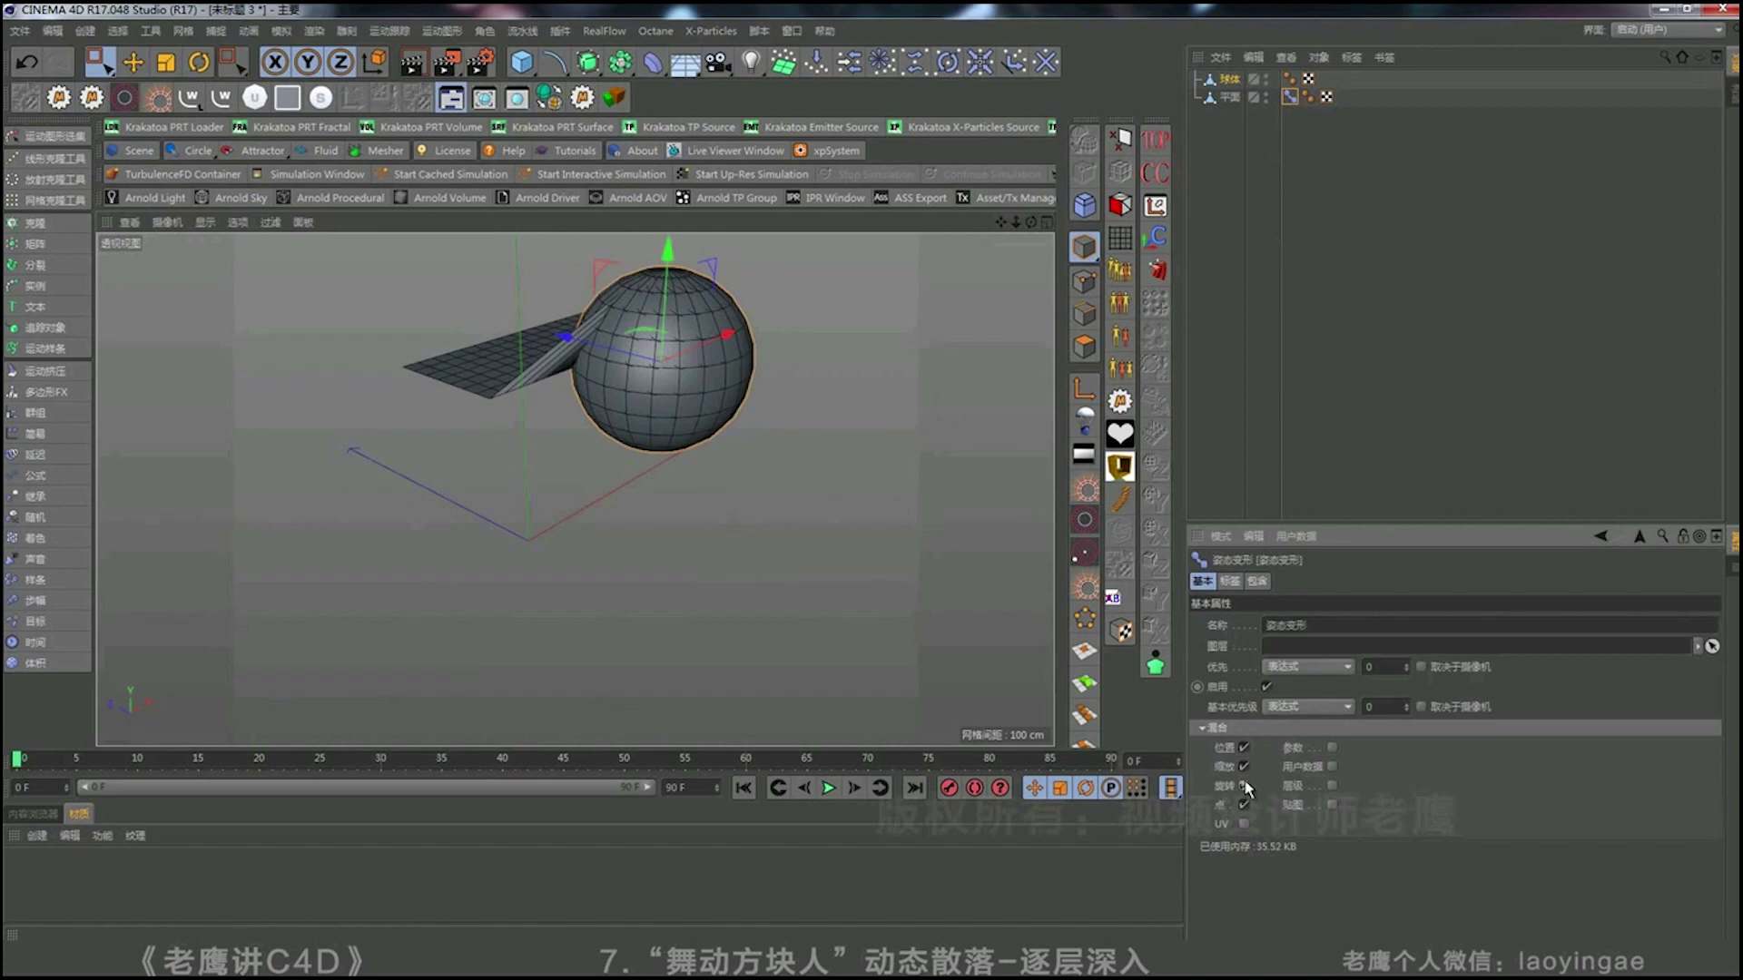
pyautogui.moveTo(594, 325)
pyautogui.keyDown('alt'); pyautogui.mouseDown()
pyautogui.moveTo(752, 350)
pyautogui.moveTo(605, 349)
pyautogui.mouseUp(); pyautogui.keyUp('alt')
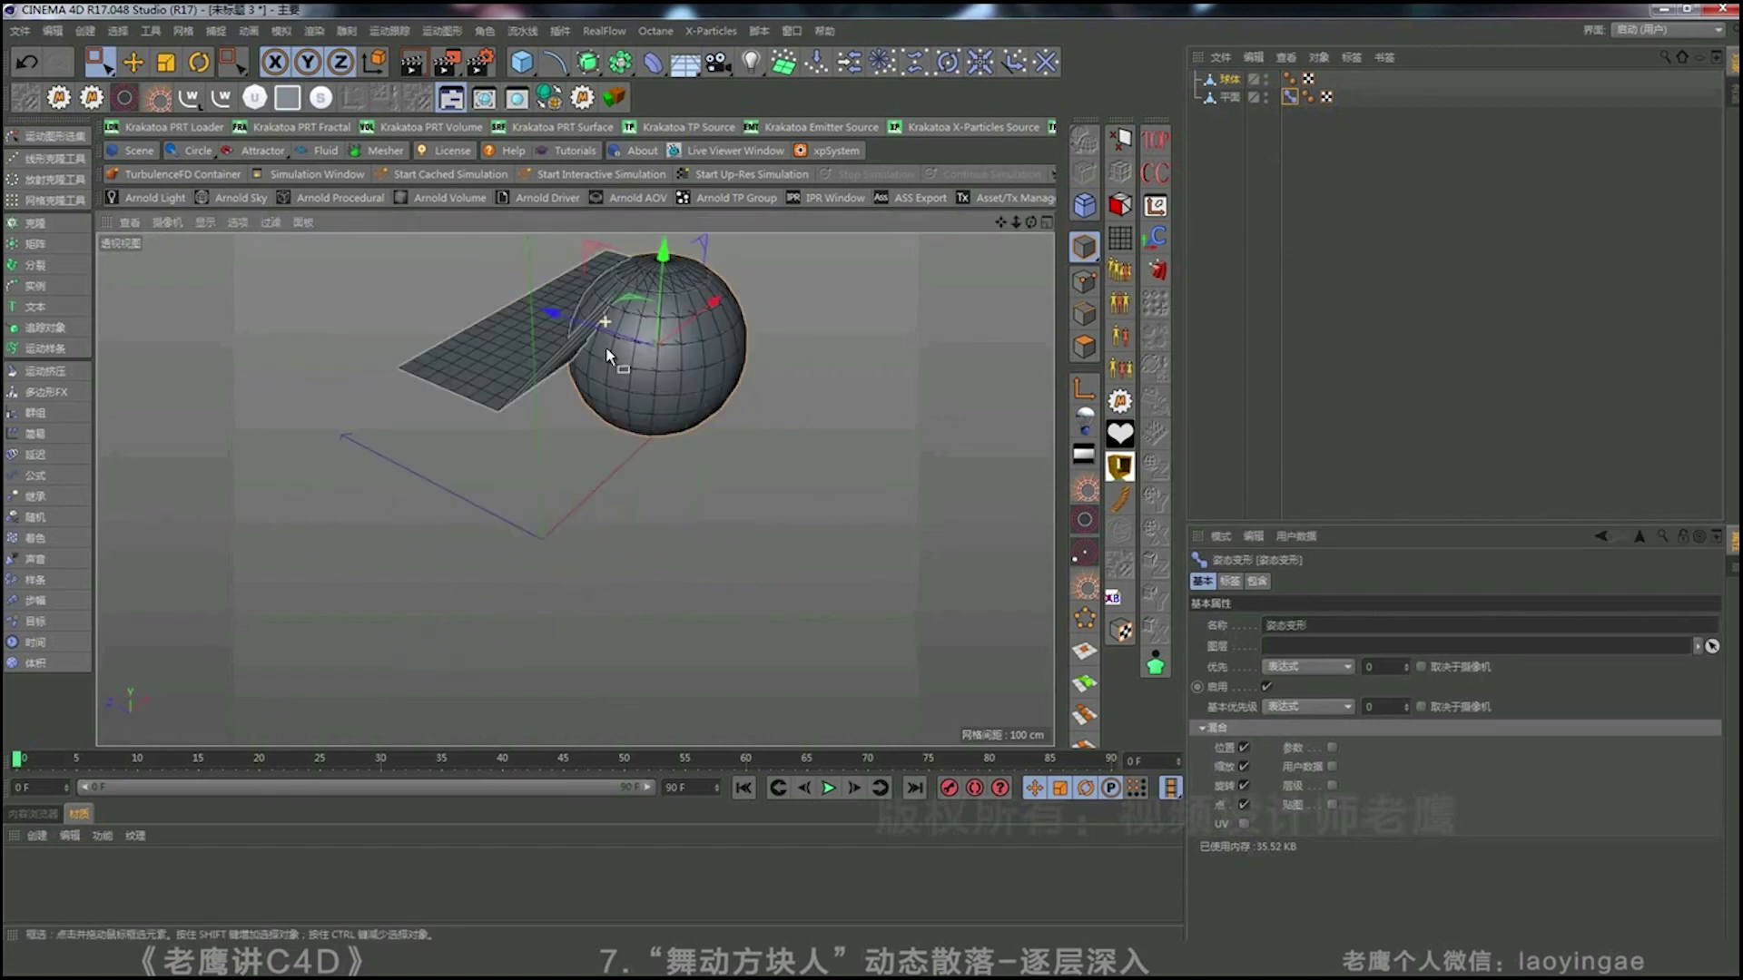
# Scrub the strength of pose 姿态.0 down and back to 100% to compare the plane's morph with the sphere.
pyautogui.keyDown('alt'); pyautogui.moveTo(625, 333); pyautogui.dragTo(666, 349, button='right'); pyautogui.keyUp('alt')
pyautogui.keyDown('alt'); pyautogui.moveTo(668, 371); pyautogui.dragTo(626, 445, button='middle'); pyautogui.keyUp('alt')
pyautogui.click(1238, 583)
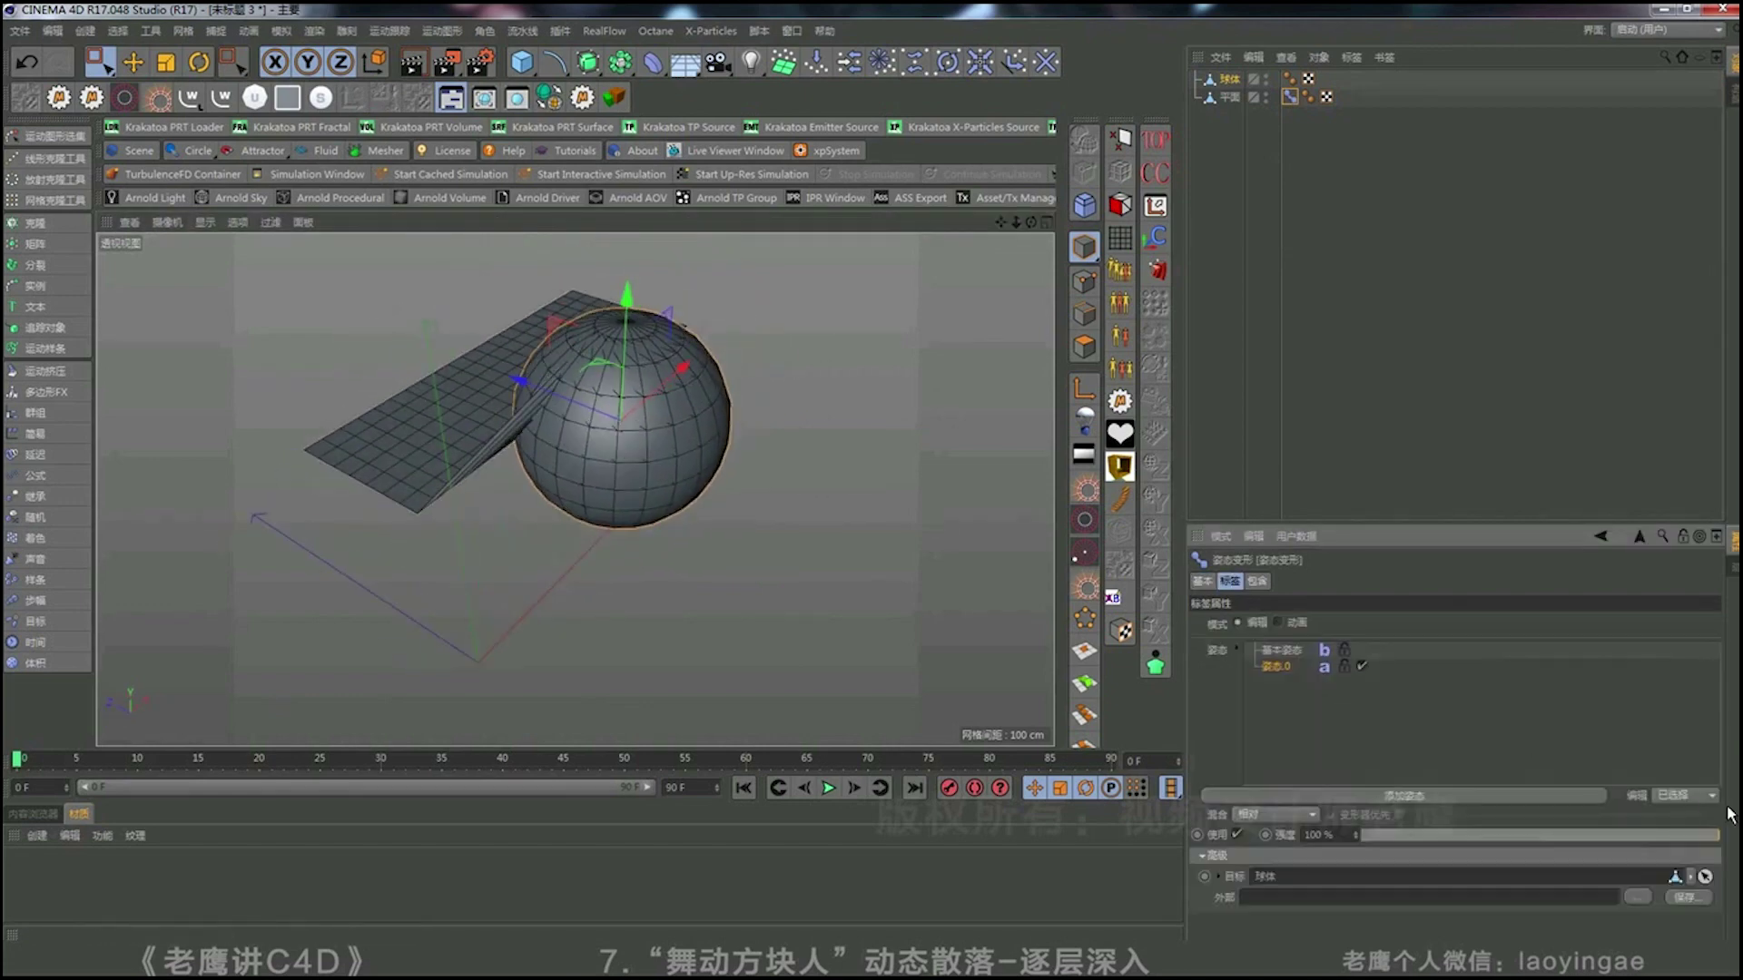
pyautogui.moveTo(1683, 833); pyautogui.dragTo(1409, 833)
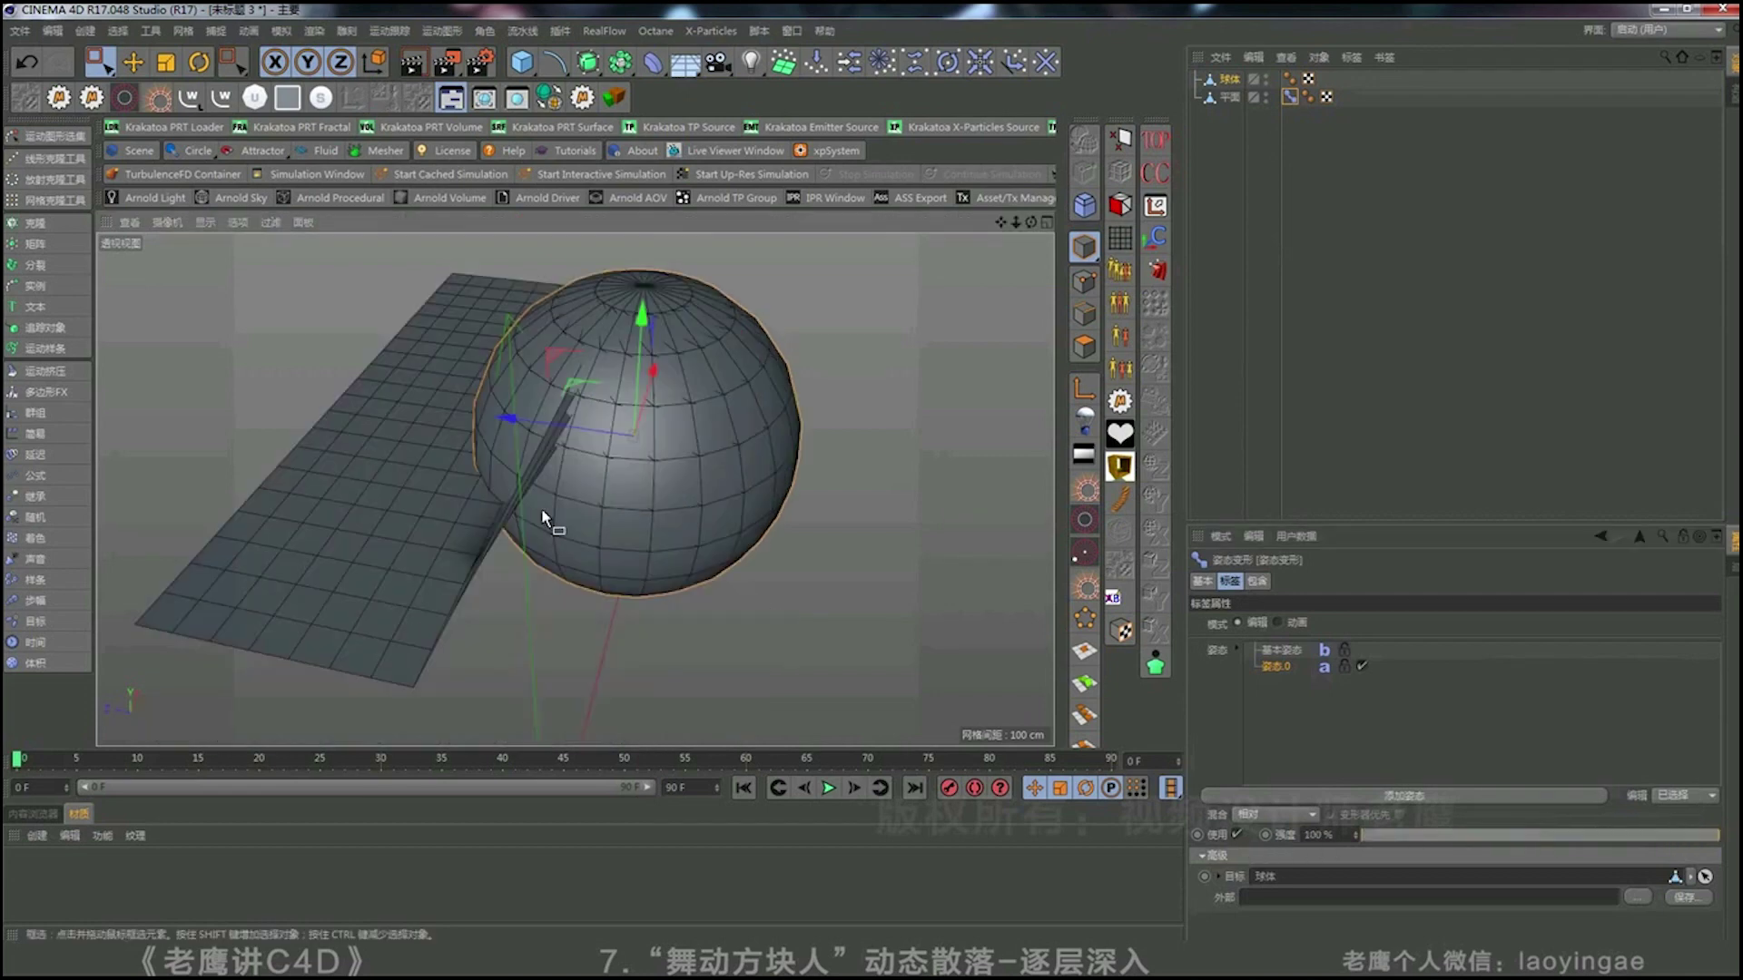
pyautogui.keyDown('alt'); pyautogui.moveTo(584, 500); pyautogui.dragTo(534, 461); pyautogui.keyUp('alt')
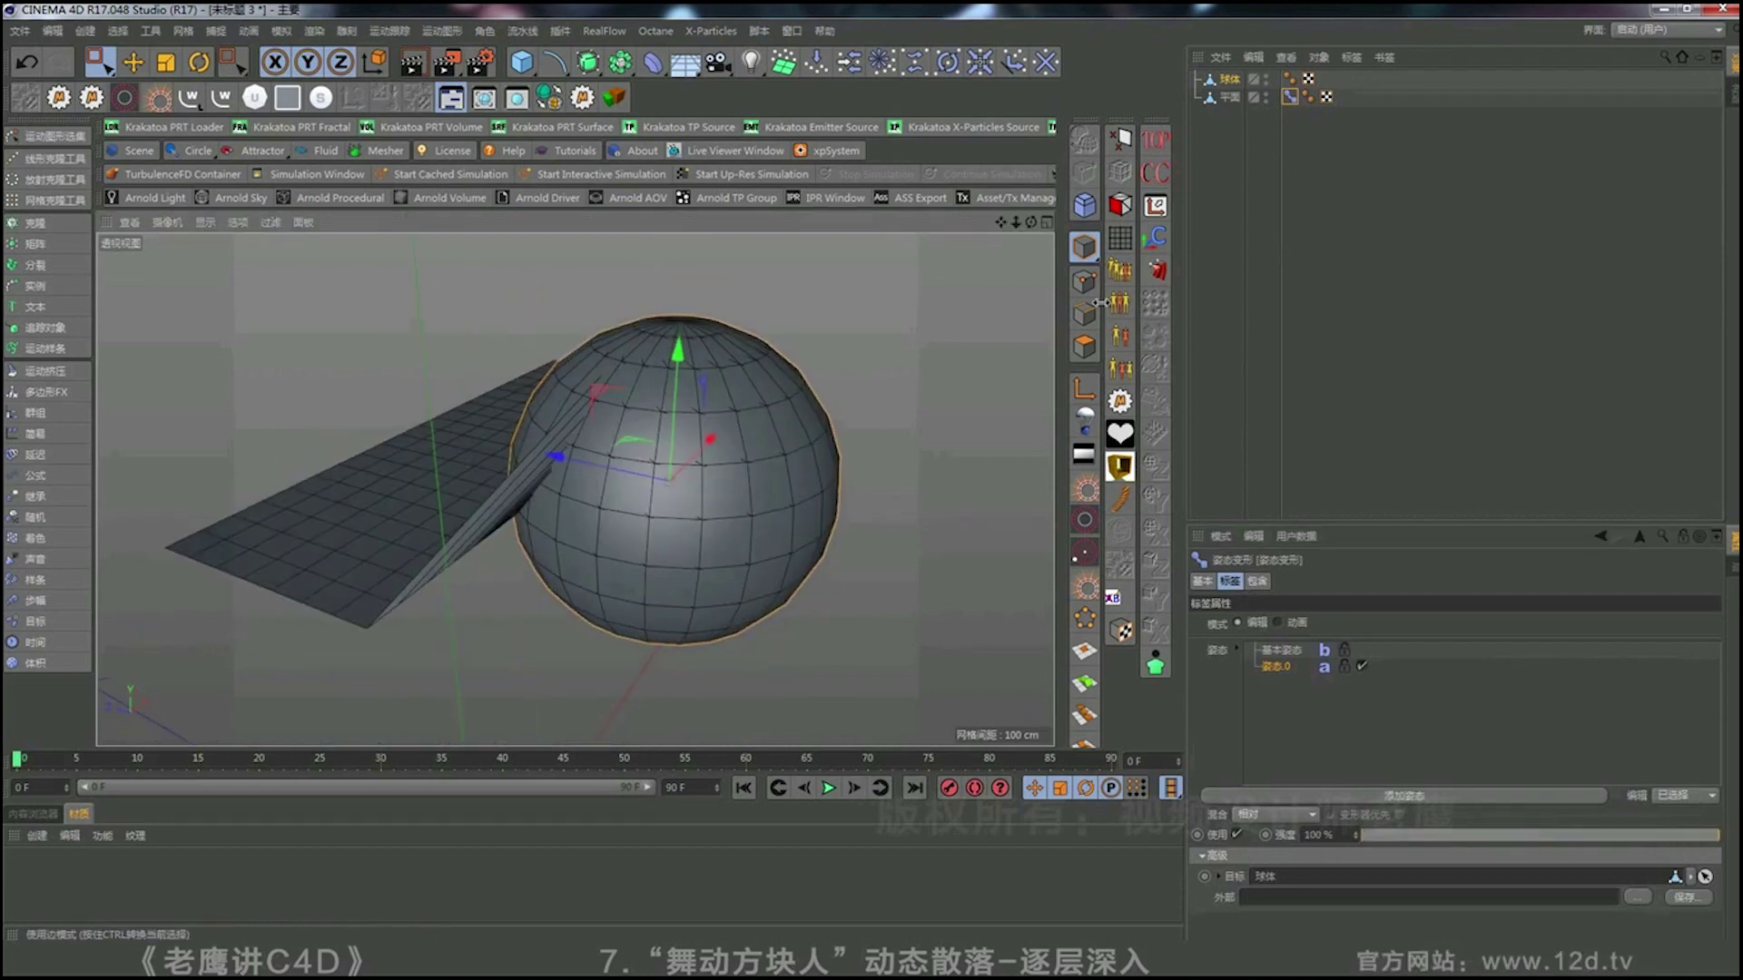
# Select a vertical band of polygons on the sphere's side facing away from the plane and subdivide it with 细分.
pyautogui.click(1229, 86)
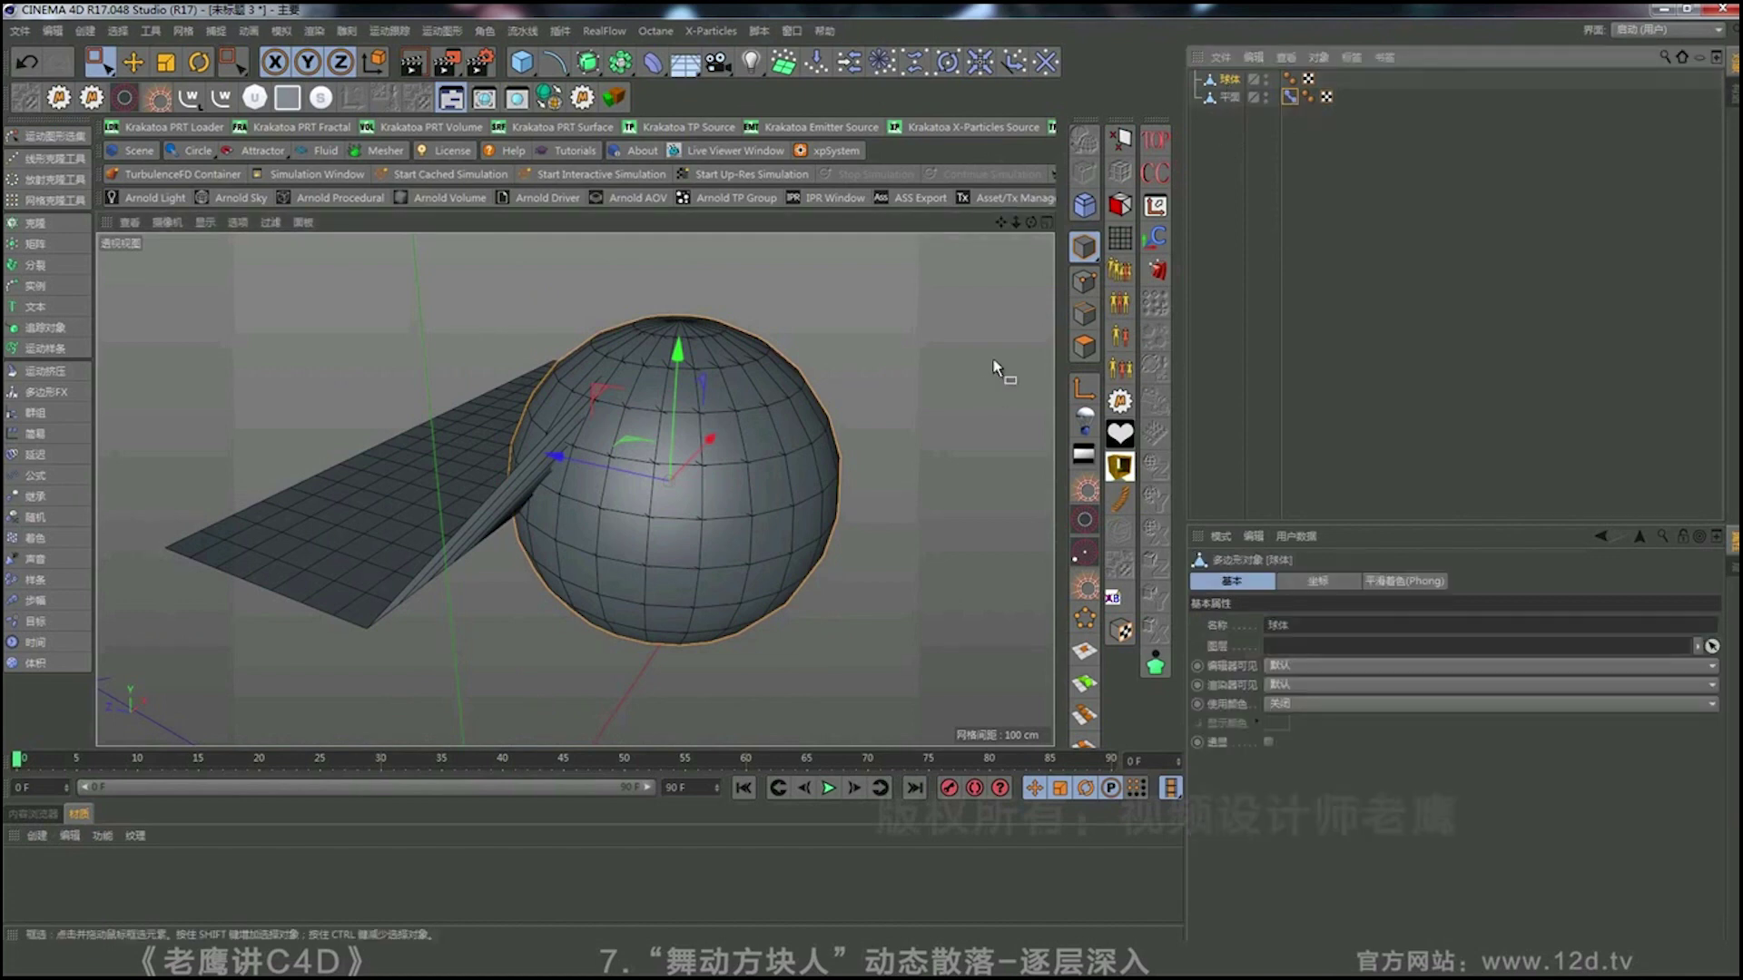
pyautogui.click(1086, 350)
pyautogui.moveTo(98, 62); pyautogui.dragTo(187, 117)
pyautogui.moveTo(903, 622); pyautogui.dragTo(735, 300)
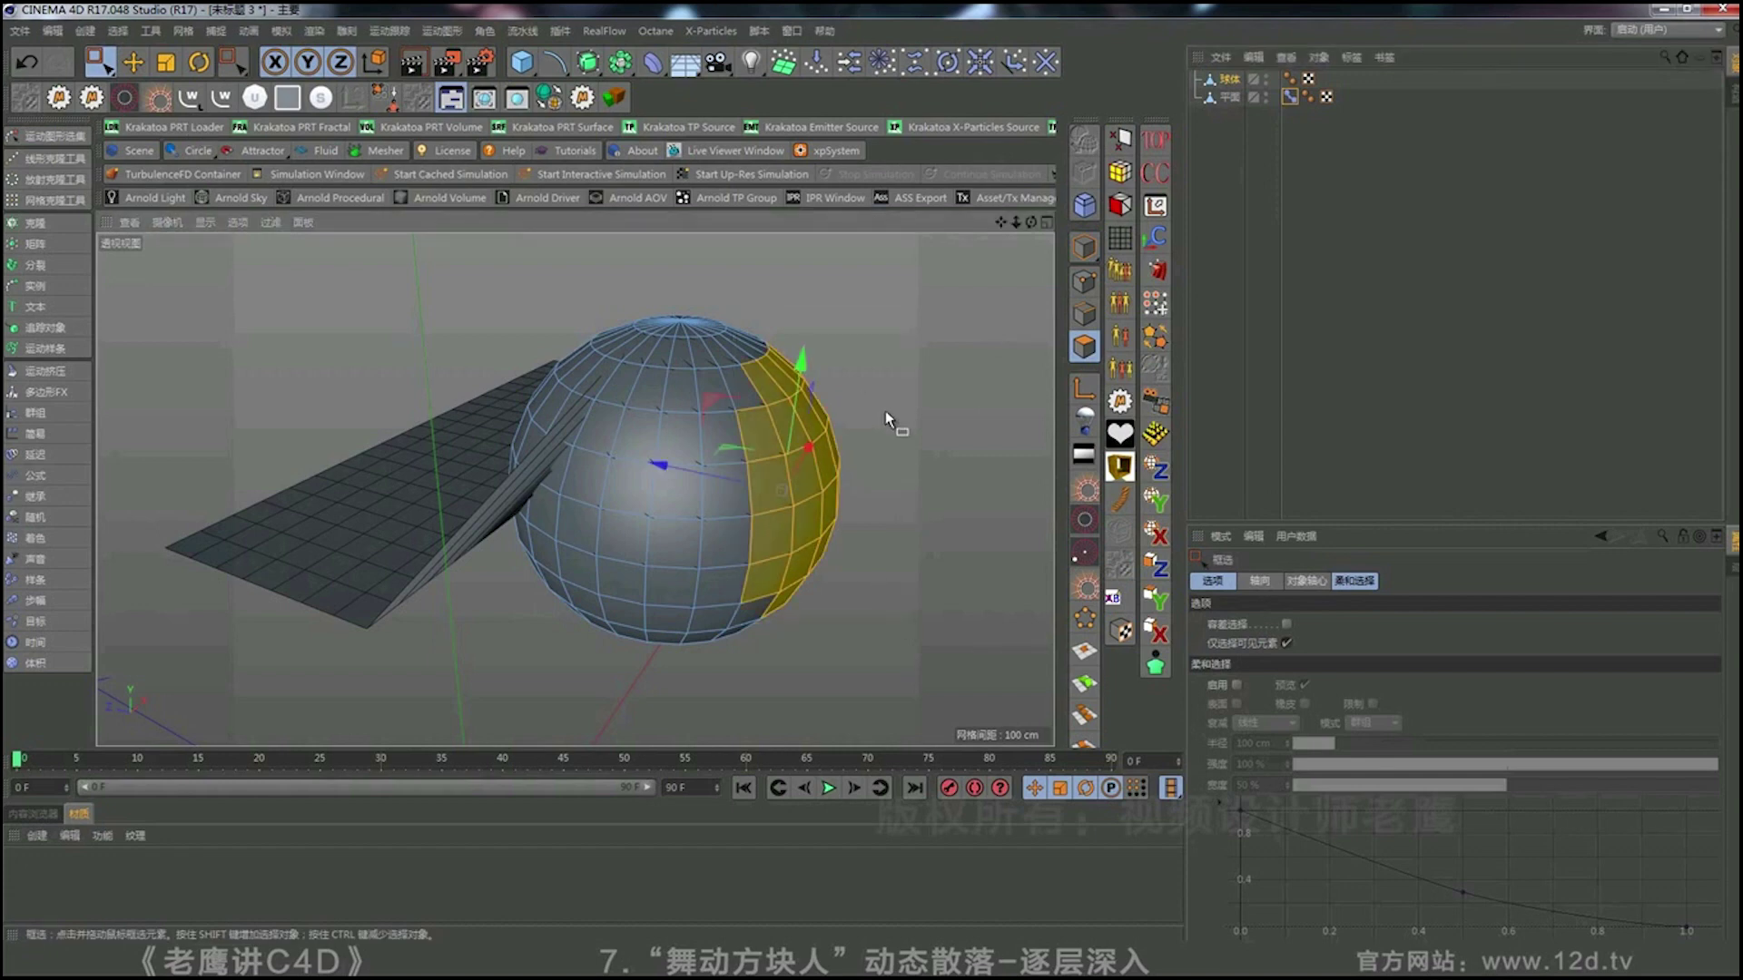
pyautogui.moveTo(886, 418)
pyautogui.keyDown('alt'); pyautogui.mouseDown()
pyautogui.moveTo(761, 439)
pyautogui.moveTo(907, 431)
pyautogui.mouseUp(); pyautogui.keyUp('alt')
pyautogui.rightClick(911, 440)
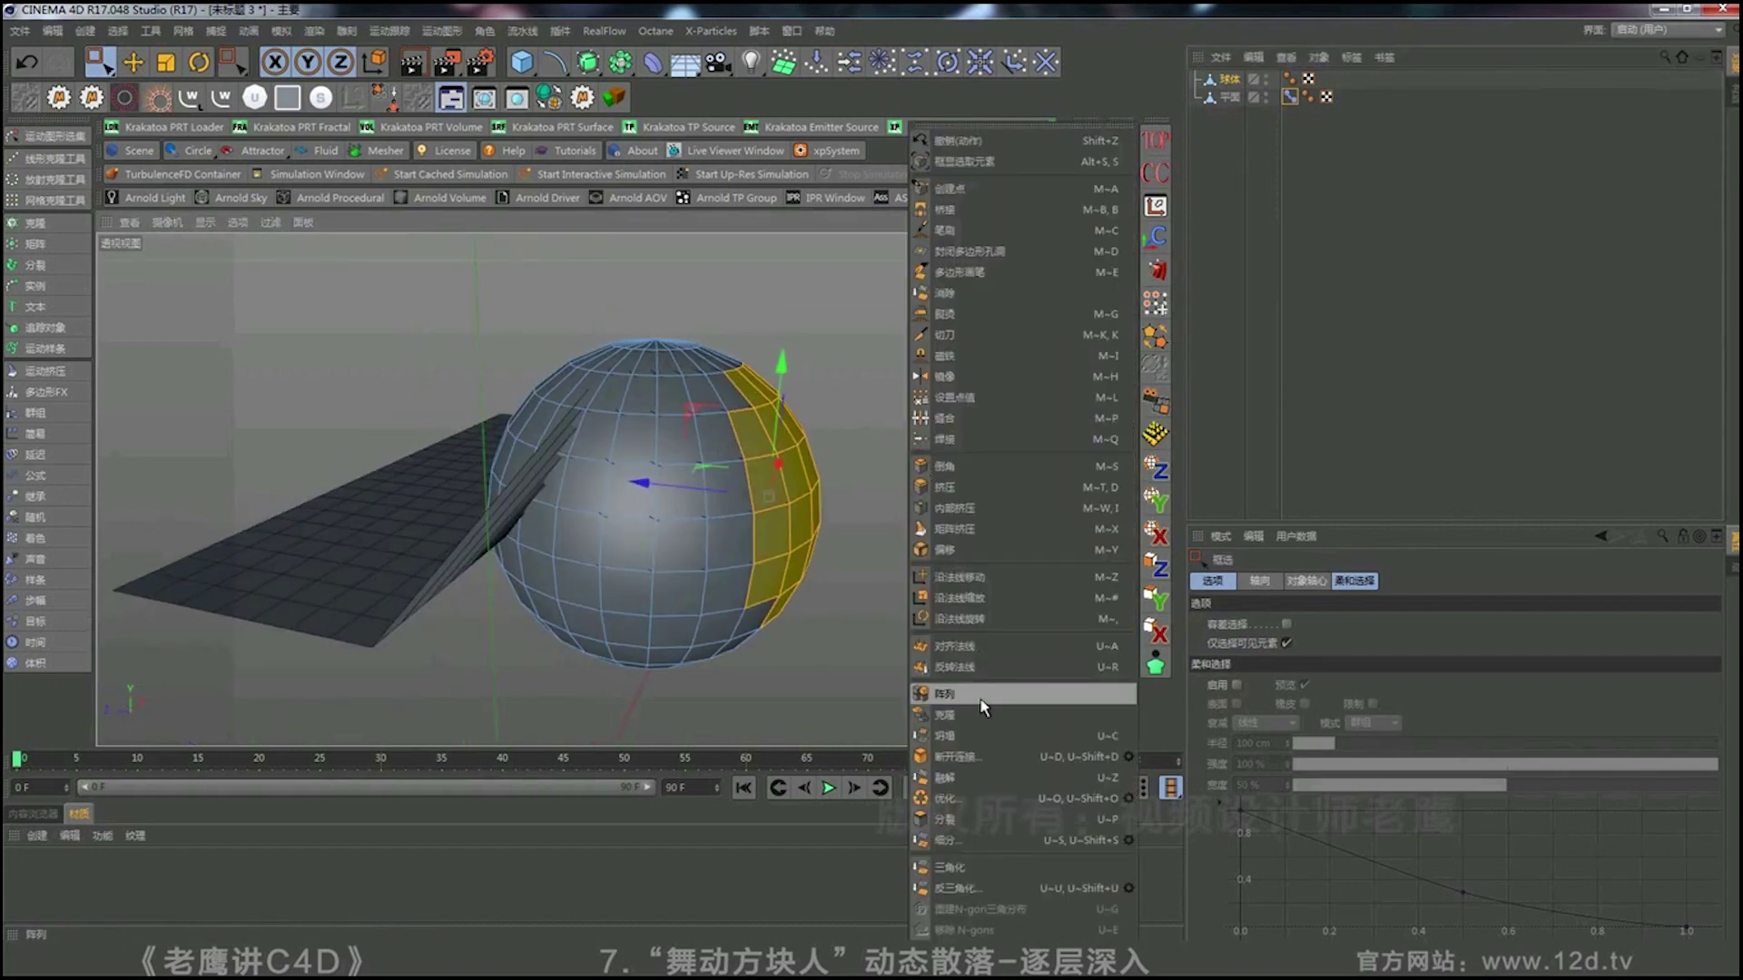
pyautogui.click(980, 842)
# Subdivide the sphere's upper polygons on the side near the plane with 细分.
pyautogui.keyDown('alt'); pyautogui.moveTo(423, 510); pyautogui.dragTo(507, 554); pyautogui.keyUp('alt')
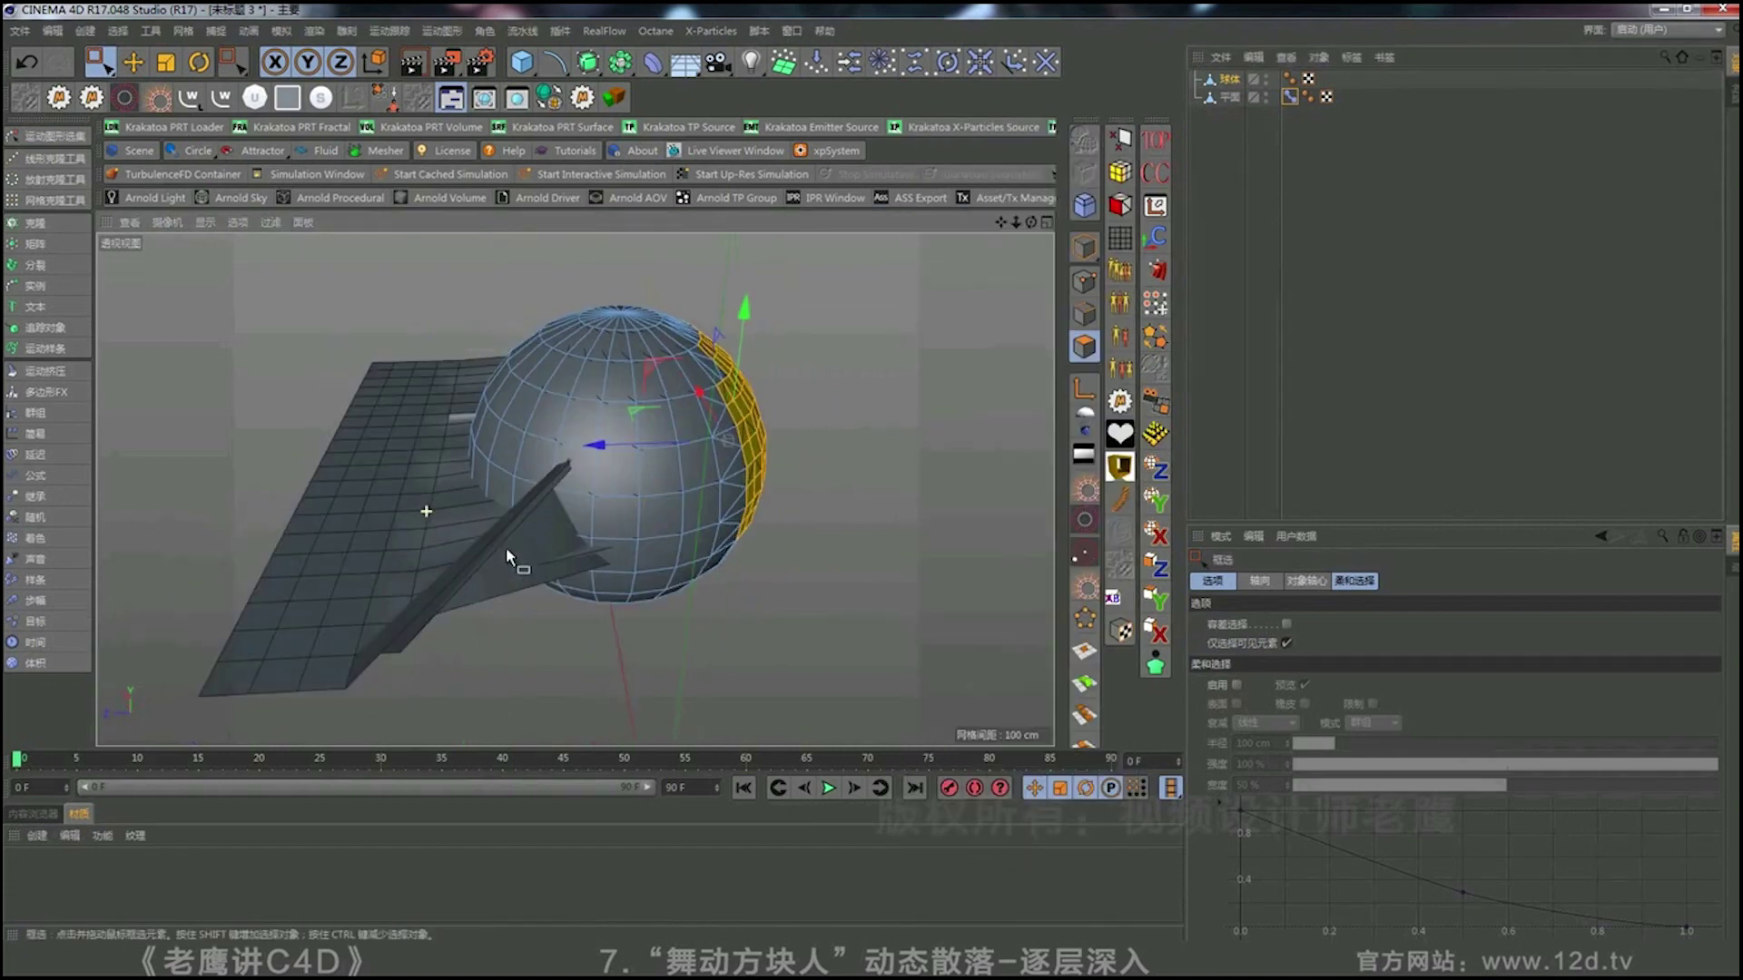
pyautogui.moveTo(460, 262); pyautogui.dragTo(689, 482)
pyautogui.rightClick(848, 373)
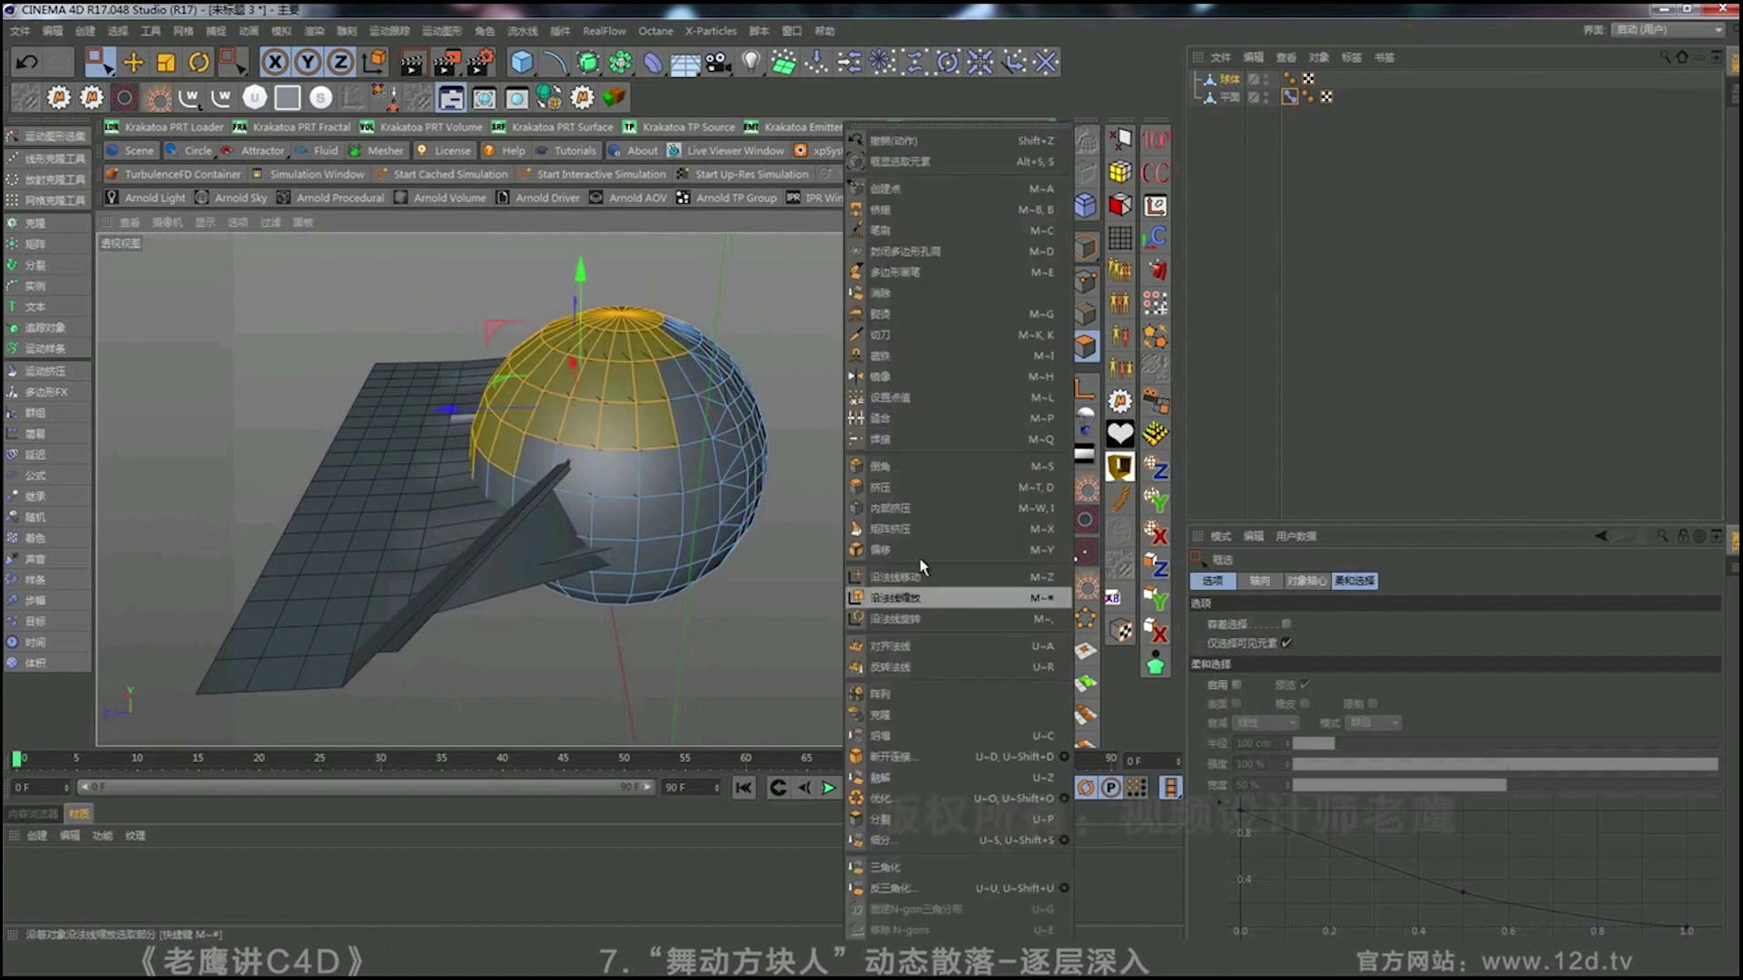
pyautogui.click(923, 841)
# Return to model mode and review the pose strength in the plane's 姿态变形 tag against the subdivided sphere.
pyautogui.keyDown('alt'); pyautogui.moveTo(588, 554); pyautogui.dragTo(908, 417); pyautogui.keyUp('alt')
pyautogui.click(1088, 250)
pyautogui.click(1291, 98)
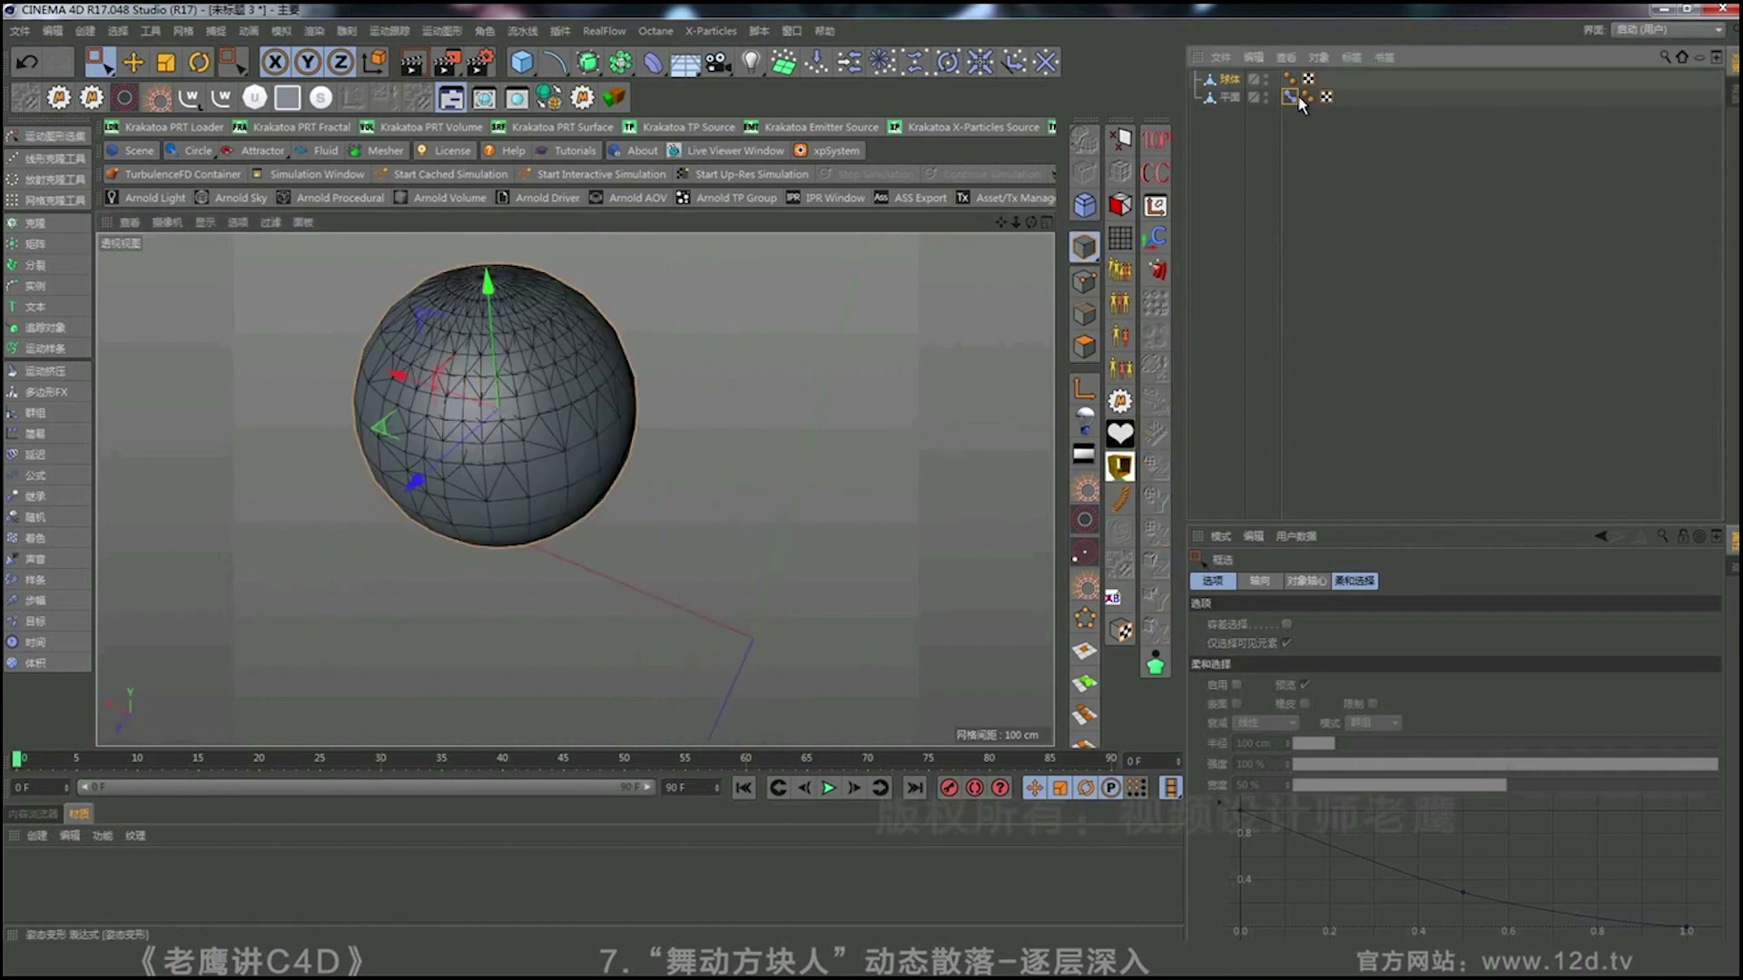
pyautogui.moveTo(1724, 839)
pyautogui.mouseDown()
pyautogui.moveTo(1302, 842)
pyautogui.moveTo(1398, 837)
pyautogui.moveTo(1720, 835)
pyautogui.moveTo(945, 867)
pyautogui.moveTo(1720, 837)
pyautogui.mouseUp()
pyautogui.click(1291, 124)
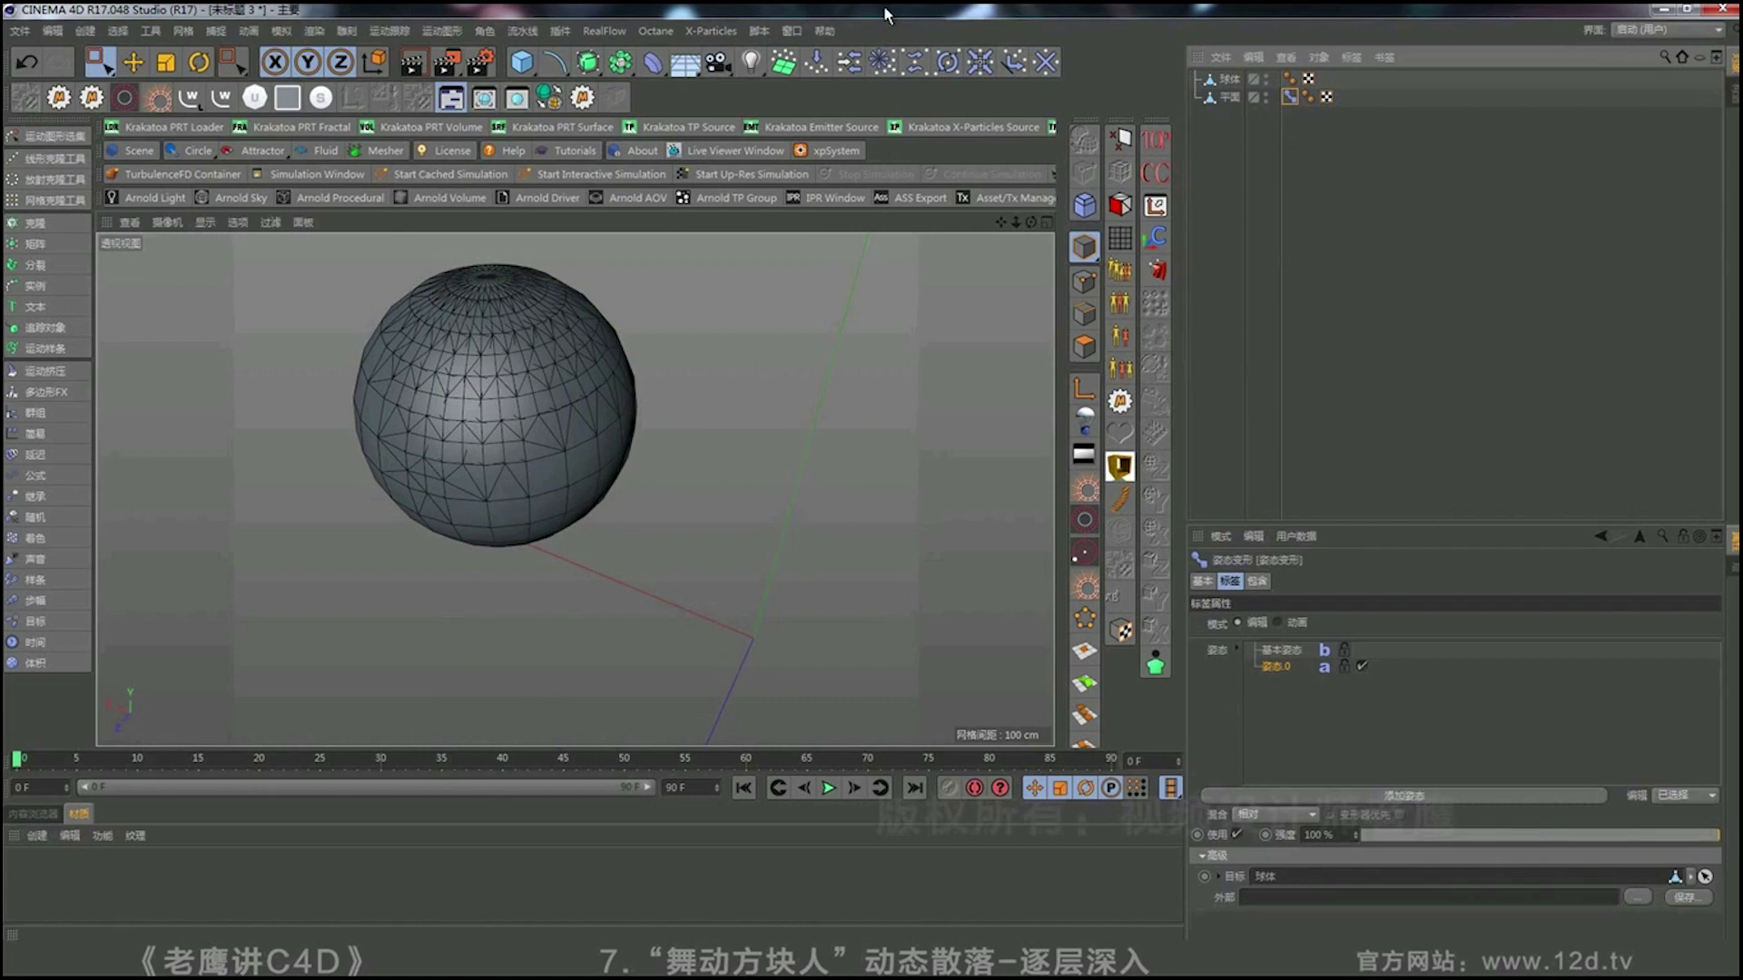
# Switch to the 人物动画1.c4d document, enlarge its object list, and disable the 着色 effector, the 克隆.2 cloner and its cube.
pyautogui.click(791, 31)
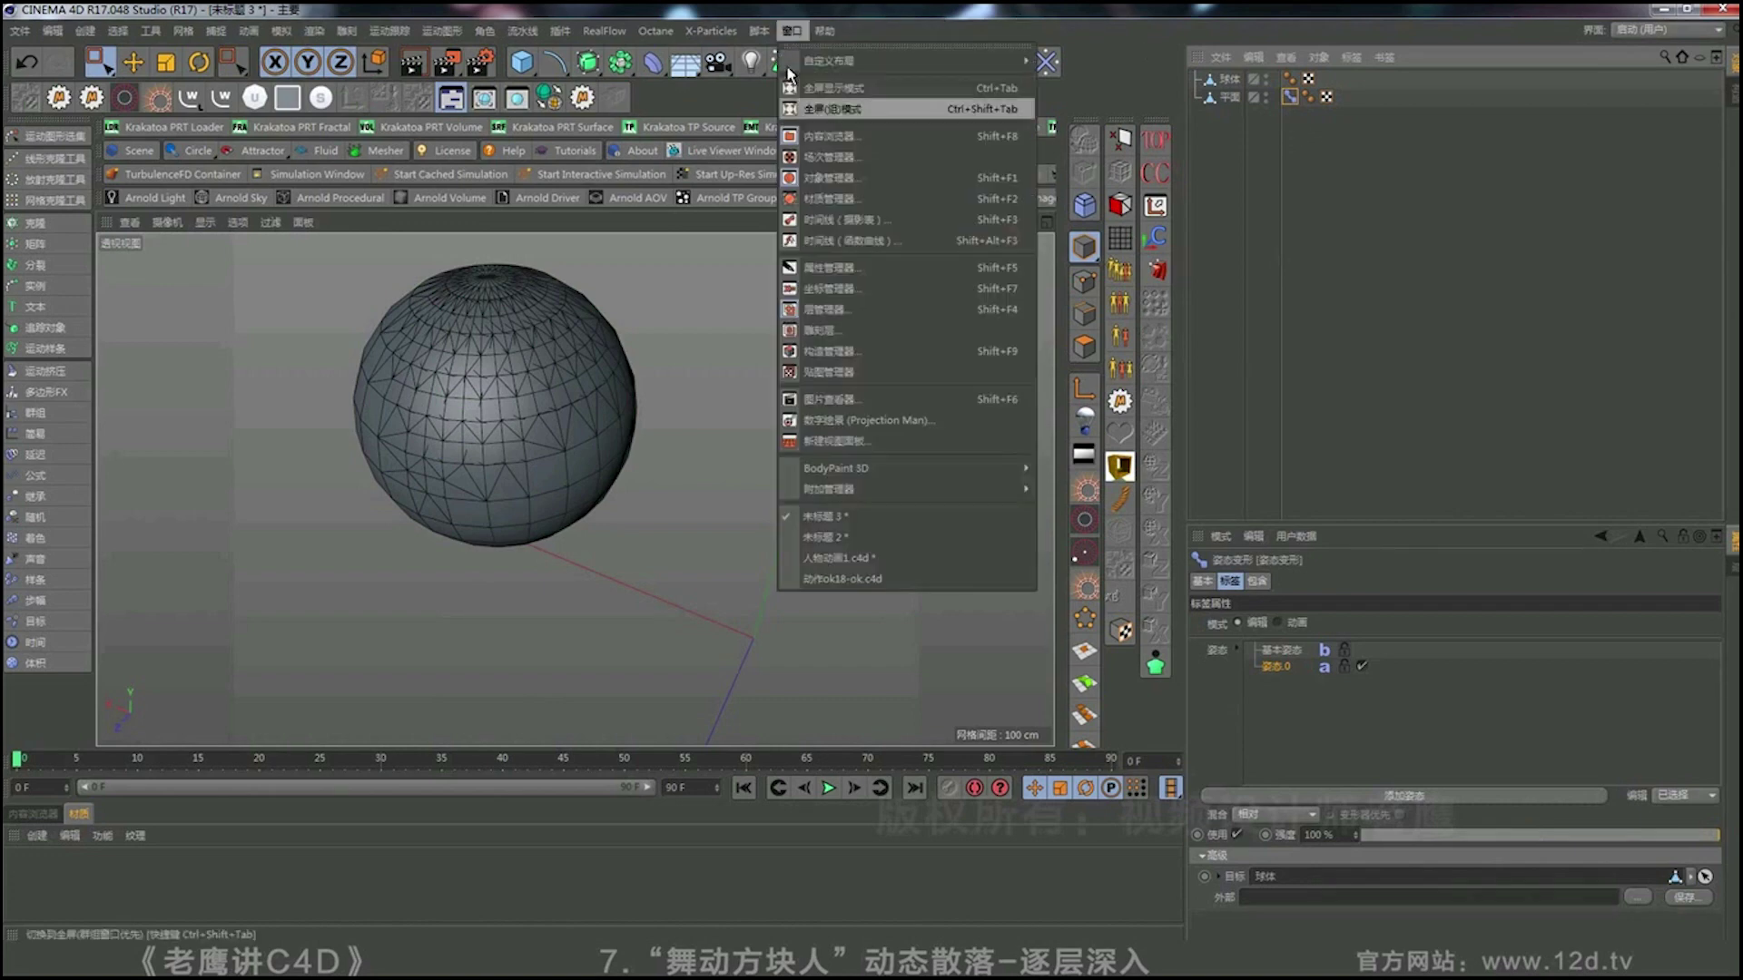
pyautogui.click(862, 559)
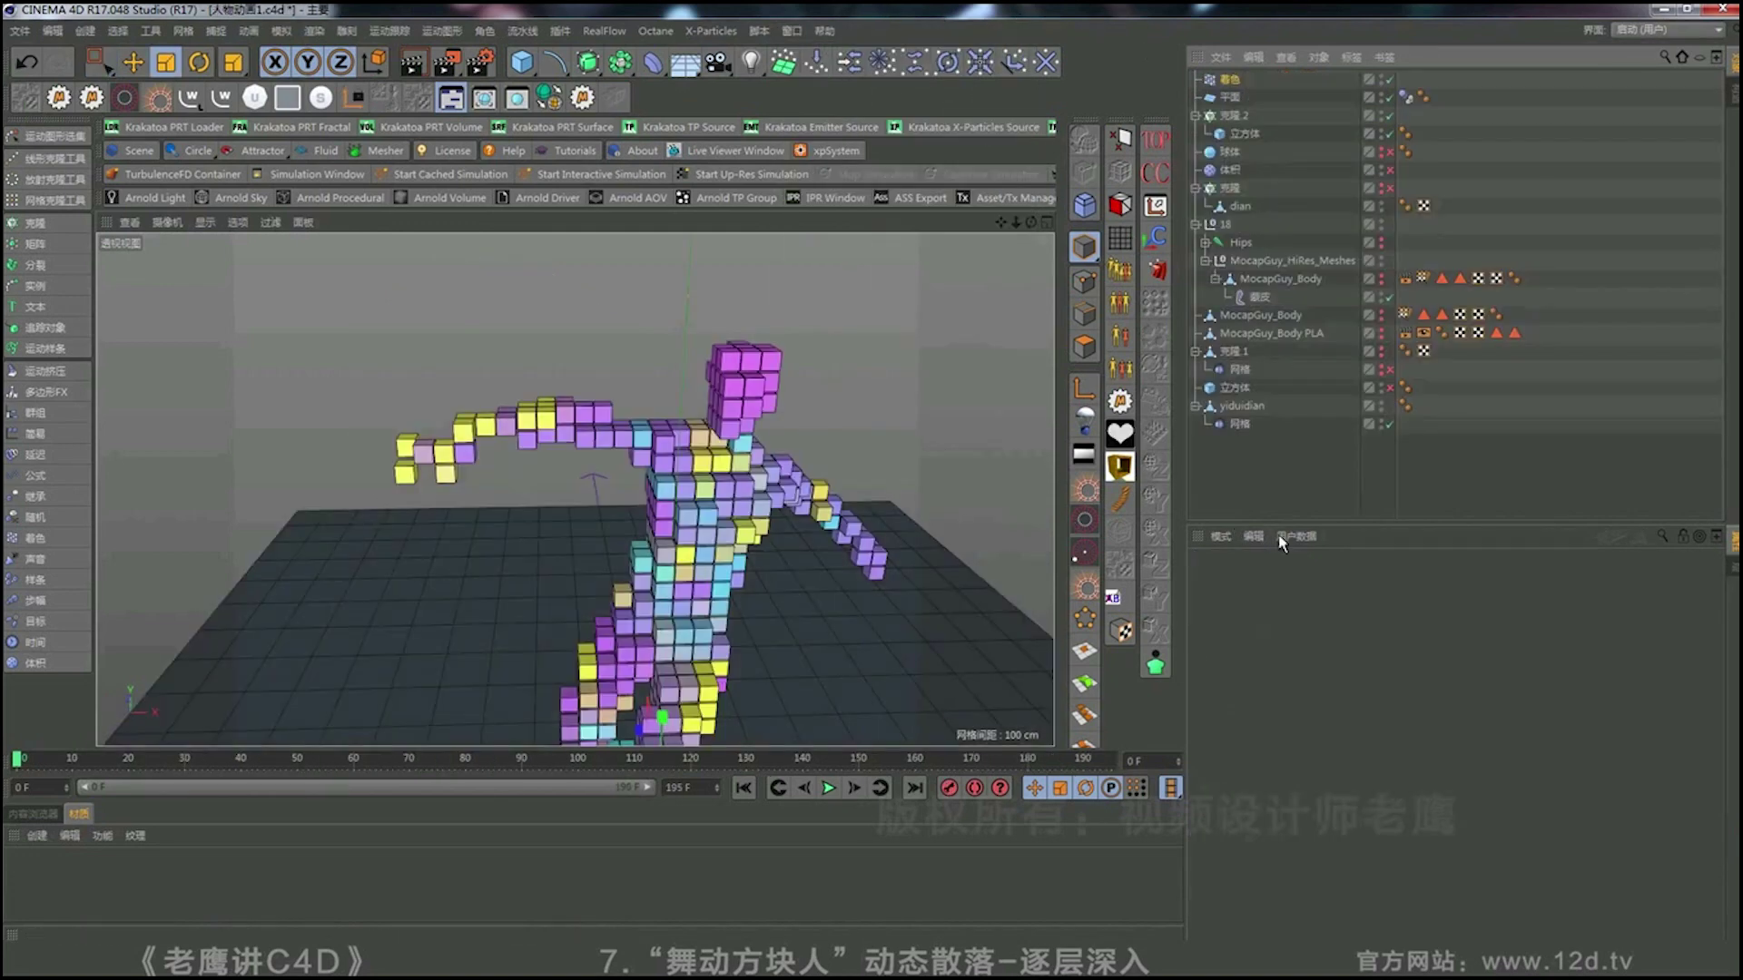
pyautogui.moveTo(1298, 525); pyautogui.dragTo(1298, 829)
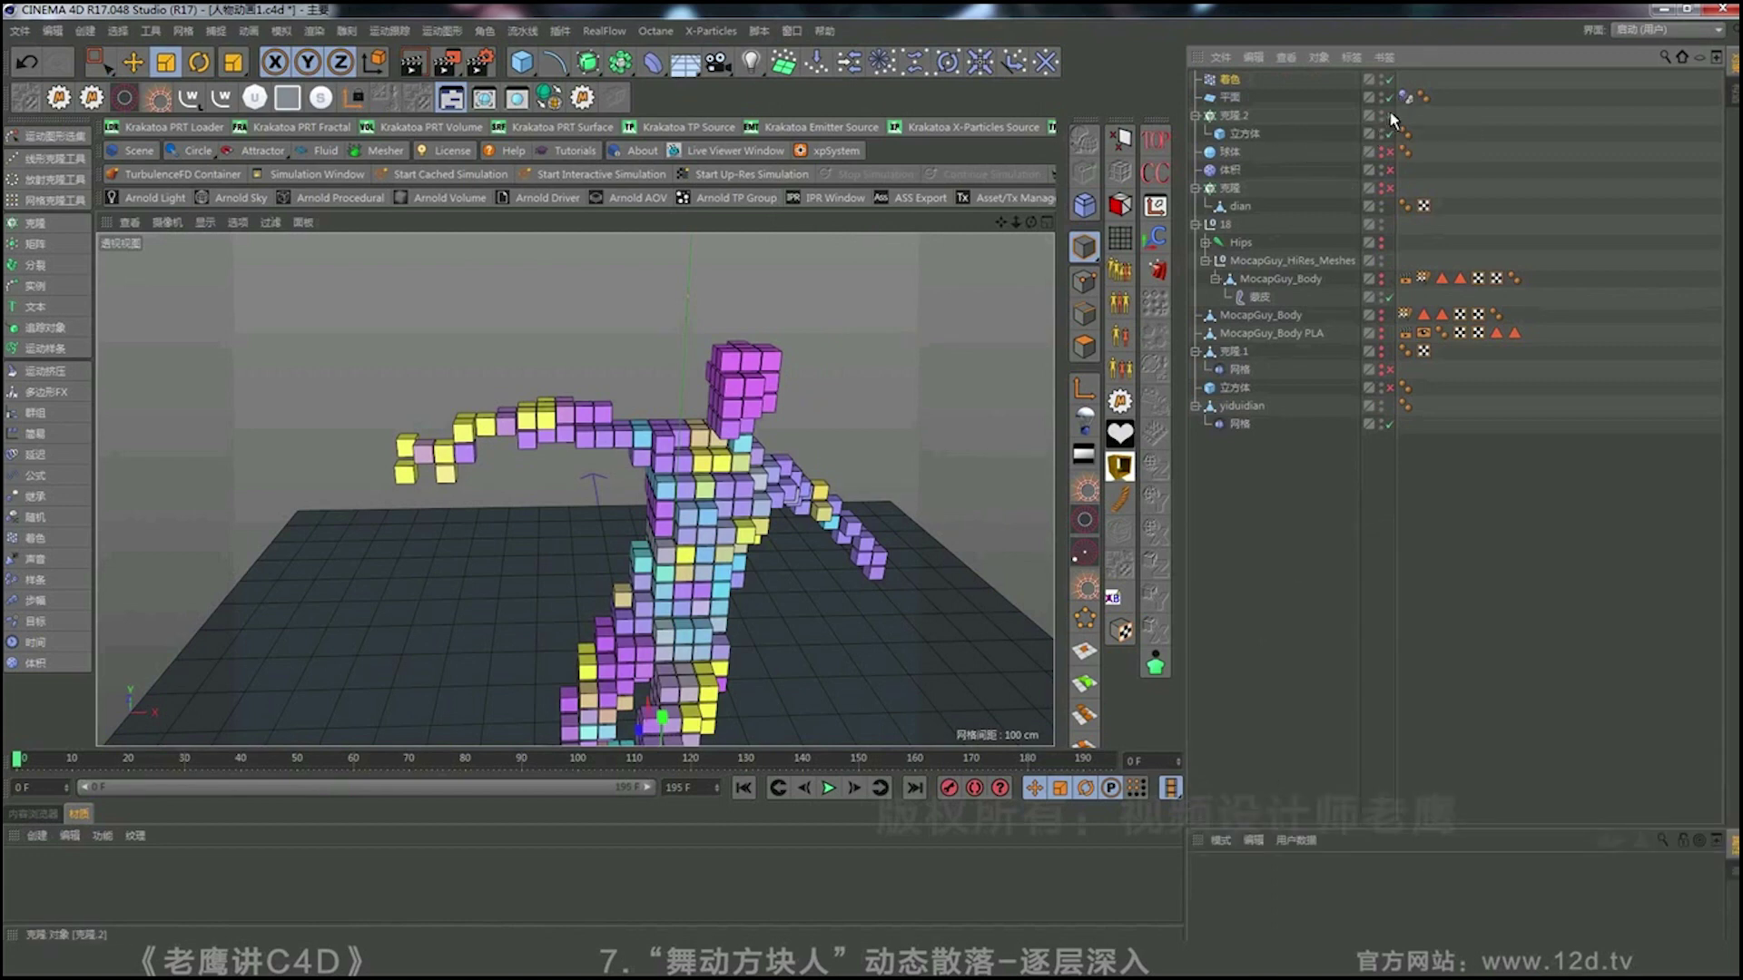
pyautogui.moveTo(1390, 116); pyautogui.dragTo(1395, 132)
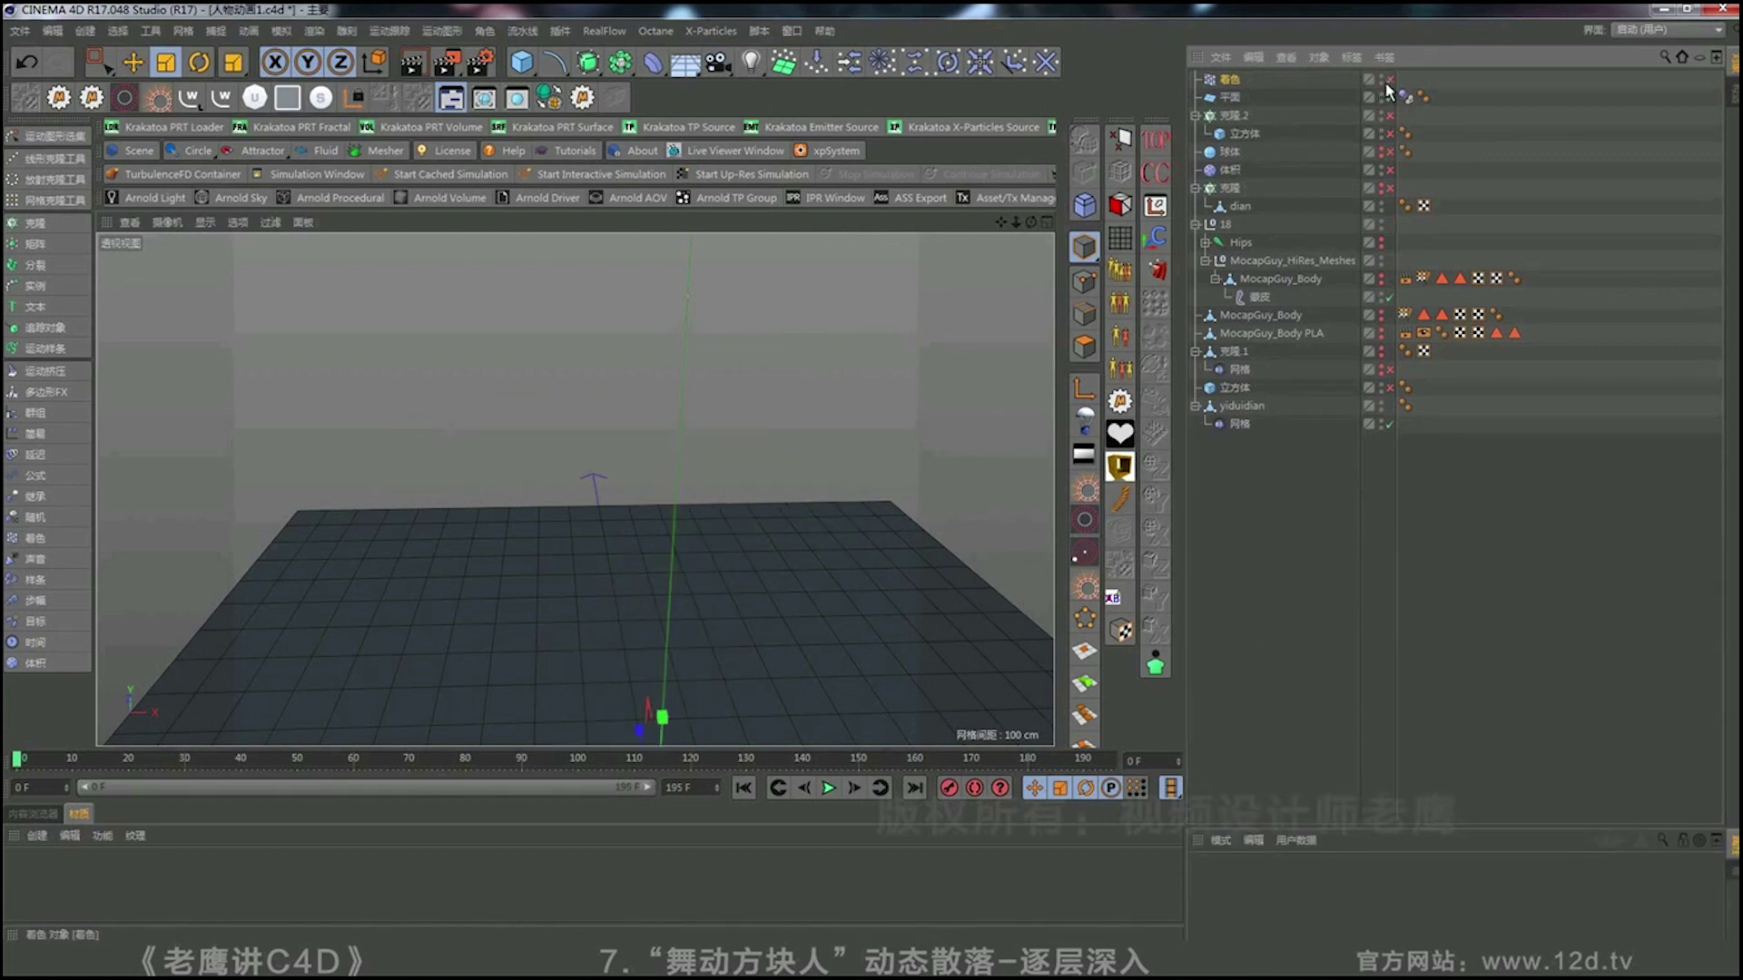
# Select all points of yiduidian and examine its point coordinate list down to the last entry.
pyautogui.click(1255, 404)
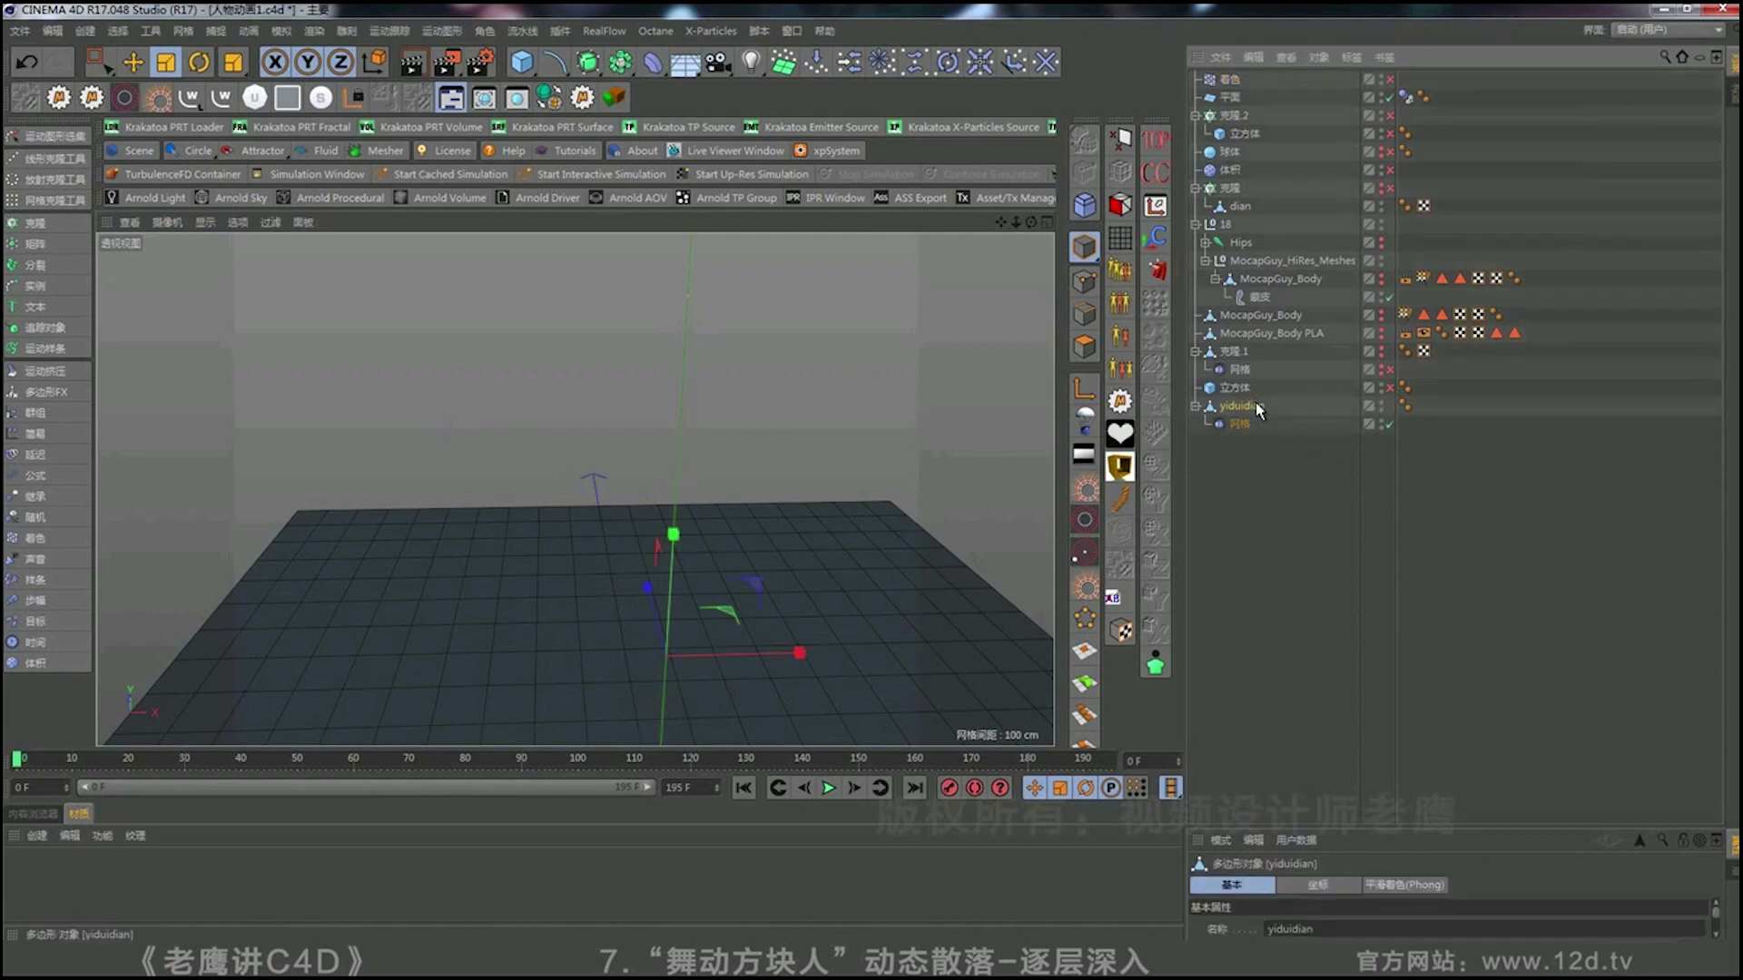
pyautogui.click(1084, 283)
pyautogui.hotkey('ctrl', 'a')
pyautogui.keyDown('alt'); pyautogui.moveTo(734, 530); pyautogui.dragTo(711, 474, button='middle'); pyautogui.keyUp('alt')
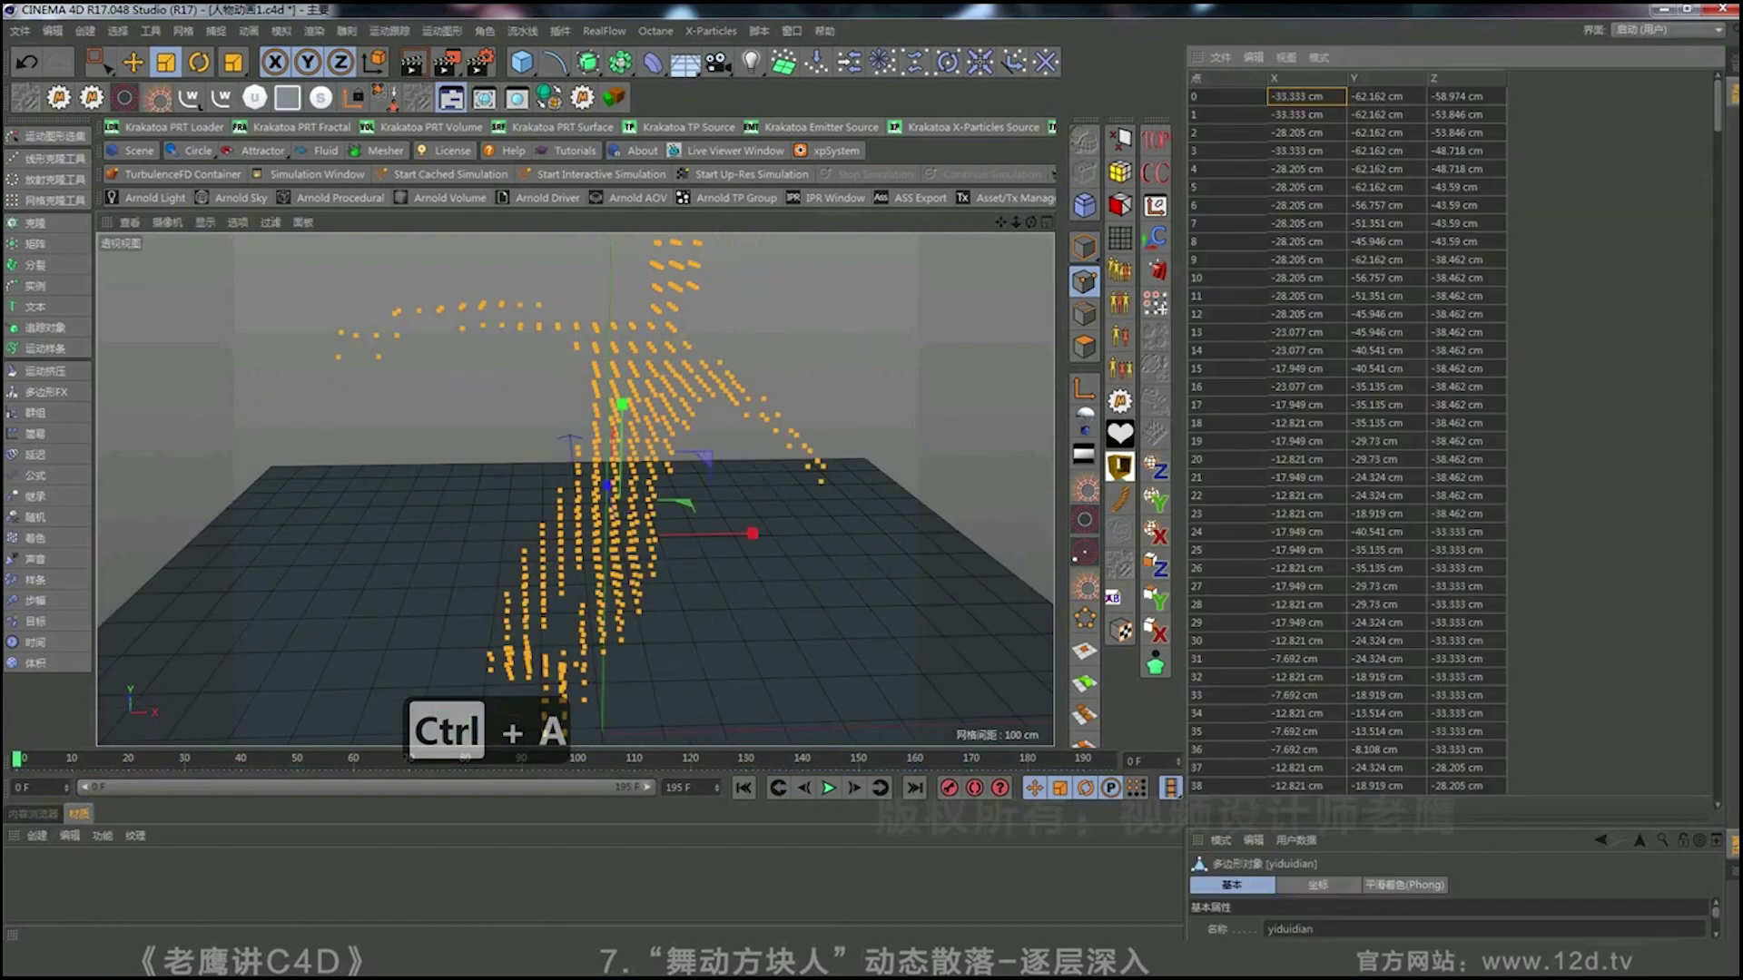
pyautogui.moveTo(1720, 113); pyautogui.dragTo(1734, 785)
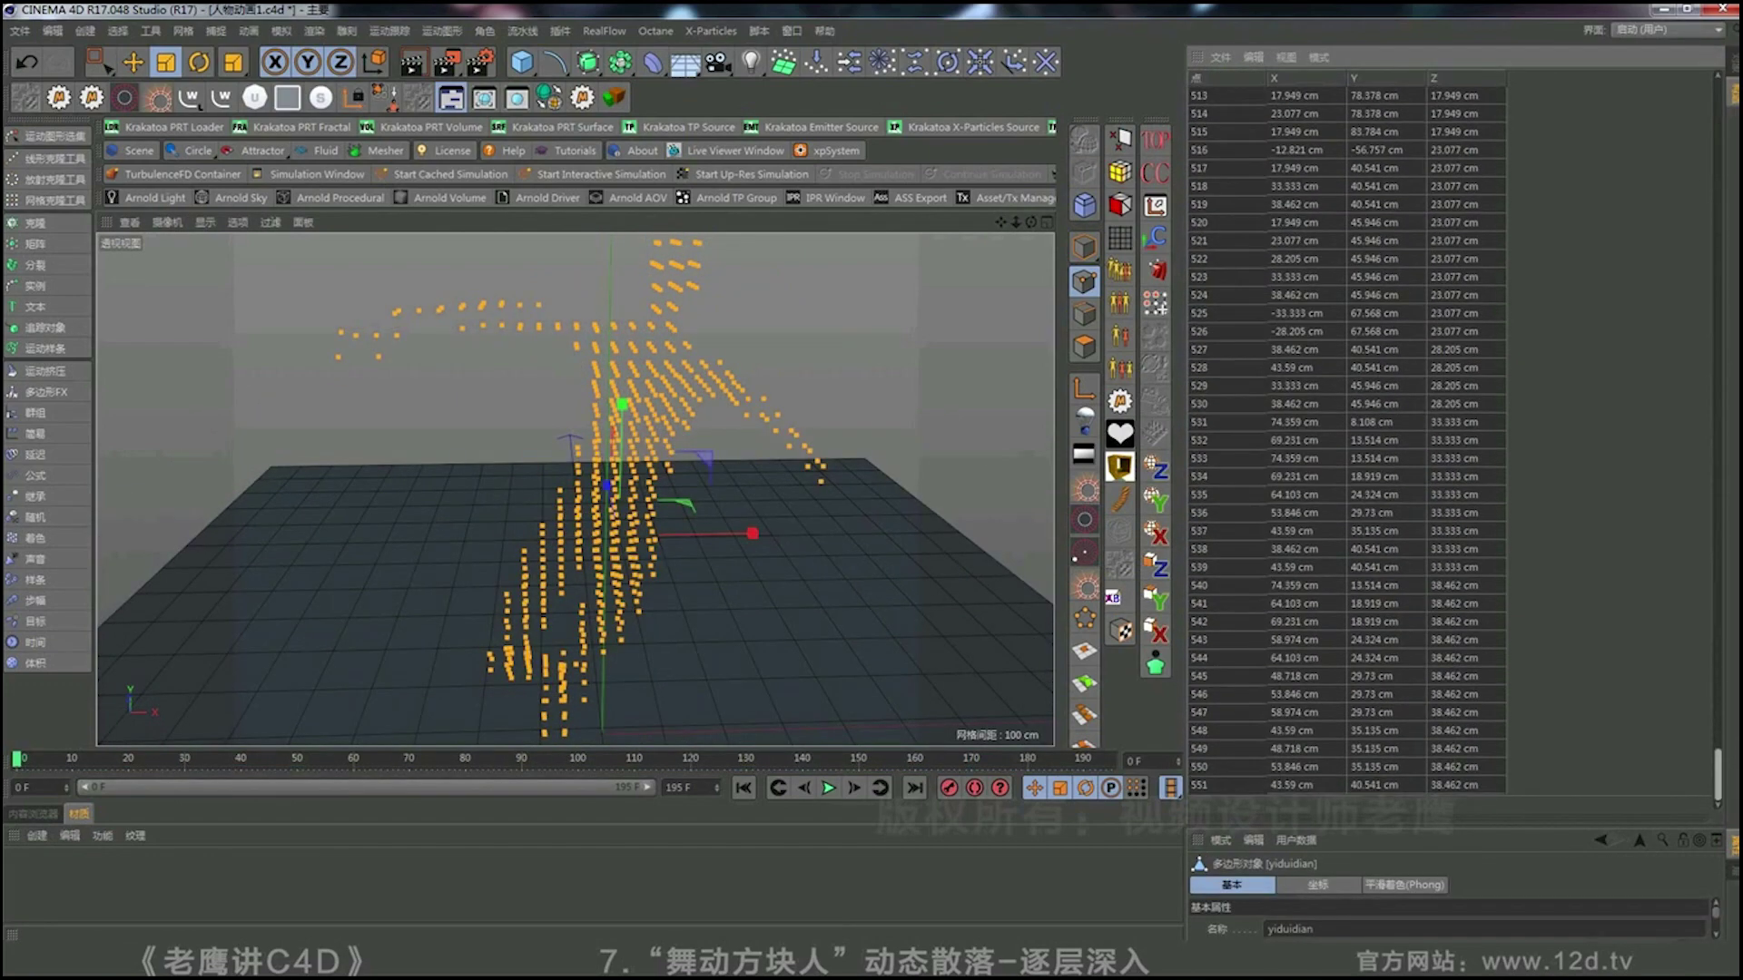
pyautogui.click(1733, 60)
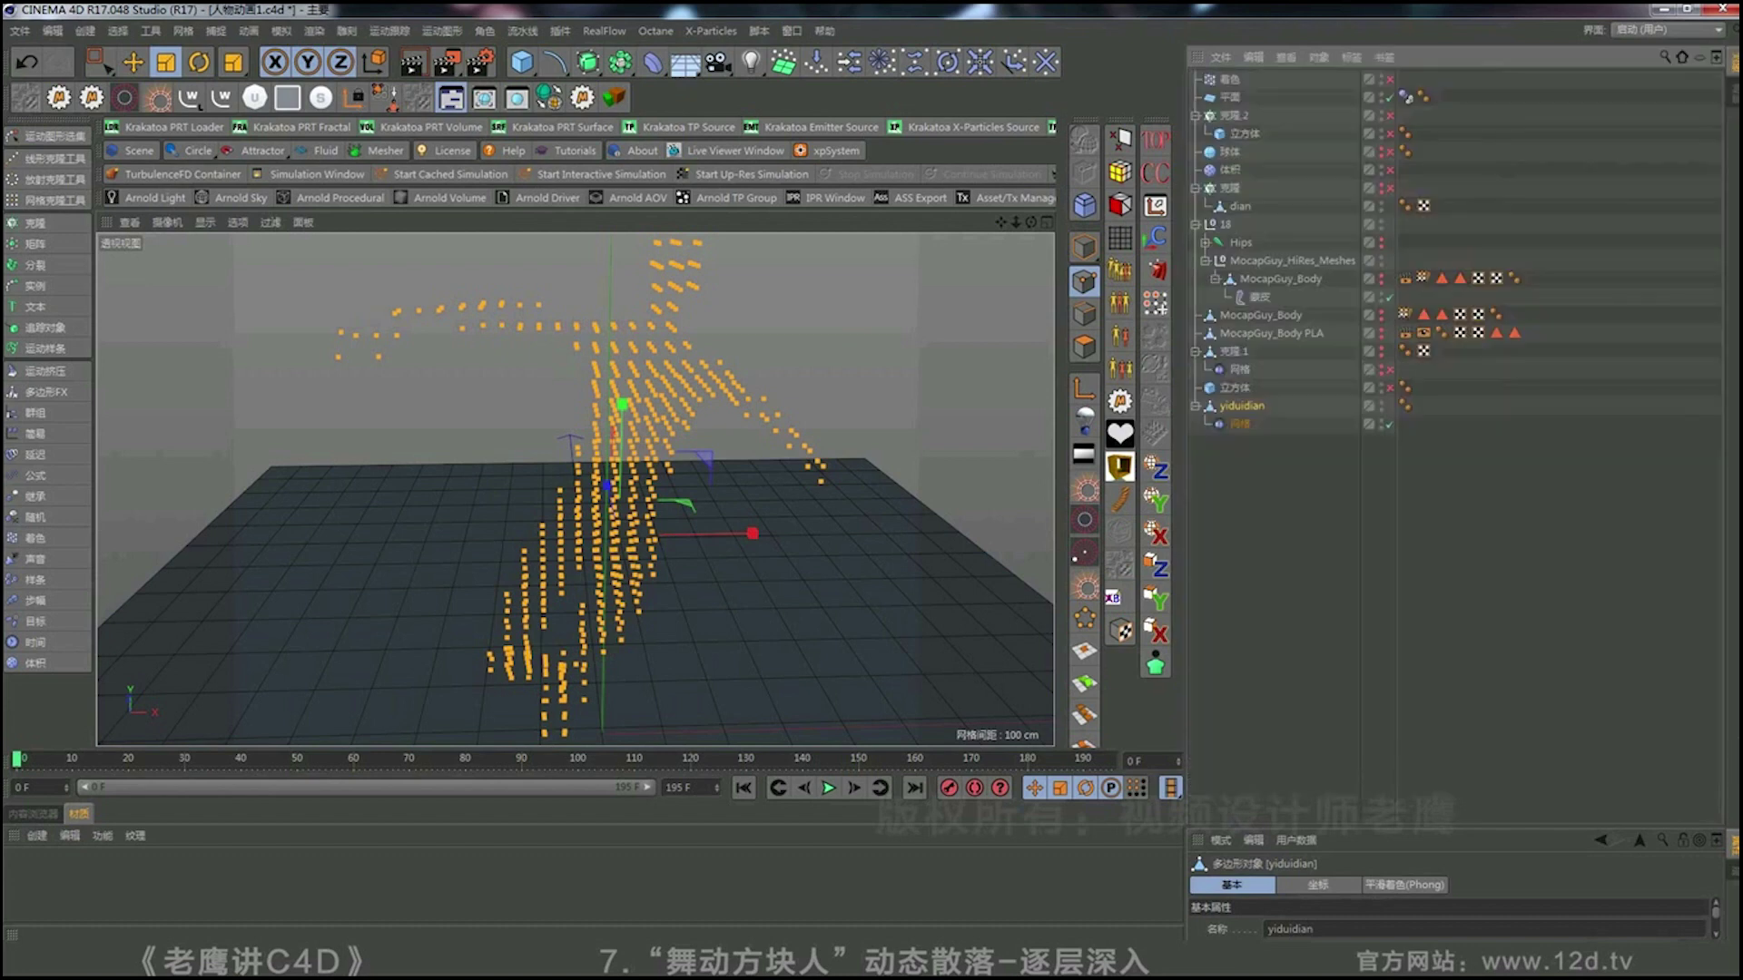
# Add a new plane, raise it above the existing plane and make it editable.
pyautogui.click(1416, 535)
pyautogui.moveTo(522, 62); pyautogui.dragTo(647, 128)
pyautogui.scroll(-3, 629, 471)
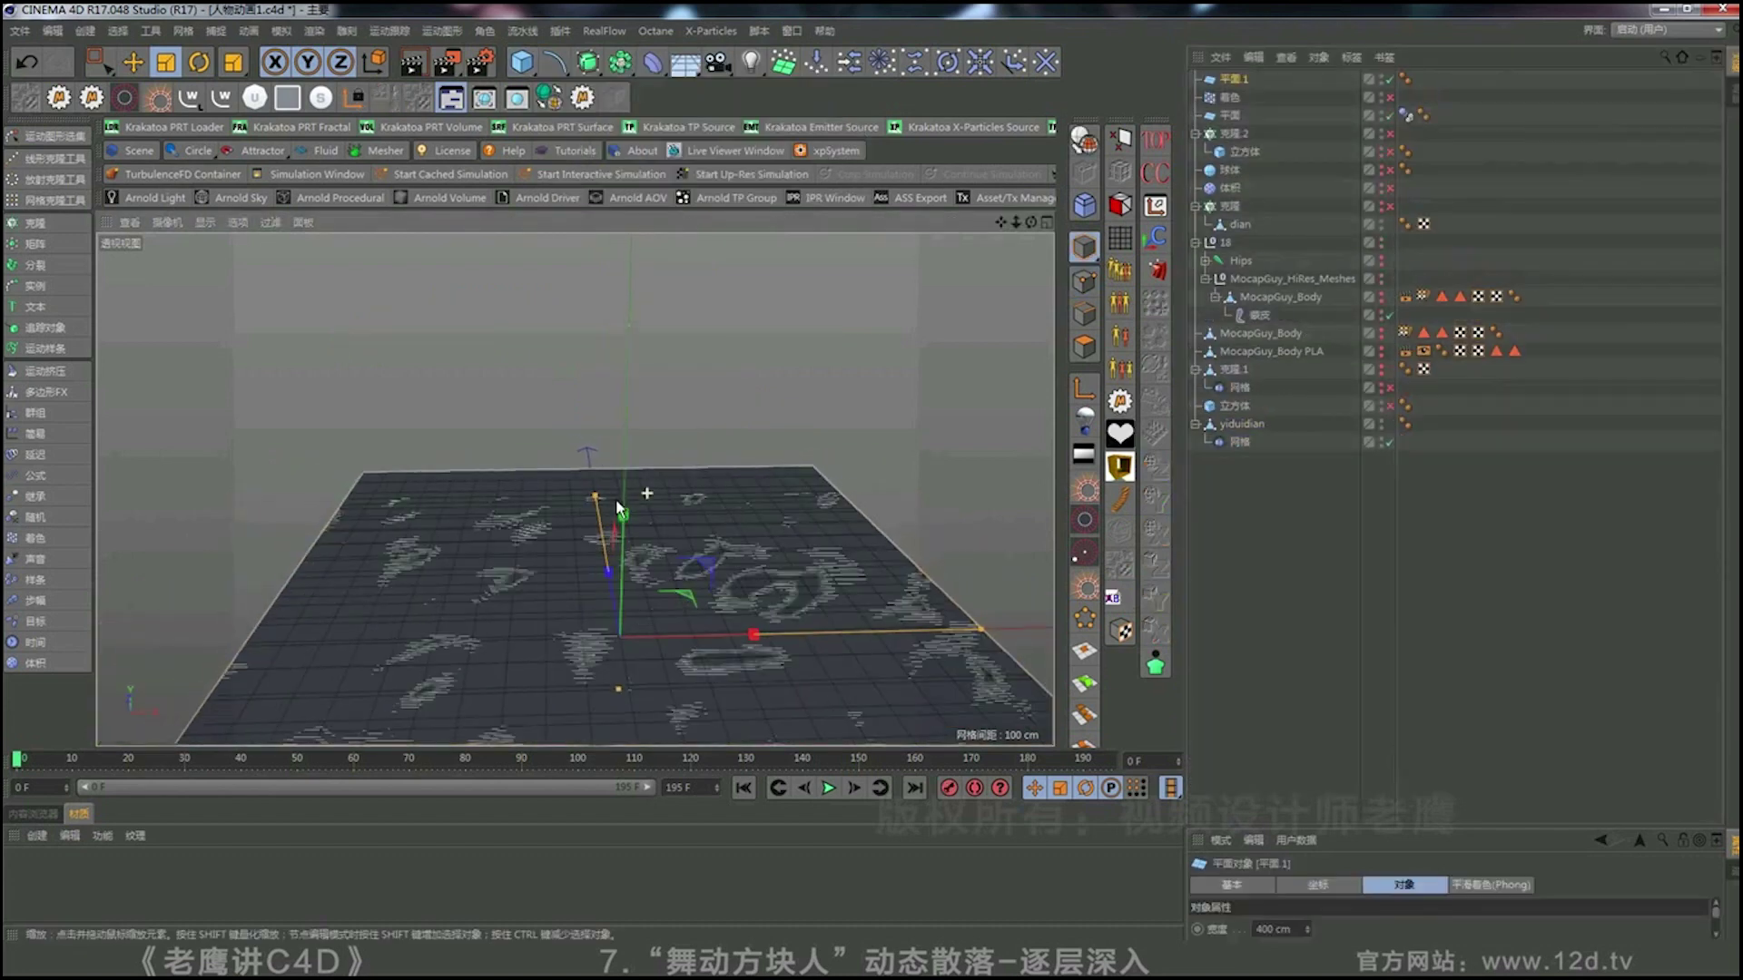
pyautogui.press('e')
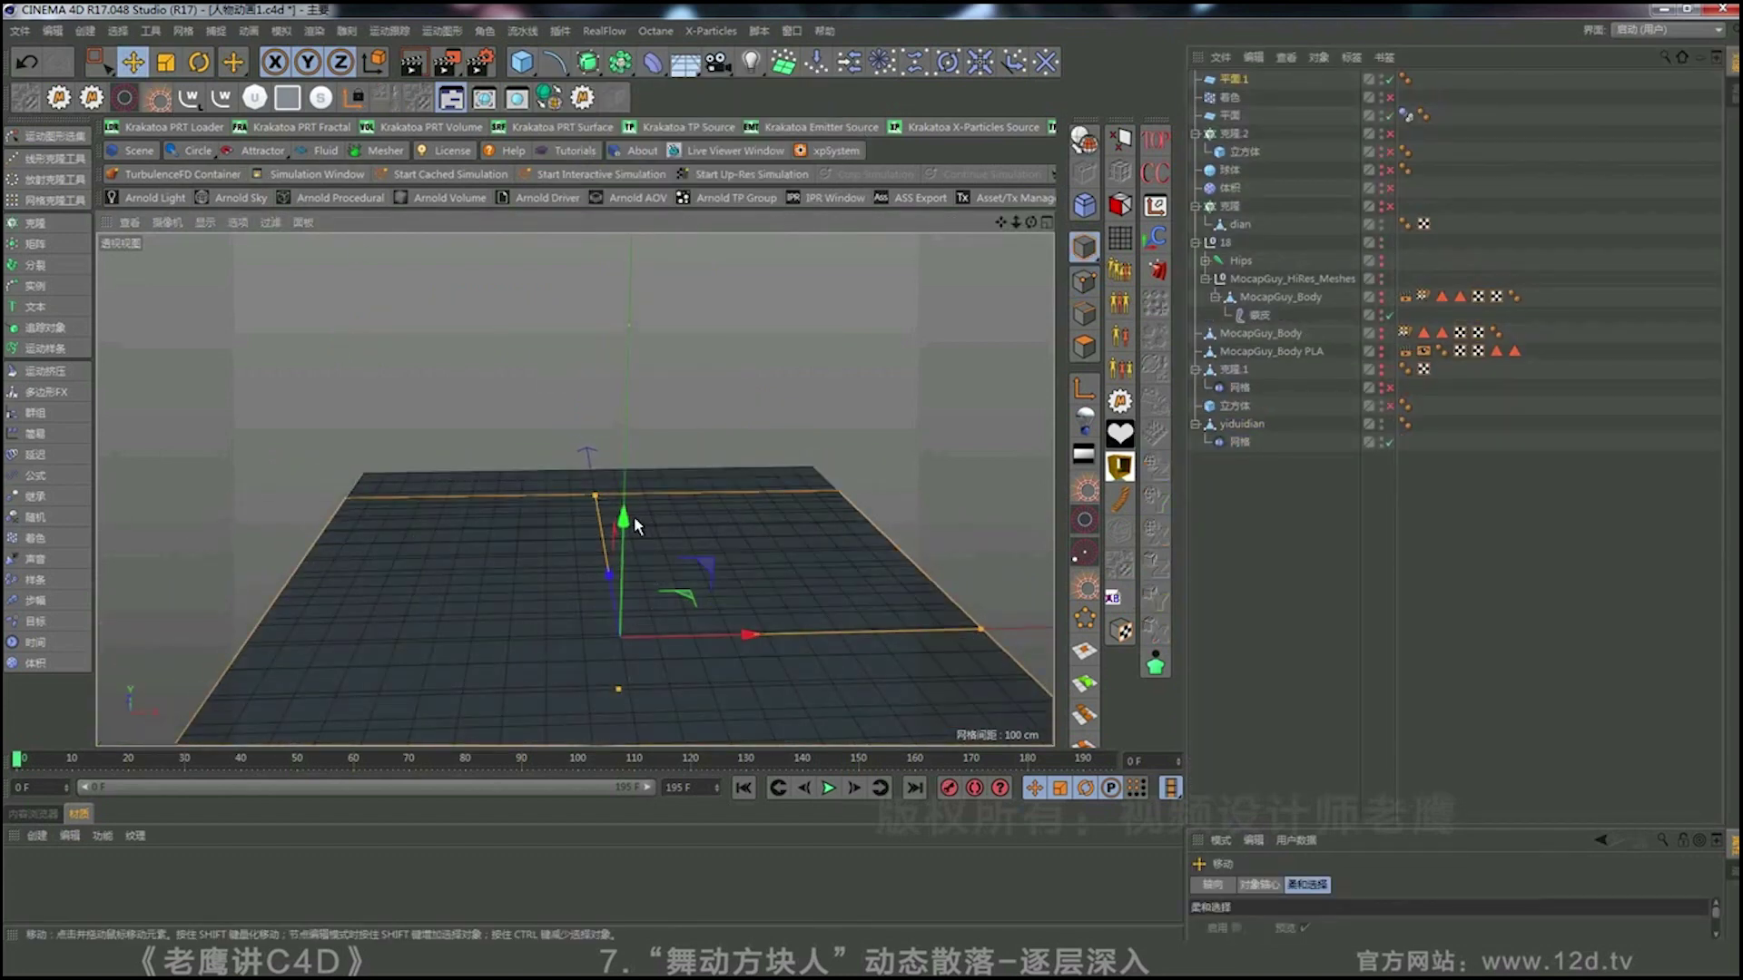
pyautogui.moveTo(624, 518); pyautogui.dragTo(817, 442)
pyautogui.scroll(-3, 623, 400)
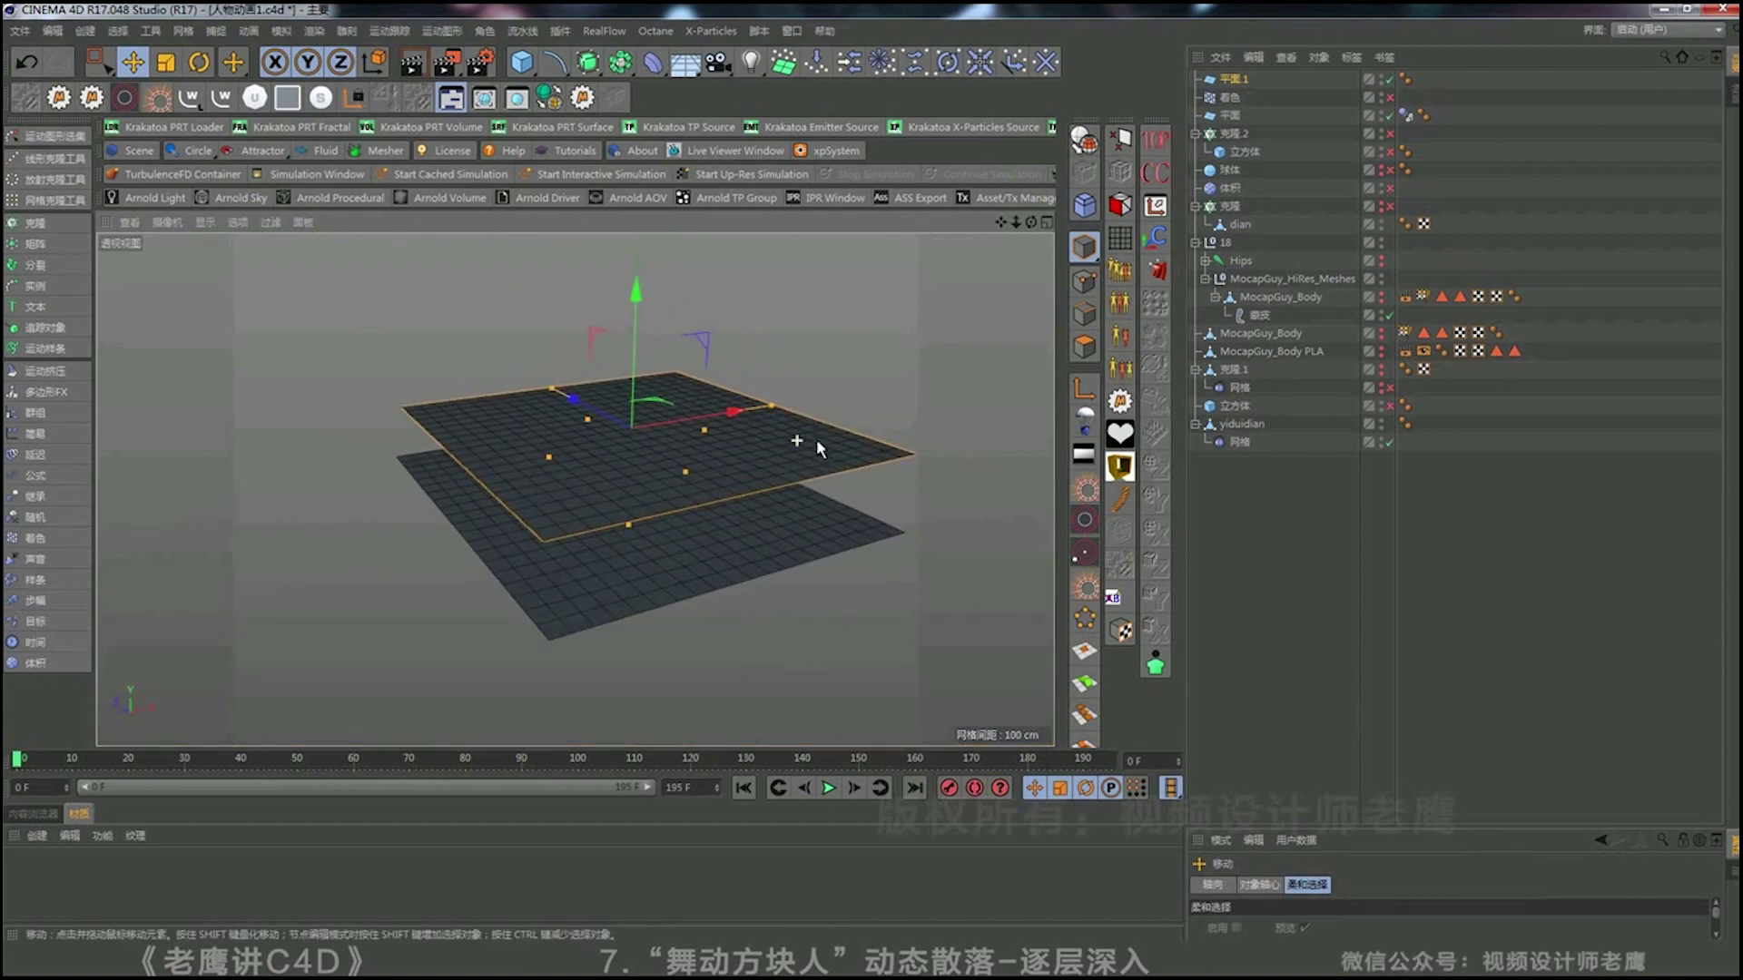
pyautogui.press('c')
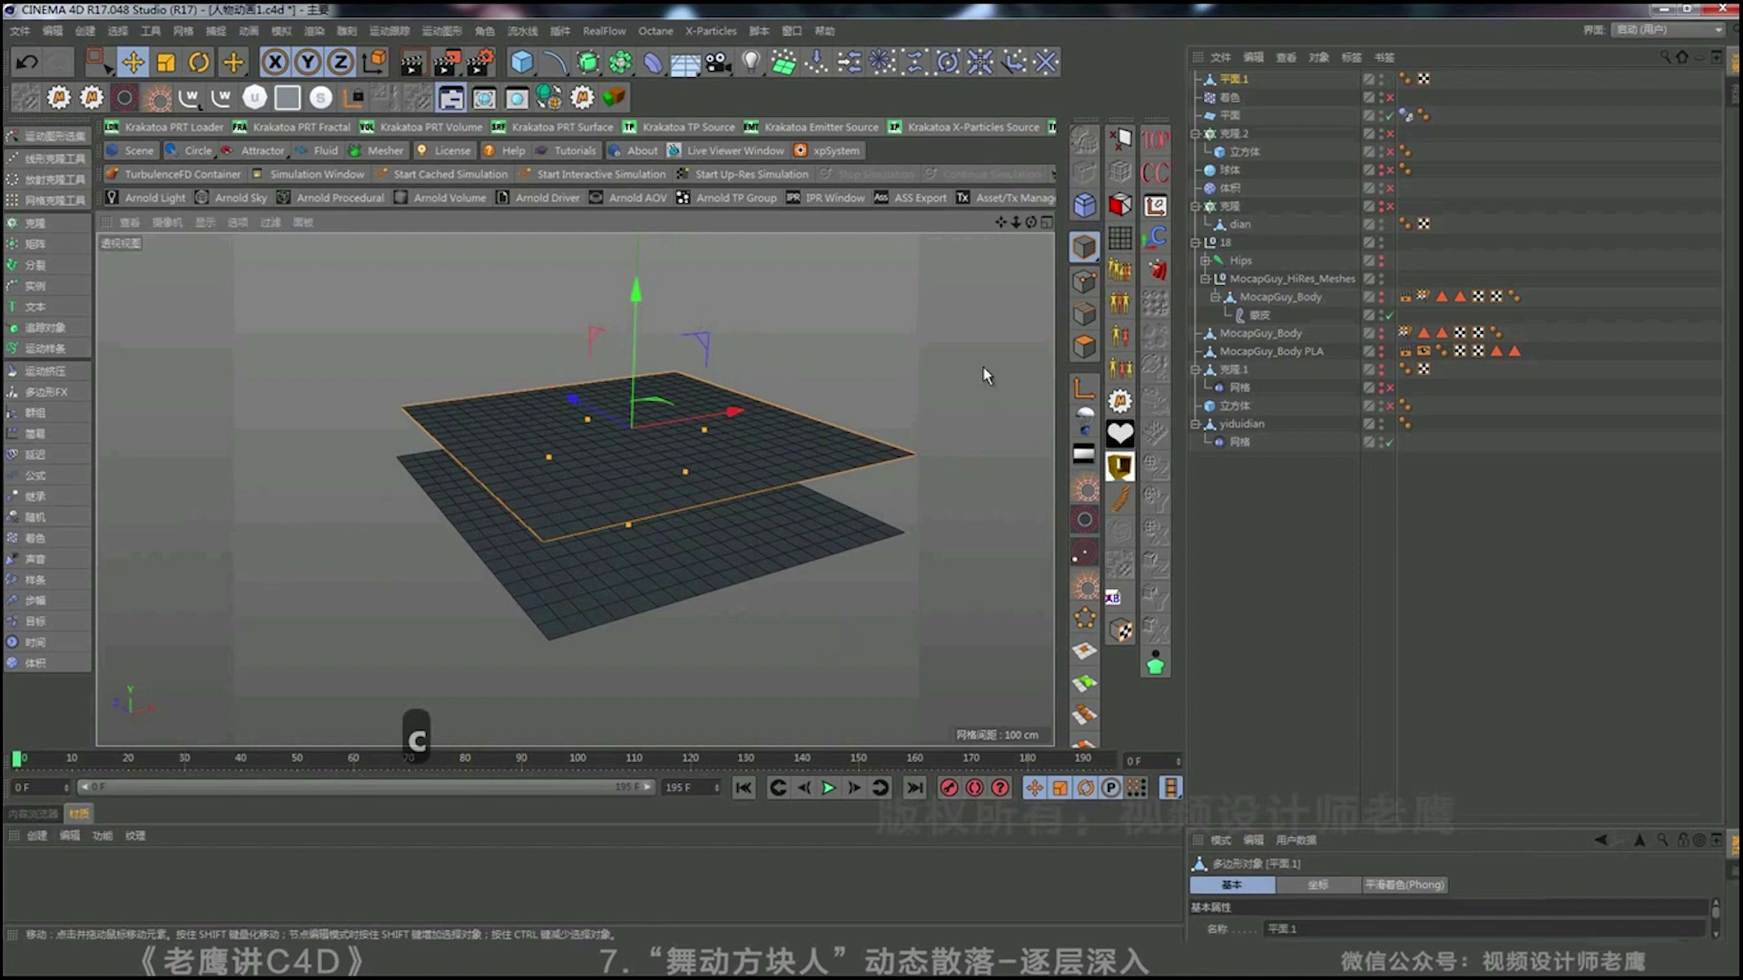
# Select the new plane in point mode and examine its point coordinate list down to the last entry.
pyautogui.hotkey('ctrl', 'shift', 'a')
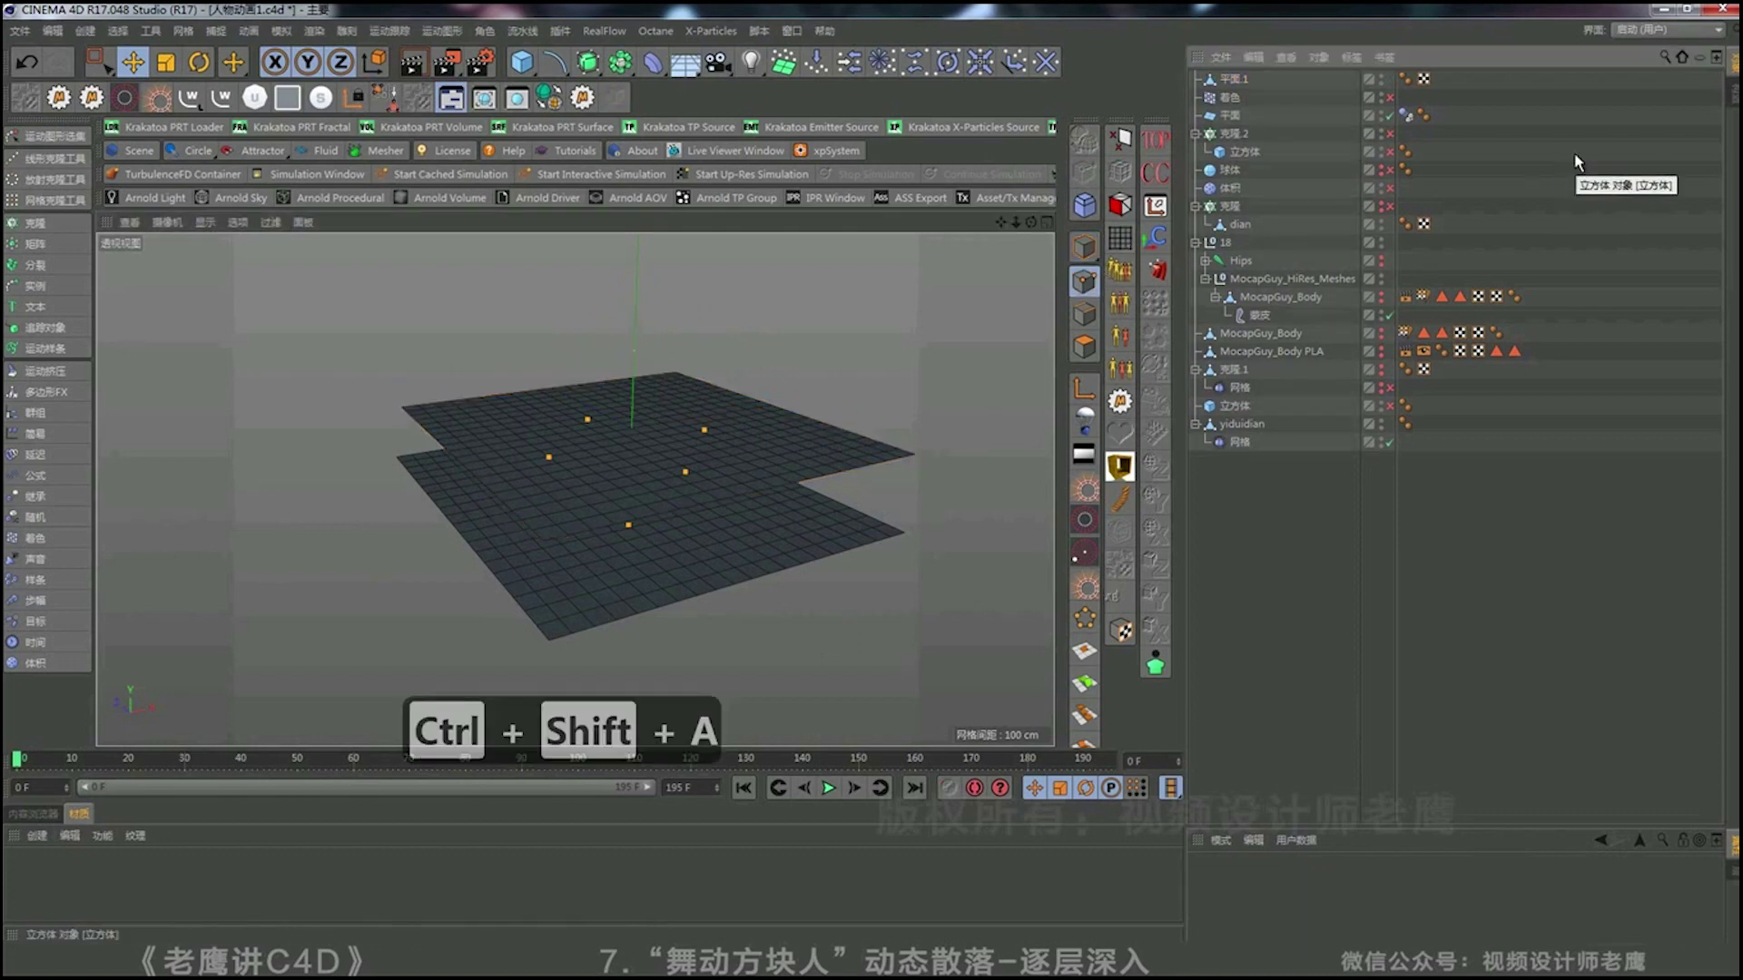
pyautogui.click(1730, 98)
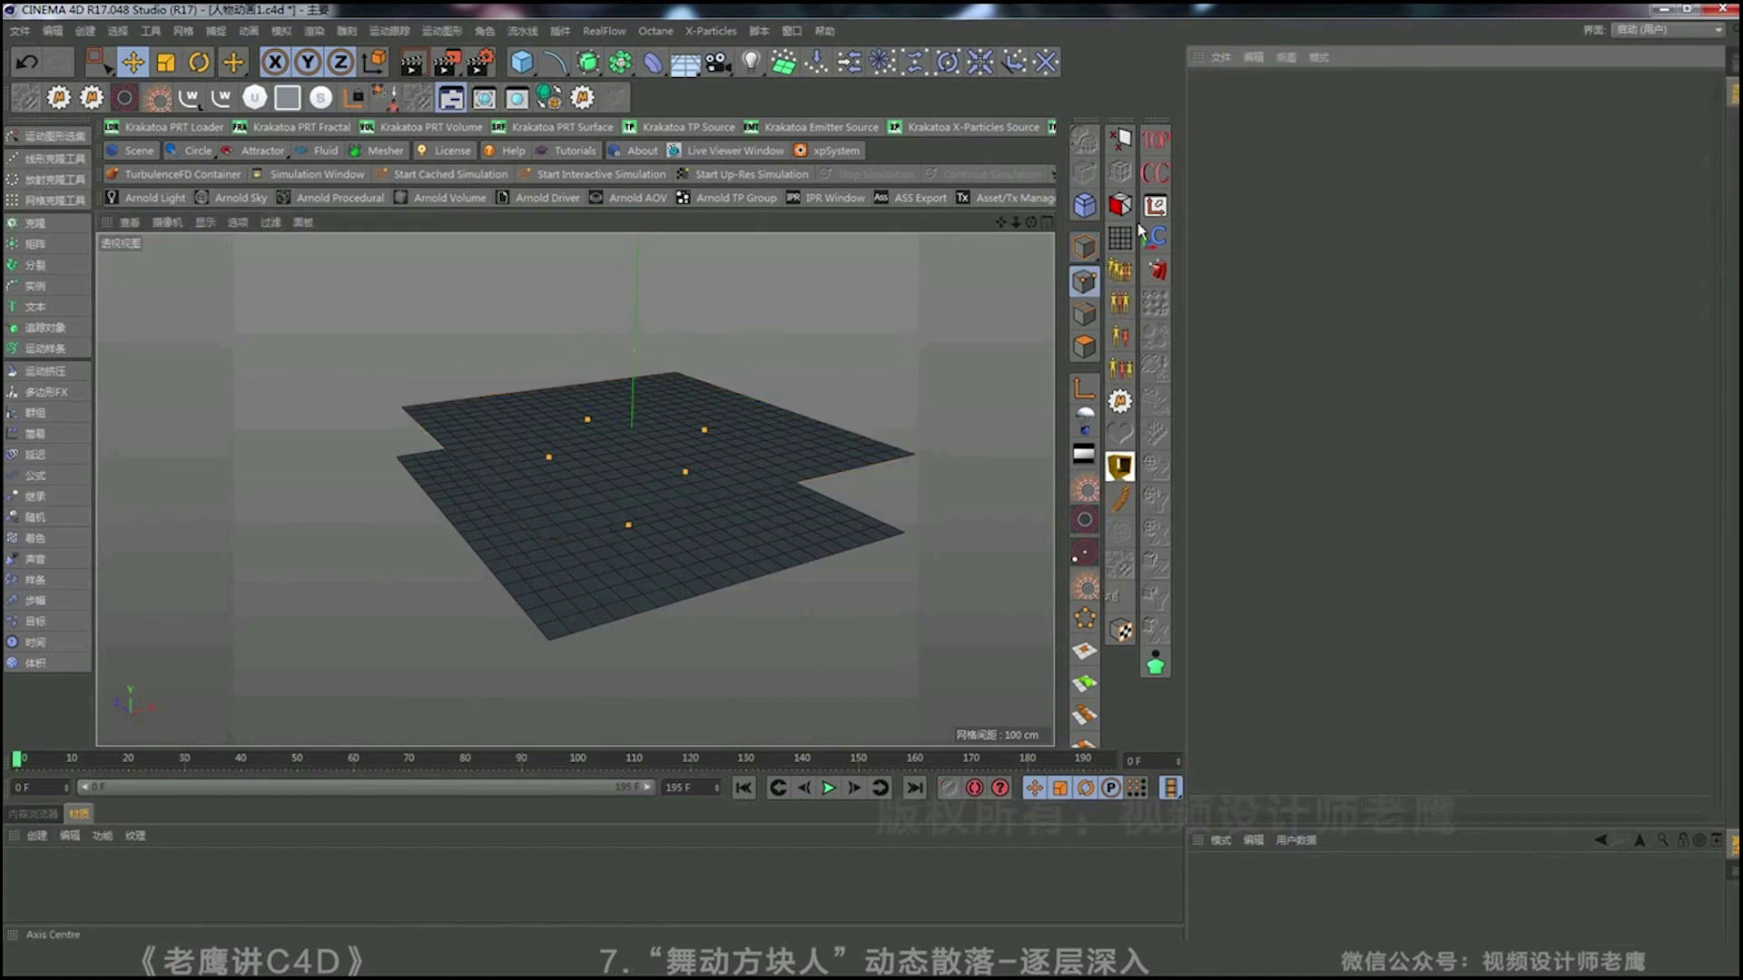
pyautogui.click(1734, 62)
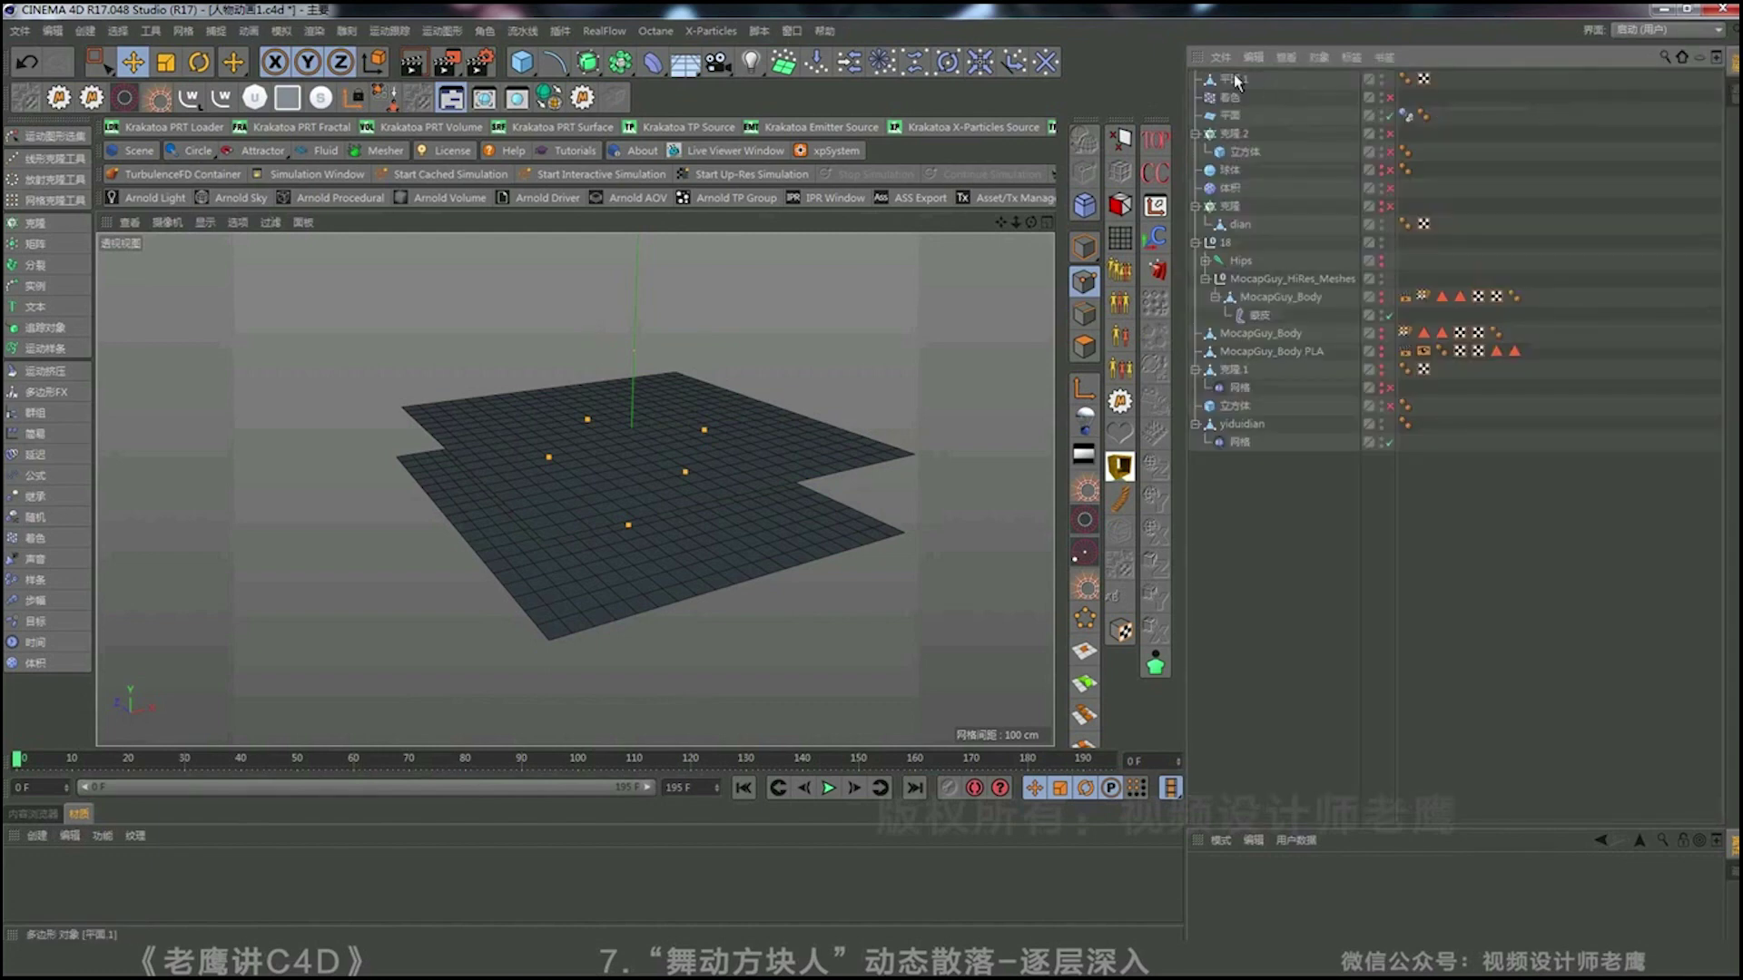
pyautogui.click(1232, 82)
pyautogui.click(1733, 96)
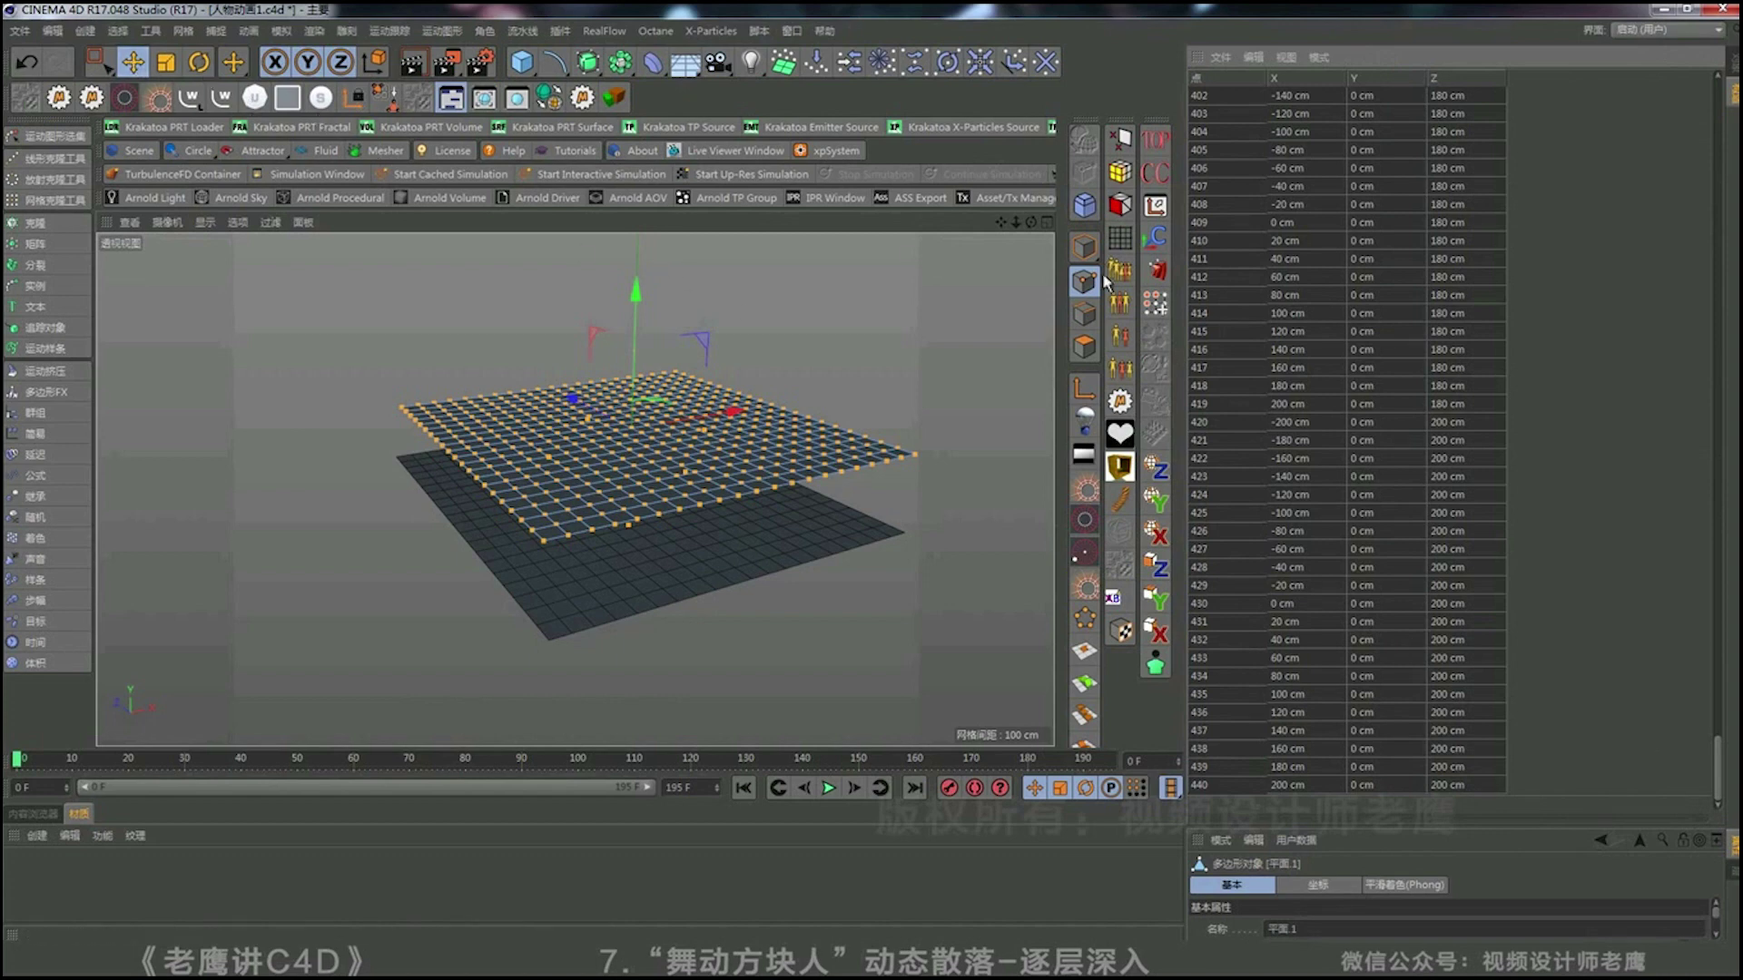
# Subdivide a patch of polygons near the new plane's far edge with 细分 and check the end of its point list.
pyautogui.click(1083, 345)
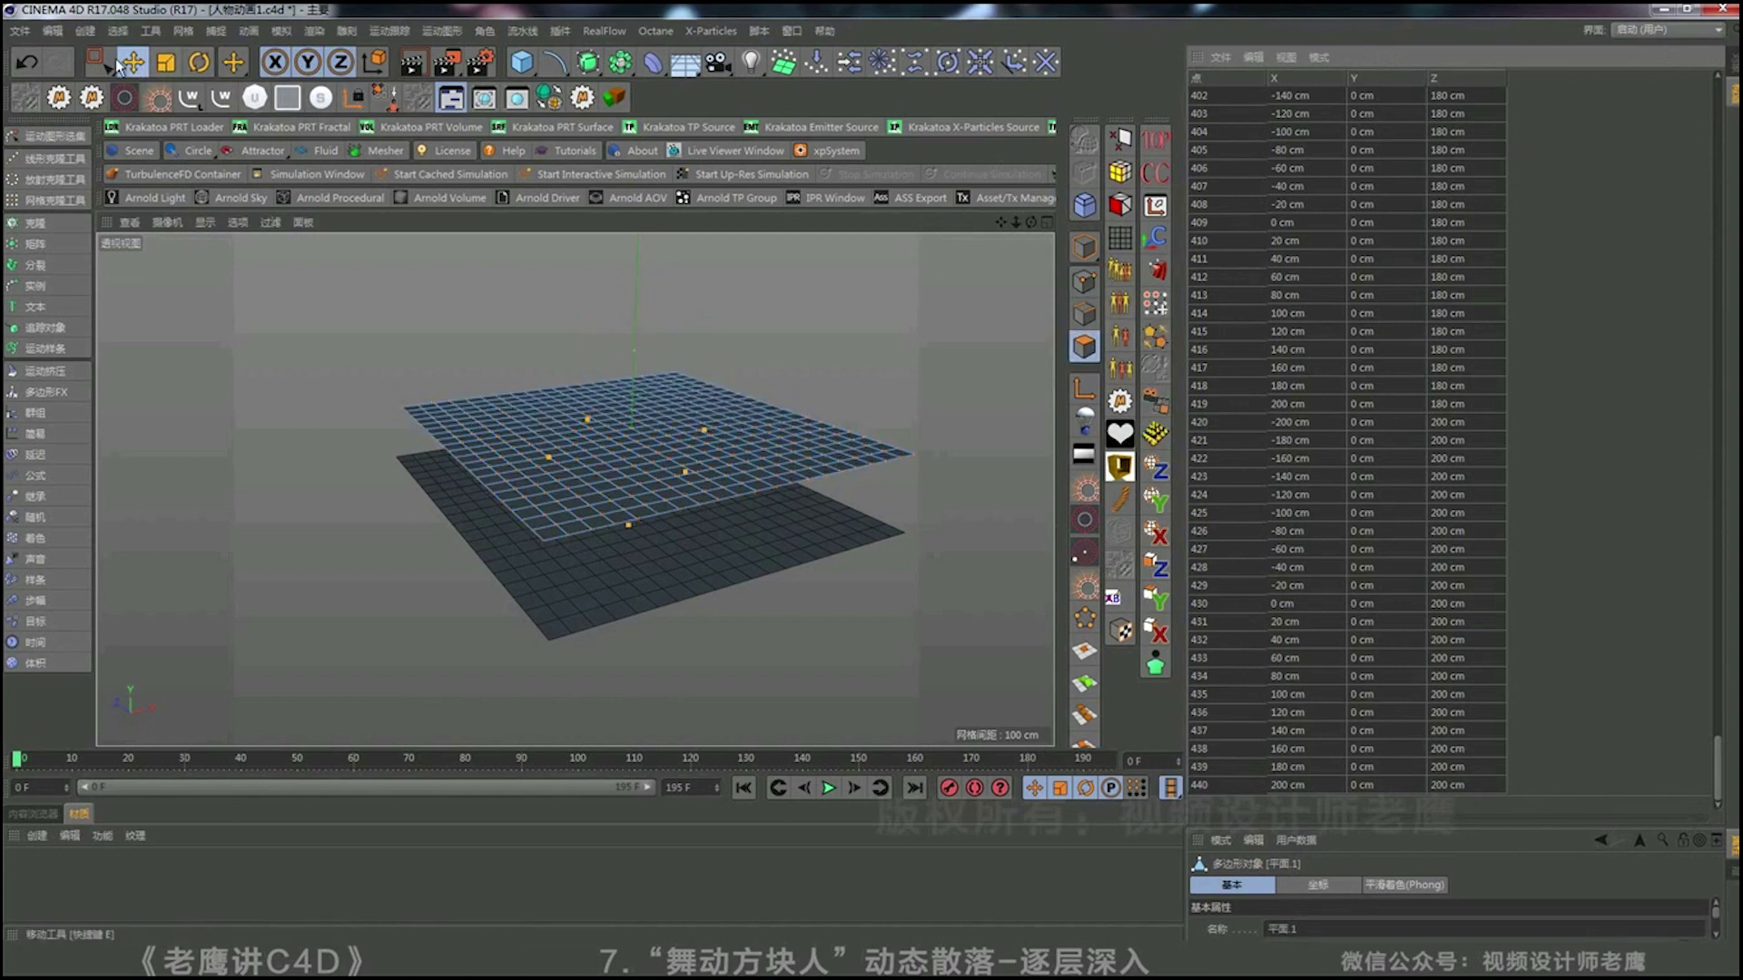
pyautogui.moveTo(103, 64); pyautogui.dragTo(141, 88)
pyautogui.moveTo(758, 400); pyautogui.dragTo(717, 431)
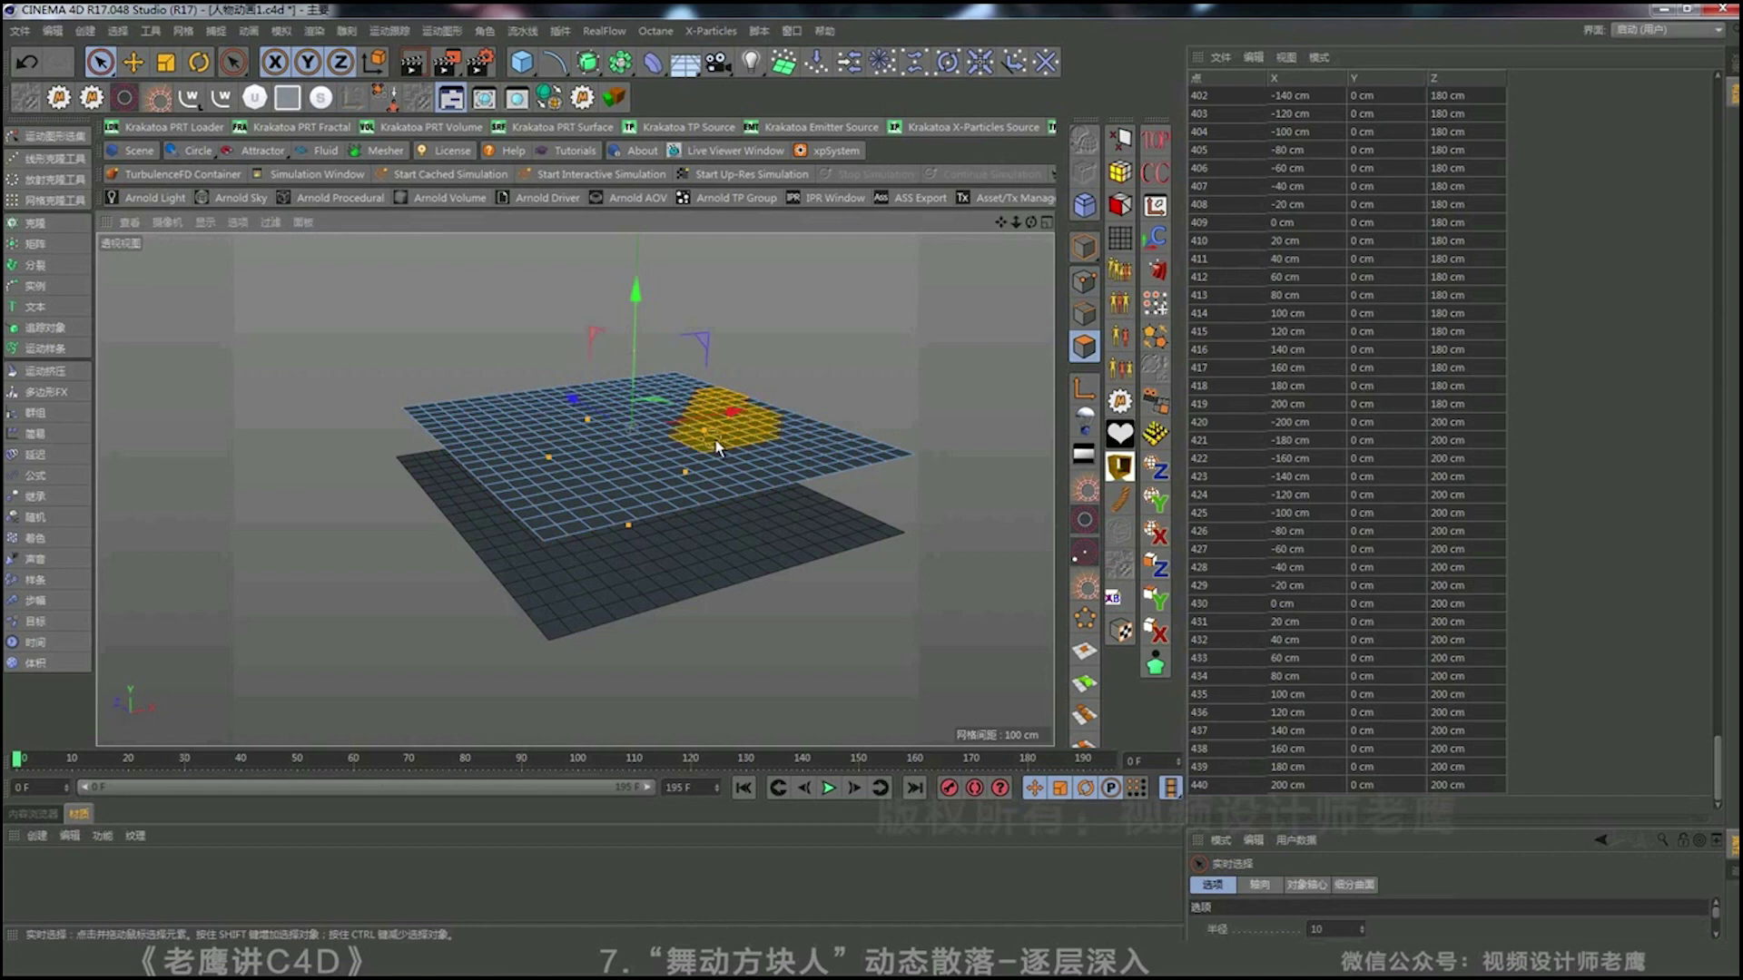
pyautogui.rightClick(809, 353)
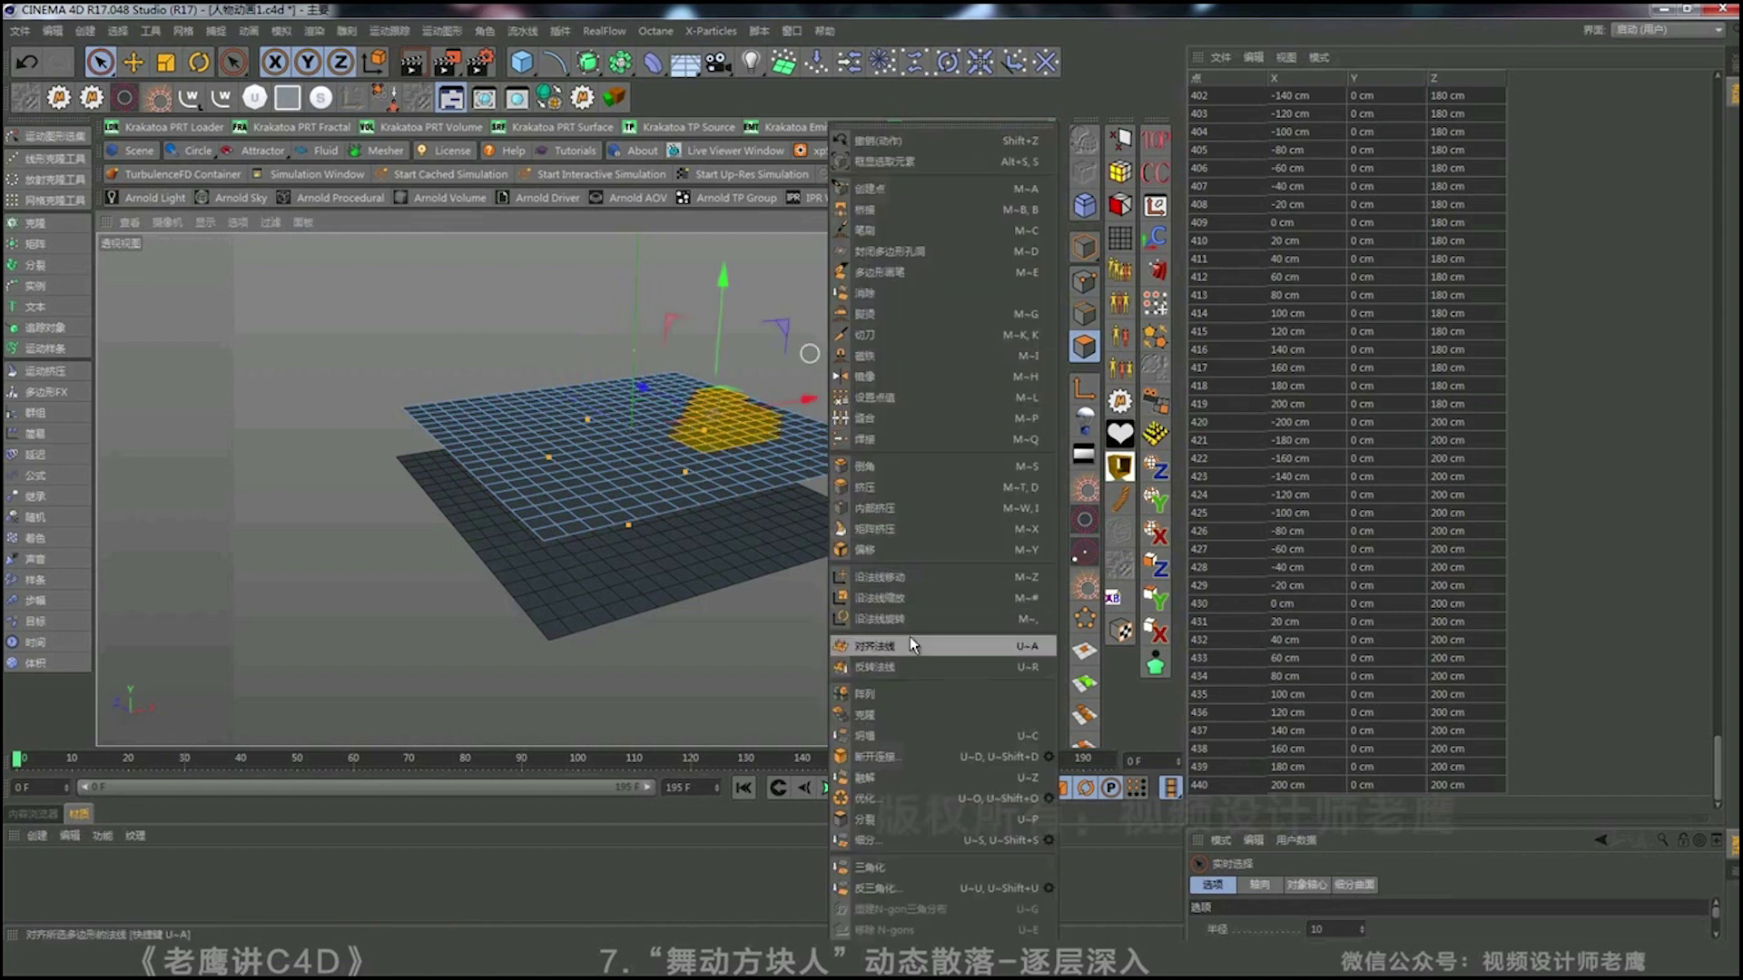
pyautogui.click(871, 839)
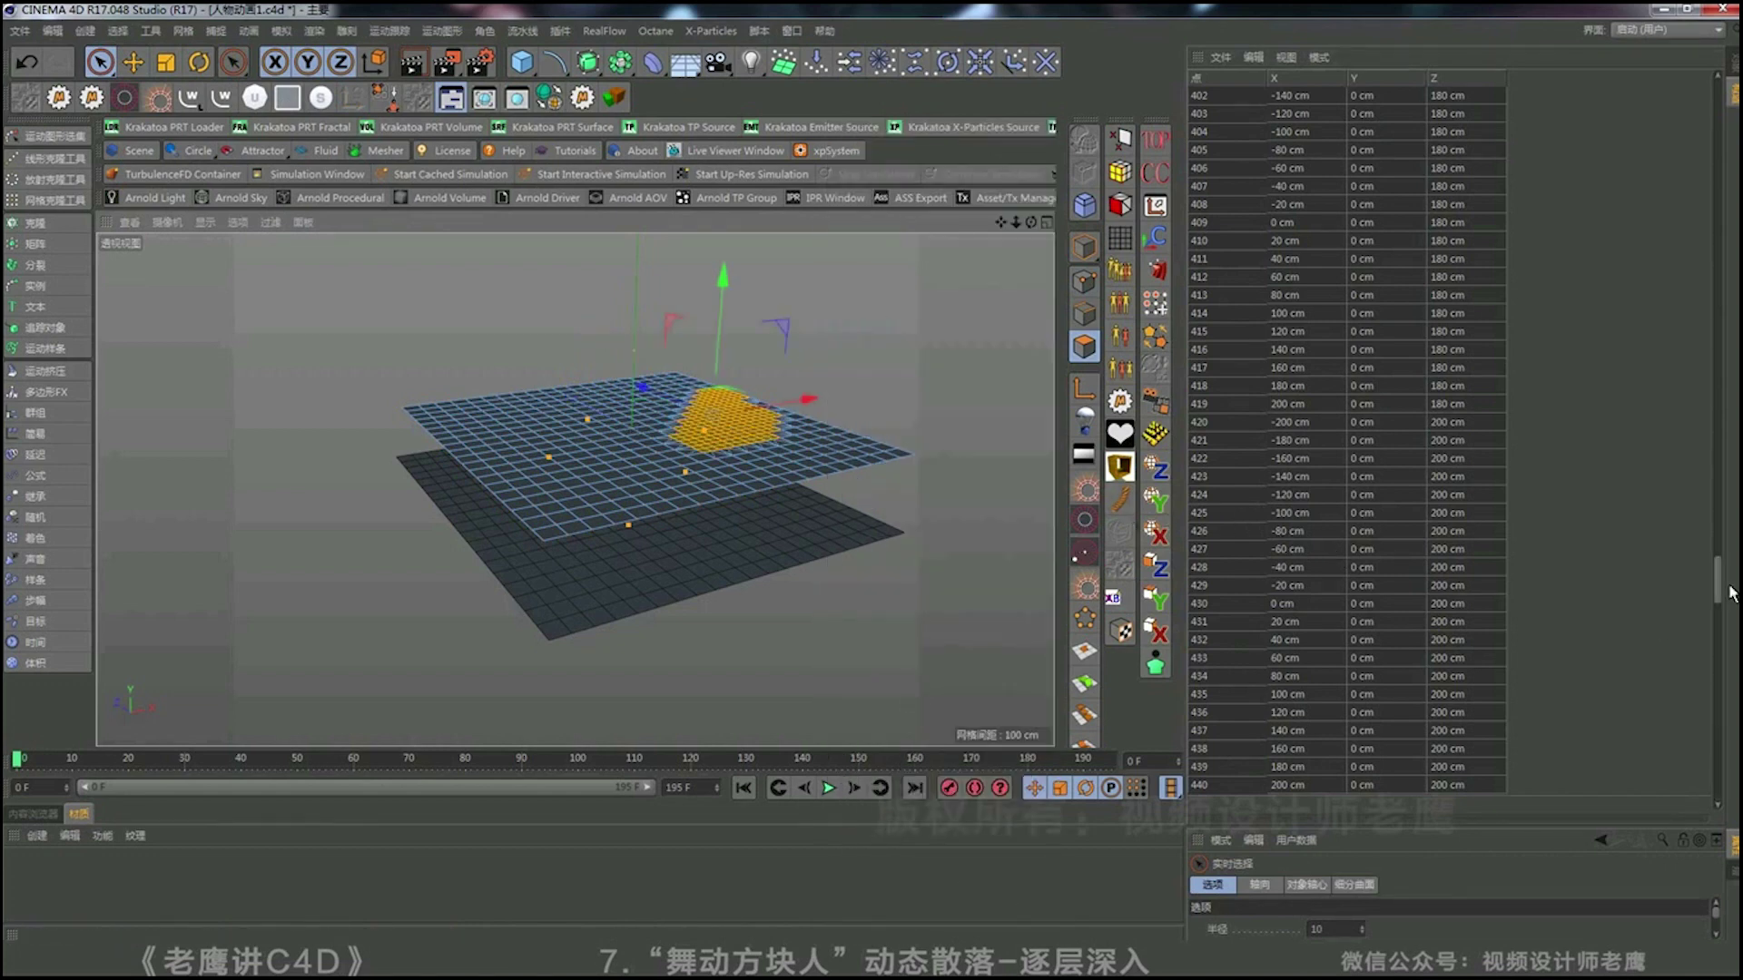
pyautogui.moveTo(1729, 592); pyautogui.dragTo(1722, 807)
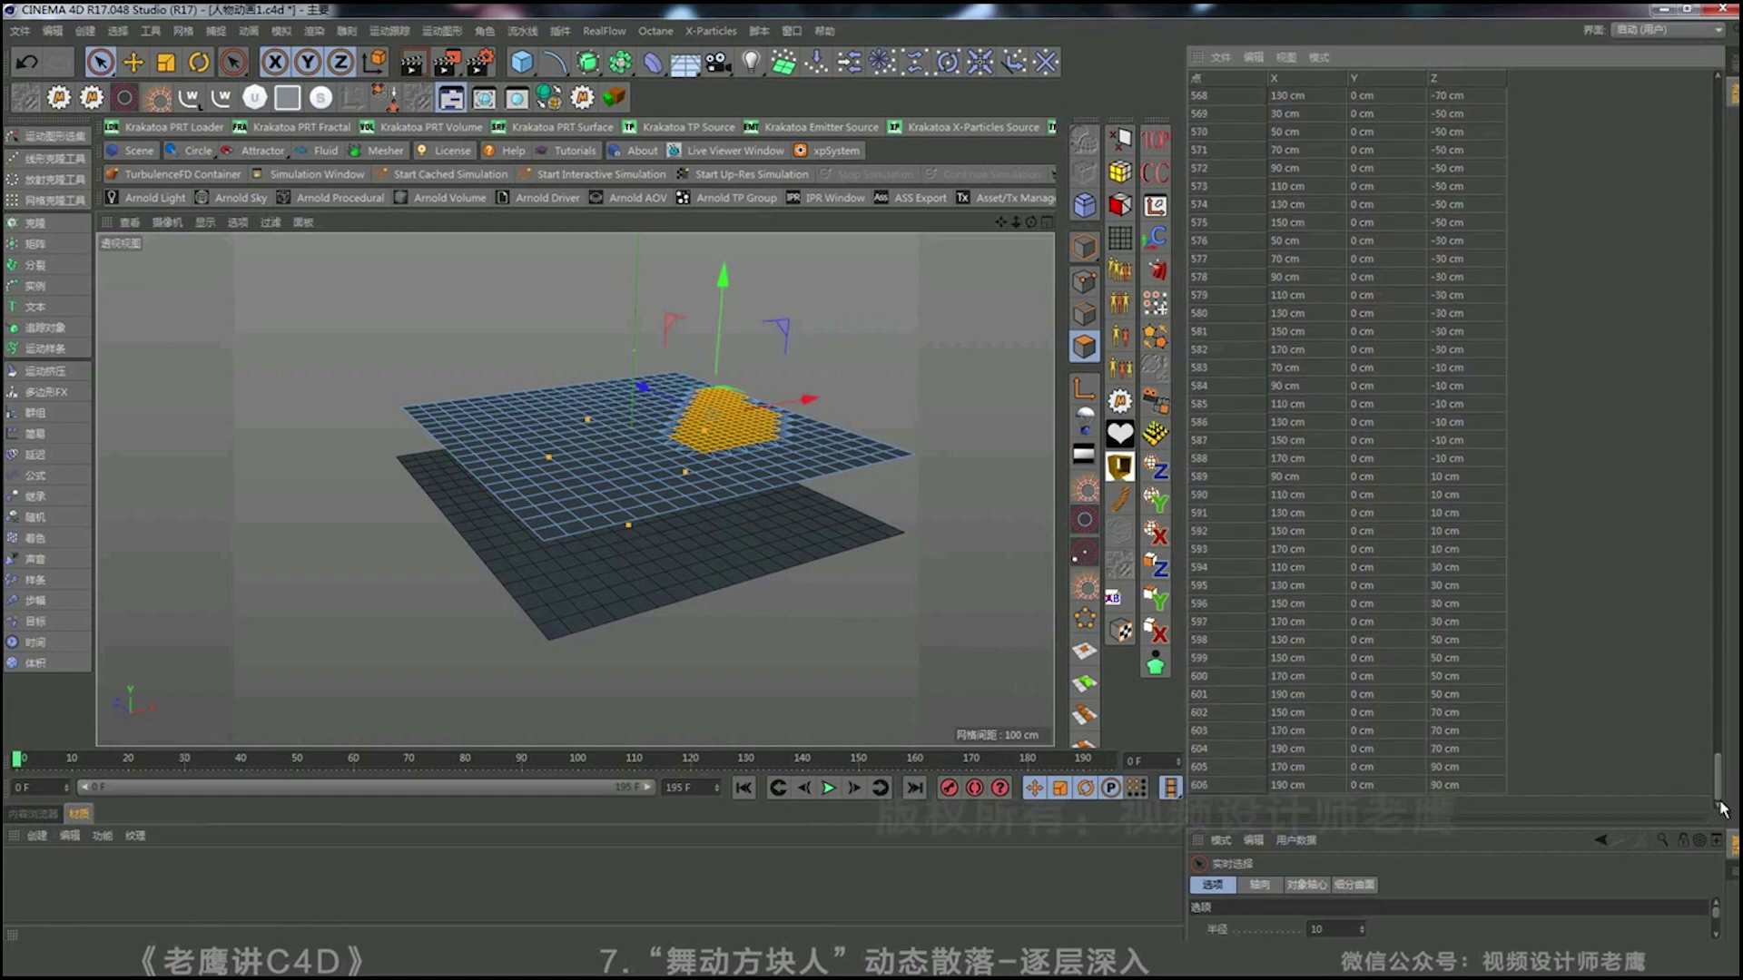
# Select the points around the new plane's corner beside the subdivided patch and delete them.
pyautogui.keyDown('alt'); pyautogui.moveTo(663, 390); pyautogui.dragTo(806, 388); pyautogui.keyUp('alt')
pyautogui.keyDown('alt'); pyautogui.moveTo(806, 388); pyautogui.dragTo(655, 370, button='middle'); pyautogui.keyUp('alt')
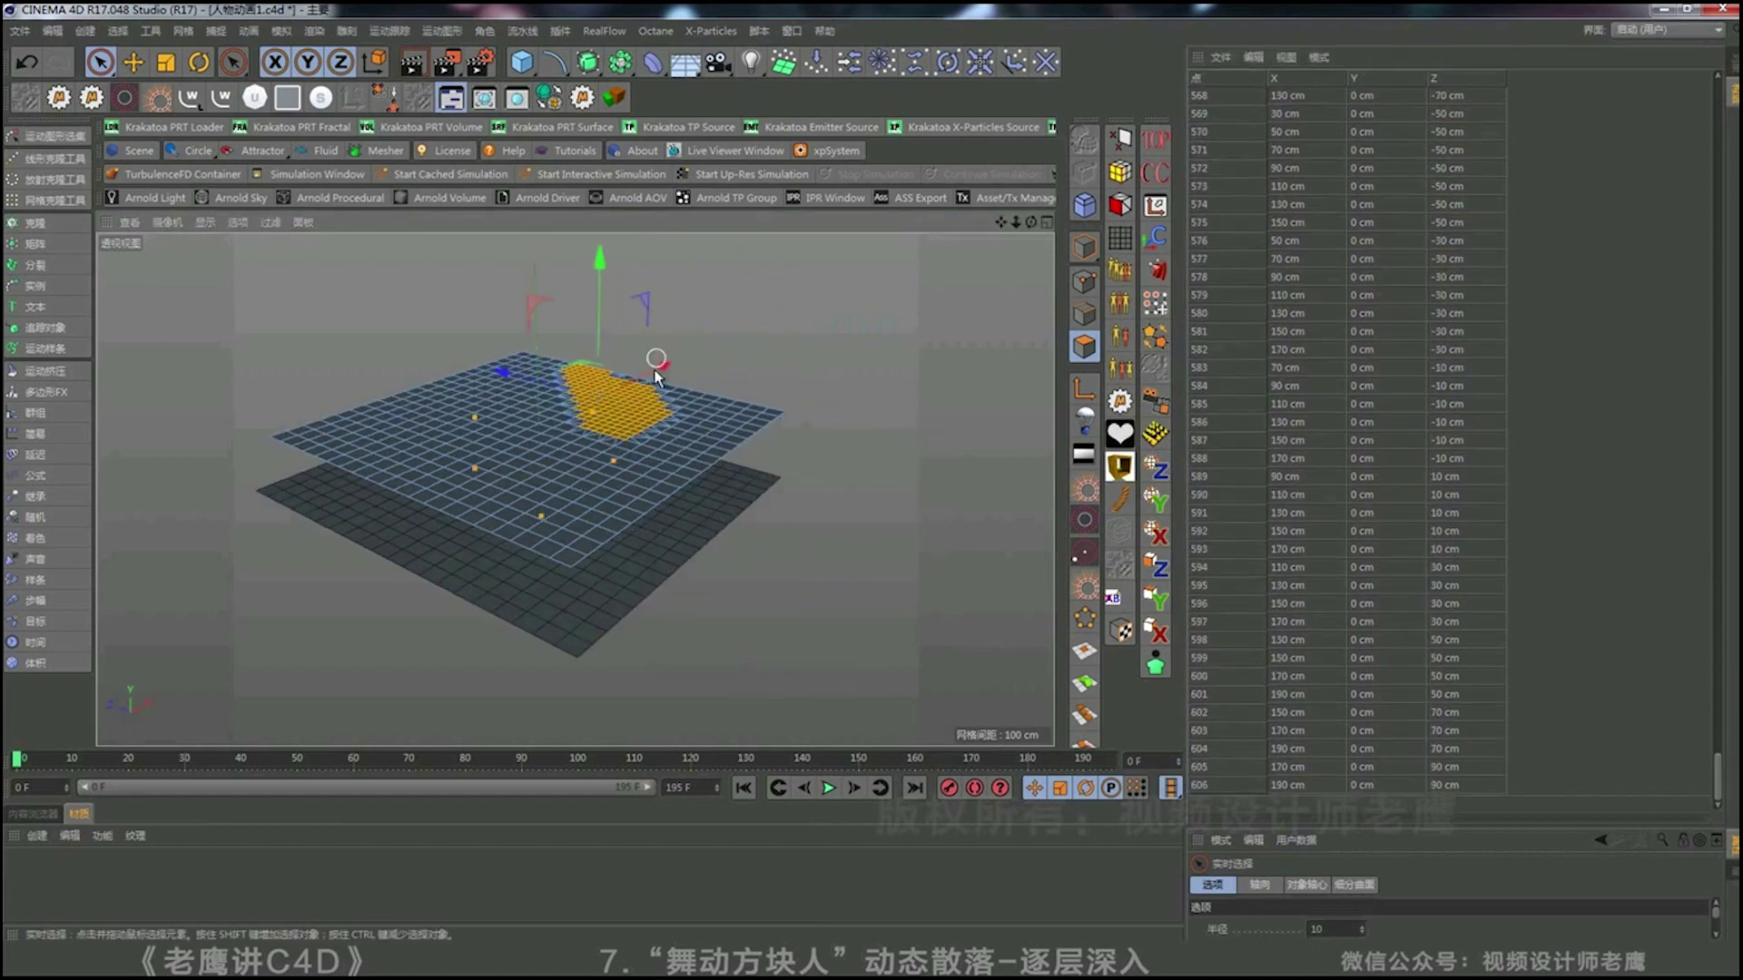
pyautogui.scroll(3, 671, 390)
pyautogui.moveTo(100, 61); pyautogui.dragTo(138, 118)
pyautogui.moveTo(918, 521); pyautogui.dragTo(717, 338)
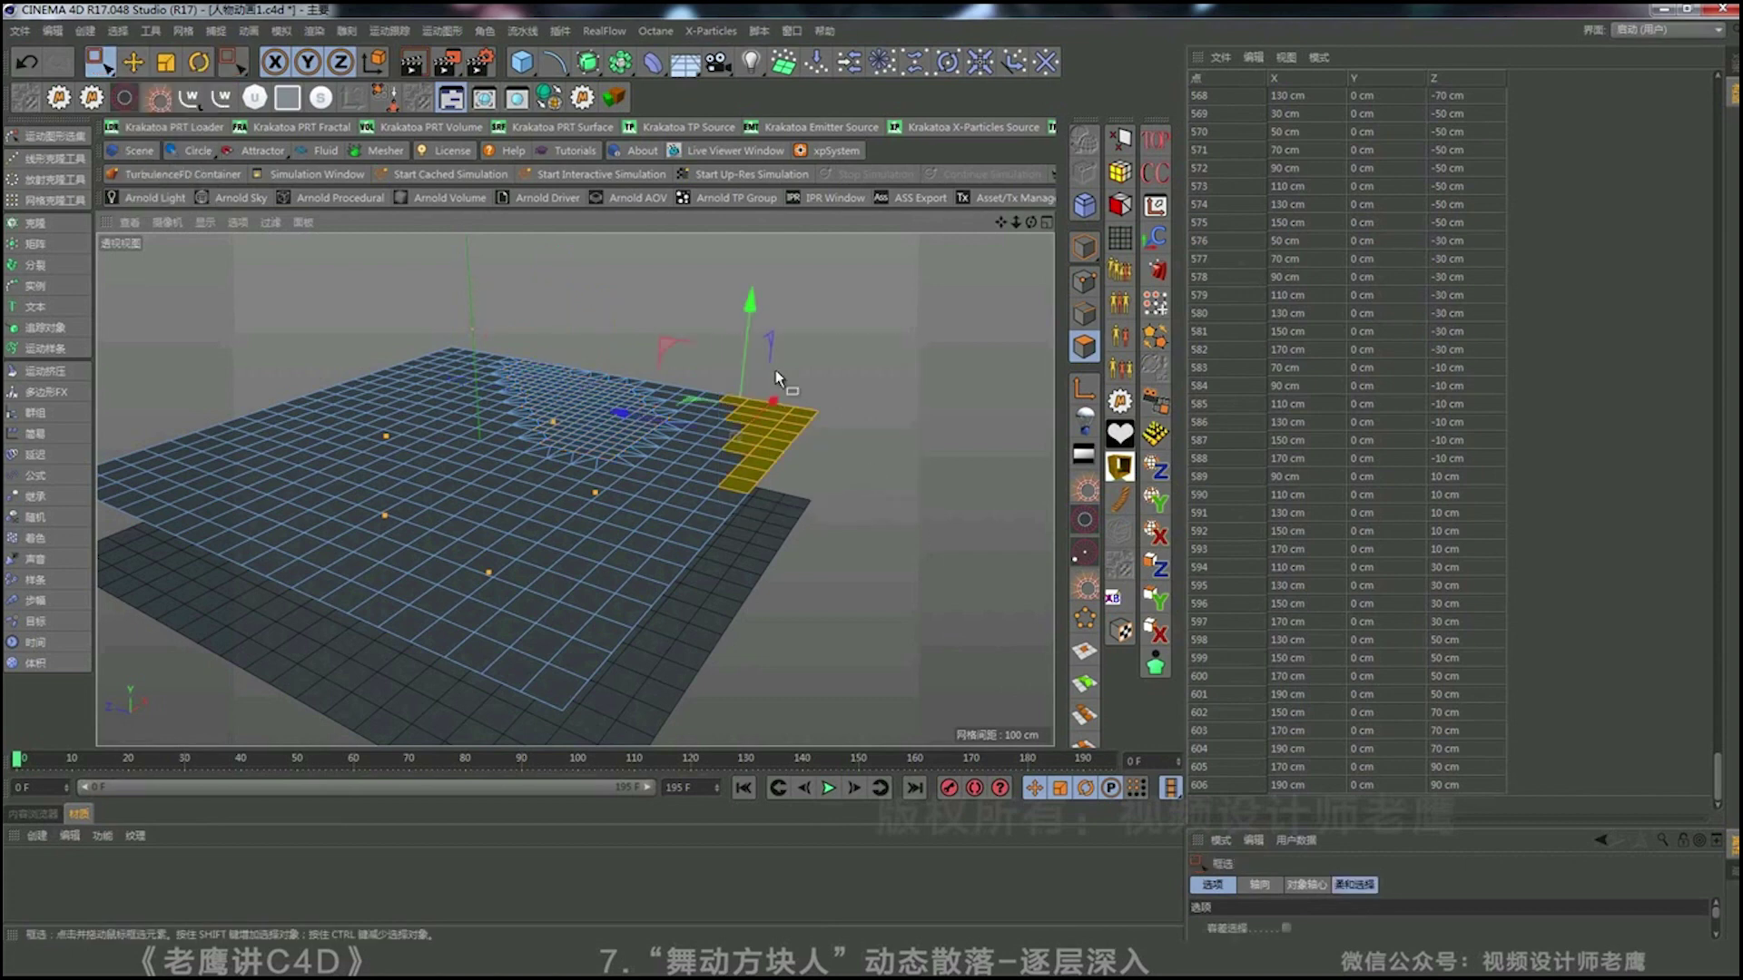
pyautogui.click(1084, 282)
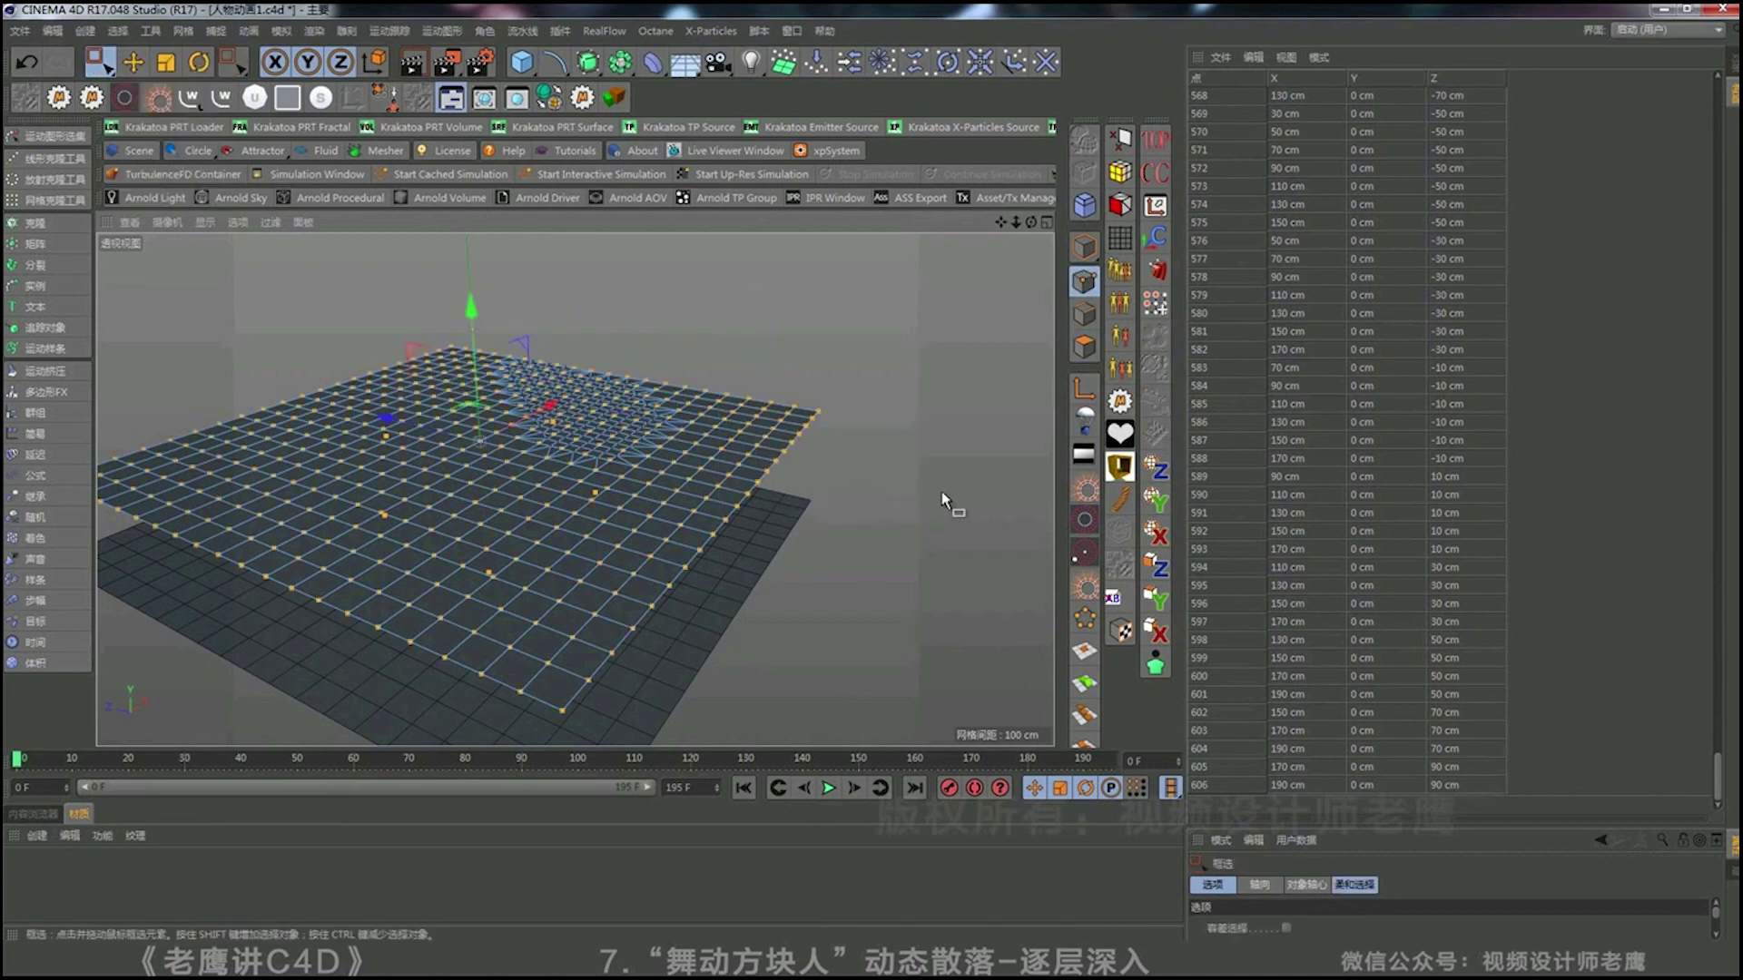
pyautogui.moveTo(938, 491); pyautogui.dragTo(715, 335)
pyautogui.press('Delete')
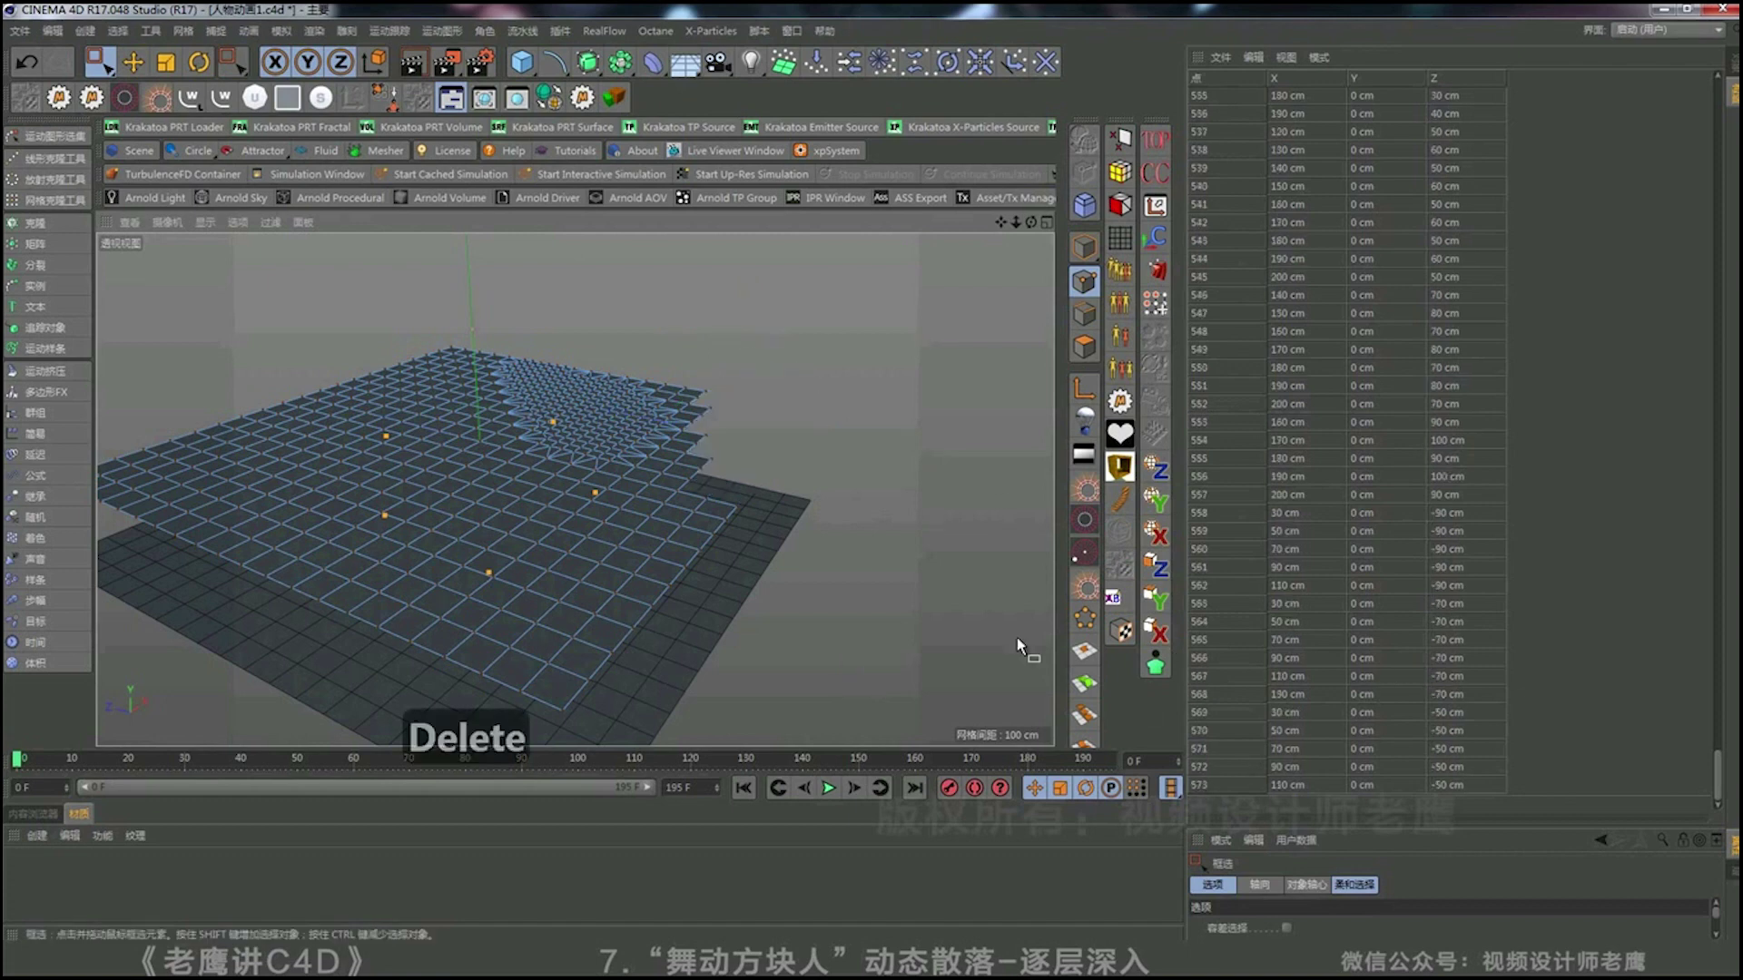
# Delete further points along the new plane's near corner, leaving its edge stepped.
pyautogui.keyDown('alt'); pyautogui.moveTo(759, 608); pyautogui.dragTo(802, 524); pyautogui.keyUp('alt')
pyautogui.moveTo(759, 468); pyautogui.dragTo(829, 551)
pyautogui.press('Delete')
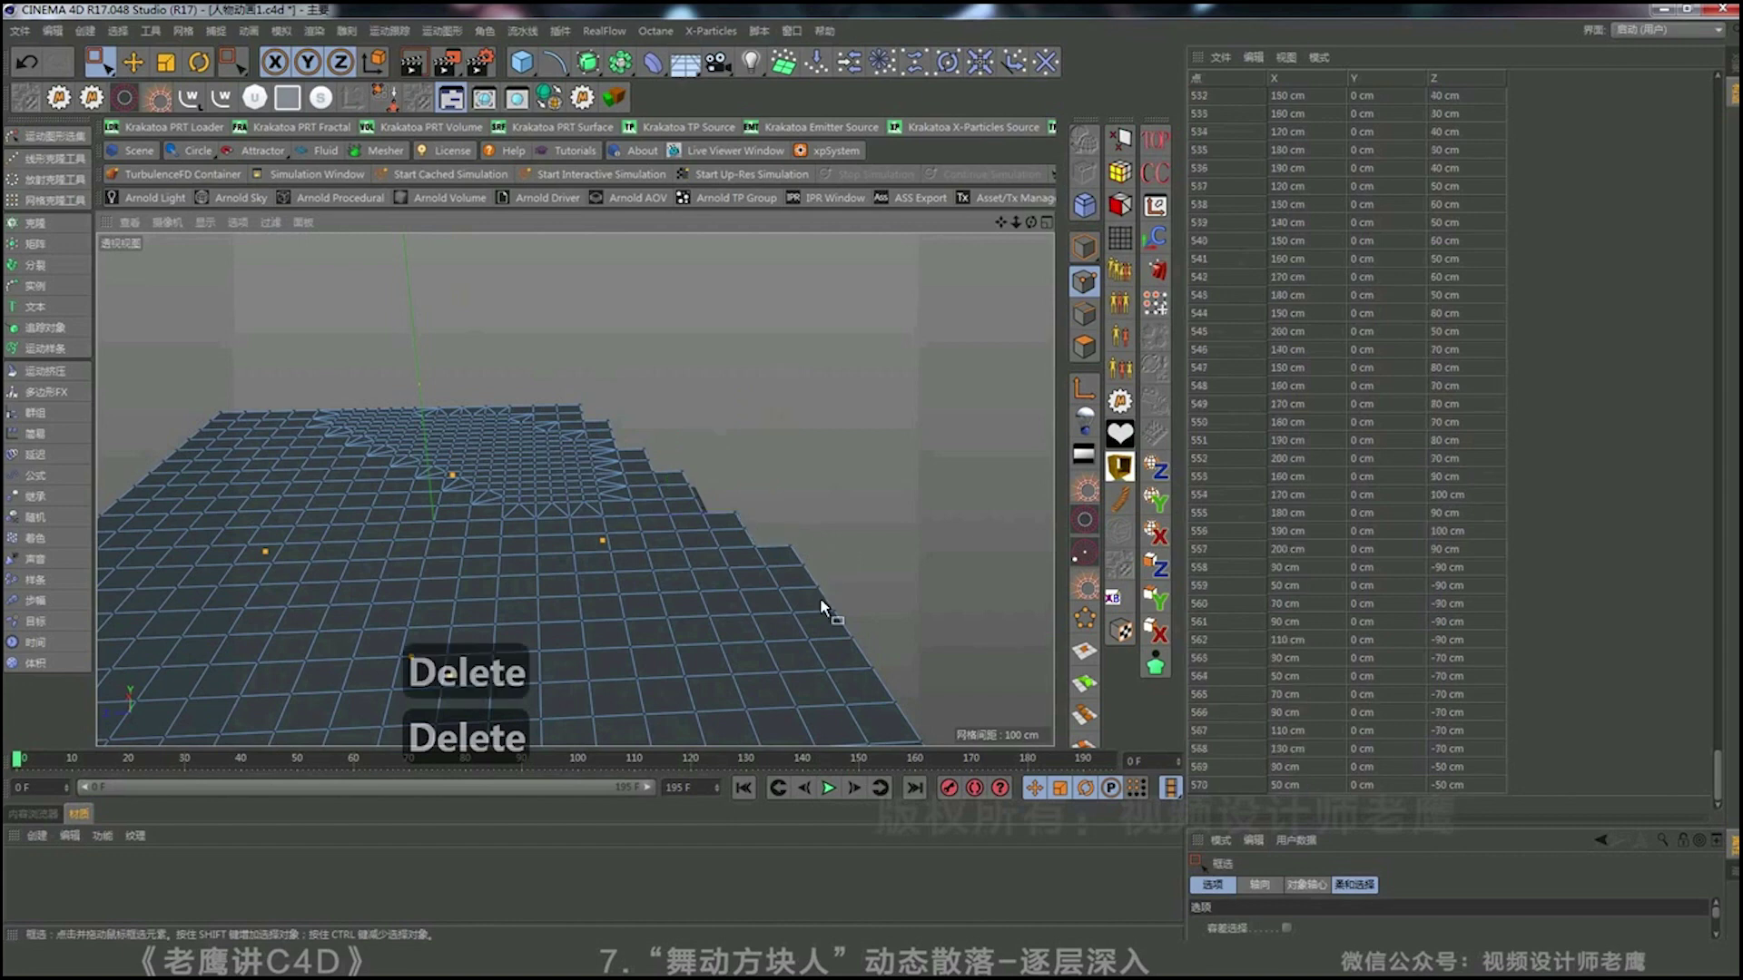
pyautogui.moveTo(901, 644); pyautogui.dragTo(798, 502)
pyautogui.press('Delete')
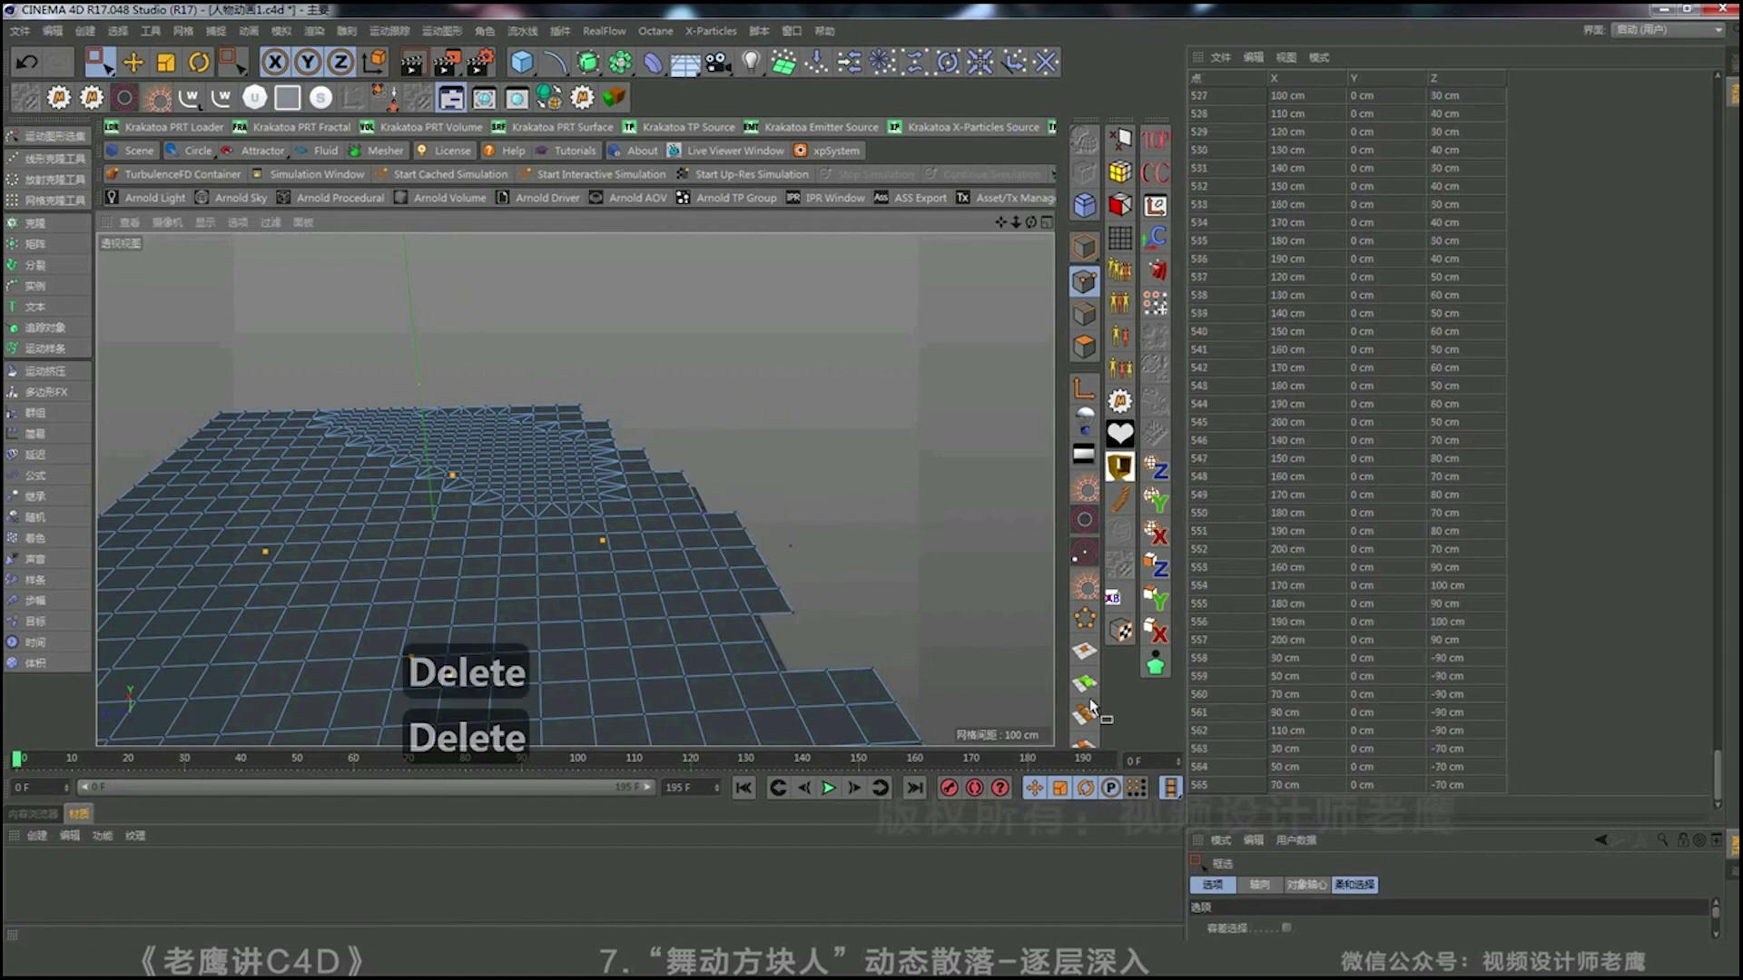
pyautogui.keyDown('alt'); pyautogui.moveTo(976, 676); pyautogui.dragTo(935, 547, button='middle'); pyautogui.keyUp('alt')
pyautogui.moveTo(945, 646); pyautogui.dragTo(824, 506)
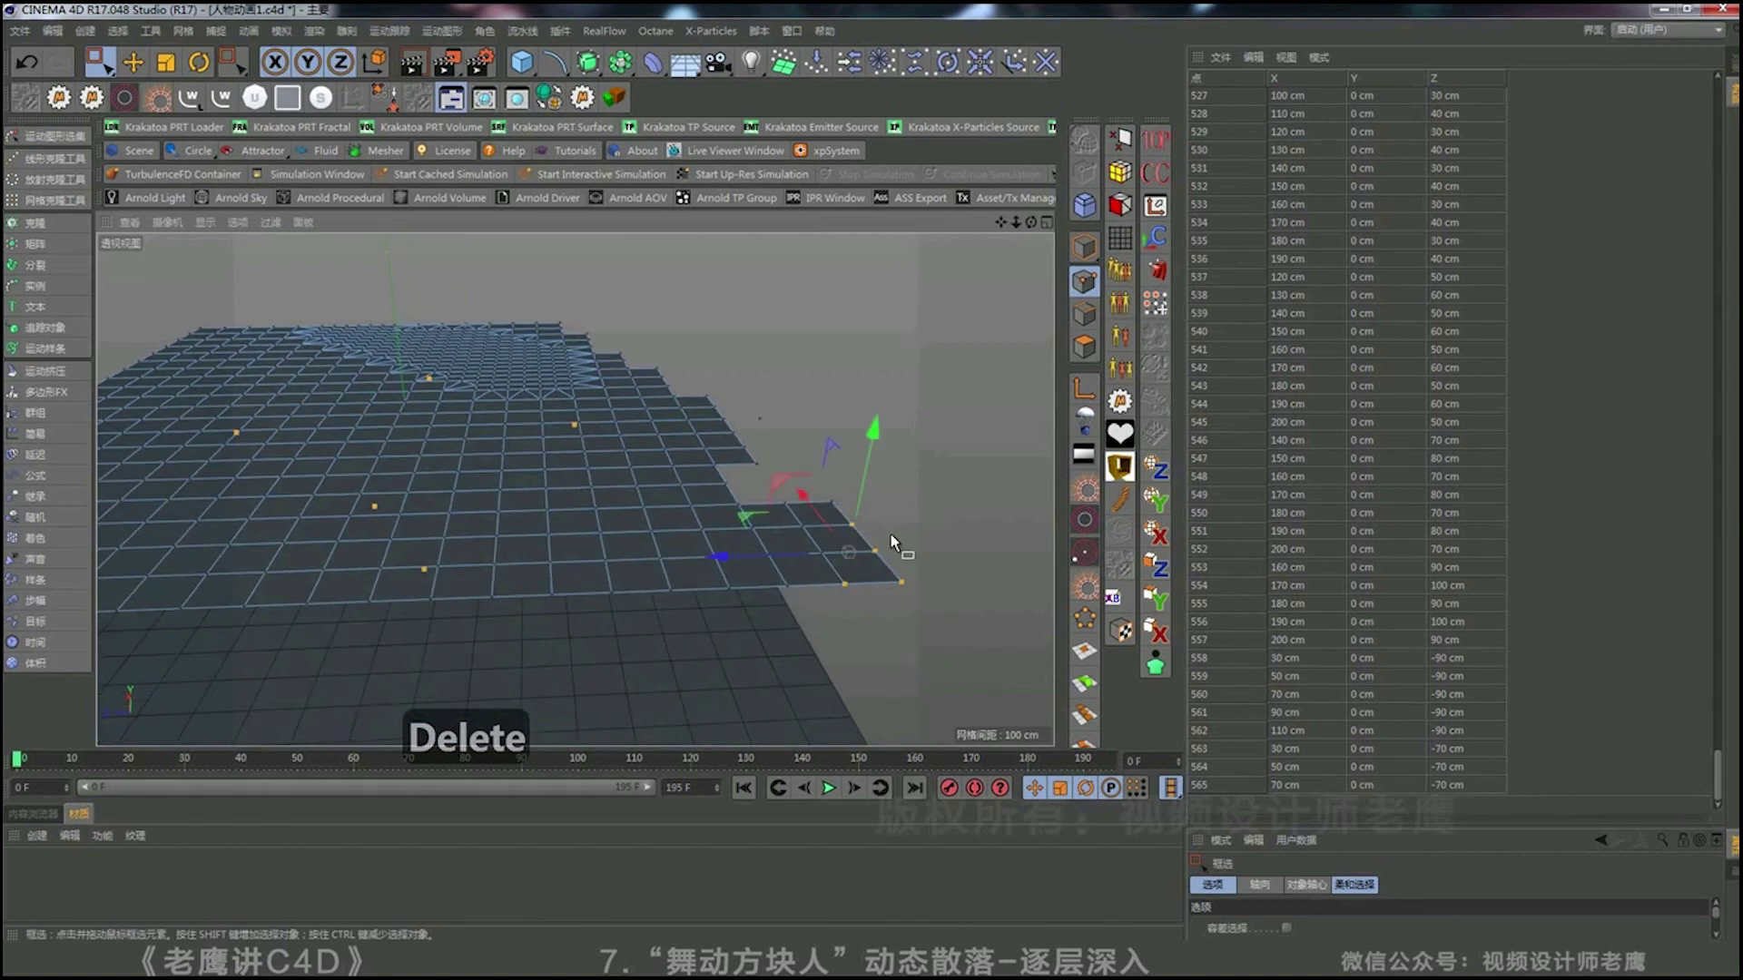
pyautogui.press('Delete')
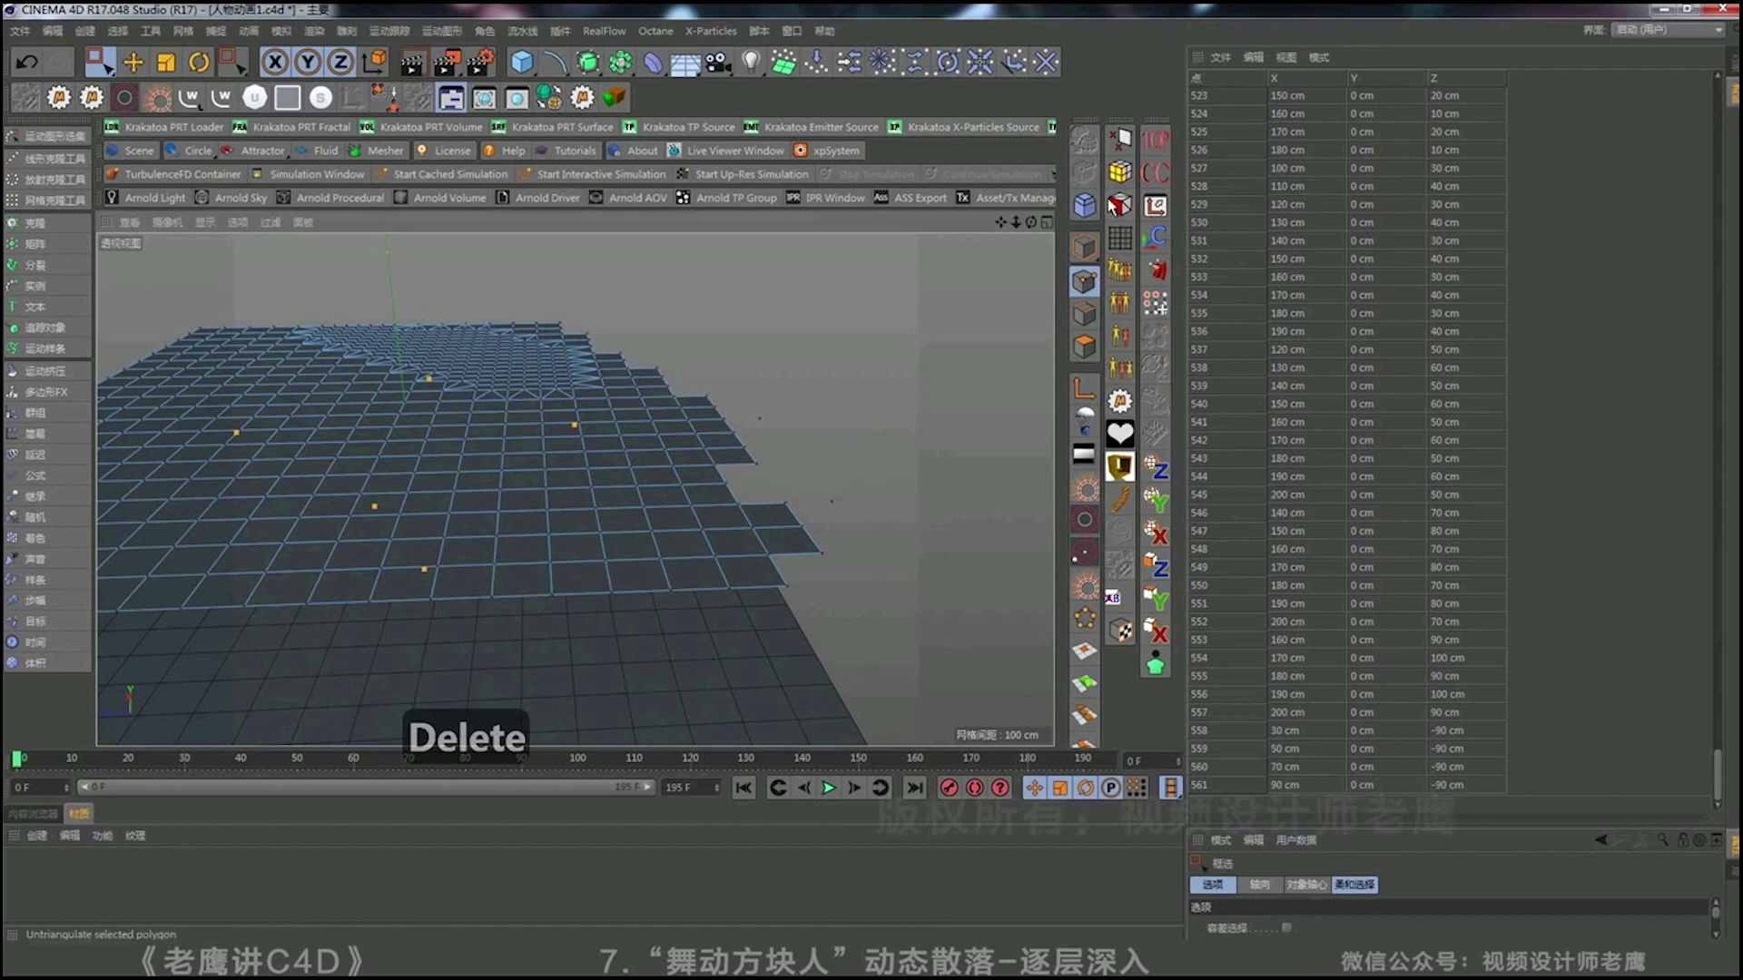
# Add a 姿态变形 character tag to 平面.1 and enable 点 (points) in its mixing options.
pyautogui.click(1085, 247)
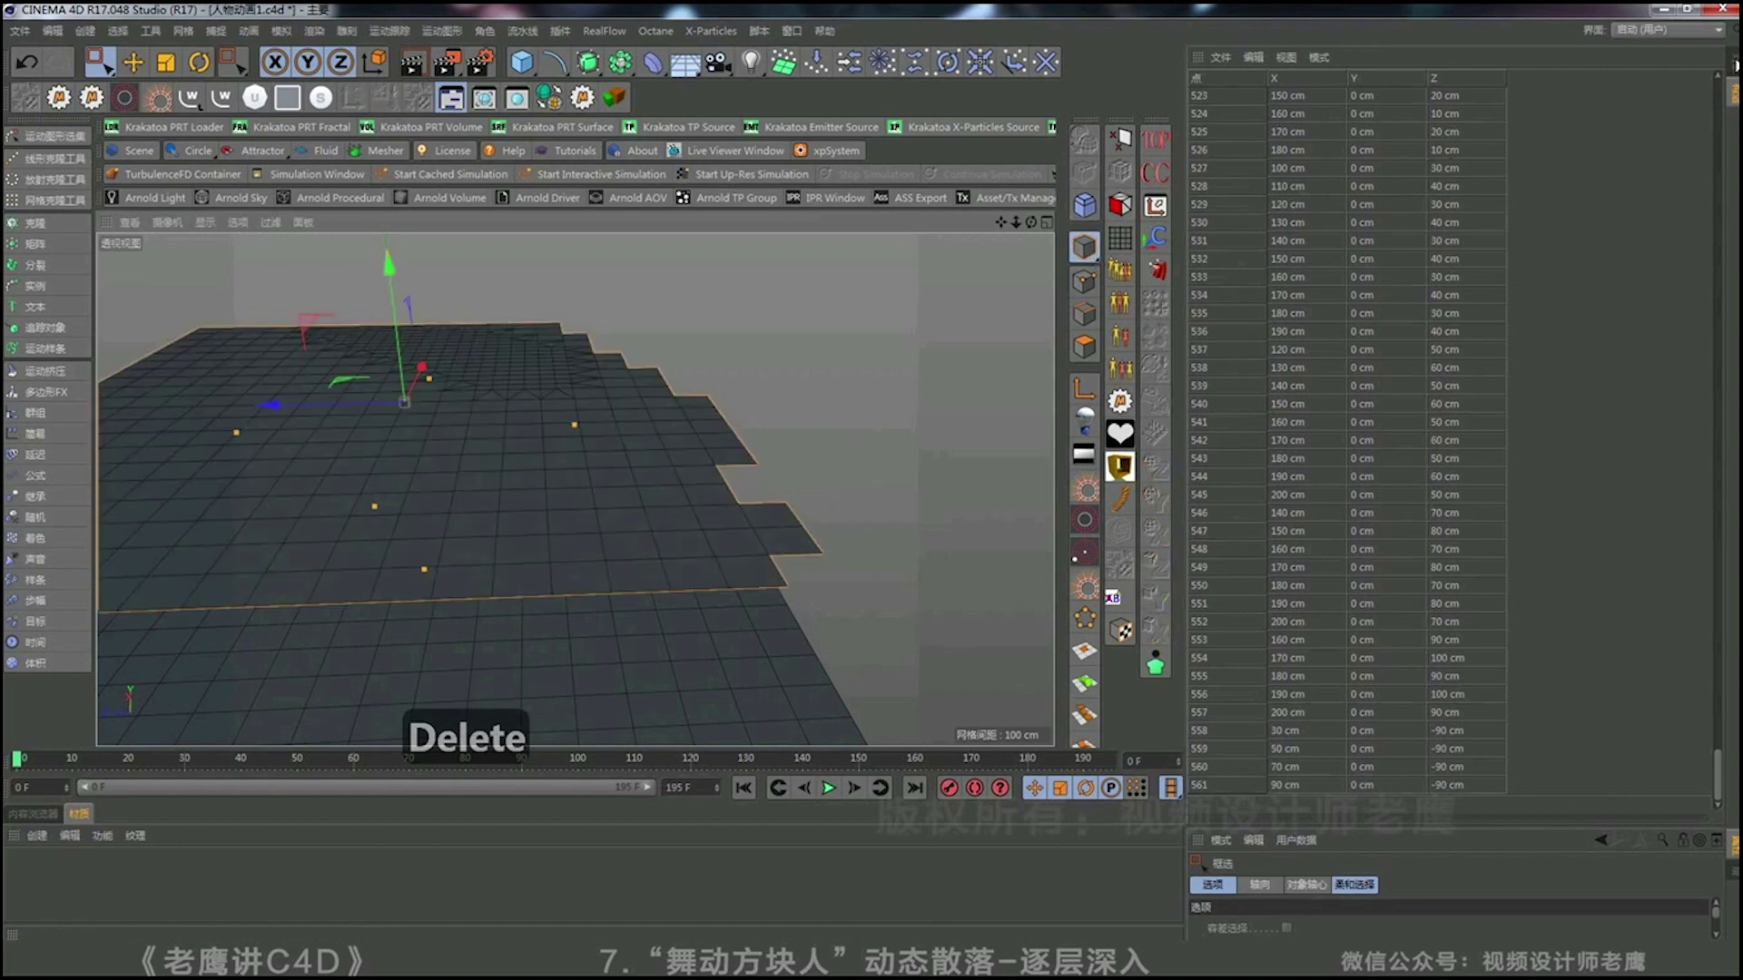
pyautogui.click(1735, 66)
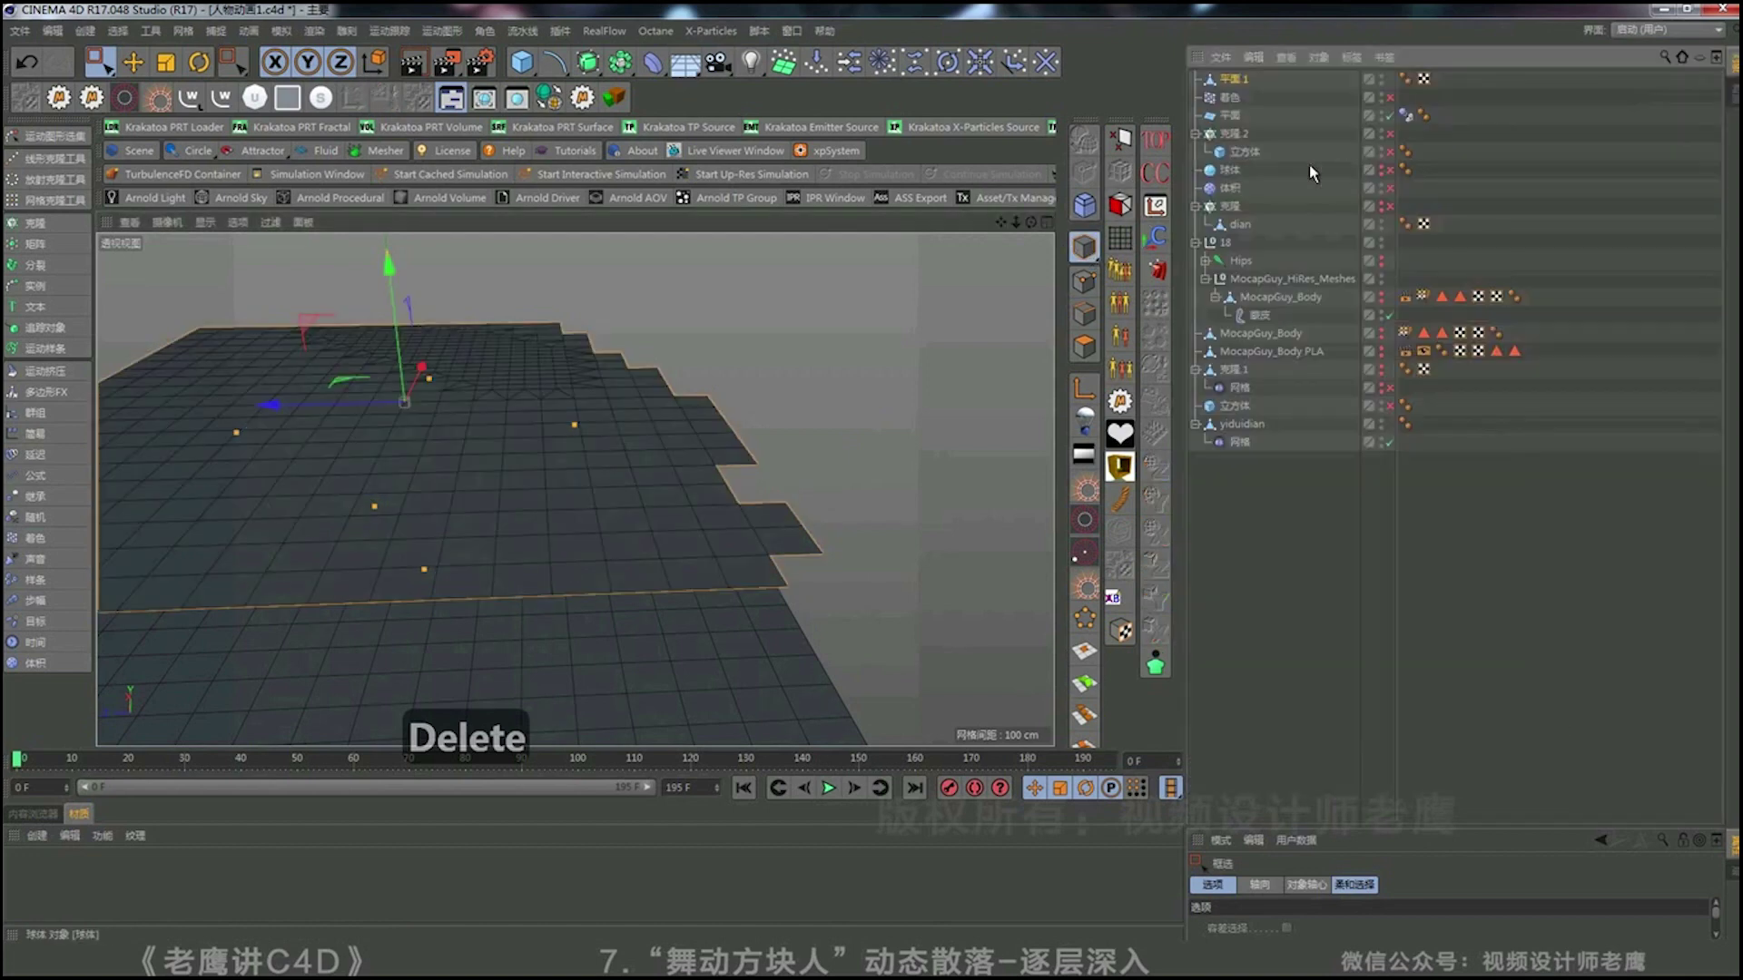
pyautogui.rightClick(1235, 88)
pyautogui.moveTo(1331, 285)
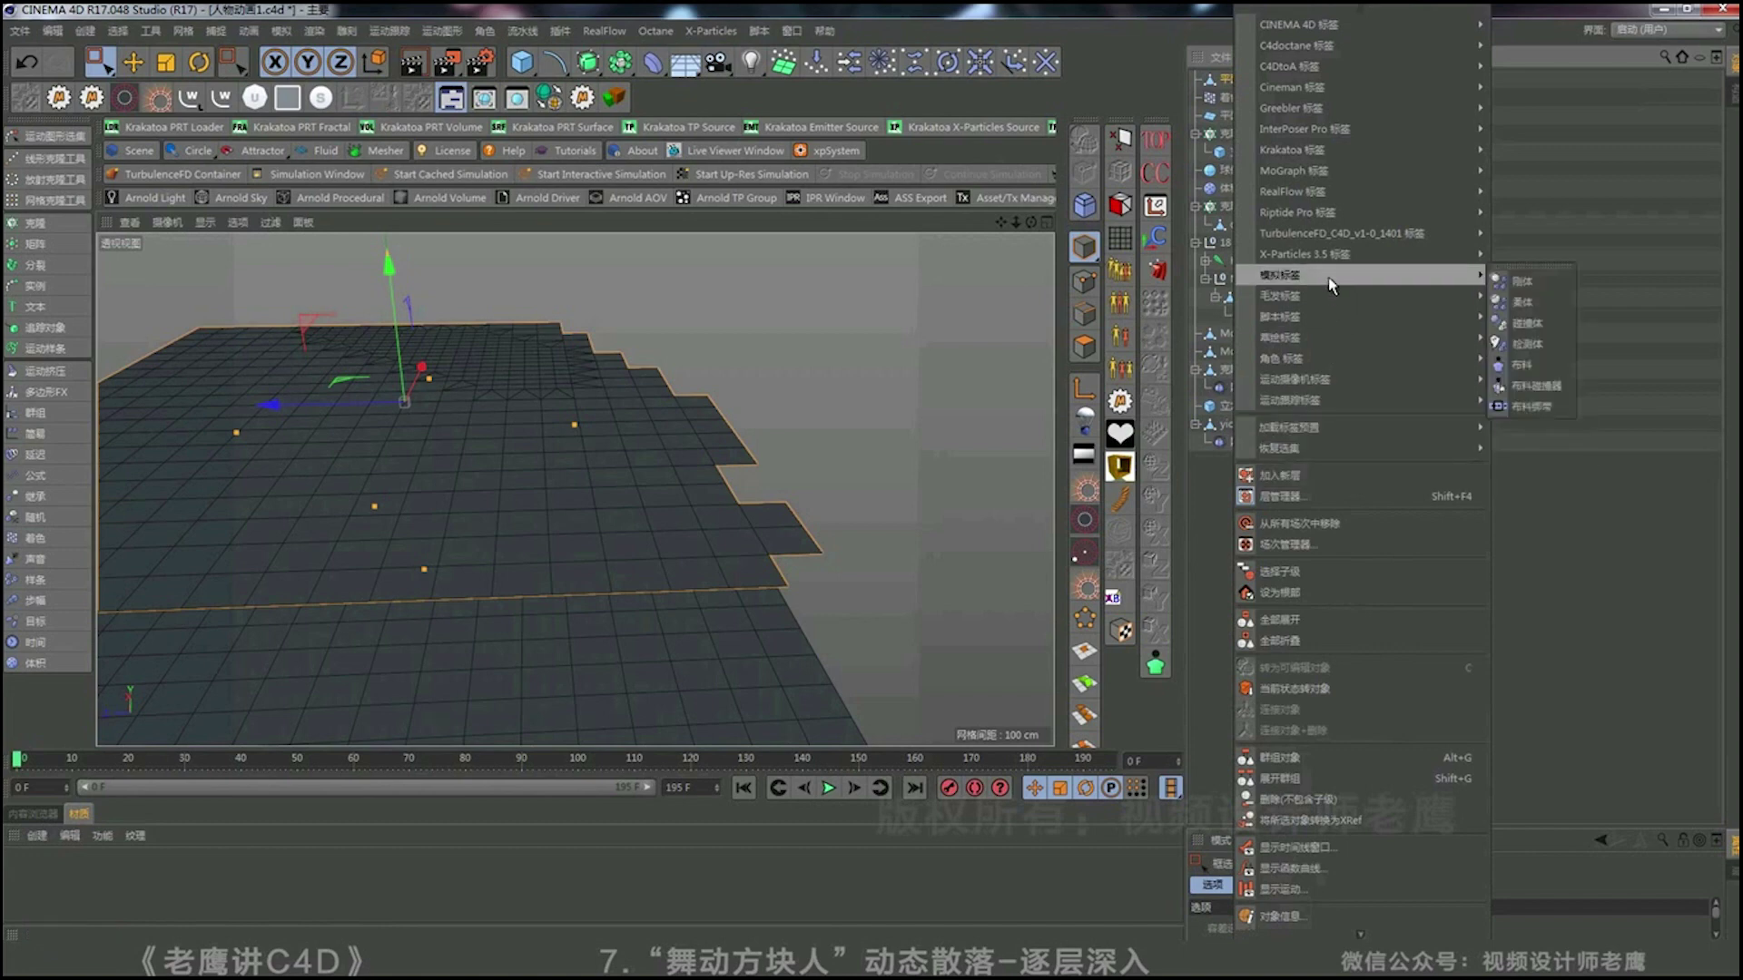
pyautogui.moveTo(1332, 365)
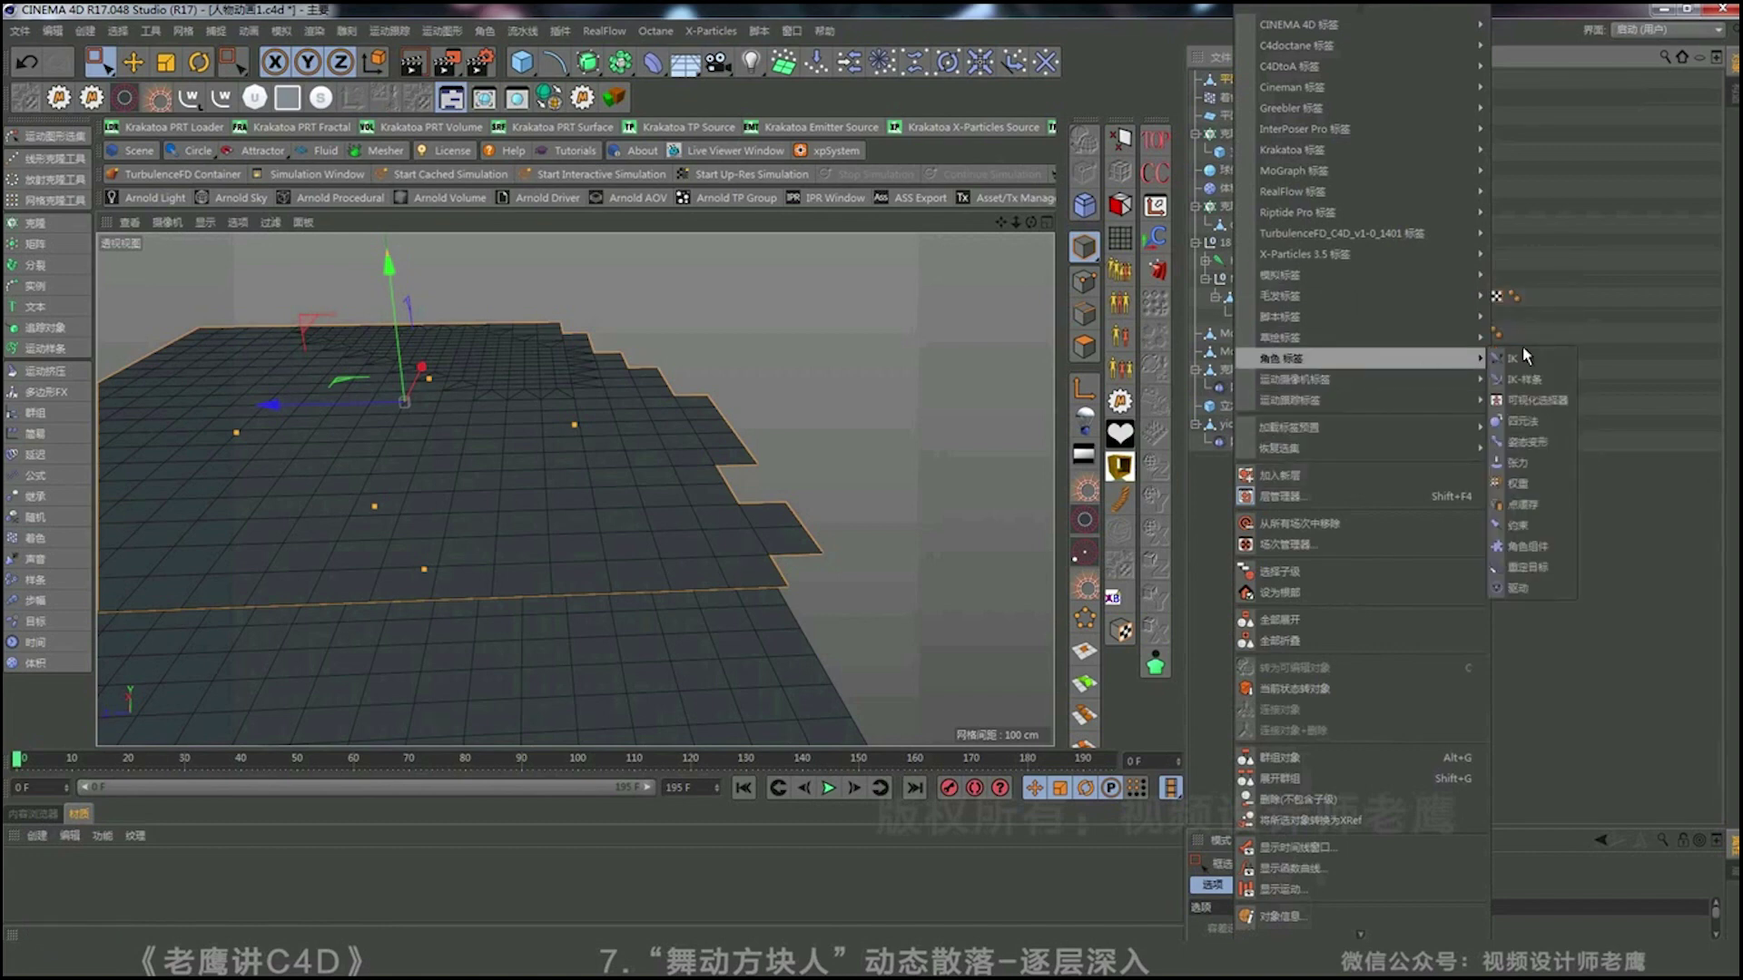
pyautogui.click(1533, 443)
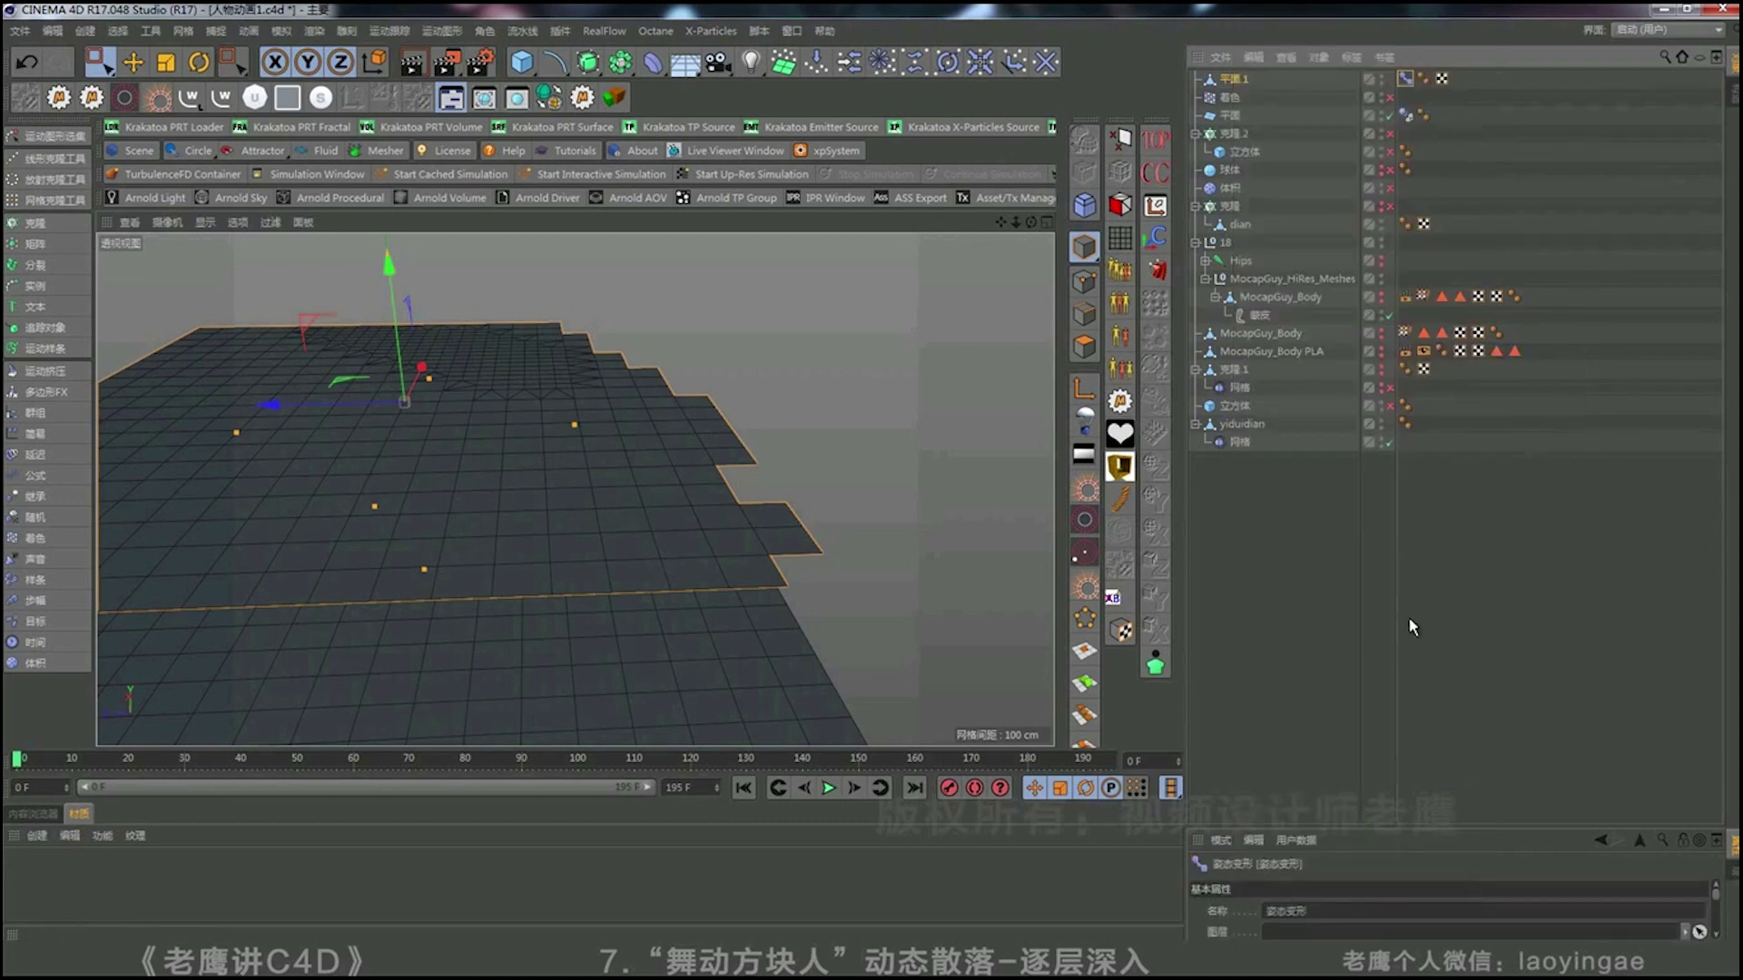
pyautogui.moveTo(1402, 829); pyautogui.dragTo(1405, 525)
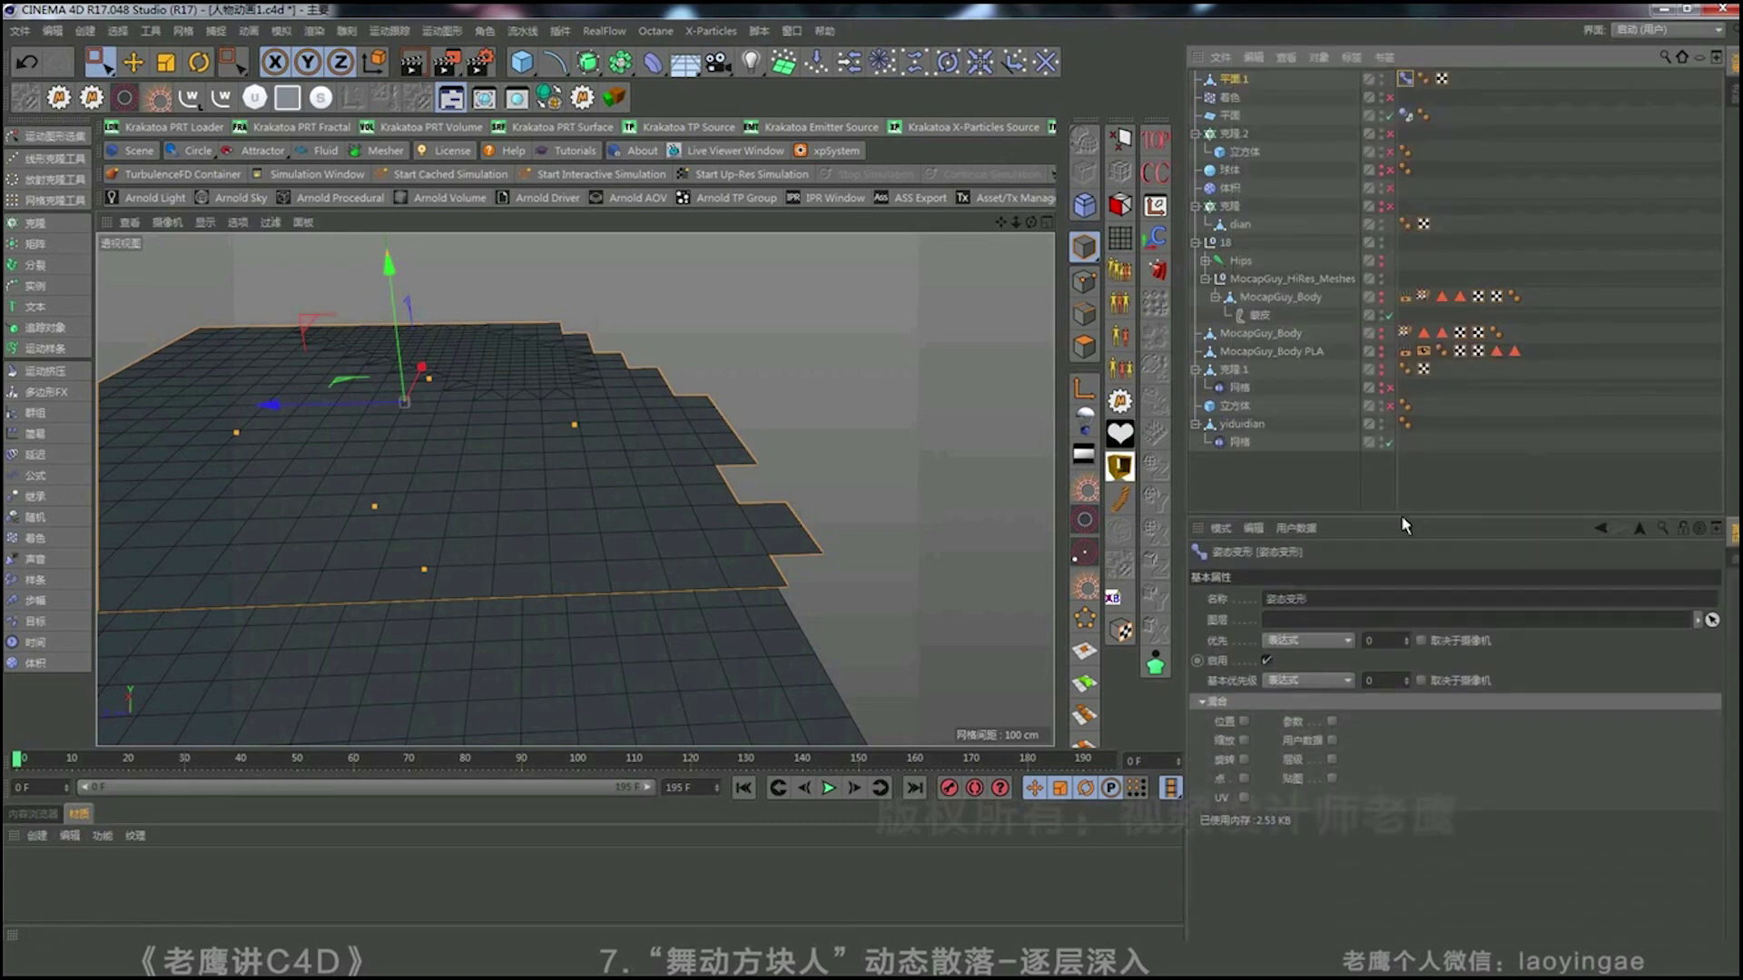
pyautogui.click(1245, 778)
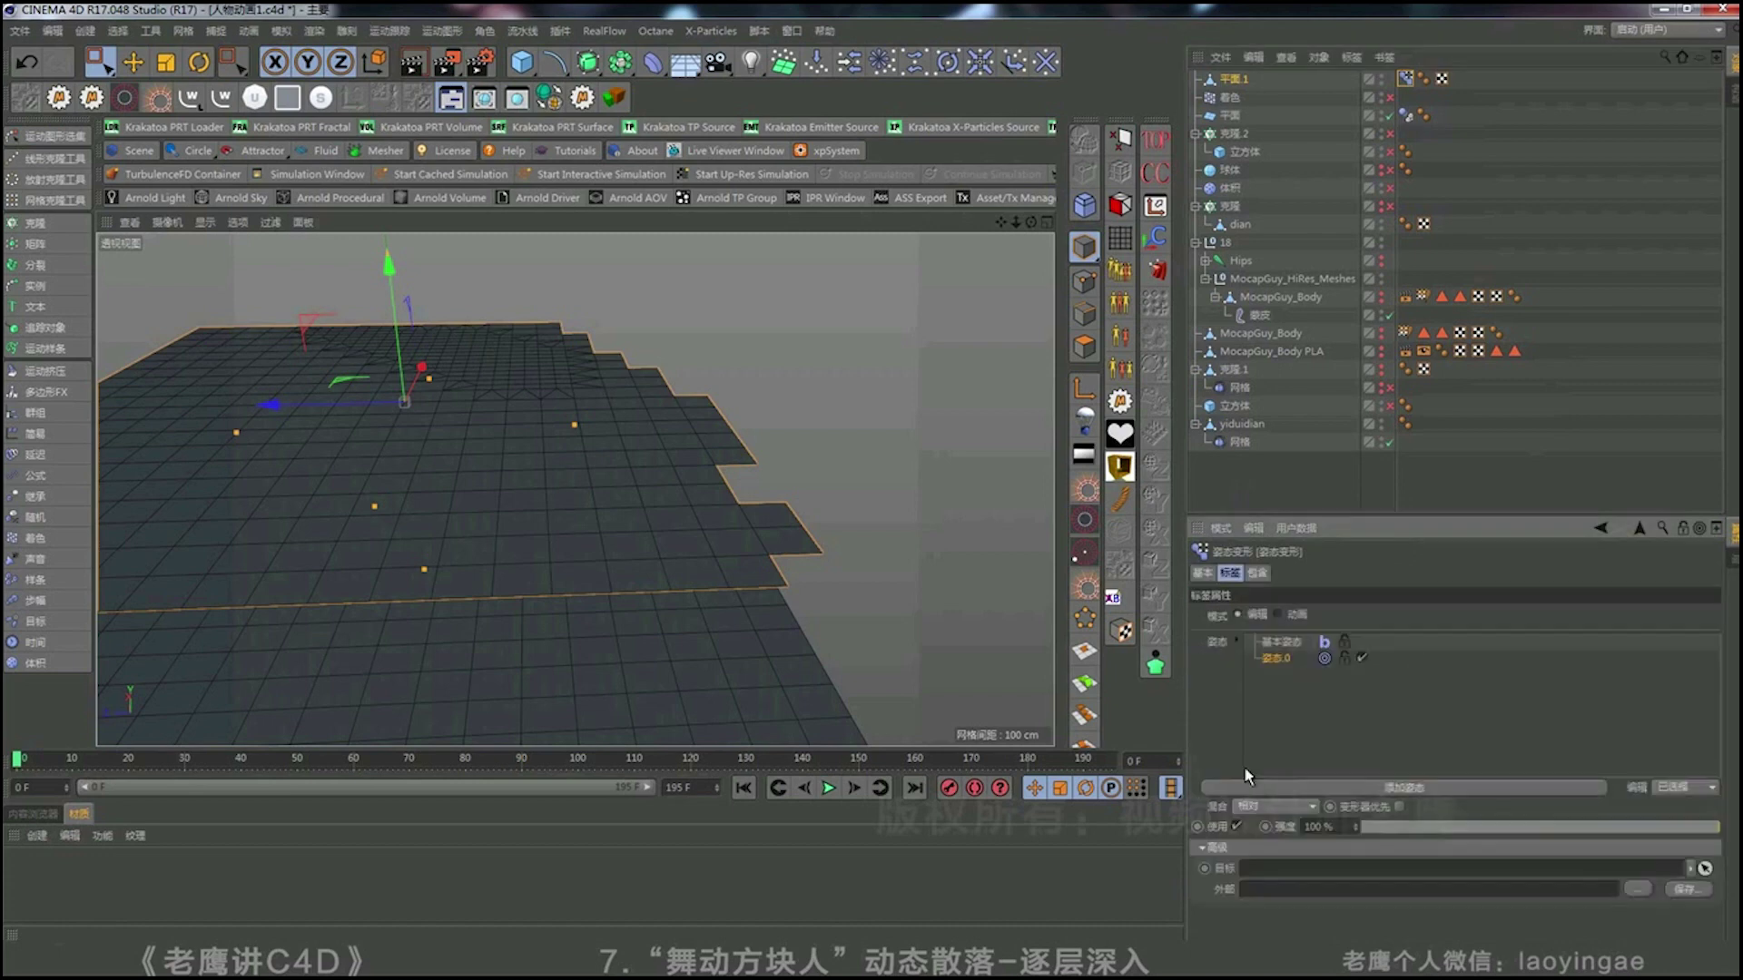
# Enable 位置, 缩放 and 旋转 in the 姿态变形 tag's mixing options and assign yiduidian as the target of 姿态.0.
pyautogui.click(1203, 573)
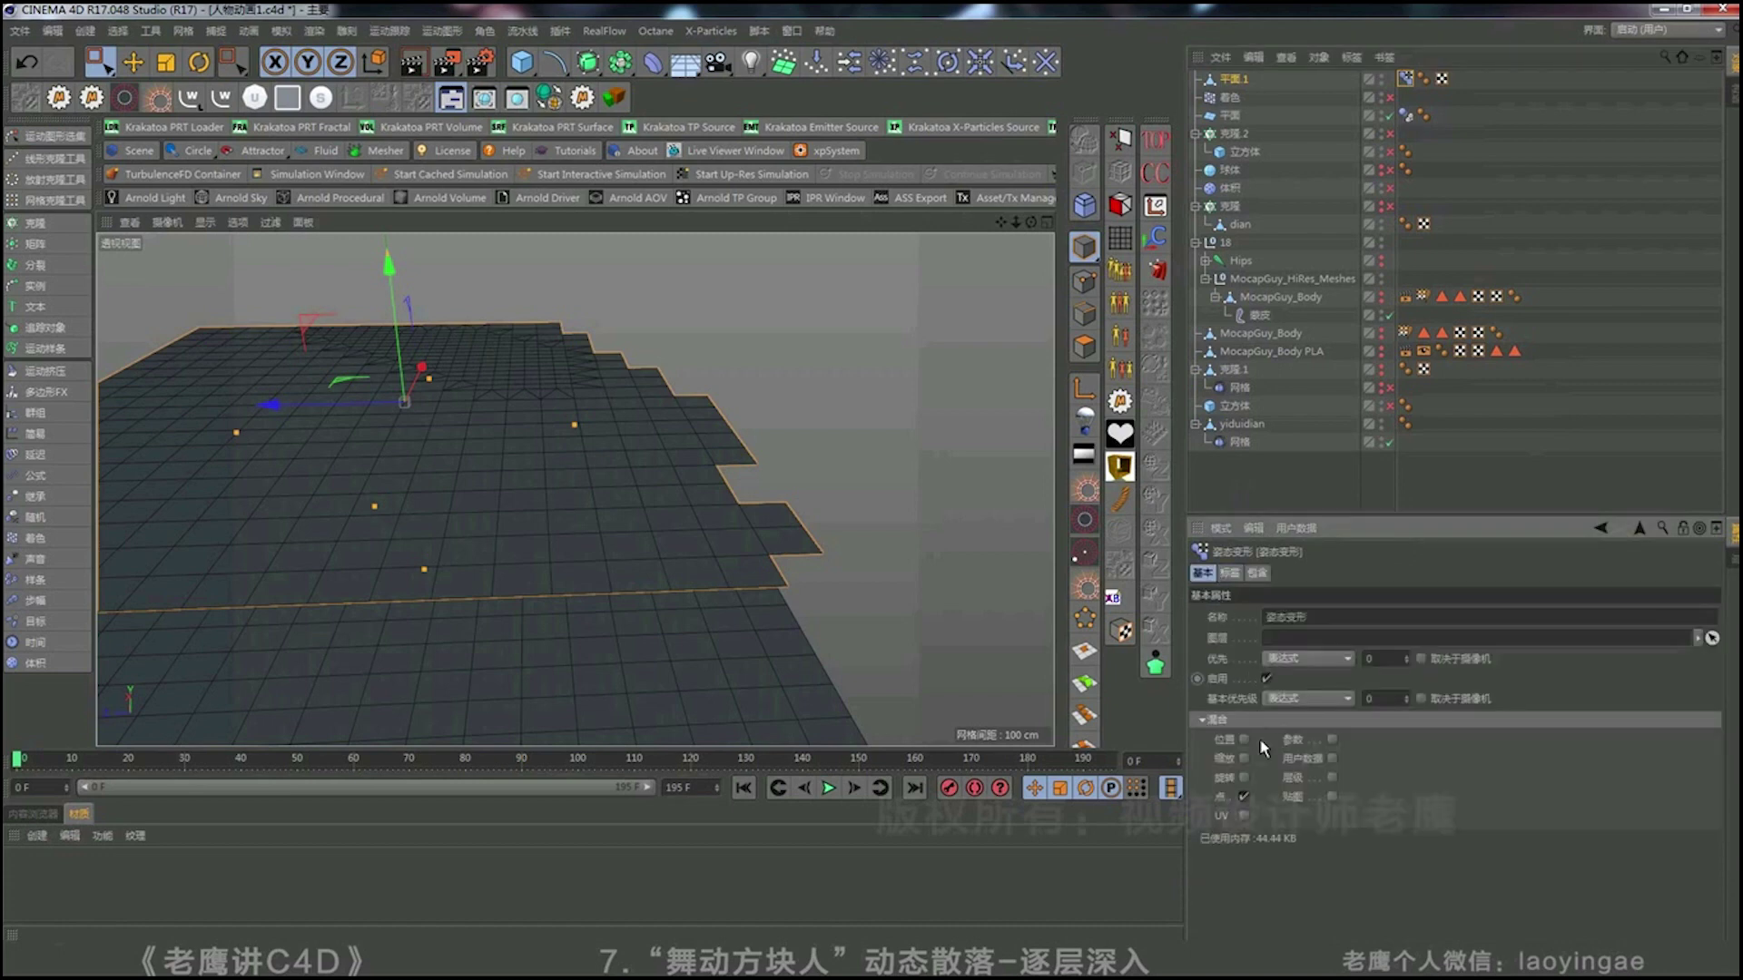
pyautogui.click(1243, 740)
pyautogui.click(1243, 759)
pyautogui.click(1244, 777)
pyautogui.click(1232, 574)
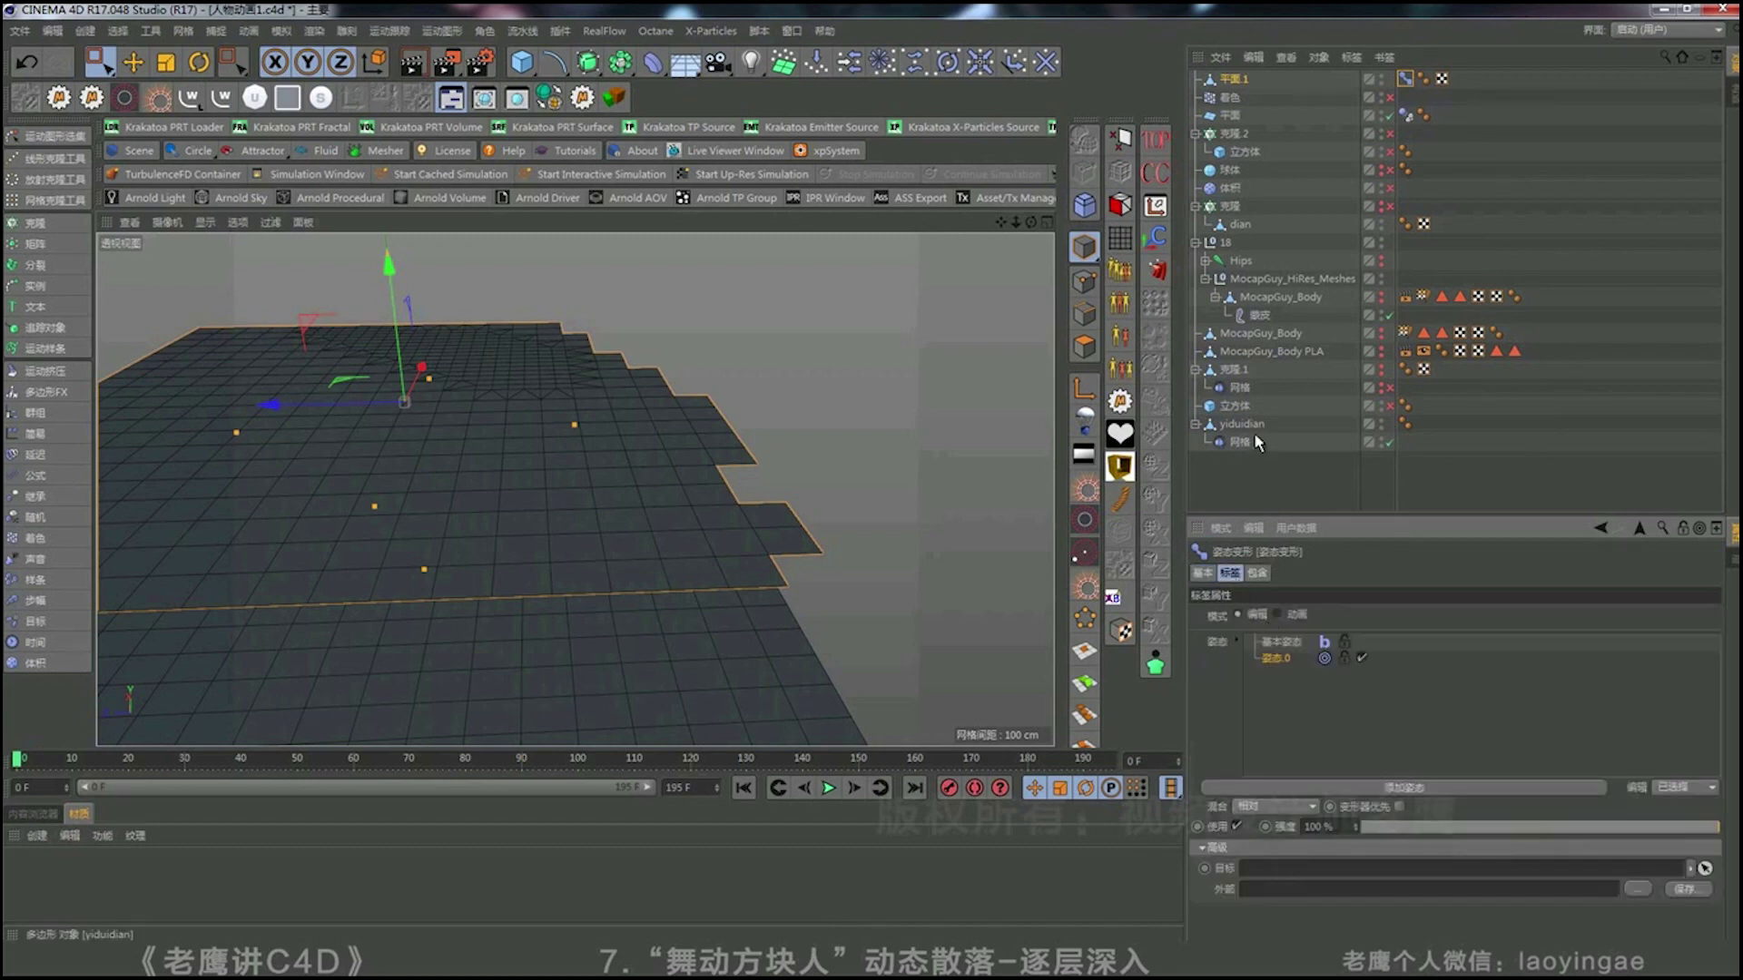
pyautogui.moveTo(1252, 433); pyautogui.dragTo(1310, 874)
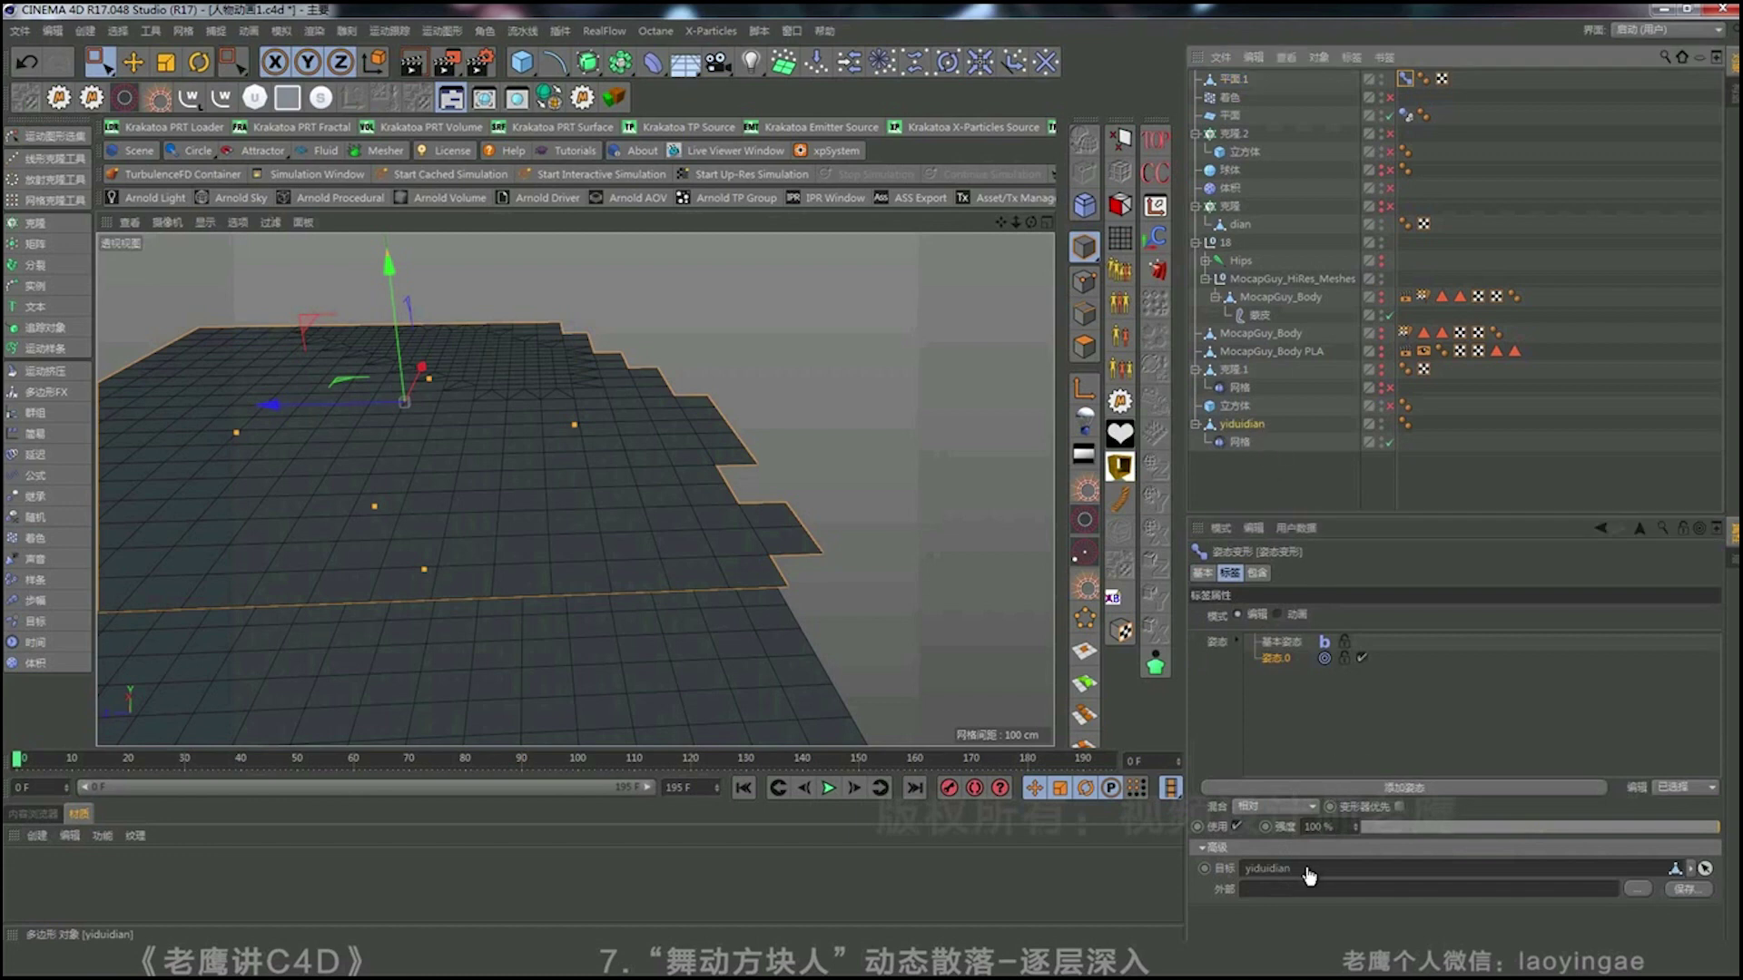
# Play the animation to examine how 平面.1 follows the yiduidian target.
pyautogui.keyDown('alt'); pyautogui.moveTo(469, 419); pyautogui.dragTo(568, 407); pyautogui.keyUp('alt')
pyautogui.click(829, 788)
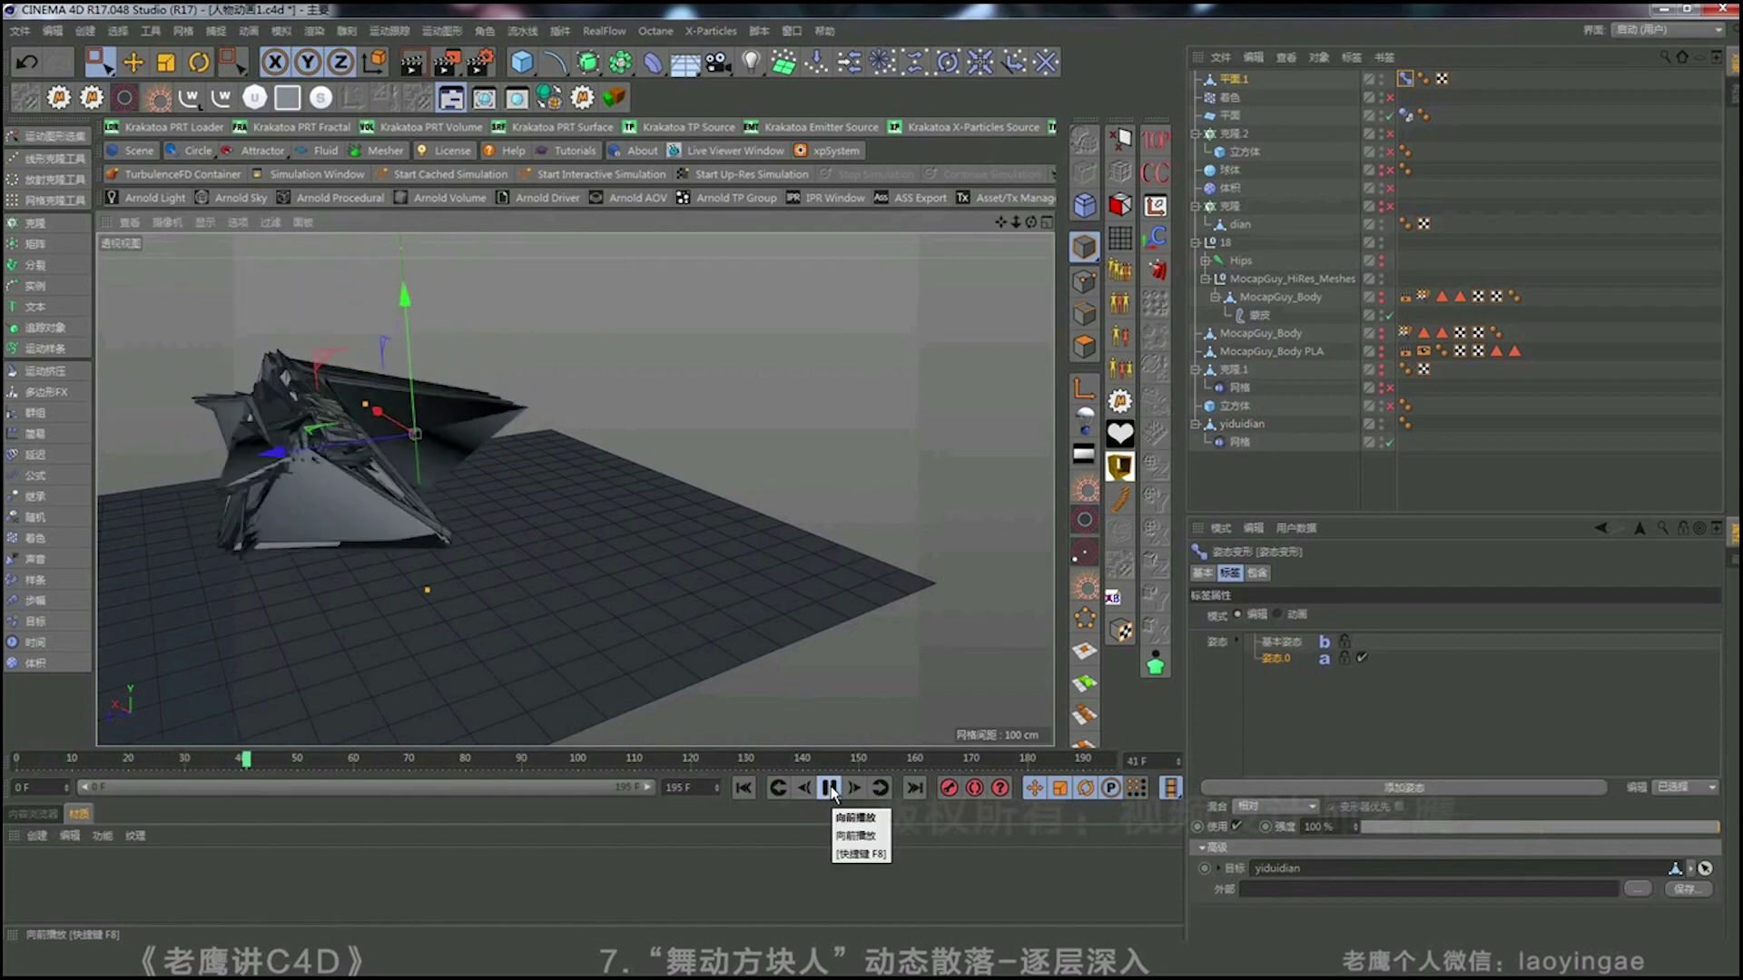
pyautogui.click(831, 788)
# Delete the row of stray points stretching out from the morphed plane and replay the animation from the start.
pyautogui.keyDown('alt'); pyautogui.moveTo(450, 421); pyautogui.dragTo(544, 450); pyautogui.keyUp('alt')
pyautogui.click(1084, 282)
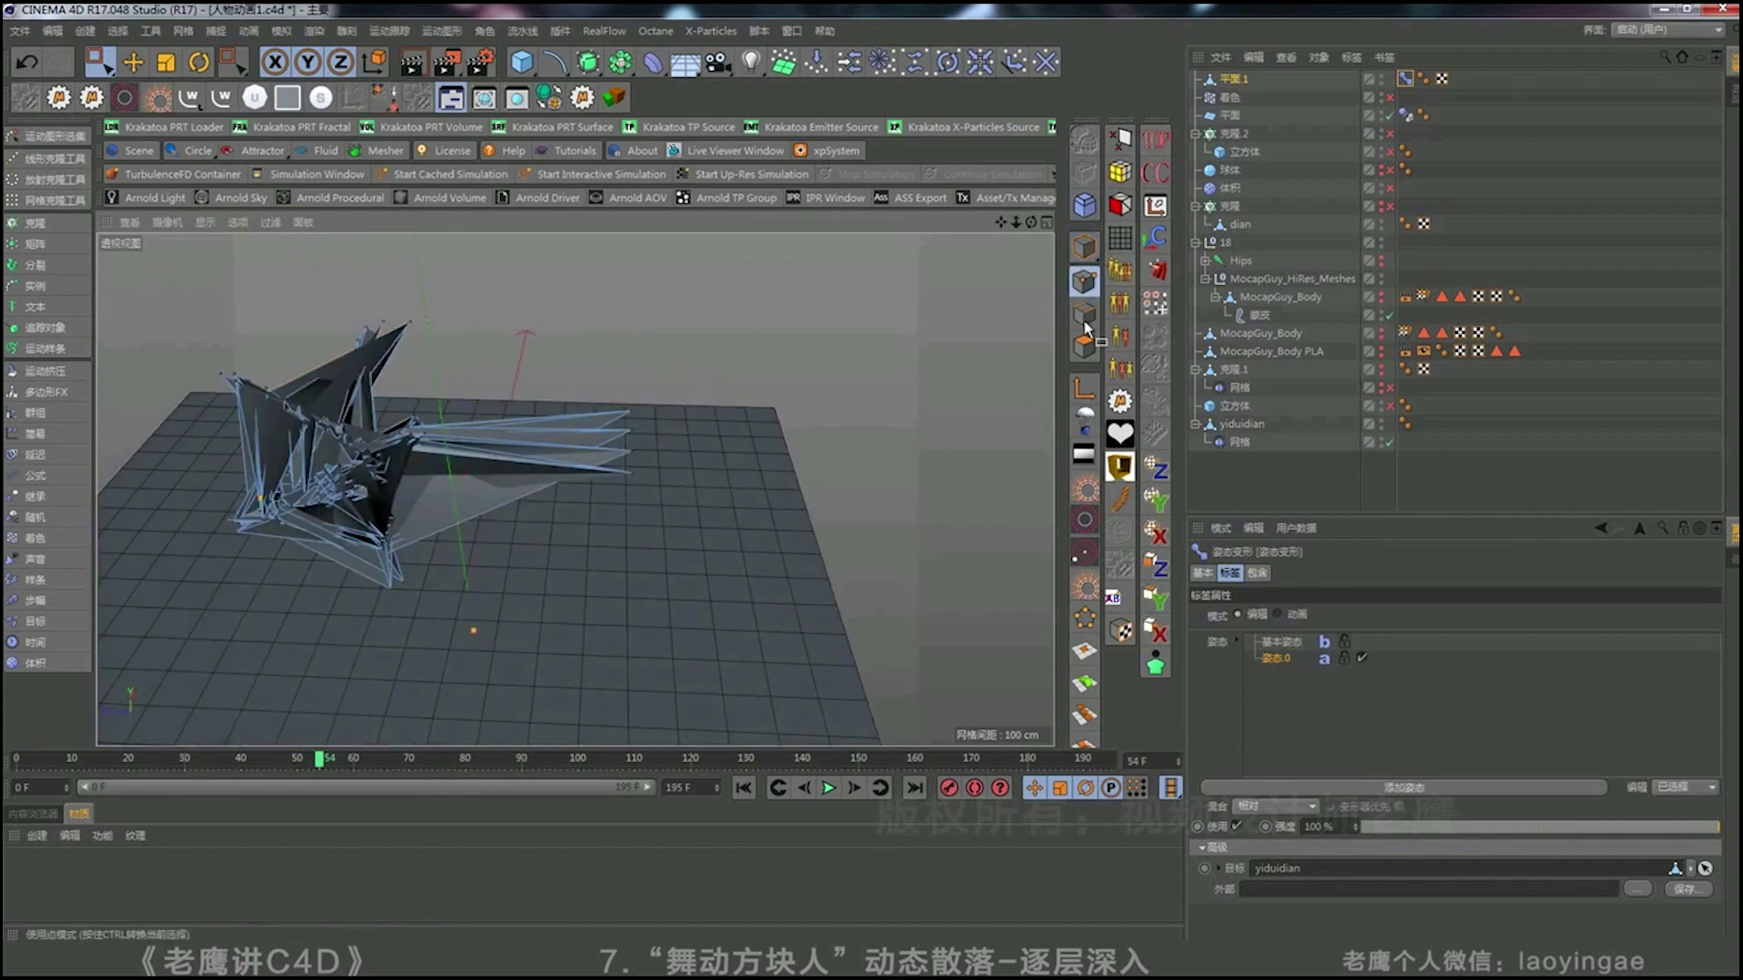
pyautogui.moveTo(699, 494); pyautogui.dragTo(604, 363)
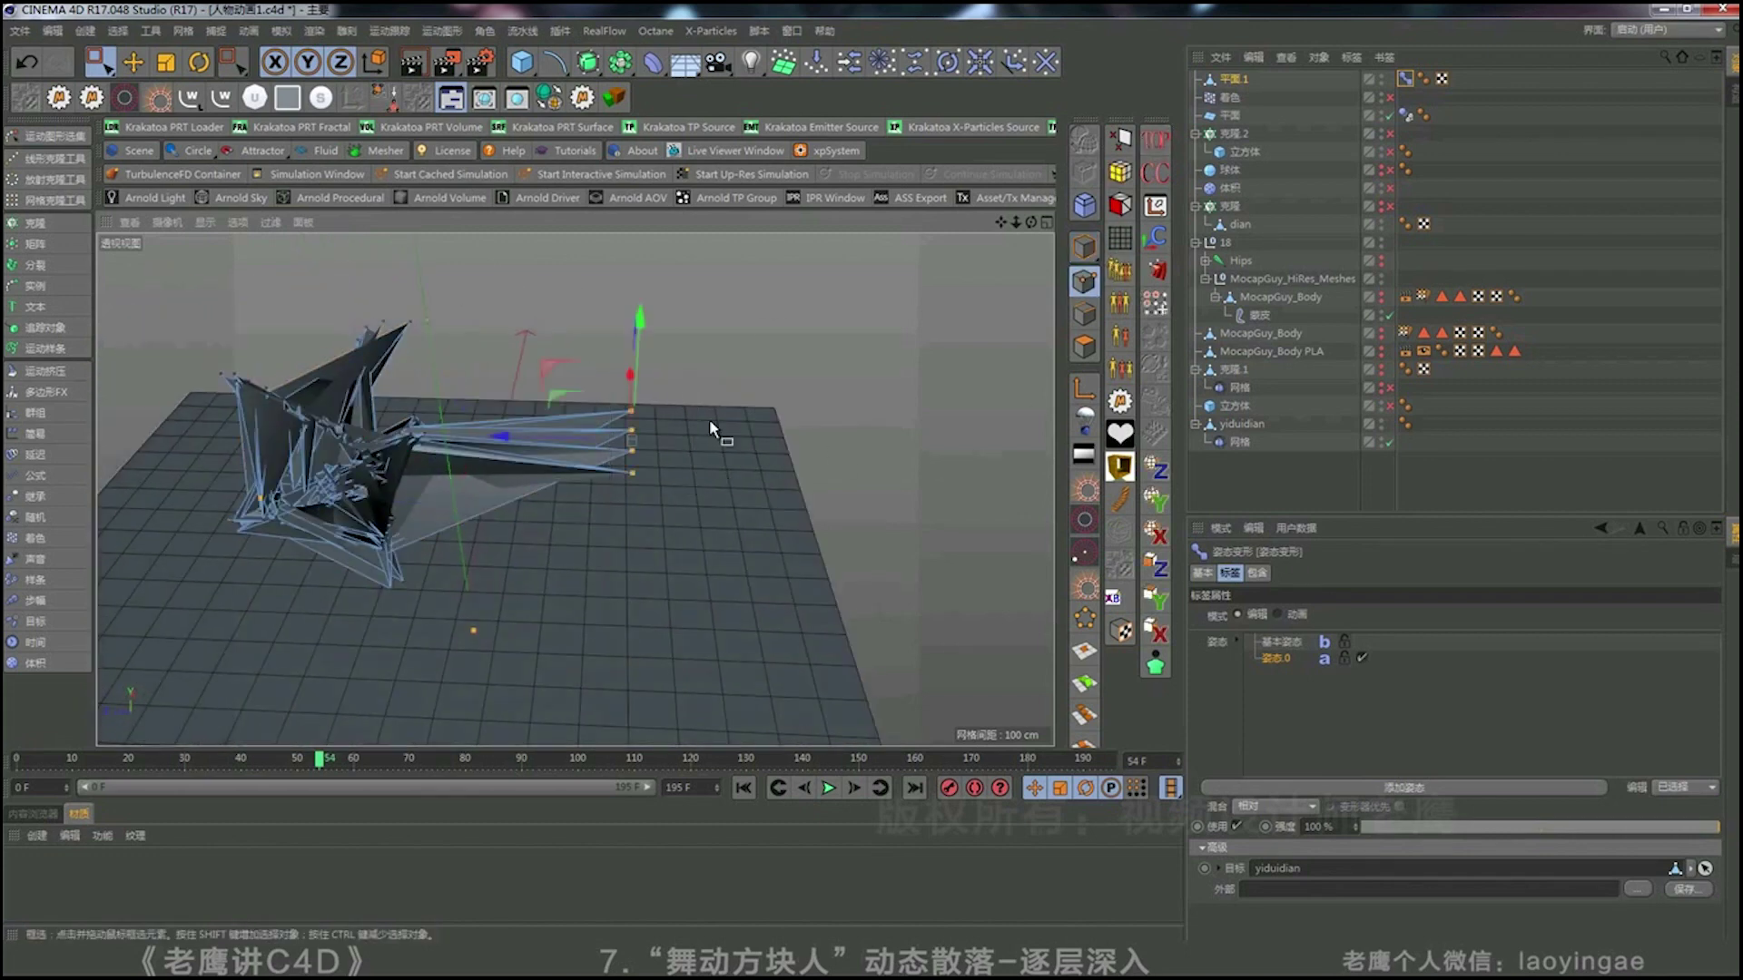
pyautogui.press('Delete')
pyautogui.click(743, 788)
pyautogui.click(828, 788)
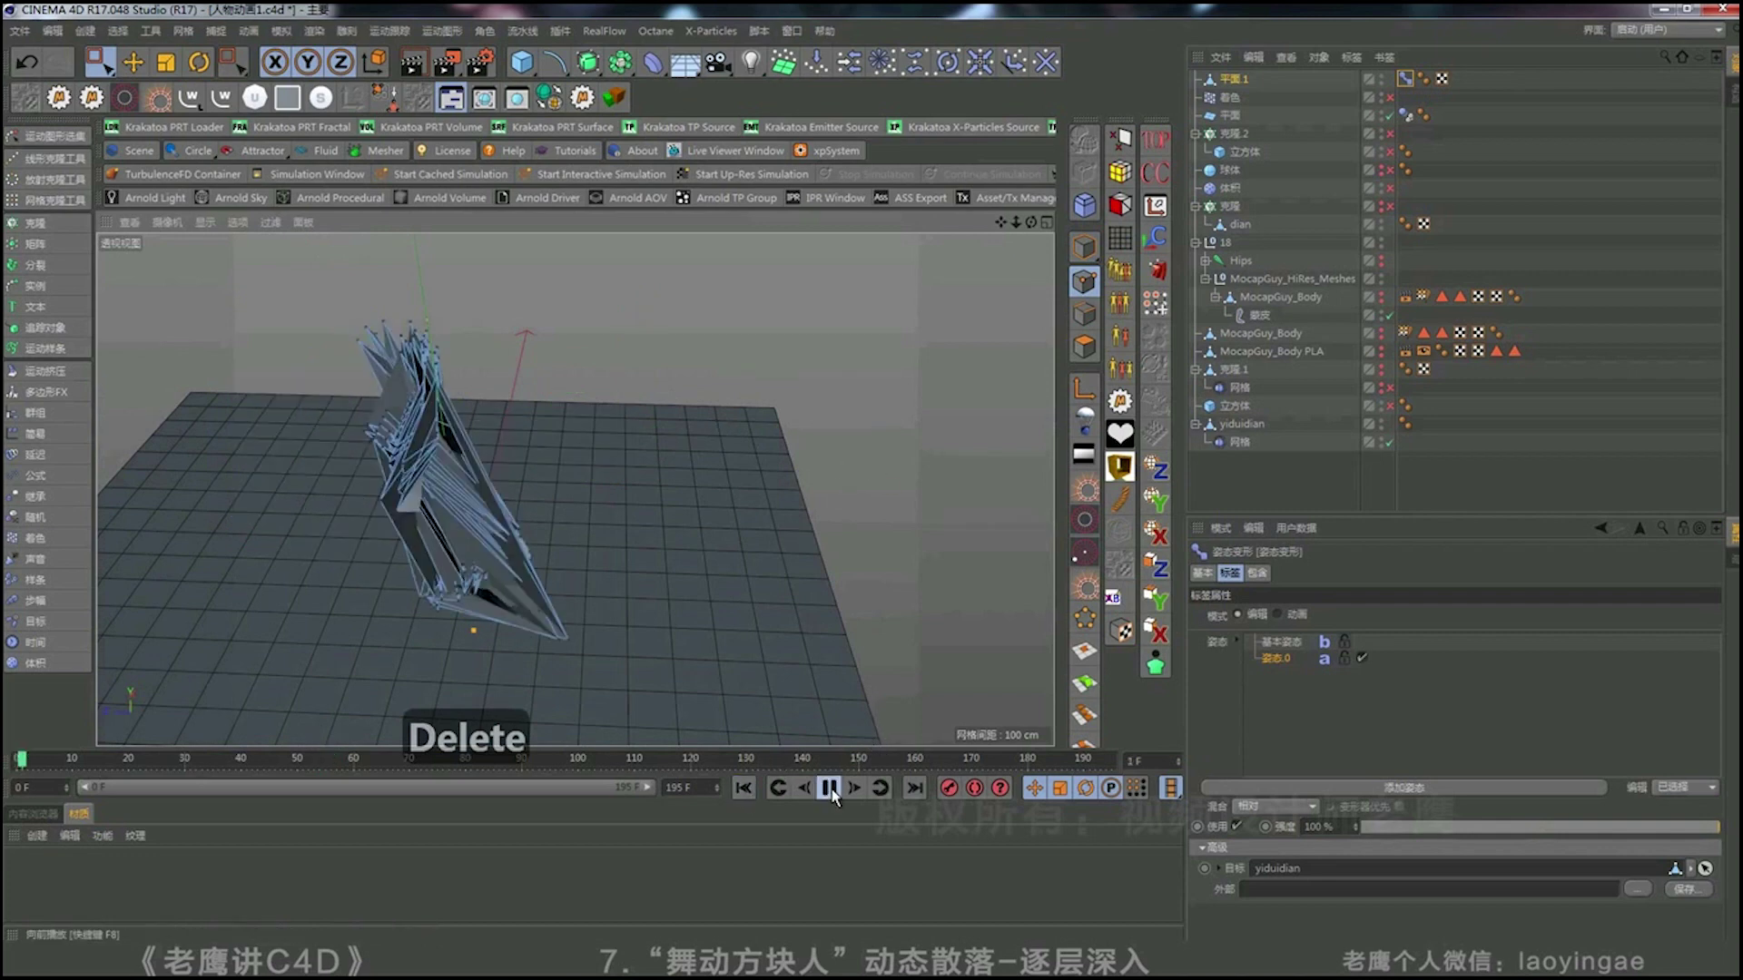
pyautogui.click(827, 787)
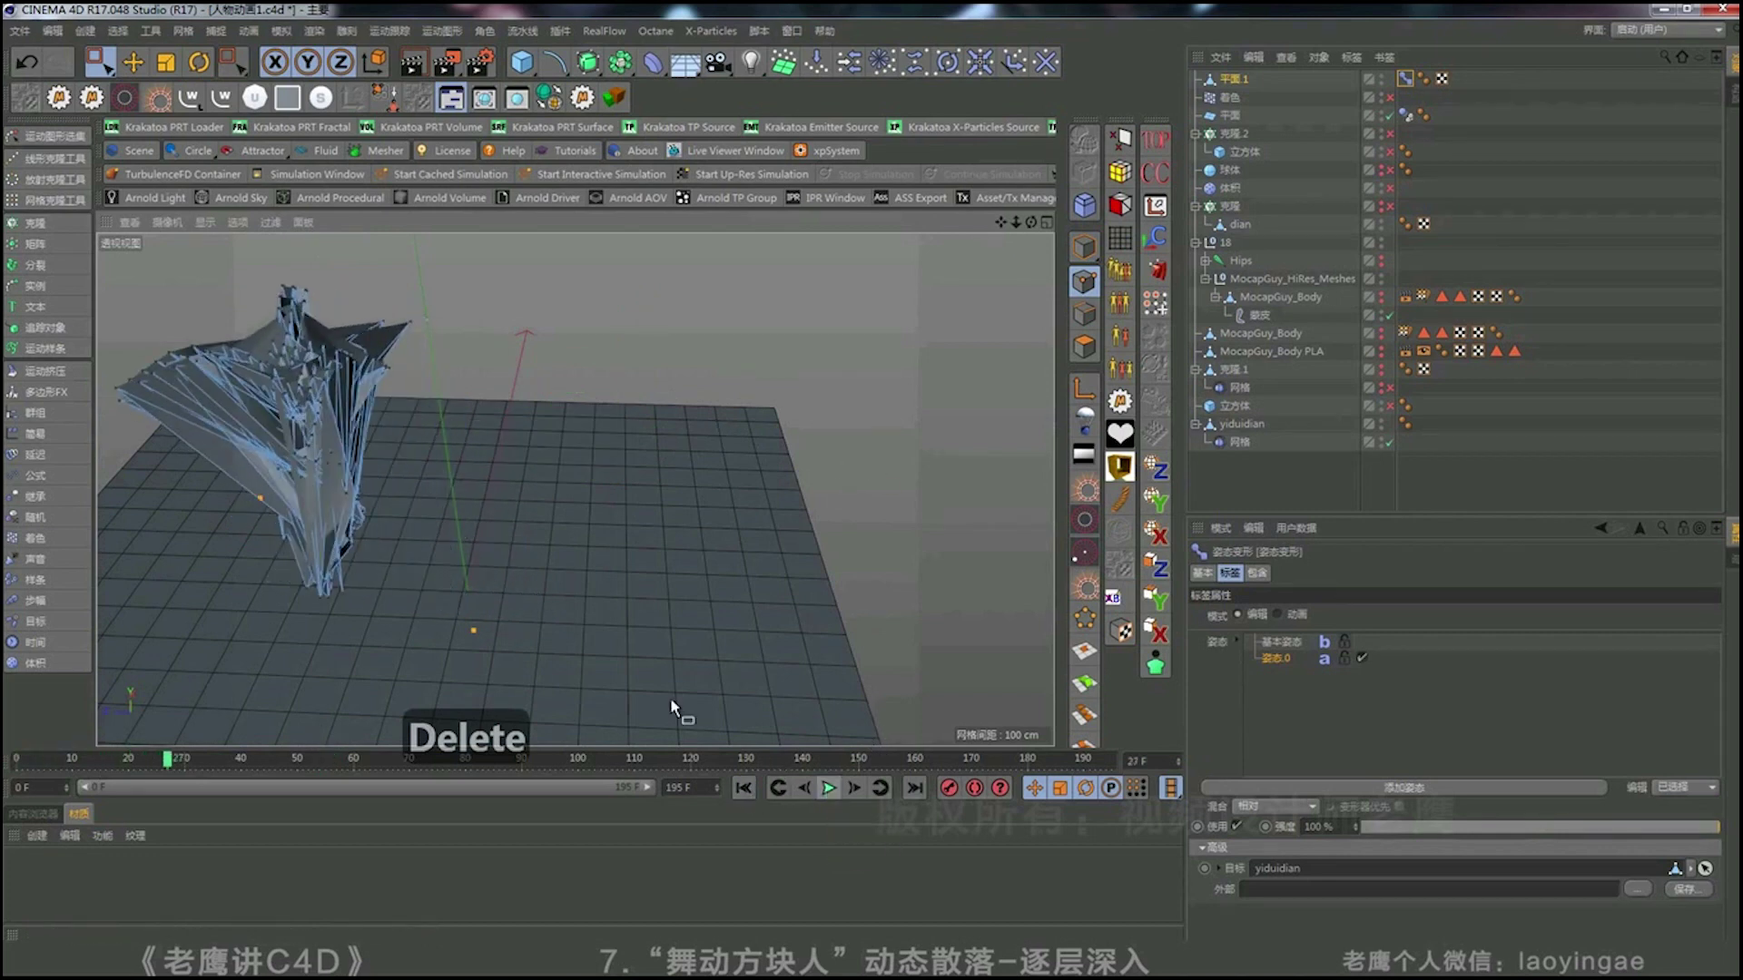
# Delete the remaining stray points pulled away from the morphed figure toward the floor plane's corner.
pyautogui.keyDown('alt'); pyautogui.moveTo(426, 422); pyautogui.dragTo(239, 397); pyautogui.keyUp('alt')
pyautogui.moveTo(664, 418); pyautogui.dragTo(541, 315)
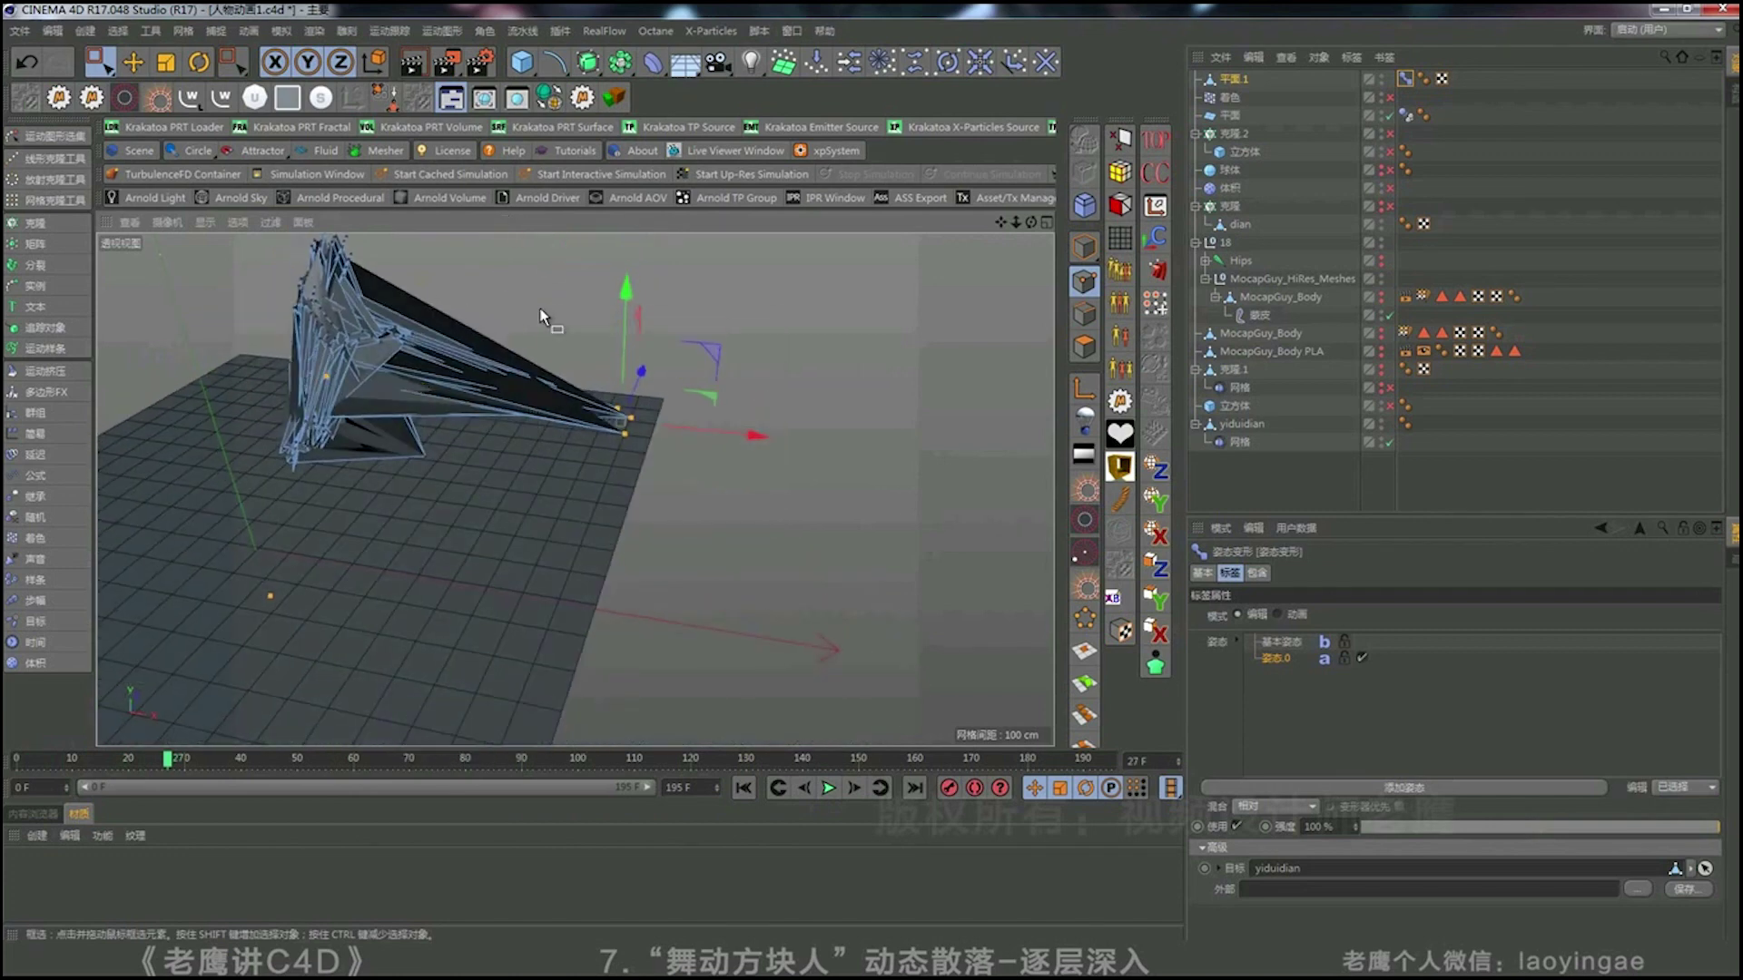
pyautogui.press('Delete')
pyautogui.moveTo(699, 492); pyautogui.dragTo(544, 345)
pyautogui.press('Delete')
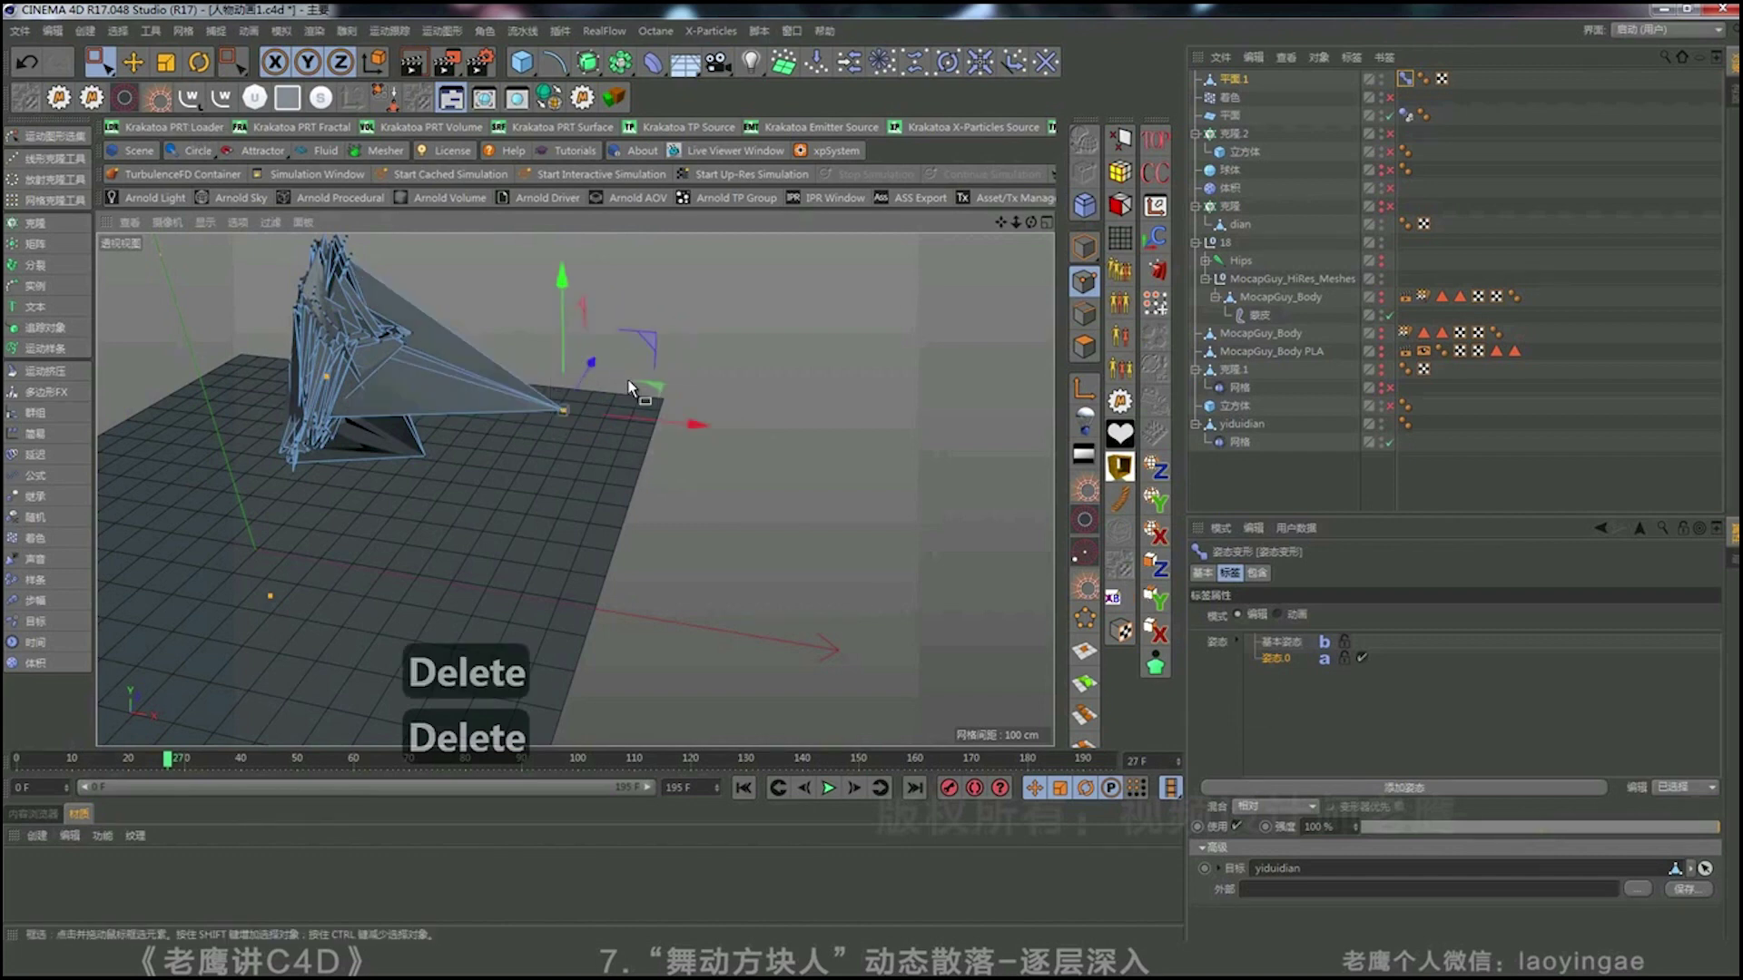
pyautogui.press('Delete')
pyautogui.moveTo(508, 509); pyautogui.dragTo(420, 383)
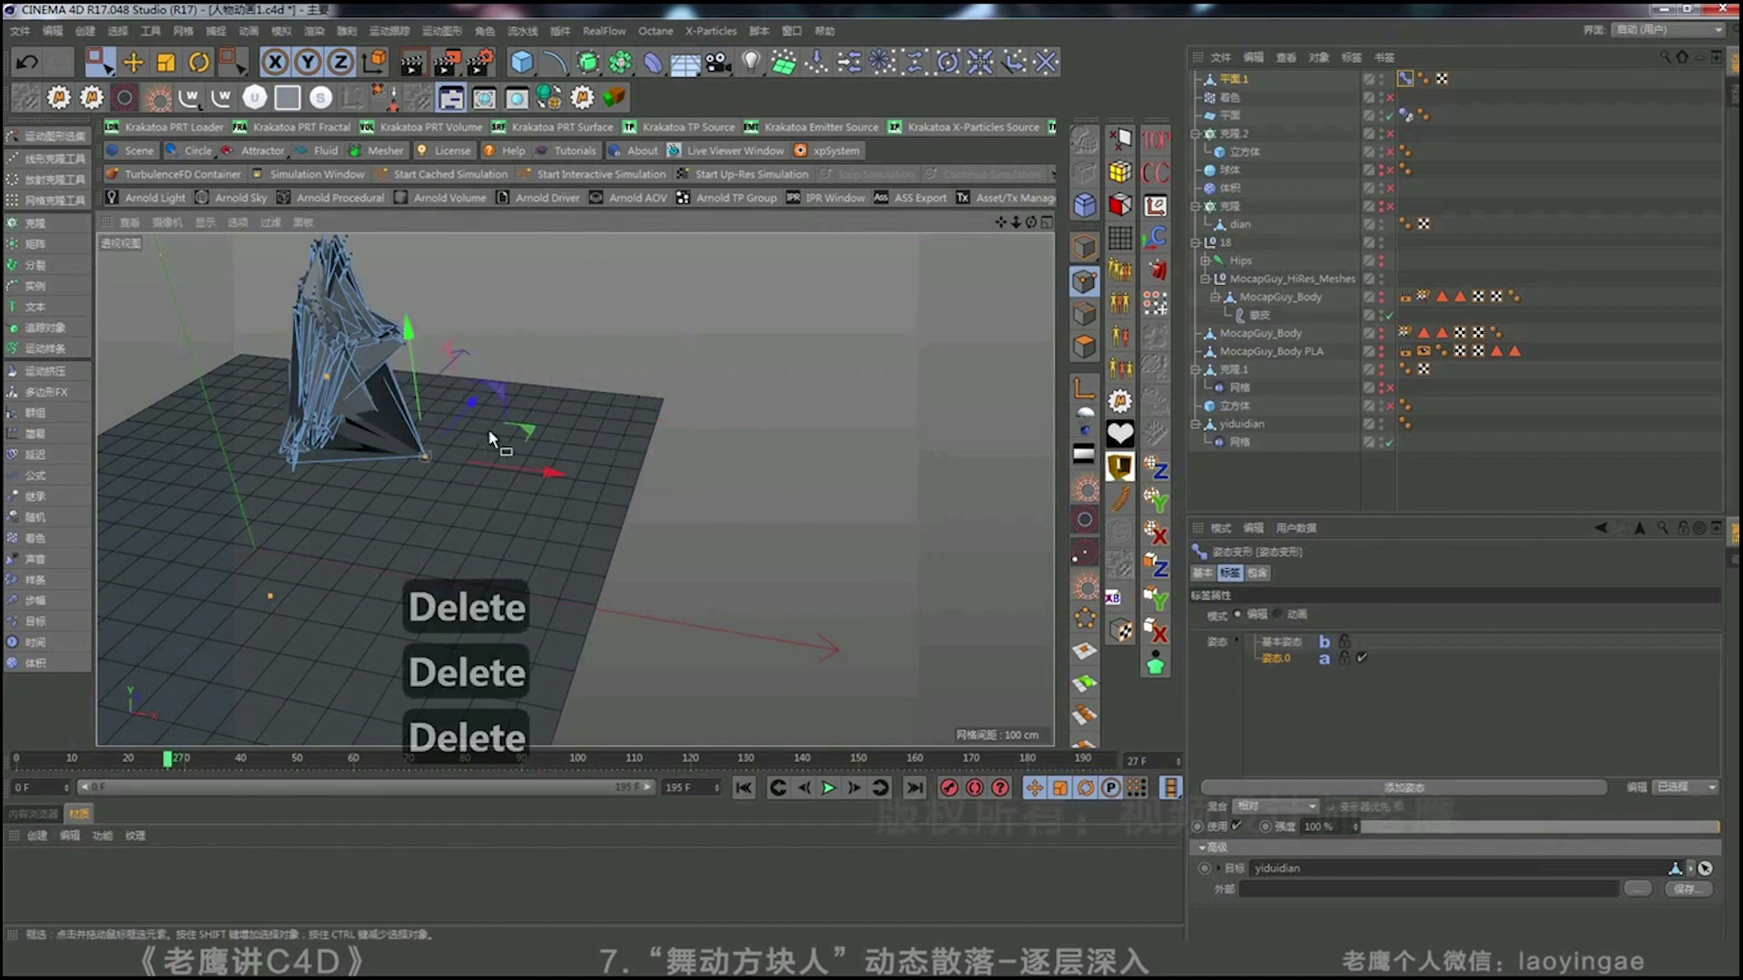
pyautogui.press('Delete')
# Delete the last group of stray points near the floor beside the morphed figure's base.
pyautogui.moveTo(448, 478)
pyautogui.keyDown('alt'); pyautogui.mouseDown()
pyautogui.moveTo(459, 385)
pyautogui.moveTo(399, 380)
pyautogui.mouseUp(); pyautogui.keyUp('alt')
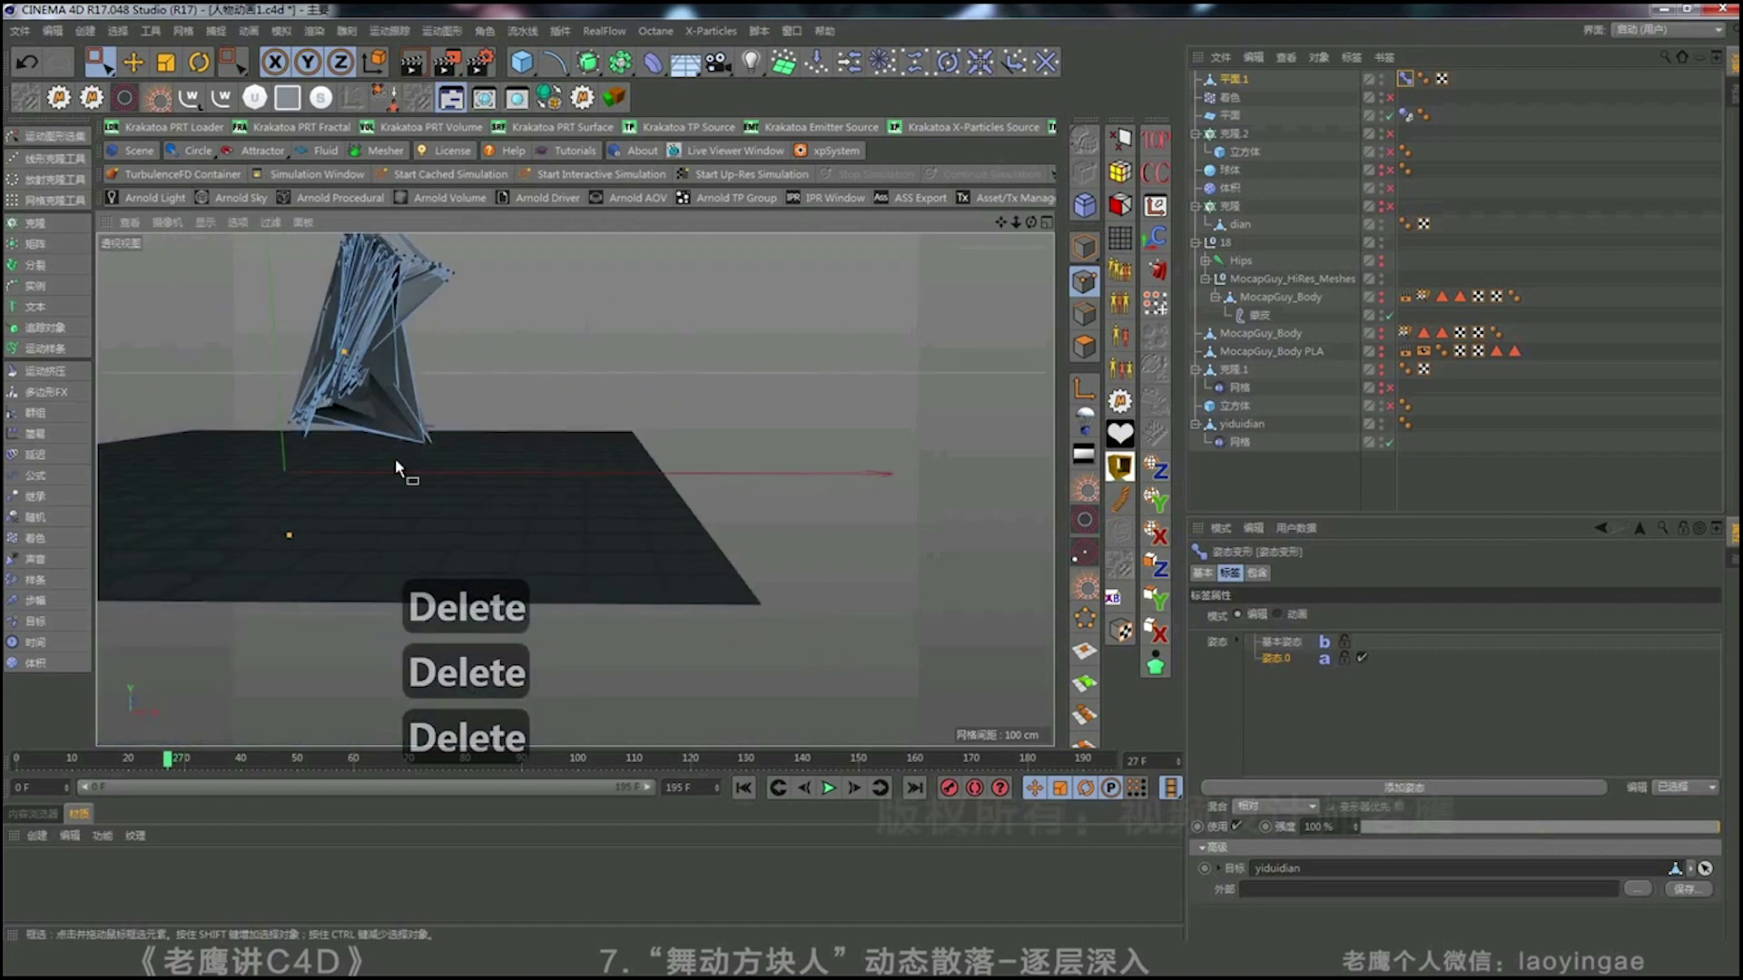
pyautogui.keyDown('alt'); pyautogui.moveTo(397, 460); pyautogui.dragTo(466, 457, button='right'); pyautogui.keyUp('alt')
pyautogui.moveTo(596, 470); pyautogui.dragTo(371, 400)
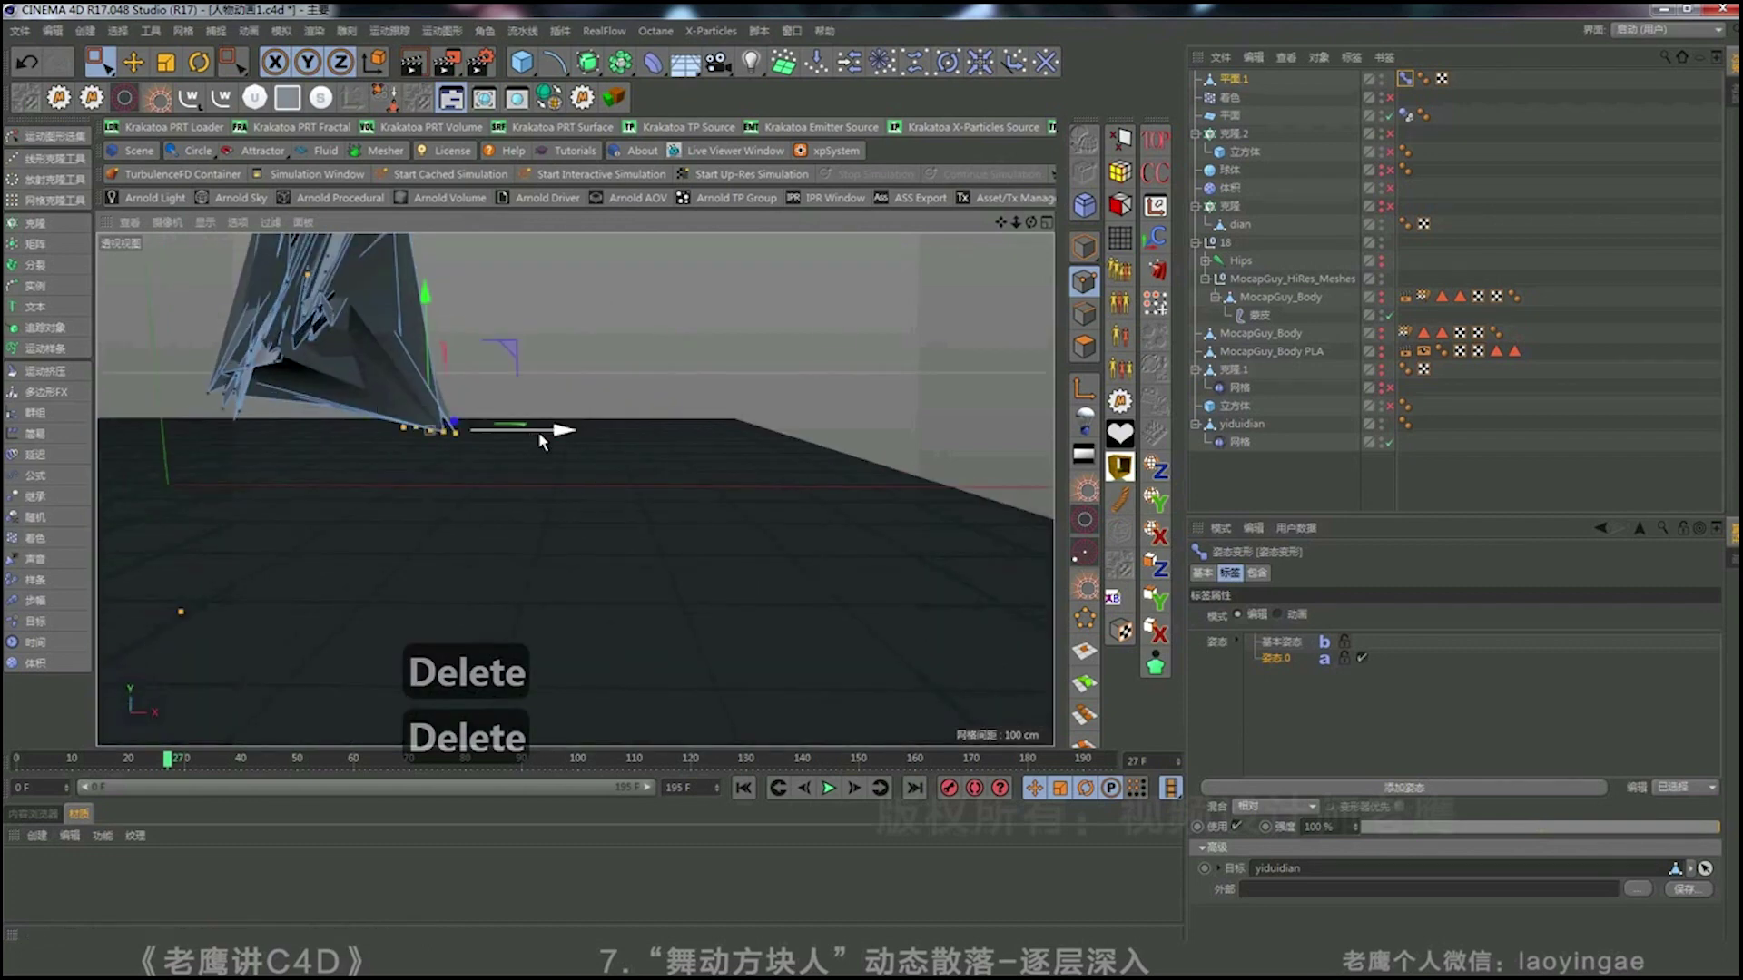
pyautogui.press('Delete')
pyautogui.keyDown('alt'); pyautogui.moveTo(476, 418); pyautogui.dragTo(599, 422); pyautogui.keyUp('alt')
pyautogui.keyDown('alt'); pyautogui.moveTo(590, 420); pyautogui.dragTo(458, 413, button='right'); pyautogui.keyUp('alt')
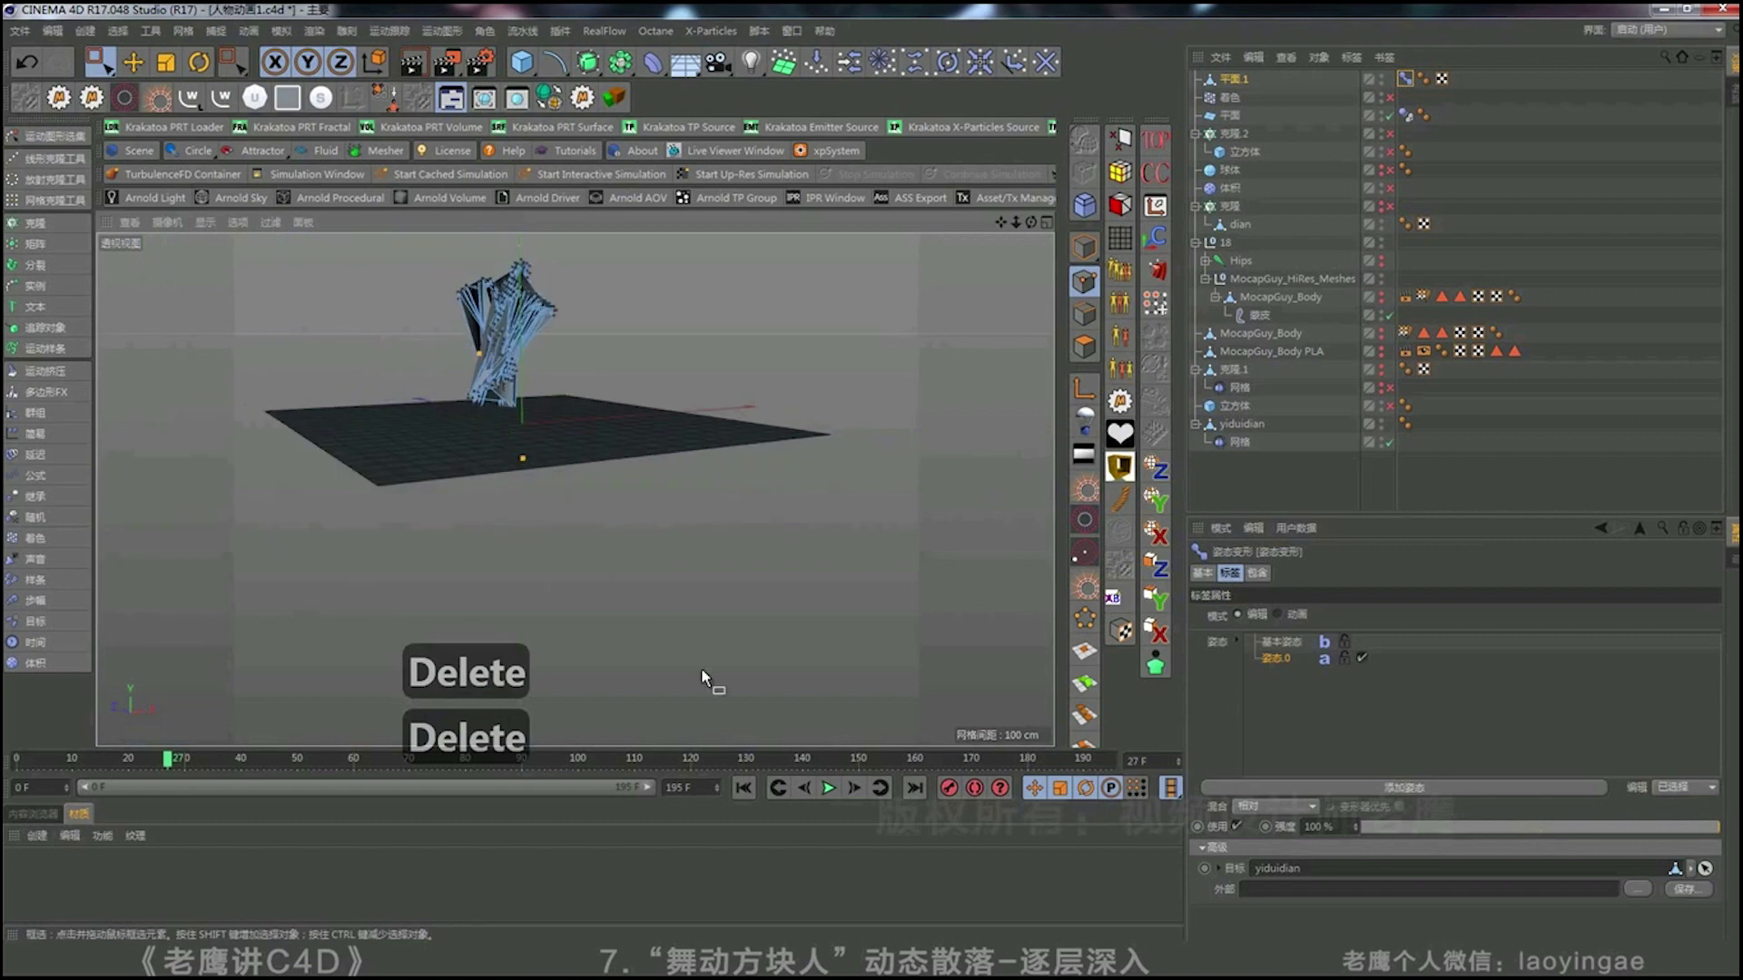
# Play the animation and examine the cleaned-up morphing mesh around the dancing figure.
pyautogui.click(828, 787)
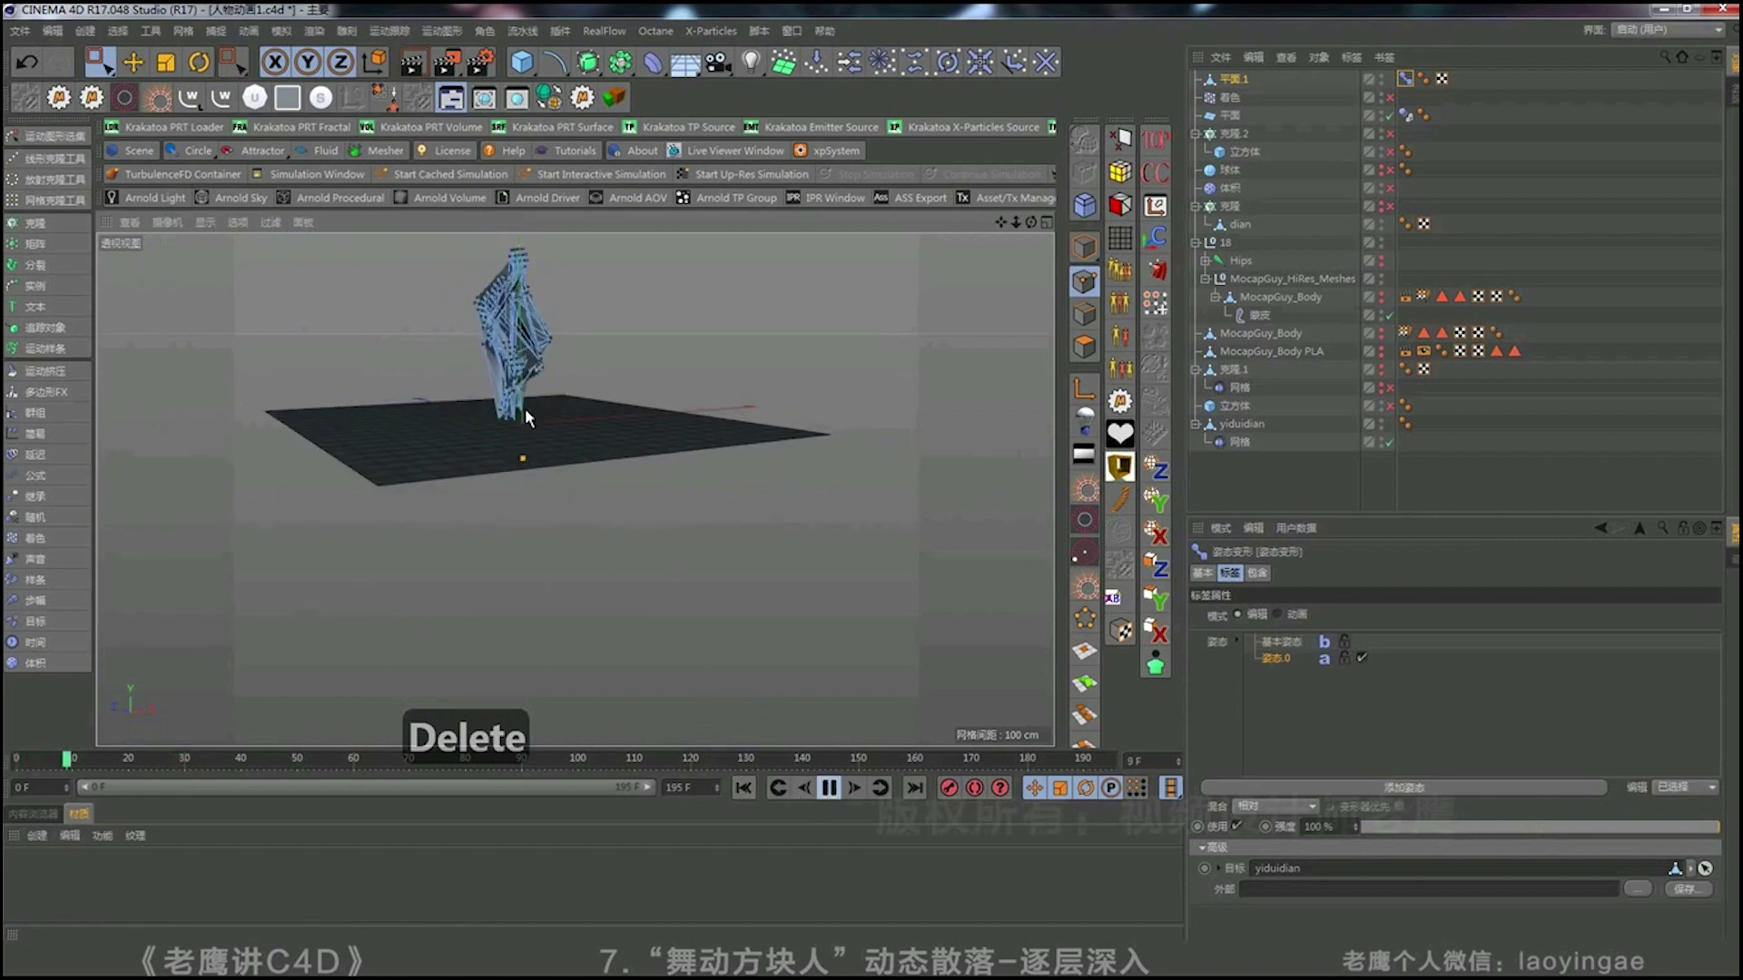
pyautogui.keyDown('alt'); pyautogui.moveTo(529, 413); pyautogui.dragTo(586, 425); pyautogui.keyUp('alt')
pyautogui.keyDown('alt'); pyautogui.moveTo(529, 413); pyautogui.dragTo(600, 427, button='right'); pyautogui.keyUp('alt')
pyautogui.moveTo(483, 370)
pyautogui.keyDown('alt'); pyautogui.mouseDown()
pyautogui.moveTo(425, 371)
pyautogui.moveTo(579, 382)
pyautogui.moveTo(498, 392)
pyautogui.mouseUp(); pyautogui.keyUp('alt')
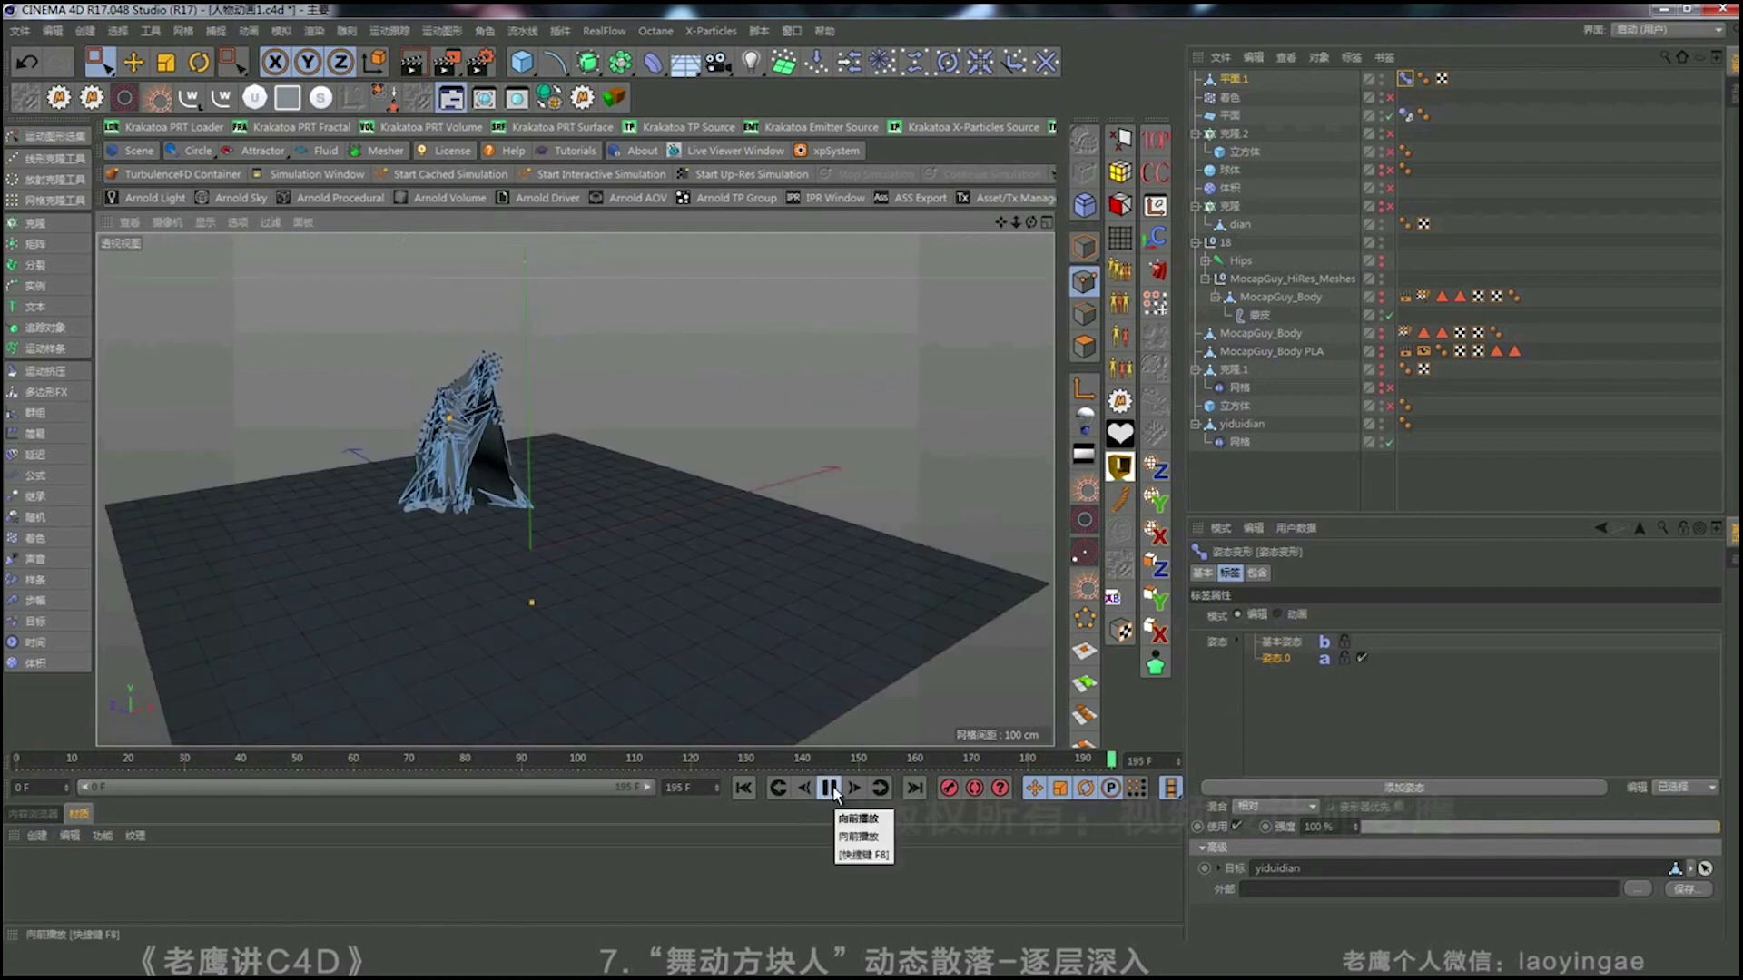
pyautogui.click(830, 788)
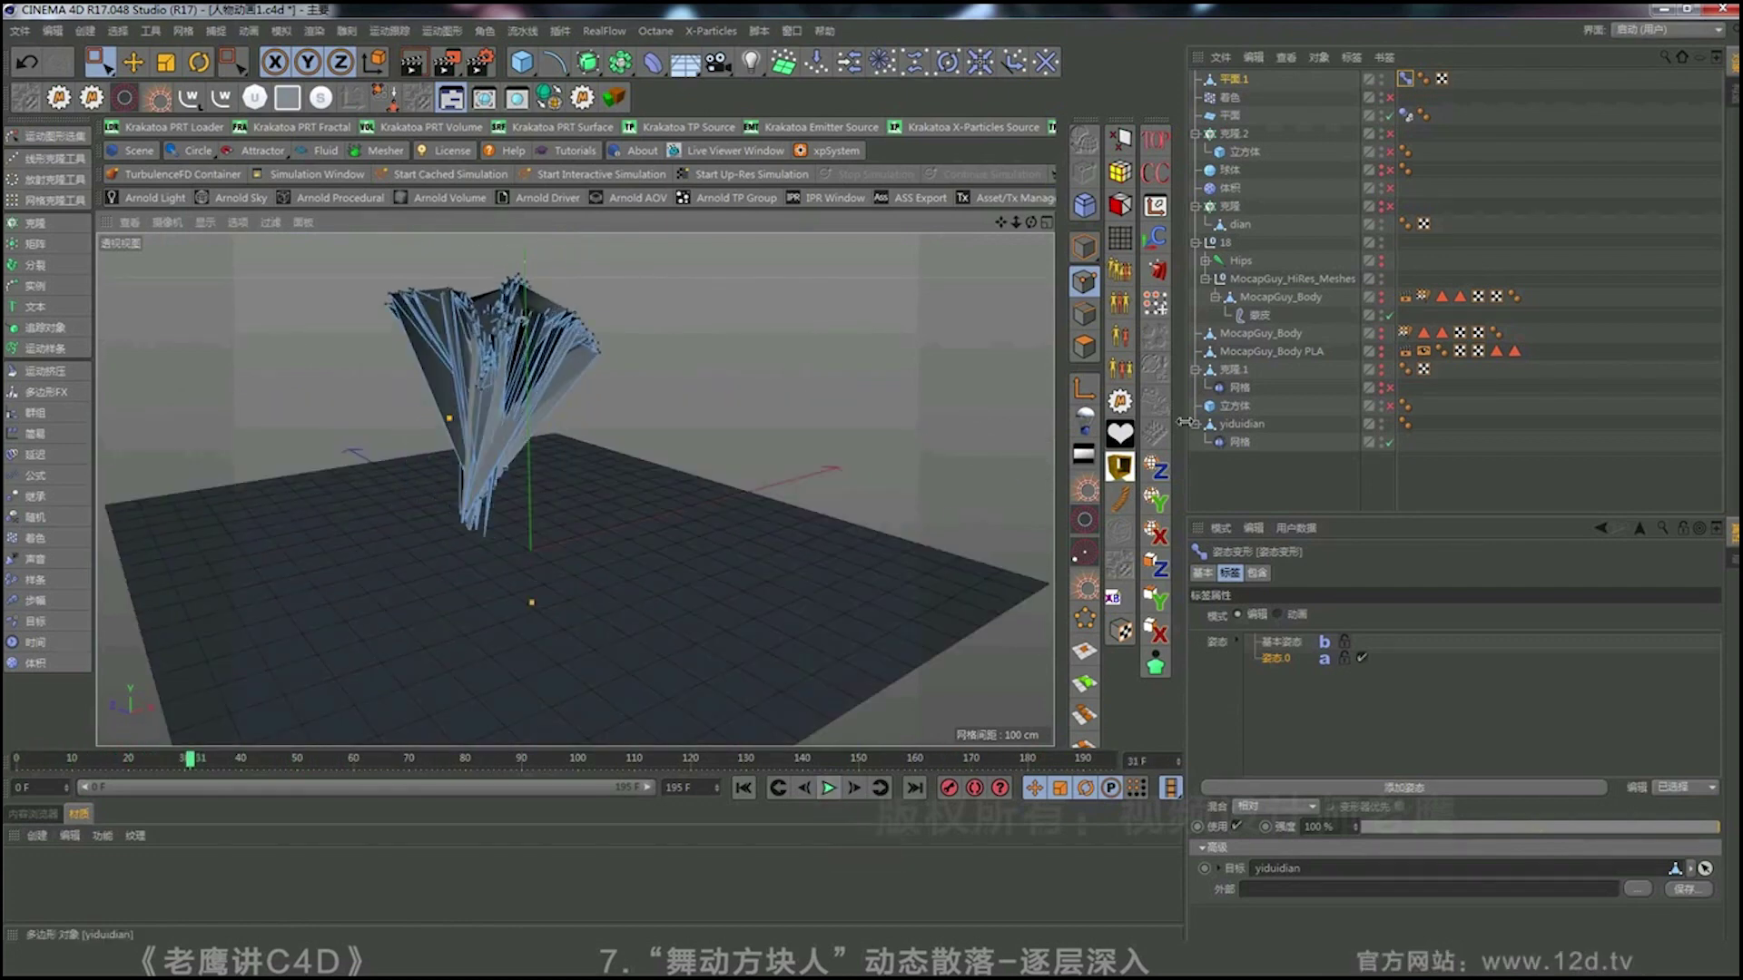
# Turn on 克隆.2 and its cube, assign 平面.1 as the cloner's object, and hide 平面.1.
pyautogui.click(1087, 246)
pyautogui.click(1239, 442)
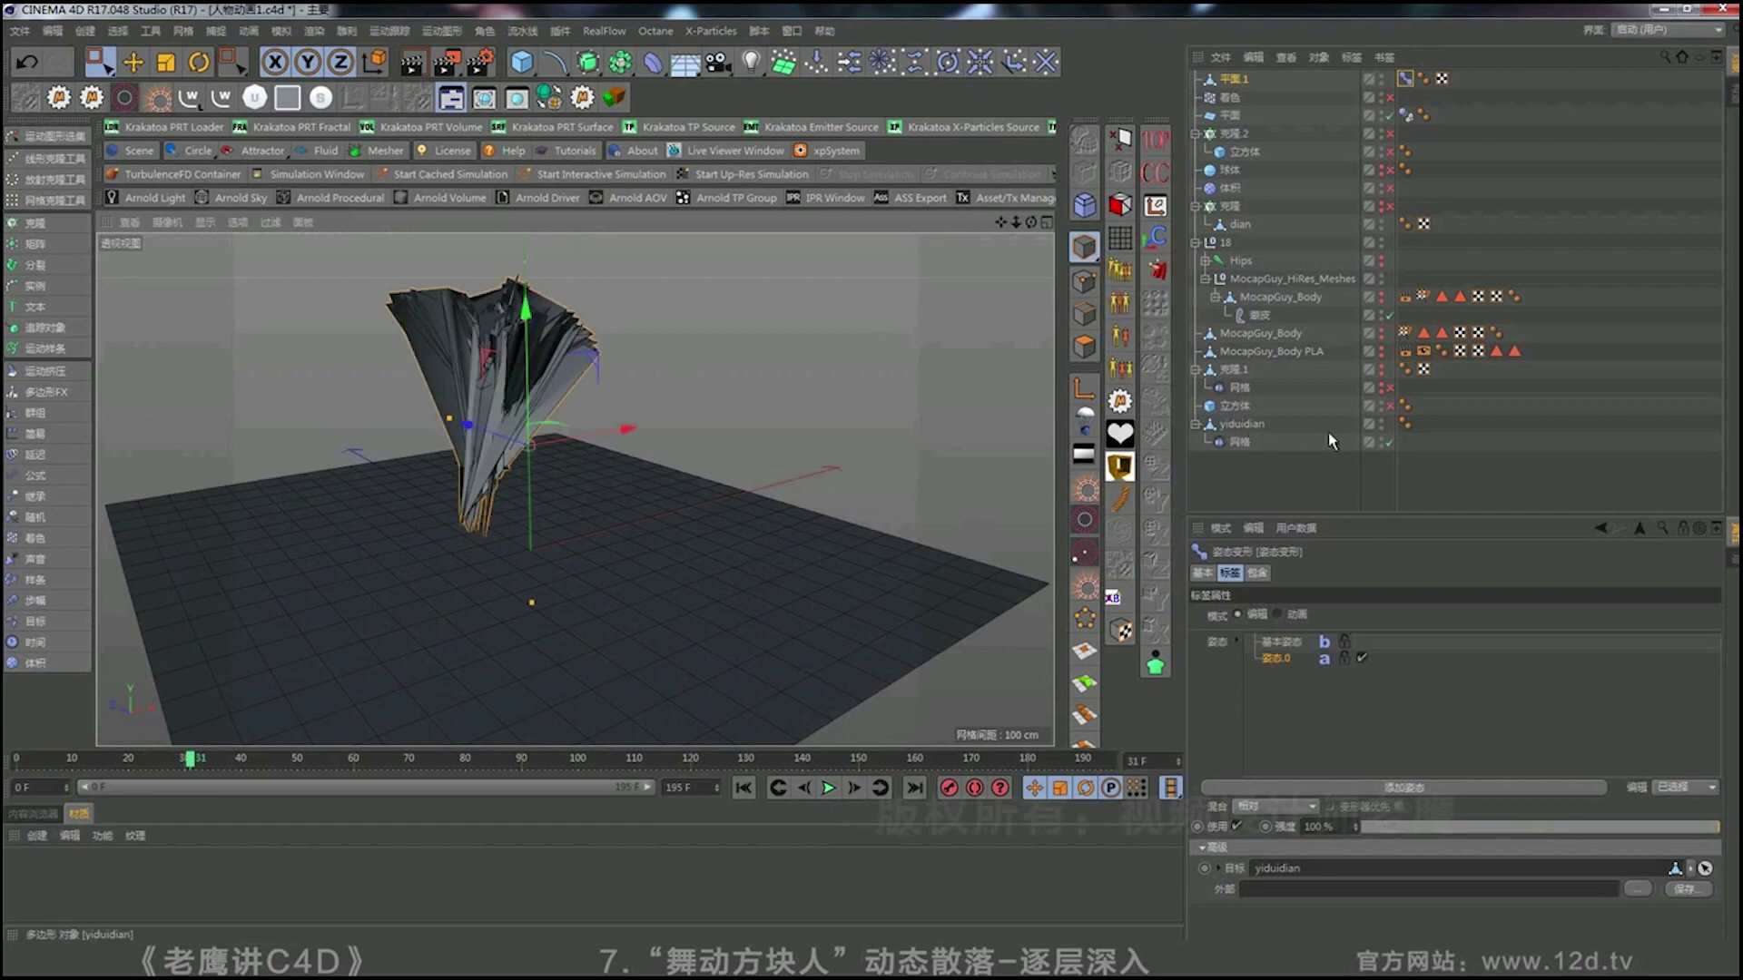
pyautogui.click(1237, 134)
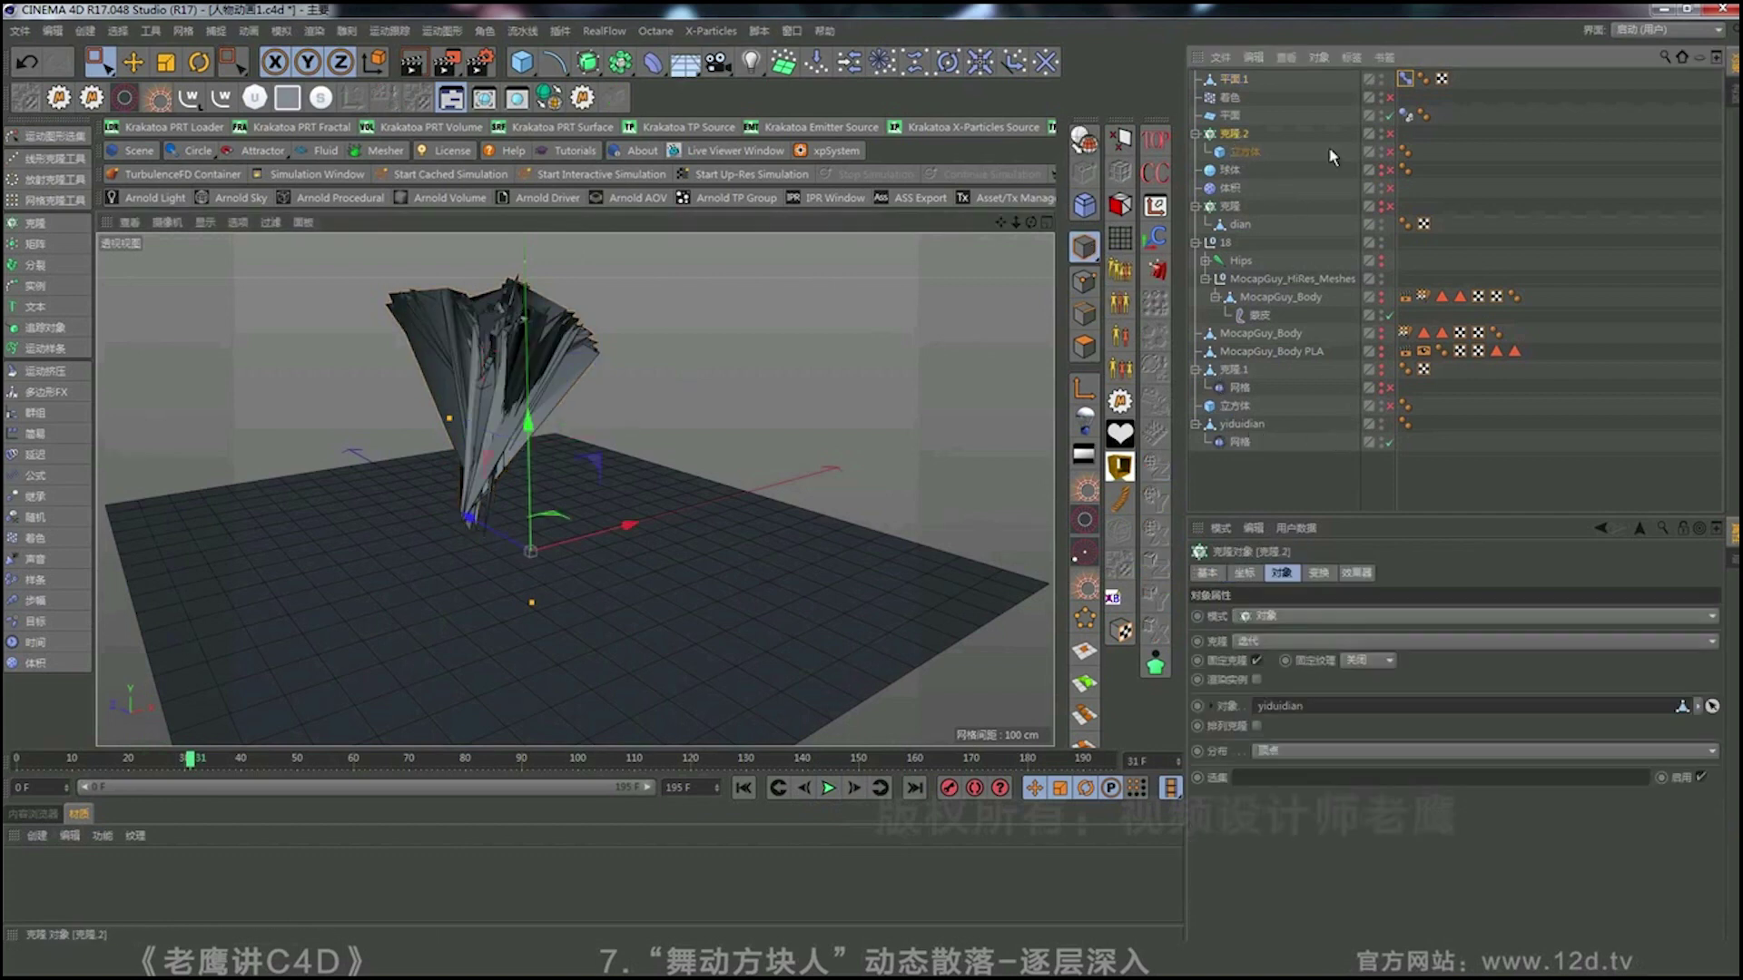
pyautogui.click(1389, 152)
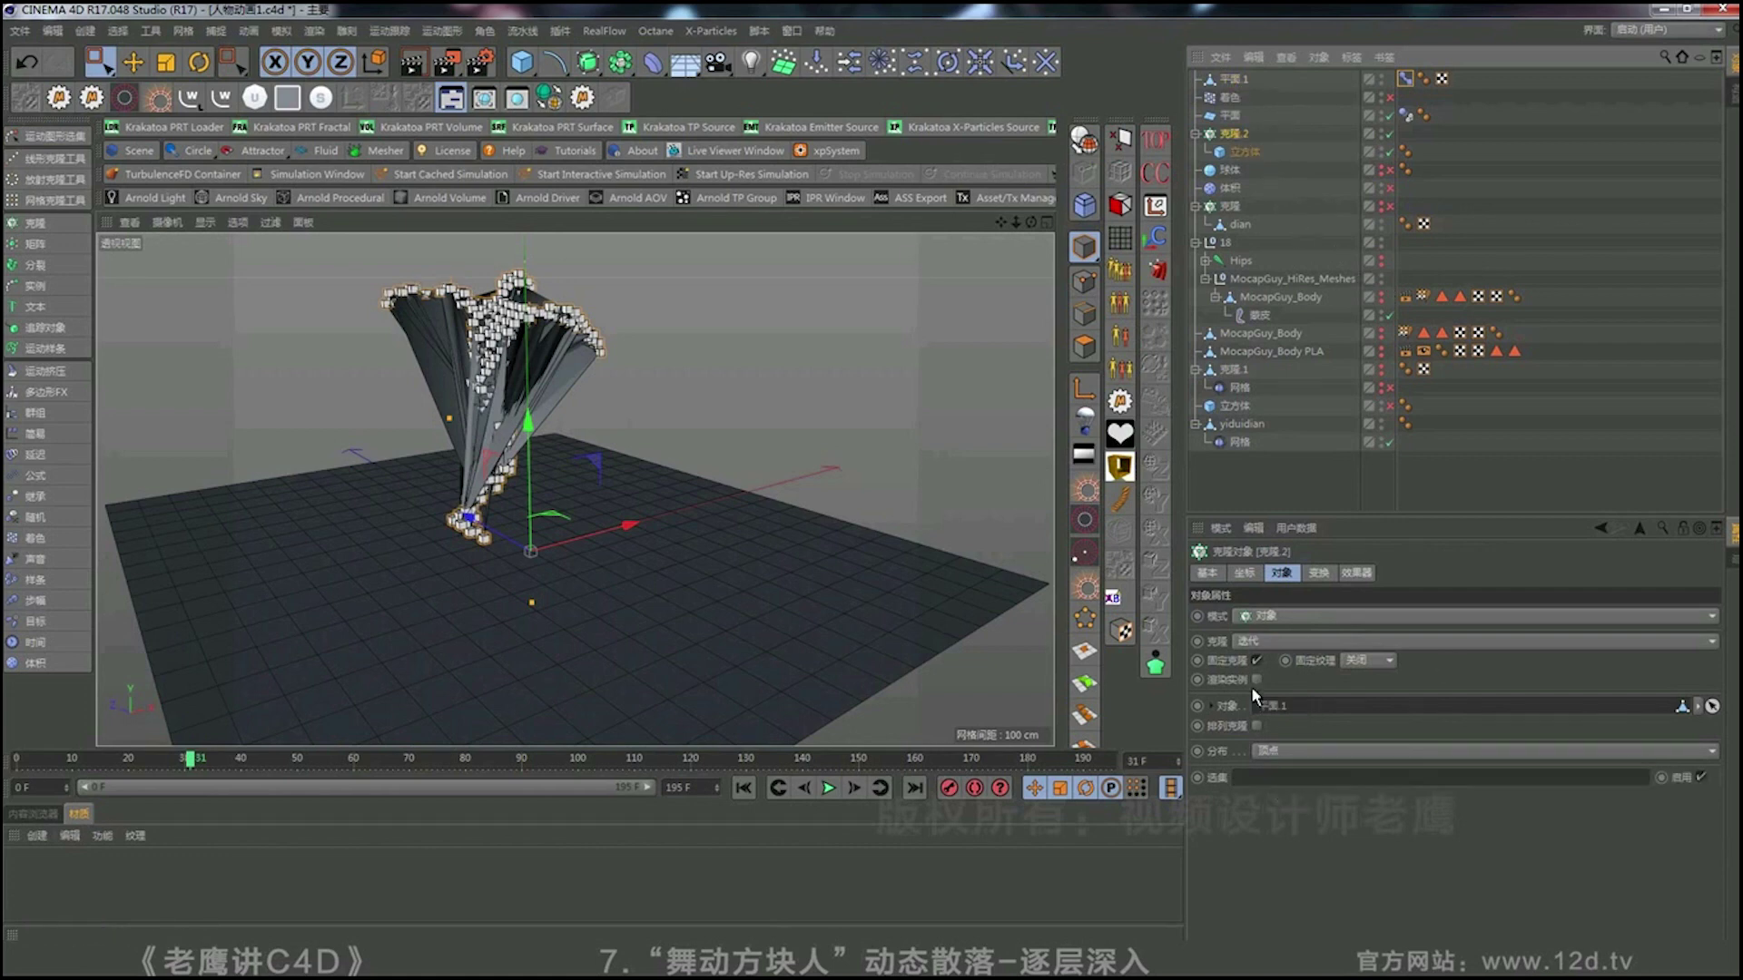
pyautogui.keyDown('alt'); pyautogui.doubleClick(1379, 78); pyautogui.keyUp('alt')
# Play the animation to inspect the dancing cube figure cloned on 平面.1, and select 平面.1.
pyautogui.keyDown('alt'); pyautogui.moveTo(550, 352); pyautogui.dragTo(949, 350); pyautogui.keyUp('alt')
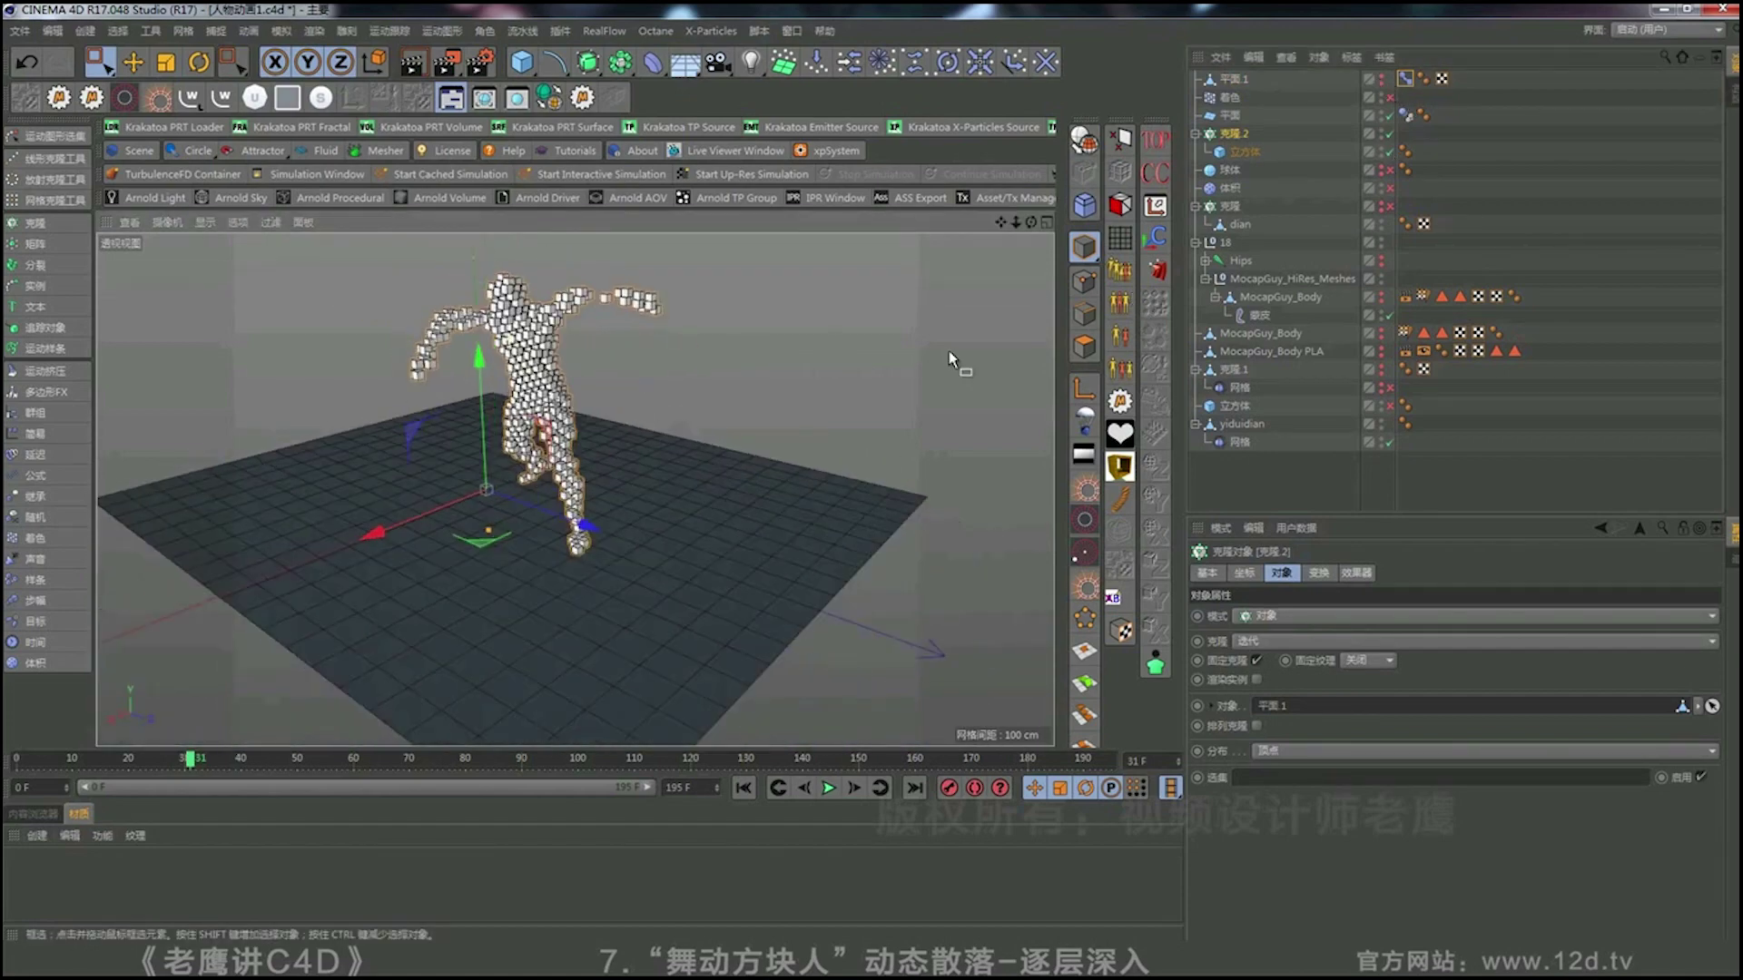
pyautogui.click(826, 793)
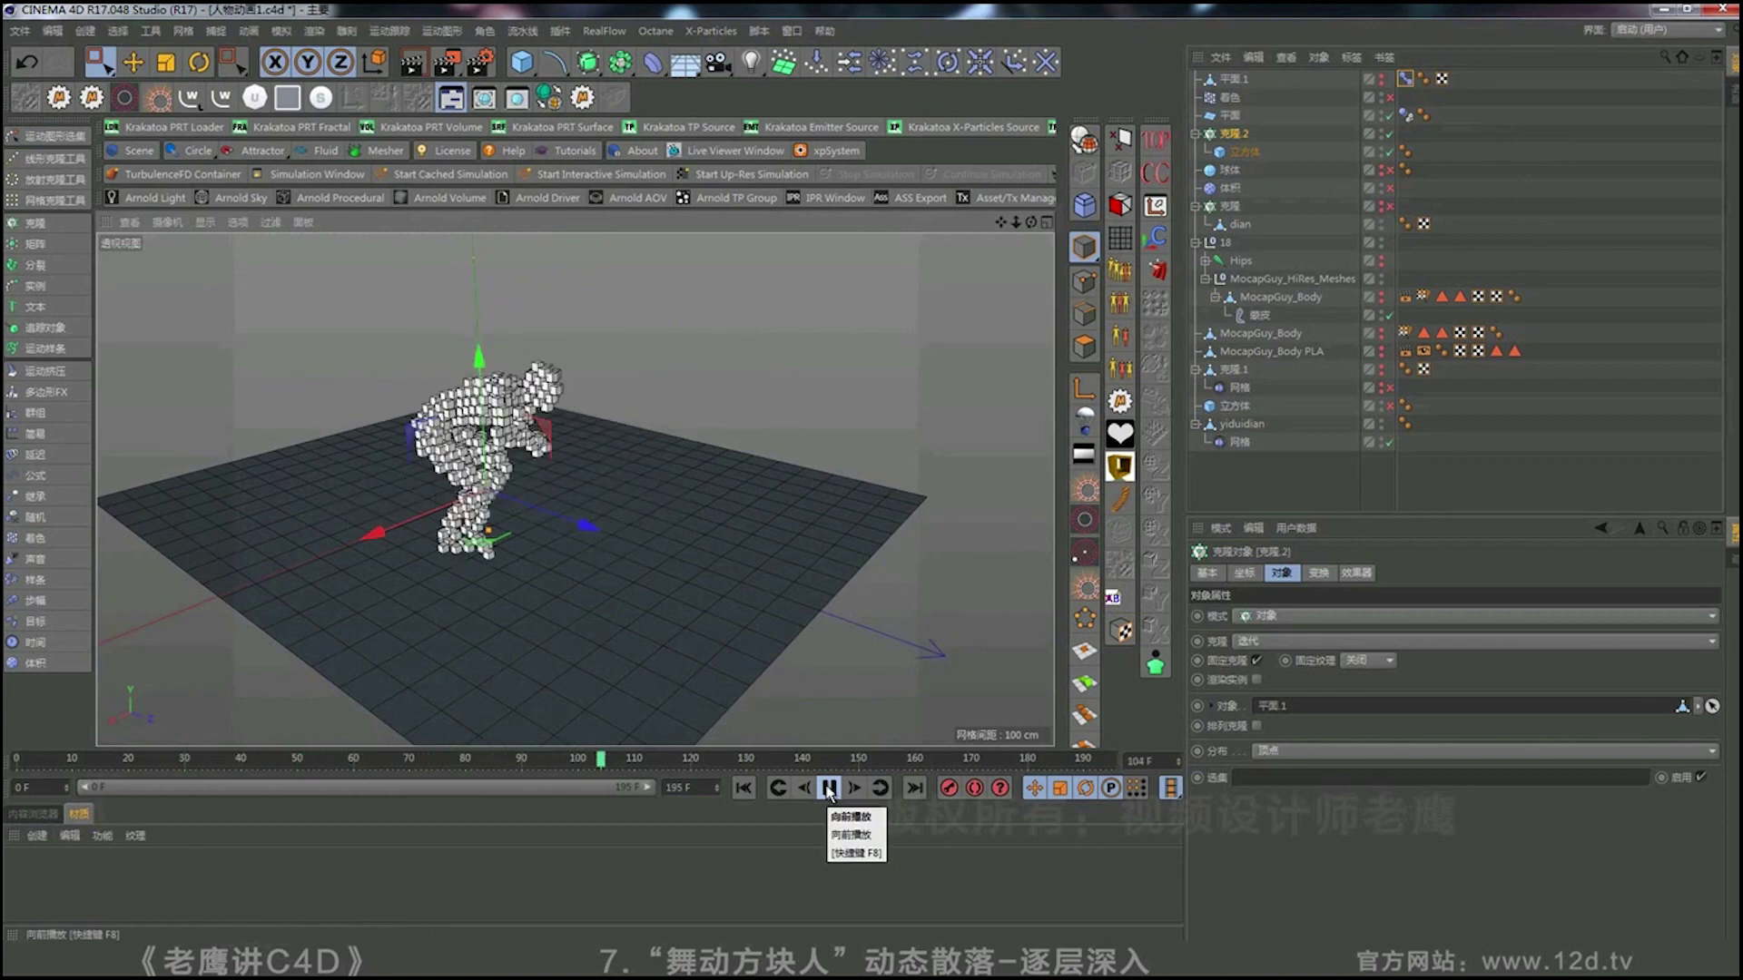
pyautogui.click(829, 793)
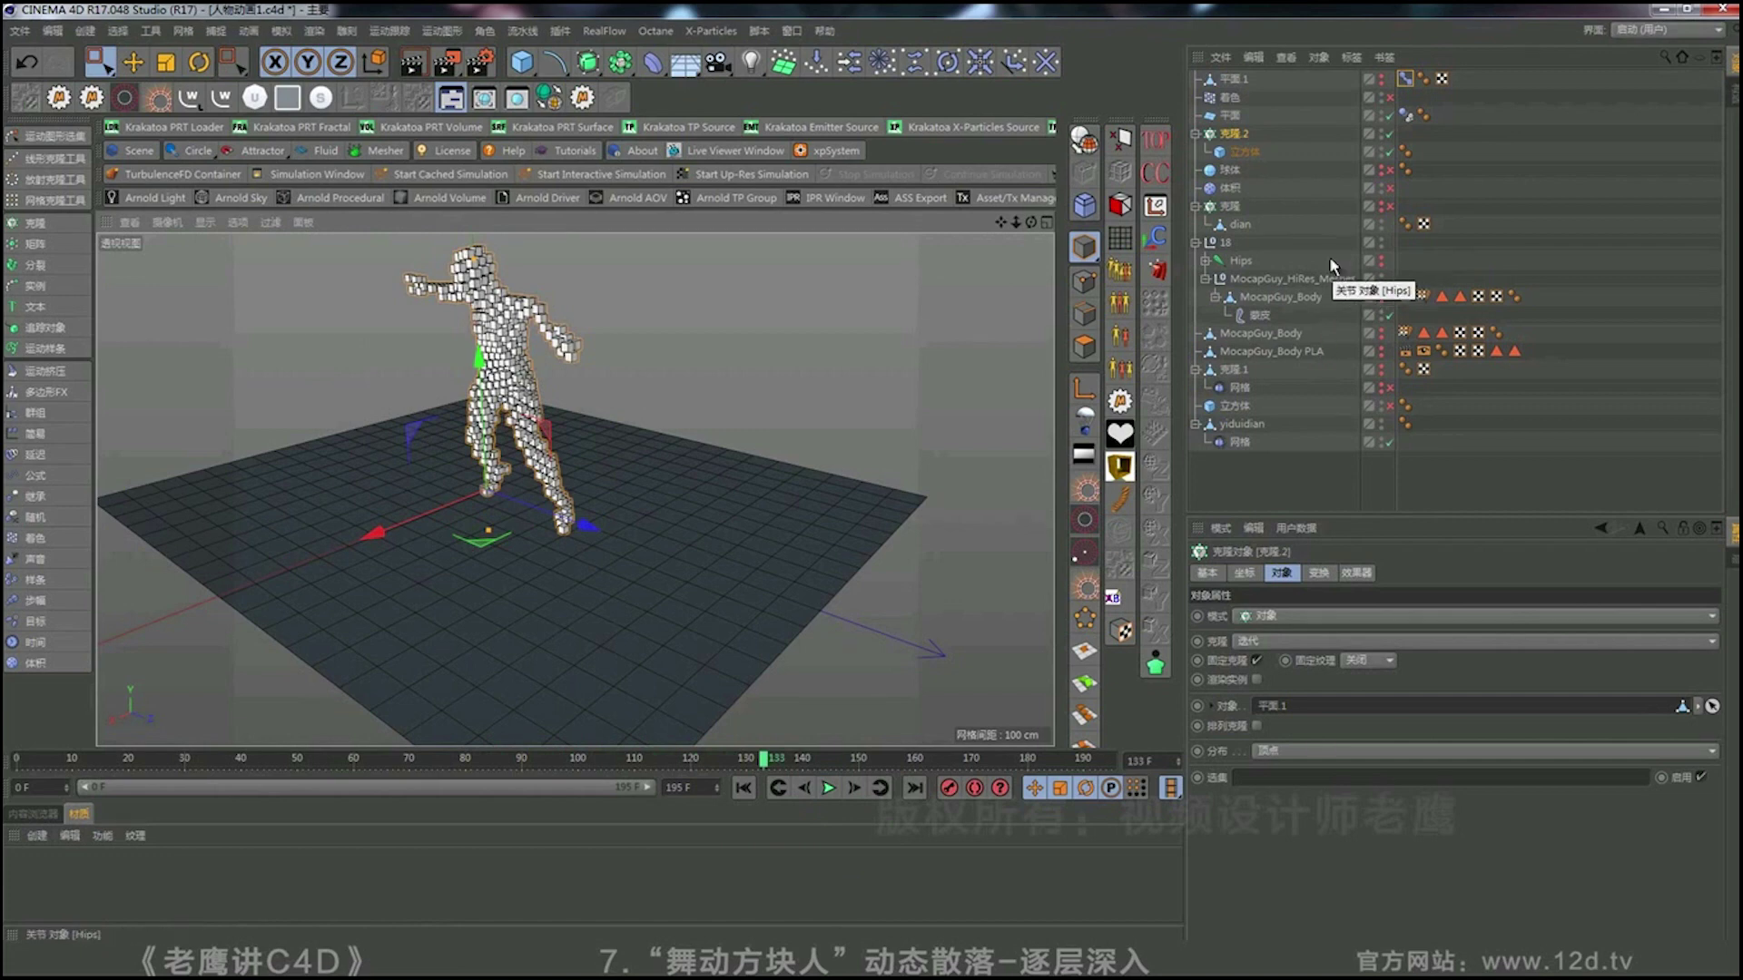
pyautogui.click(1257, 80)
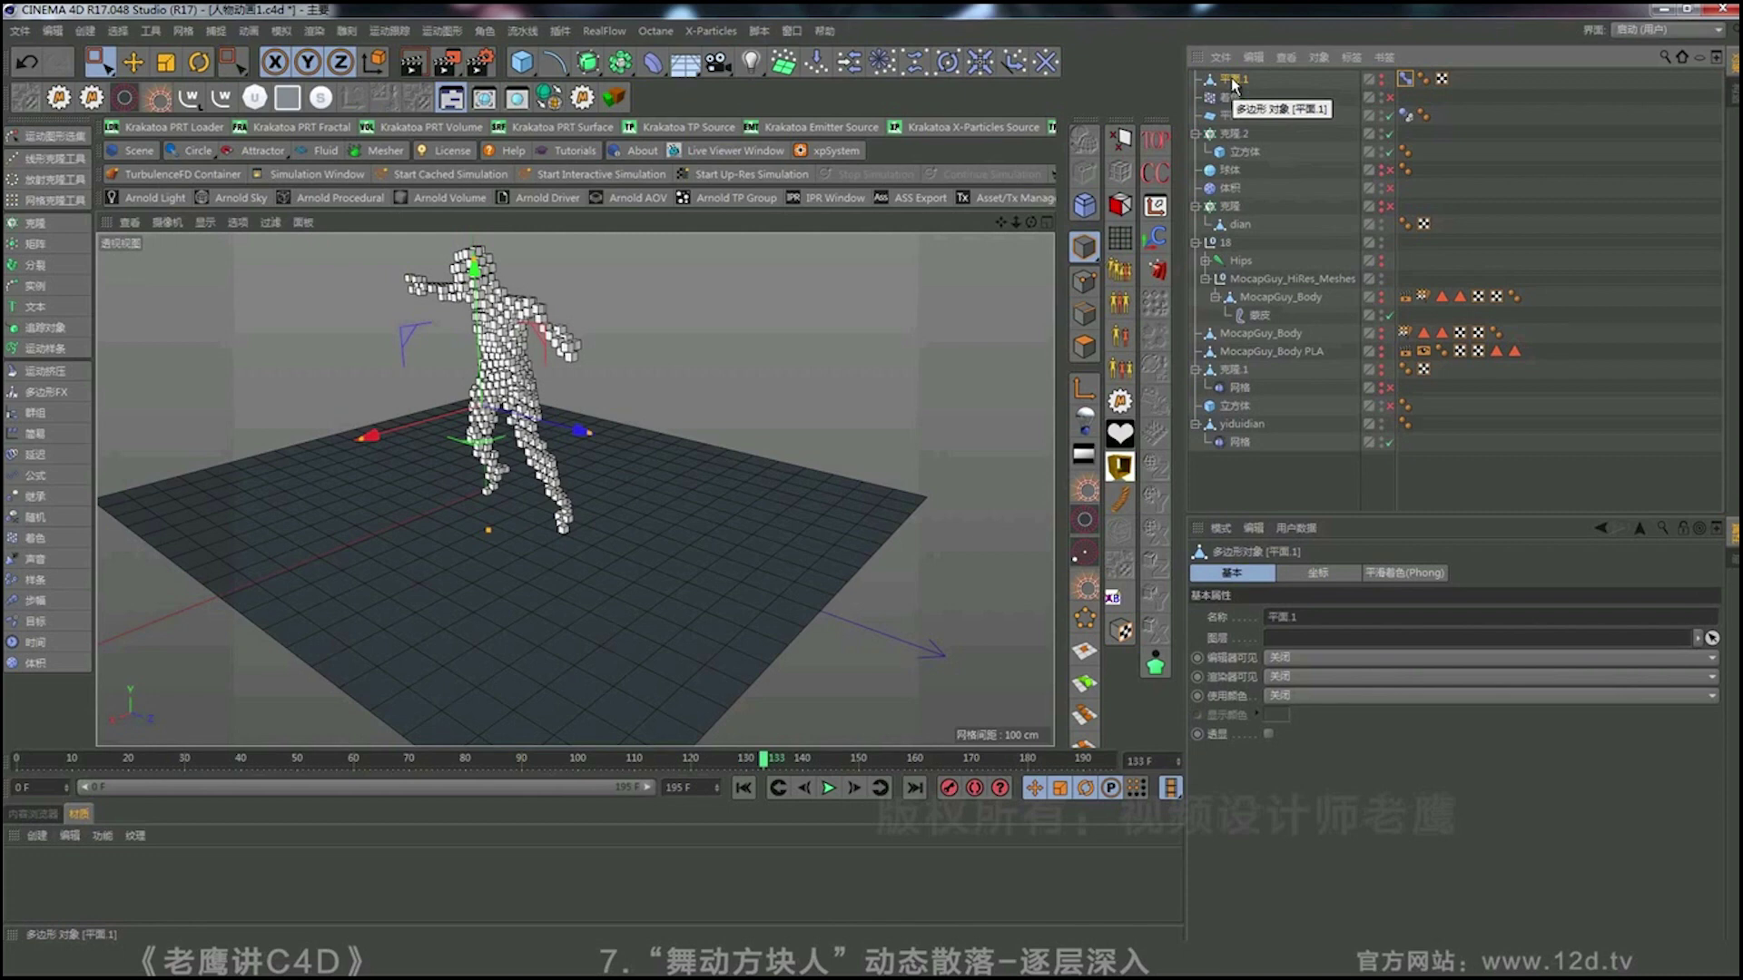
# Turn on the 着色 effector and play the animation from the start to check the colored cubes on the dancing figure.
pyautogui.click(1390, 98)
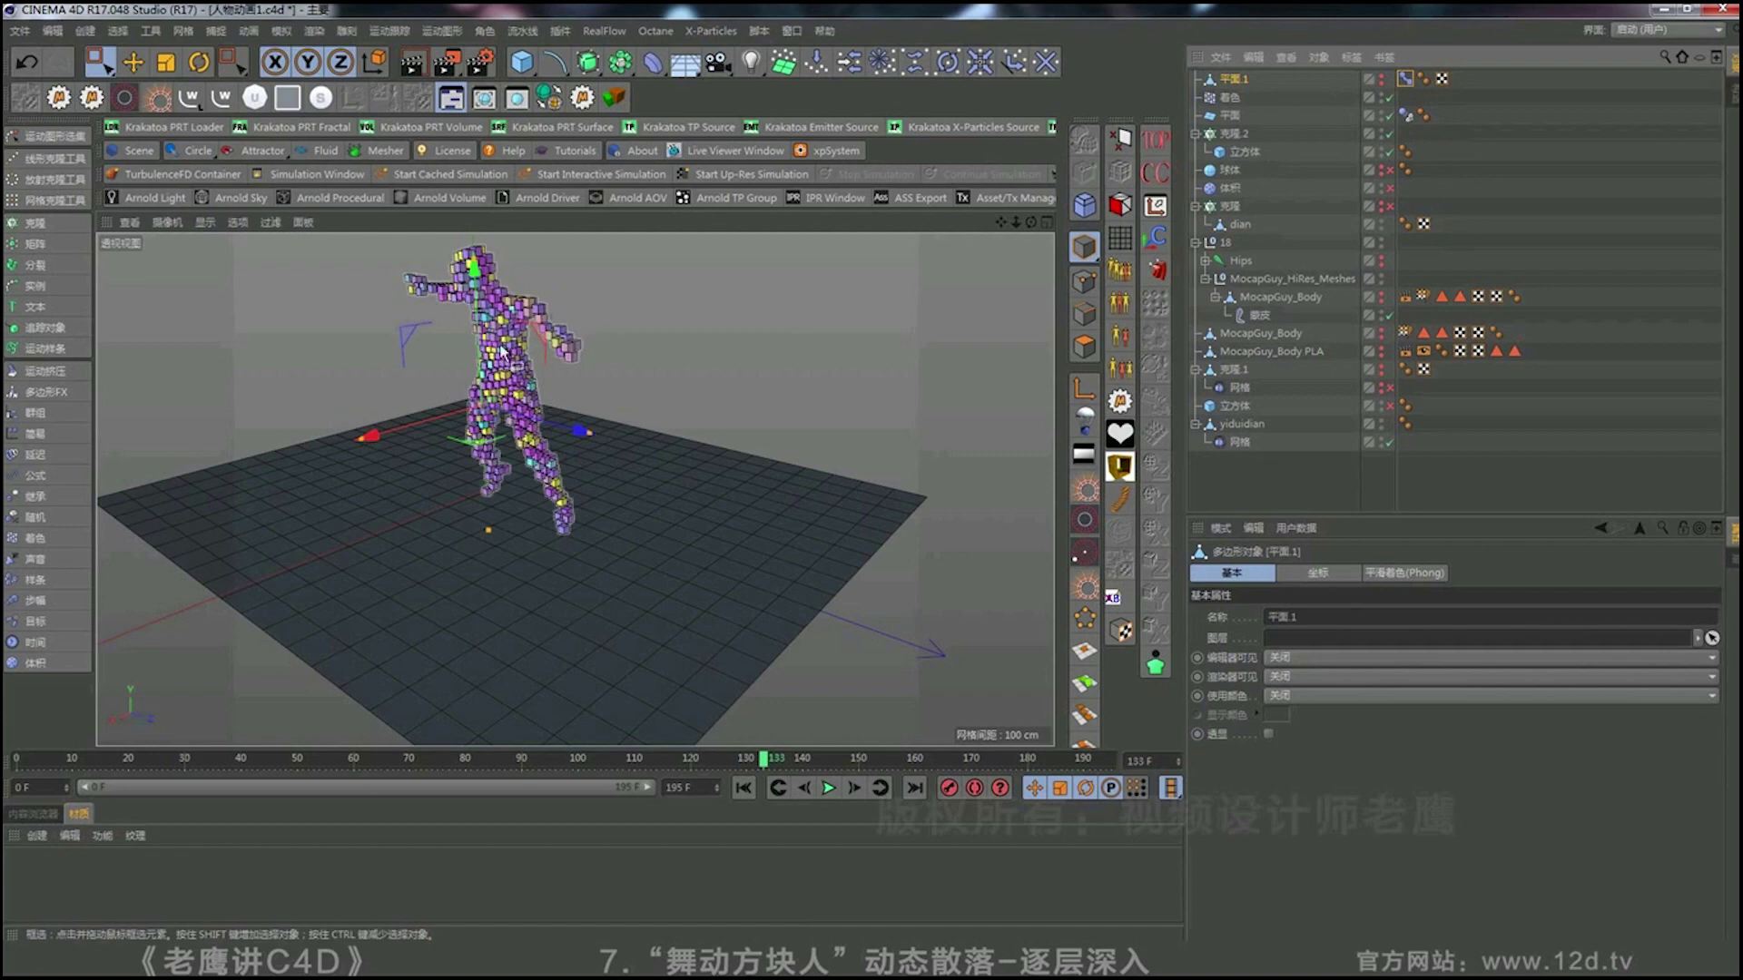
pyautogui.keyDown('alt'); pyautogui.moveTo(502, 351); pyautogui.dragTo(651, 354); pyautogui.keyUp('alt')
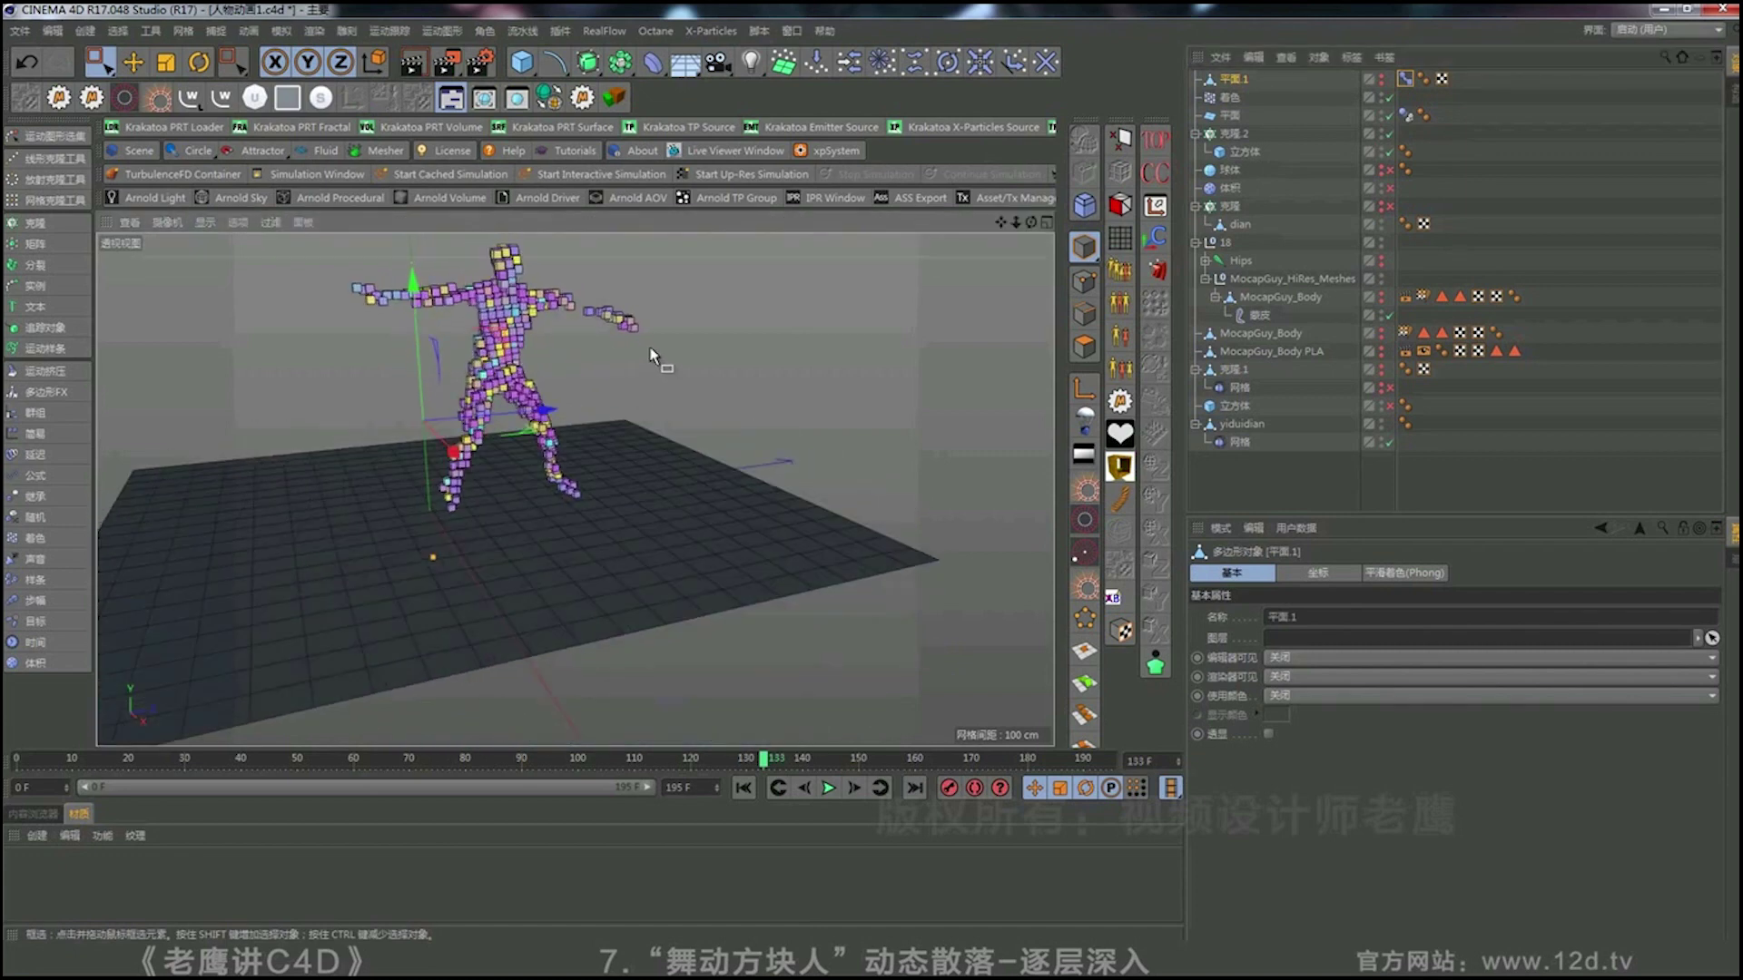
pyautogui.click(743, 788)
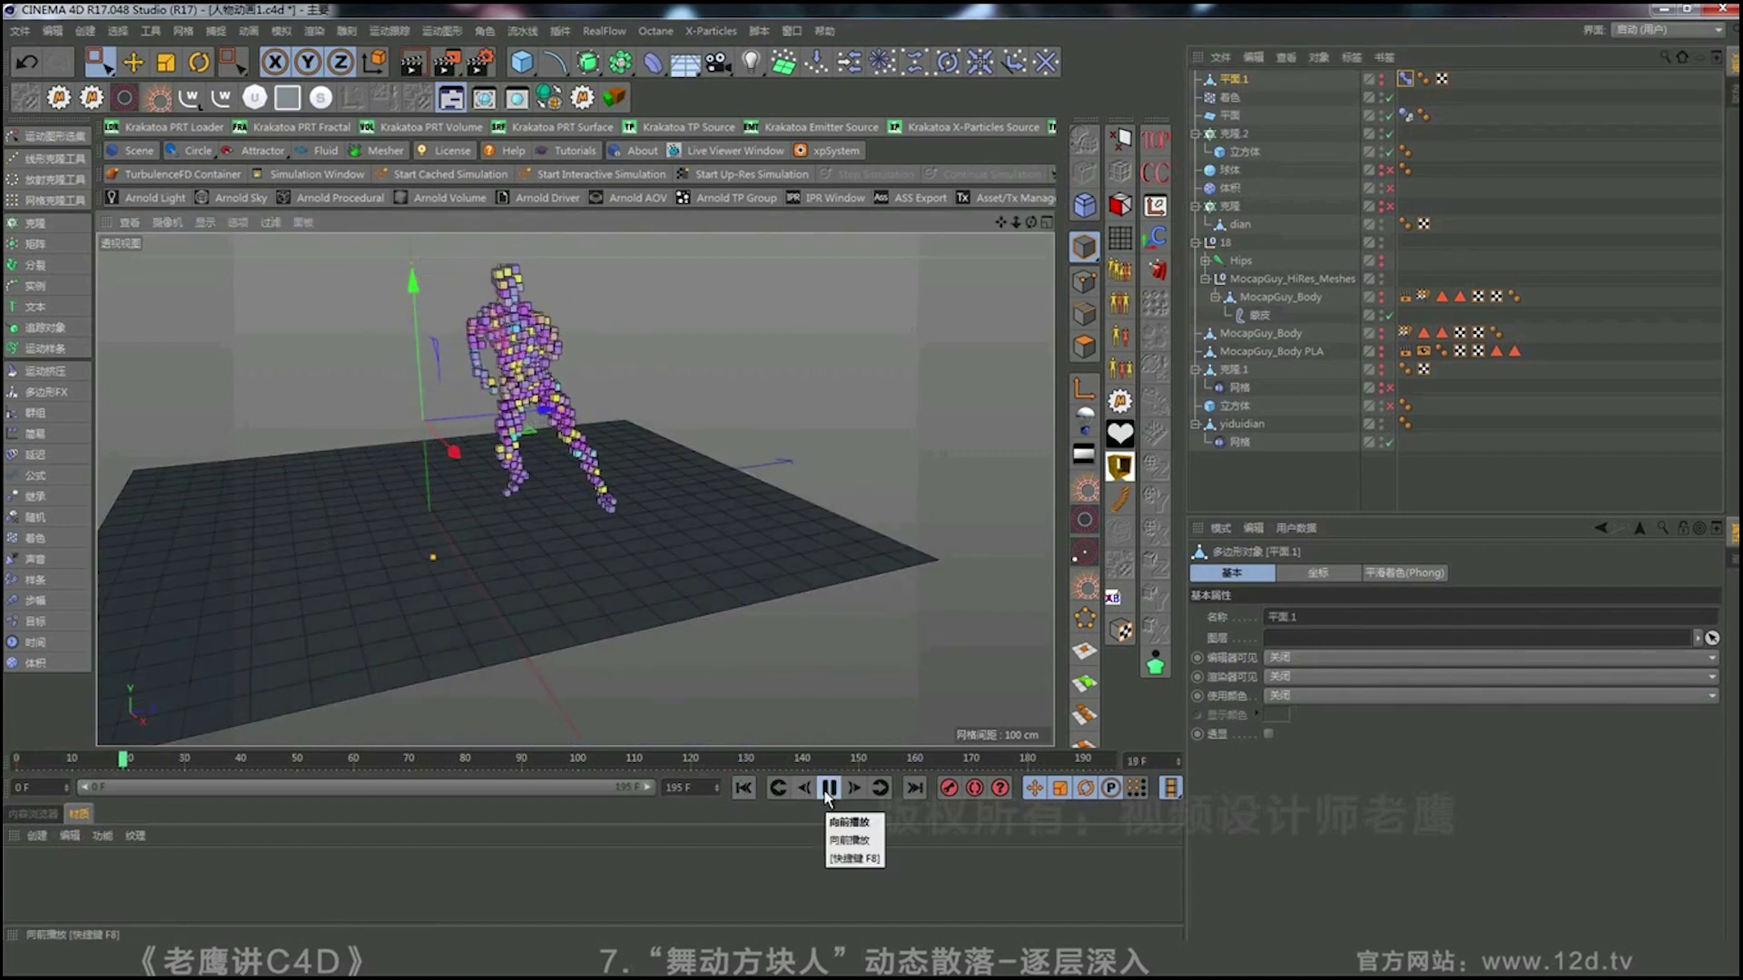
pyautogui.keyDown('alt'); pyautogui.moveTo(548, 313); pyautogui.dragTo(607, 328, button='right'); pyautogui.keyUp('alt')
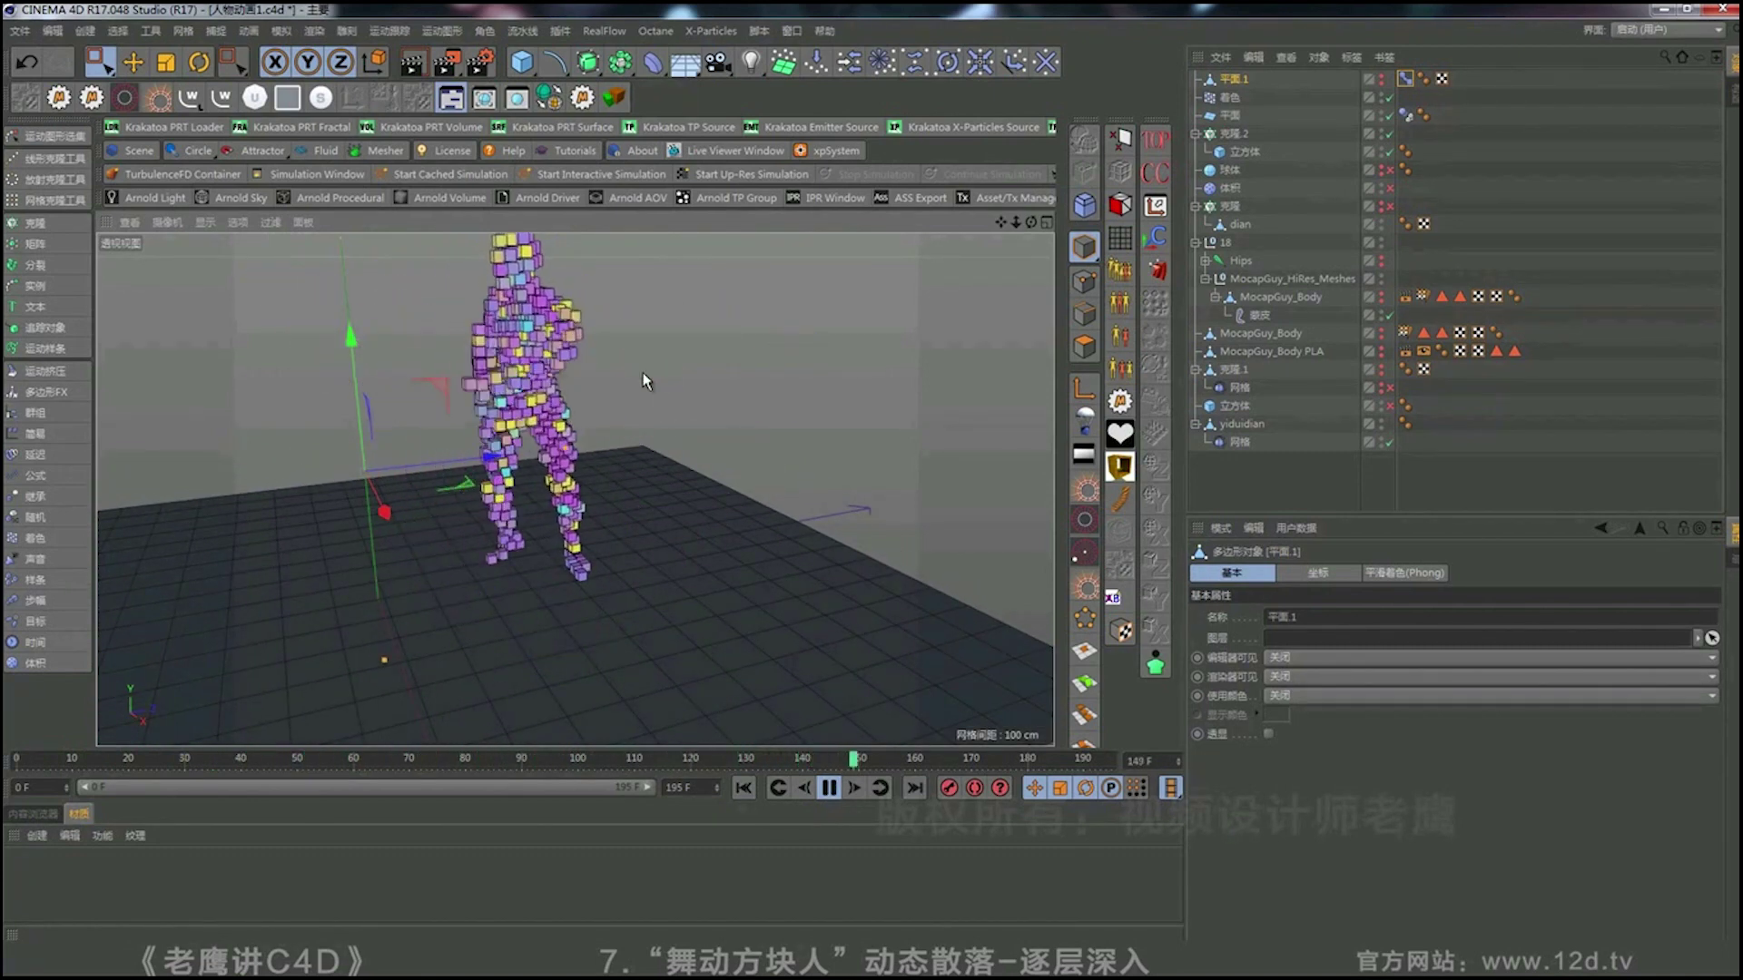
pyautogui.click(828, 789)
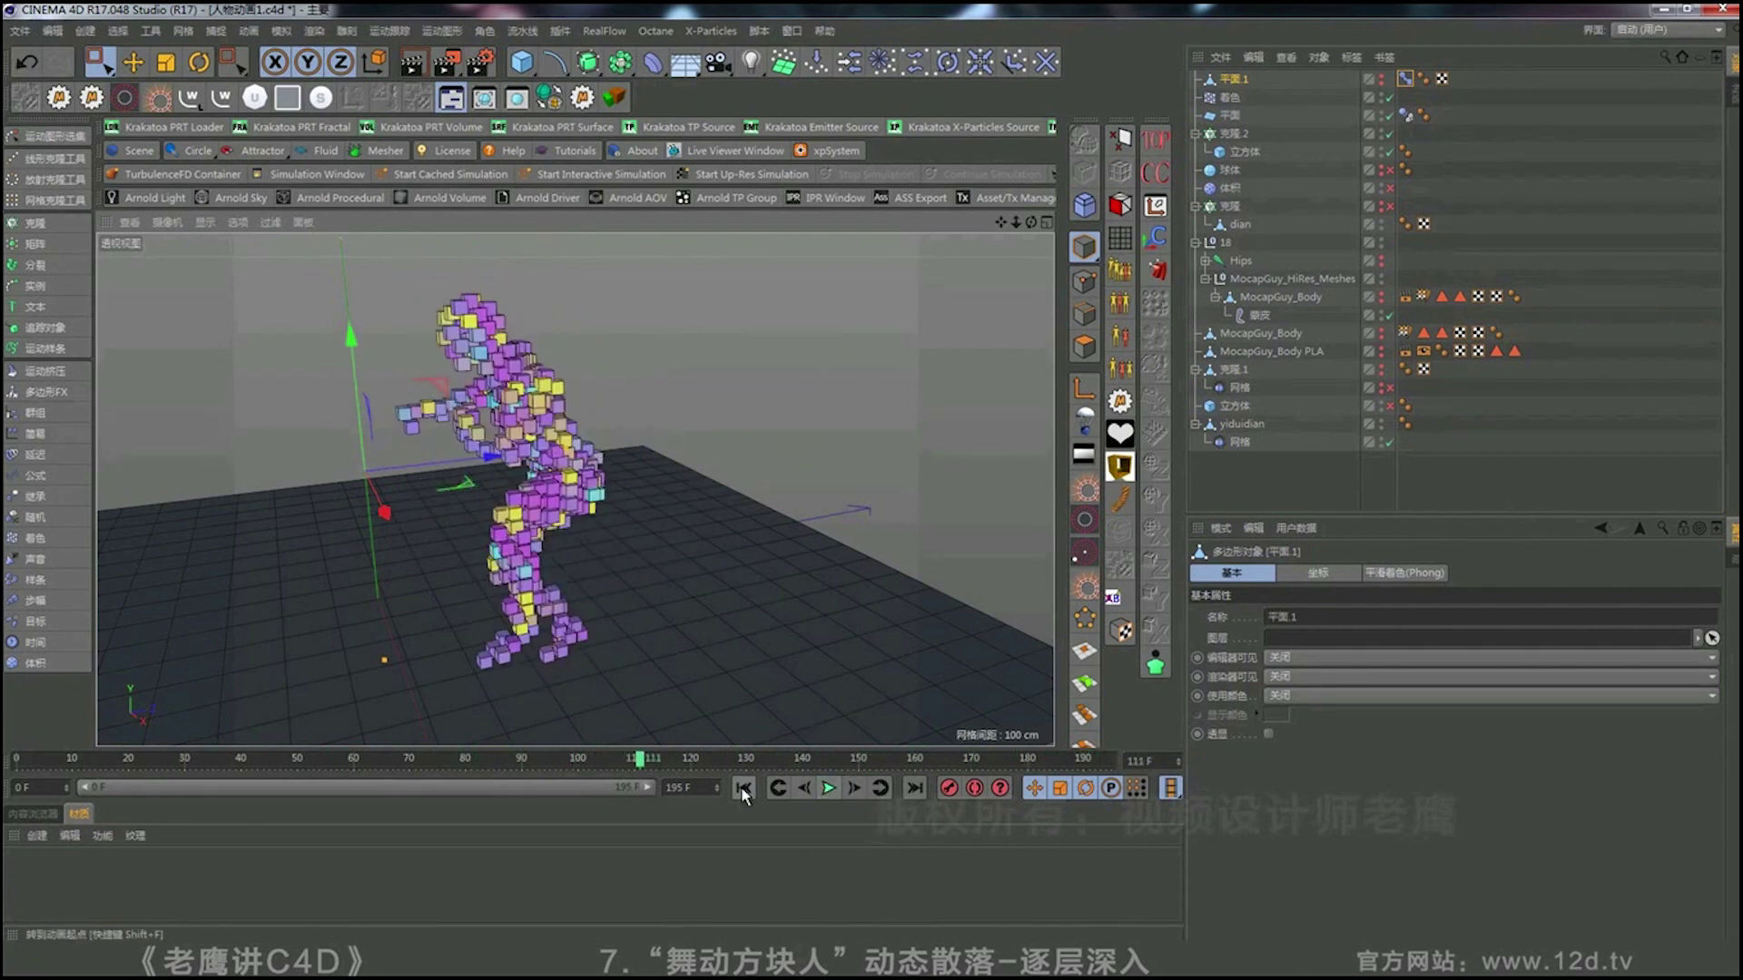
# Return to frame 0 and replay the dance to inspect the colored cube figure from another angle.
pyautogui.click(742, 786)
pyautogui.click(743, 788)
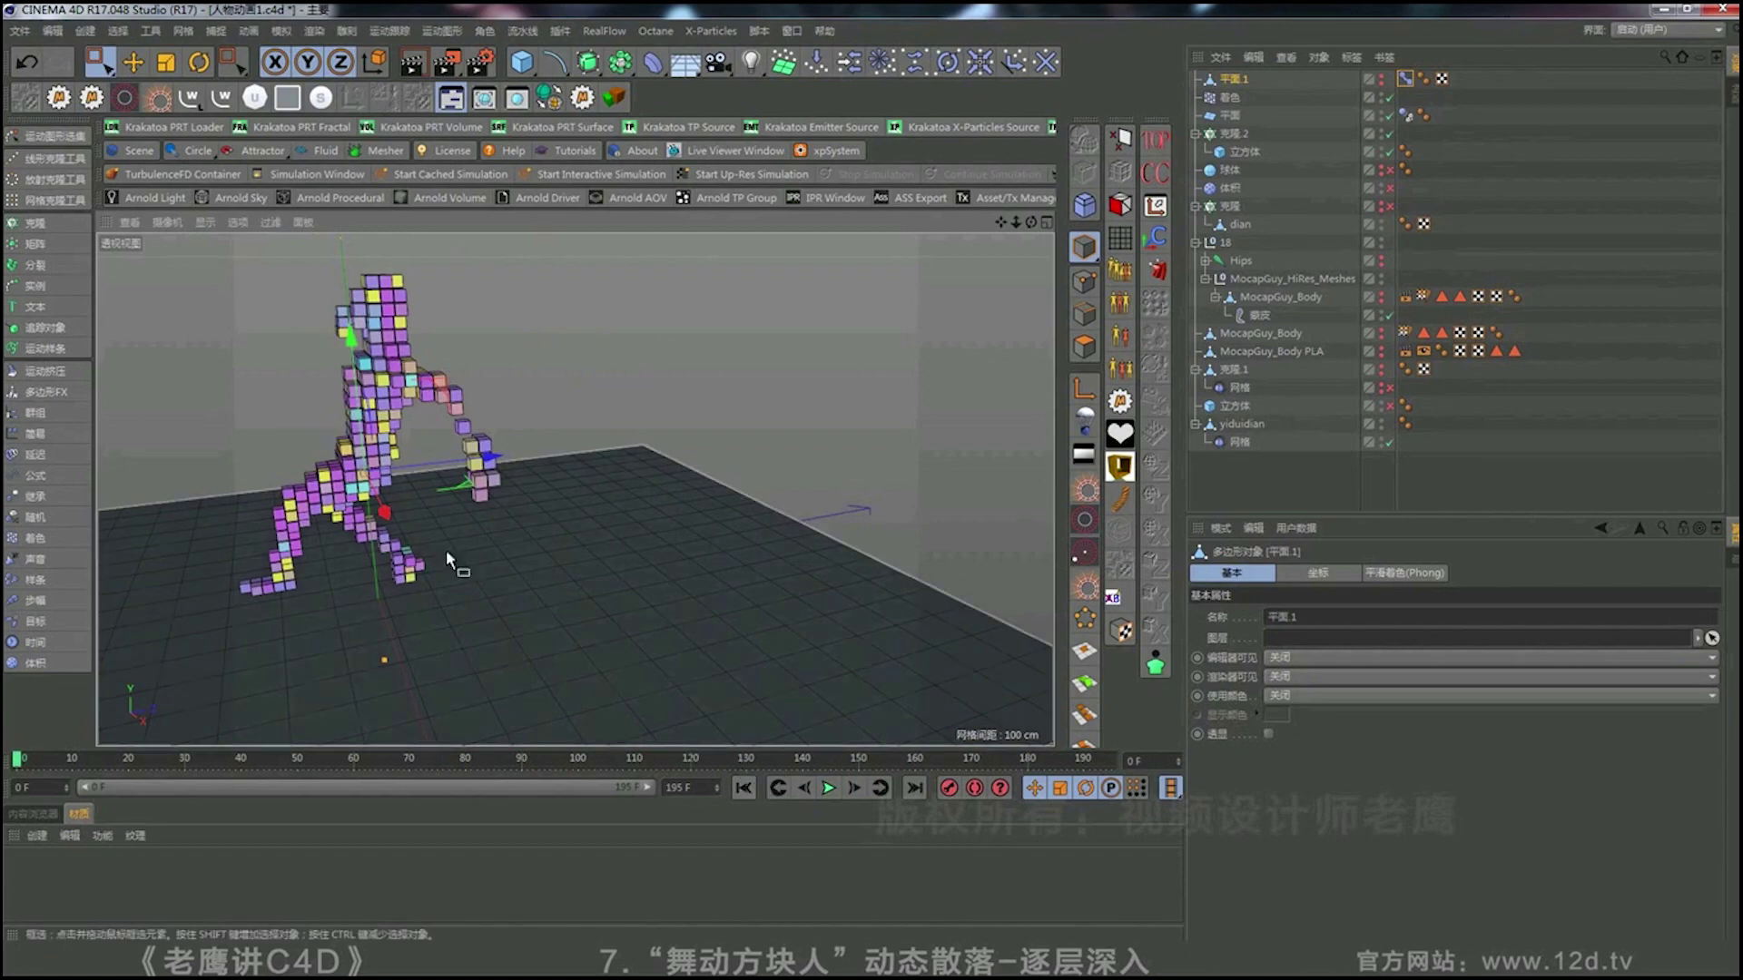
pyautogui.keyDown('alt'); pyautogui.moveTo(445, 548); pyautogui.dragTo(508, 545); pyautogui.keyUp('alt')
pyautogui.scroll(4, 366, 445)
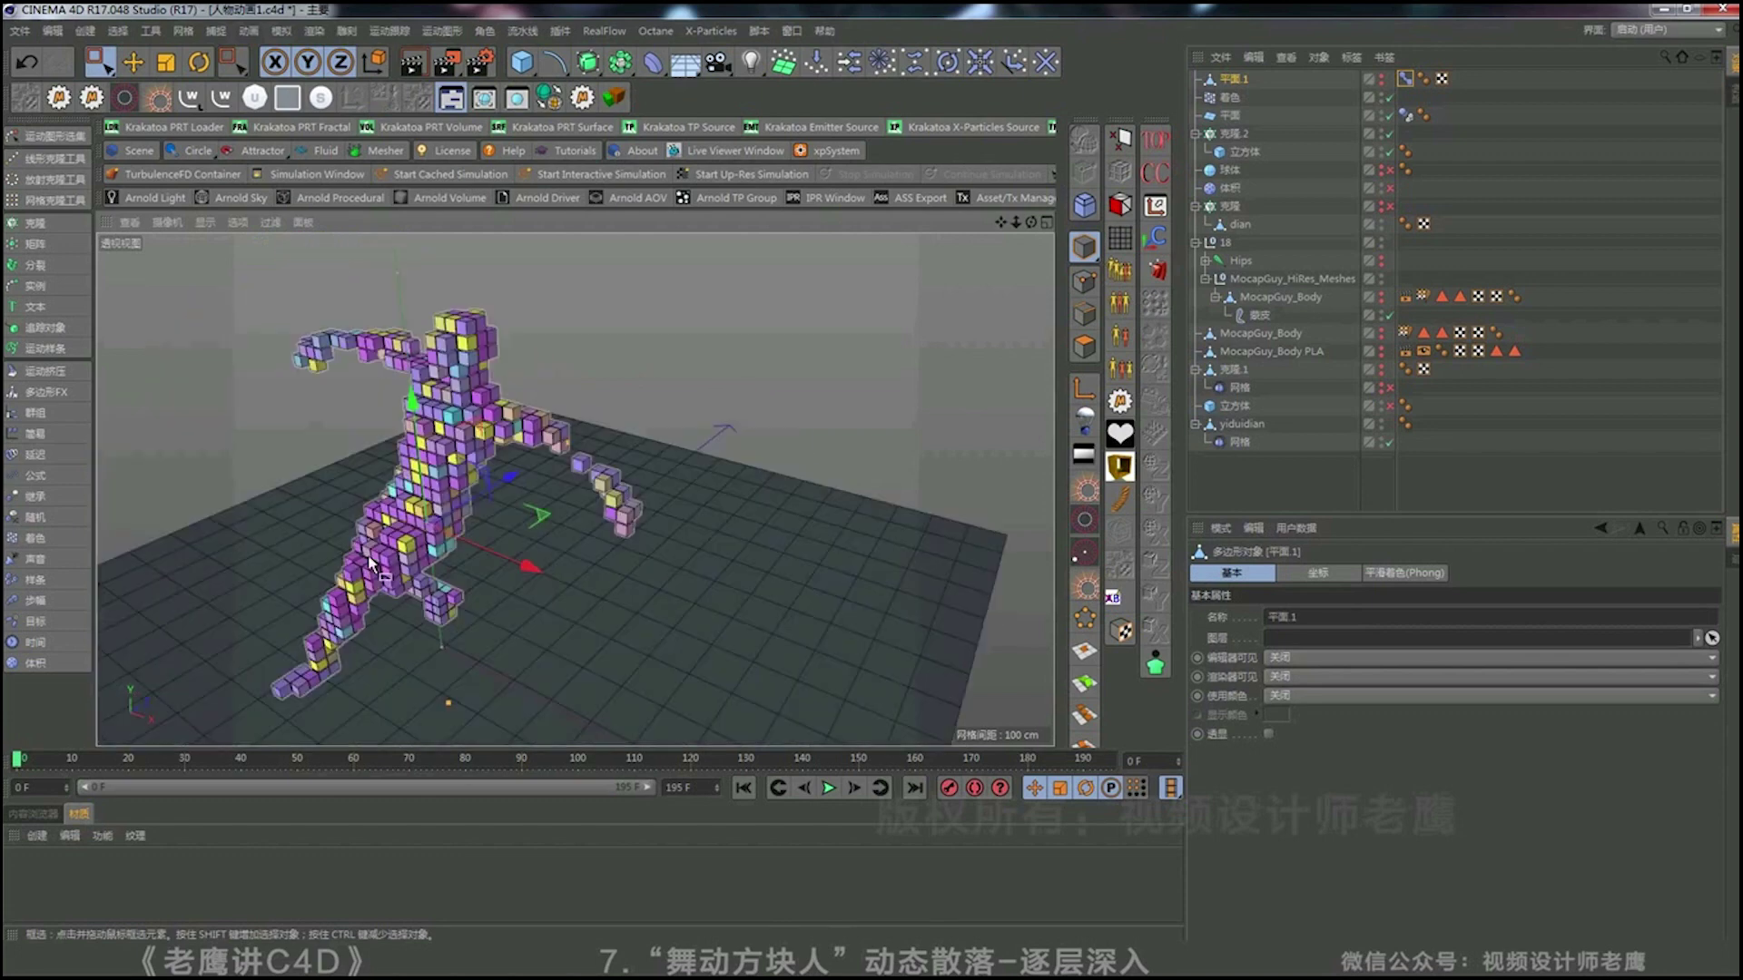
pyautogui.click(830, 788)
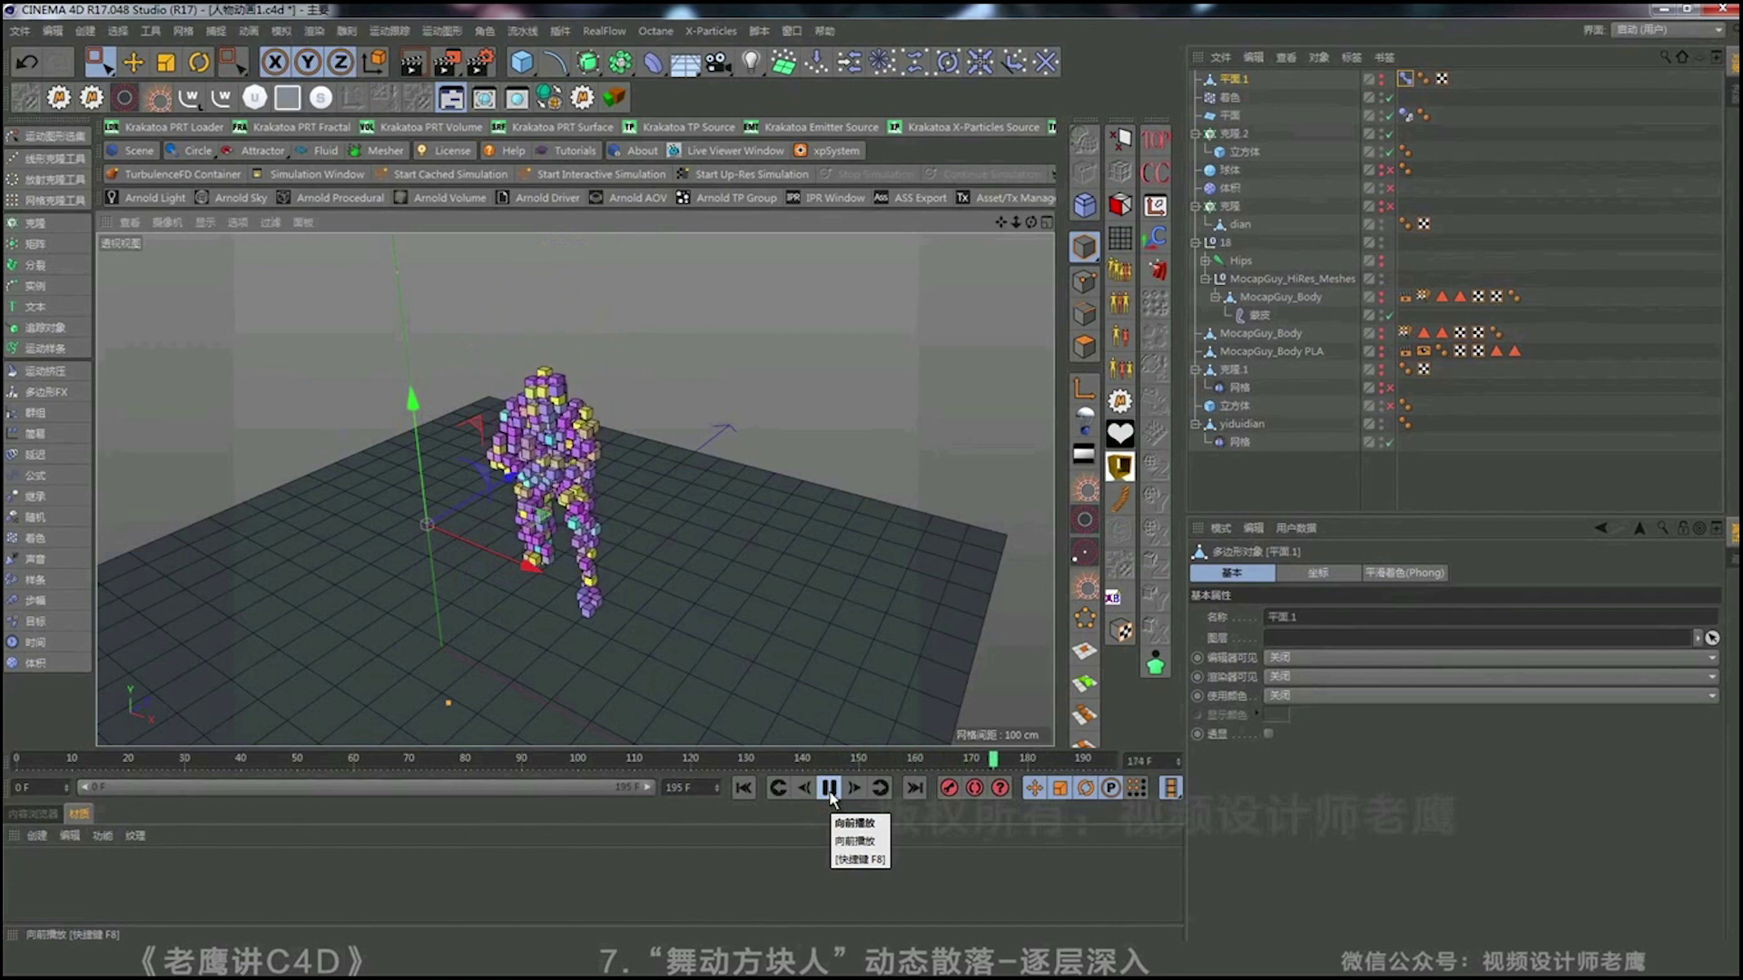
pyautogui.click(829, 788)
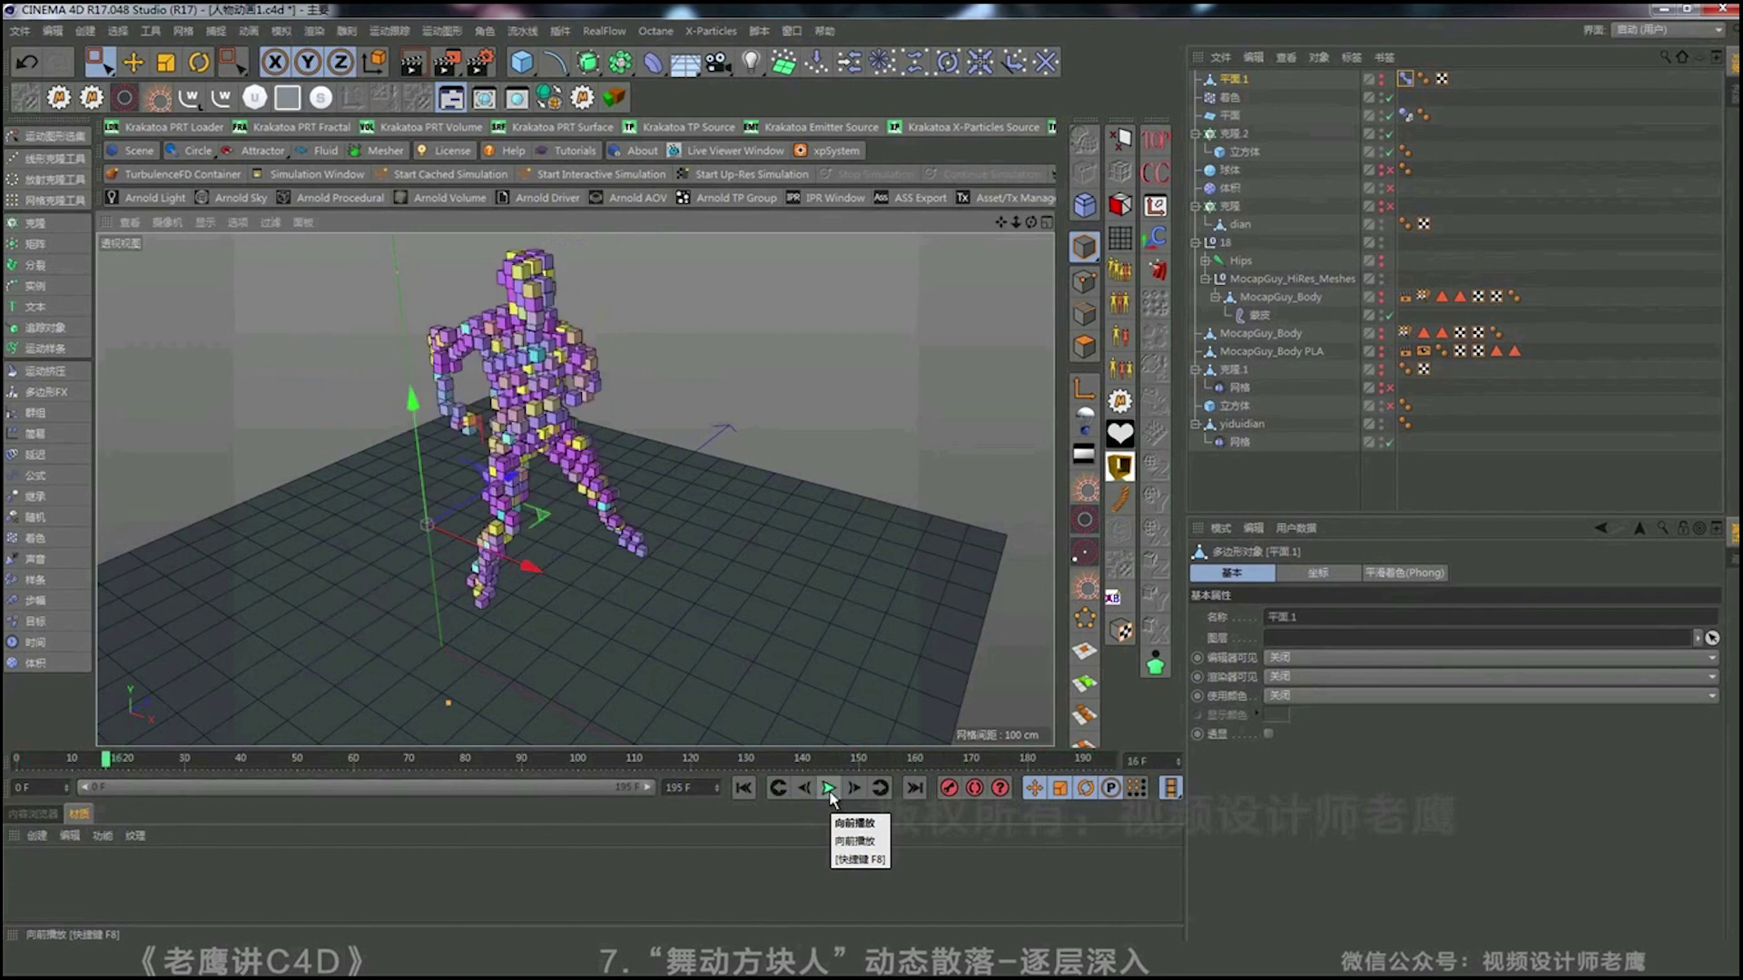